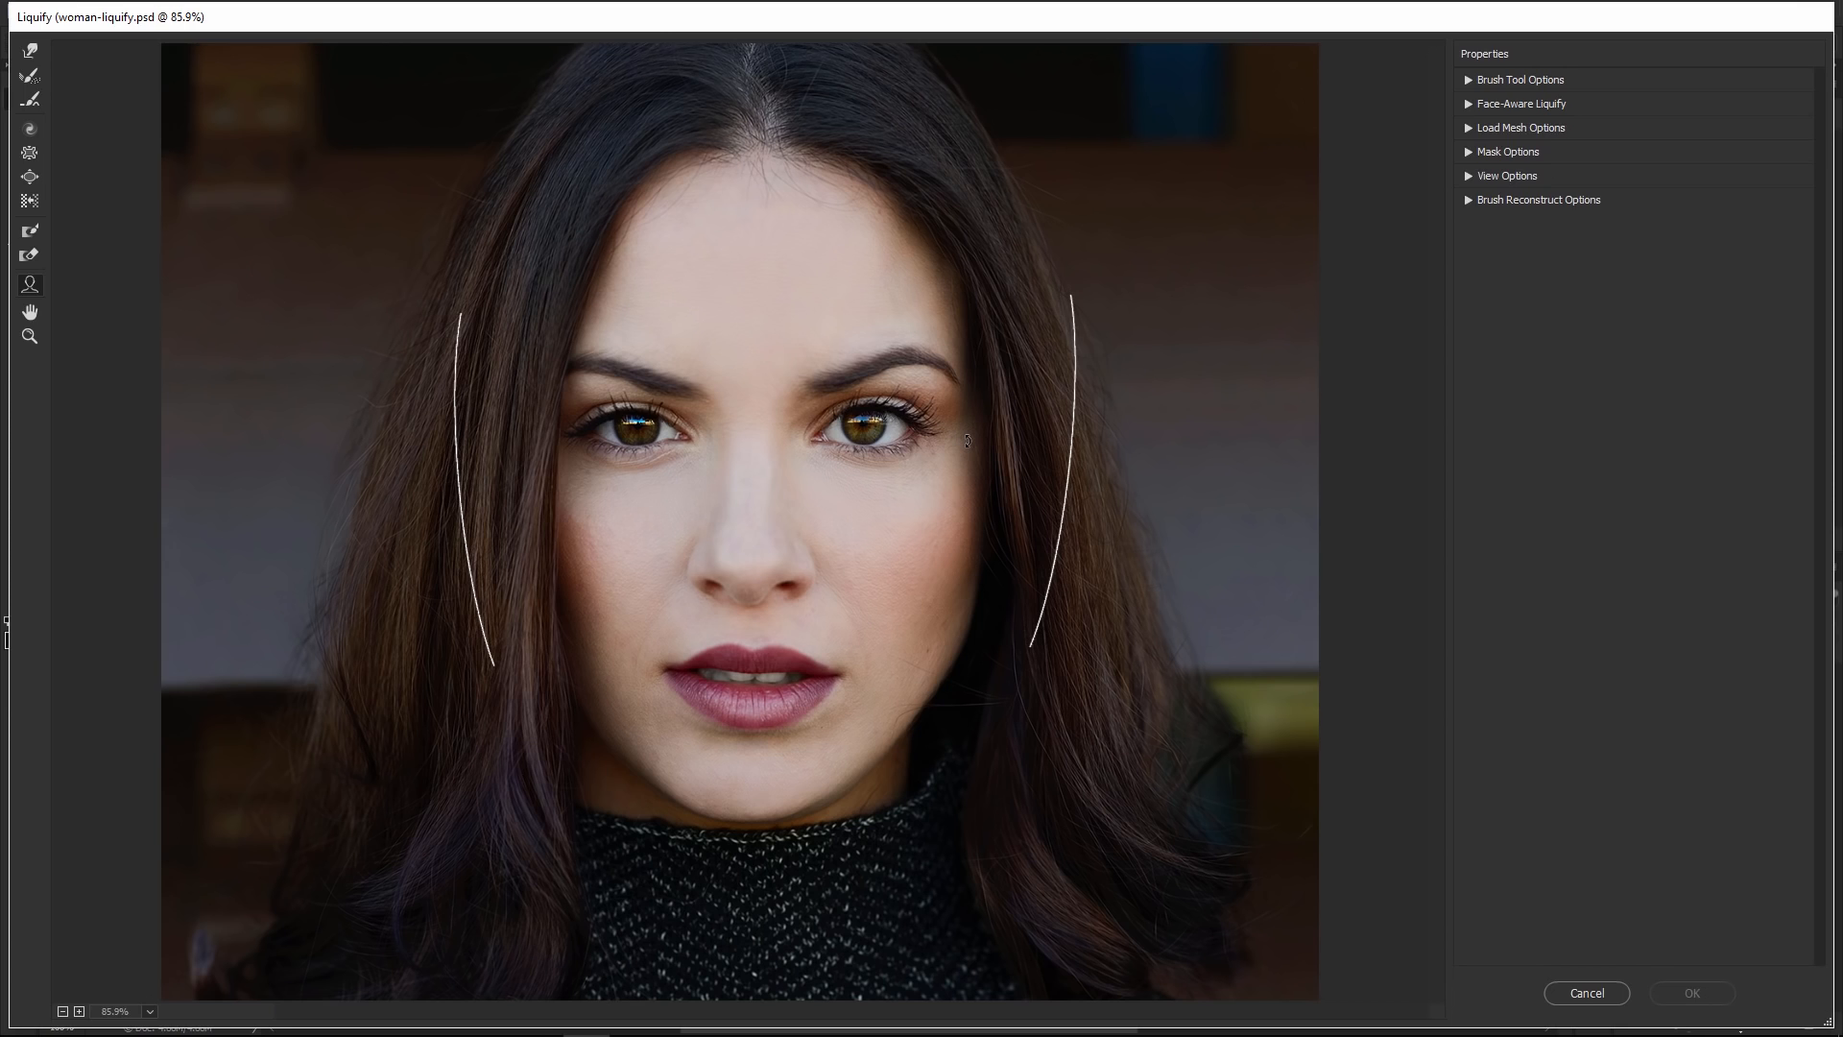
Expand the Face-Aware Liquify options and raise the right eye's height to 9 with its on-image handle
click(1469, 105)
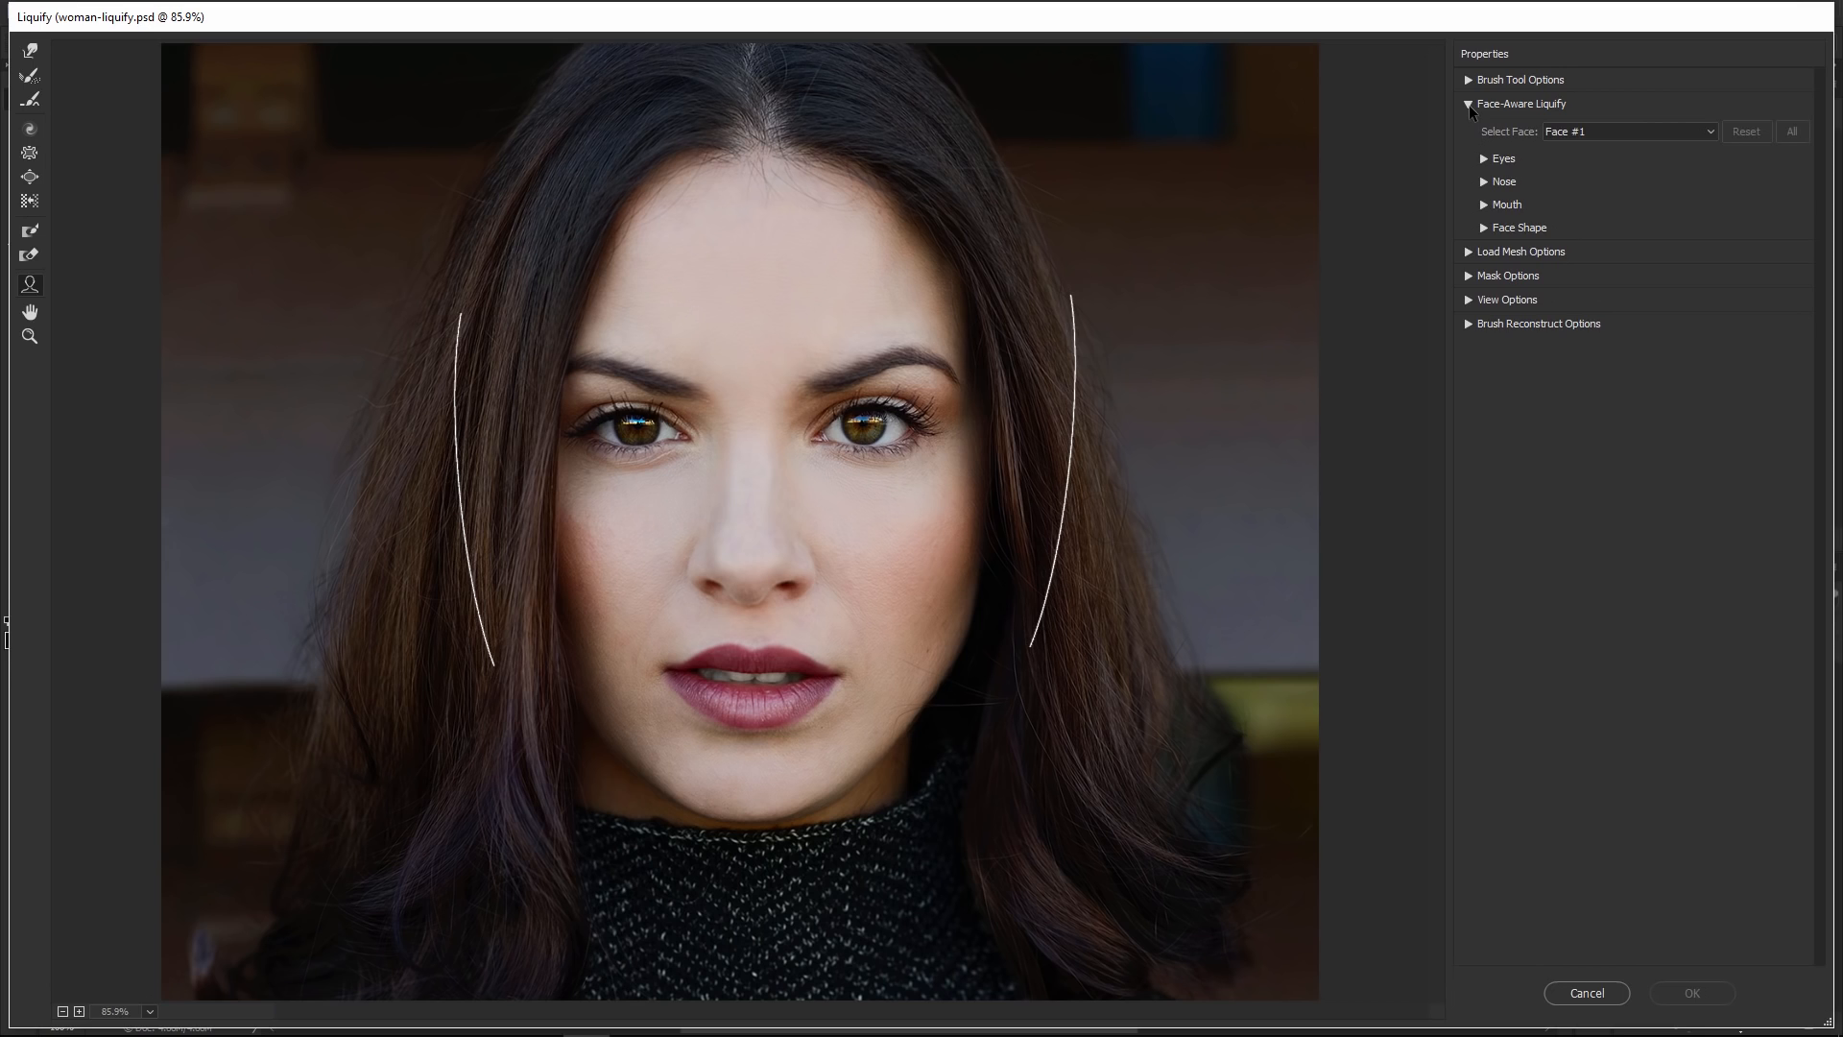
mouse_move(879, 427)
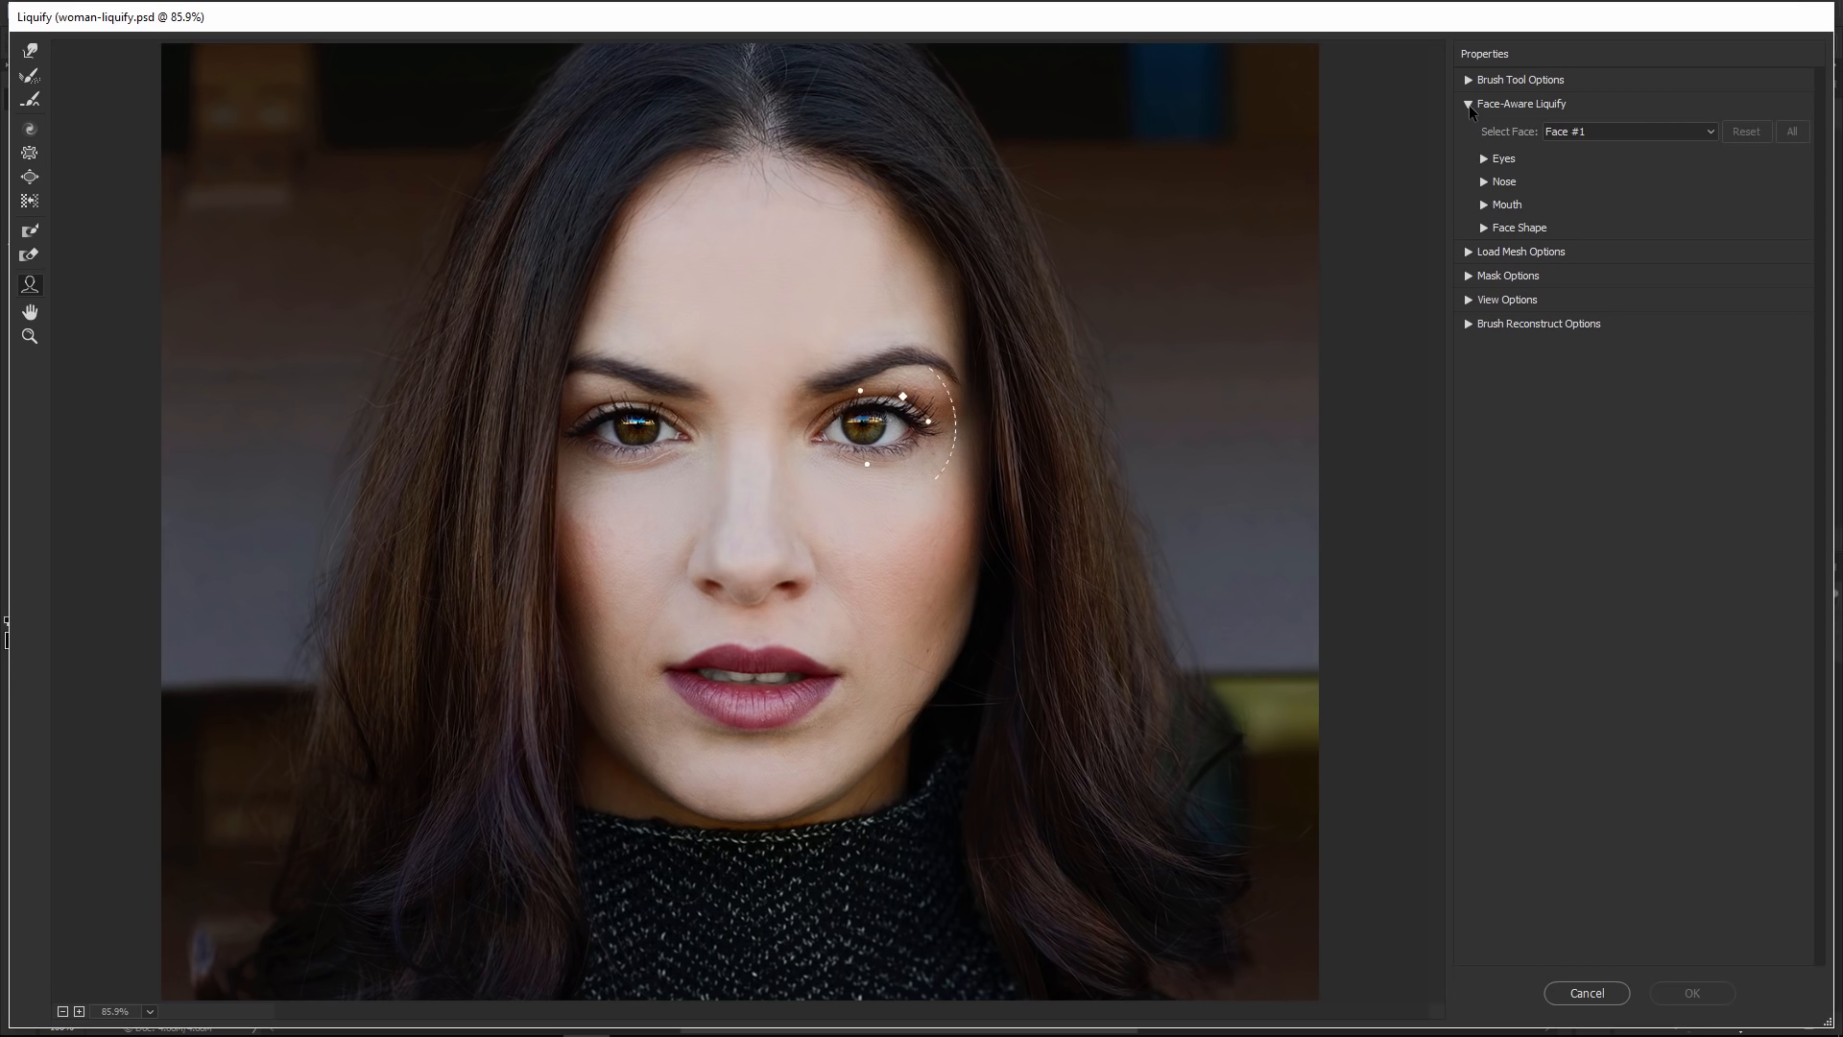
mouse_move(862, 387)
mouse_down()
mouse_move(866, 342)
mouse_move(863, 392)
mouse_up()
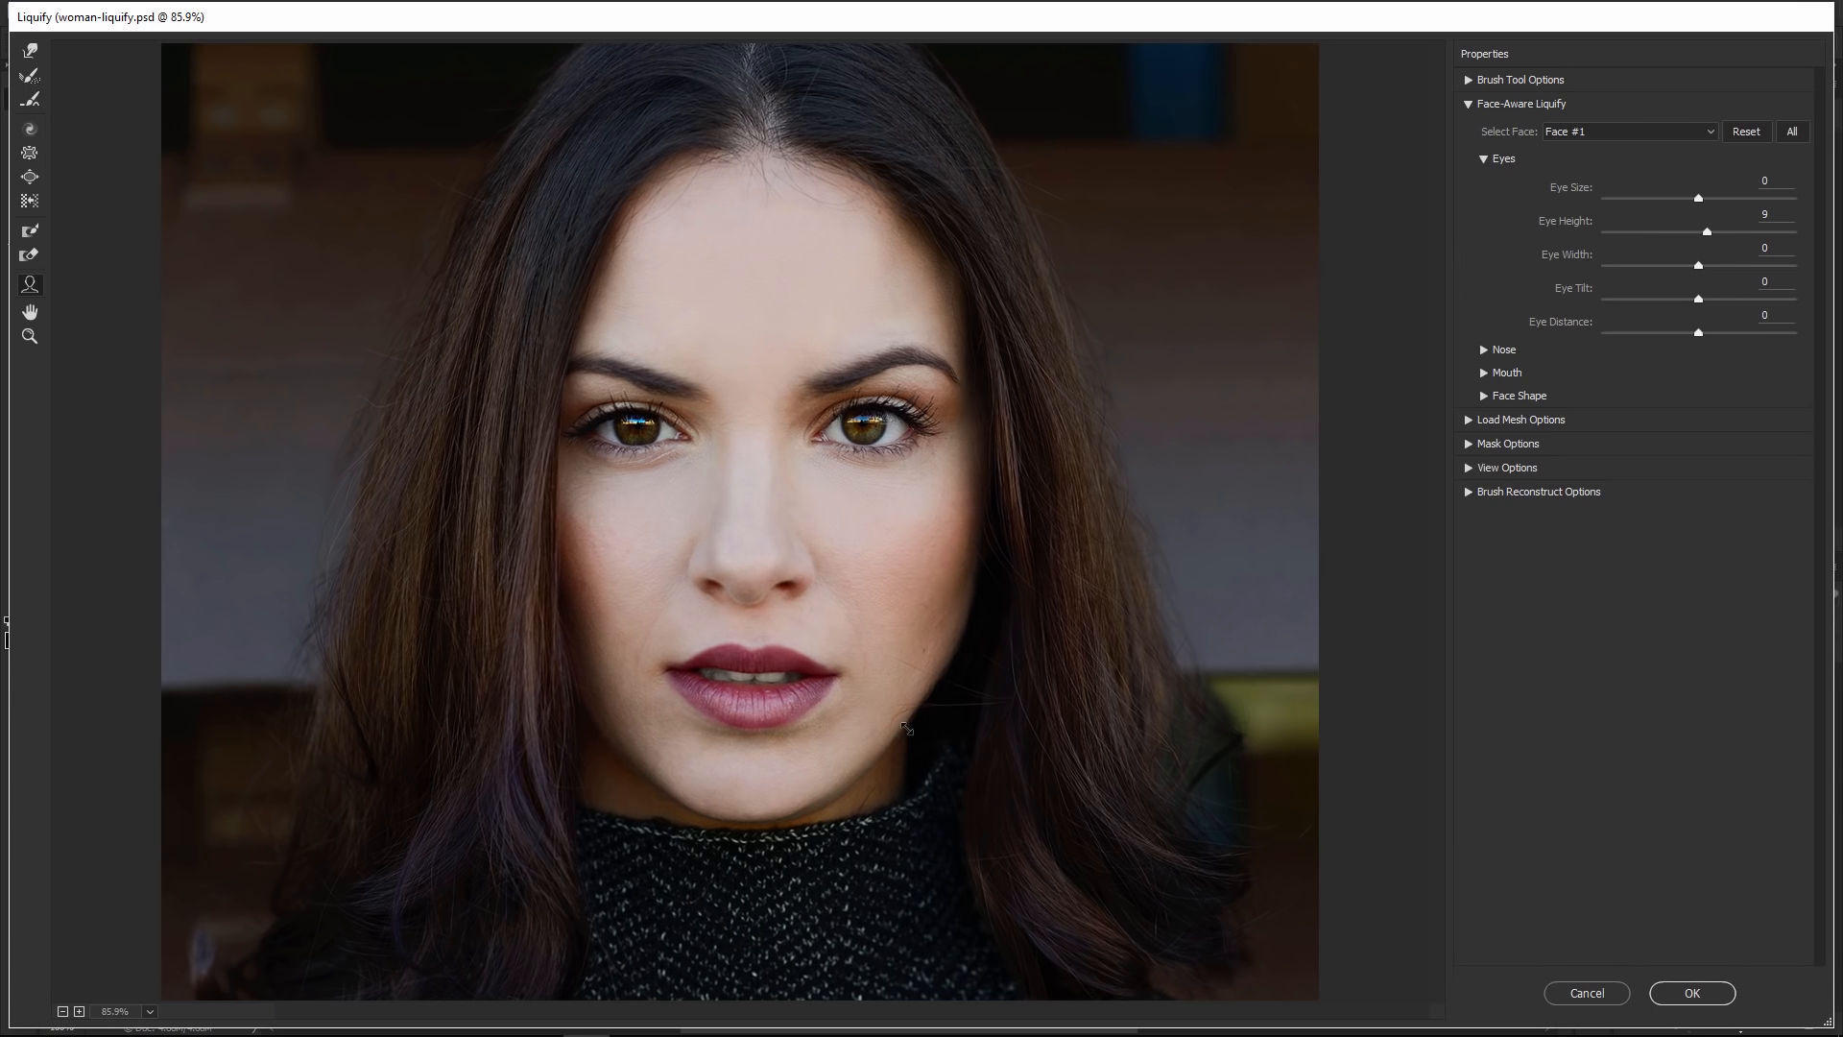
Use the on-image face handles to set Jawline to -76, Upper Lip 5, Lower Lip 64 and Smile -53
drag(907, 730, 888, 727)
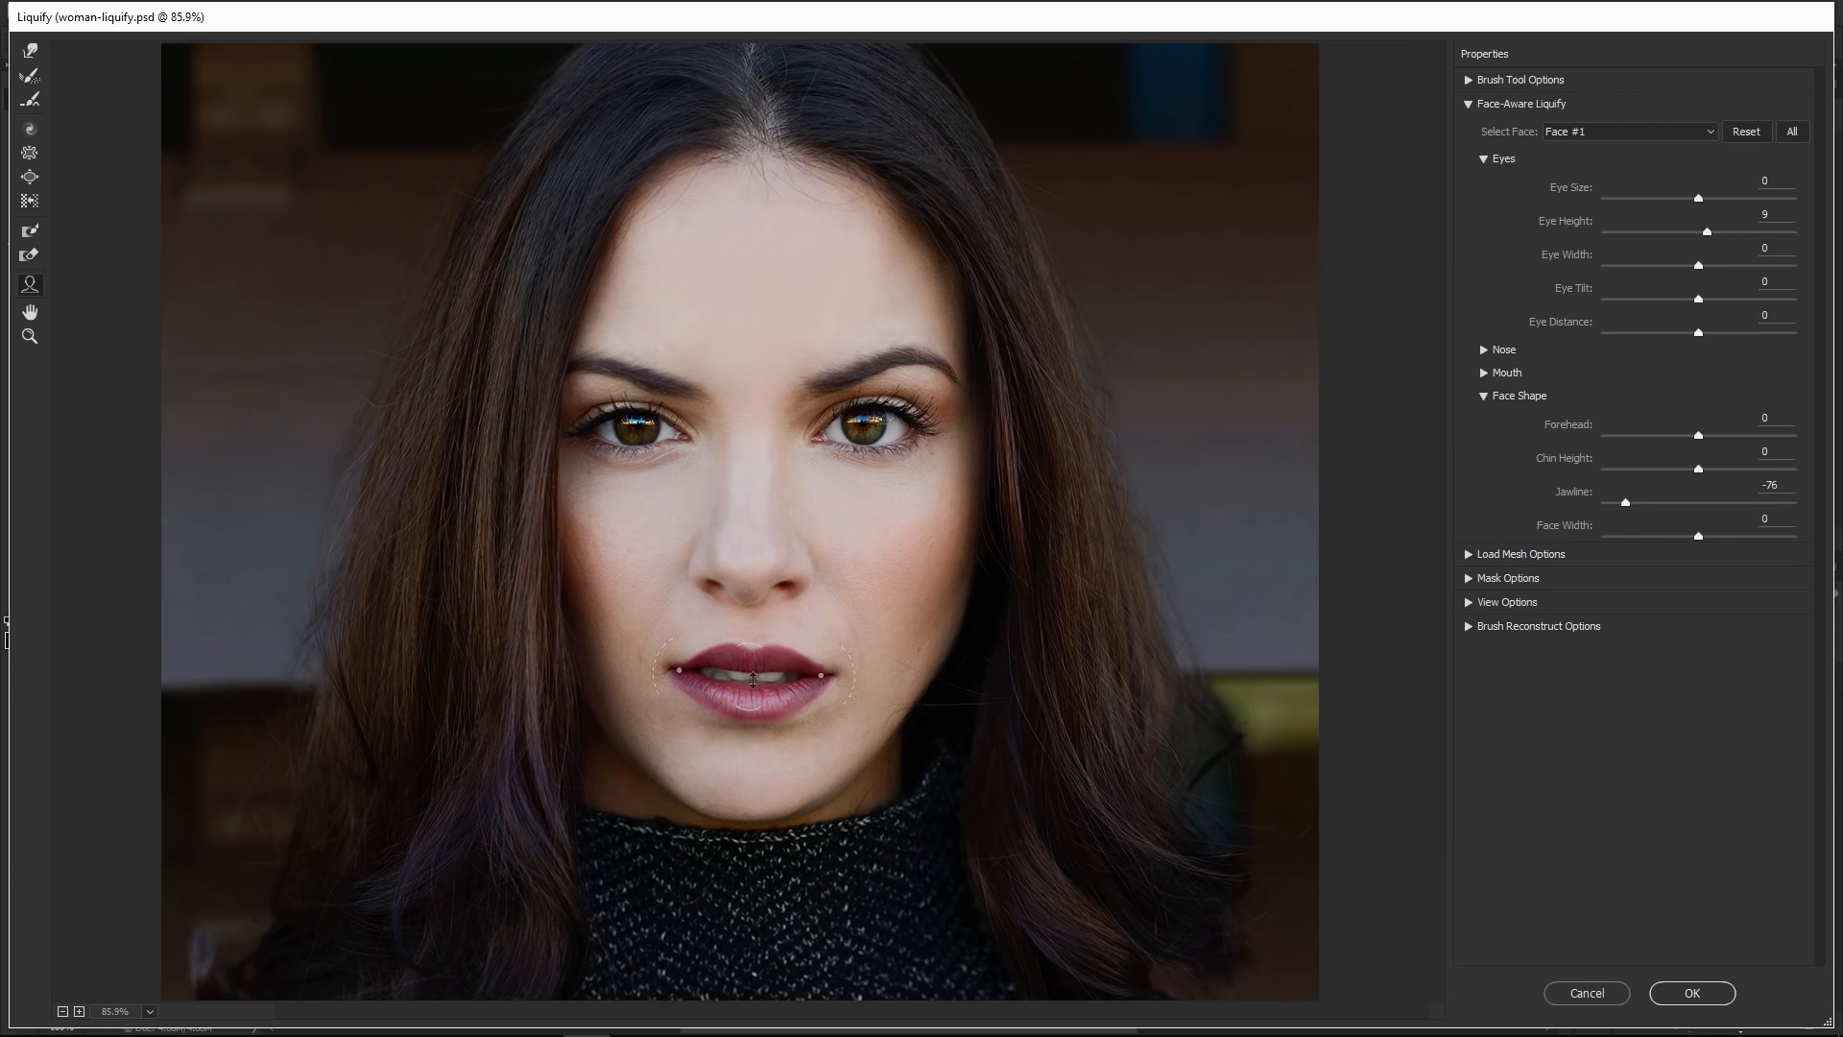
drag(753, 680, 752, 689)
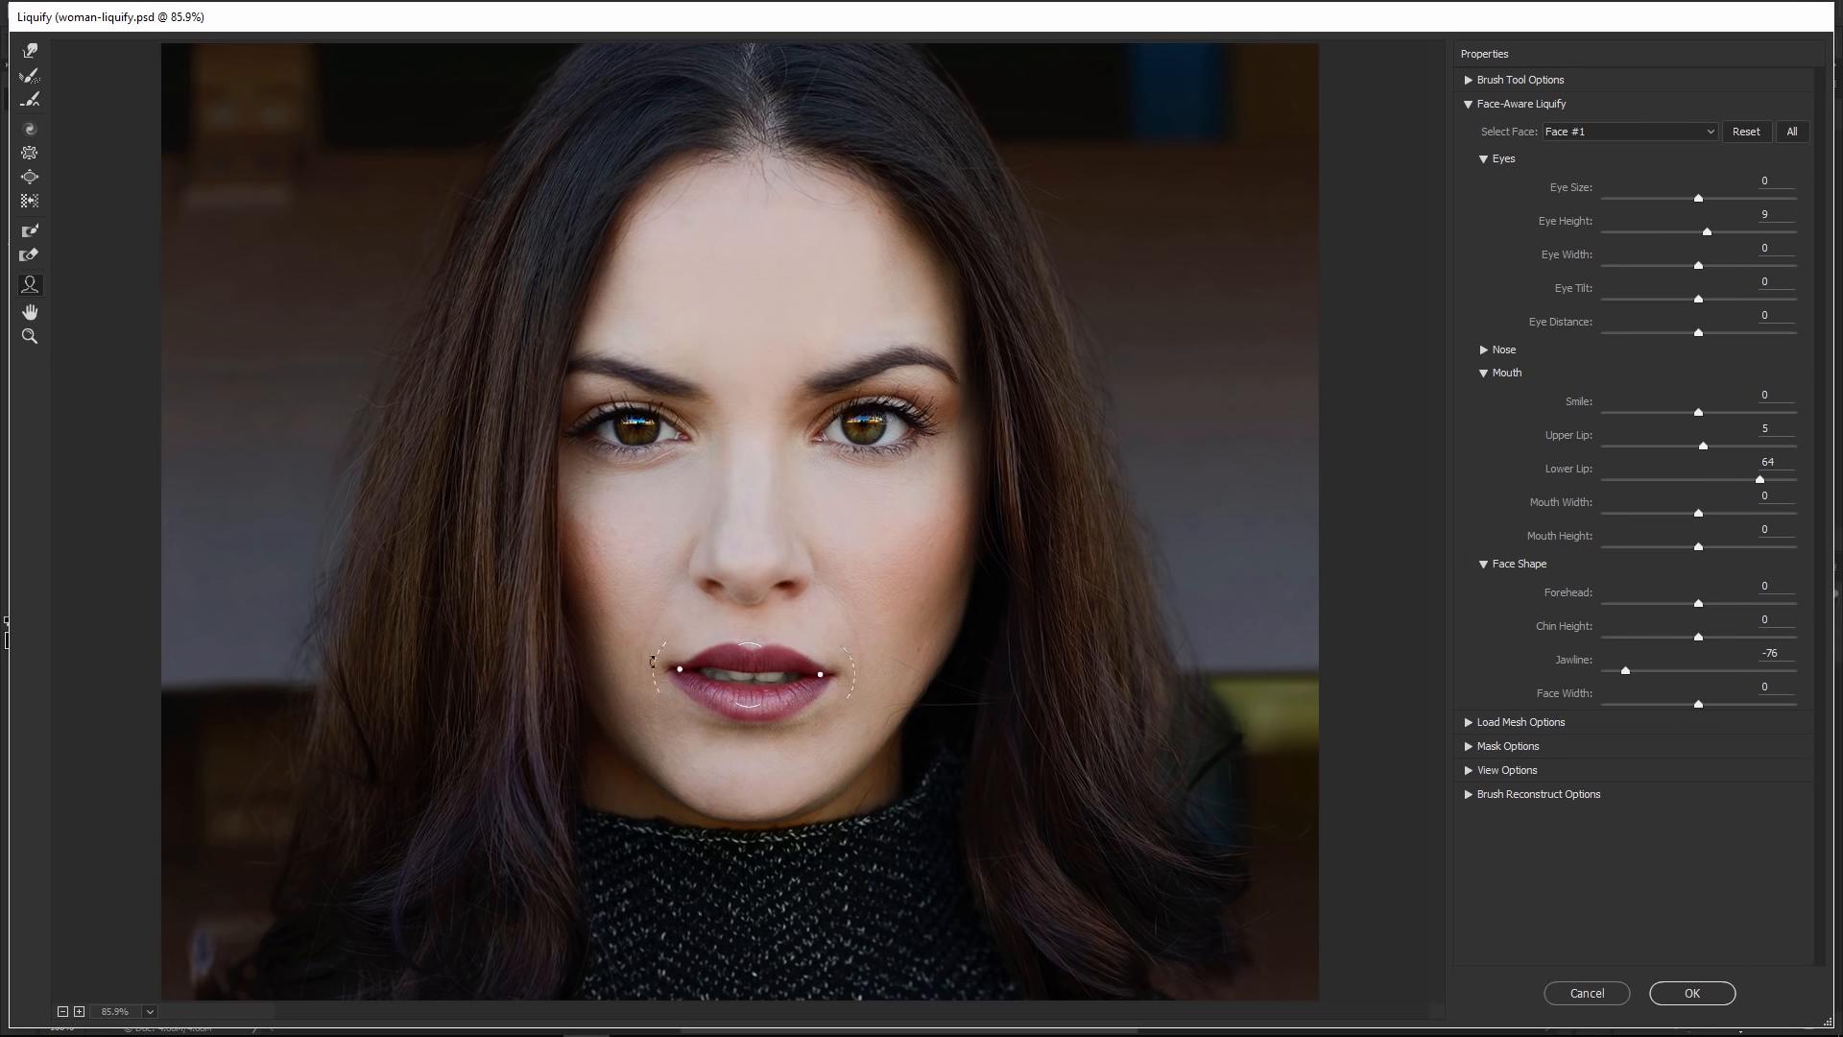
drag(655, 622, 637, 678)
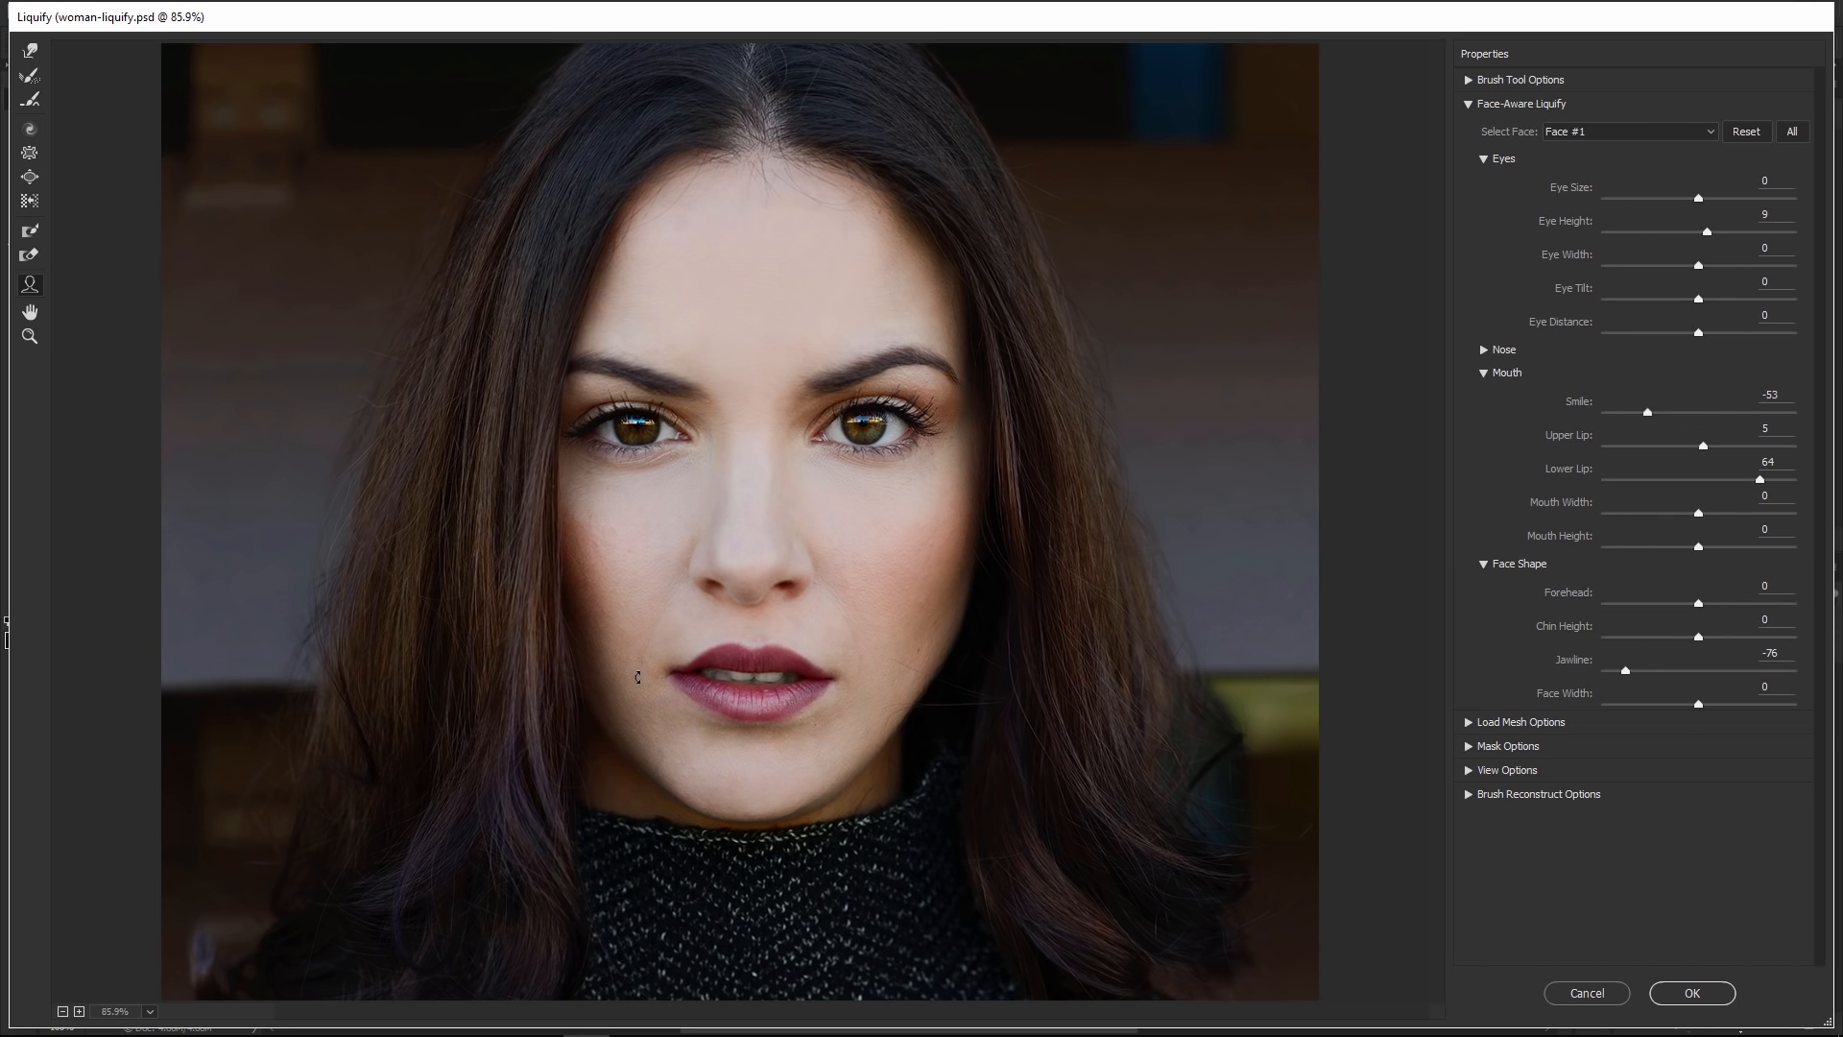
Raise the nose height to 6 and shift the eye and nose positions with their on-image handles
mouse_move(751, 588)
mouse_down()
mouse_move(752, 542)
mouse_move(750, 599)
mouse_up()
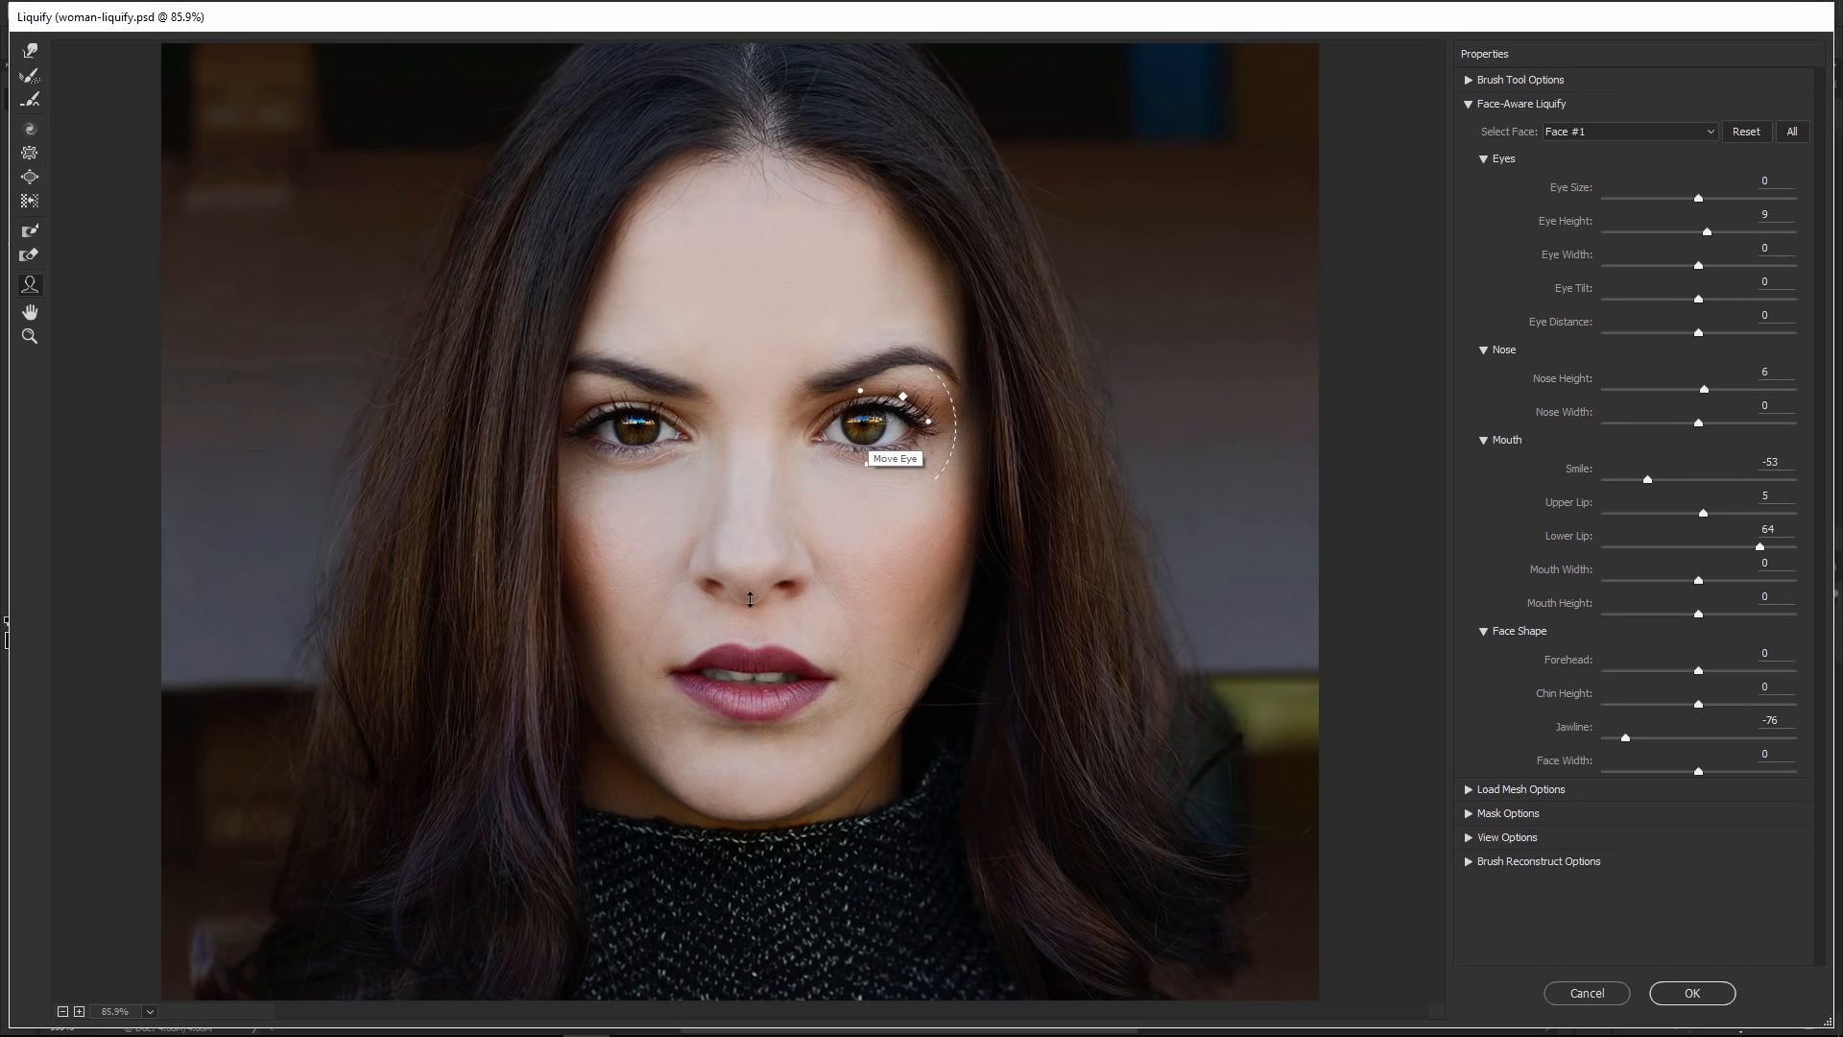
mouse_move(864, 428)
mouse_down()
mouse_move(860, 409)
mouse_move(834, 465)
mouse_move(857, 427)
mouse_move(880, 444)
mouse_up()
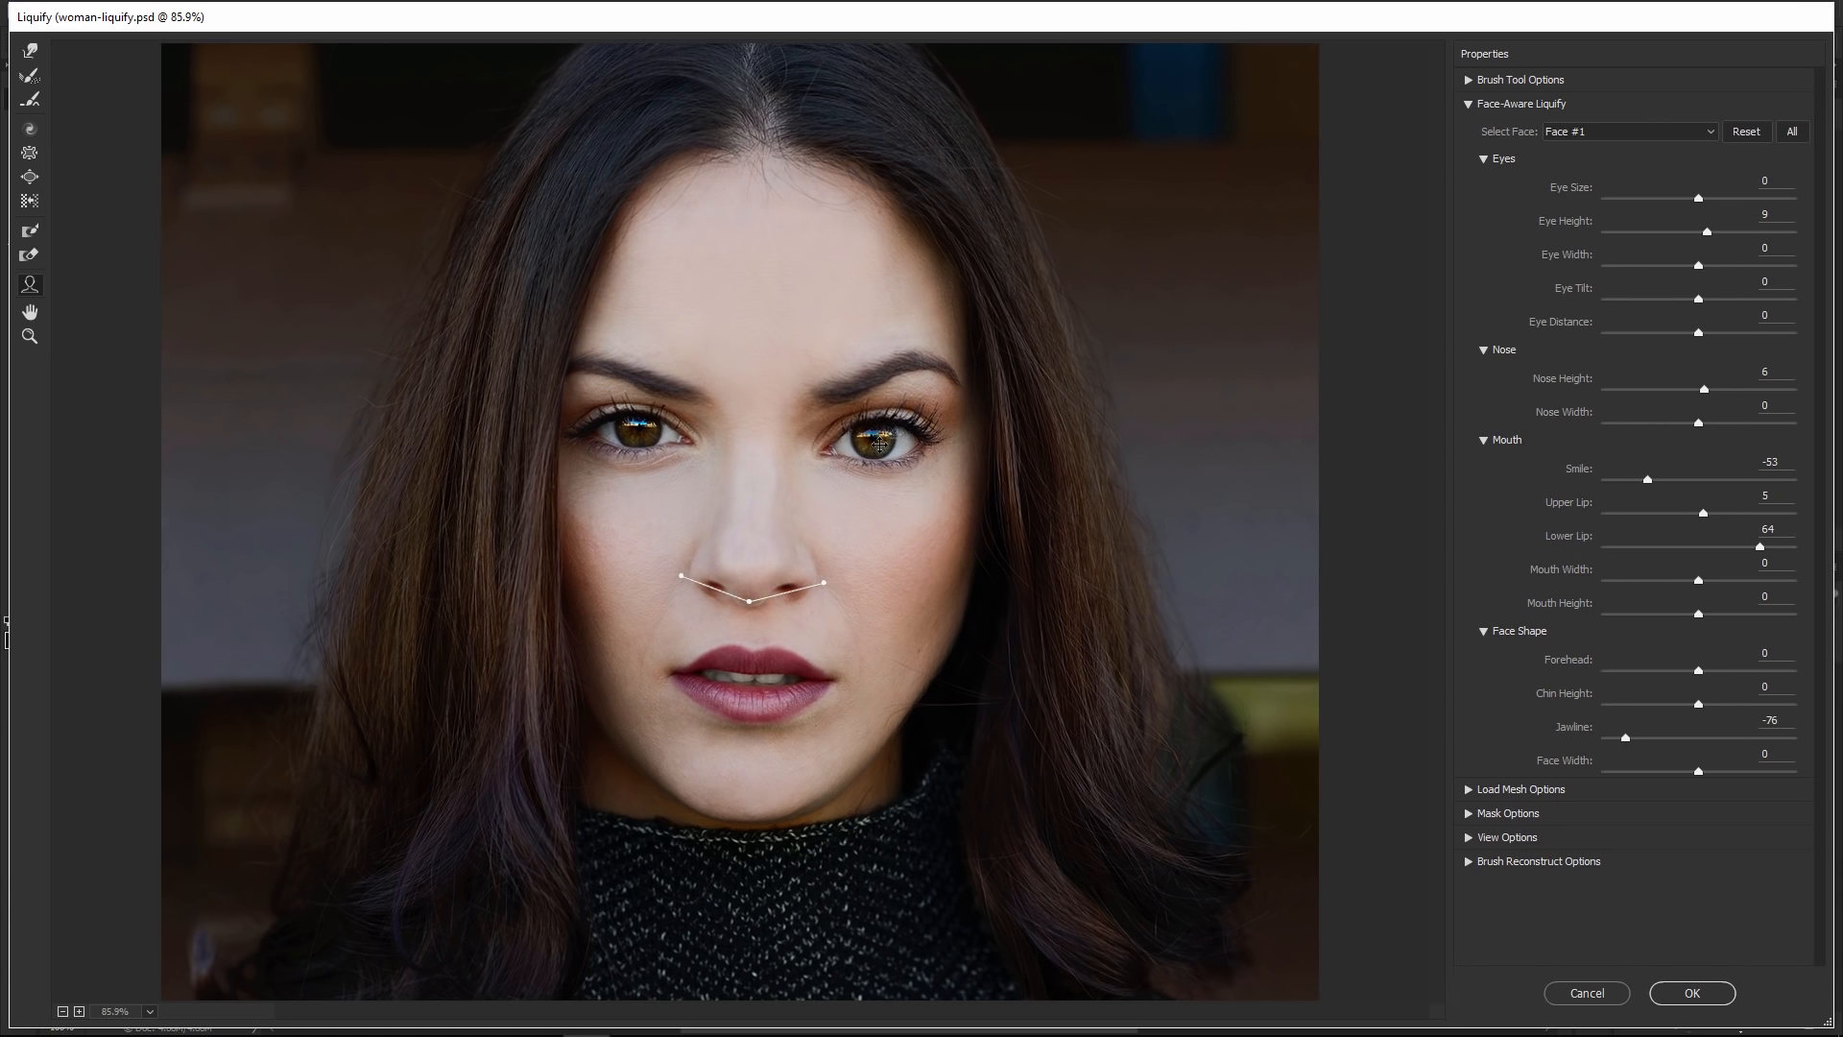
drag(745, 498, 743, 550)
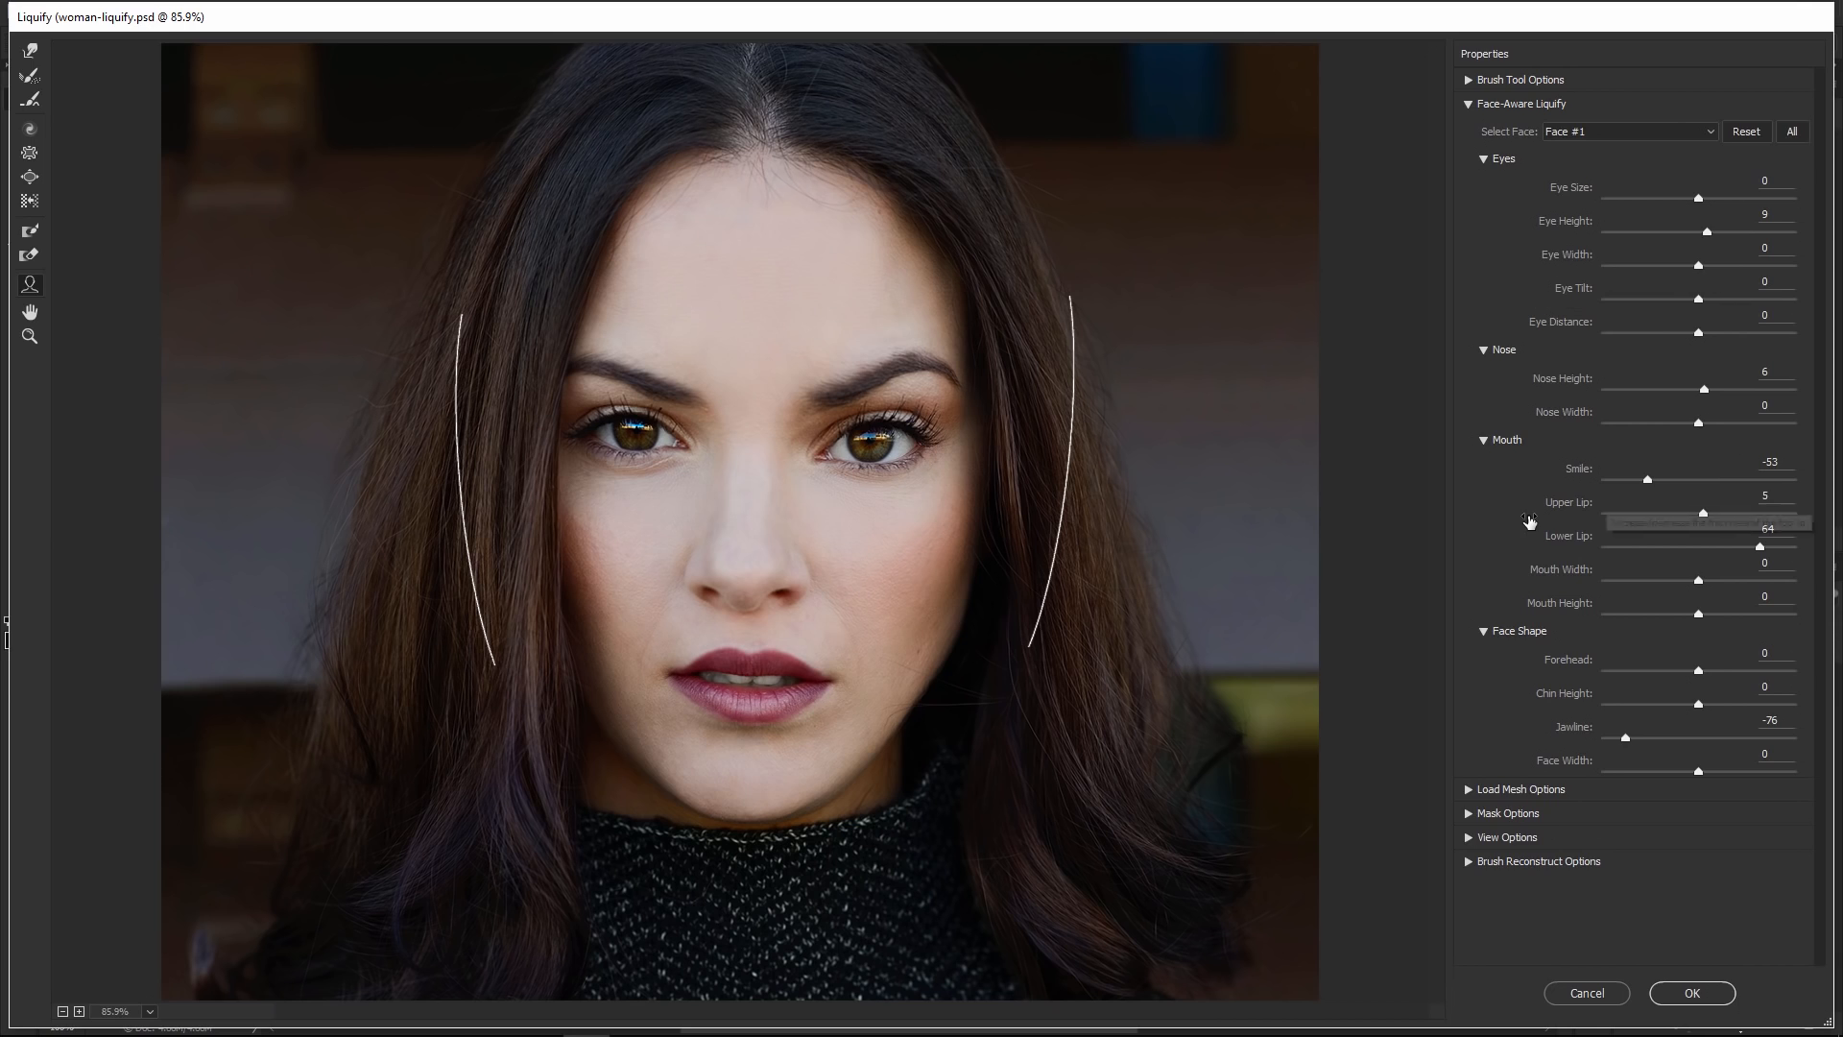
Collapse the Eyes, Nose, Mouth and Face Shape sections, then briefly reopen and close the Eyes settings
click(1486, 159)
click(1484, 181)
click(1484, 204)
click(1484, 227)
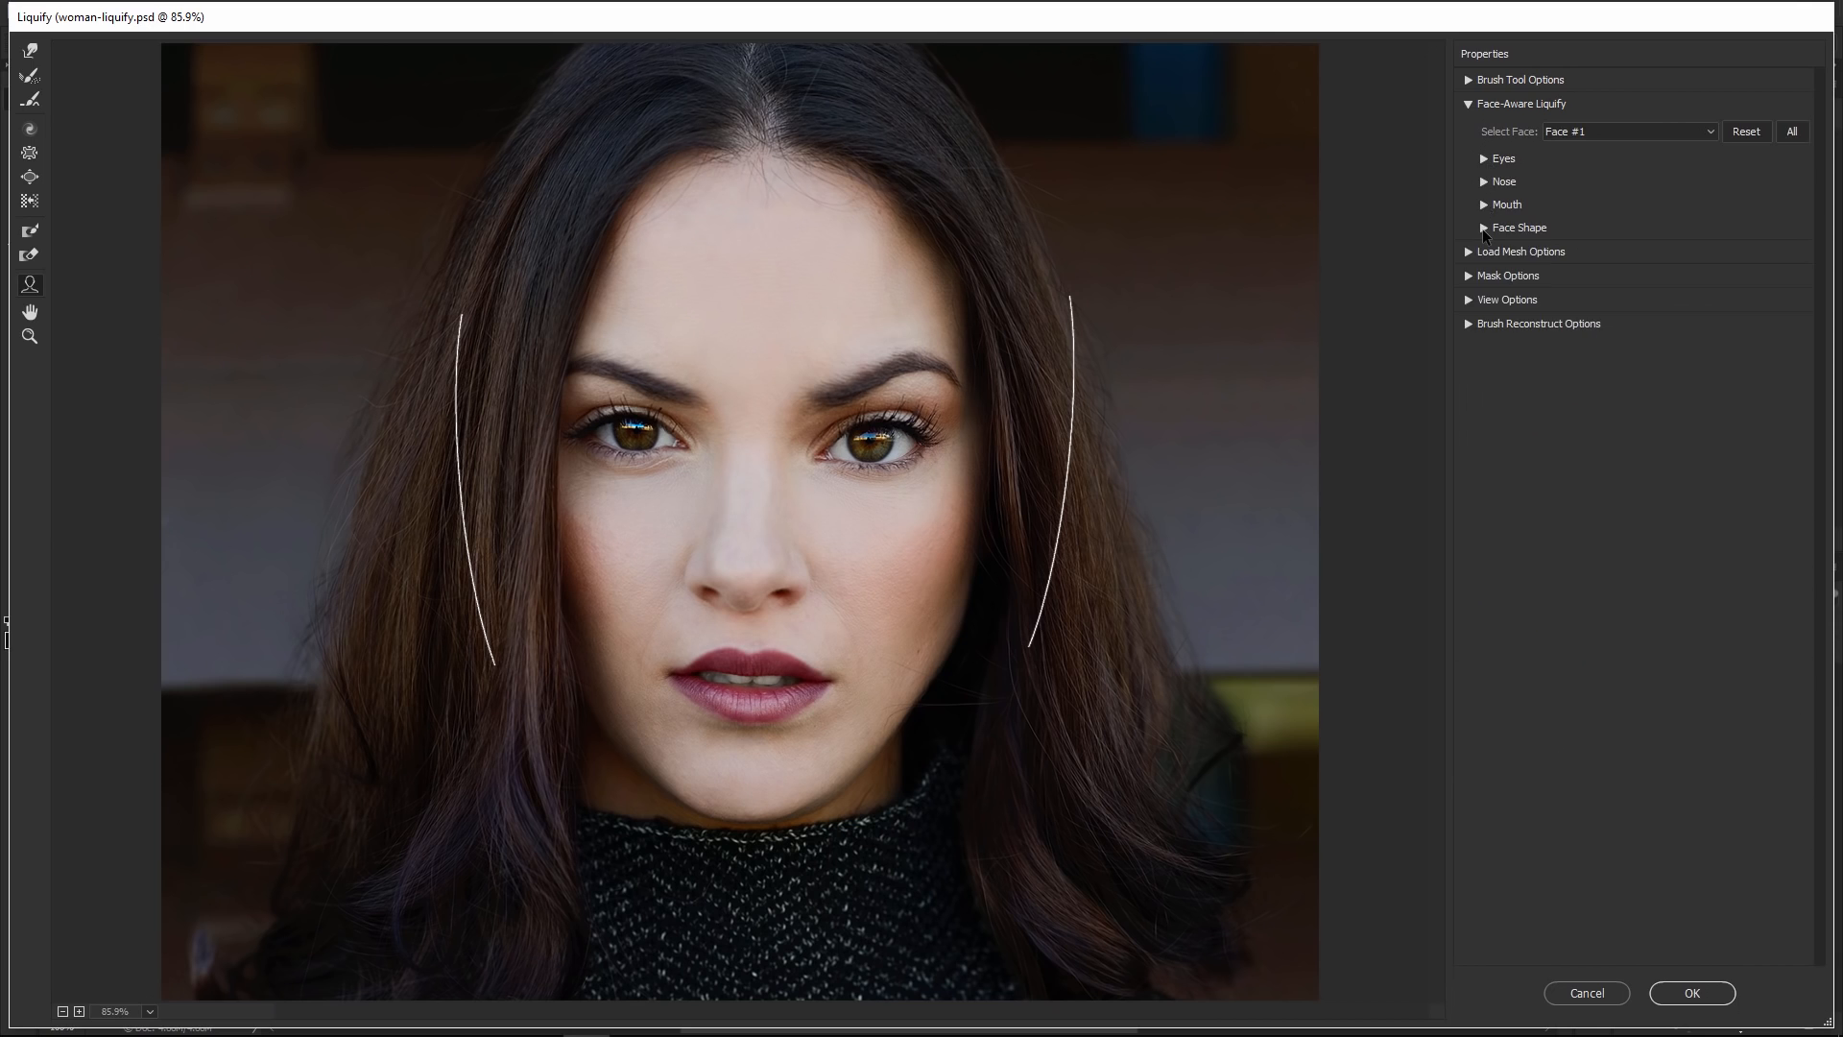
click(1483, 159)
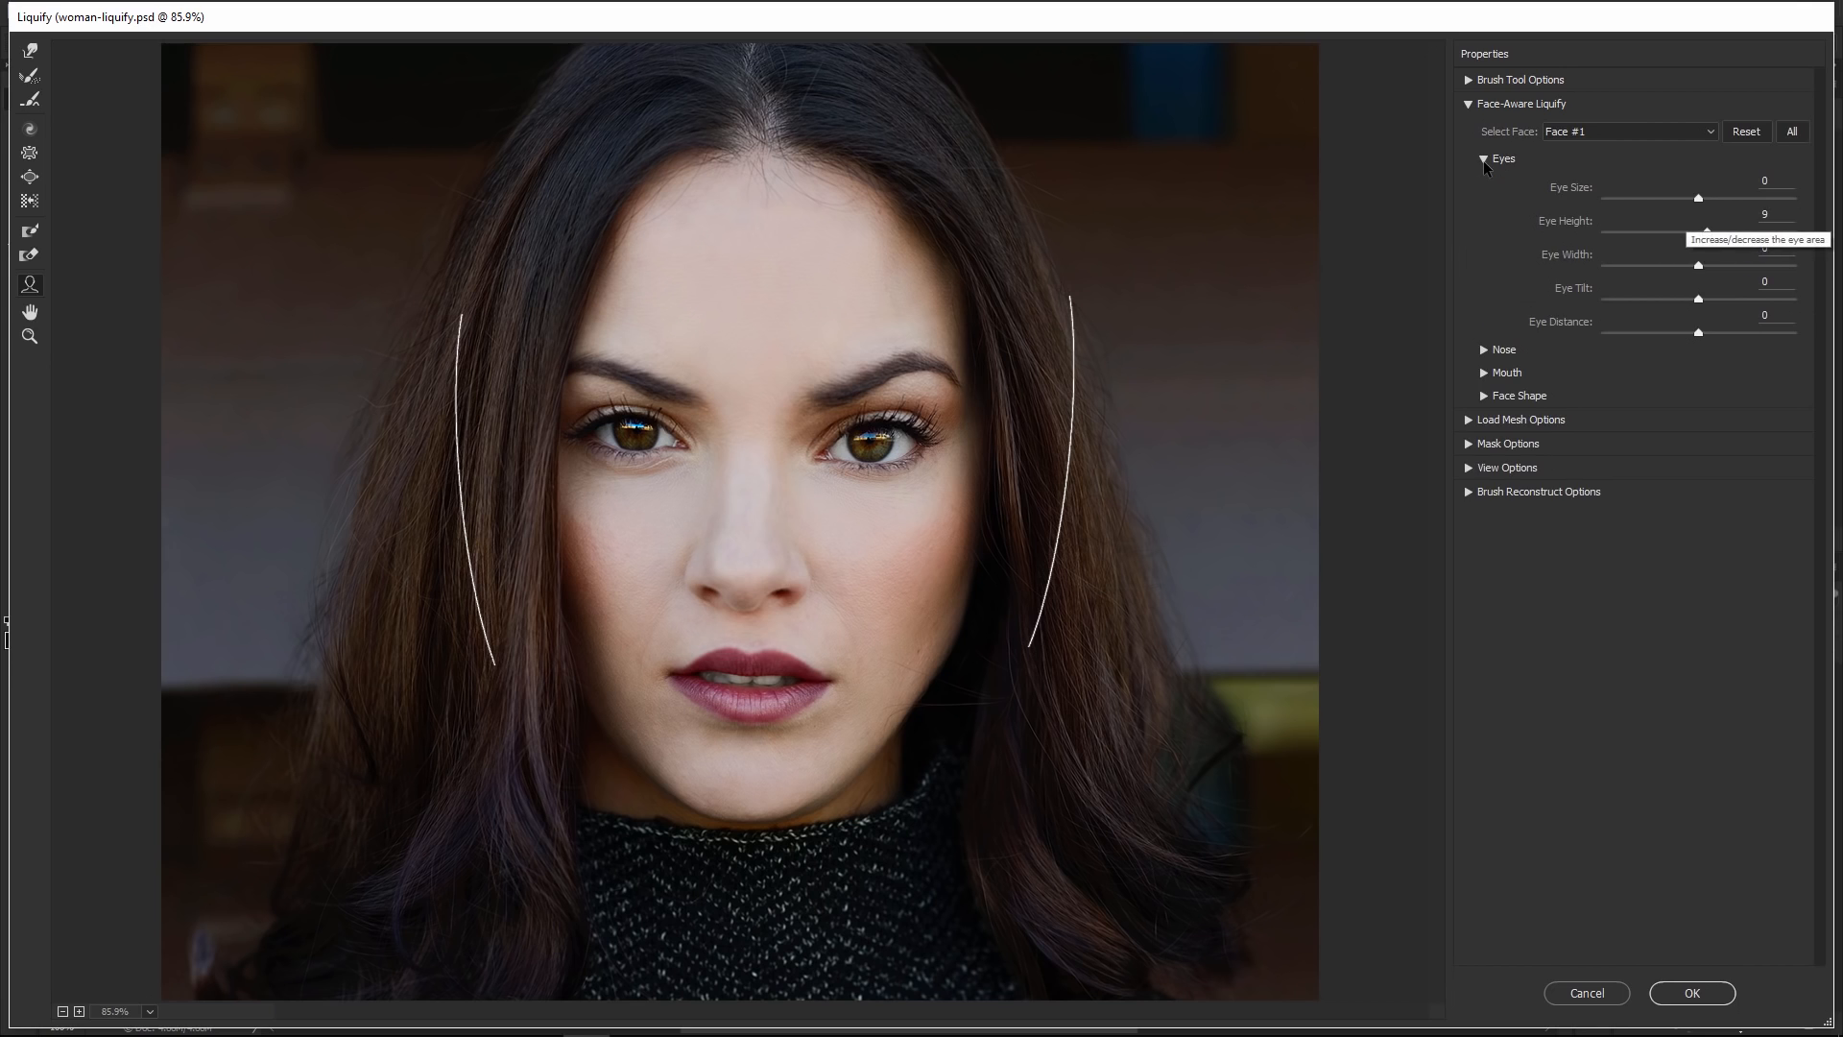
mouse_move(1688, 203)
mouse_down()
mouse_move(1609, 211)
mouse_move(1701, 223)
mouse_up()
click(1484, 159)
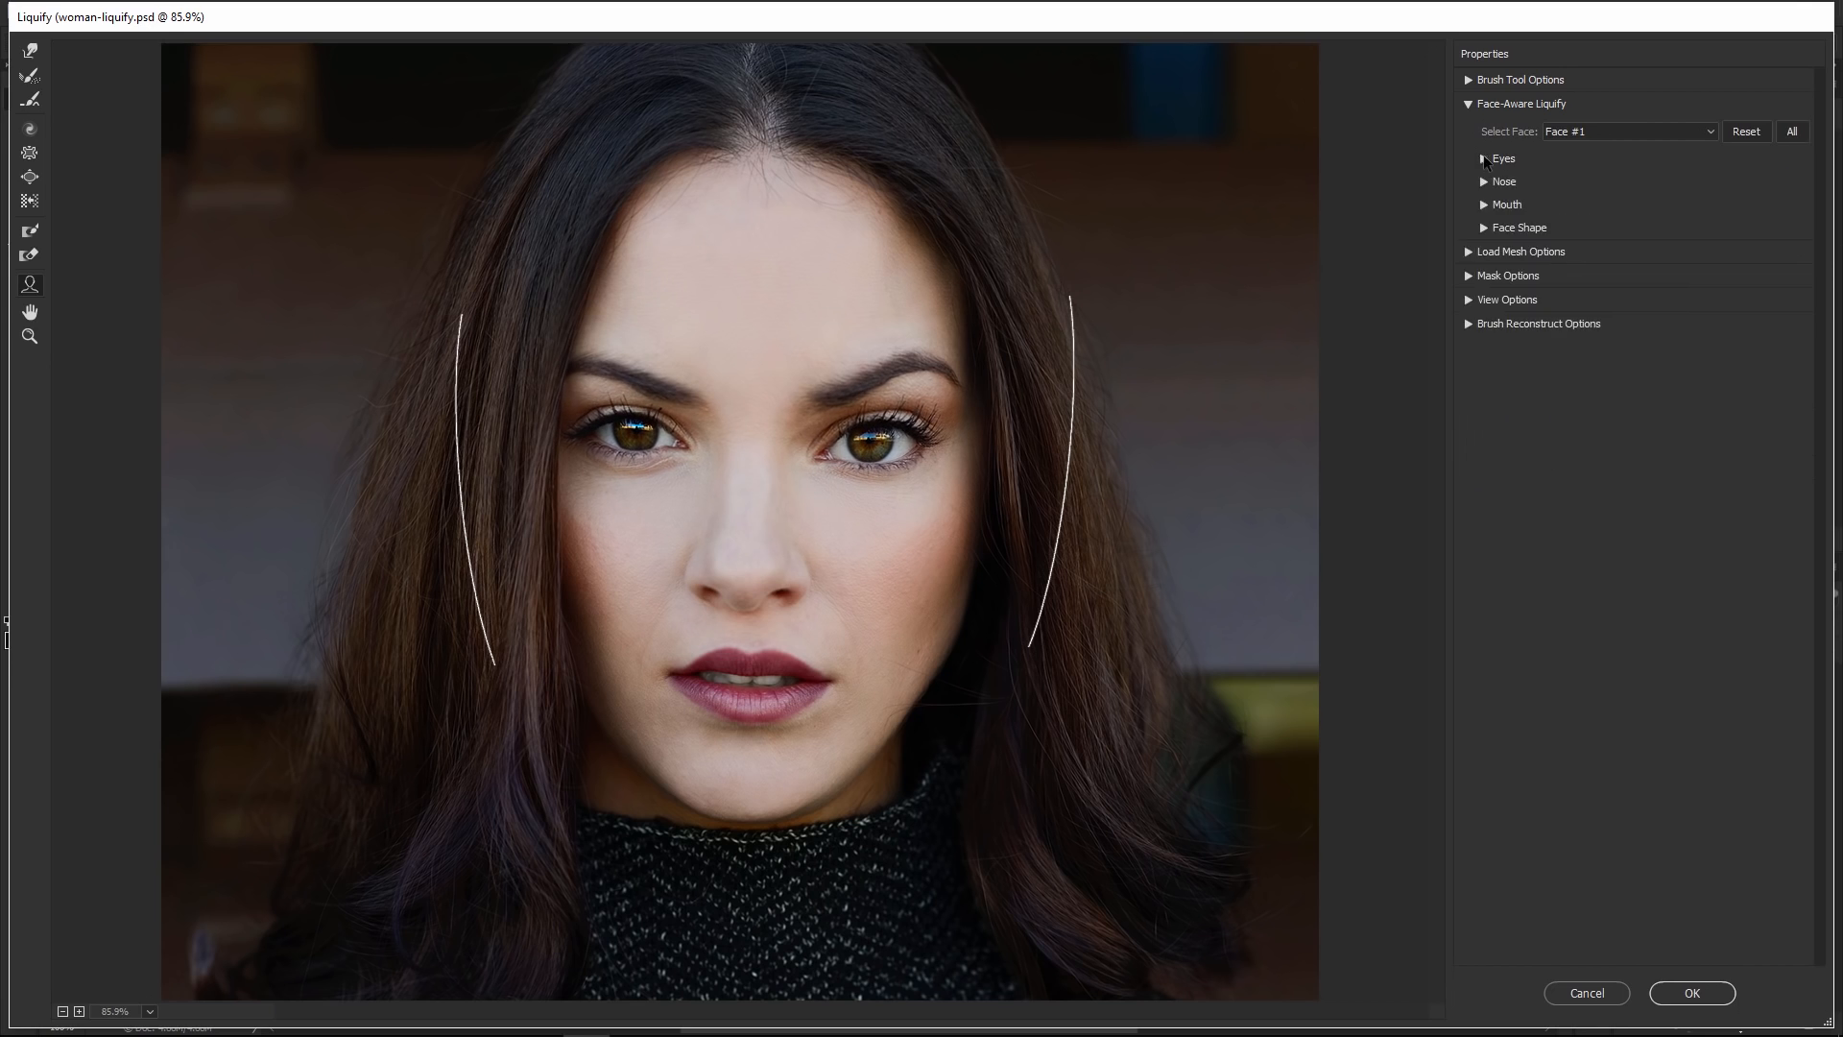
Expand Face Shape and set Forehead to 1, Chin Height -13, Jawline -64 and Face Width -28
click(1484, 229)
mouse_move(1699, 269)
mouse_down()
mouse_move(1725, 270)
mouse_move(1616, 275)
mouse_move(1700, 281)
mouse_up()
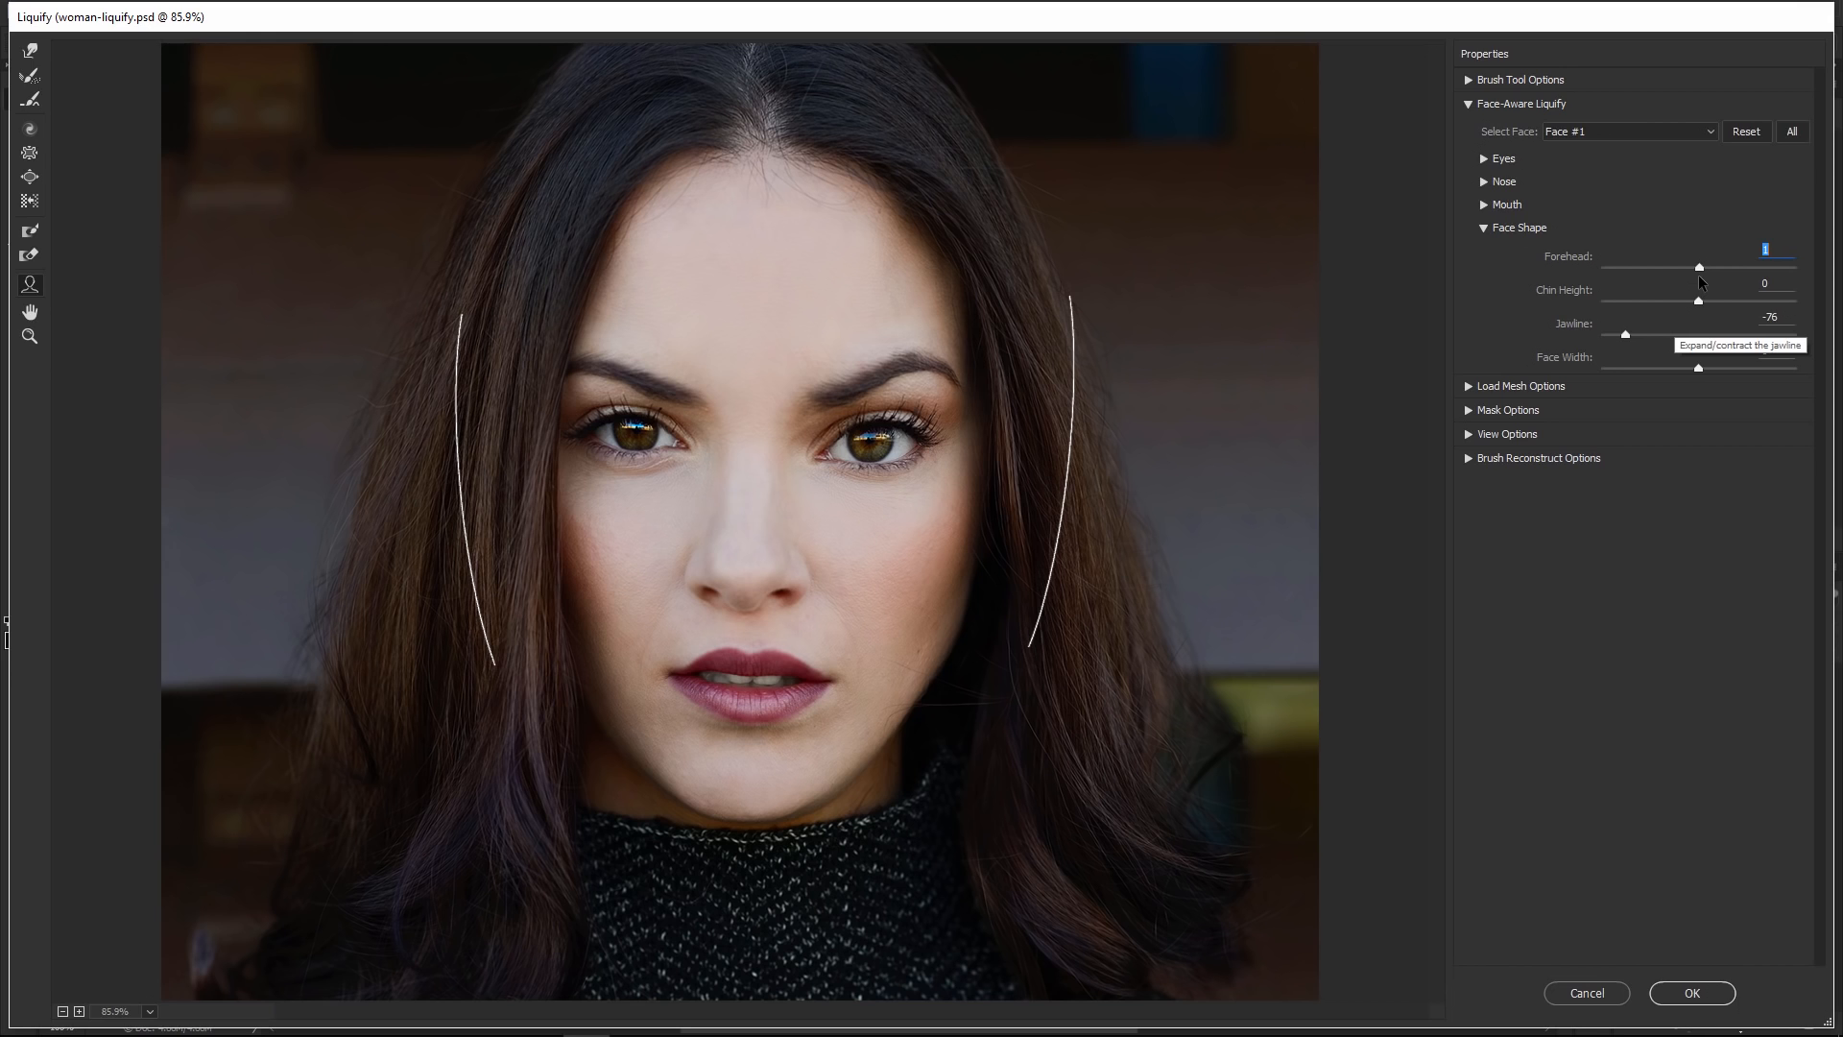
drag(1699, 300, 1686, 314)
drag(1686, 336, 1671, 377)
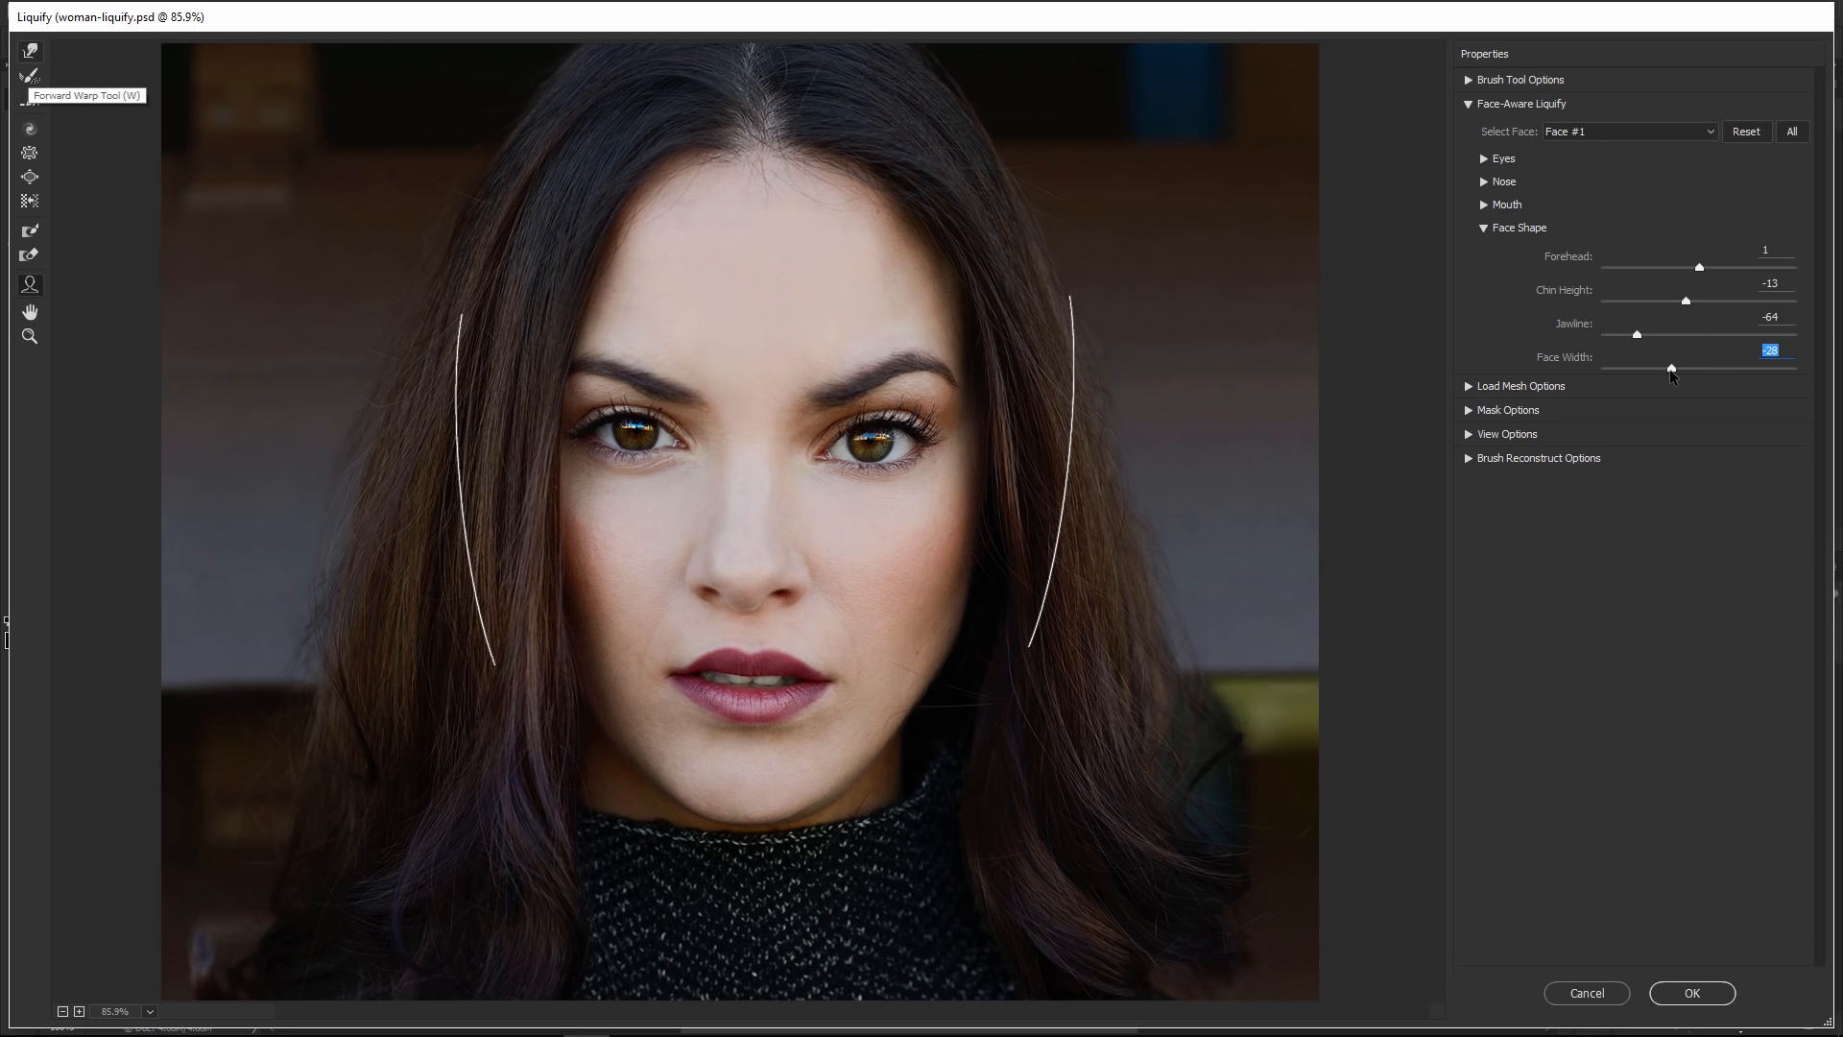
Switch to the Forward Warp tool and enlarge its brush size
click(28, 54)
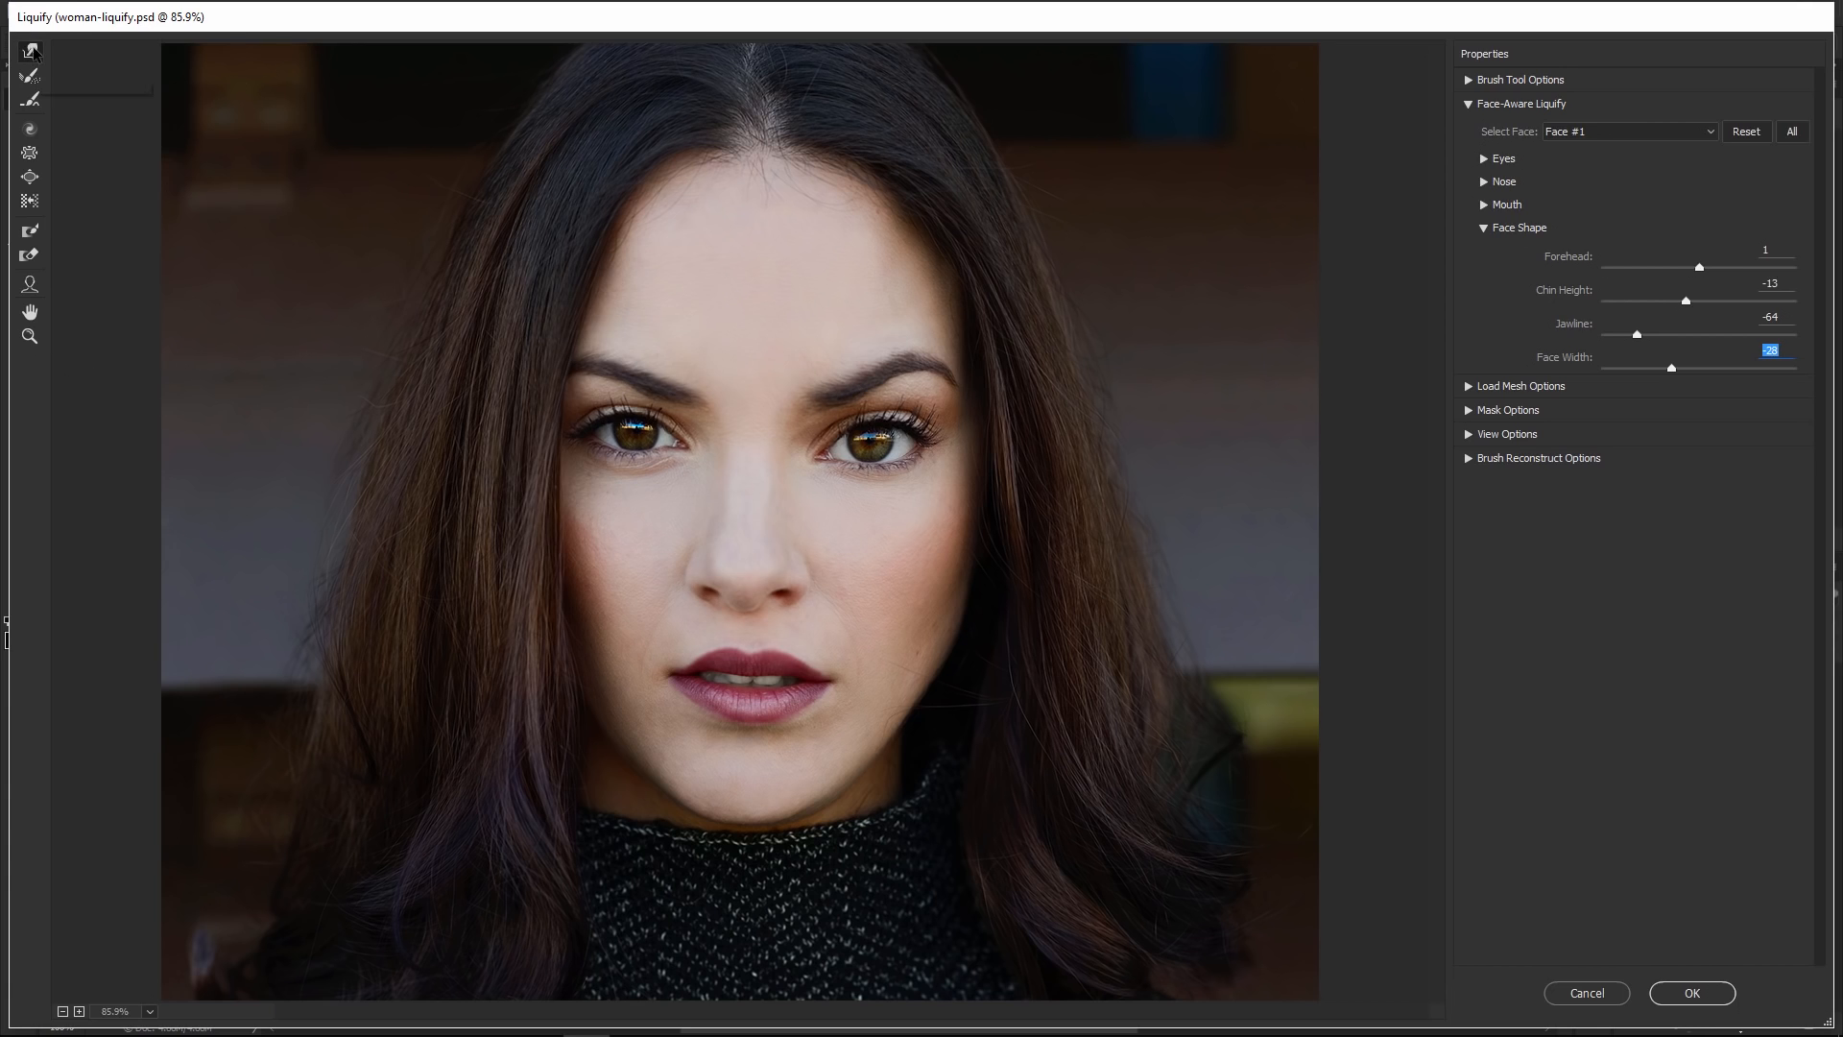
key(bracketright)
key(bracketright)
key(bracketright)
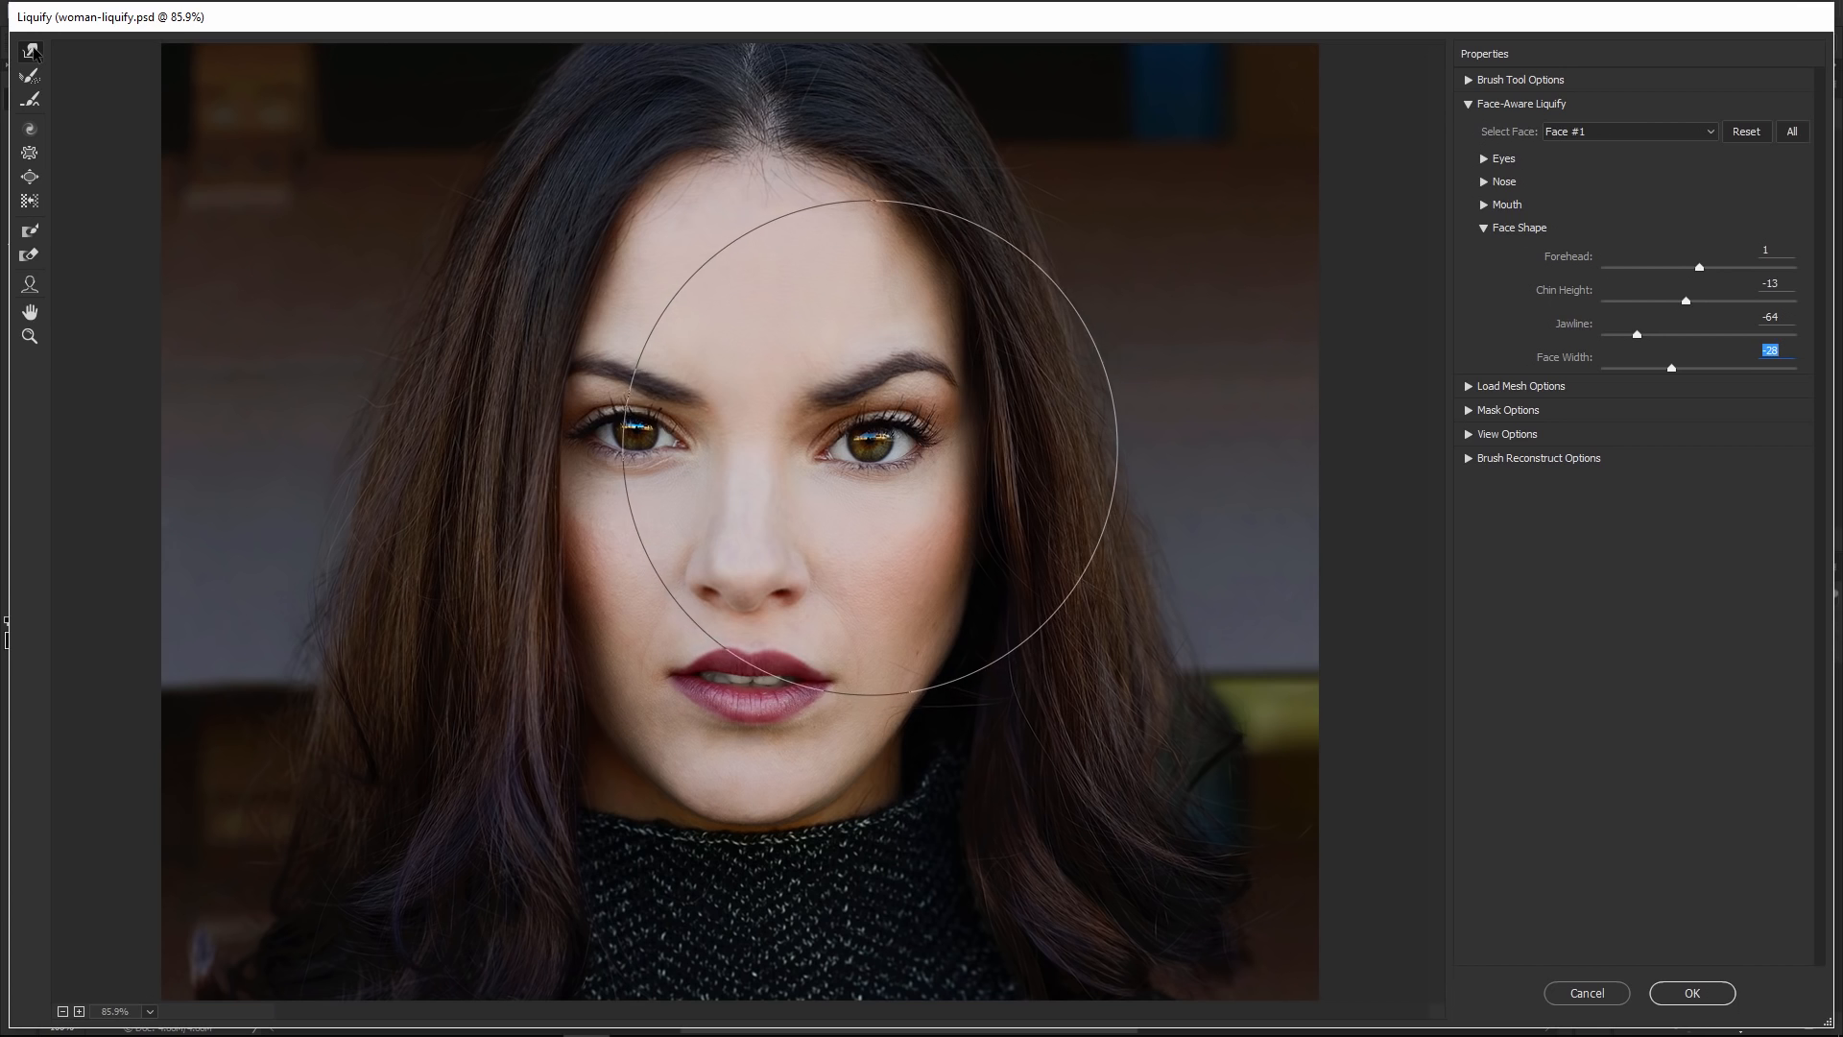
Warp the eye, cheek and mouth areas of the face freehand with the large brush
drag(864, 413, 884, 432)
drag(653, 441, 567, 432)
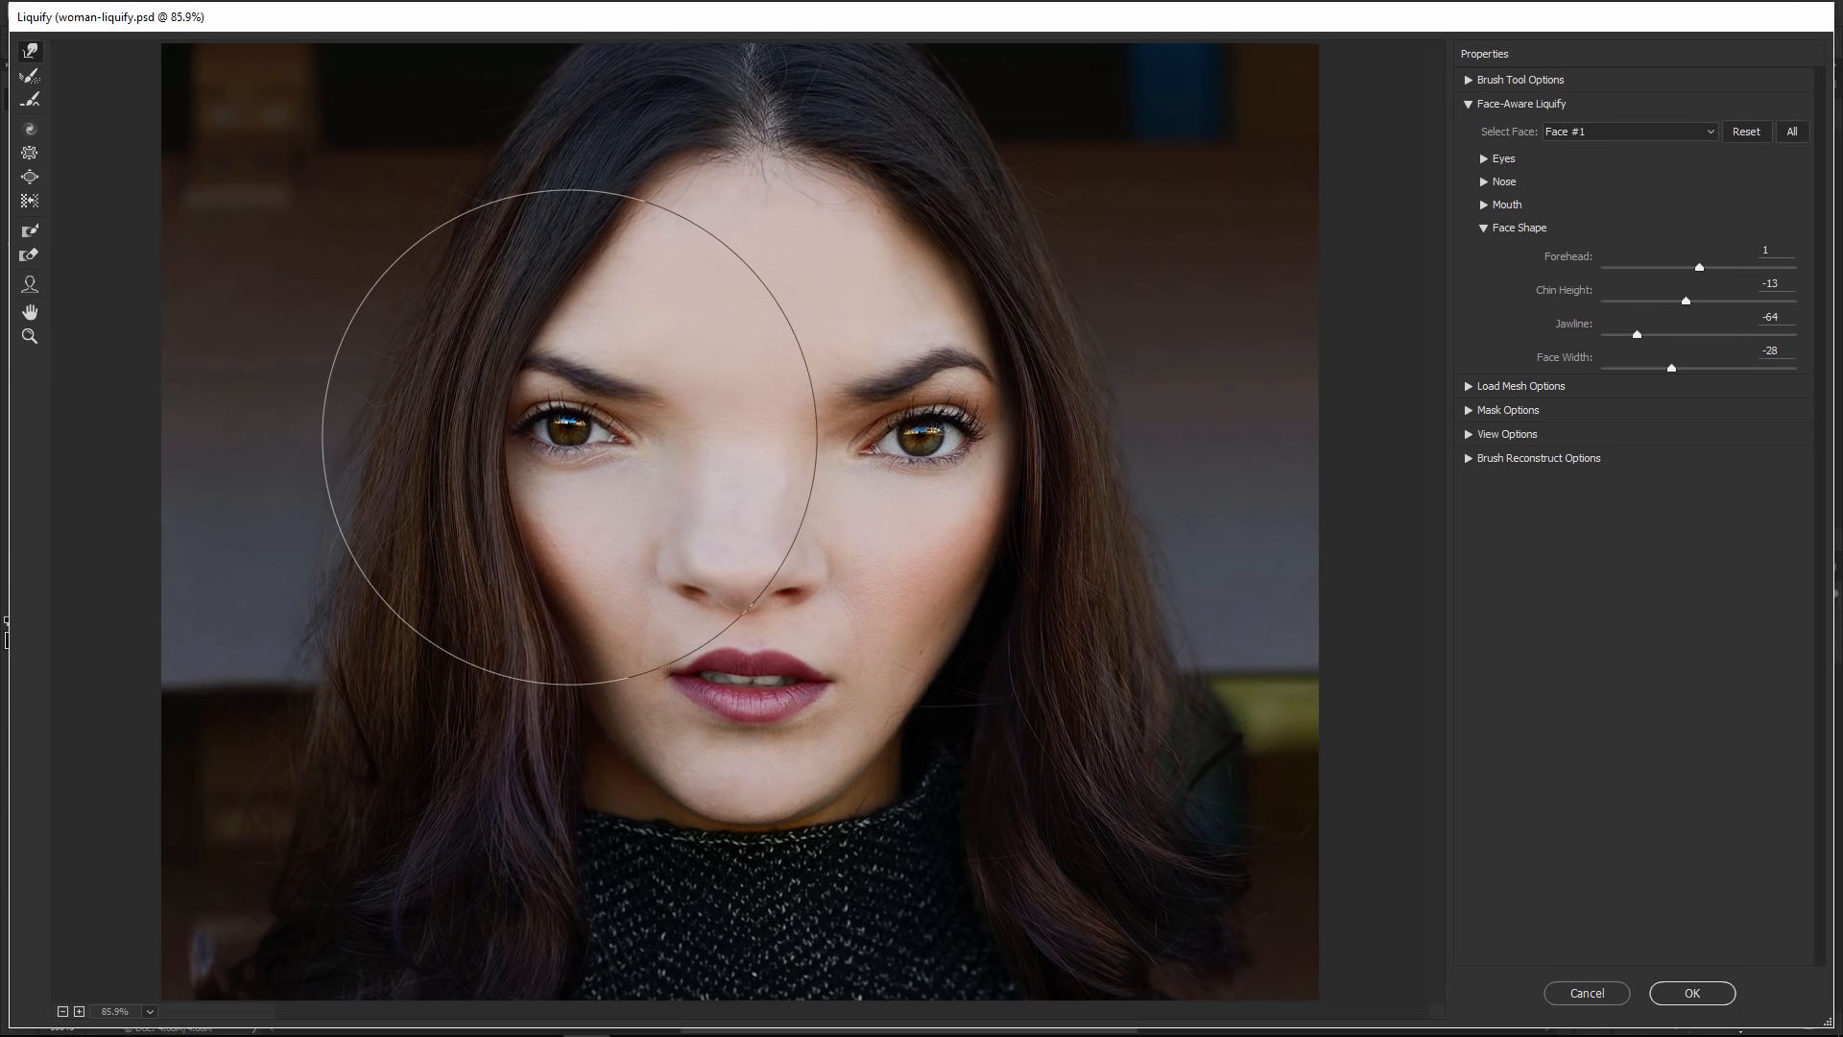
drag(720, 733, 731, 739)
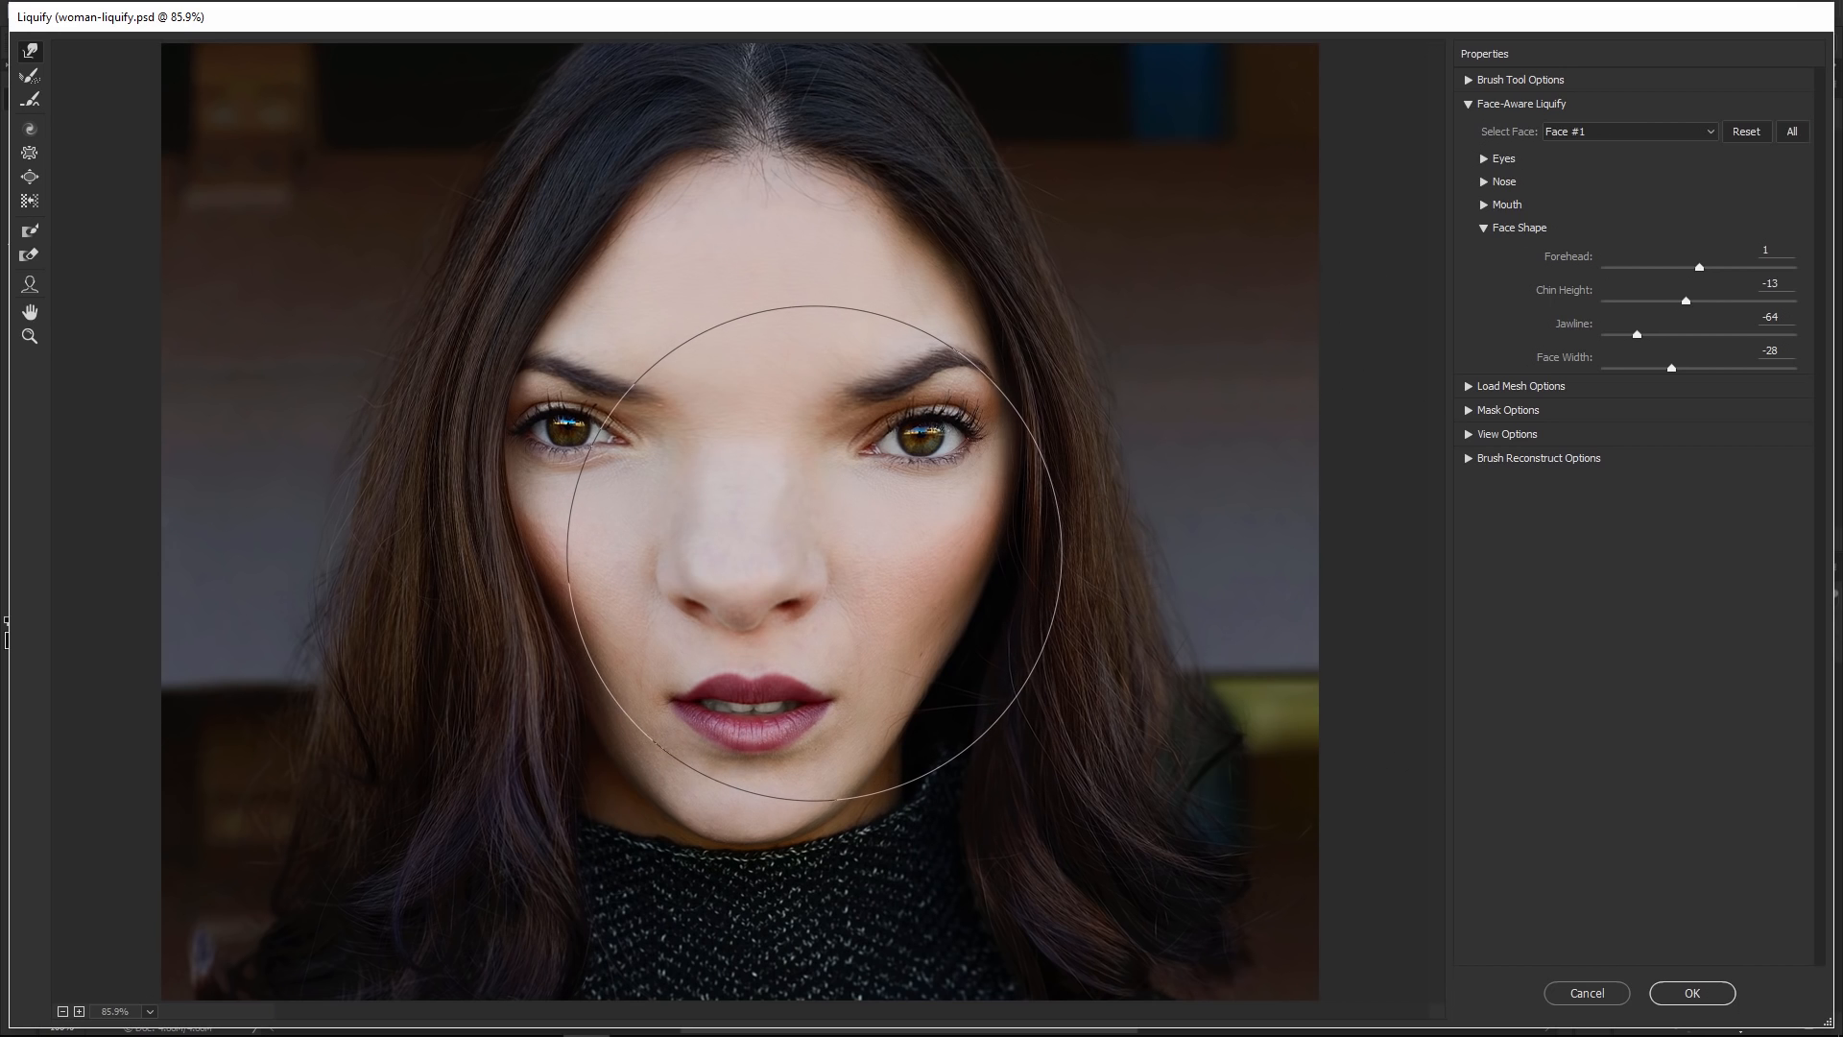
Return to the Face tool, set Eye Size -30, Eye Tilt -33 and Eye Distance -85, then cancel Liquify
key(a)
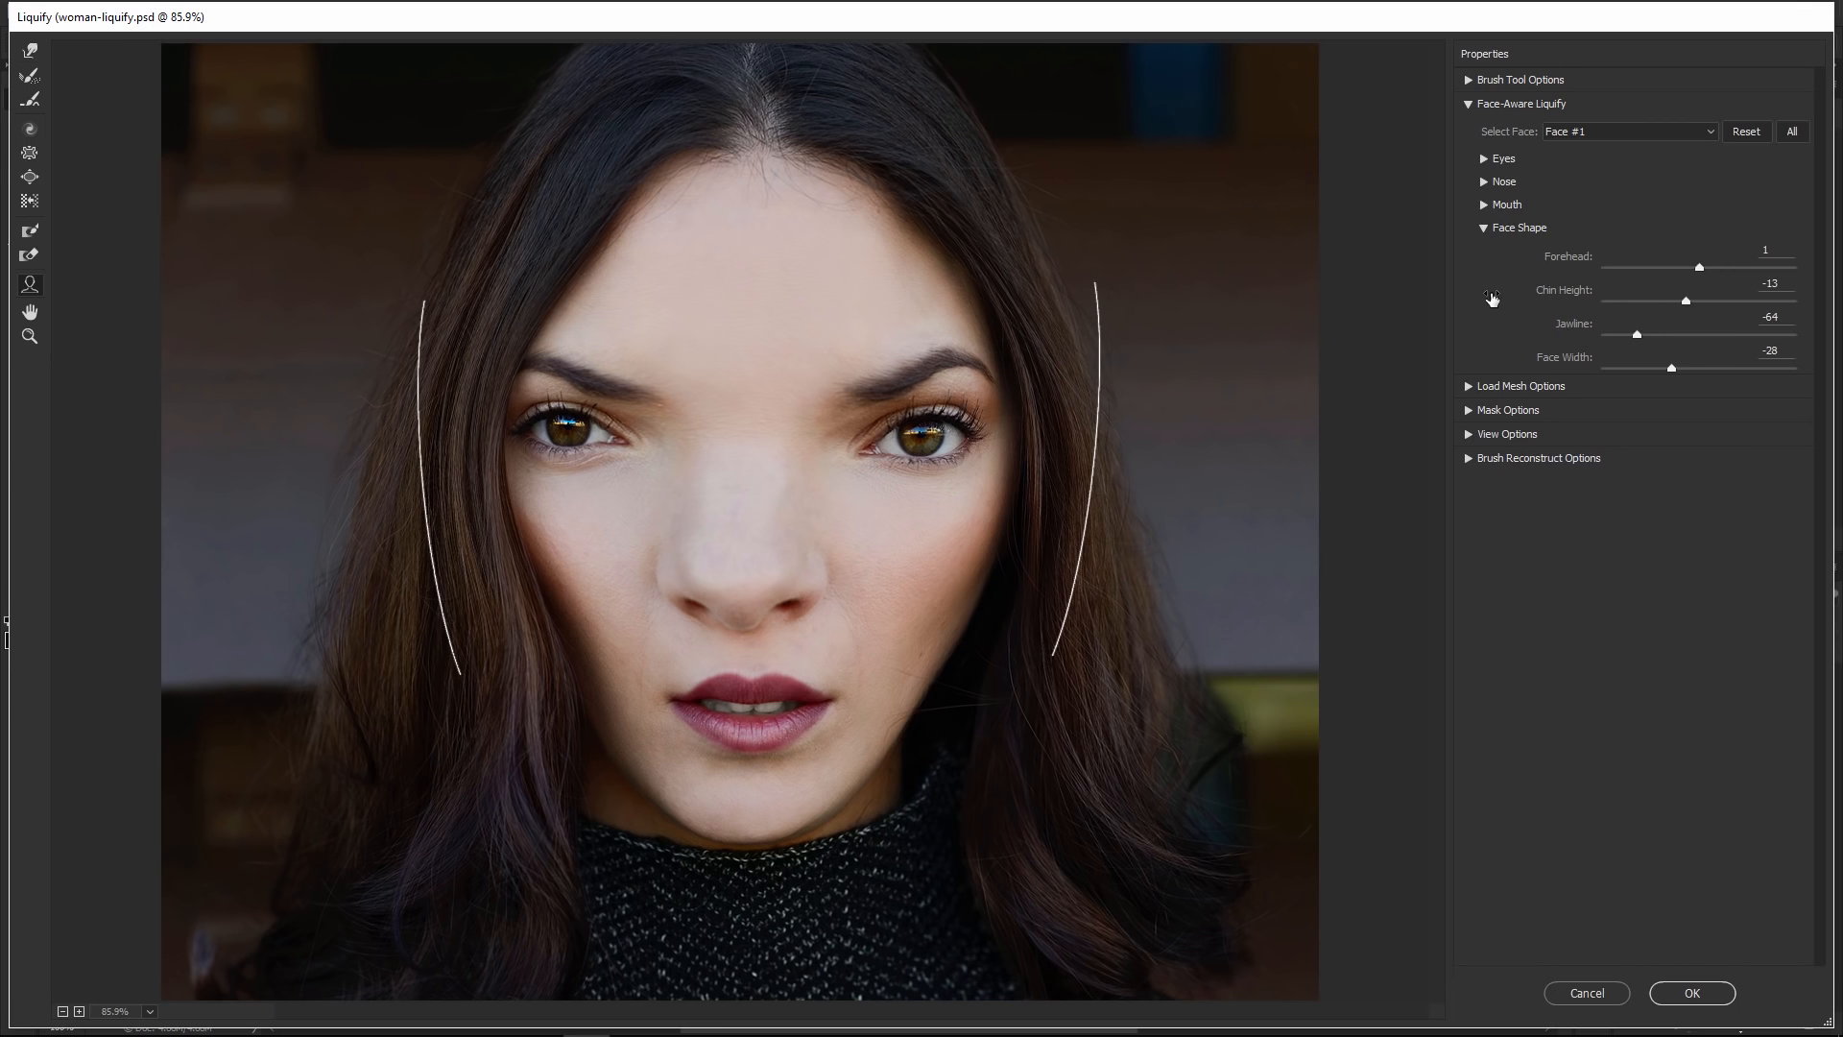
click(1485, 159)
mouse_move(1698, 198)
mouse_down()
mouse_move(1628, 200)
mouse_move(1669, 202)
mouse_up()
drag(1699, 299, 1619, 333)
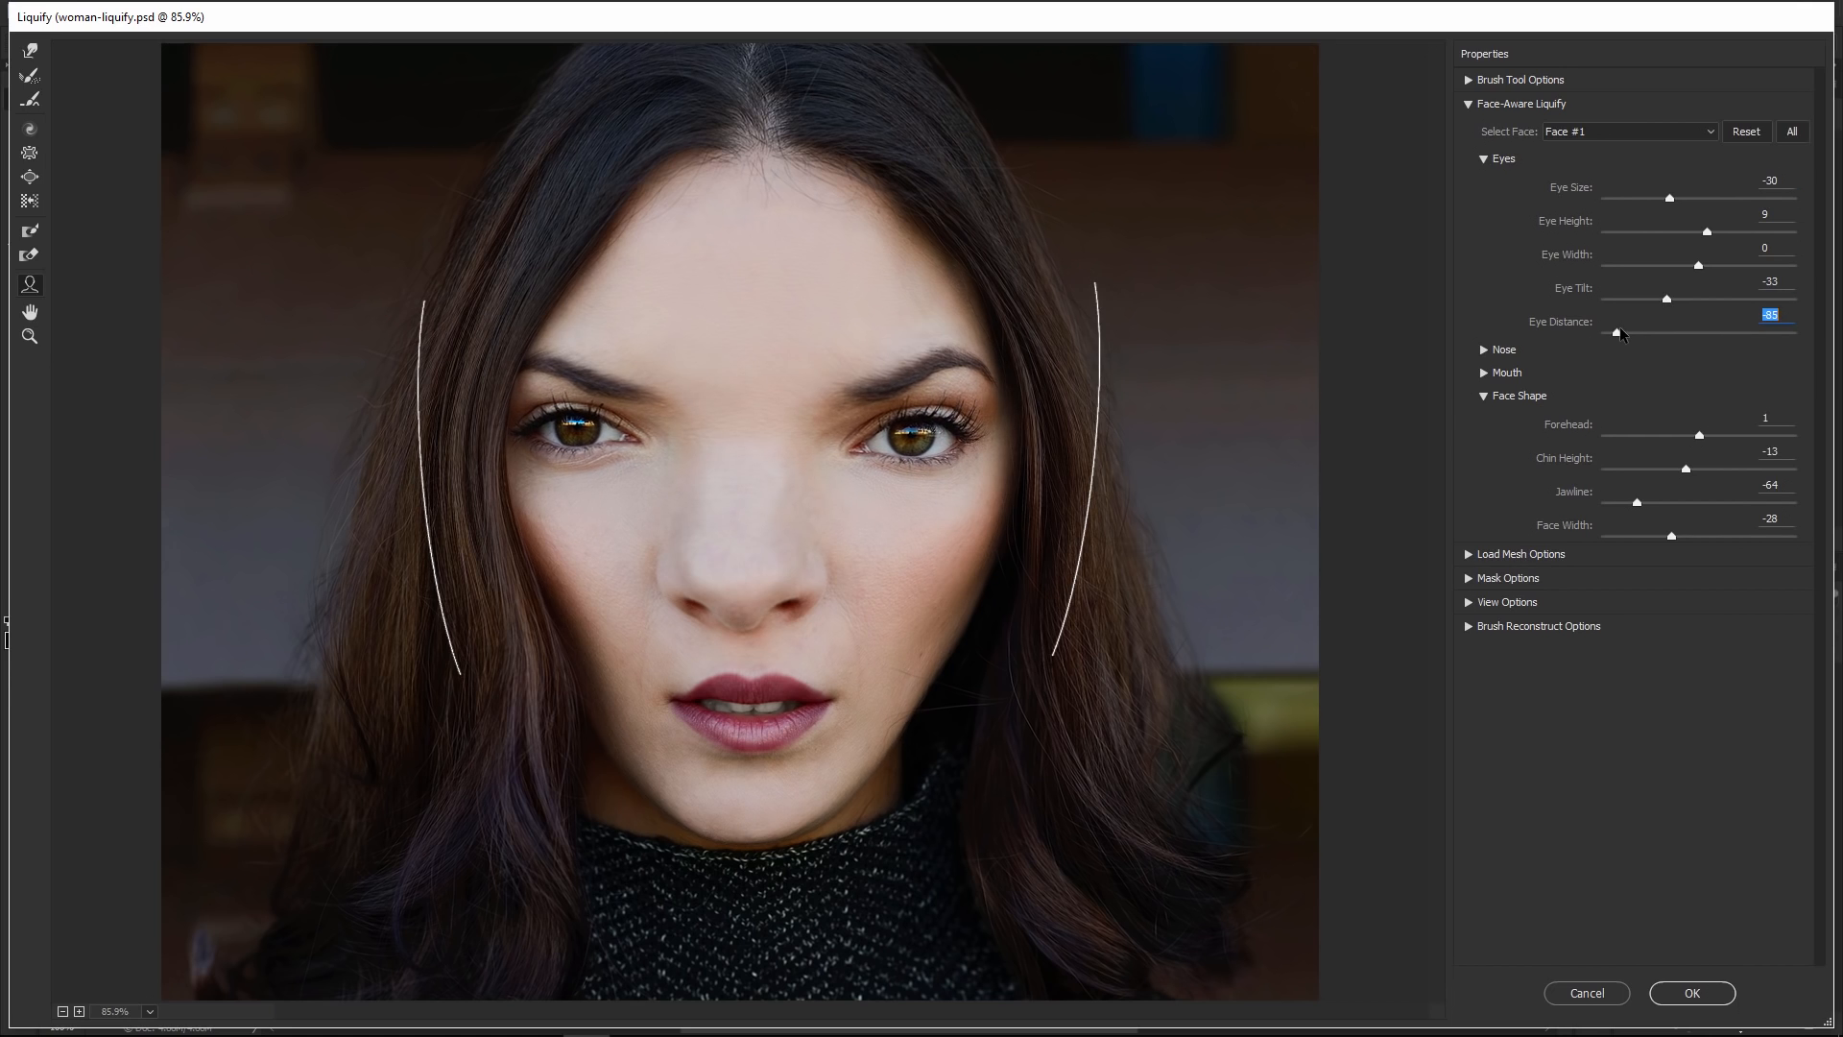
click(1586, 992)
Switch to the group-selfie-liquify.psd document and open the Liquify filter
click(388, 75)
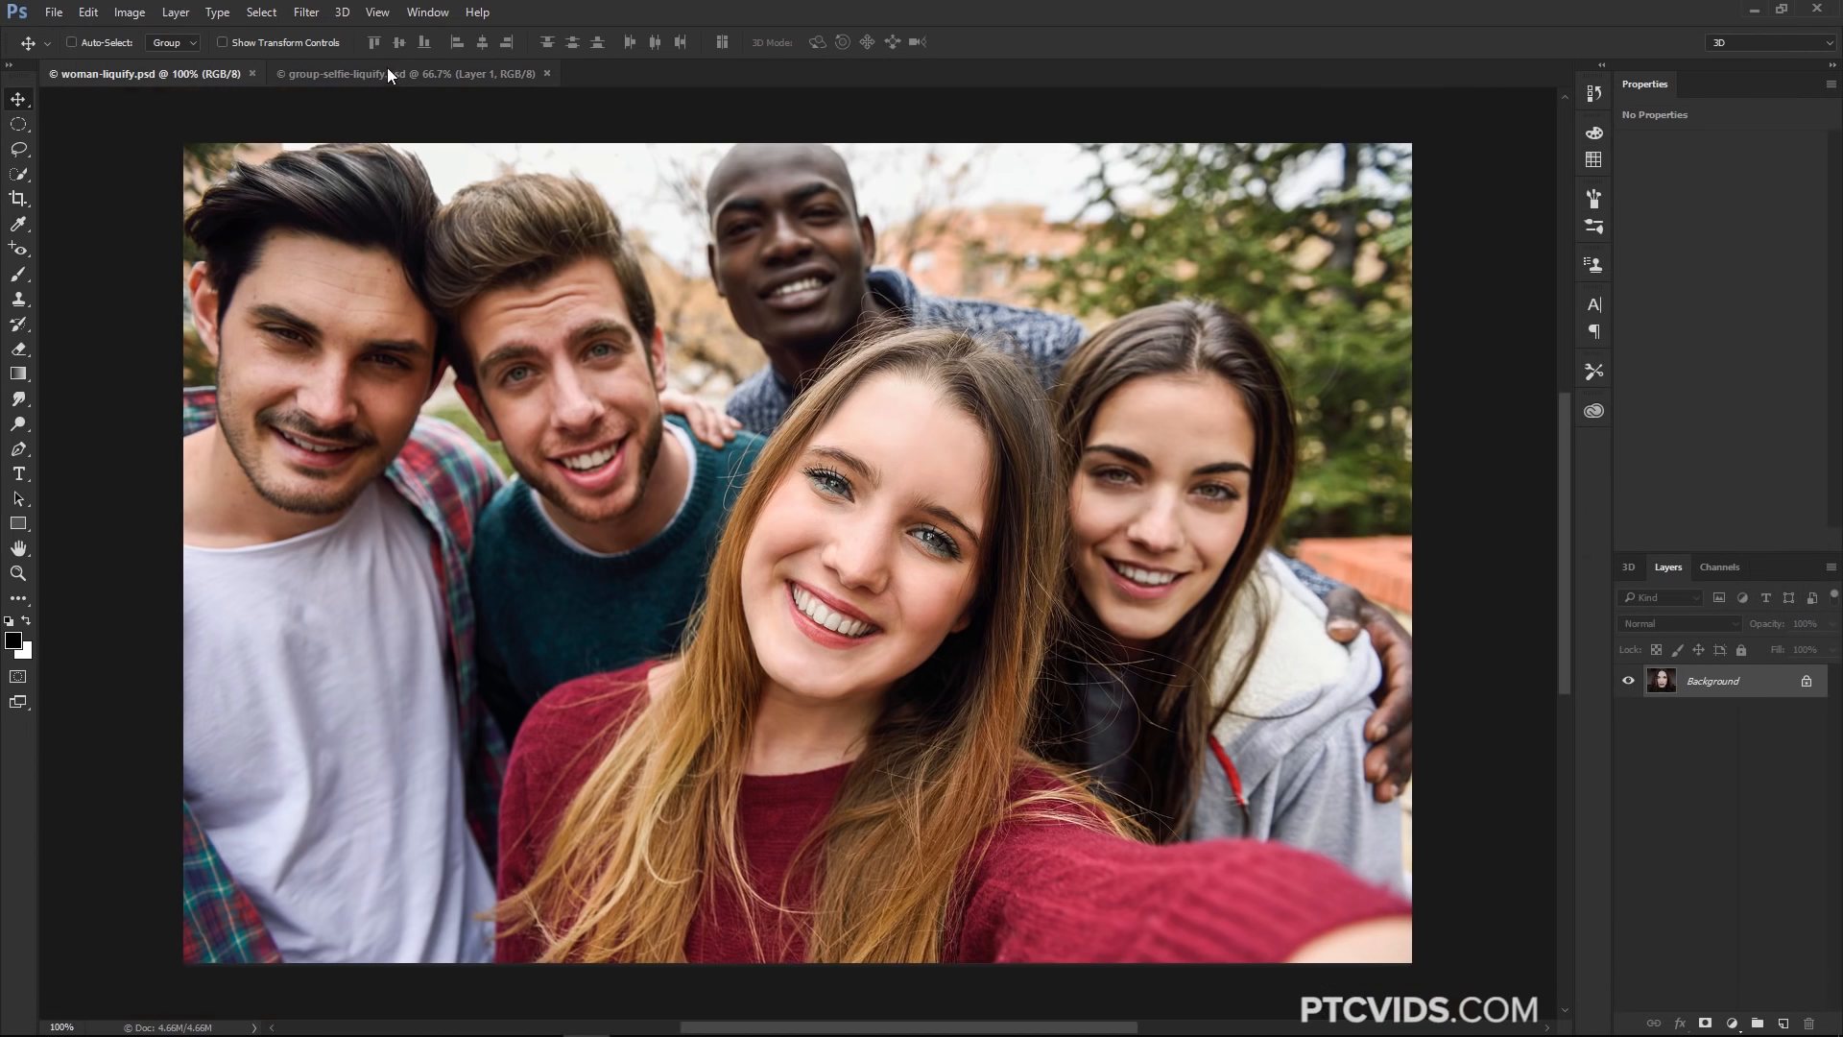
click(309, 14)
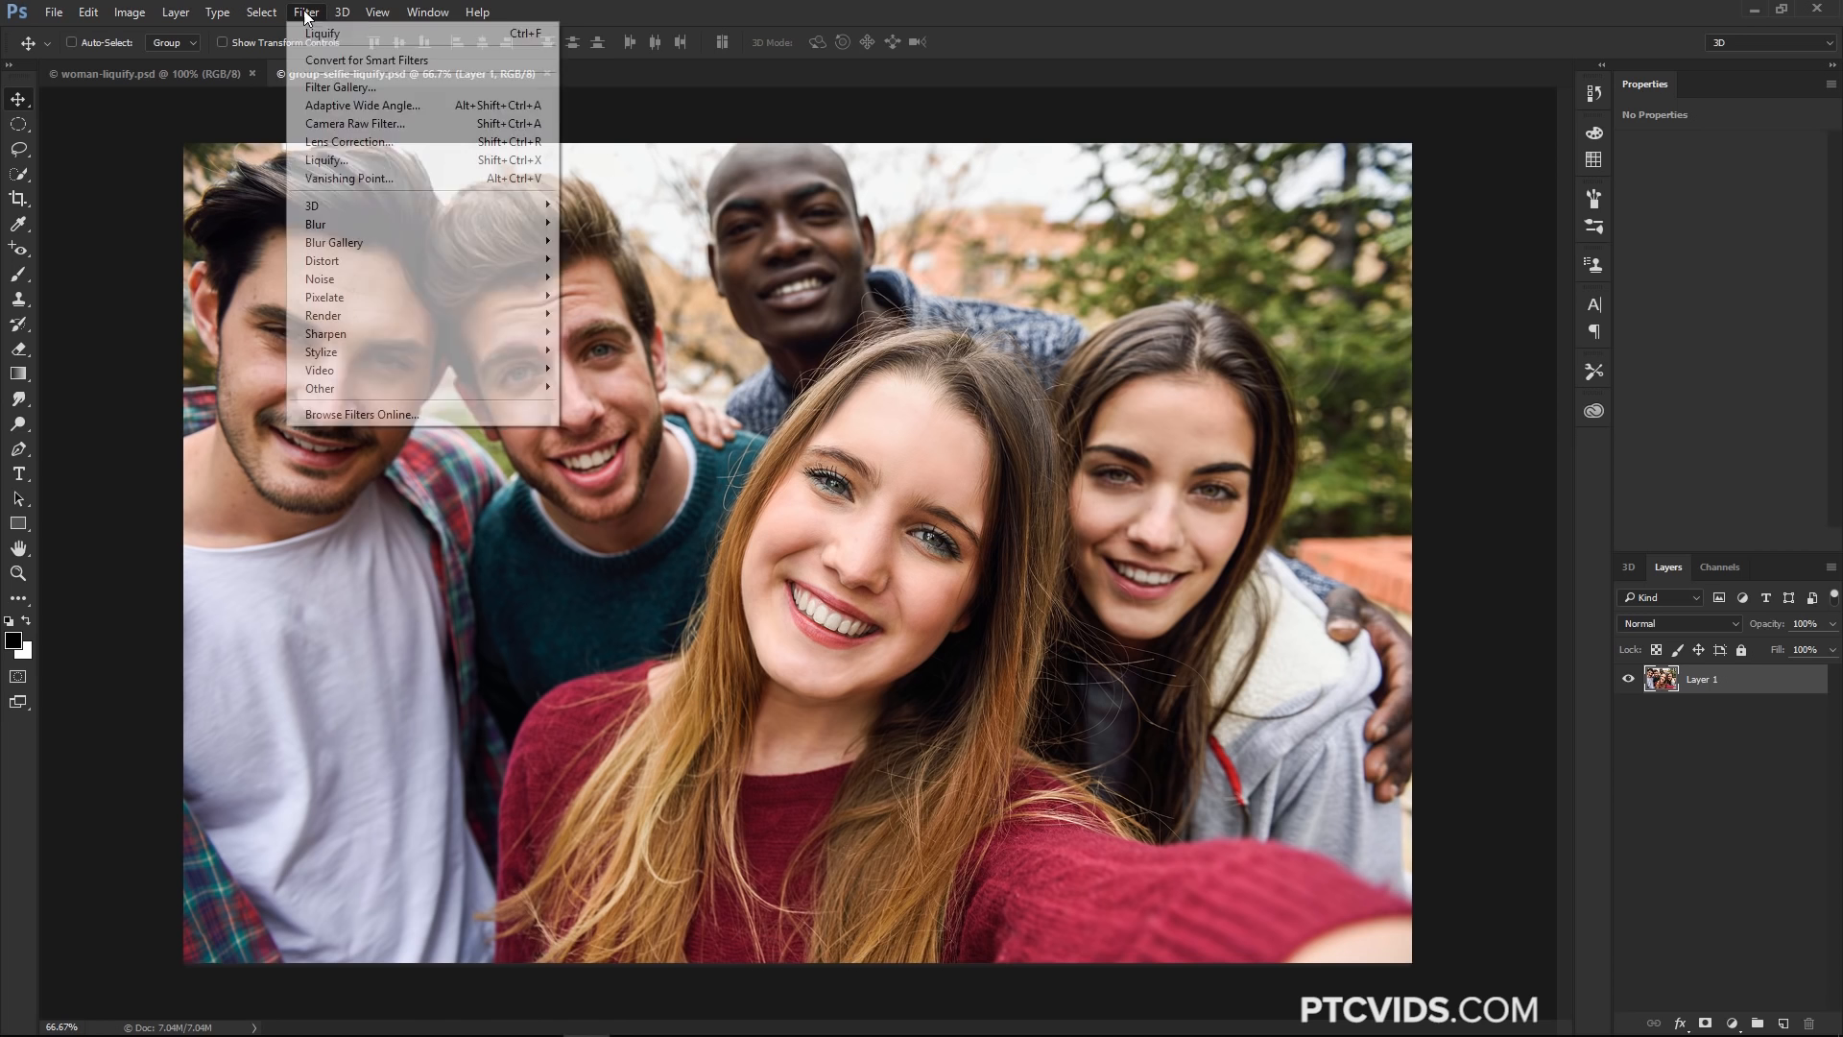
click(326, 160)
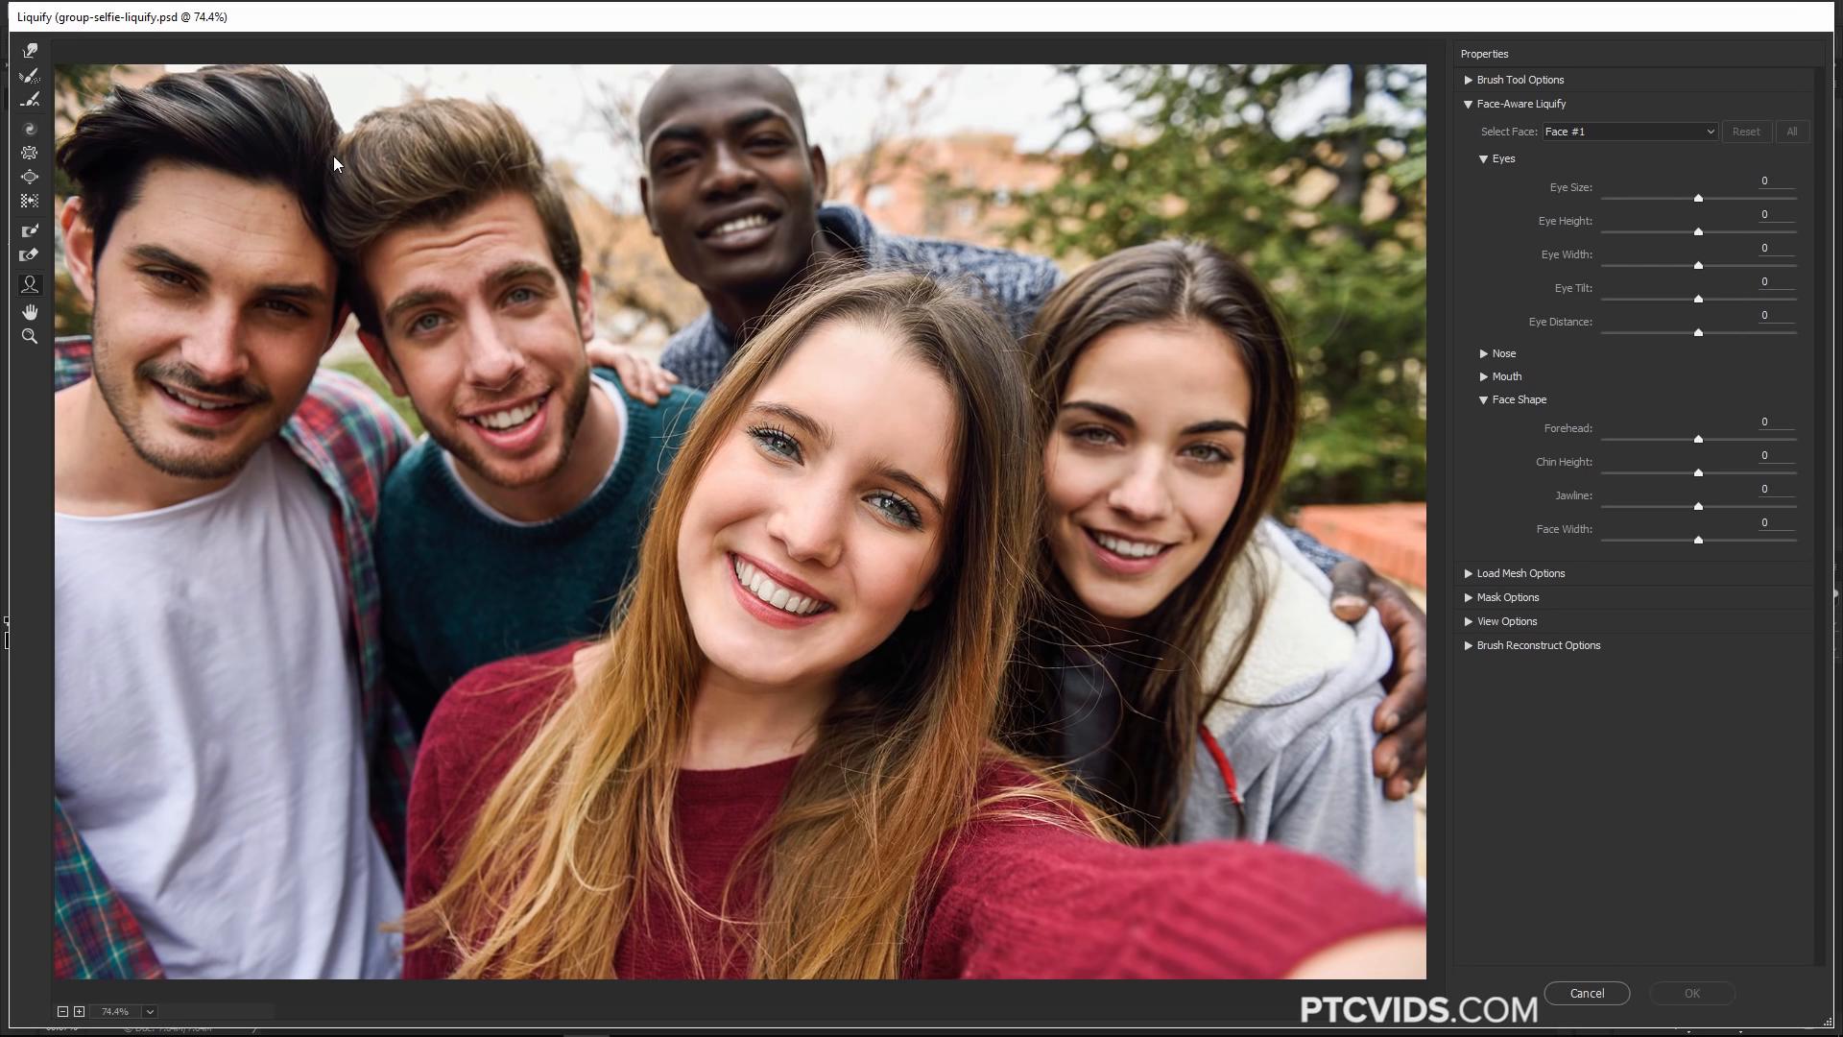
Choose Face #4 in the face selector to target the woman in the front
mouse_move(399, 327)
click(1581, 135)
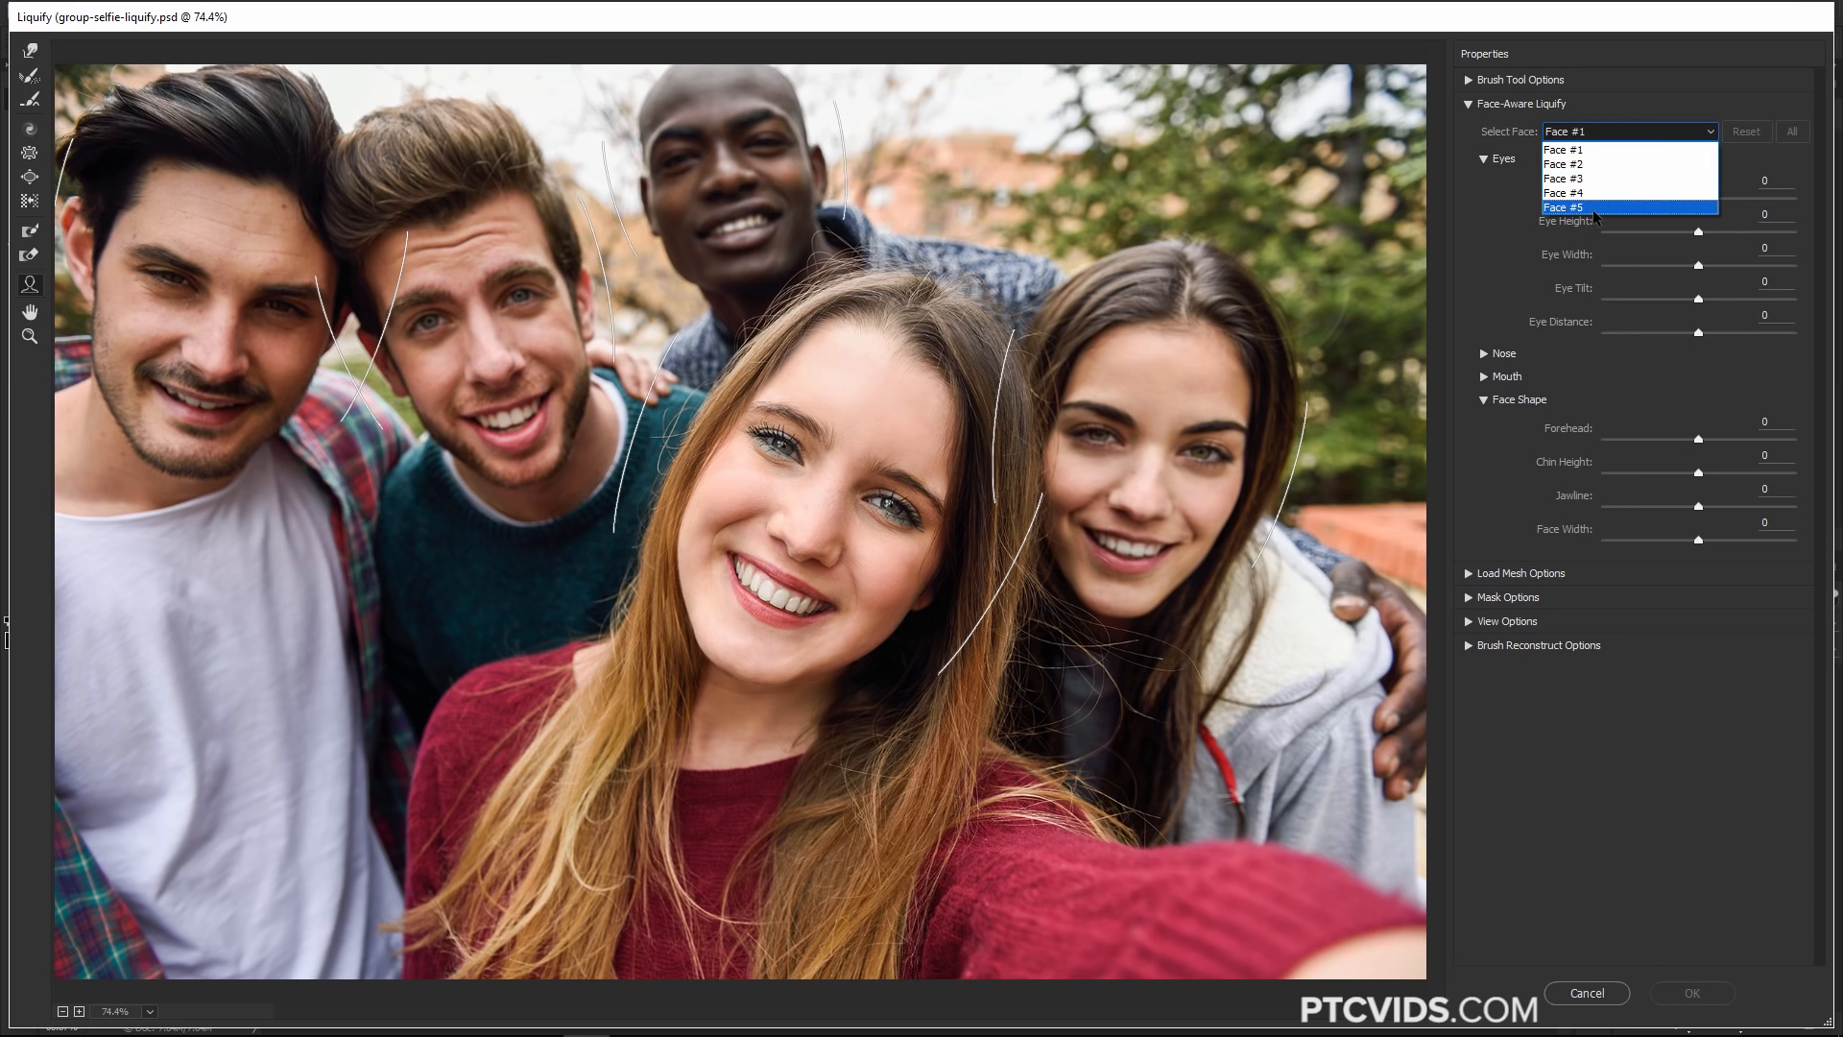
click(1575, 138)
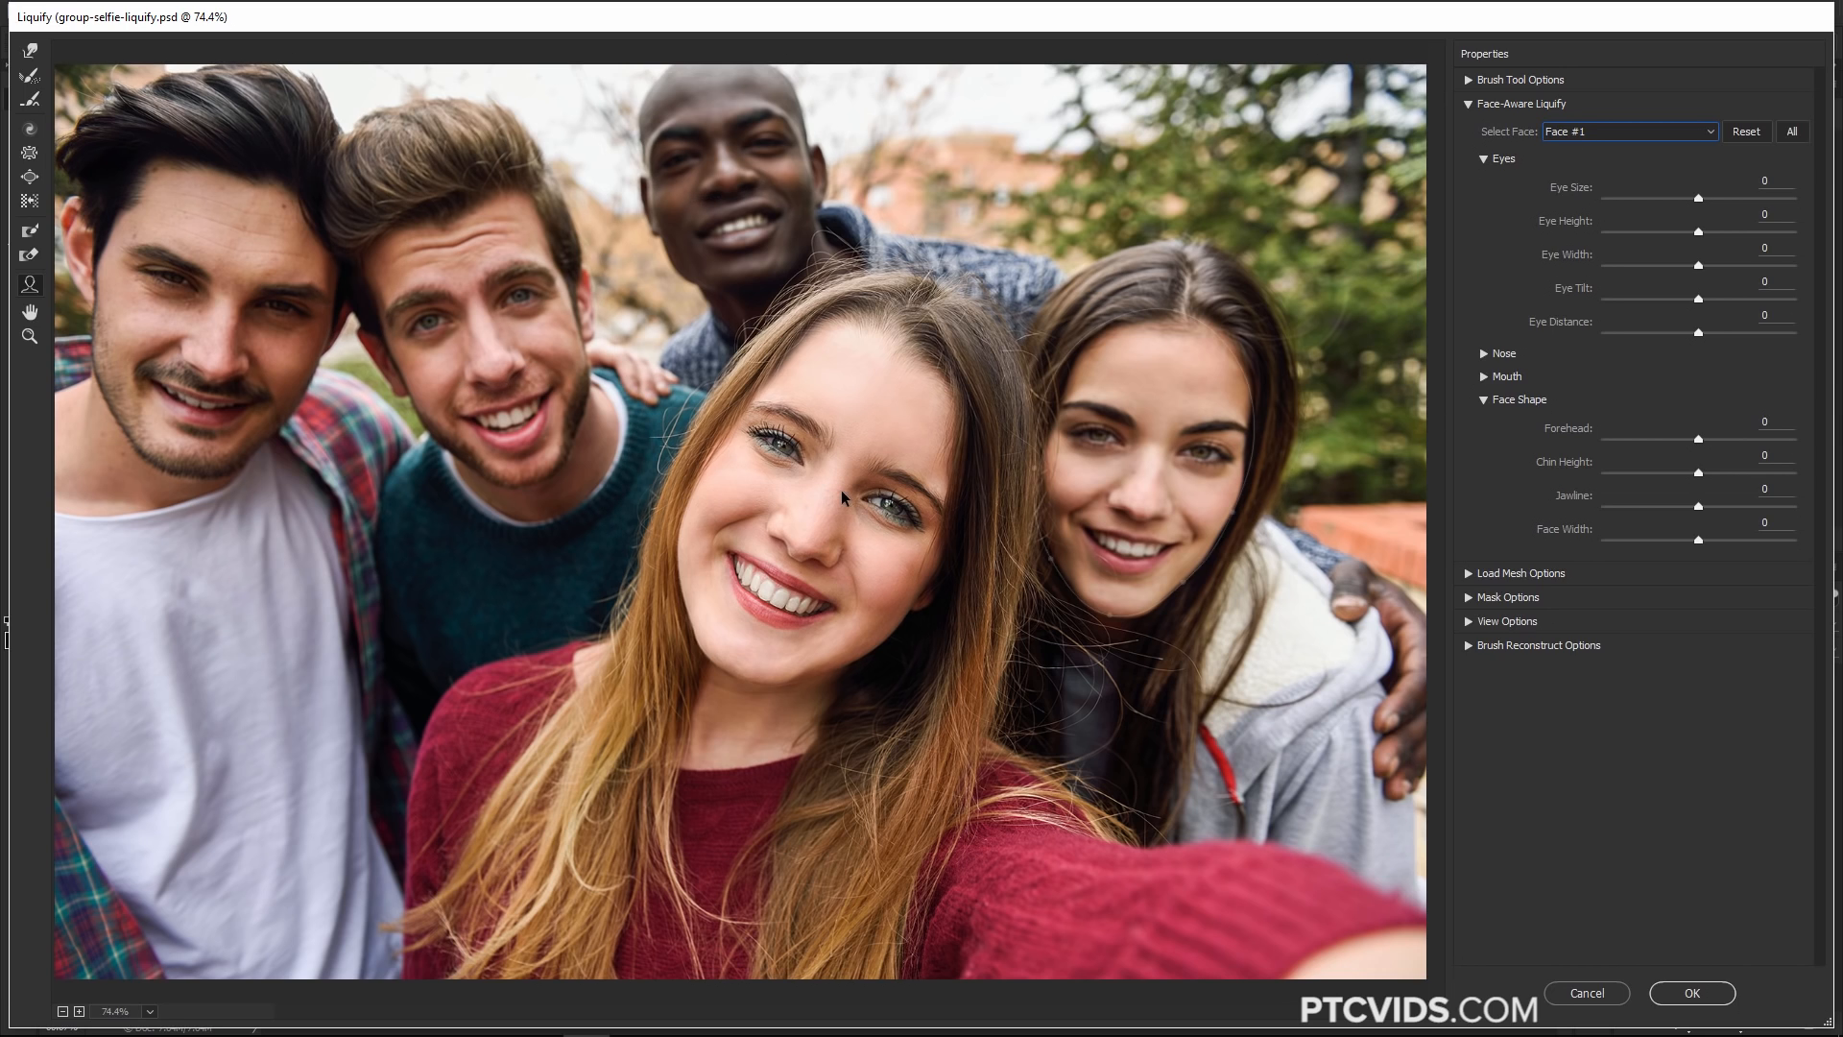
click(1629, 131)
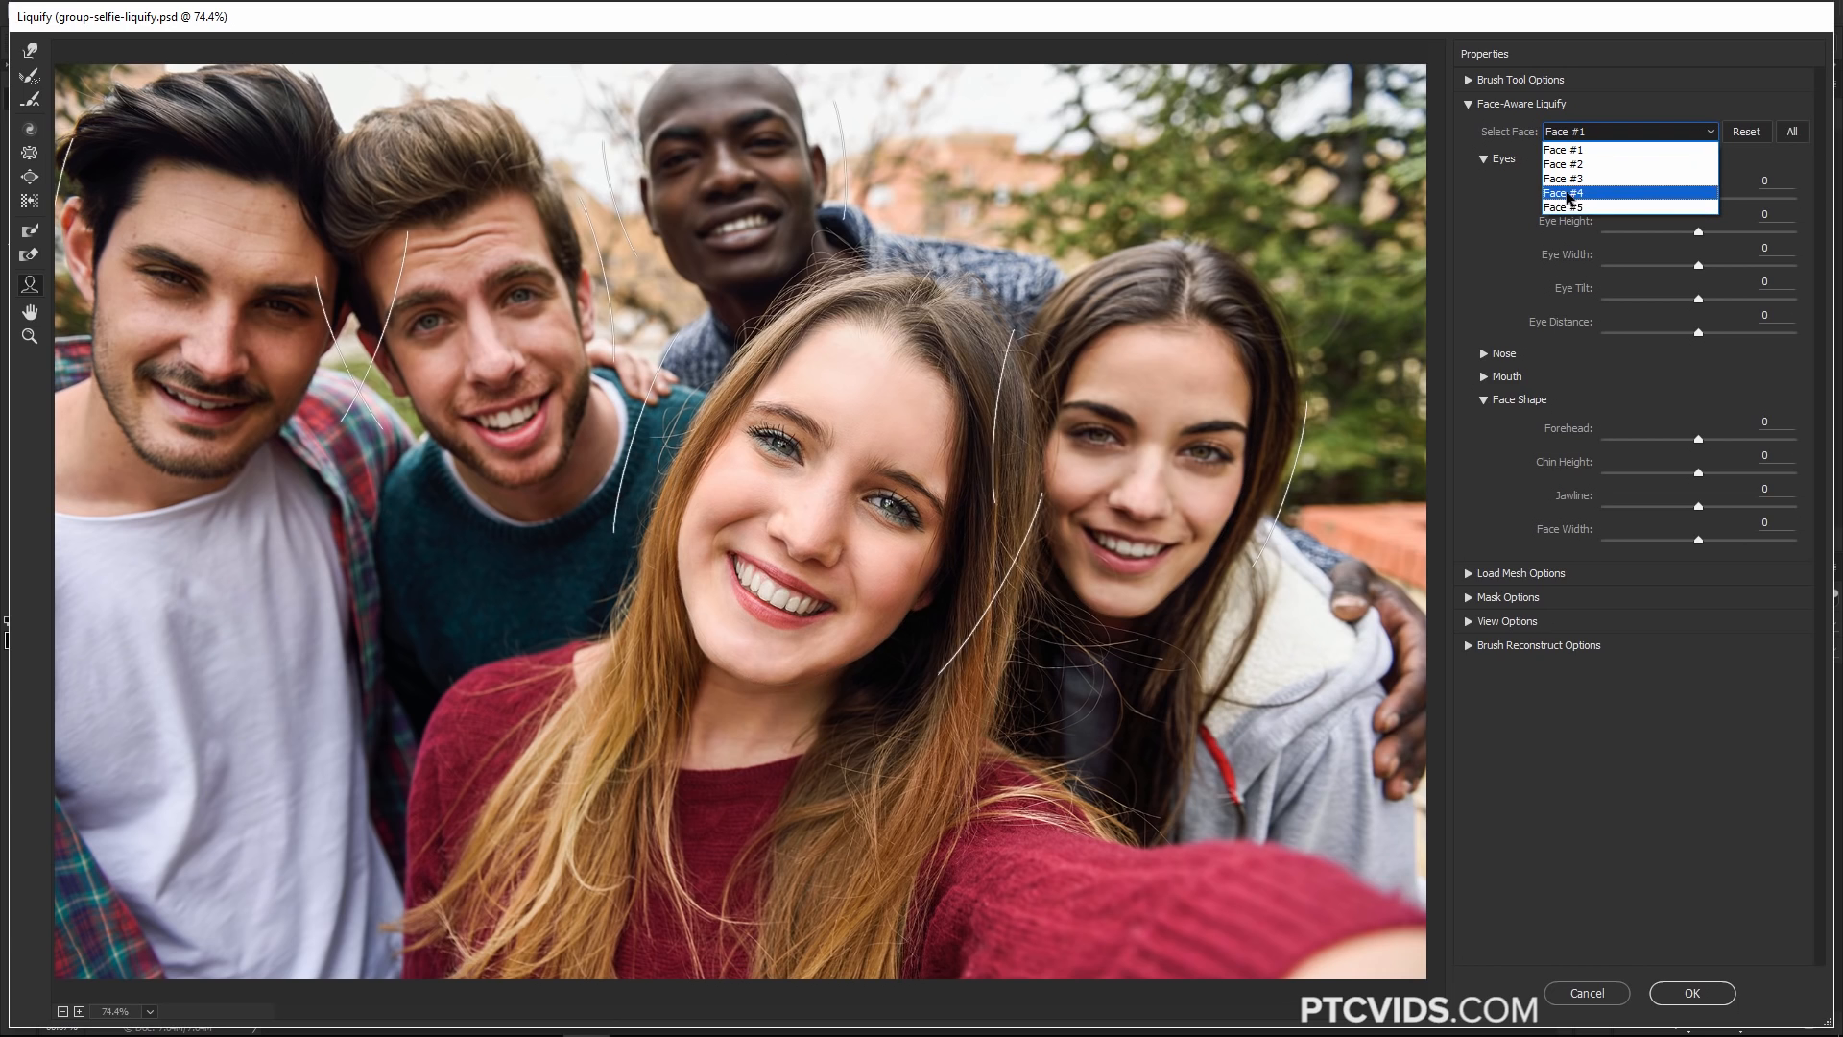
click(1575, 194)
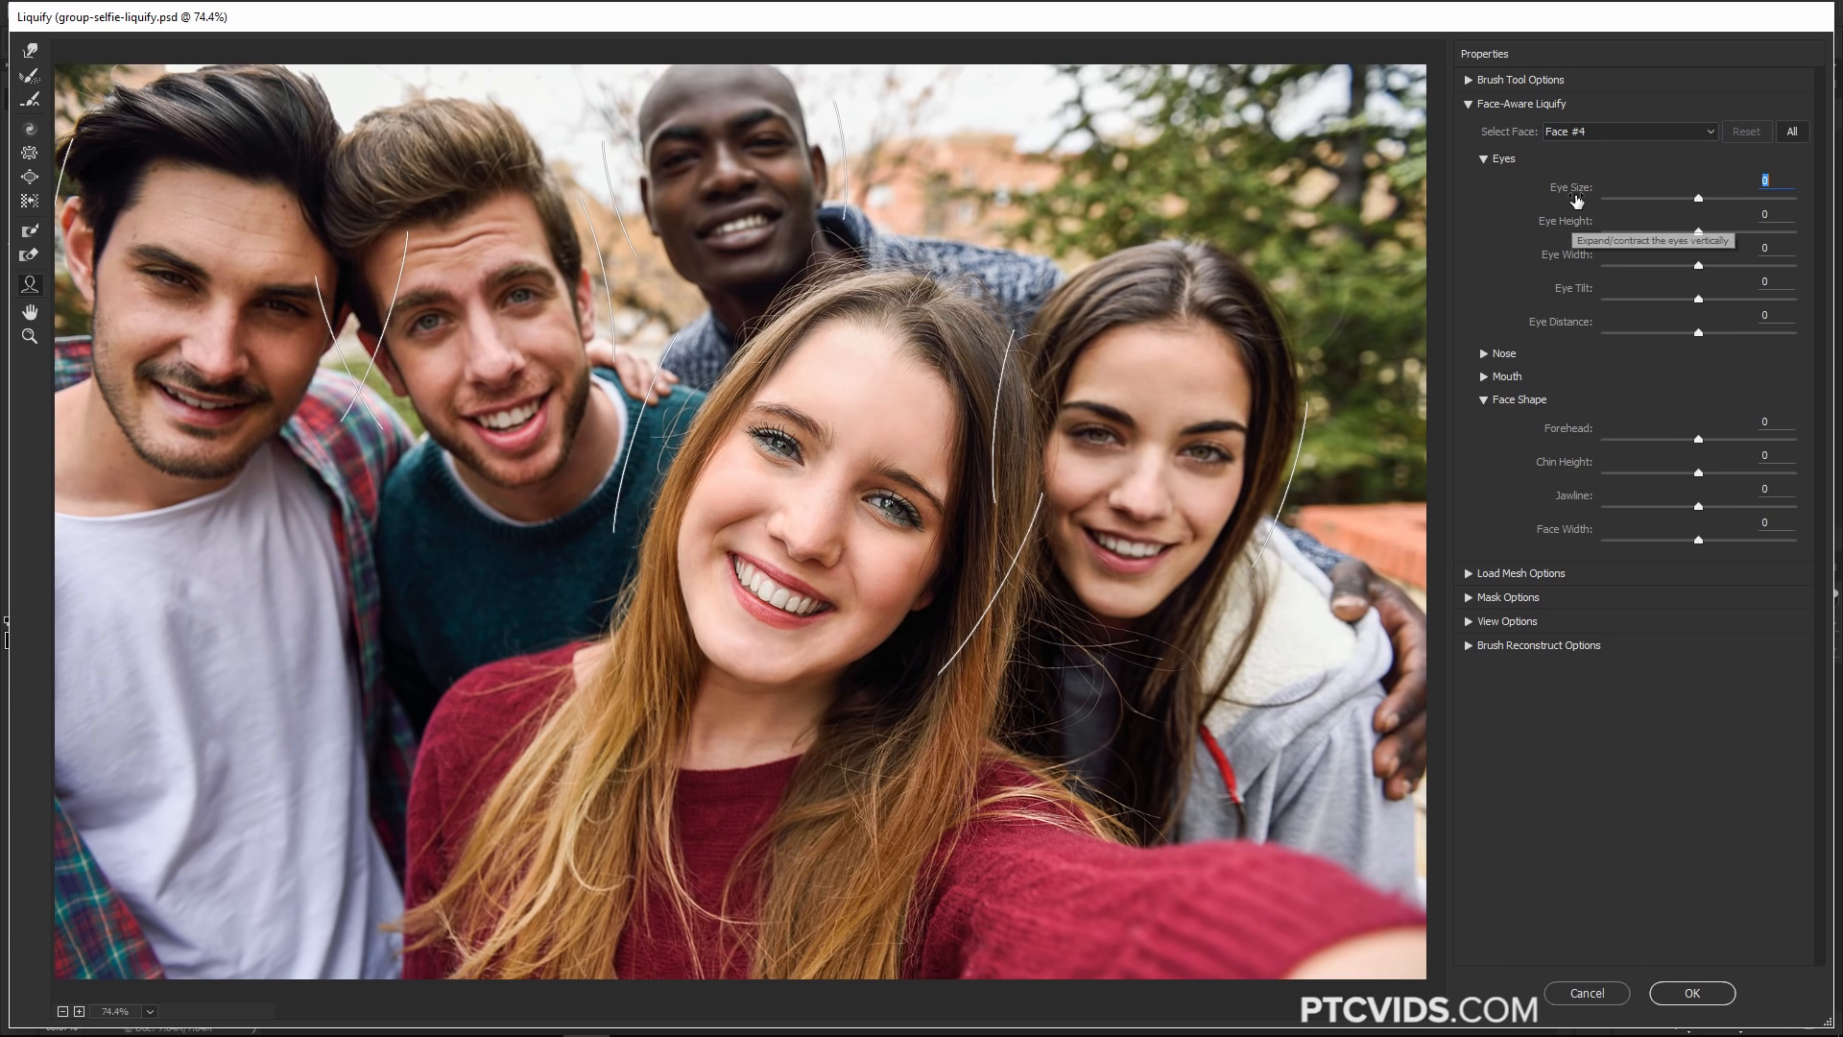
Set Face #4's Forehead to -77, Jawline -100, Face Width 90 and Chin Height 100
drag(1698, 439, 1624, 438)
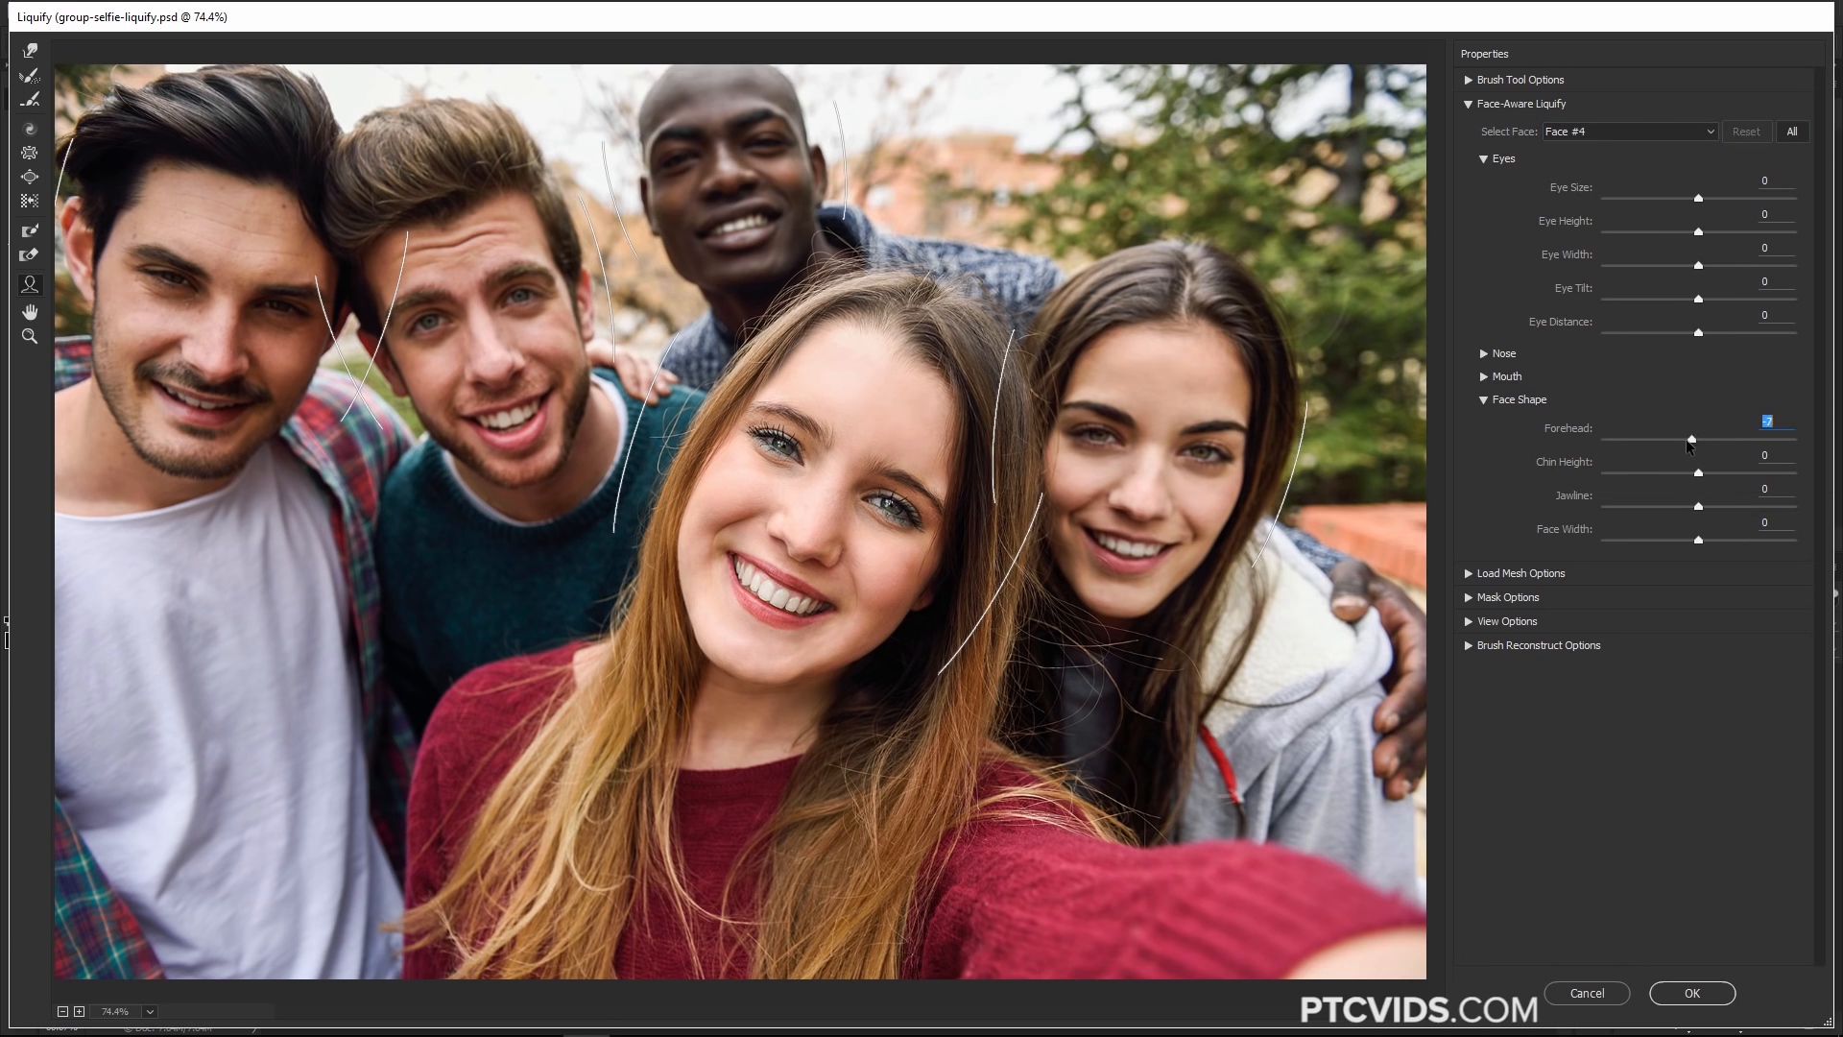
drag(1701, 506, 1666, 507)
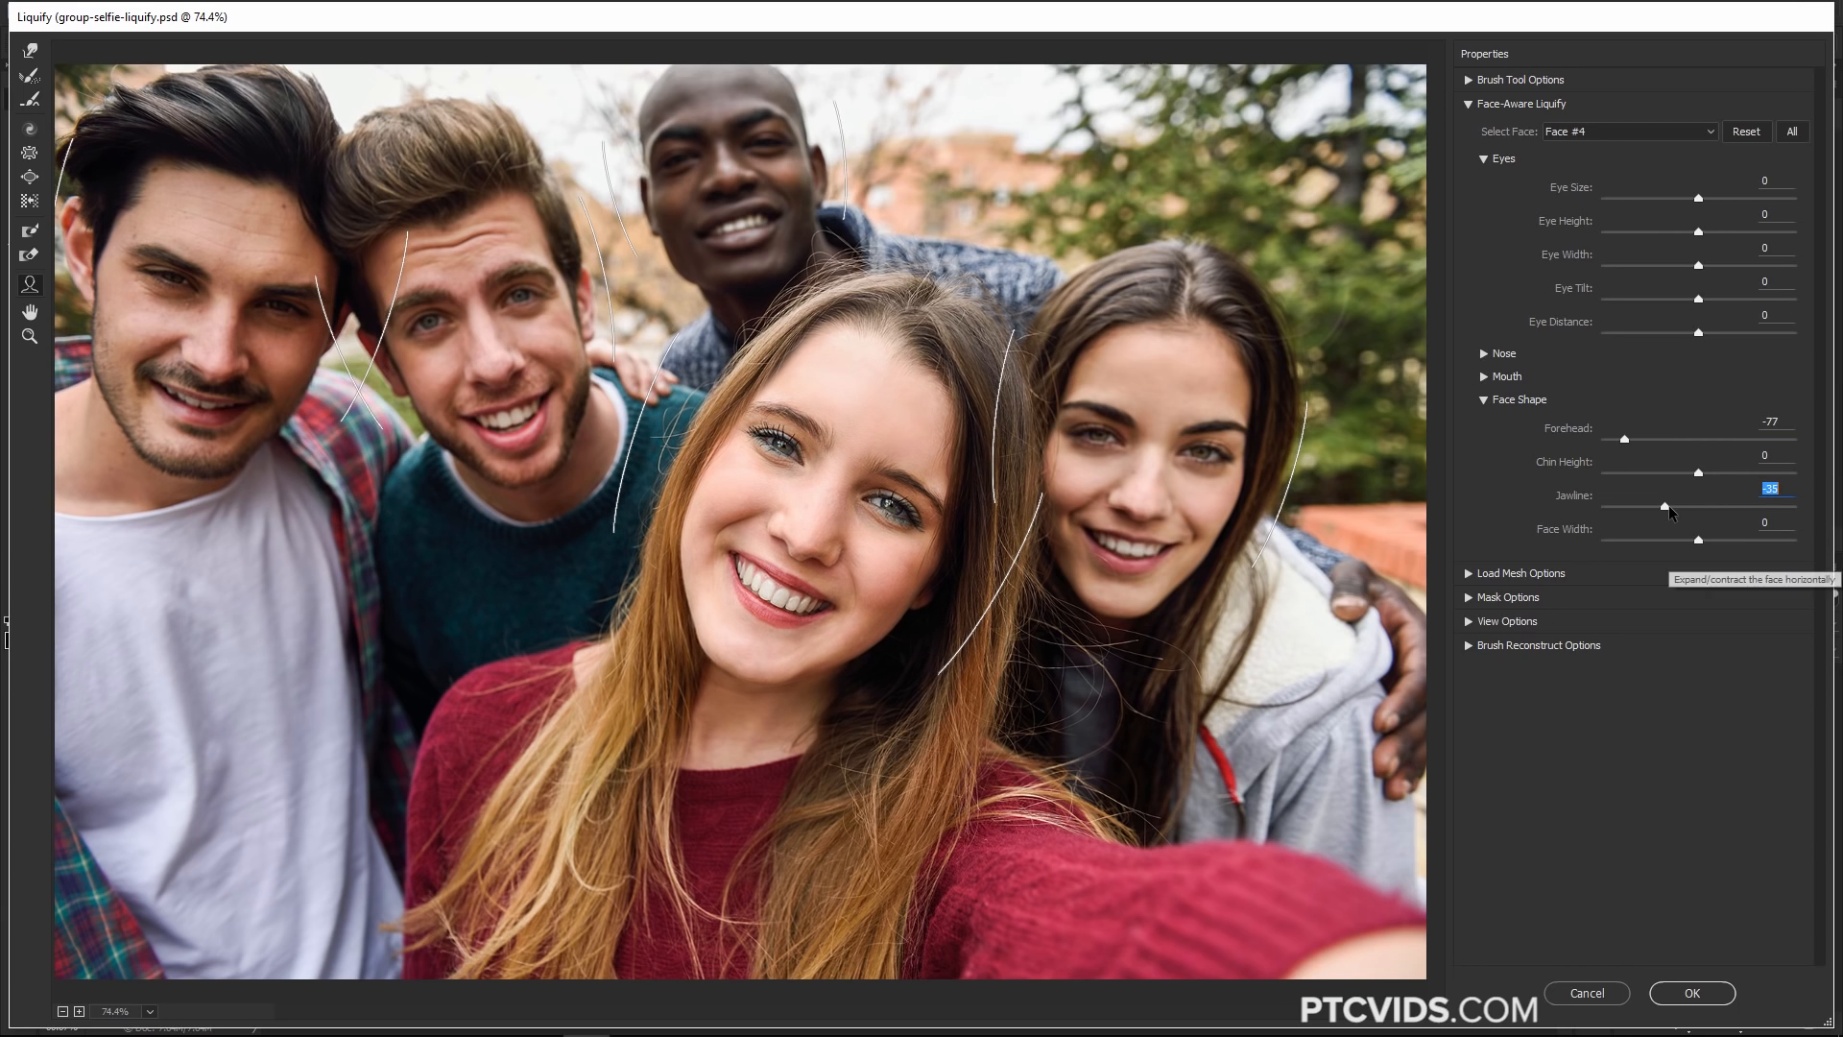
drag(1698, 539, 1784, 545)
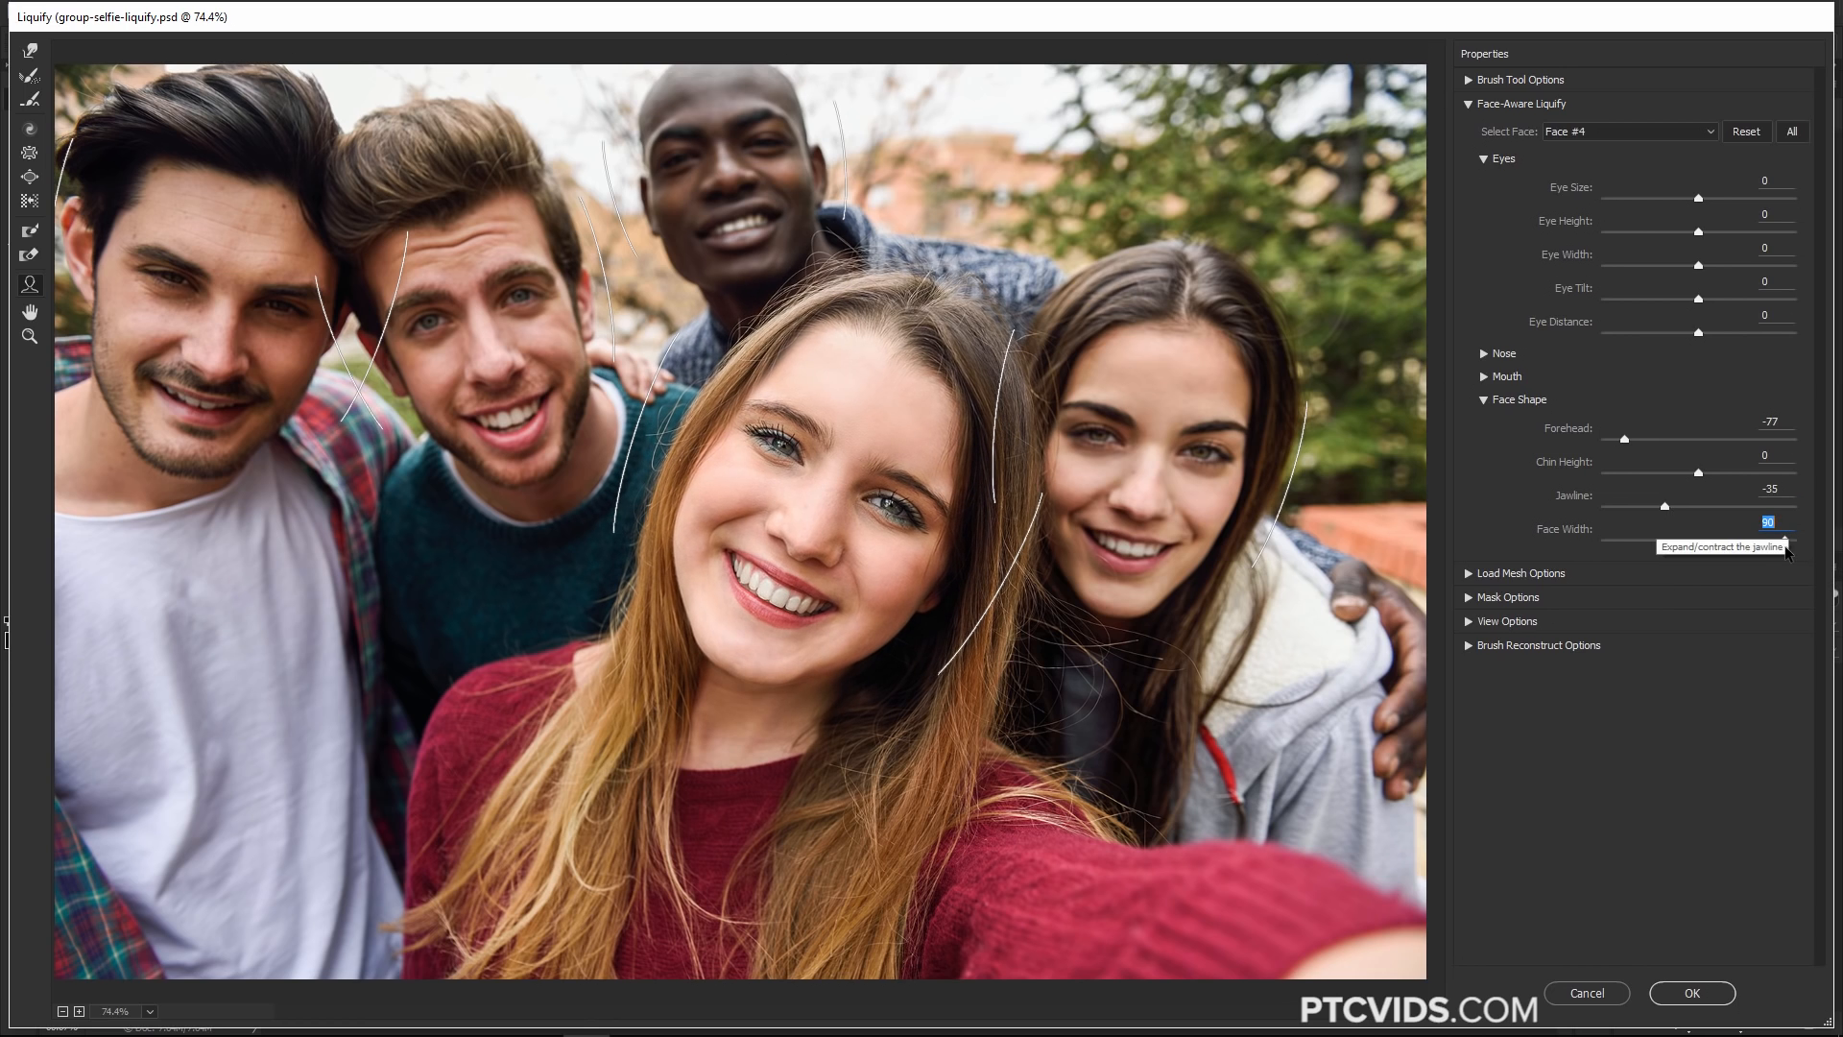
drag(1665, 506, 1563, 516)
drag(1698, 473, 1769, 485)
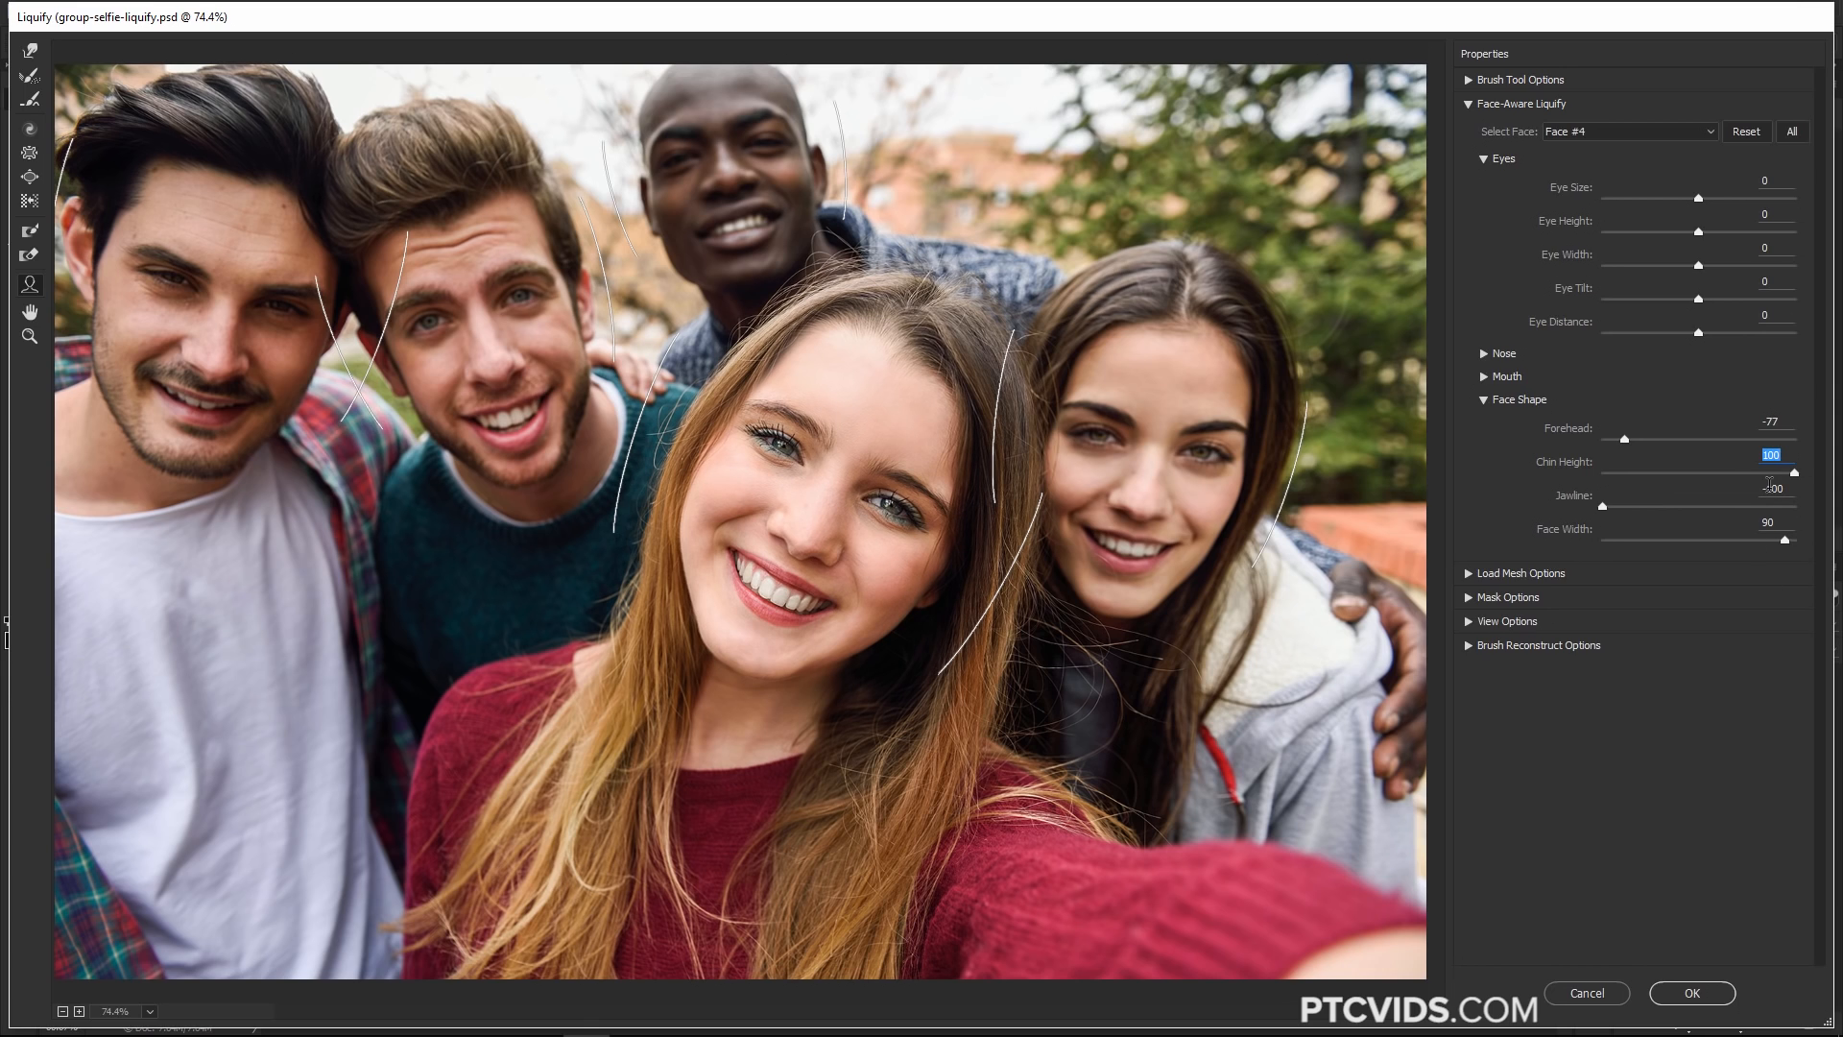
Set Face #4's Eye Tilt to 18 and Eye Distance to -24
click(1698, 298)
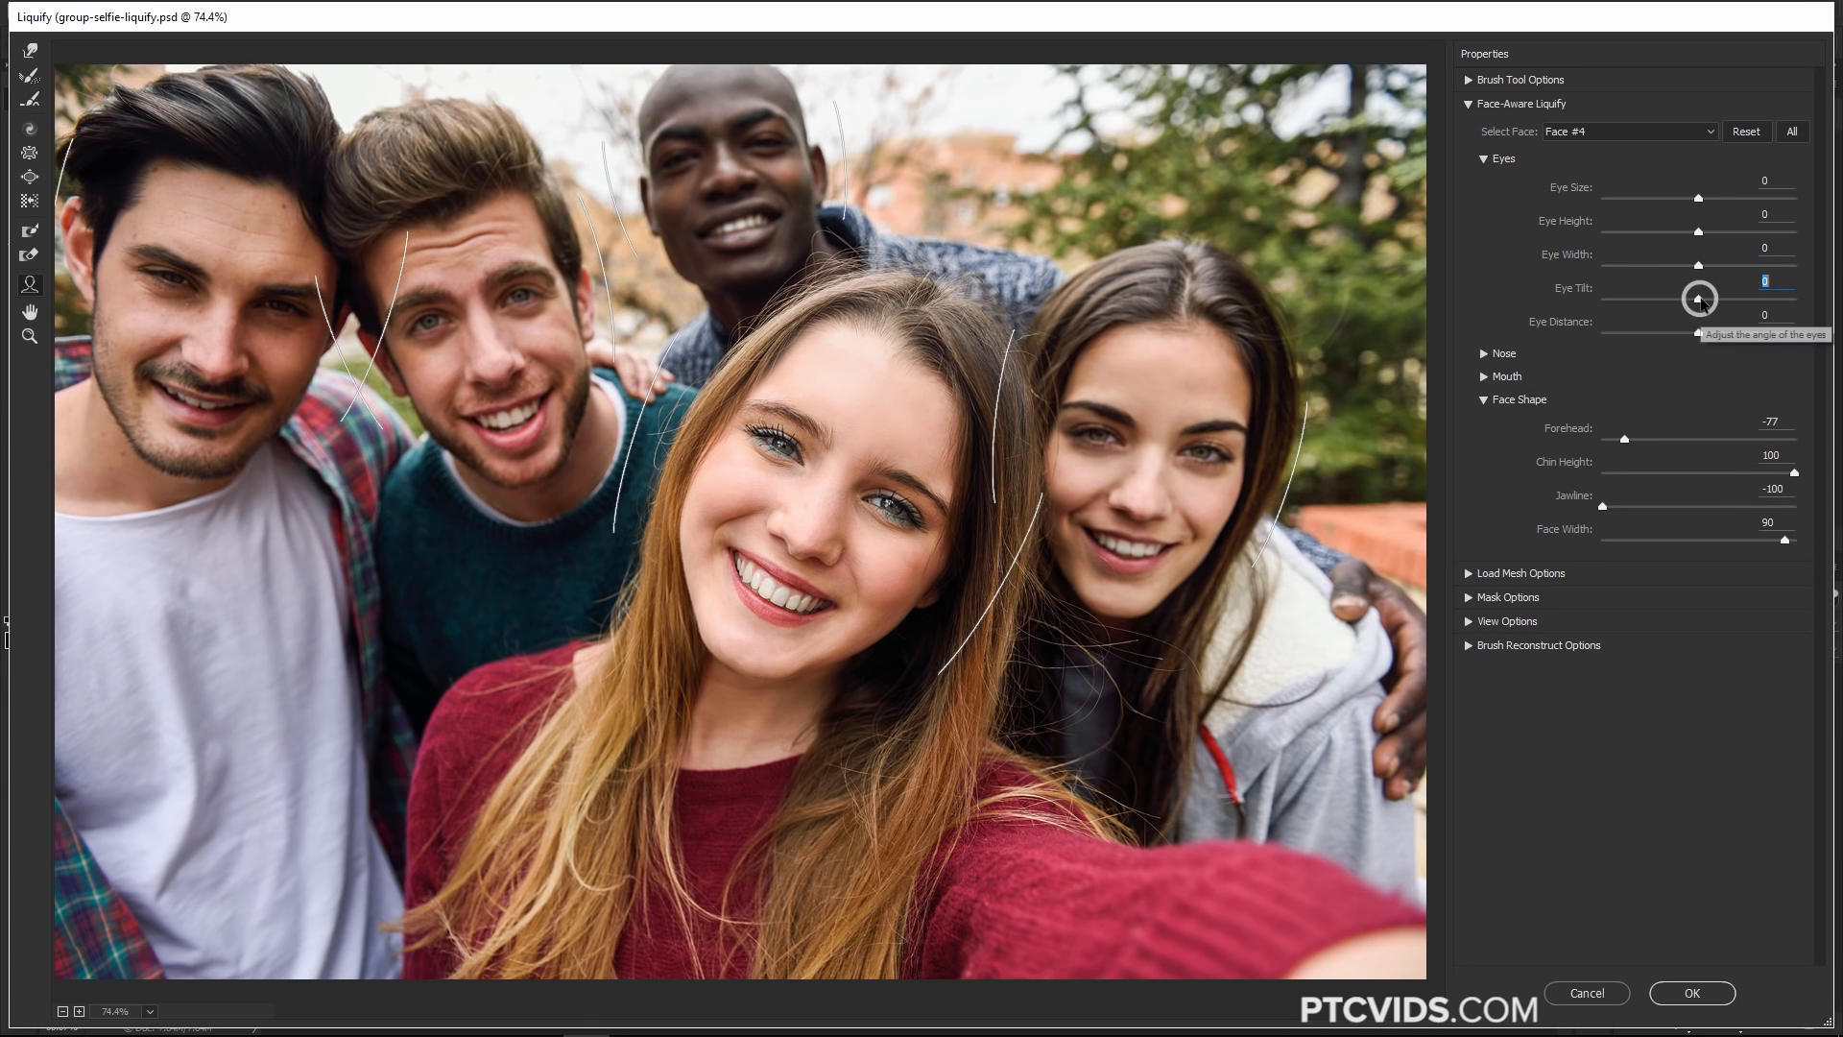
drag(1699, 299, 1676, 333)
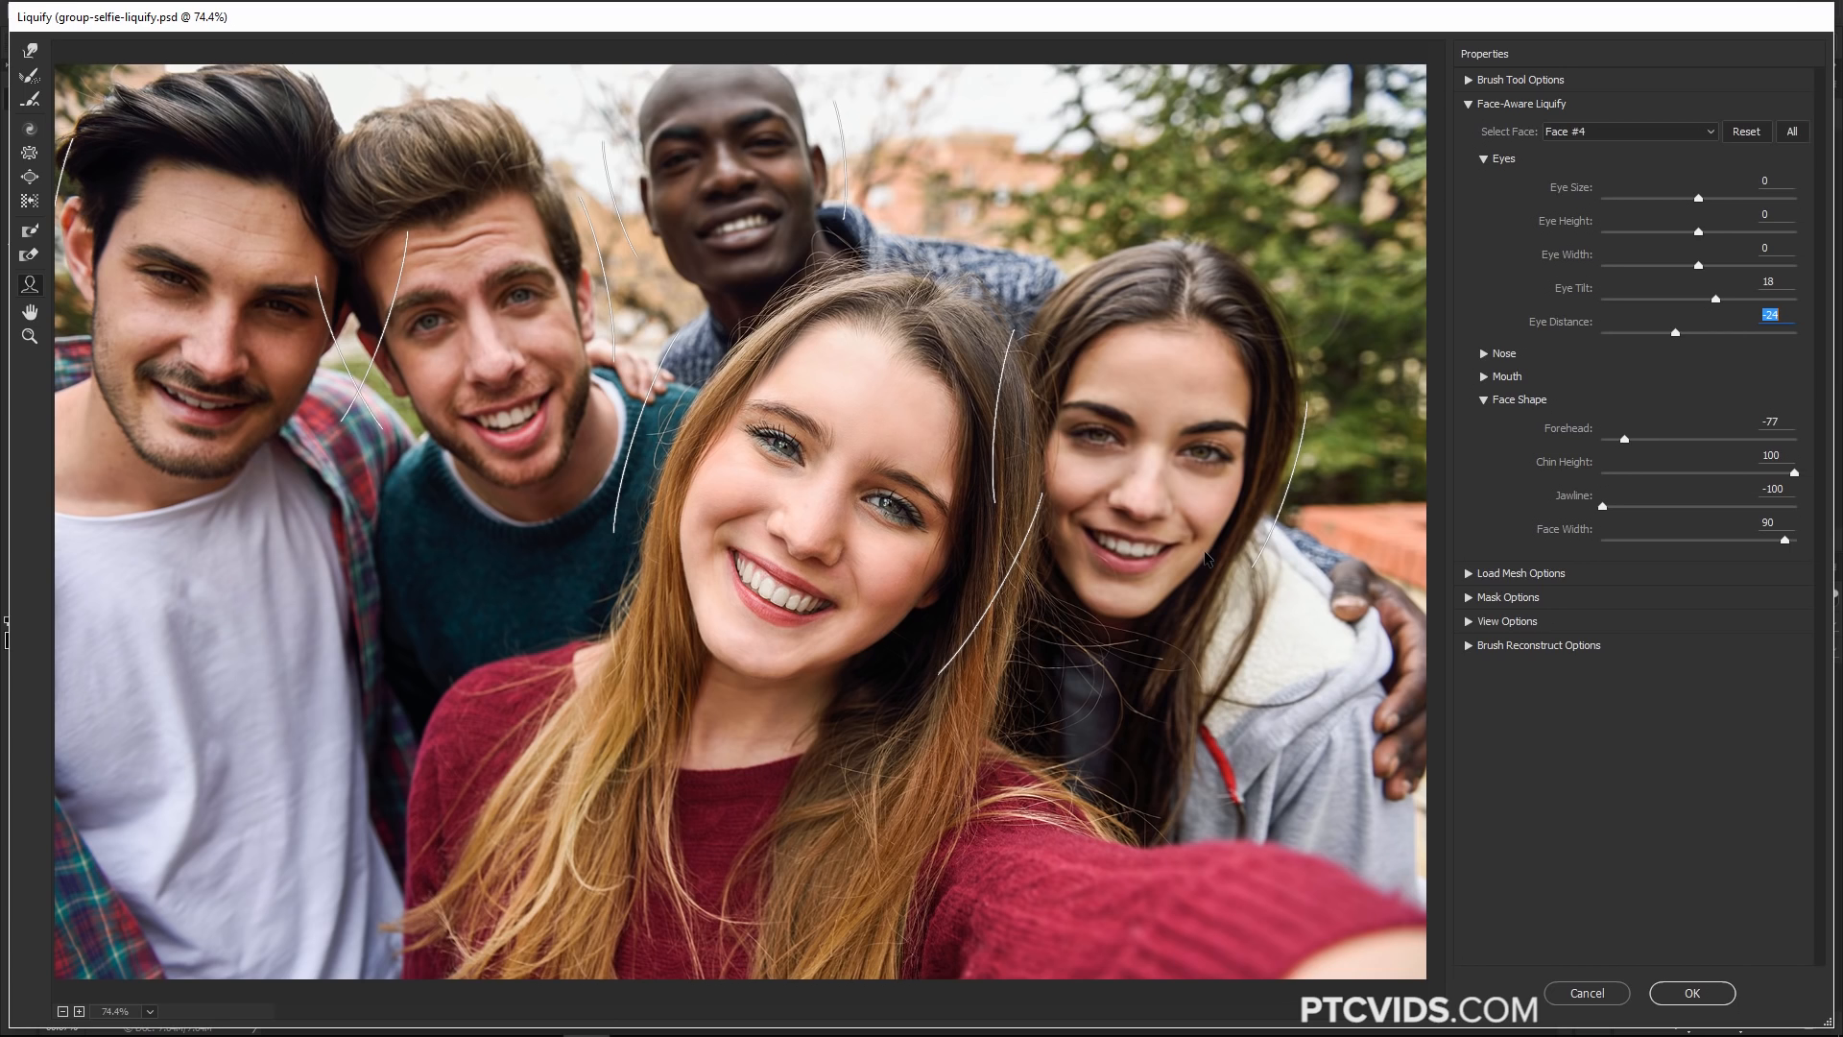
mouse_move(939, 335)
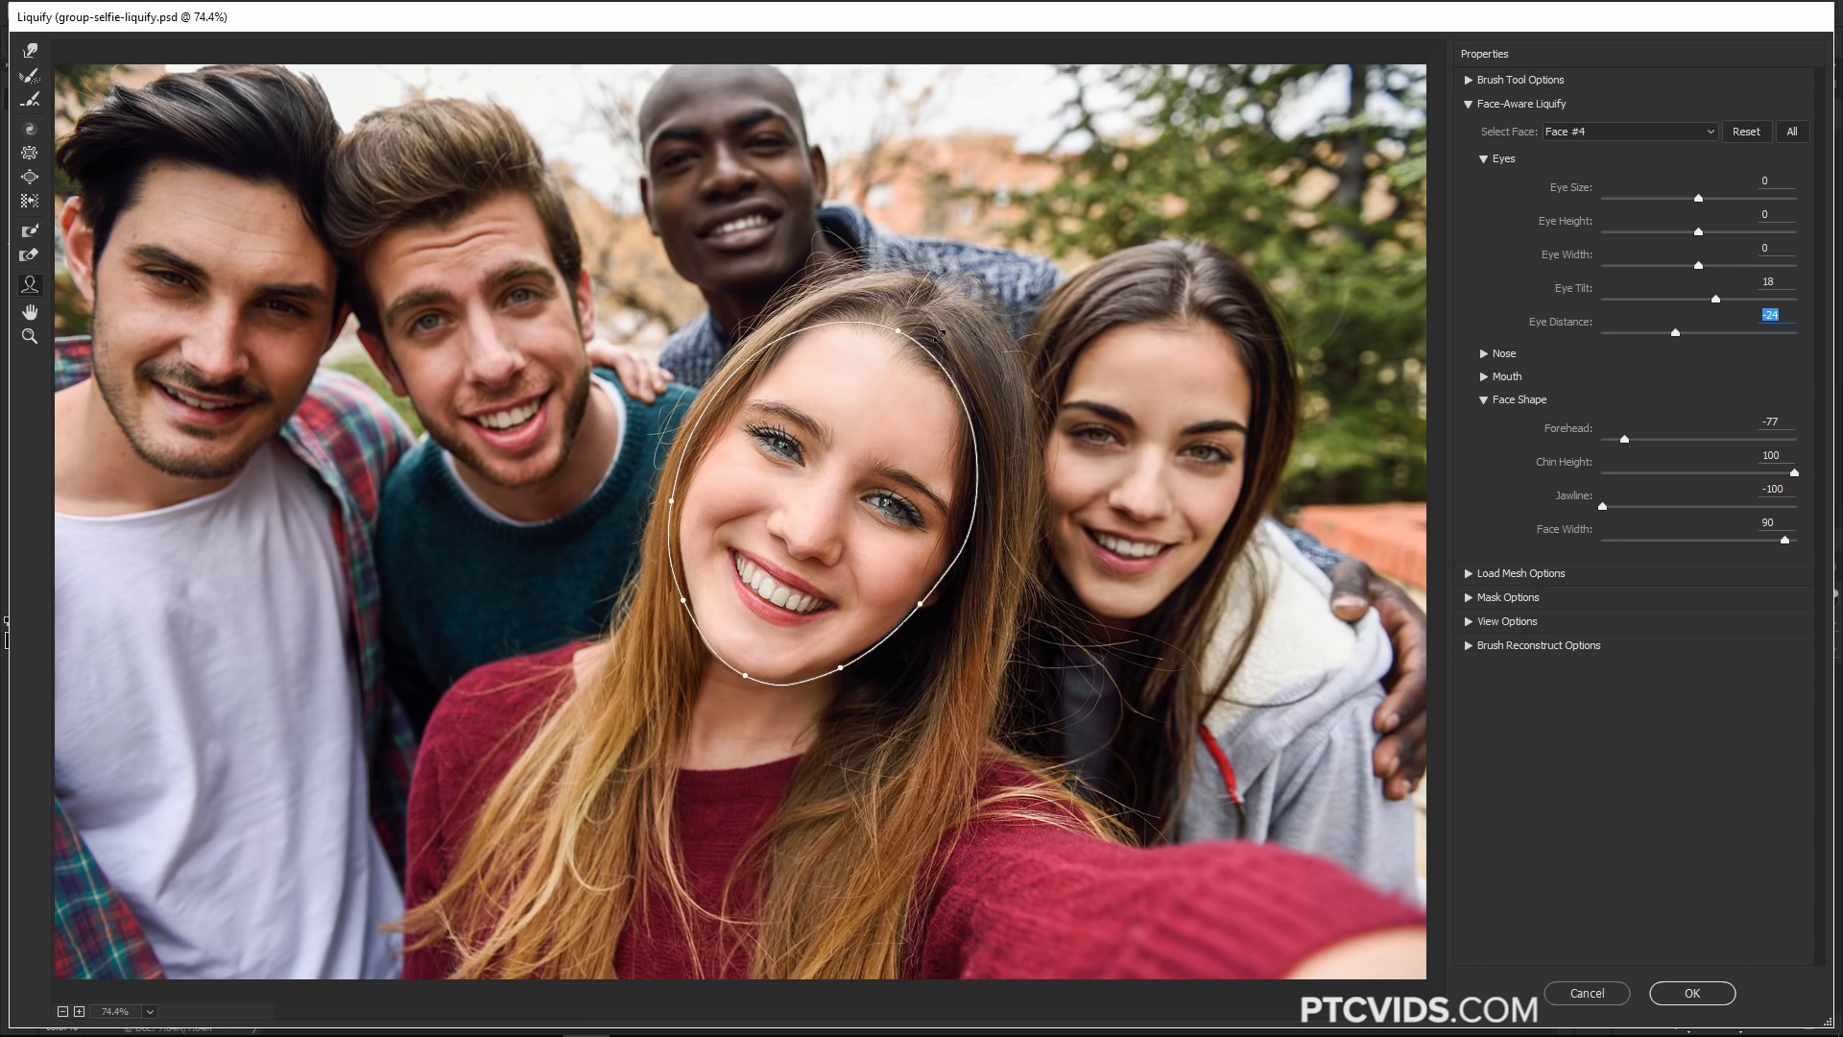
mouse_move(1035, 475)
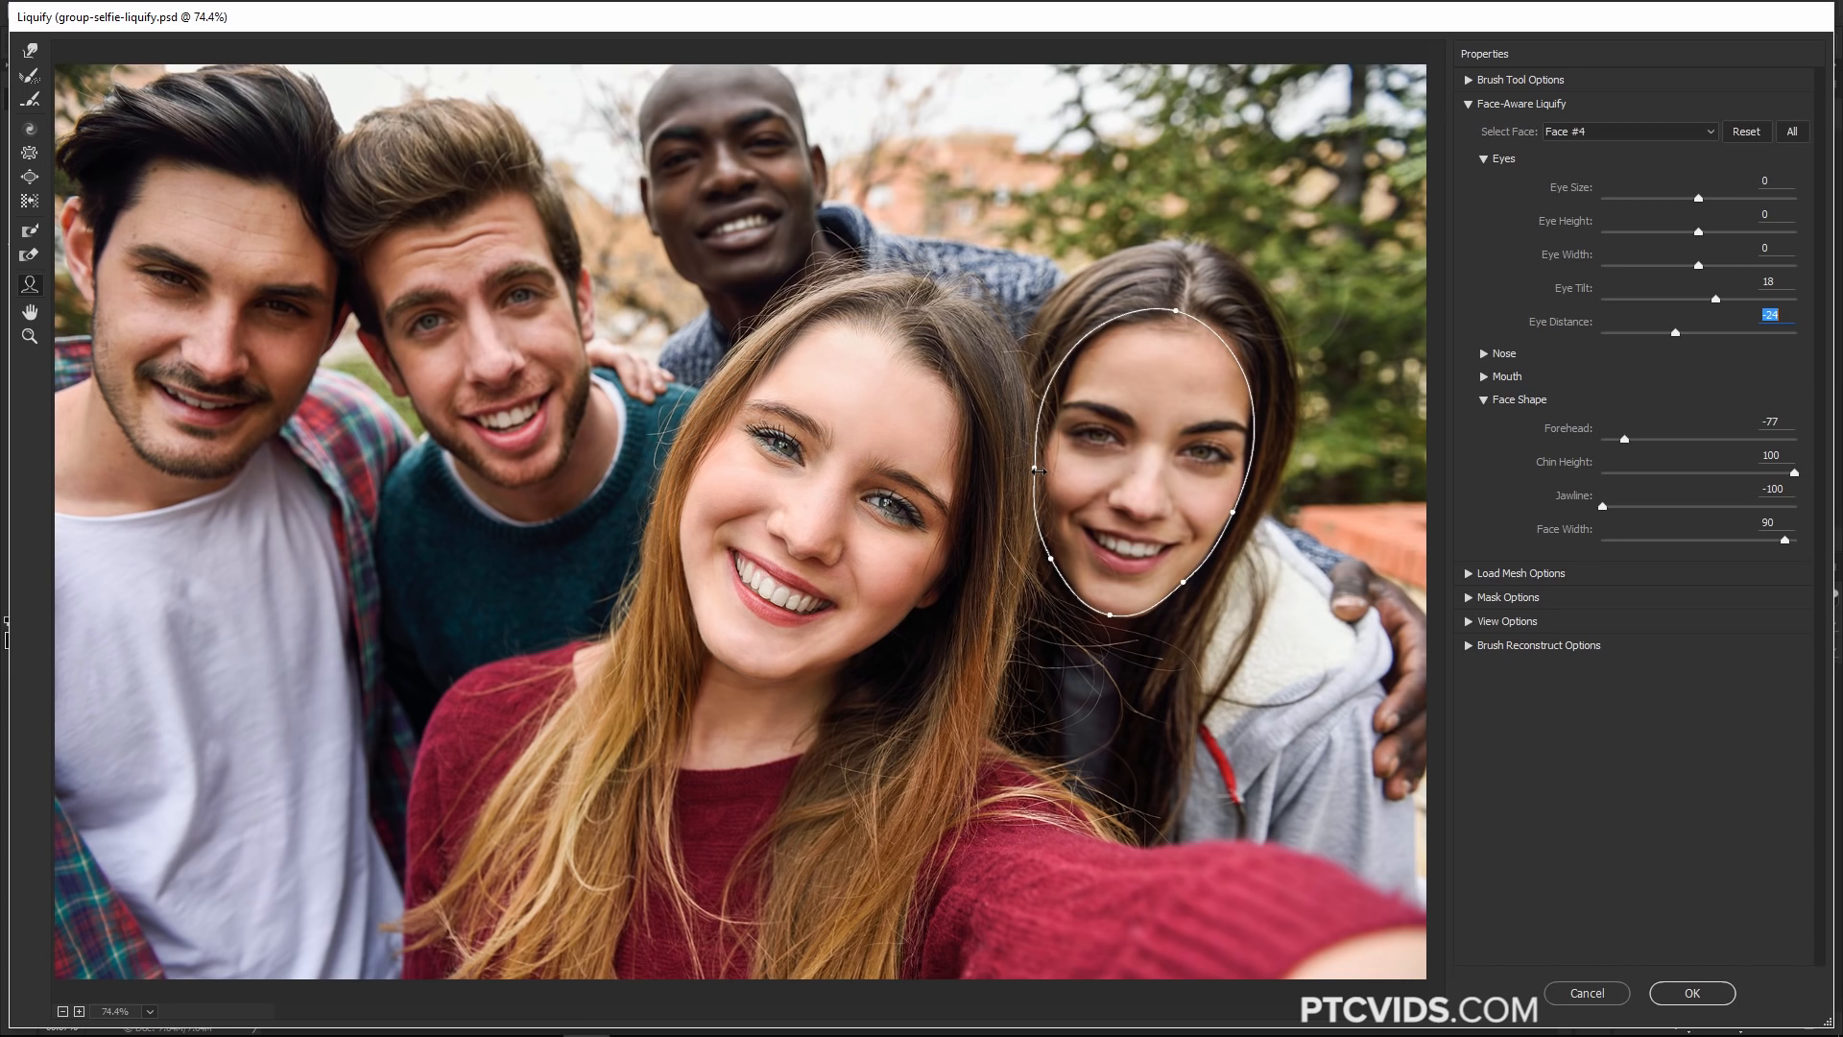
Apply the Face #4 Liquify edits to the group selfie, then undo them
mouse_move(876, 455)
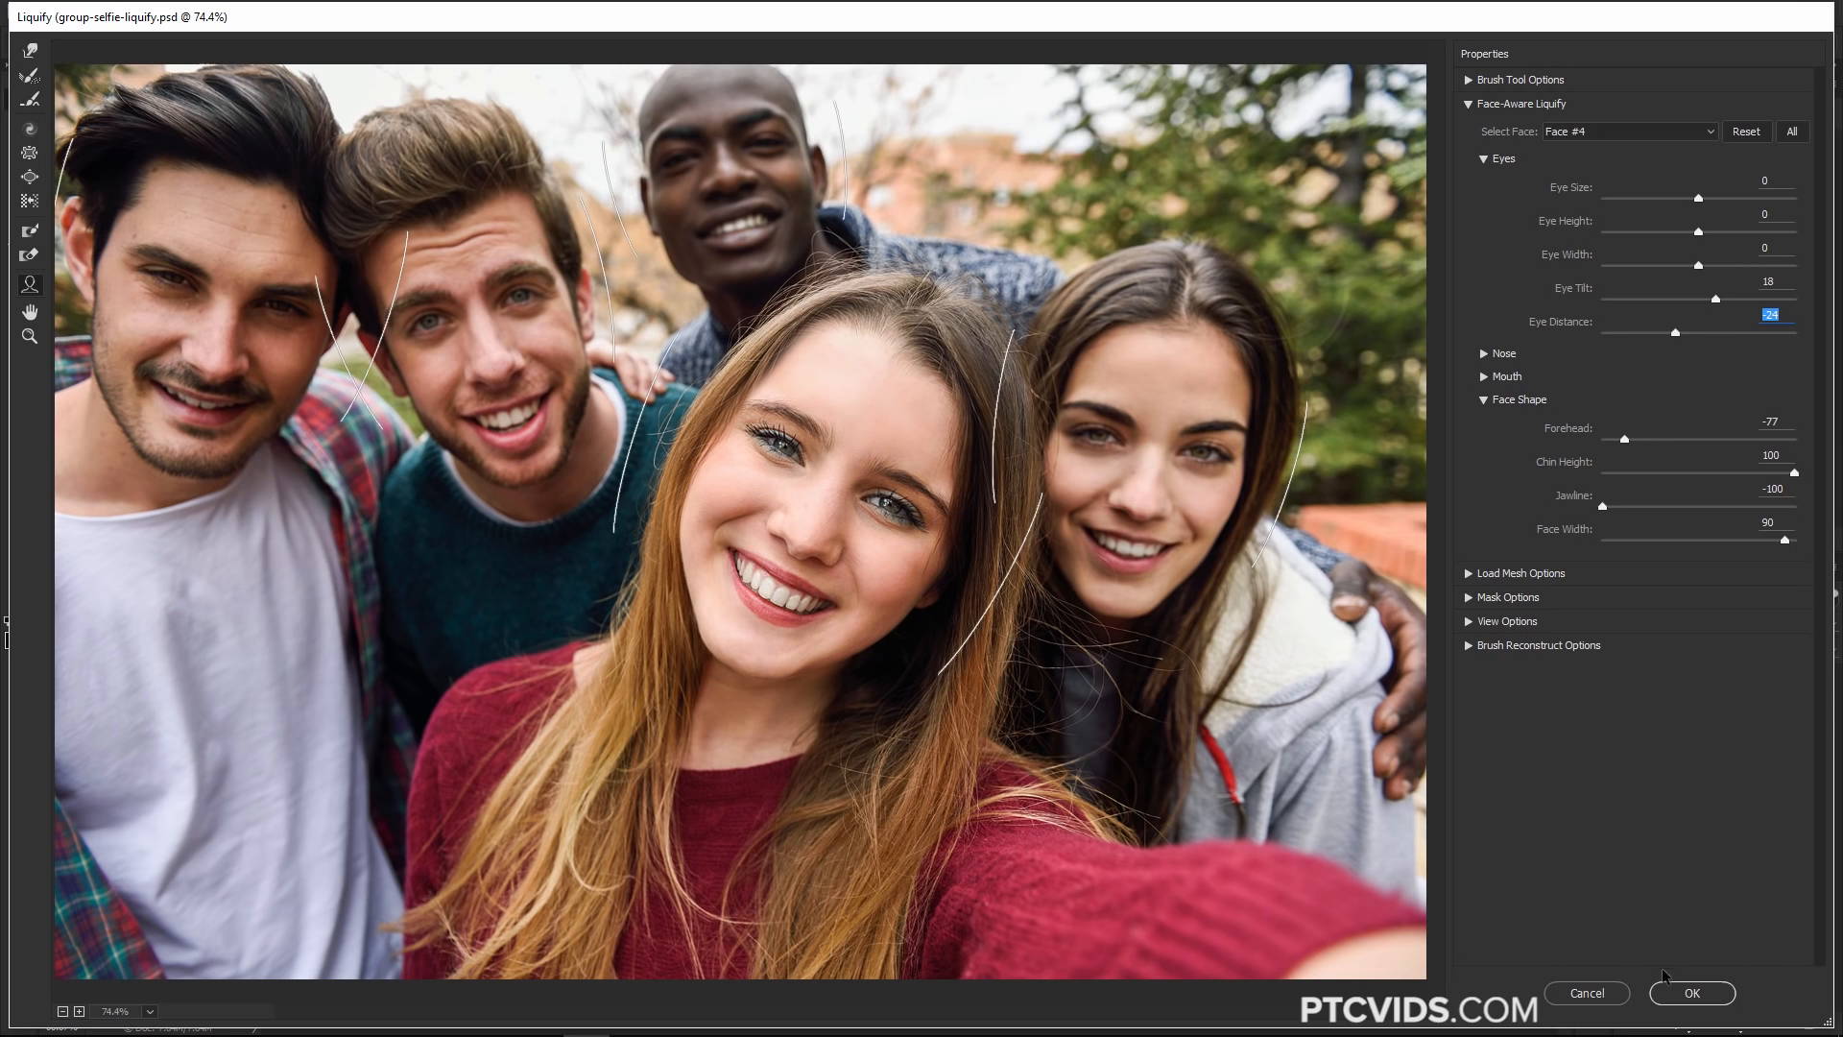
click(1692, 993)
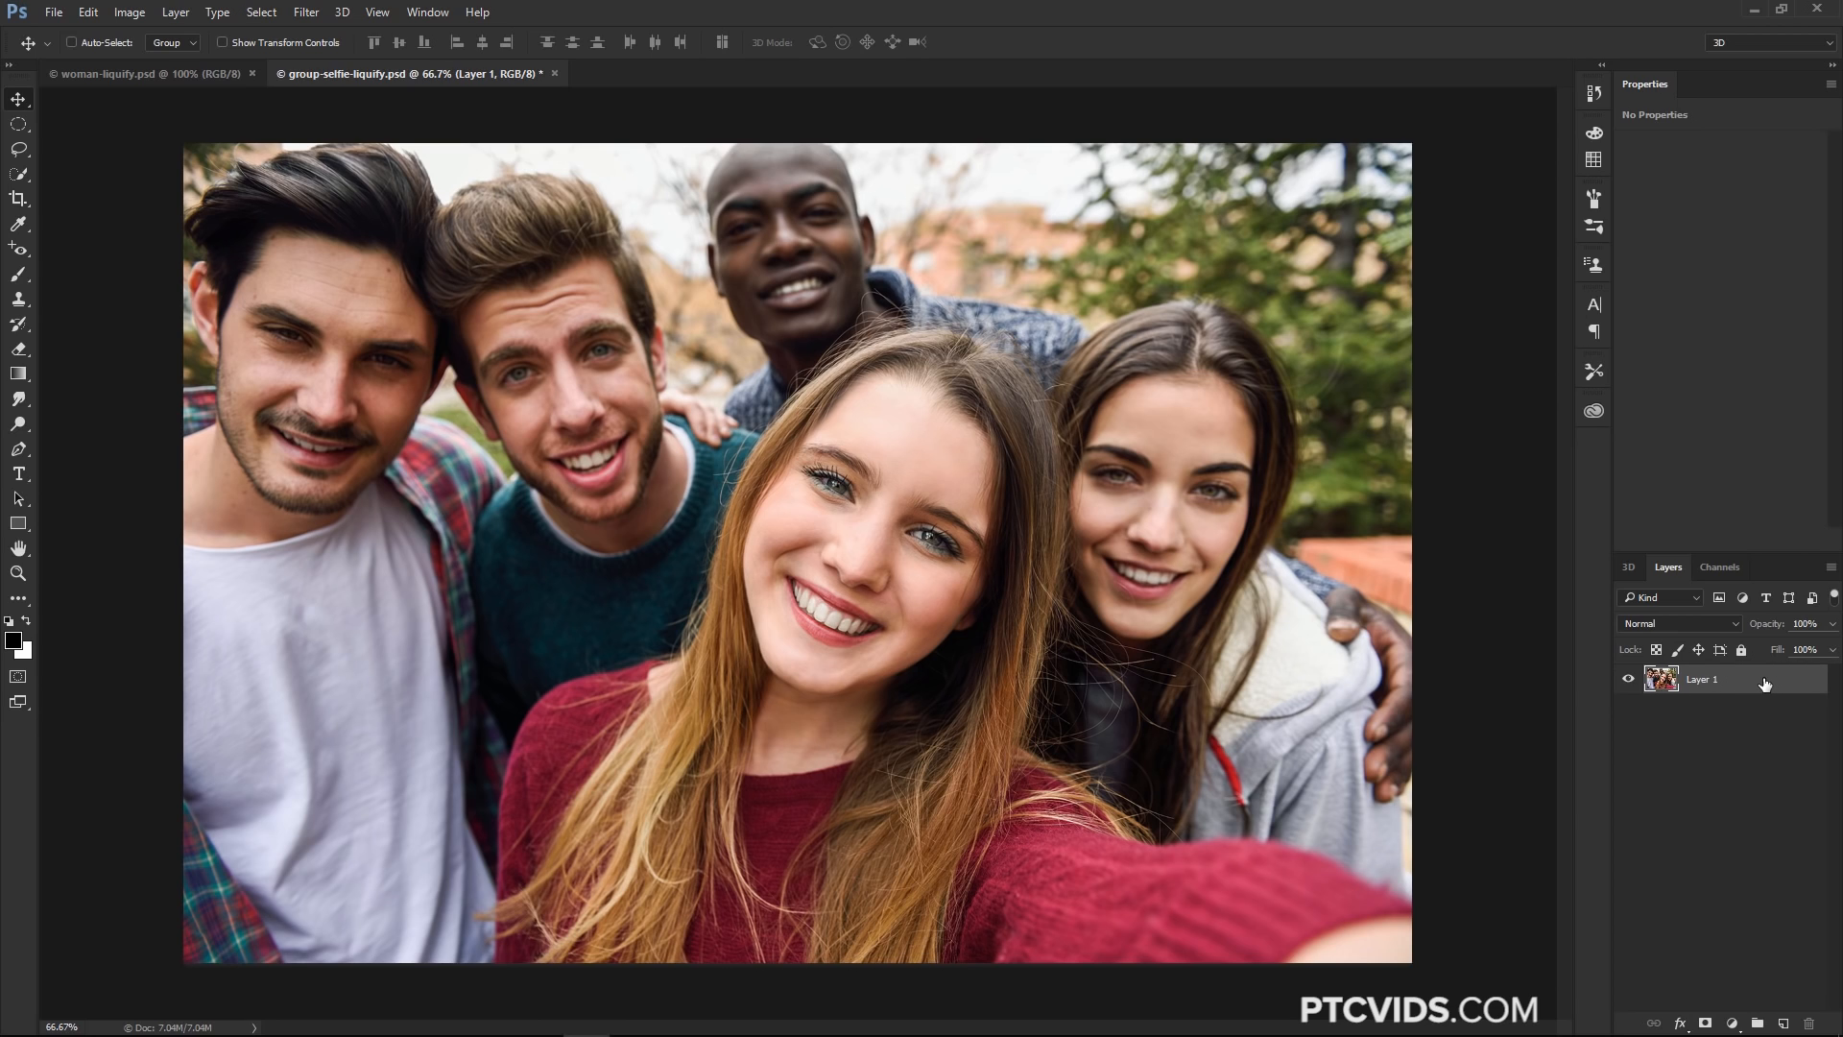
key(ctrl+z)
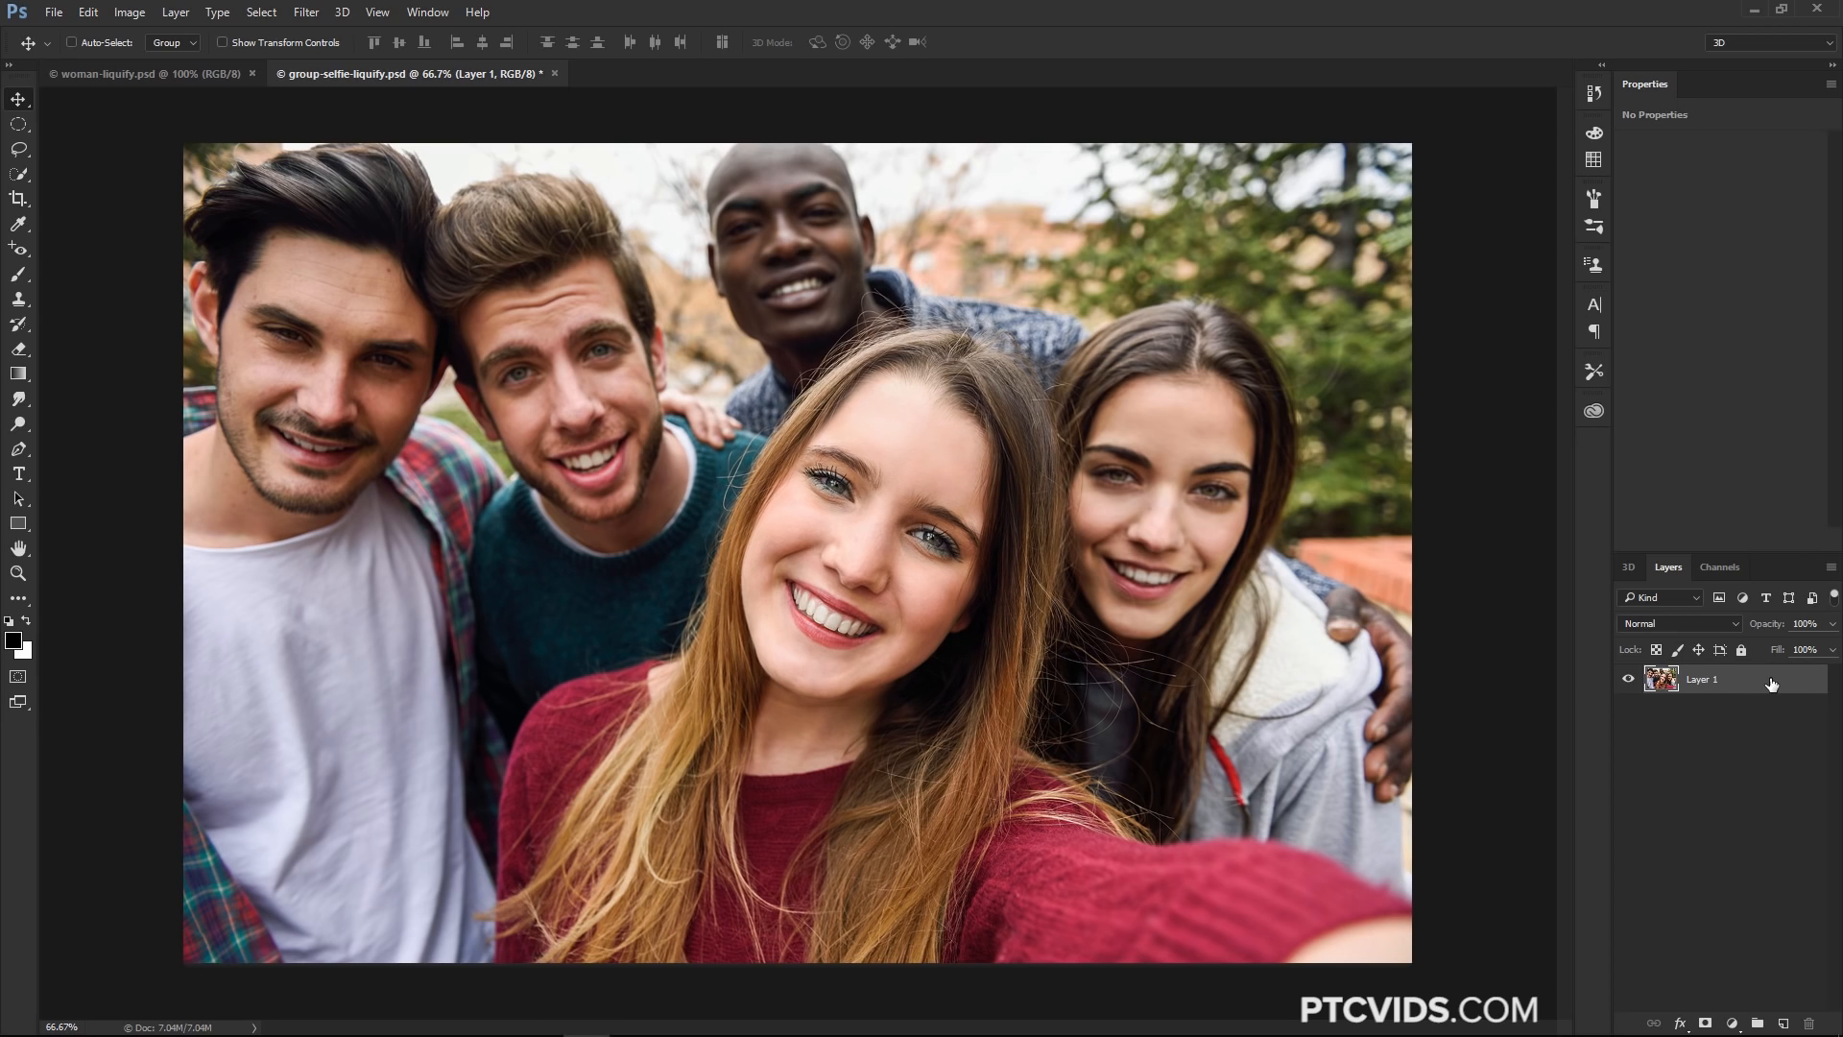
Convert Layer 1 to a smart object and open the Liquify filter on it
right_click(1771, 684)
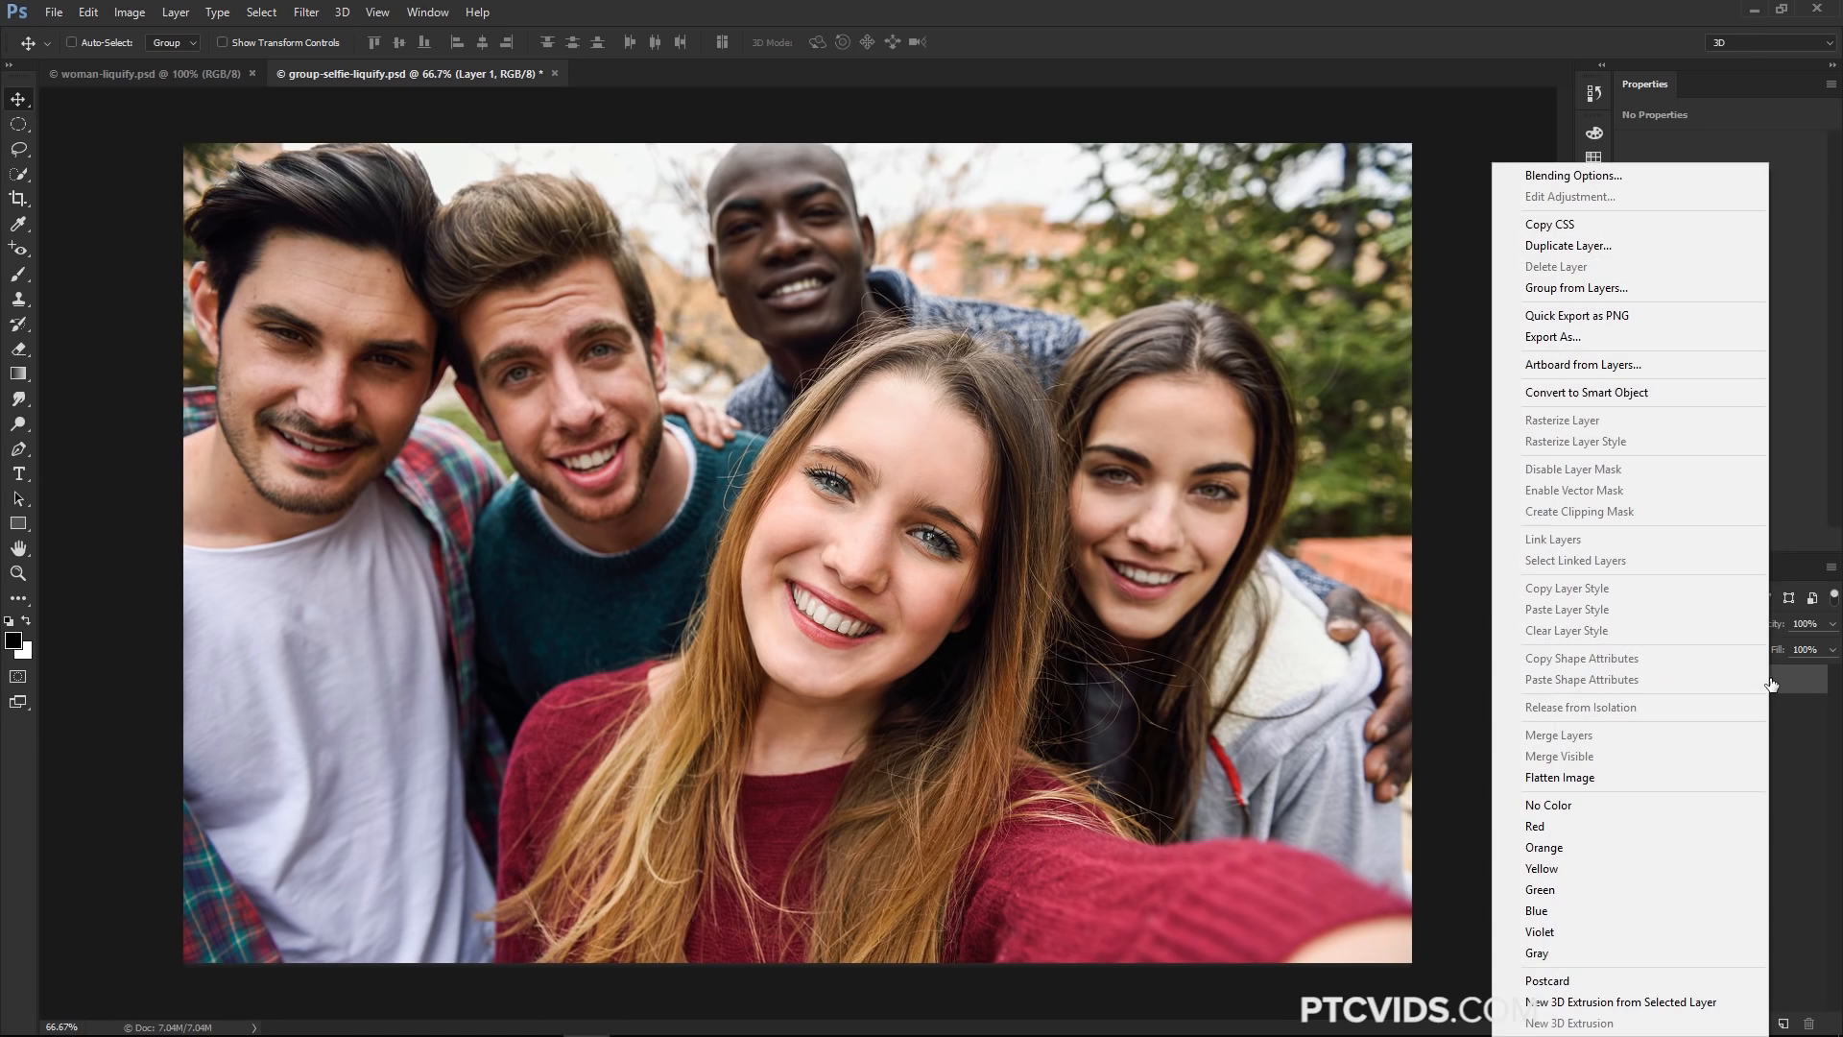
click(1628, 392)
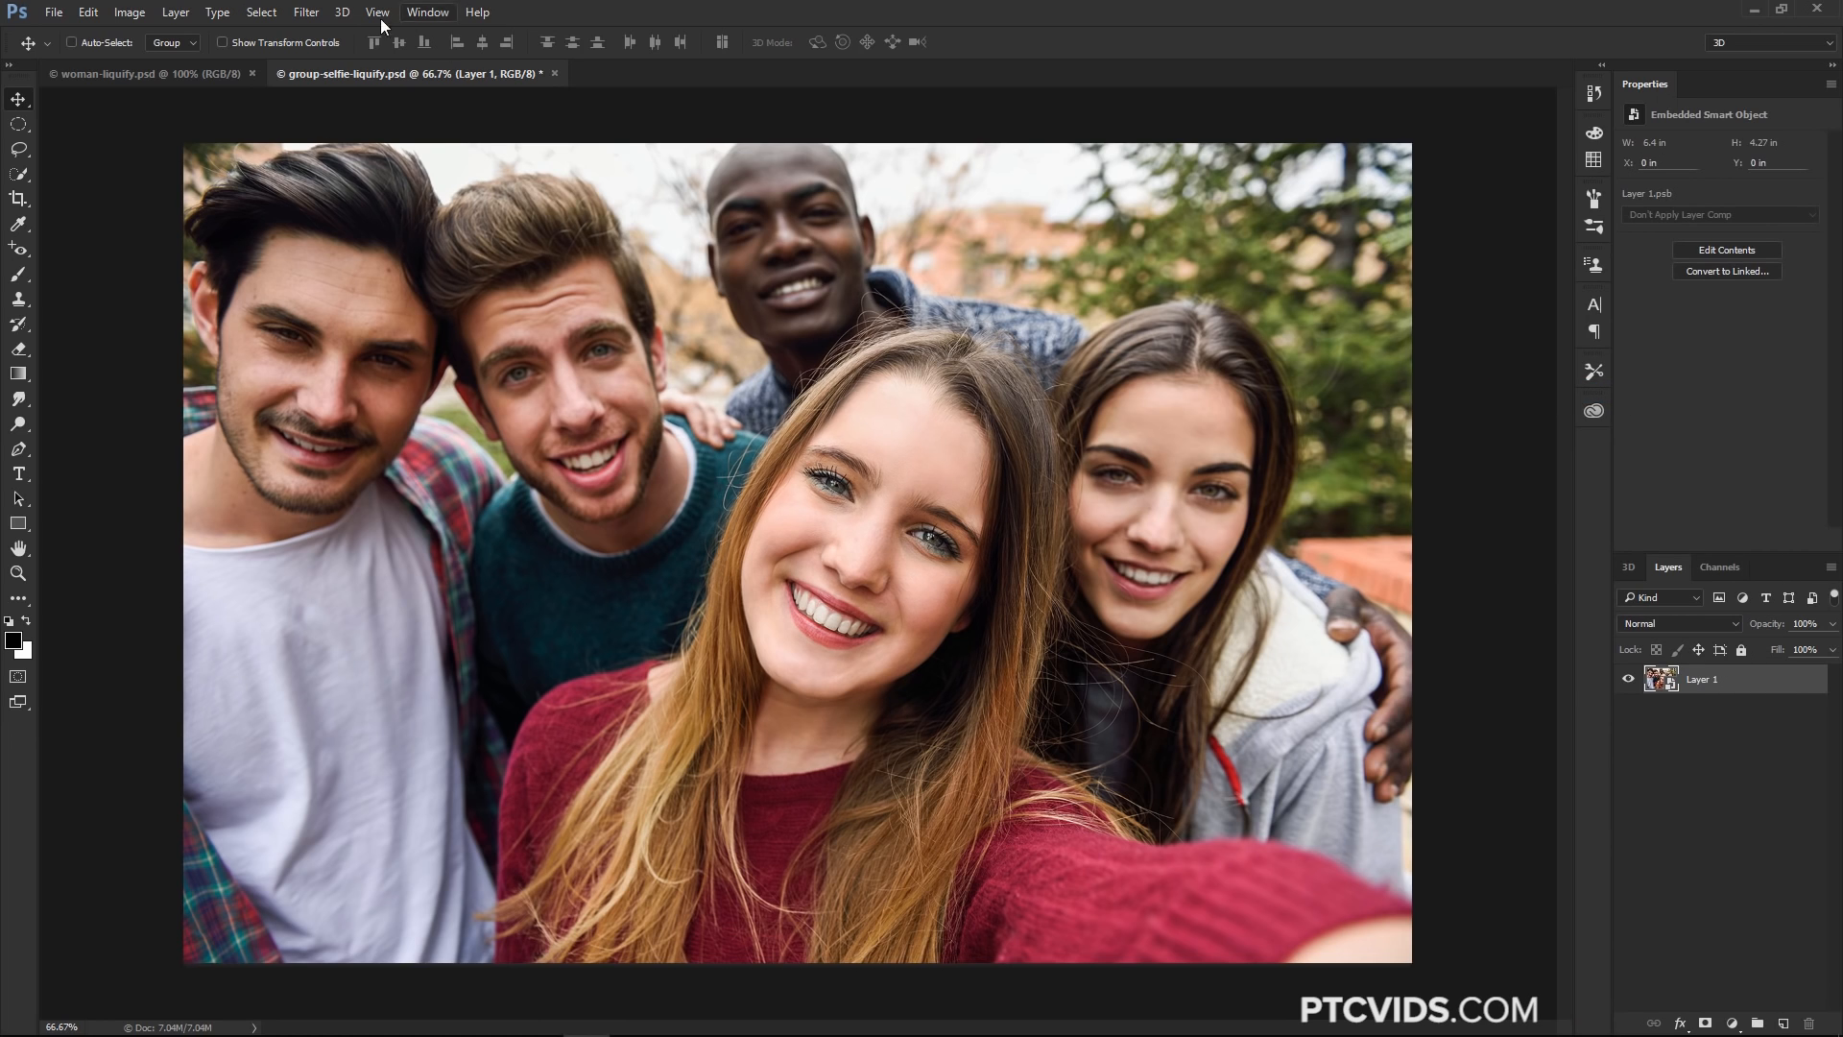
click(306, 12)
click(344, 164)
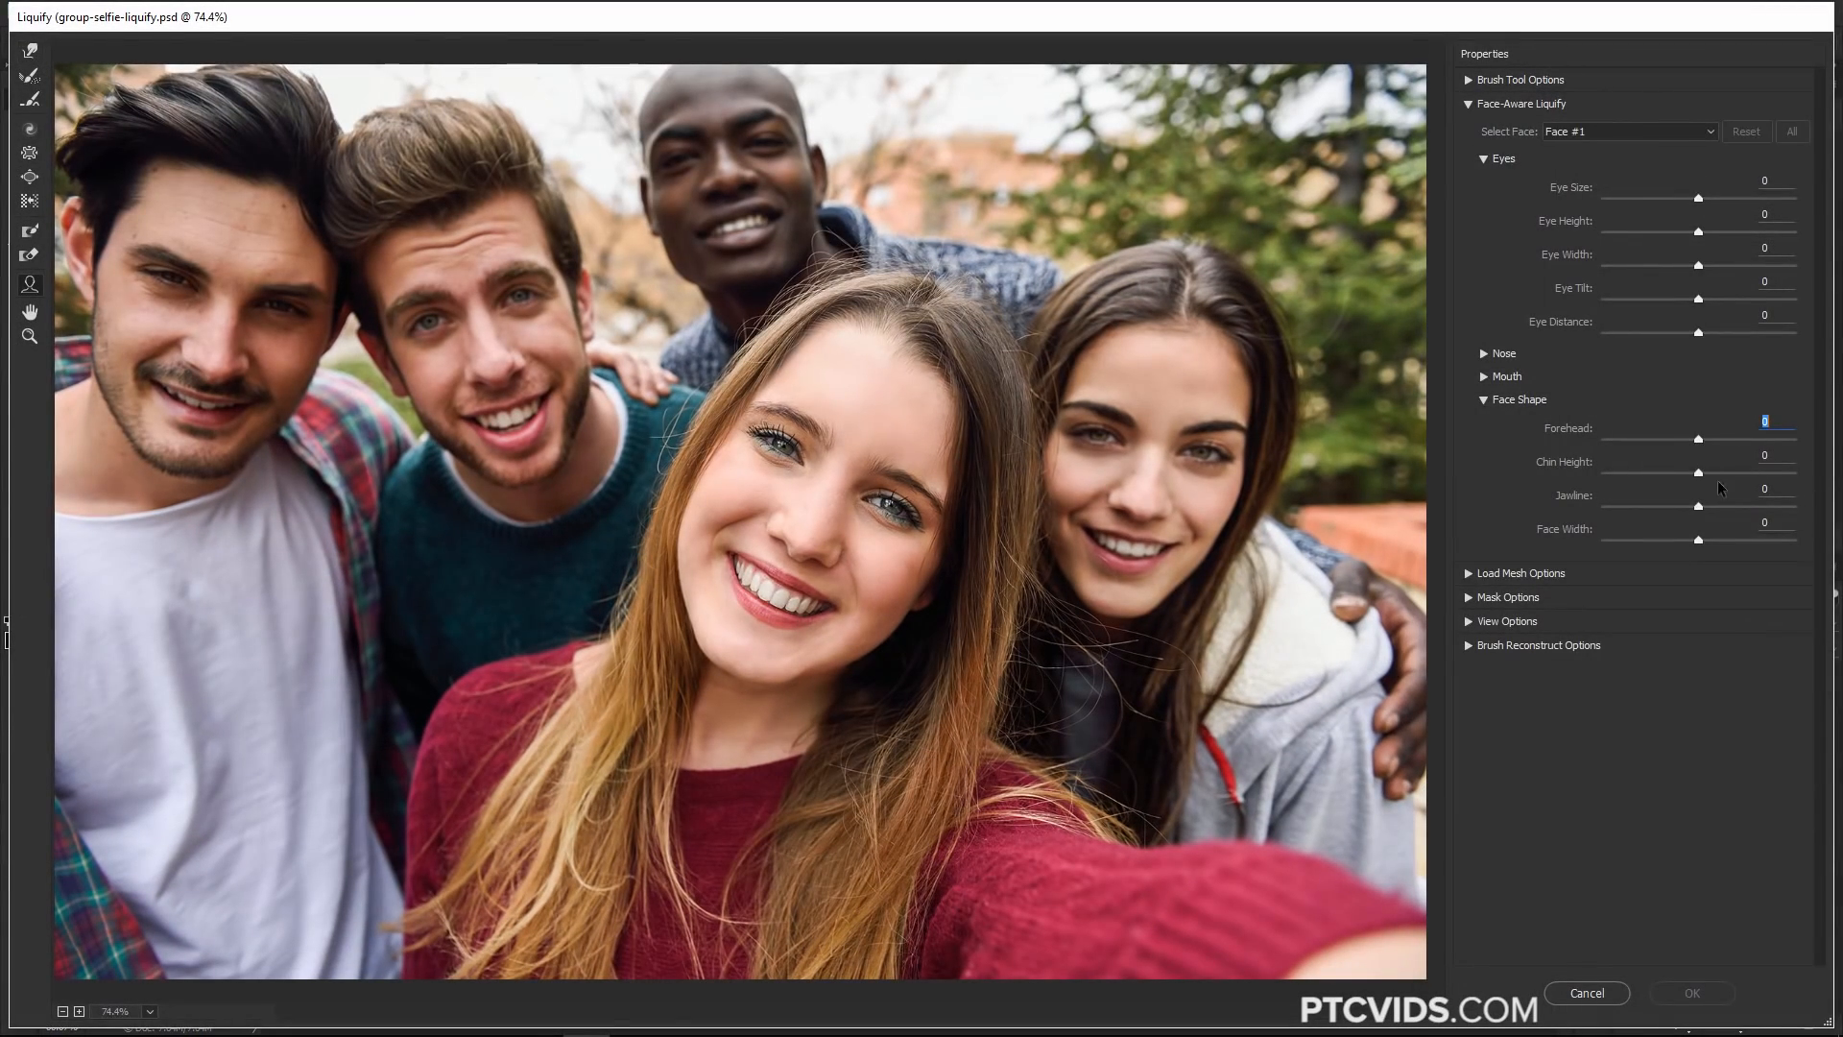
Set Face #1's Forehead to 45, Chin Height to -57 and Face Width to -100, and apply Liquify
mouse_move(1698, 473)
mouse_down()
mouse_move(1644, 472)
mouse_move(1742, 439)
mouse_up()
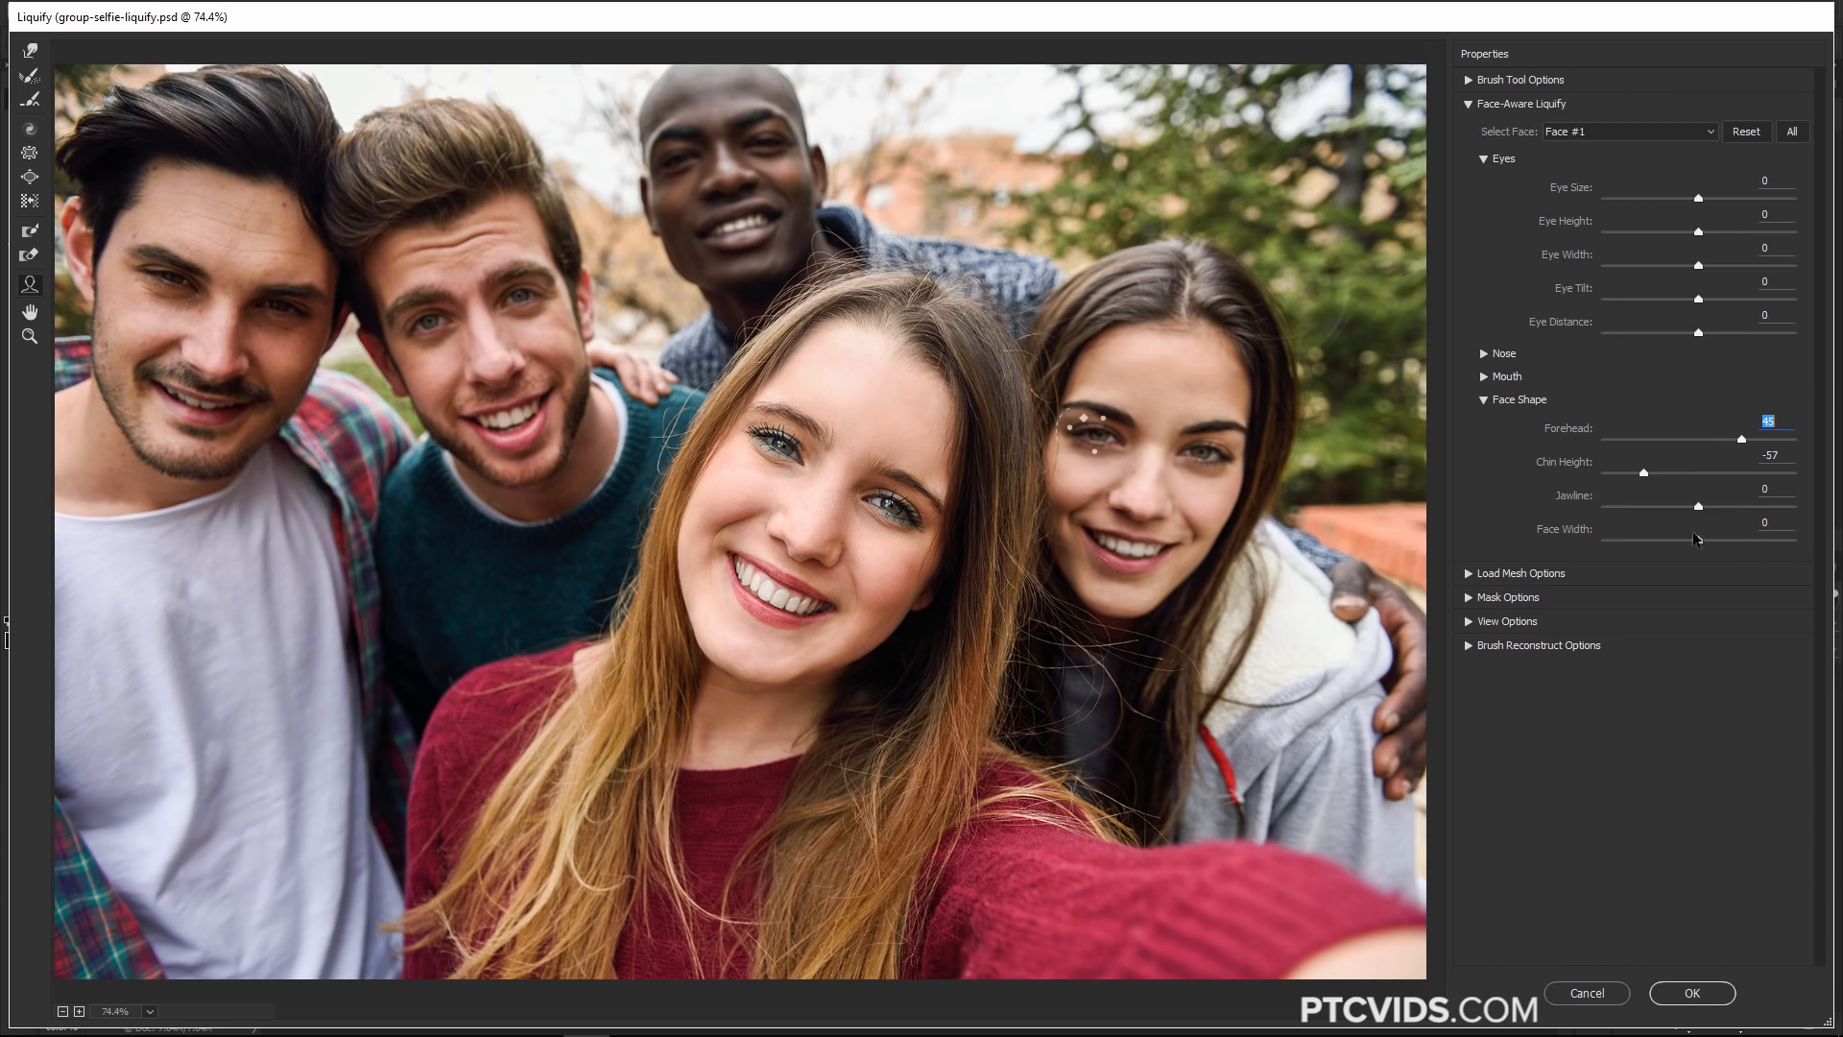
drag(1698, 539, 1631, 541)
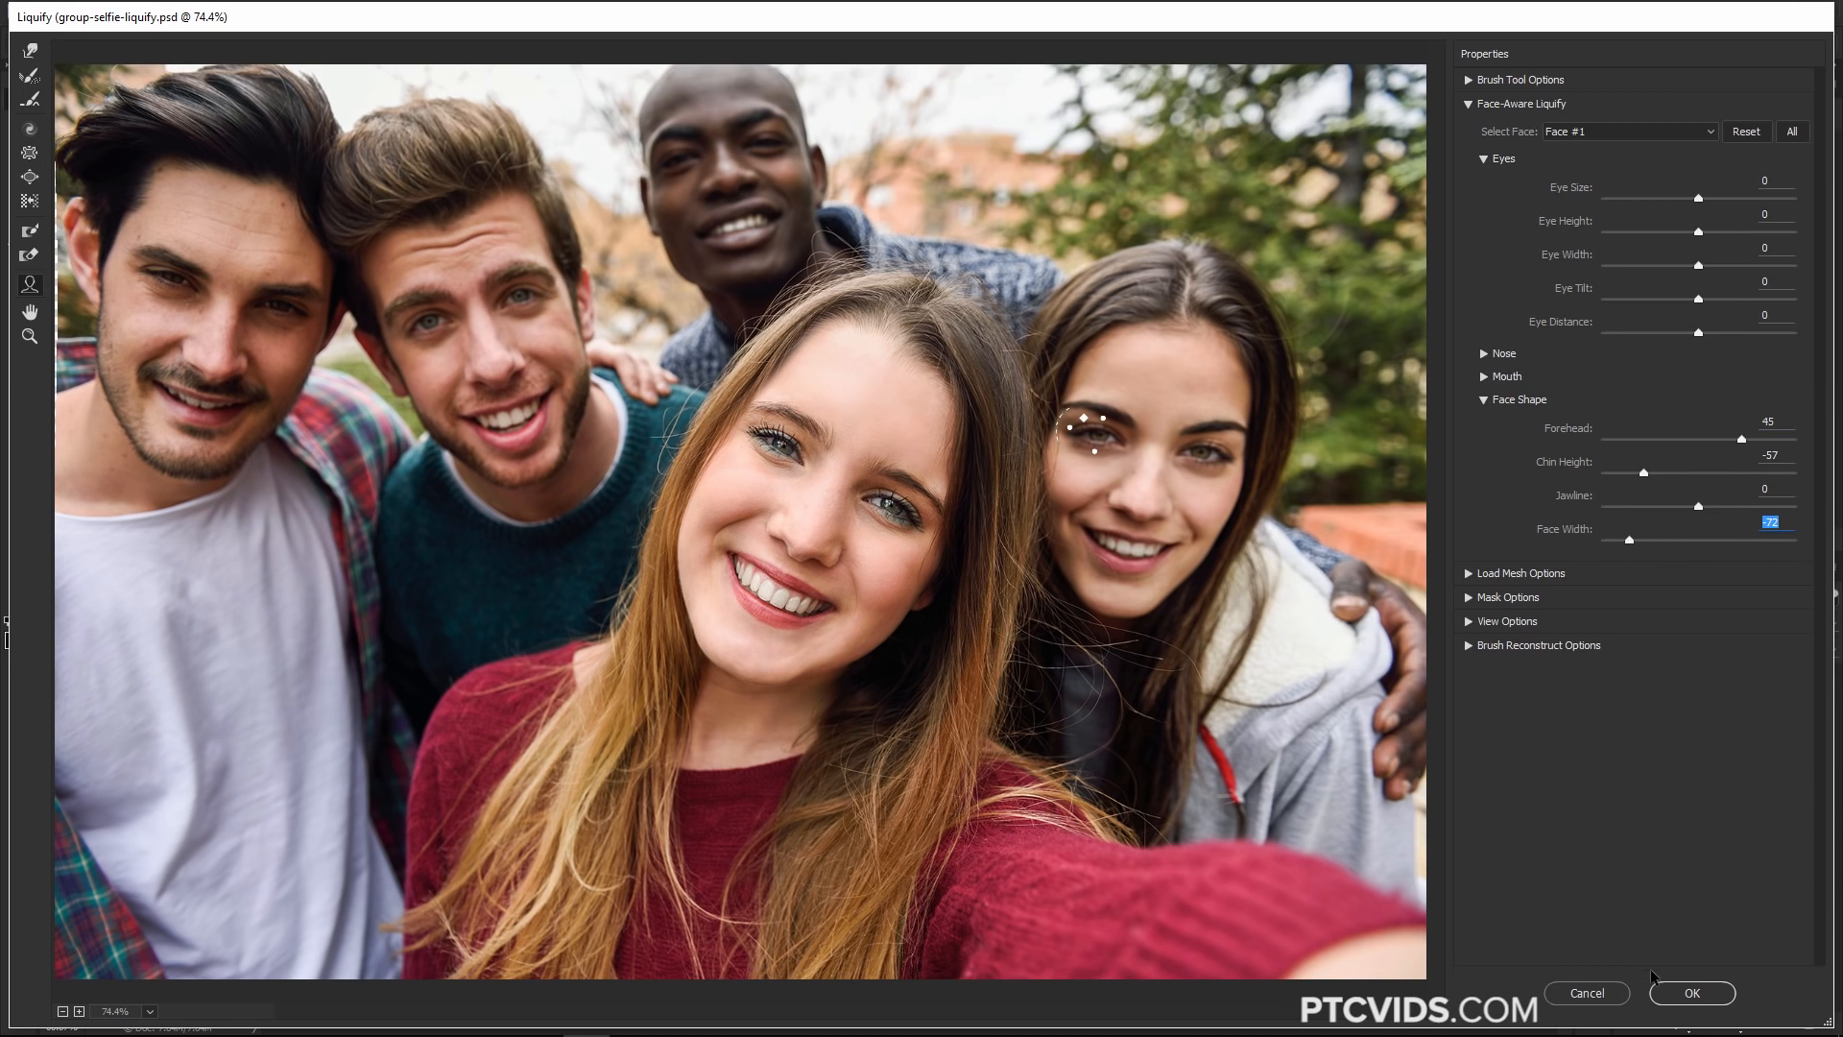
key(shift+Down)
key(shift+Down)
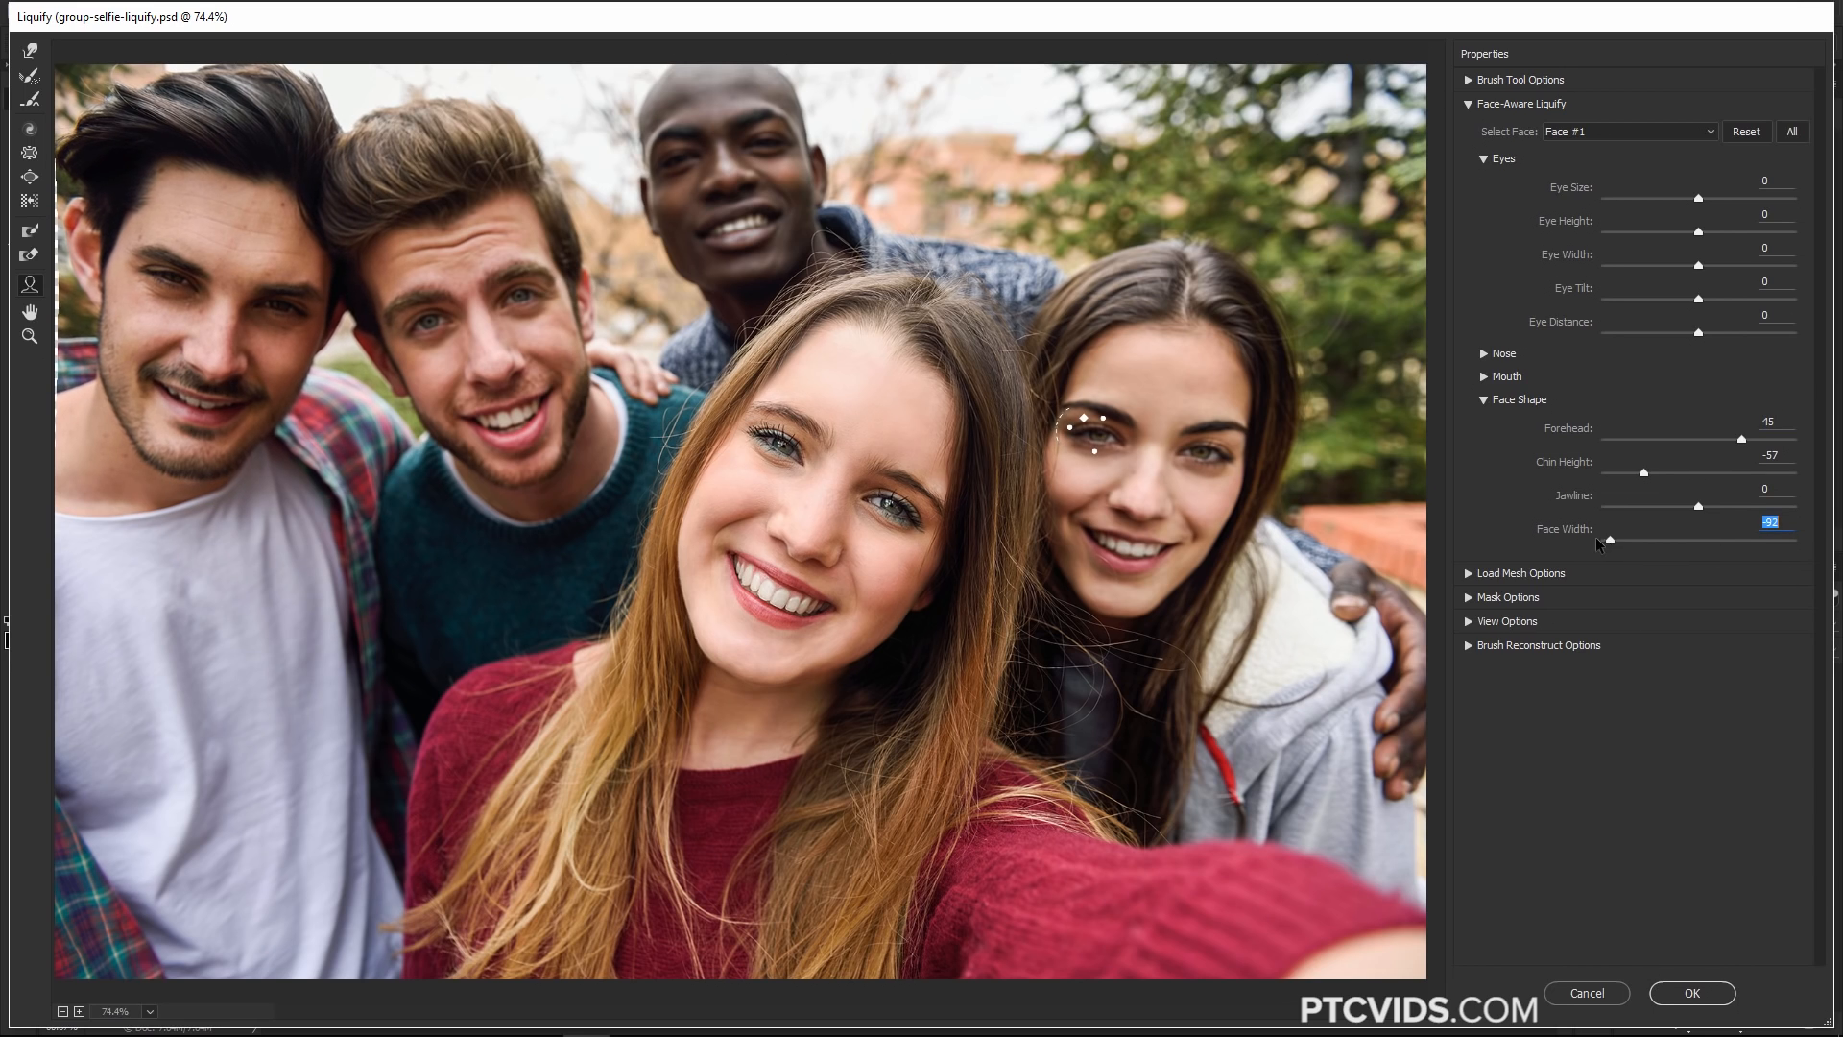
click(1670, 1002)
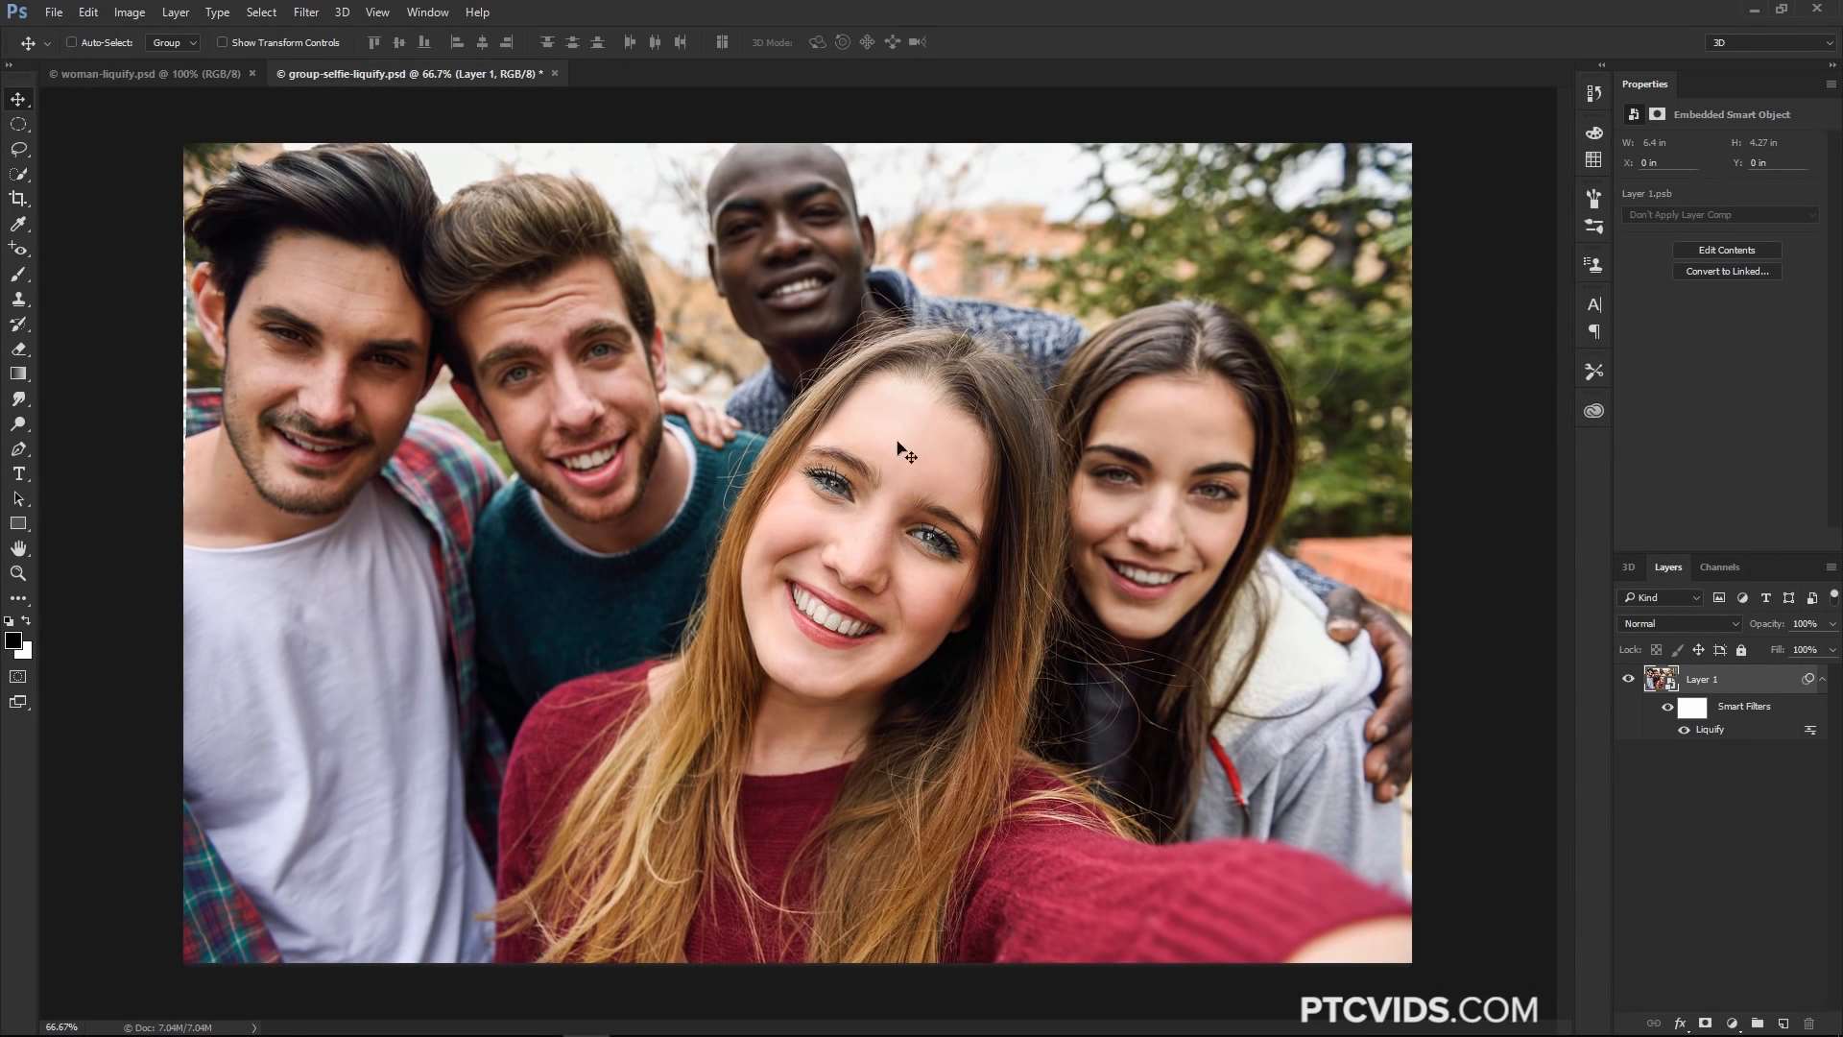
Toggle the Liquify smart filter's visibility and reopen its settings to review them
click(1685, 730)
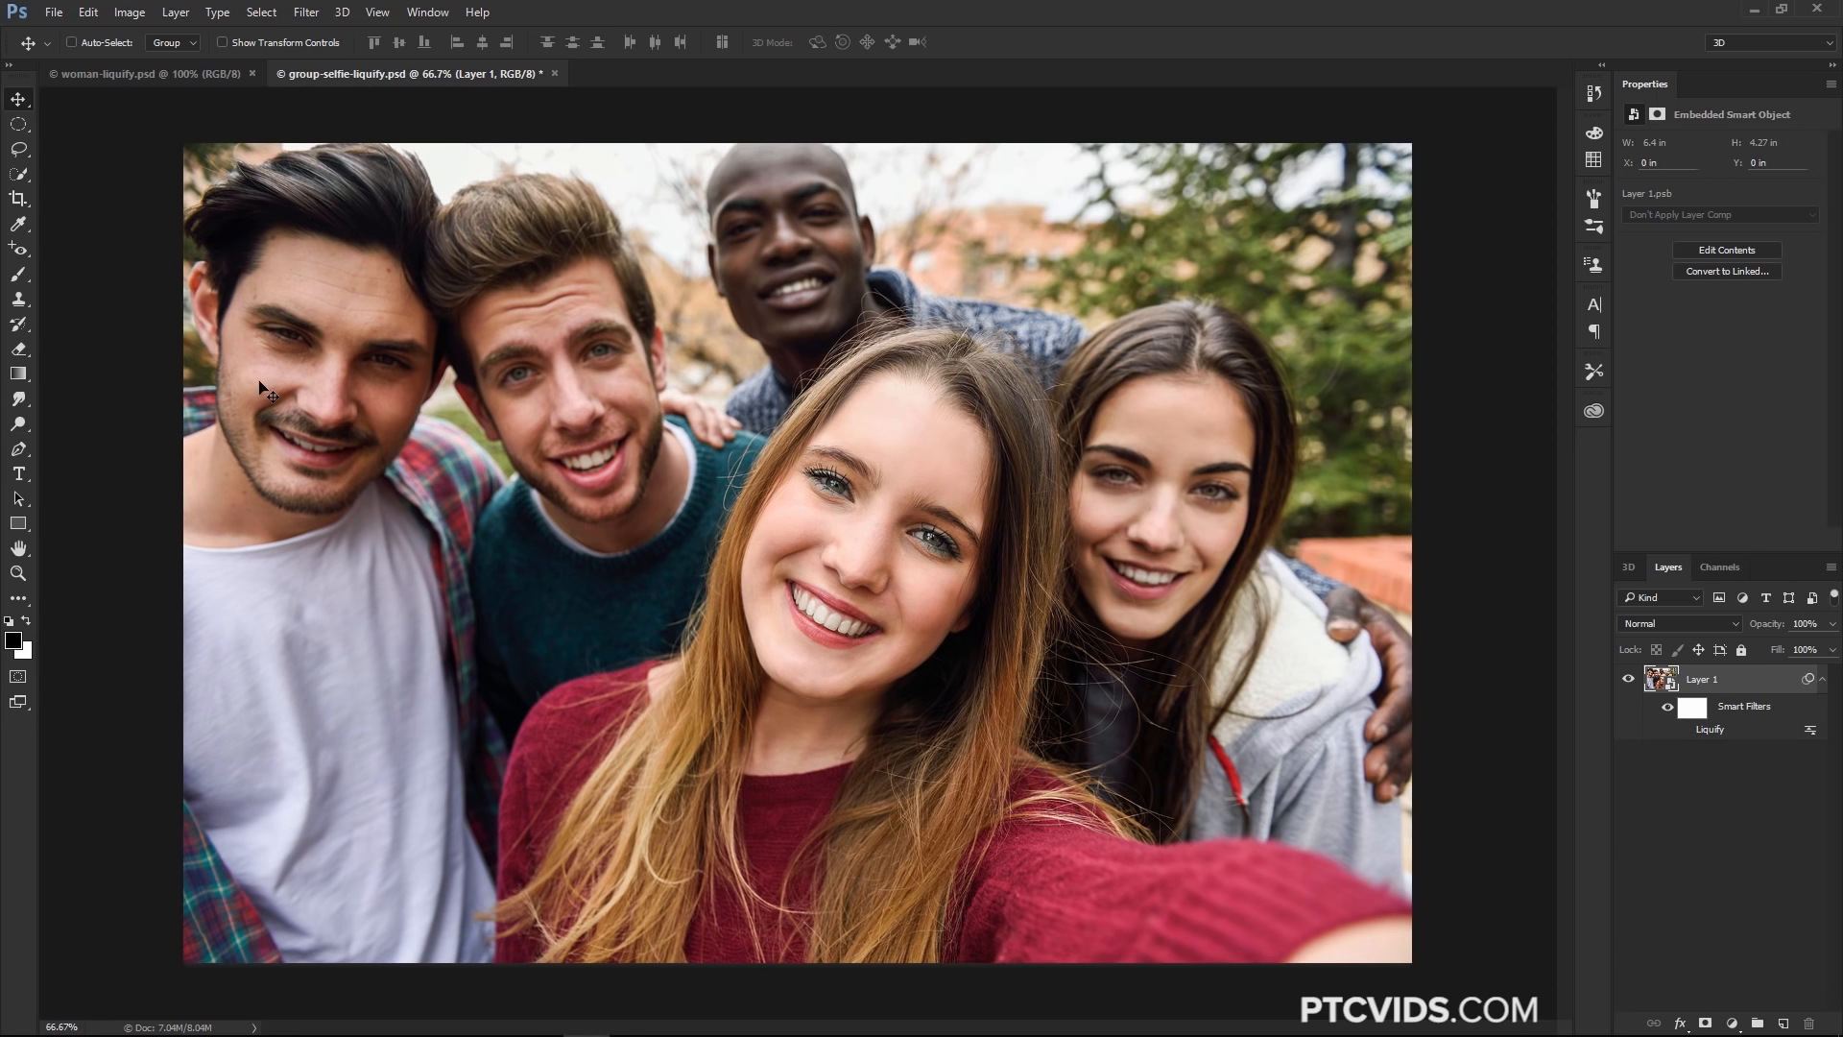
double_click(1710, 731)
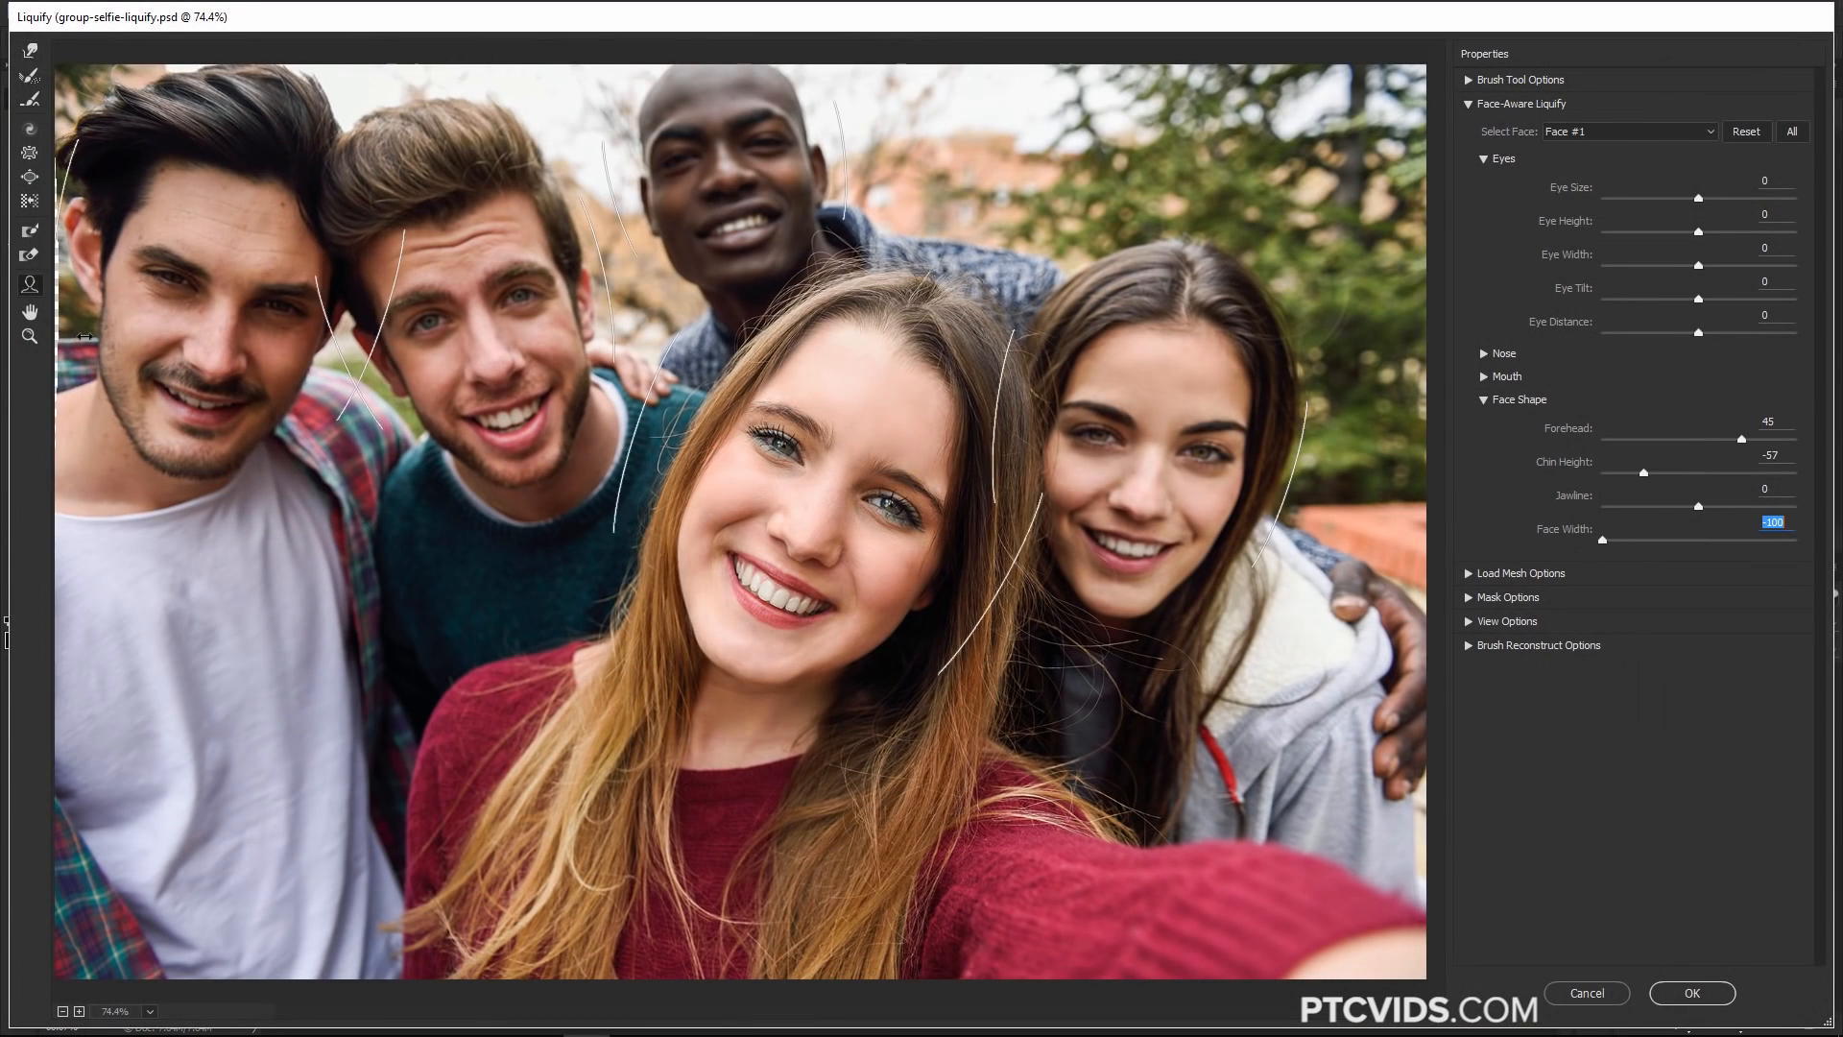
click(1692, 993)
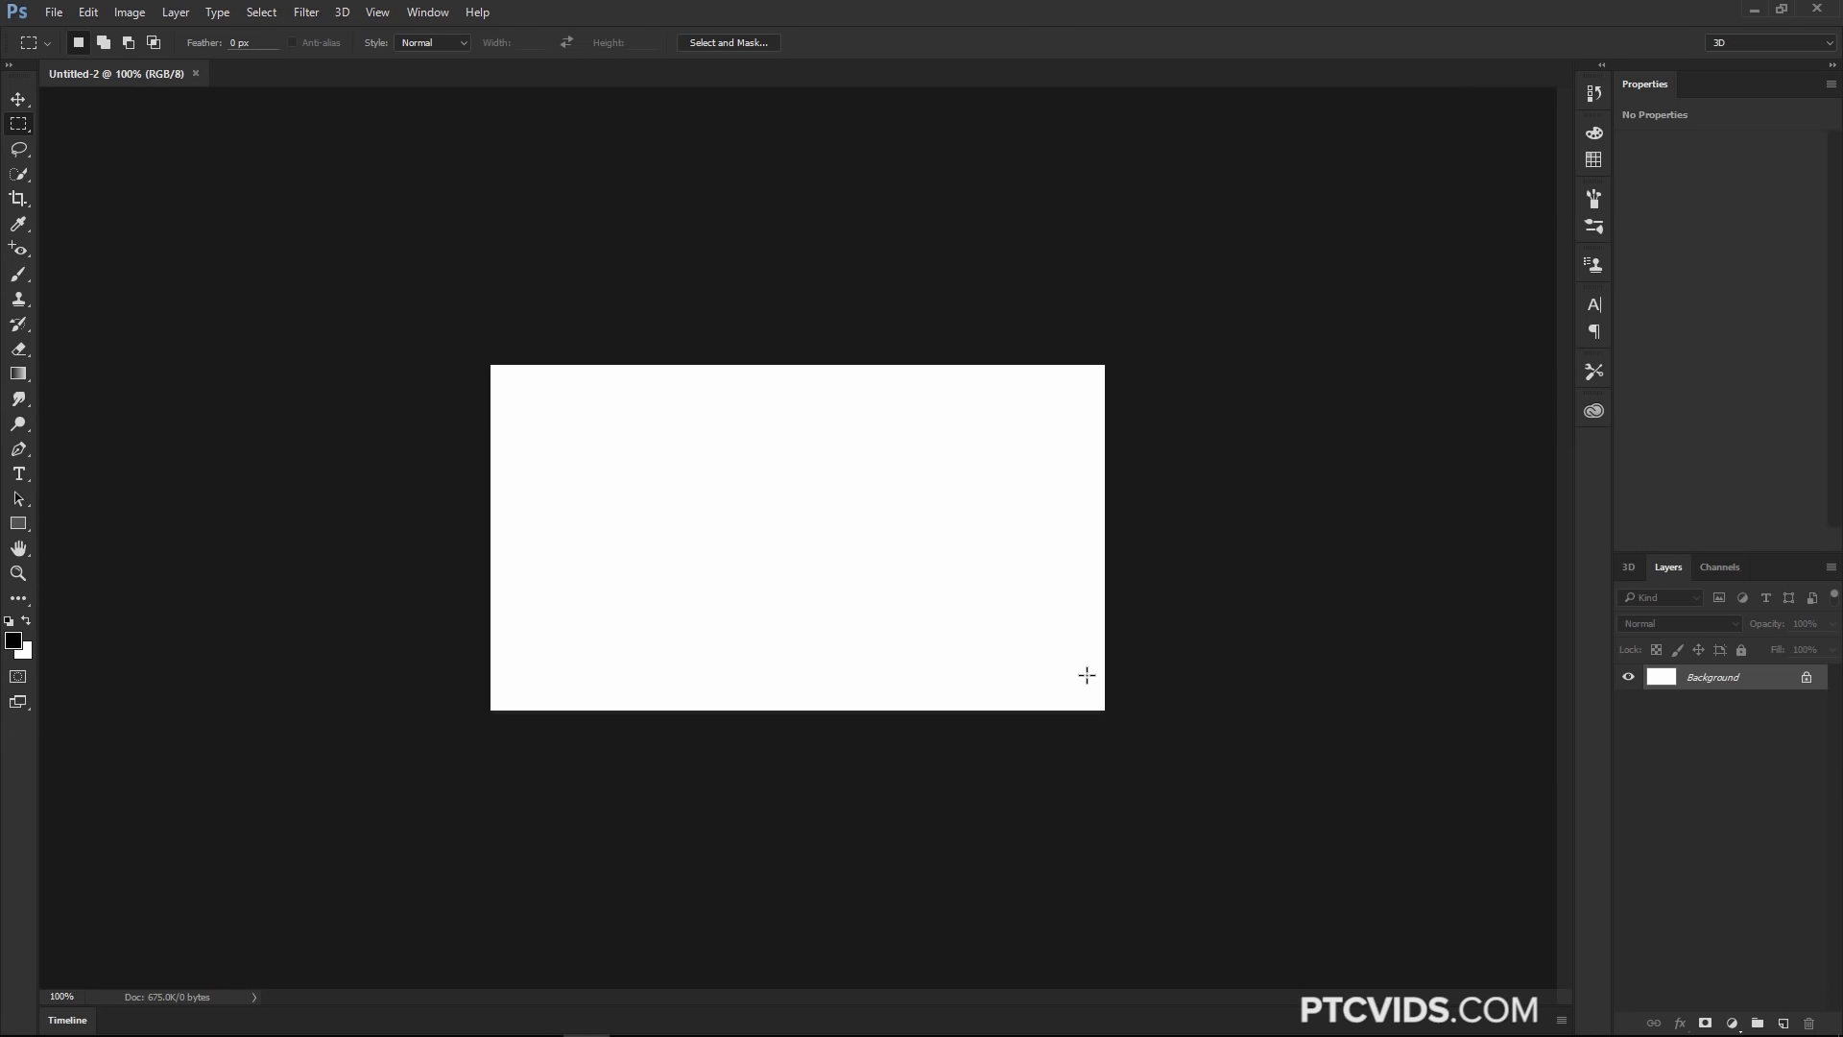
Open the Timeline panel and create a video timeline in the Untitled-2 document
click(427, 12)
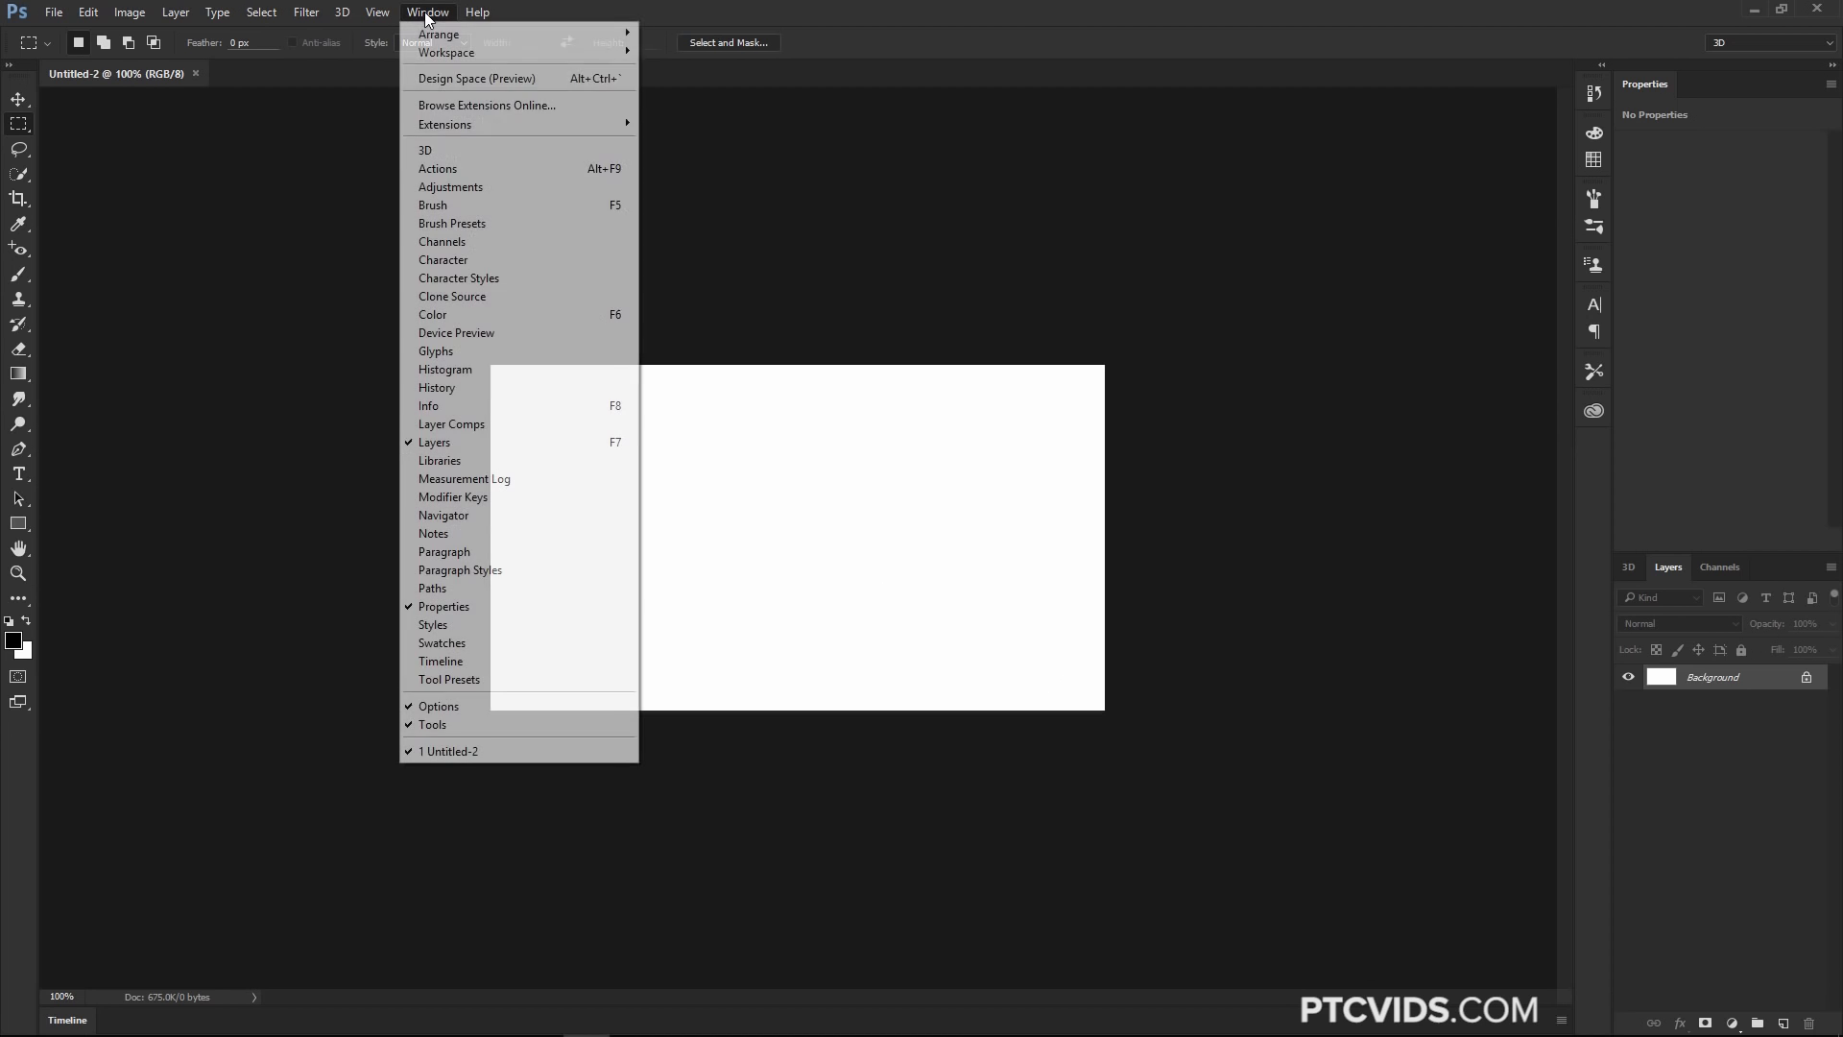
click(469, 660)
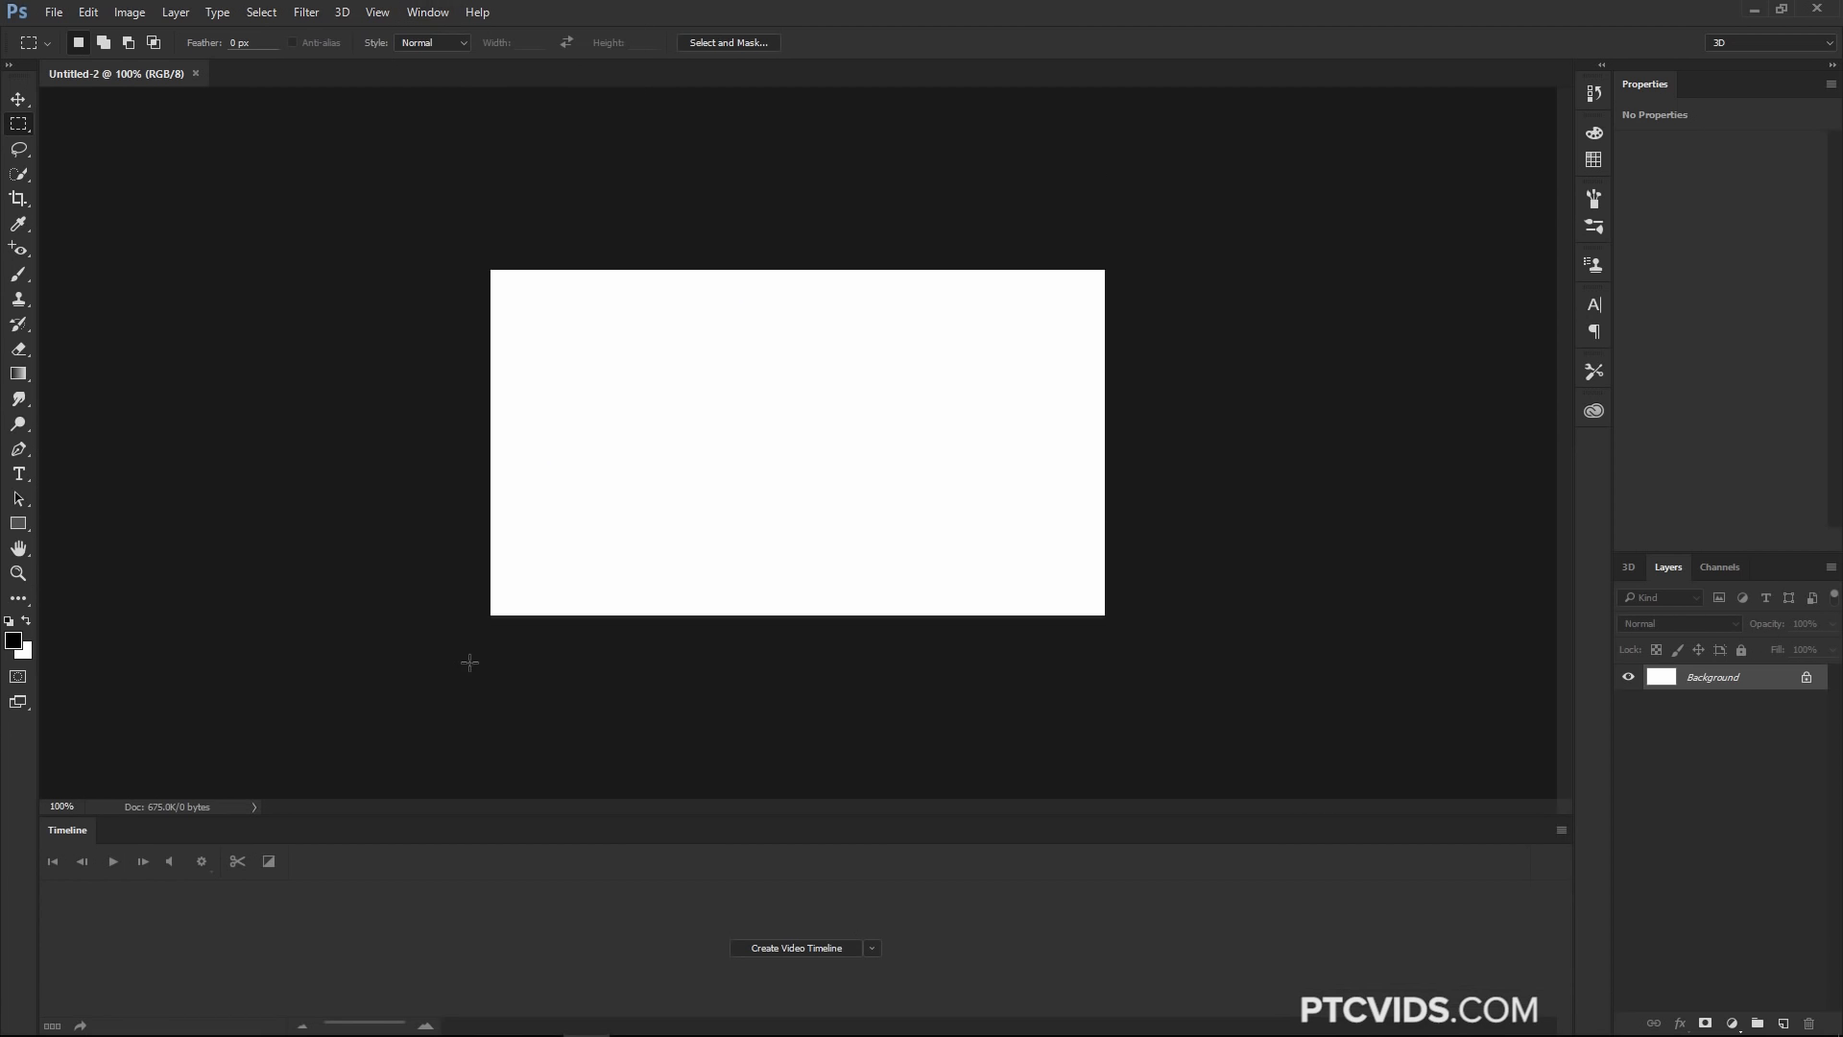
click(806, 952)
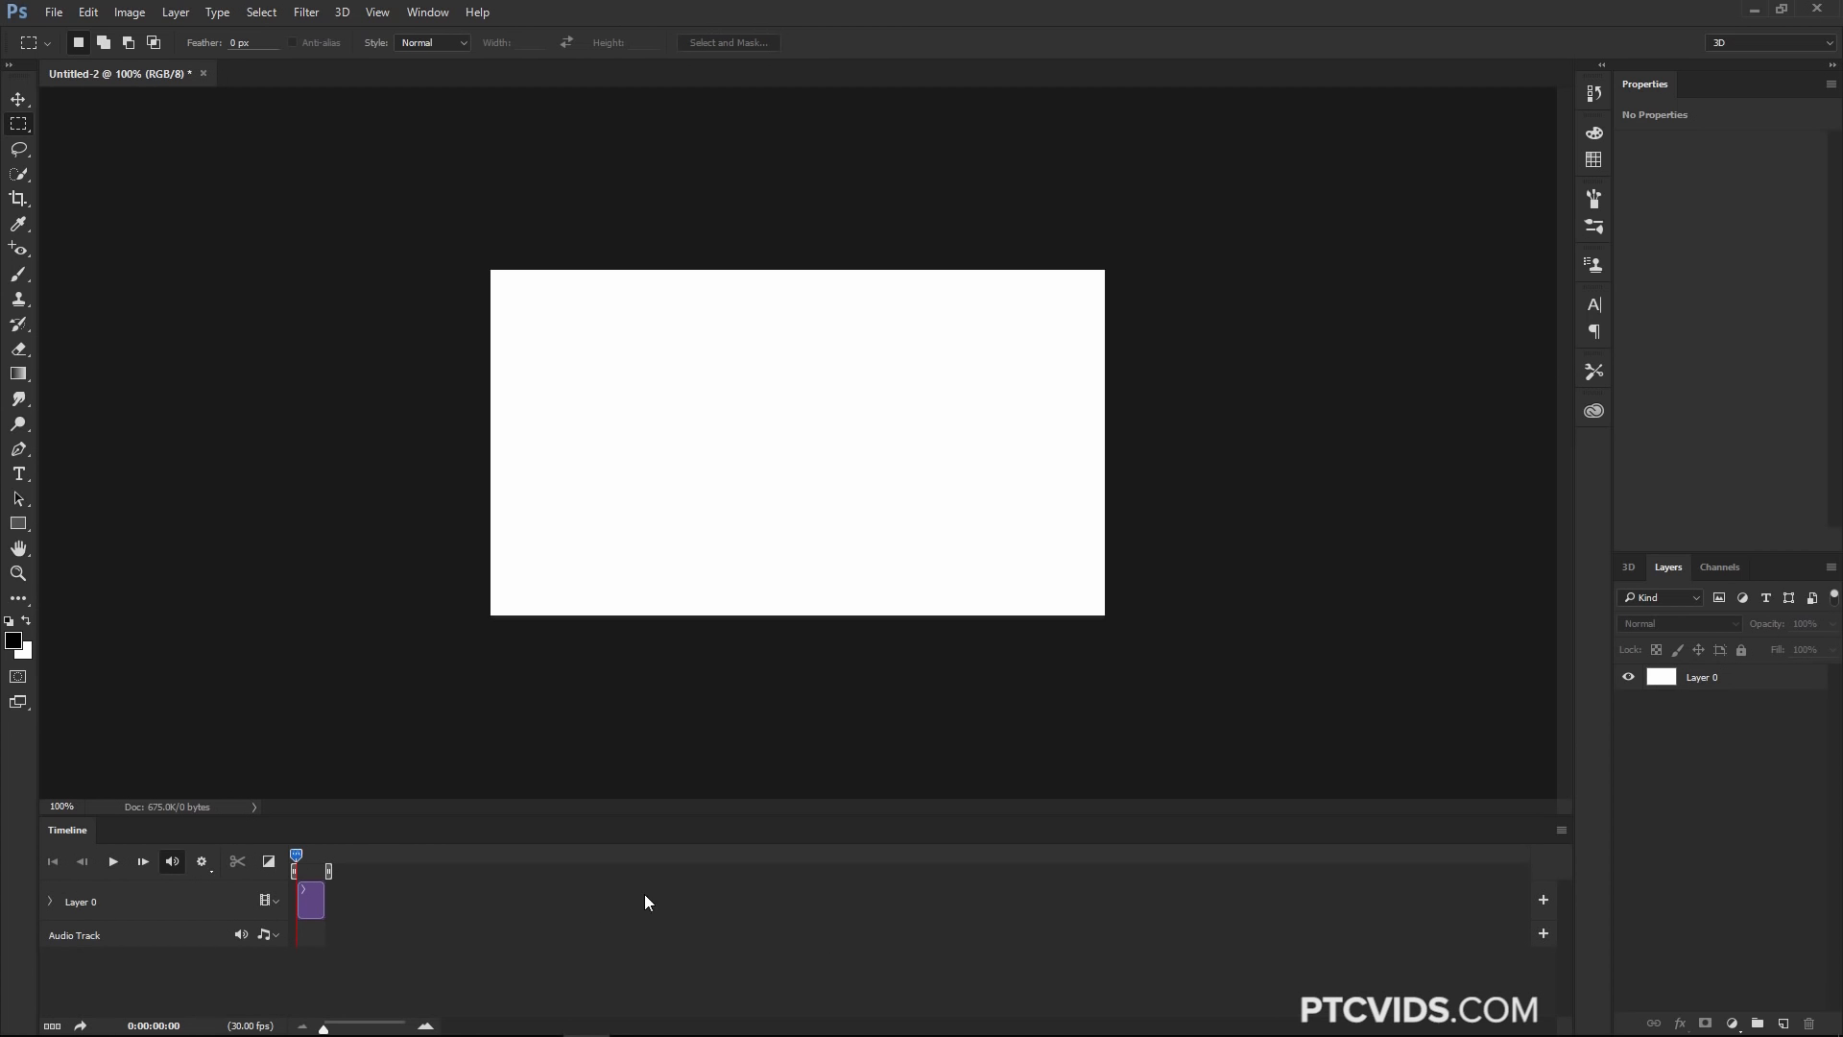
Place liquify-face-video.mp4 as a linked layer and commit the placement
click(54, 12)
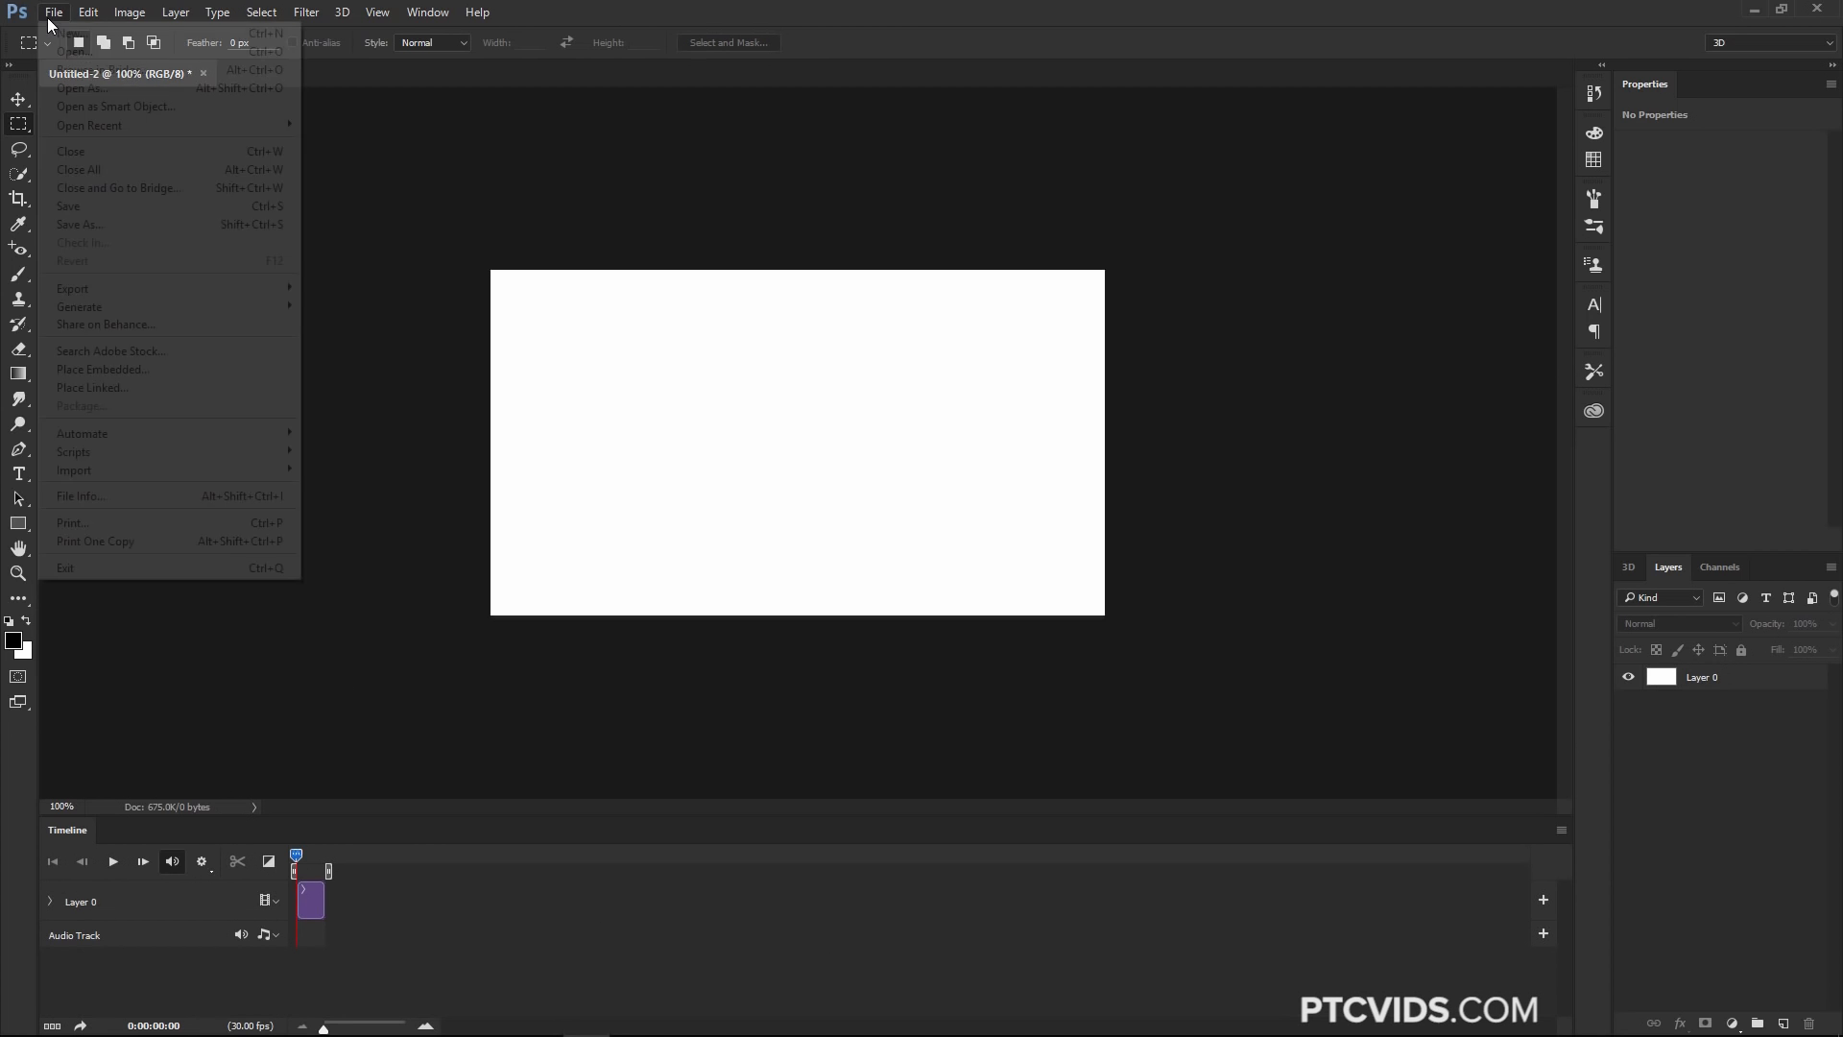
click(94, 388)
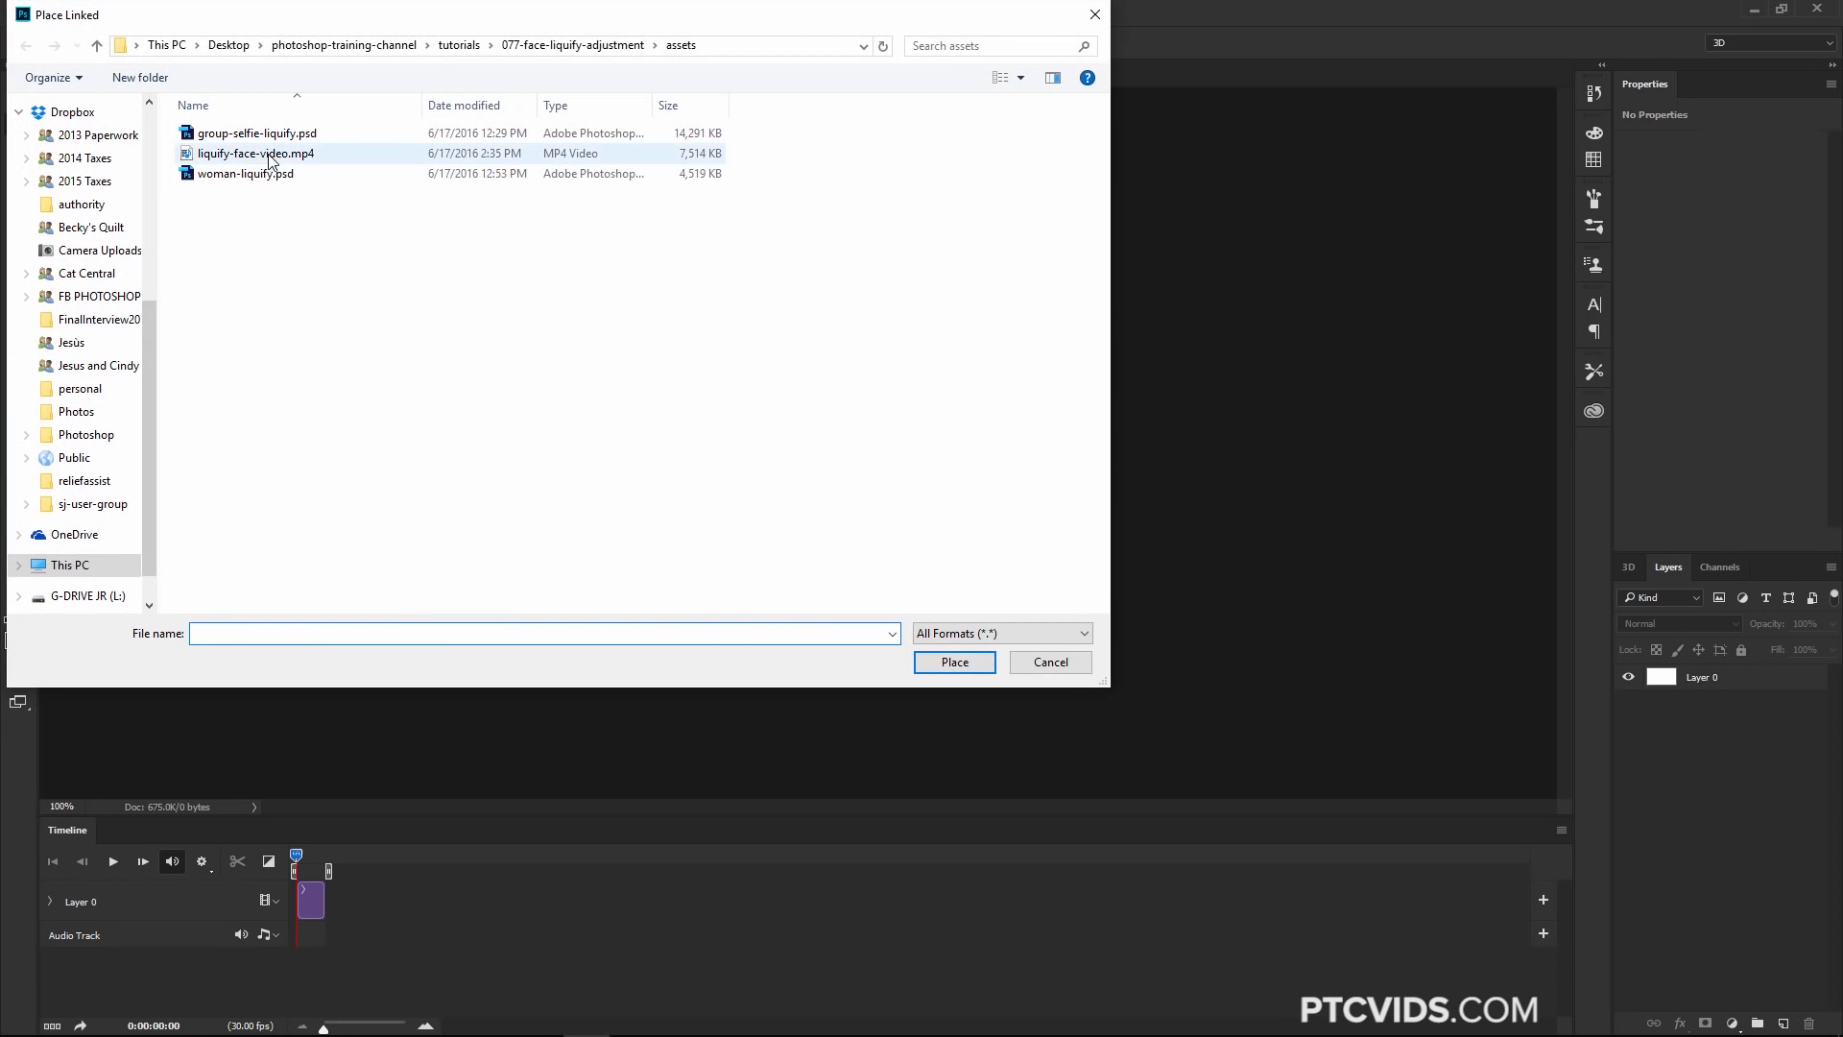
click(273, 158)
click(955, 662)
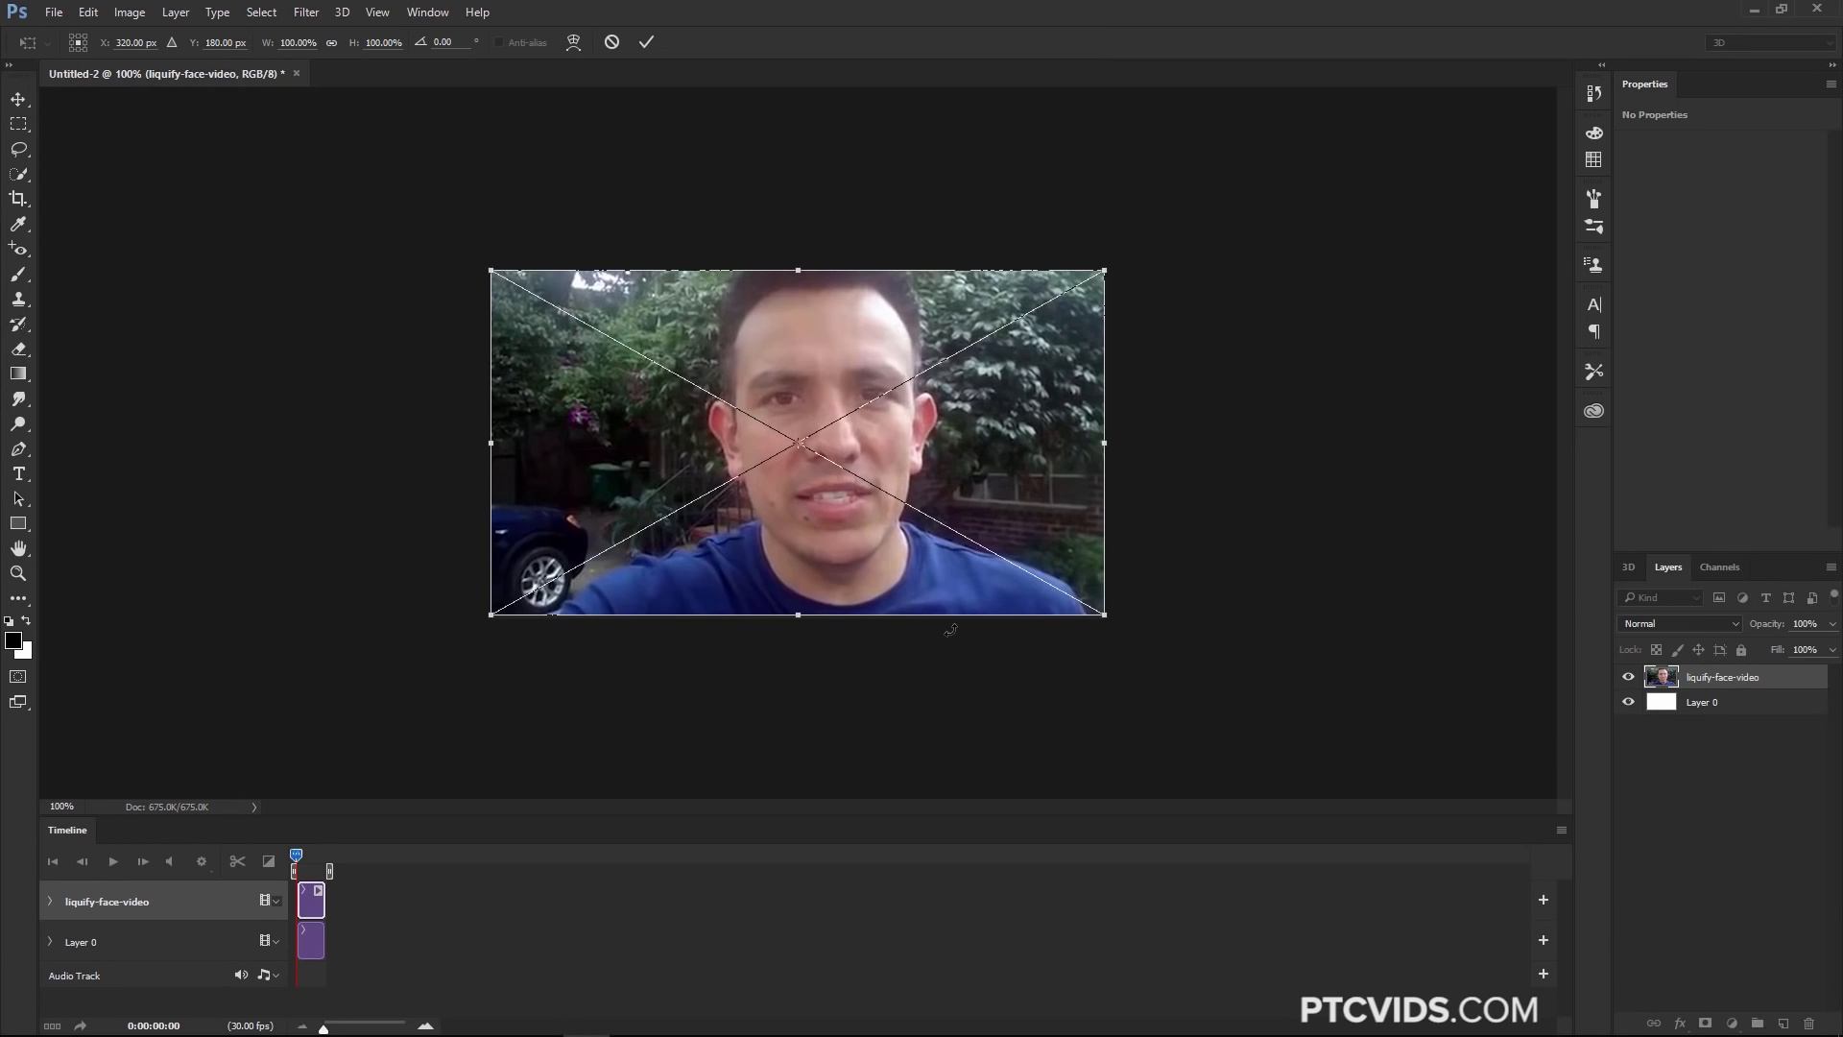
key(Return)
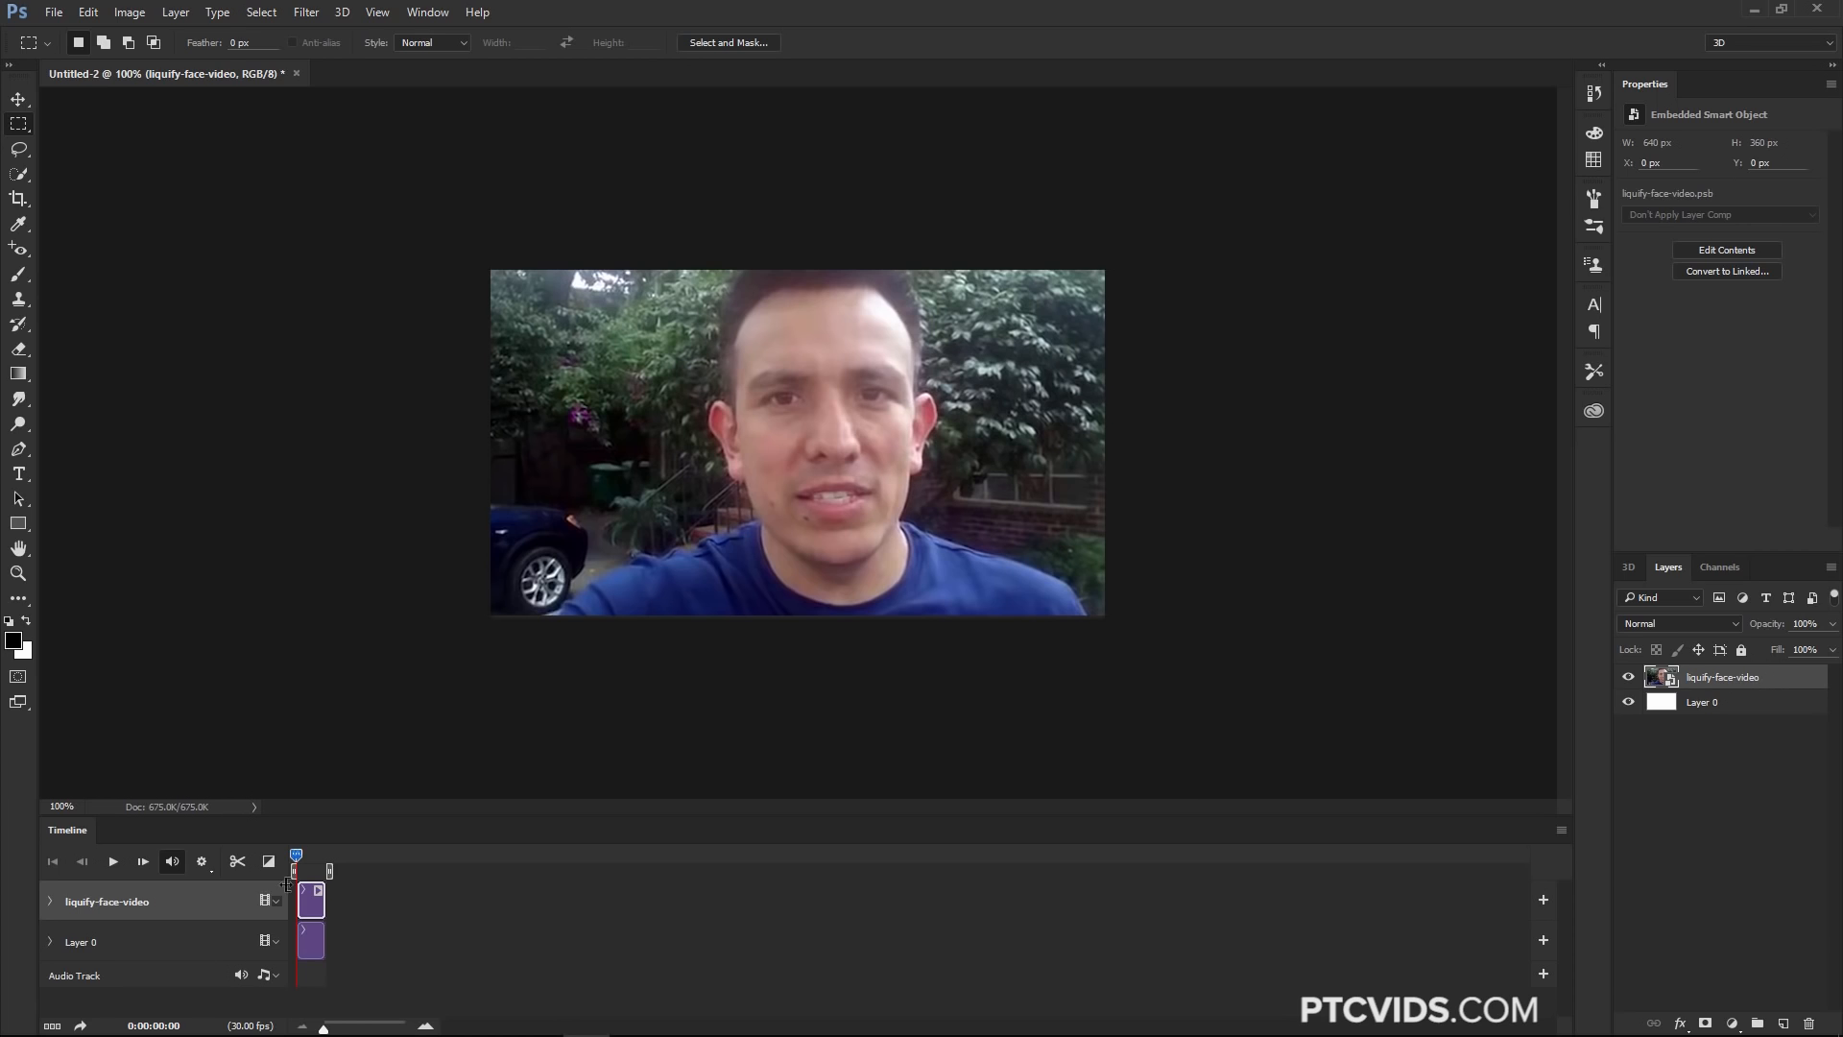
Delete the blank Layer 0 and open the Liquify filter on the video layer
click(1722, 704)
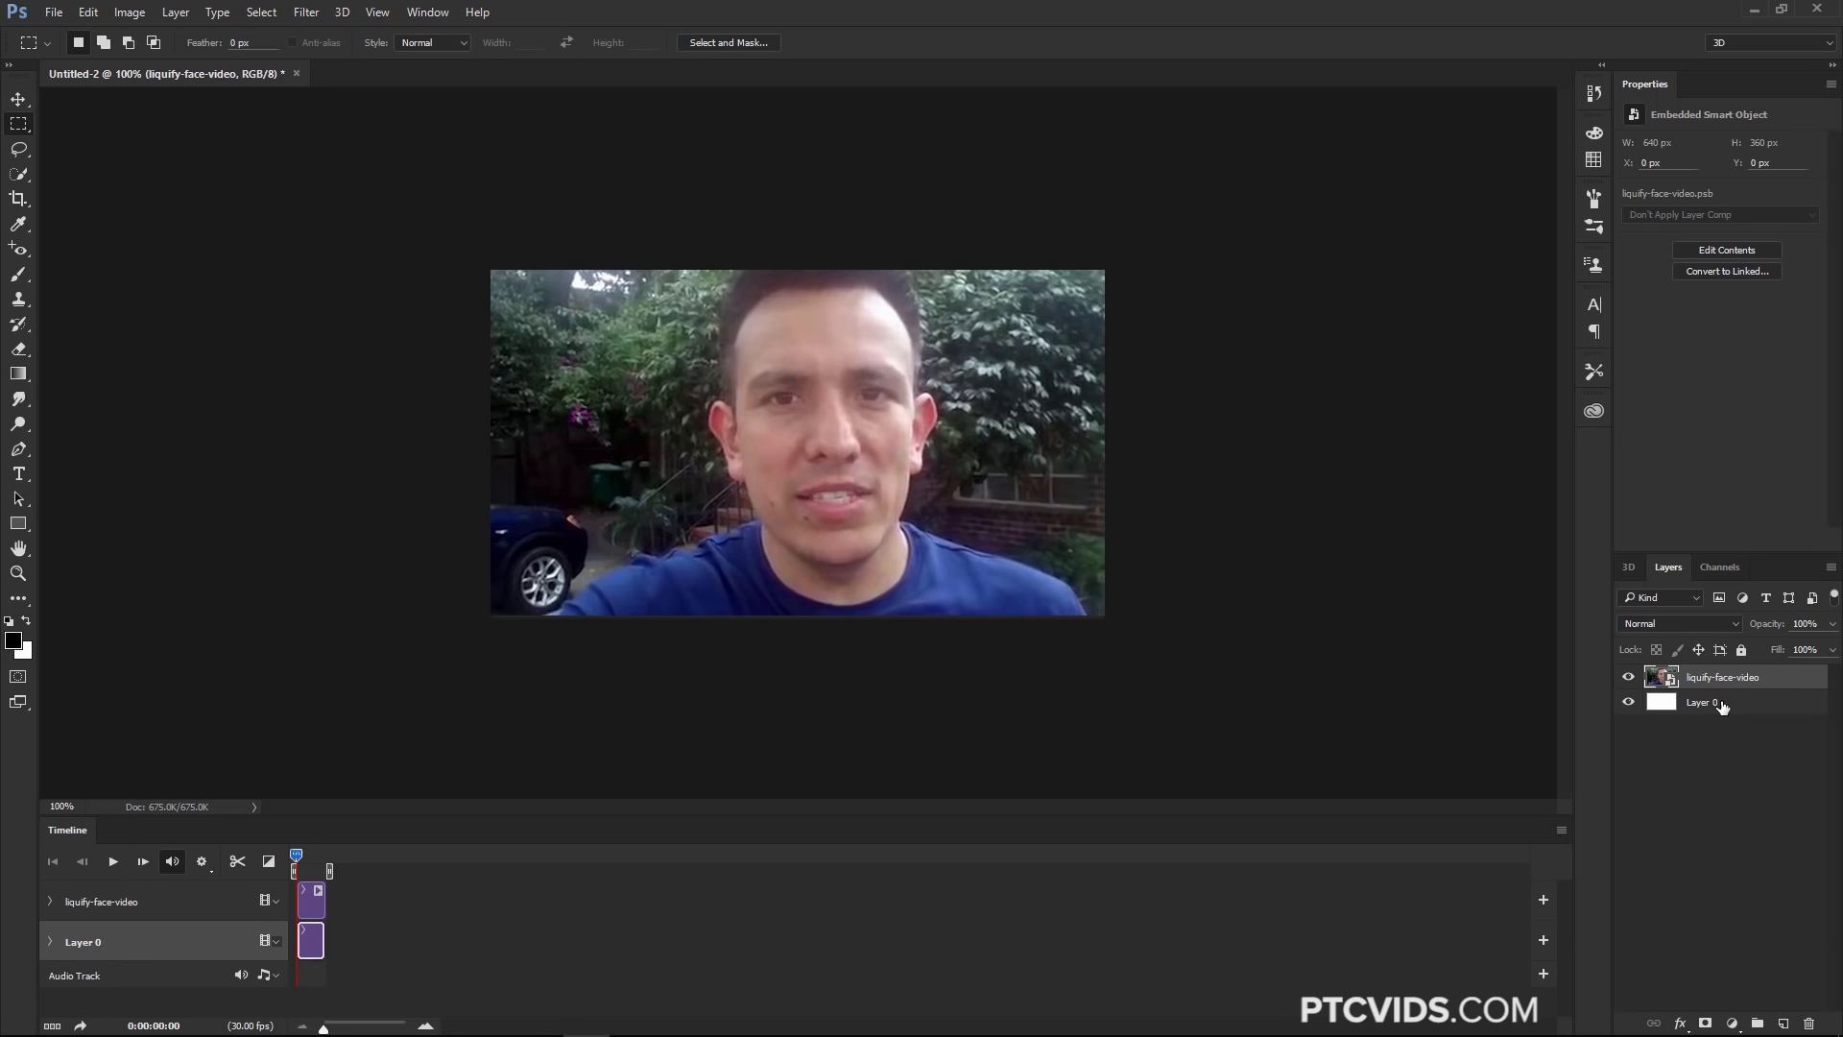
key(Delete)
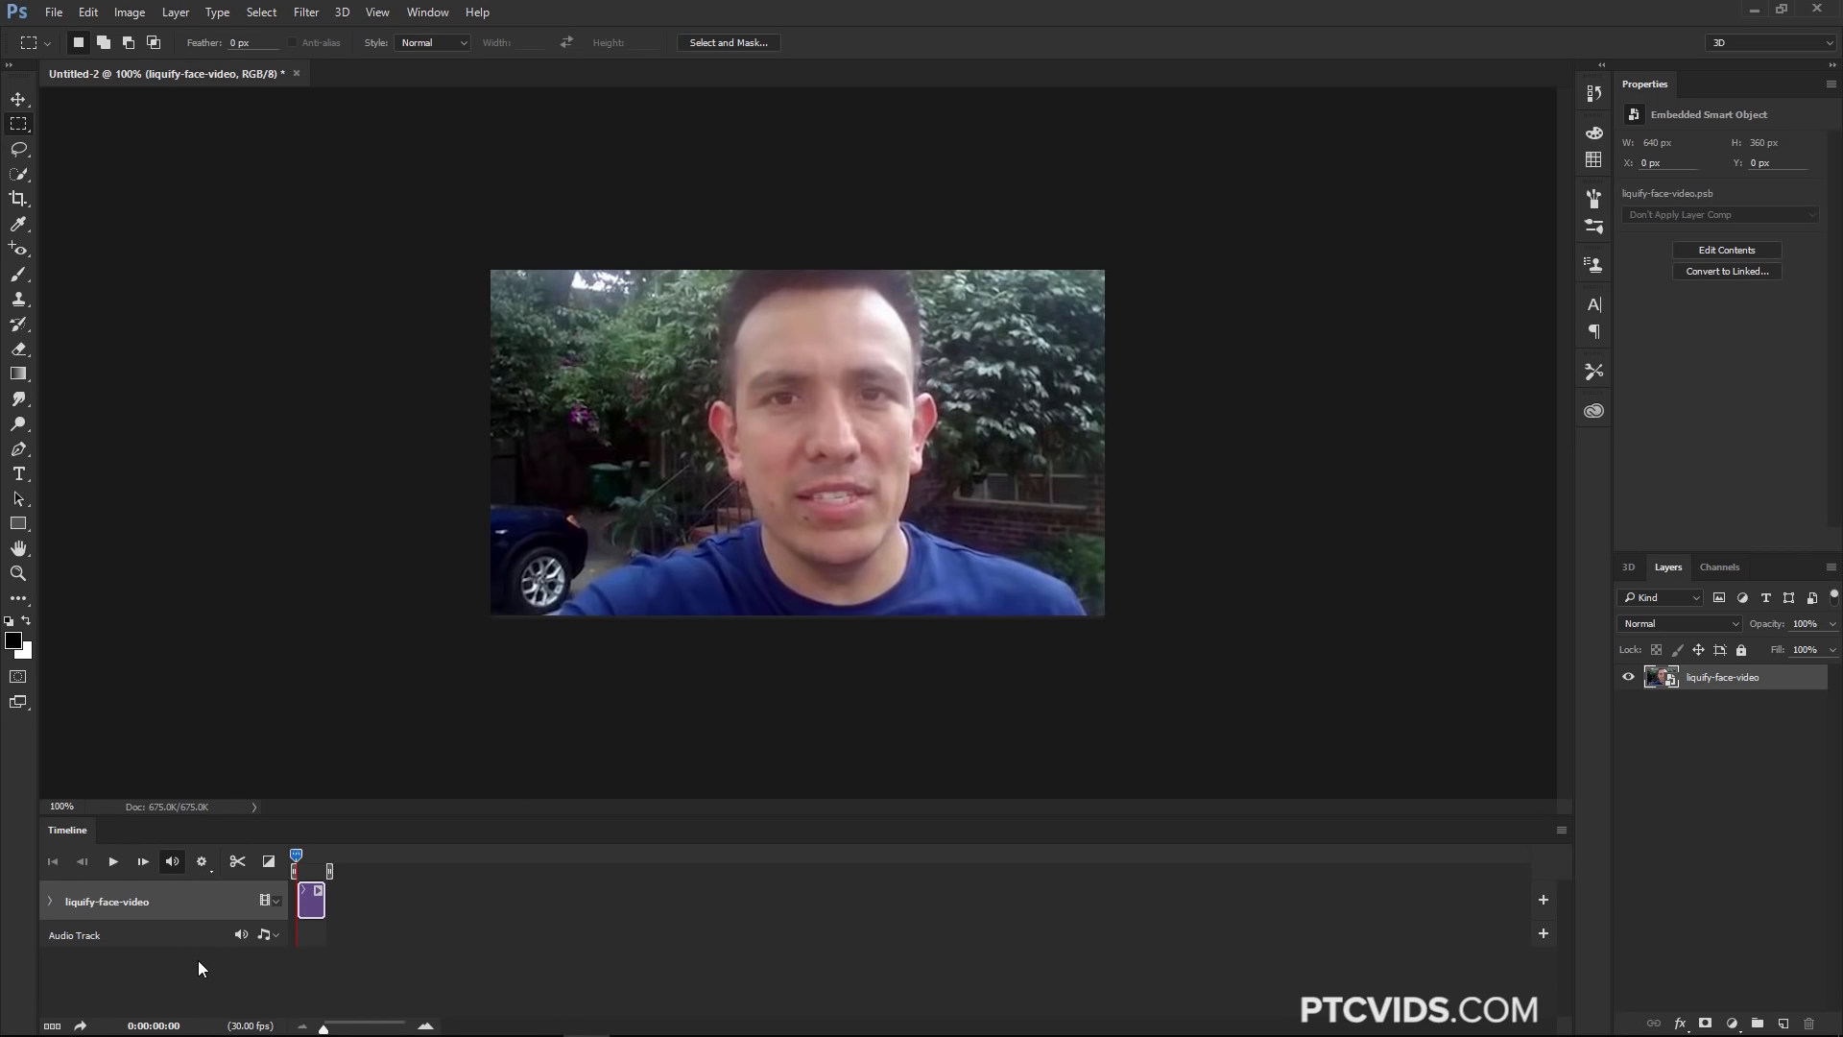
click(306, 12)
click(327, 159)
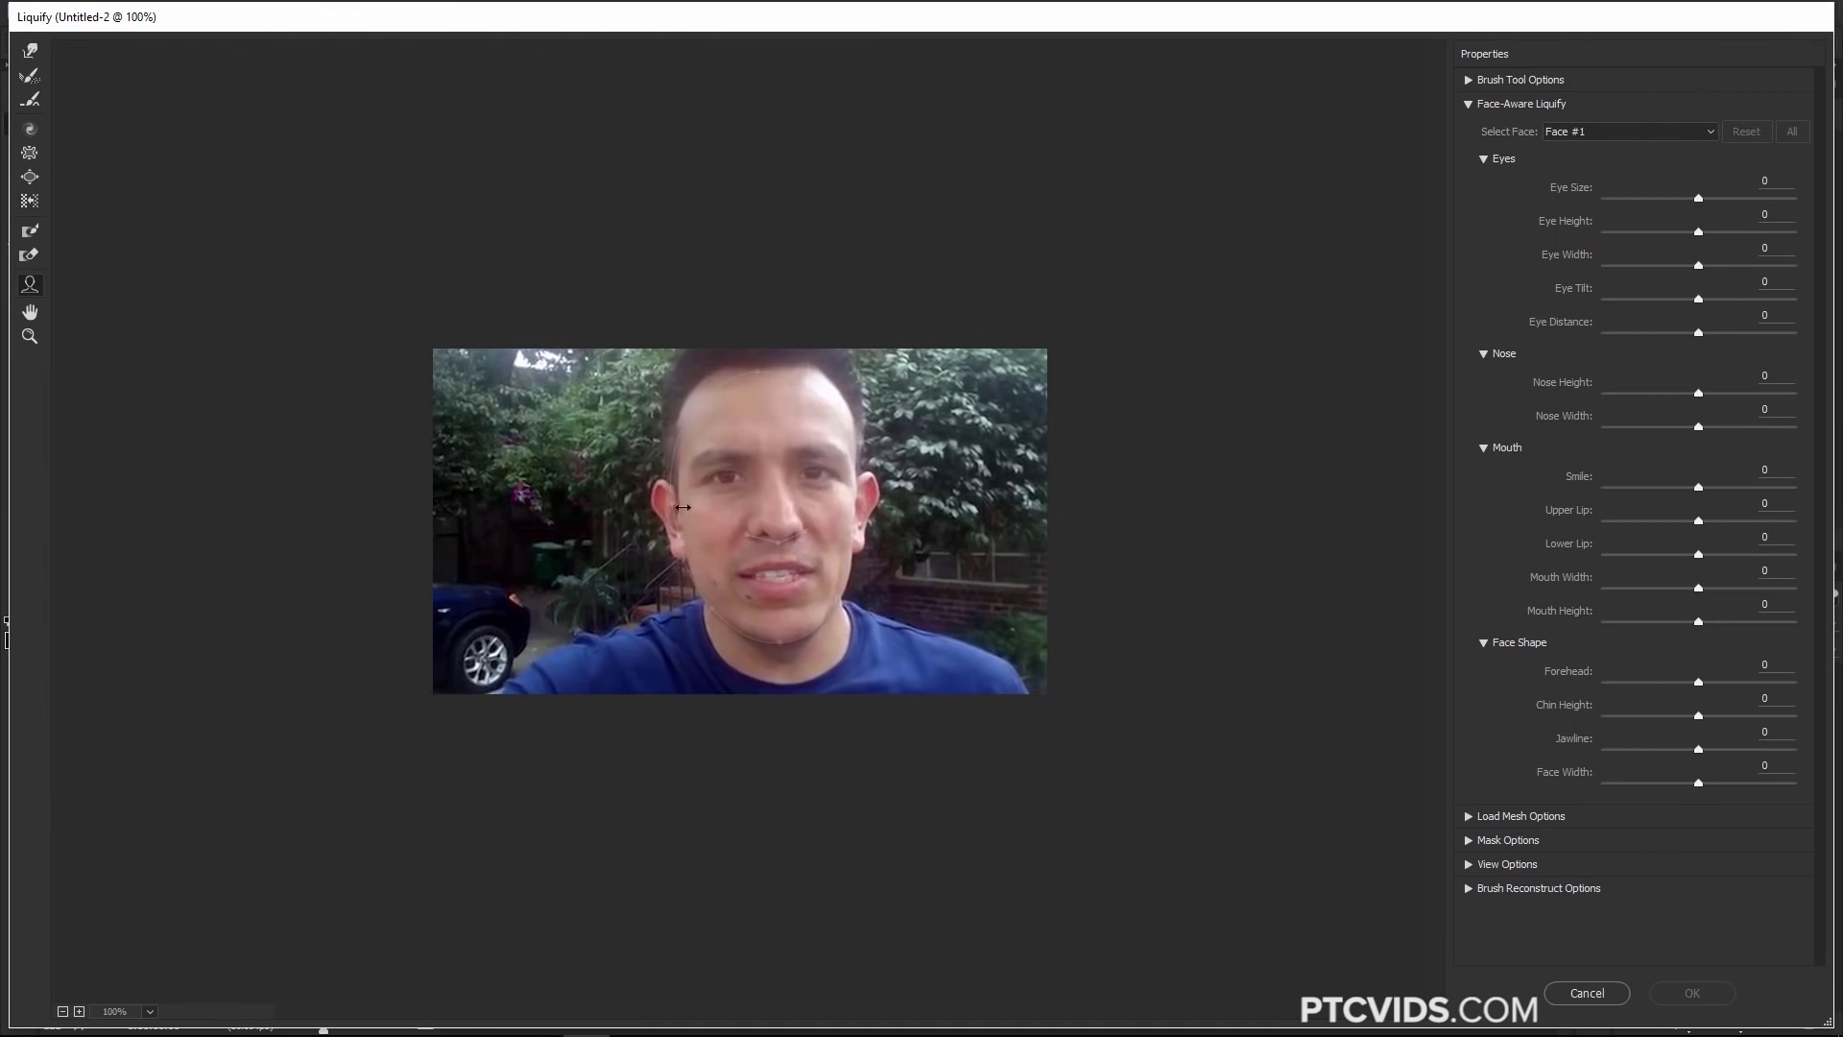
Reshape the face with Eye Height and Eye Width 100, Chin Height -100 and Jawline 100, then apply Liquify
drag(835, 481, 814, 523)
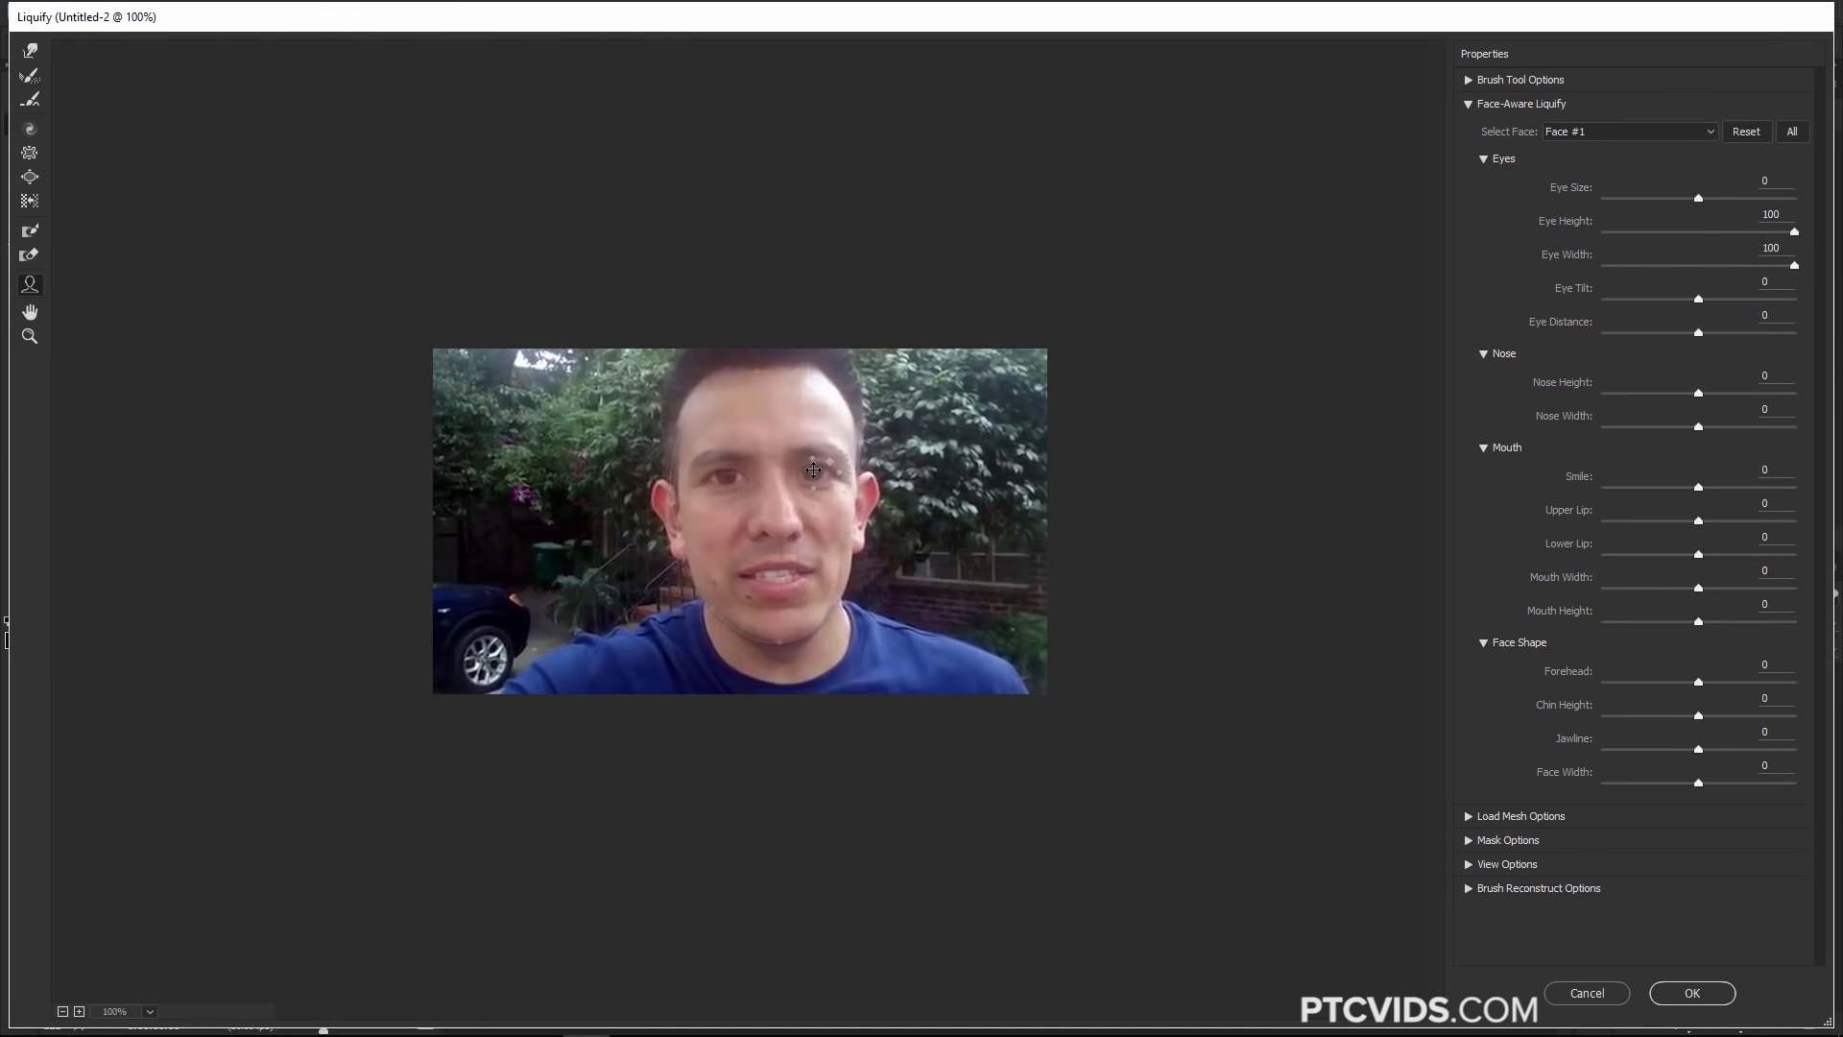
drag(779, 642, 779, 684)
drag(716, 612, 663, 614)
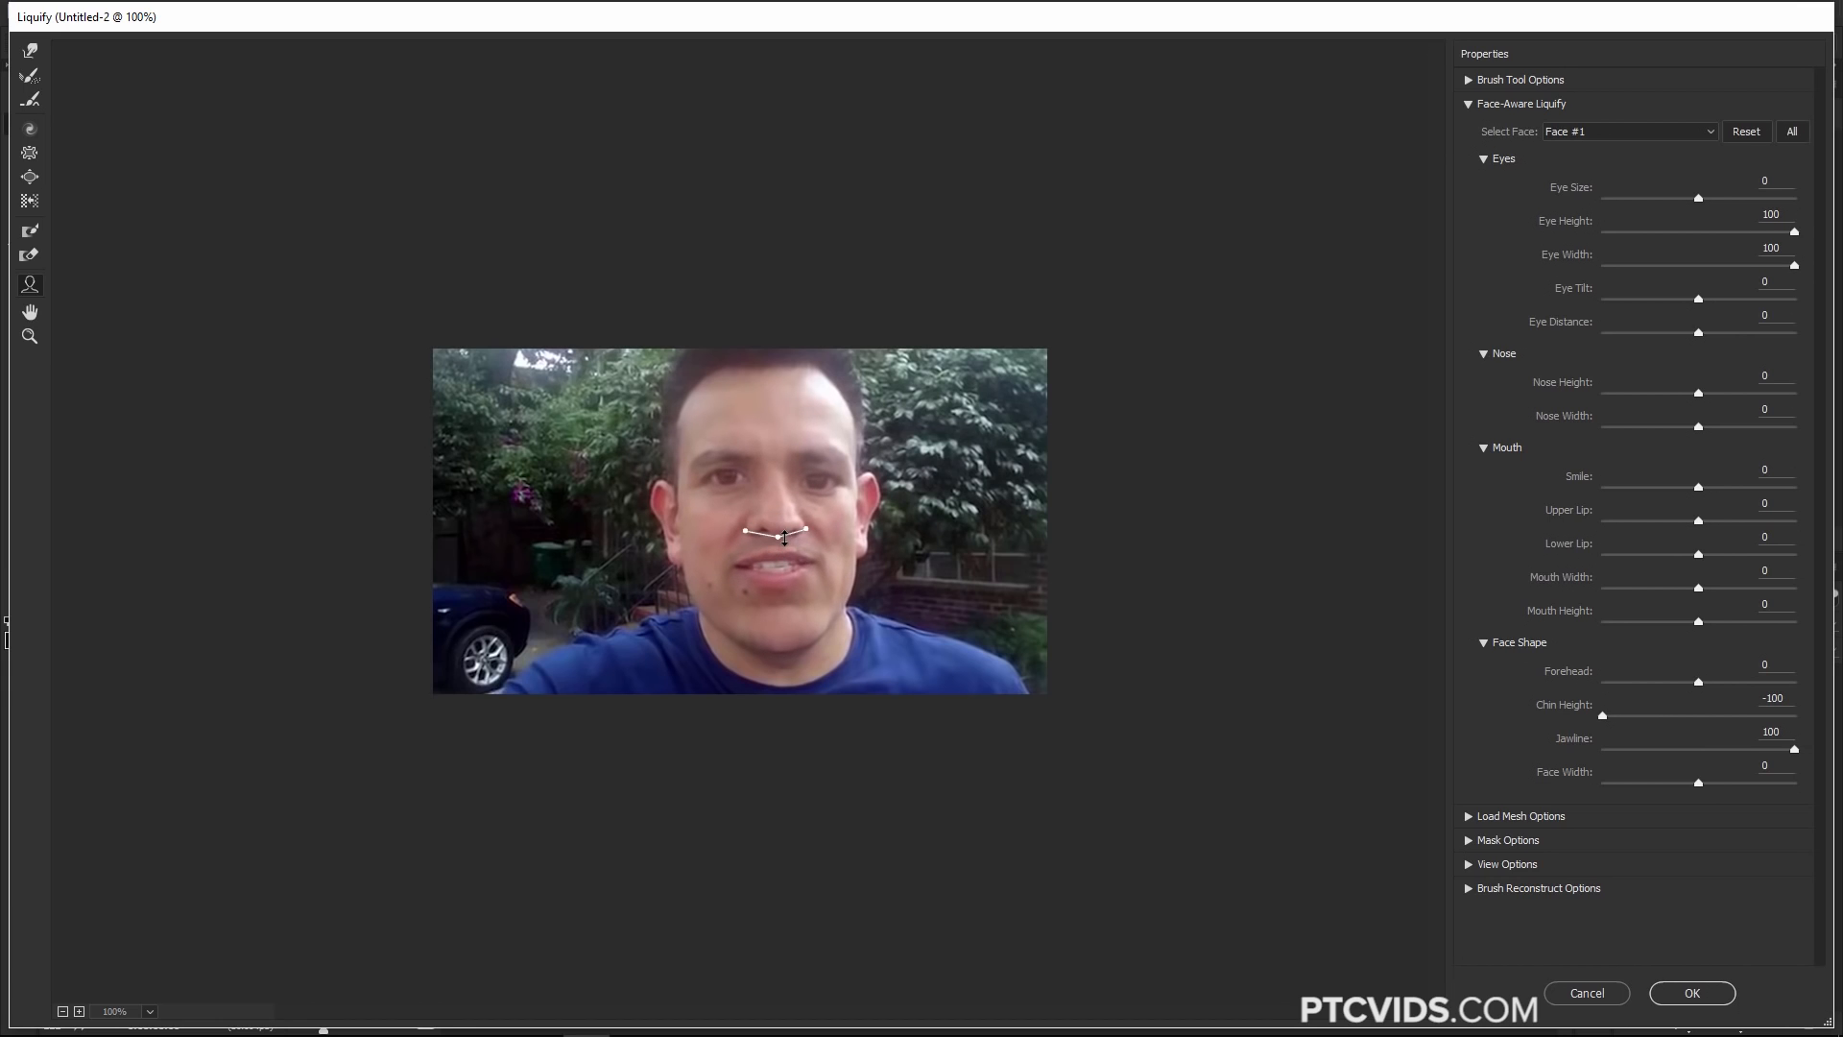
click(1692, 993)
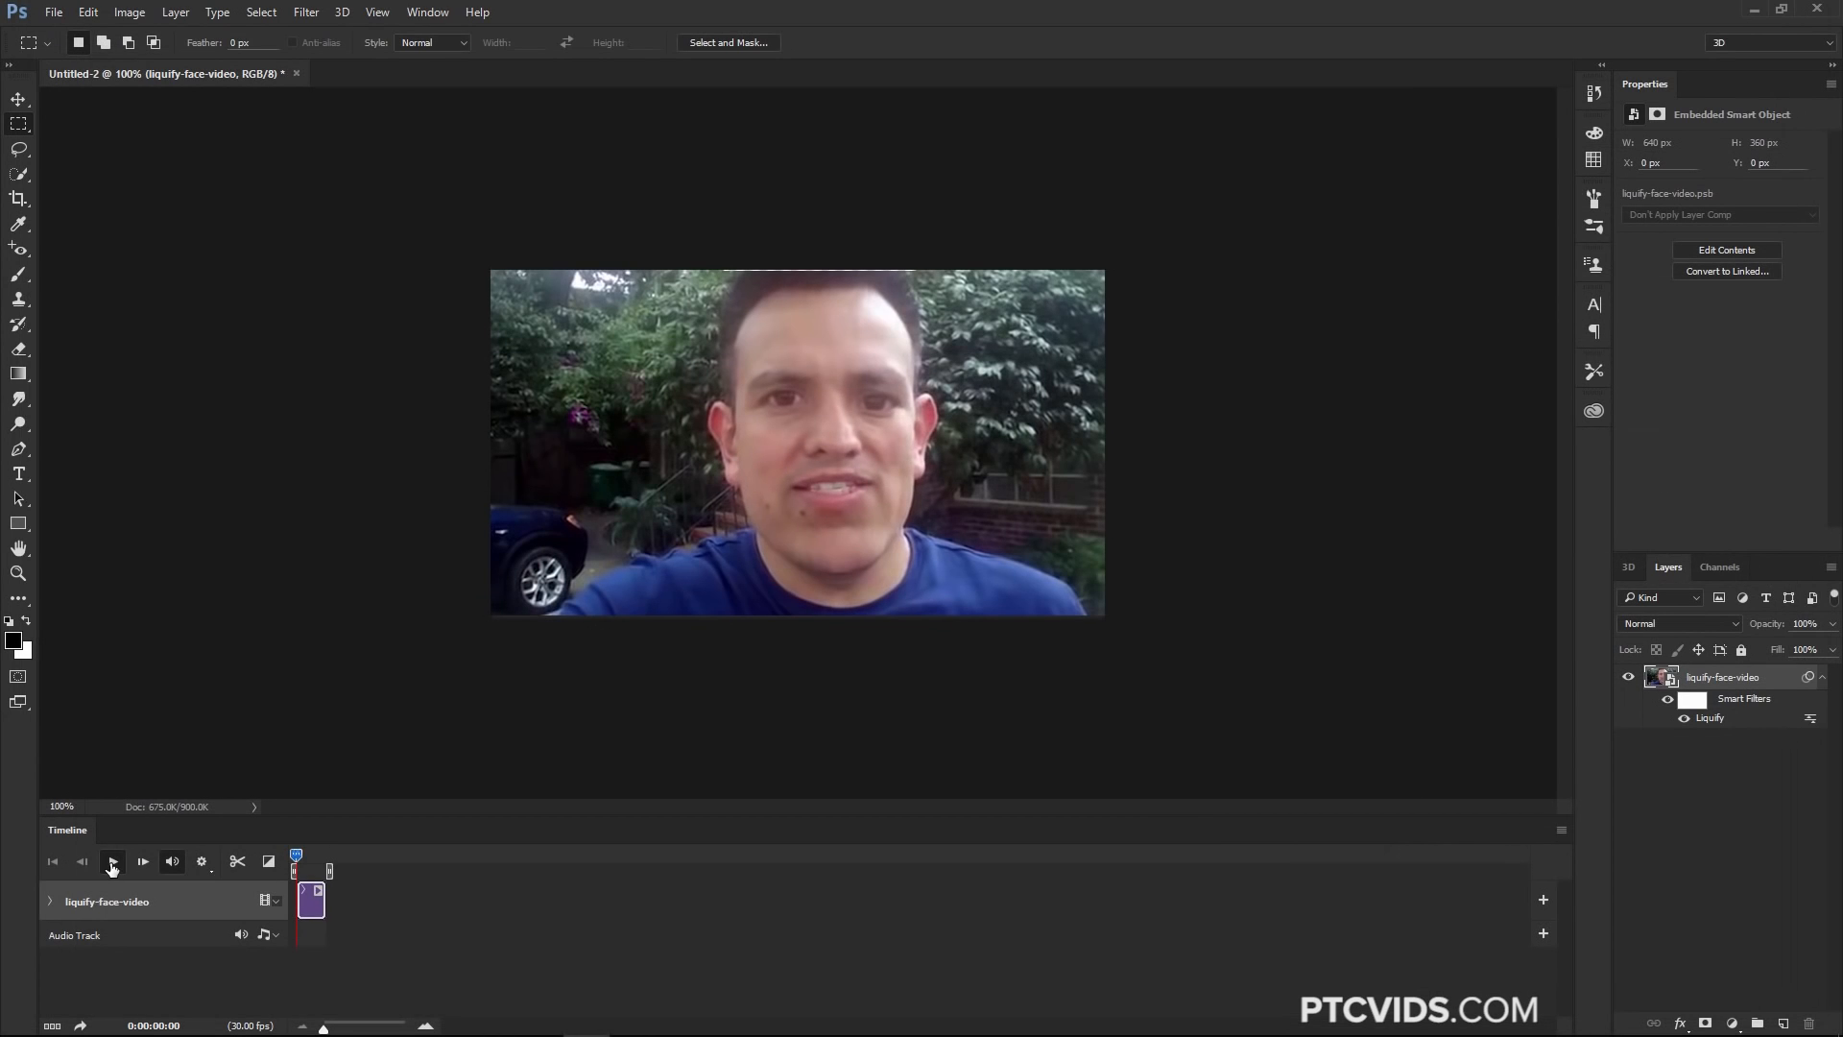
Play the video and scrub the timeline to preview the liquified face
click(112, 863)
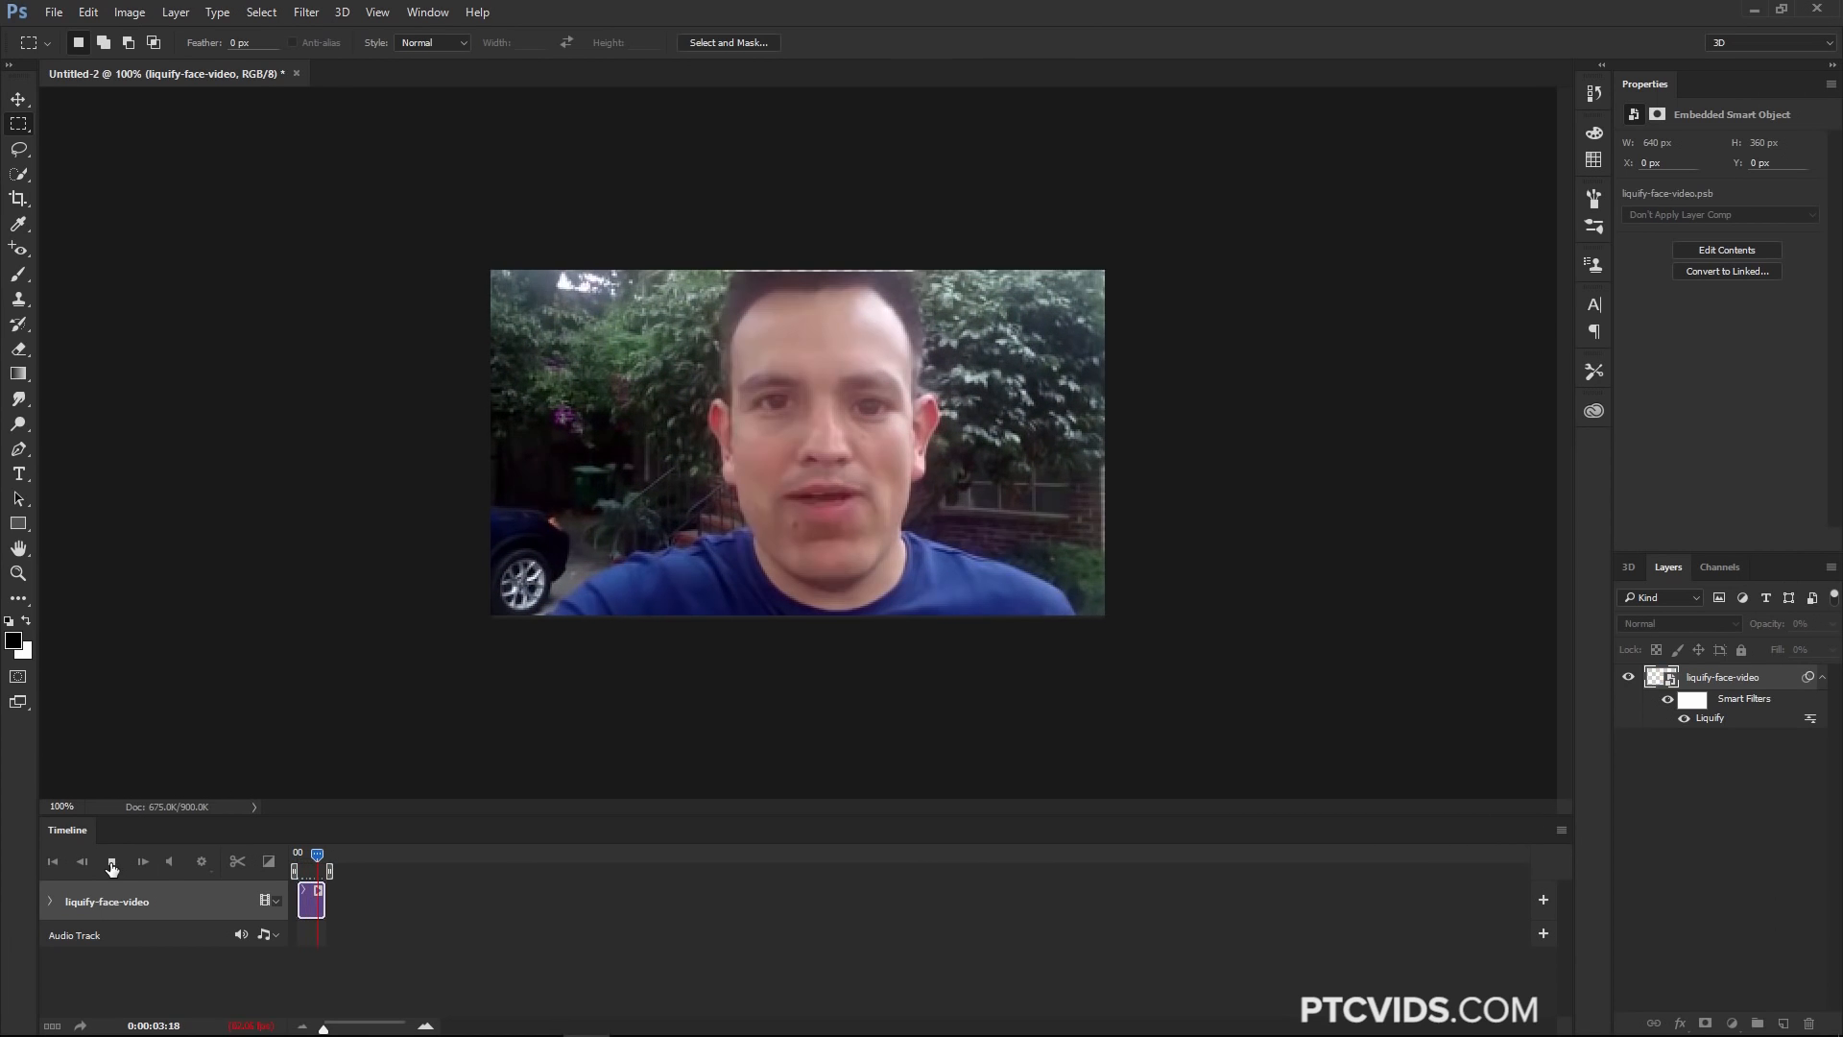
click(112, 863)
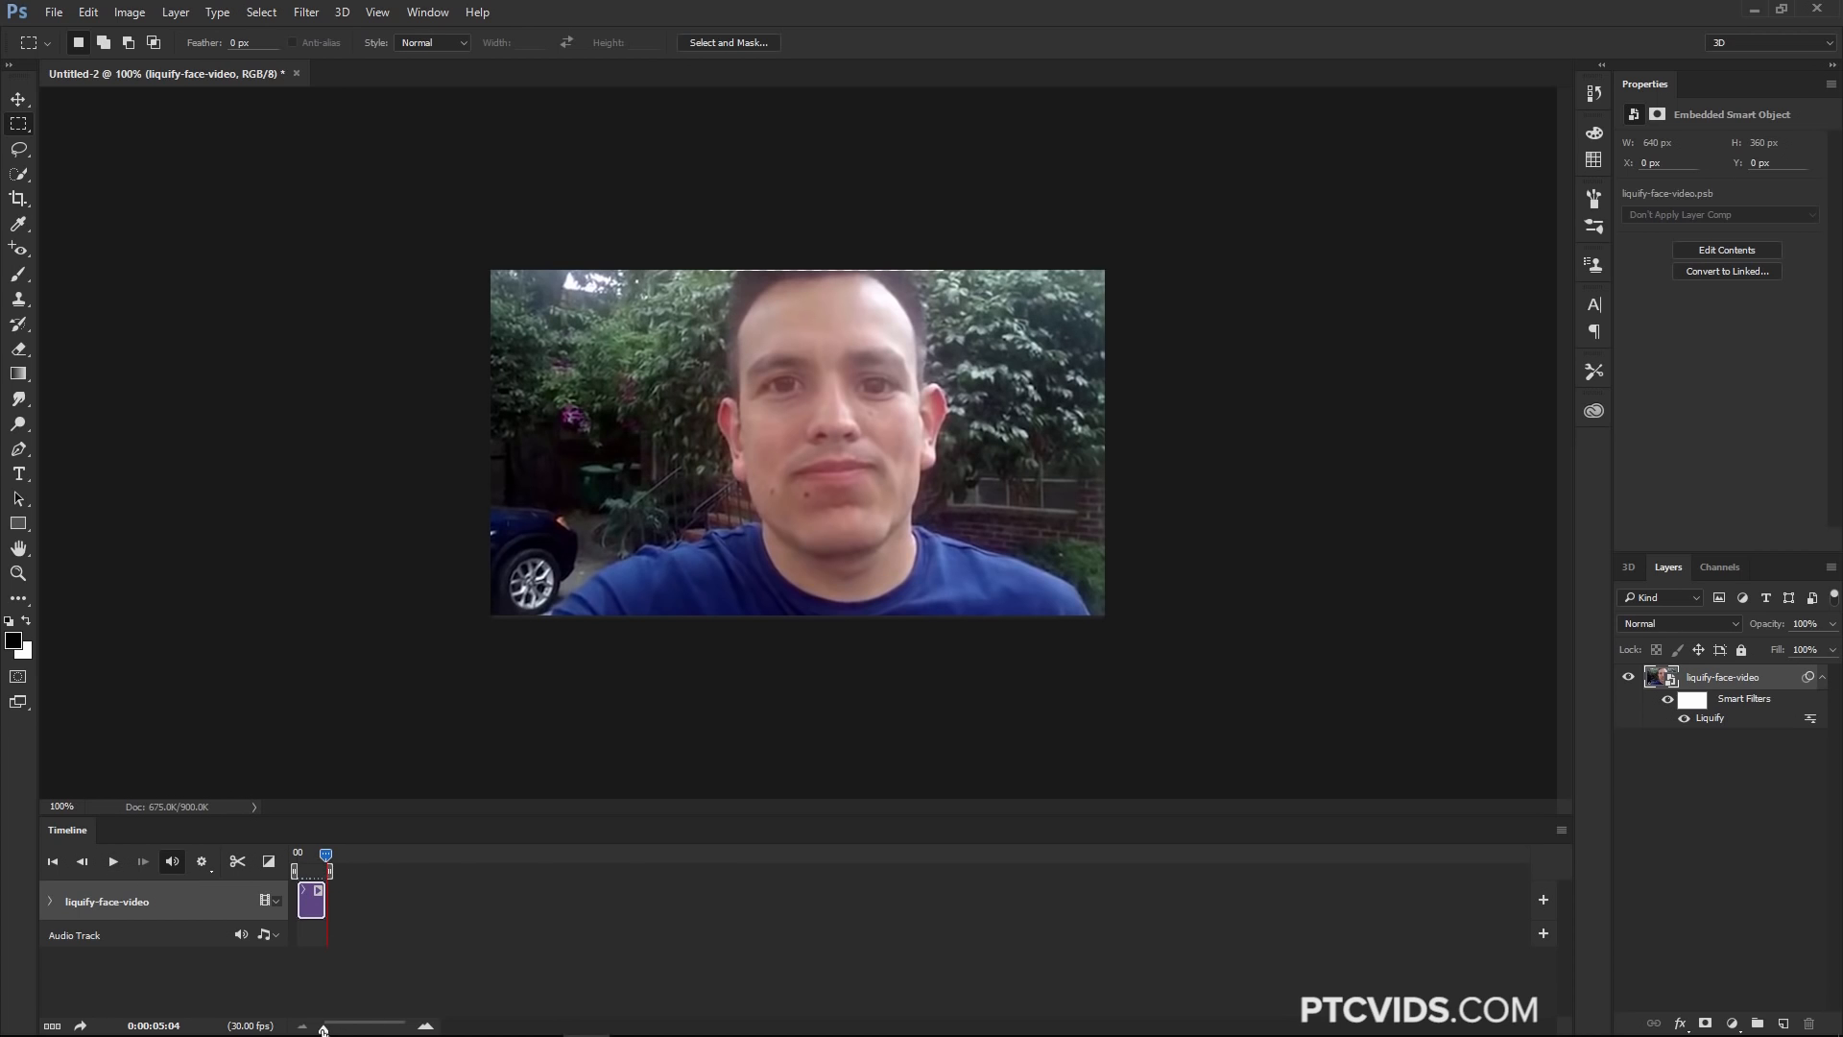
drag(324, 1029, 349, 1029)
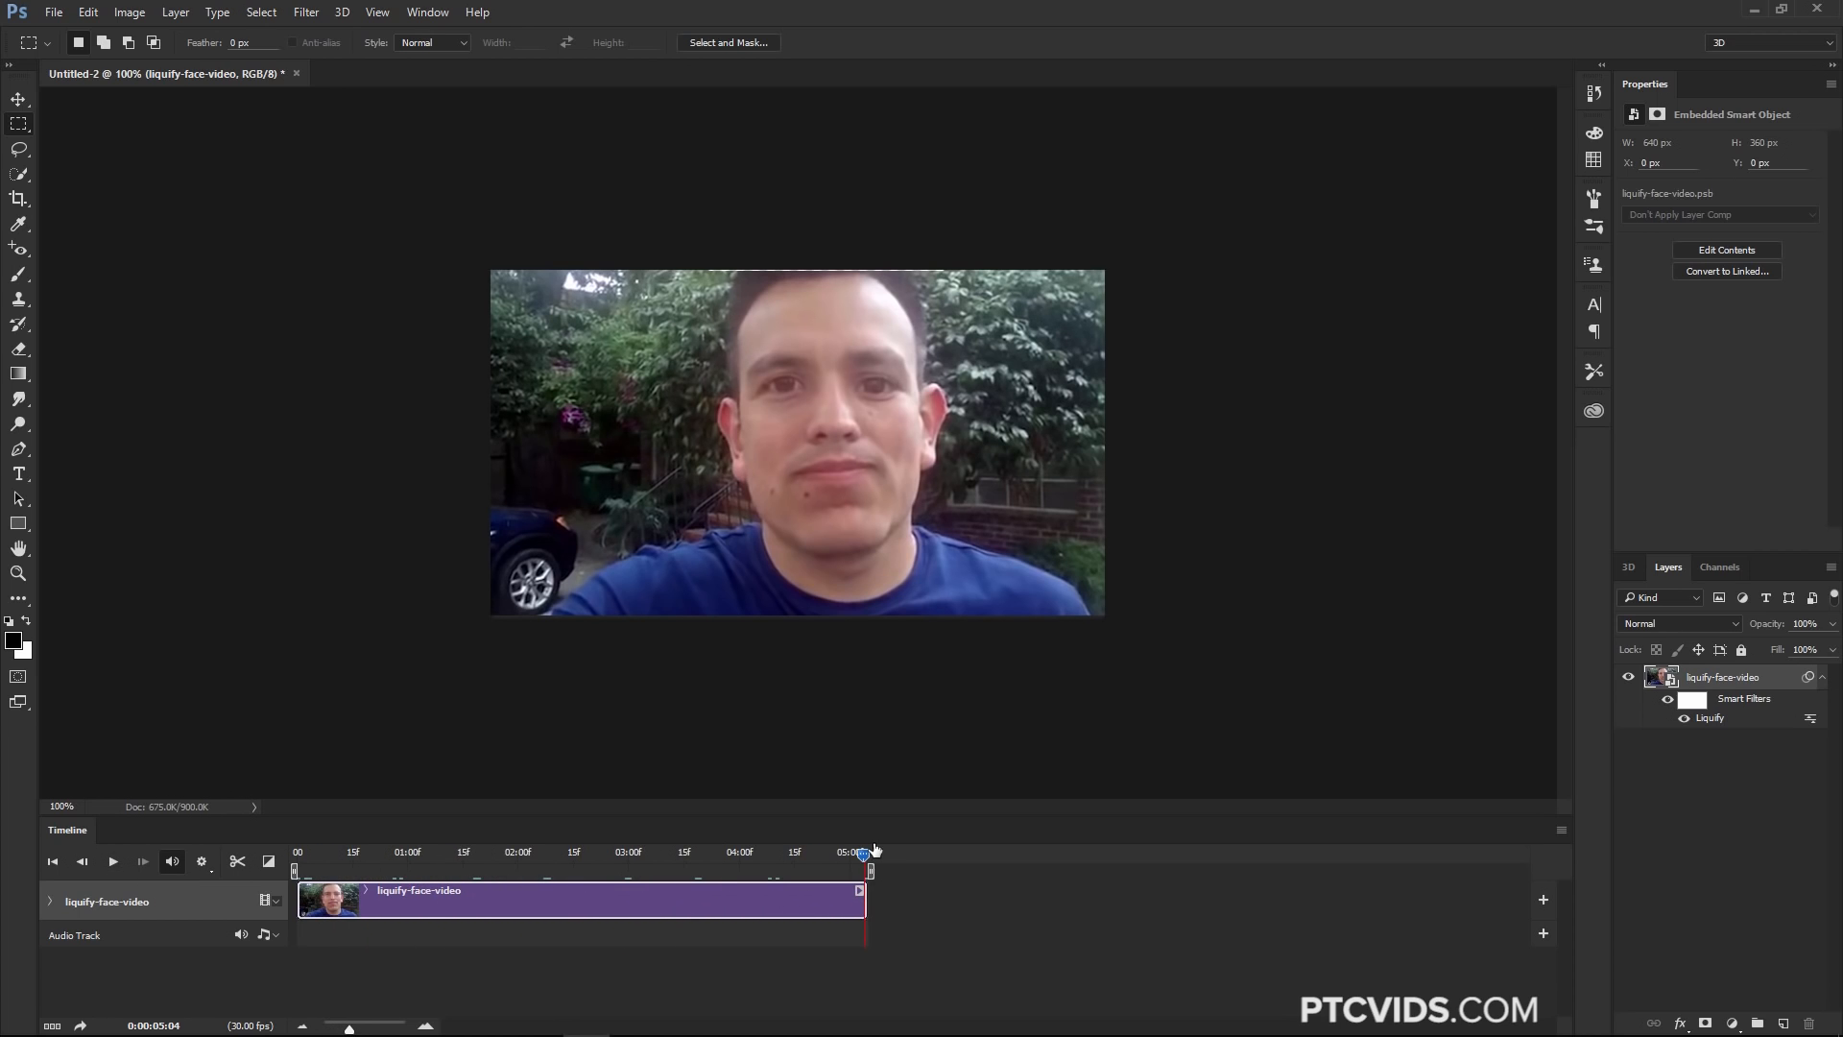
drag(862, 854, 514, 862)
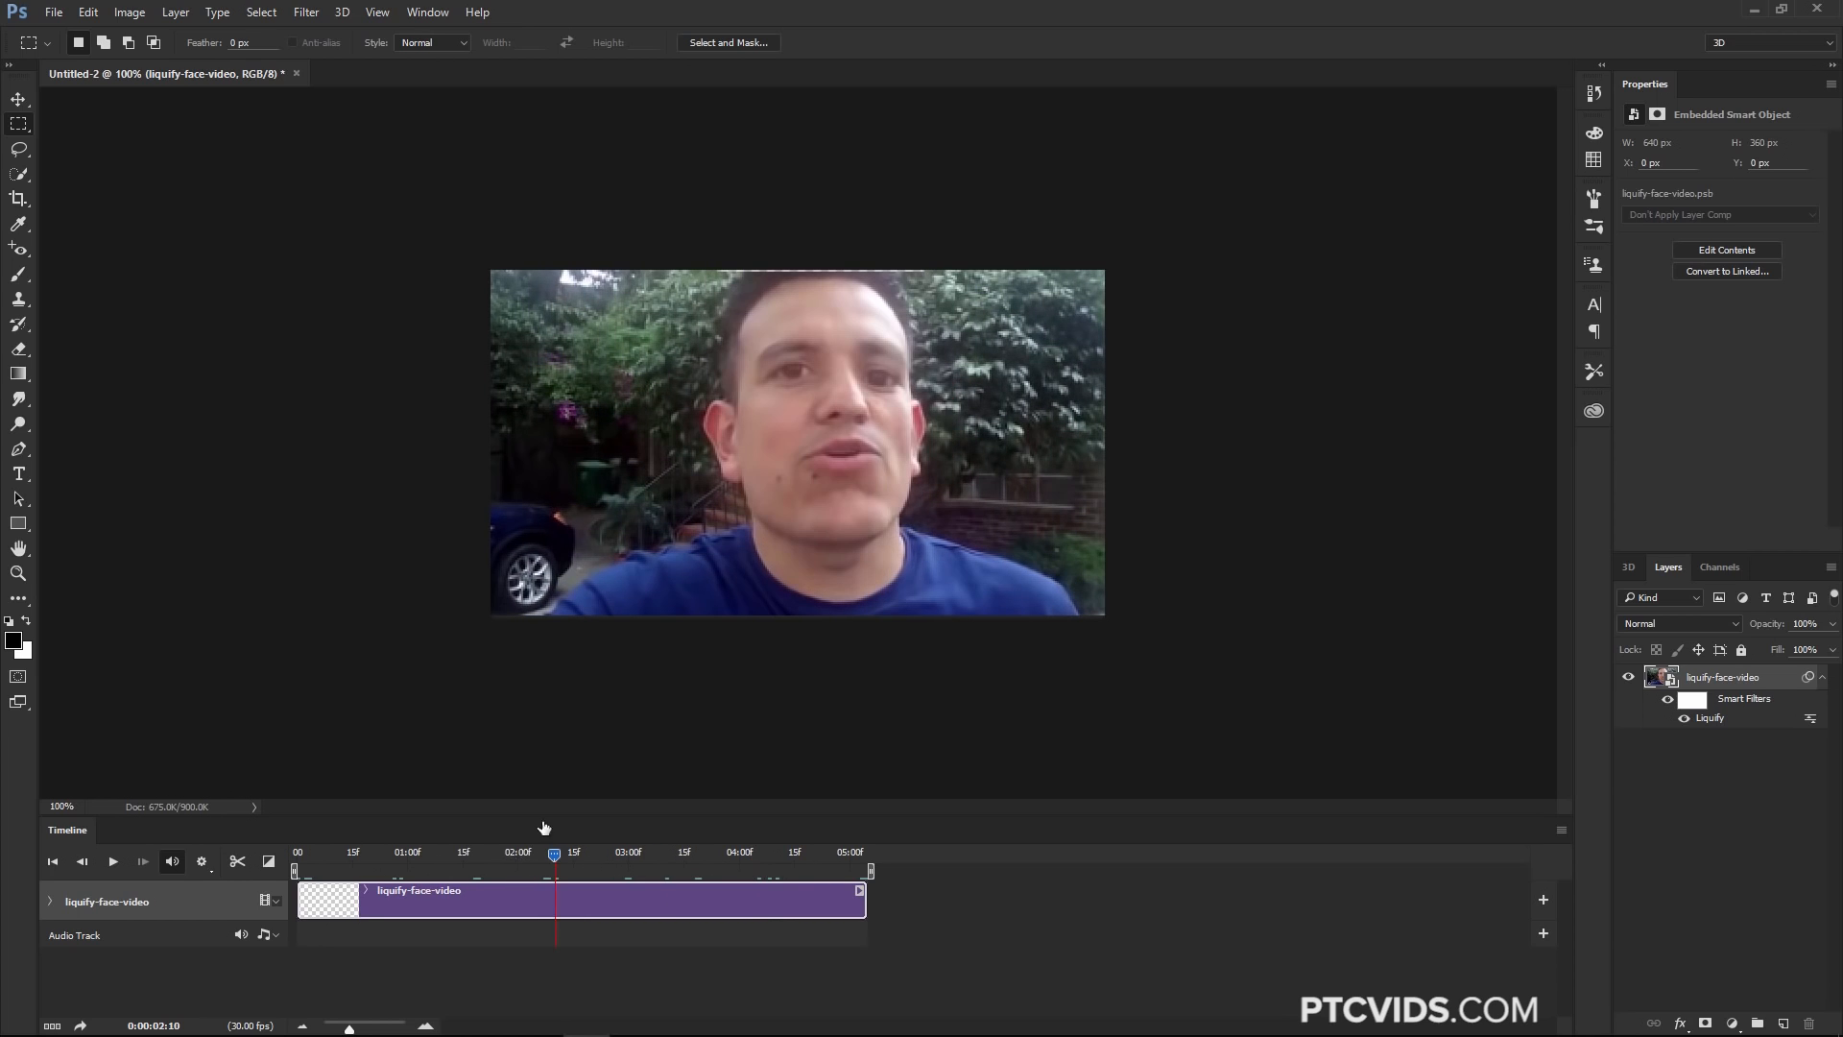
Hide the Liquify smart filter and play the video from the start for comparison
click(1670, 702)
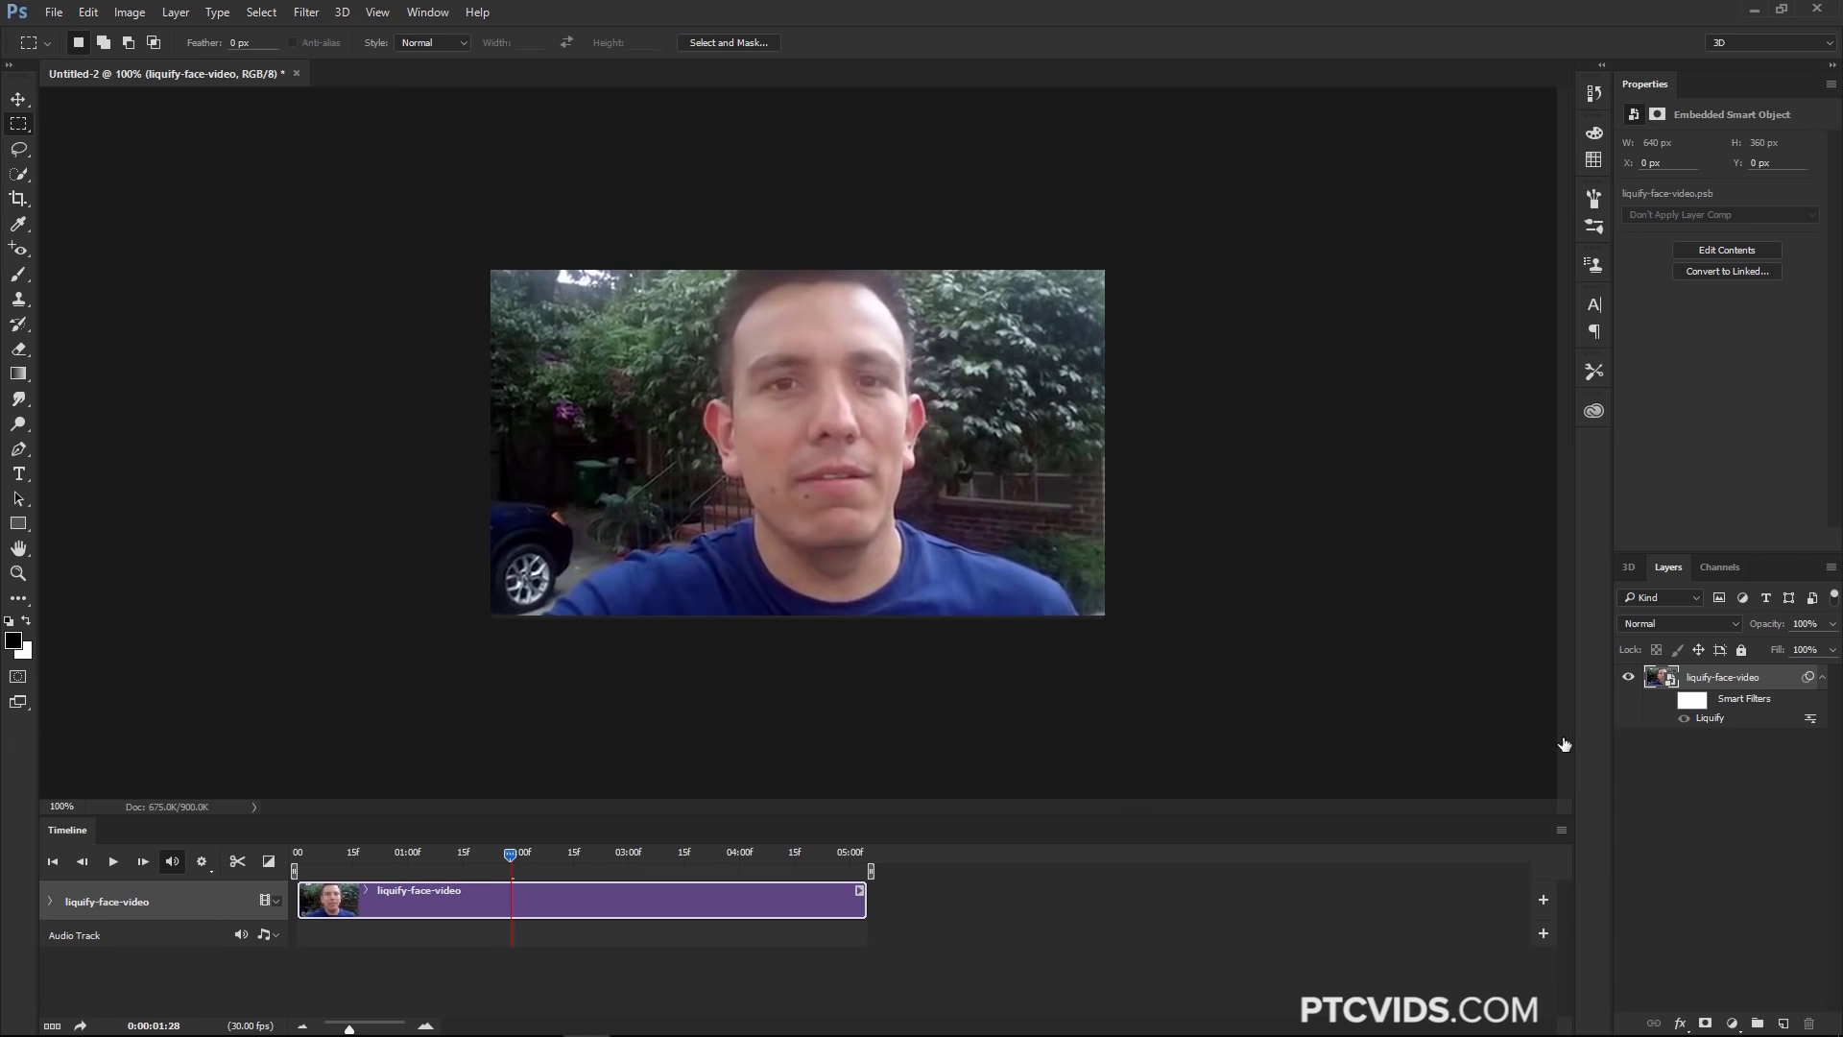
drag(482, 862, 293, 869)
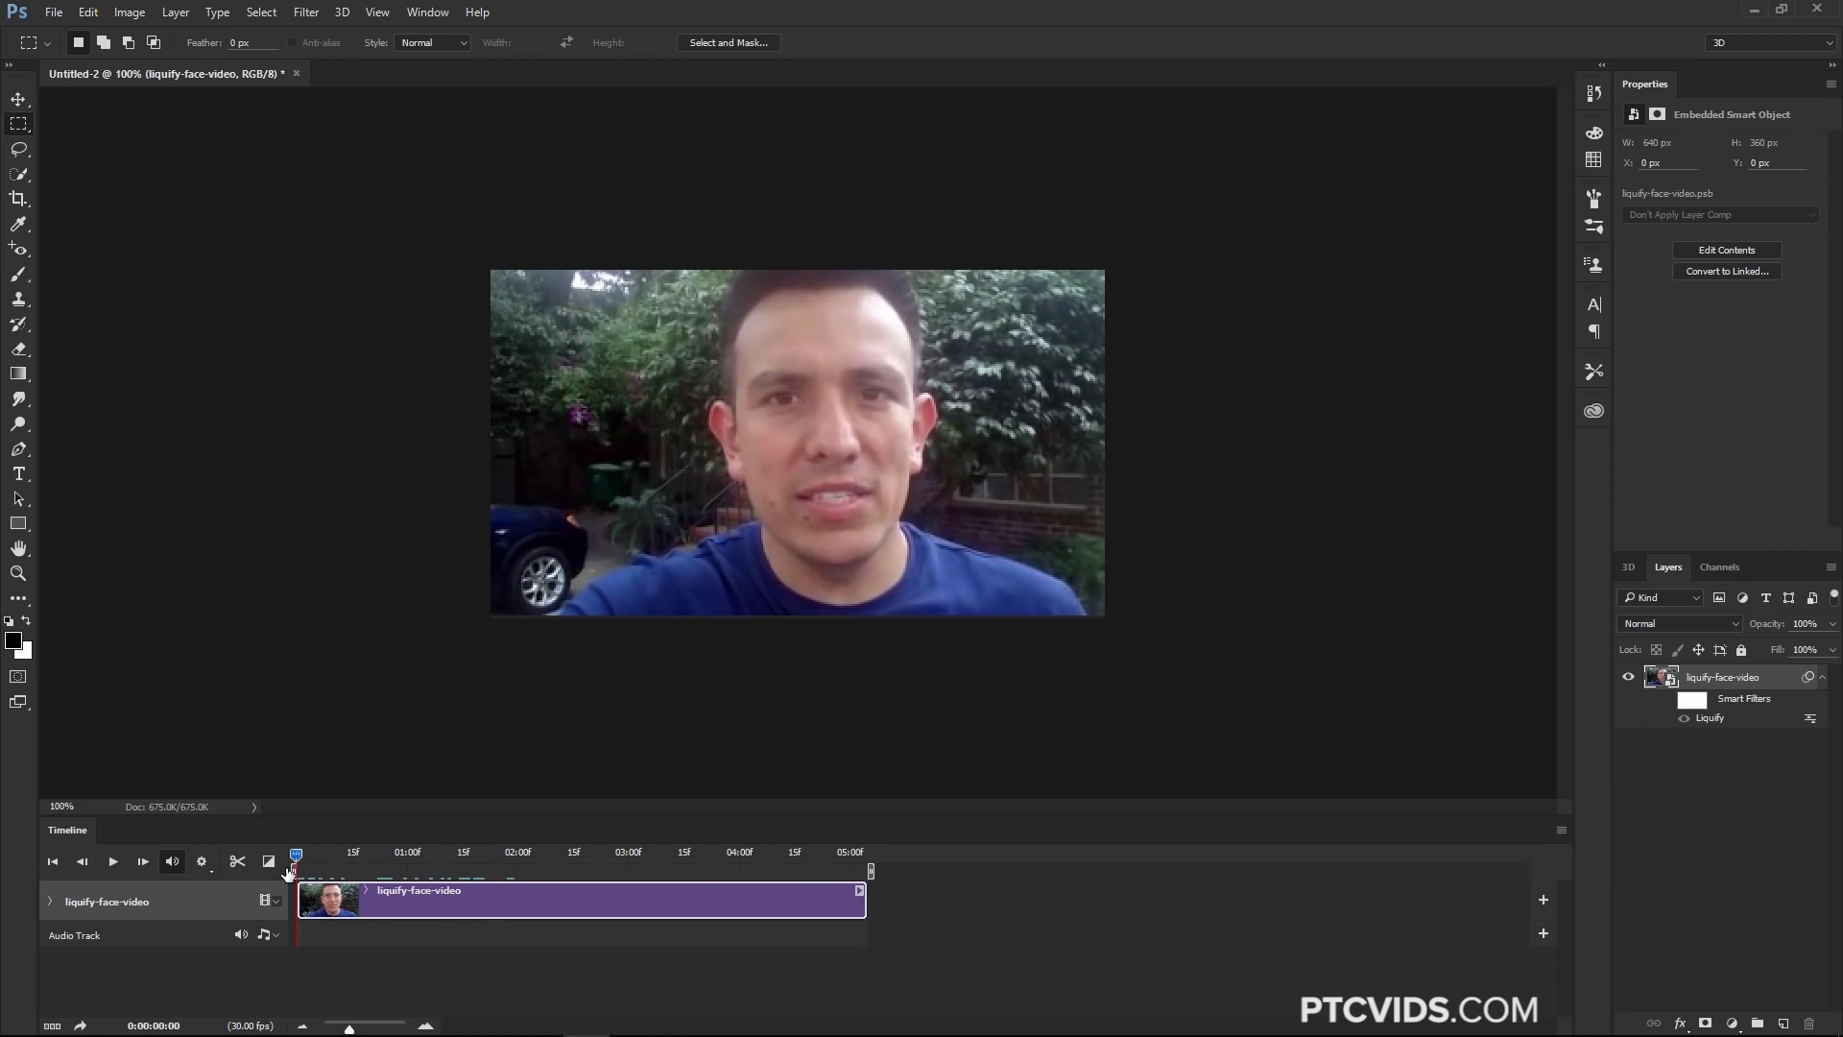
click(111, 867)
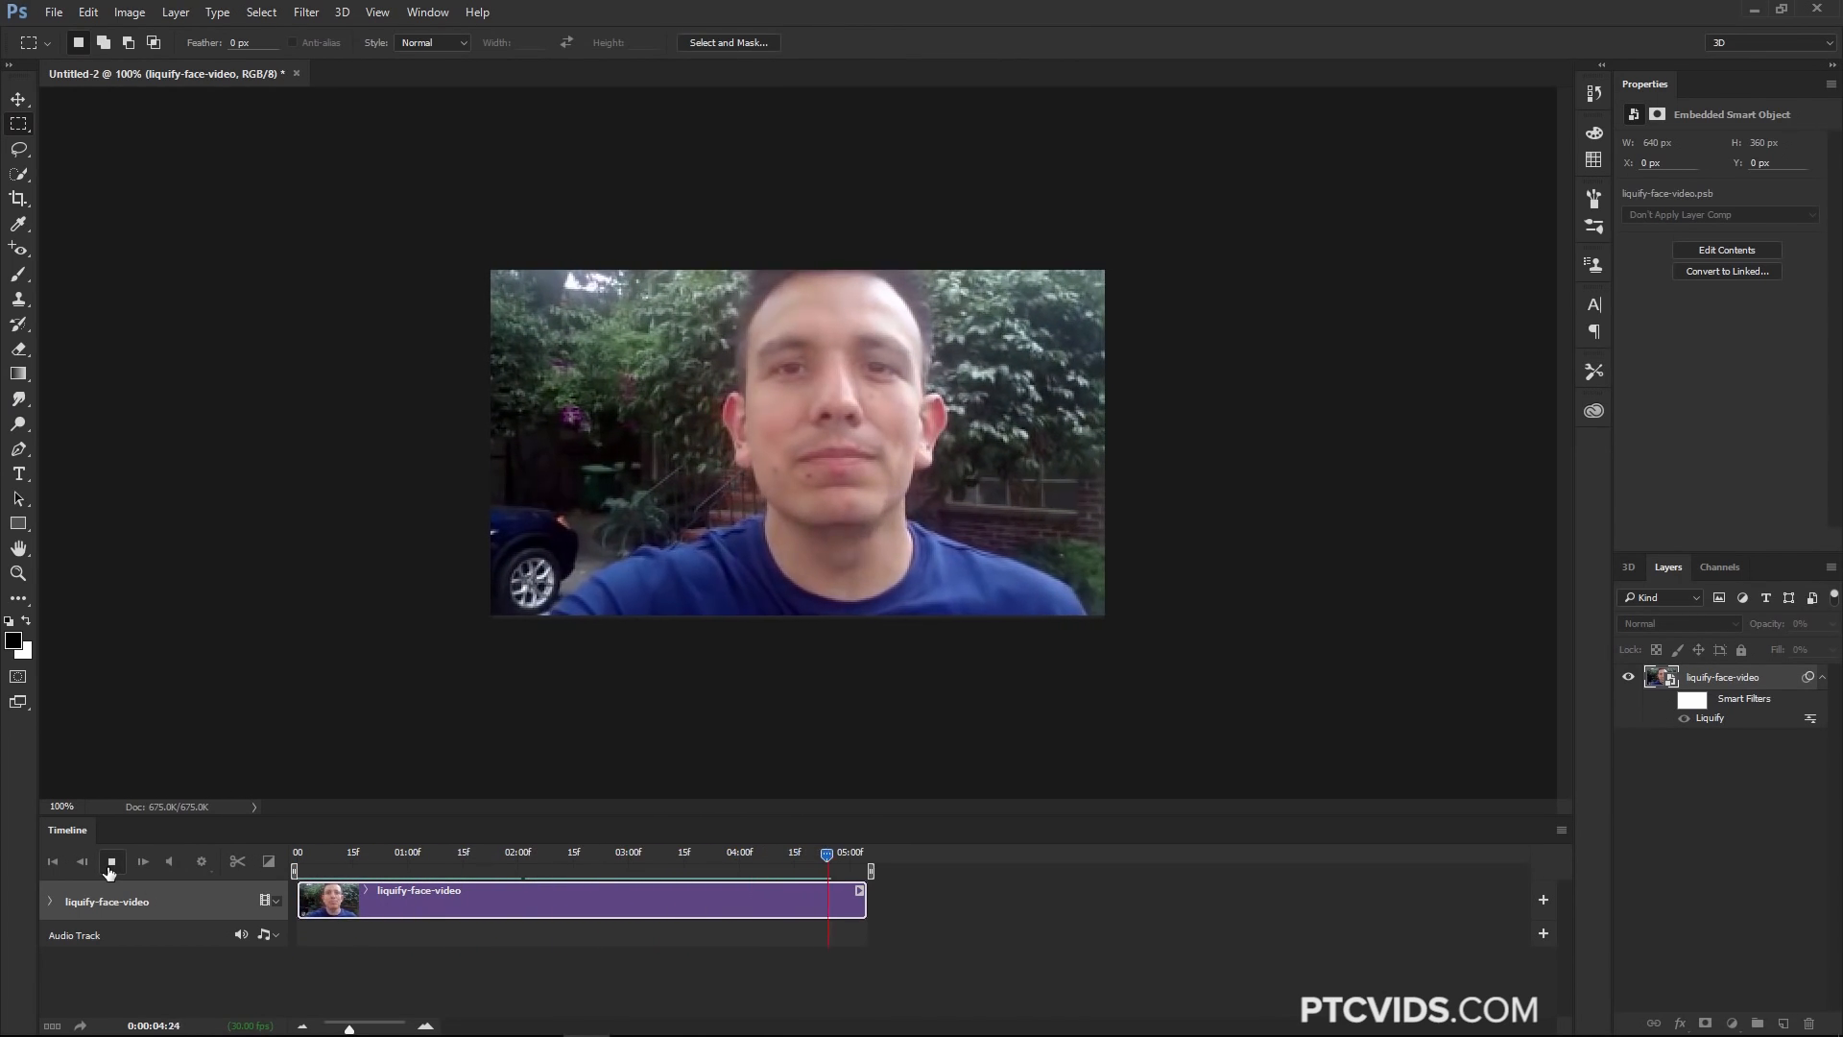
click(110, 871)
Re-enable the Liquify smart filter and scrub the playhead to preview the effect
click(1667, 700)
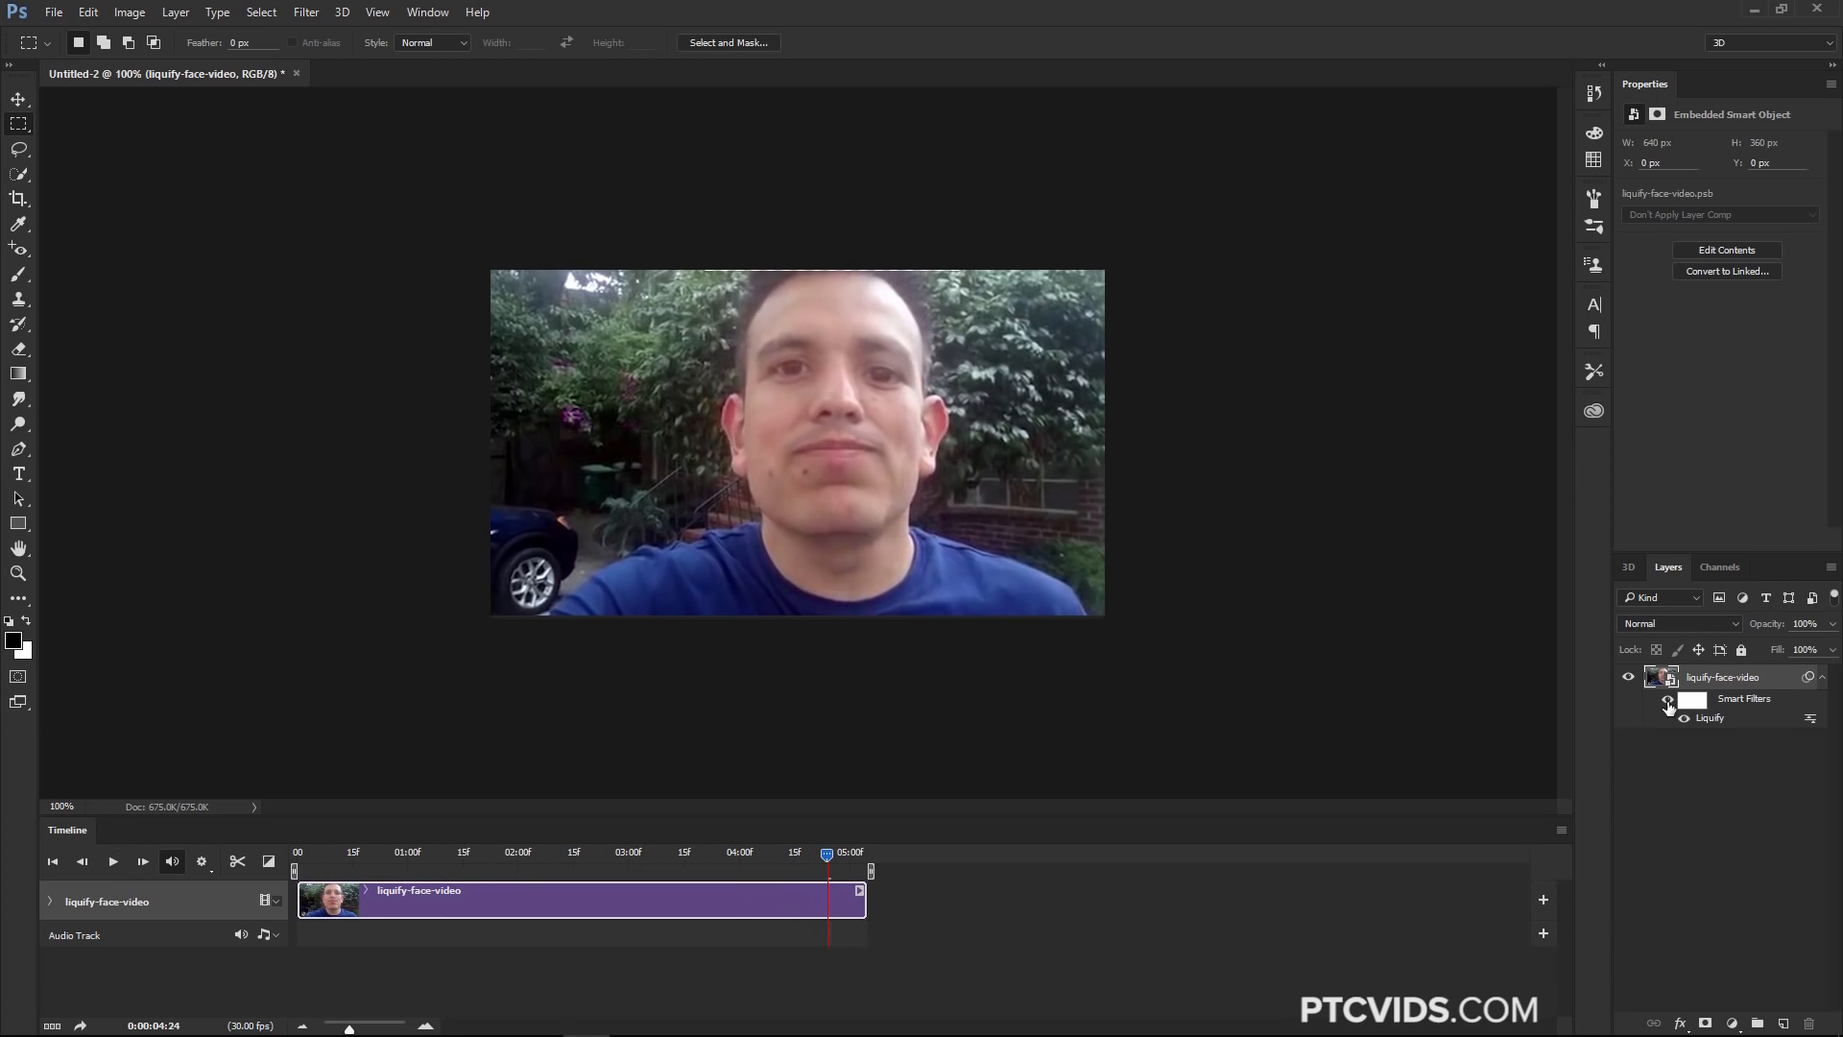
drag(854, 857, 745, 858)
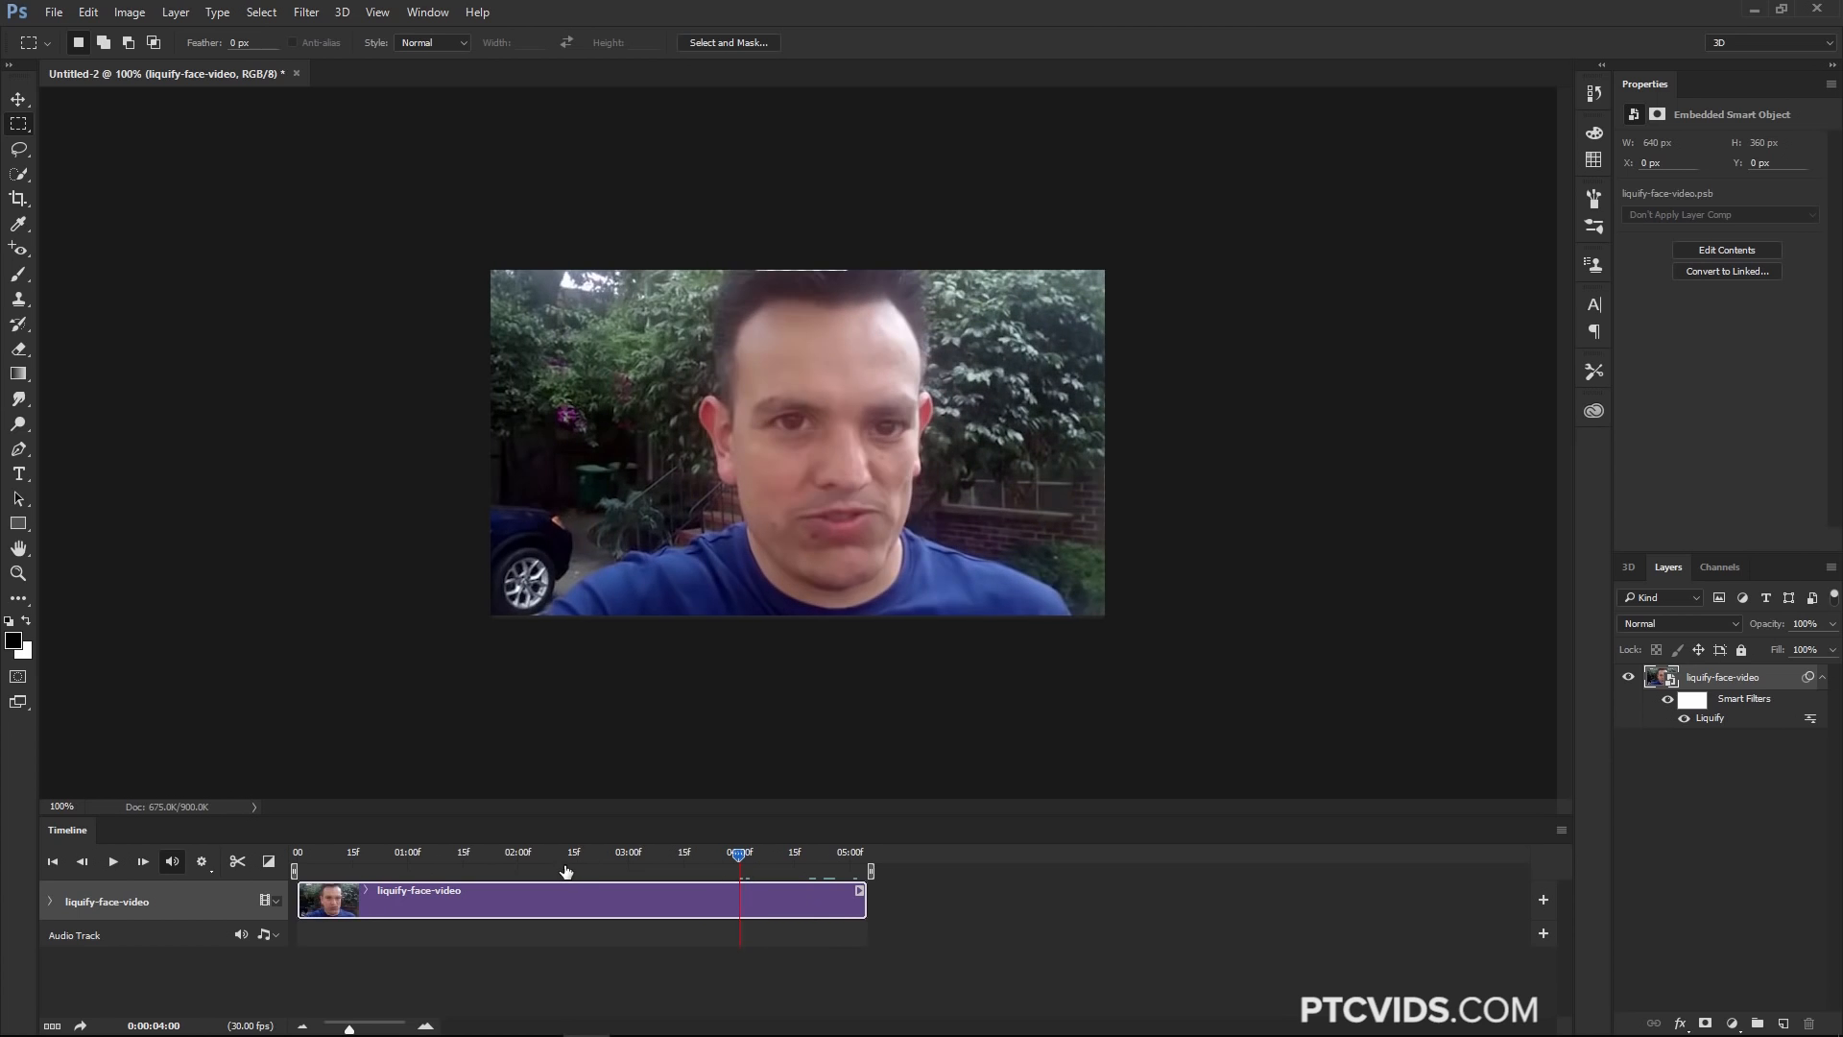
Return the playhead near the start of the clip and close the Timeline panel
click(516, 857)
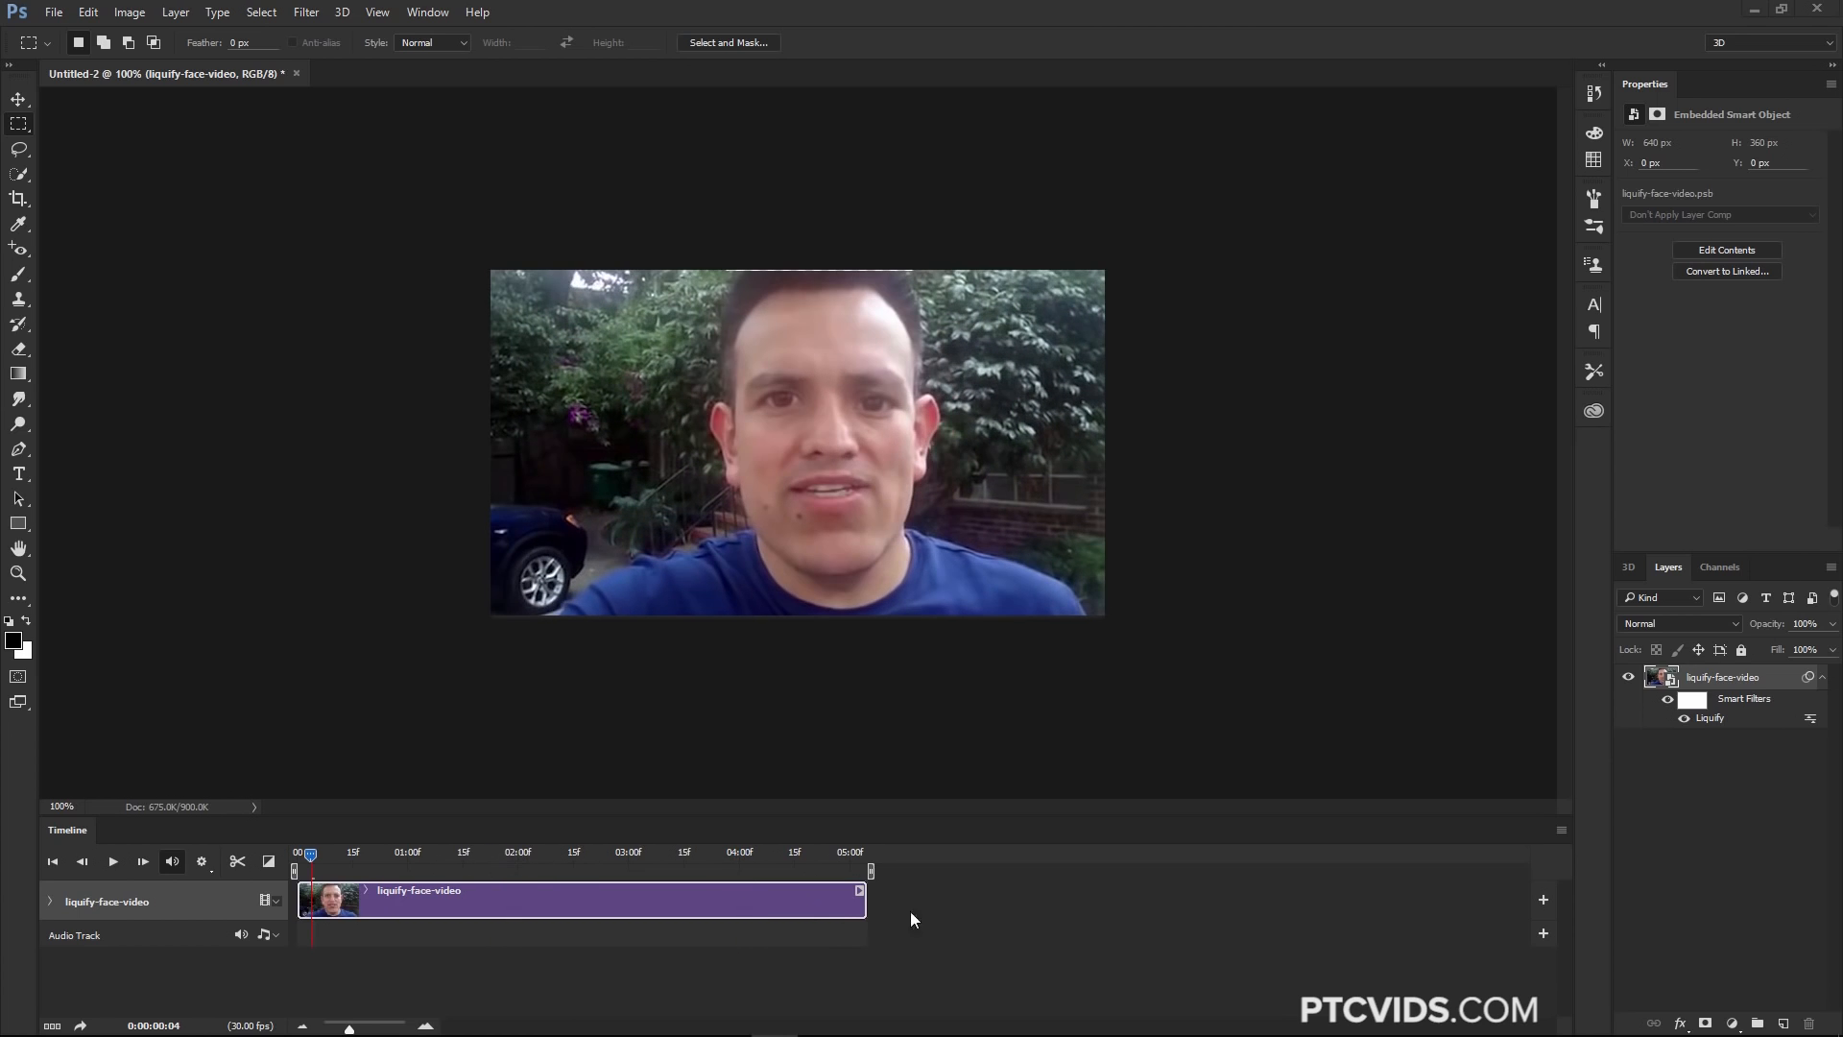
click(1562, 833)
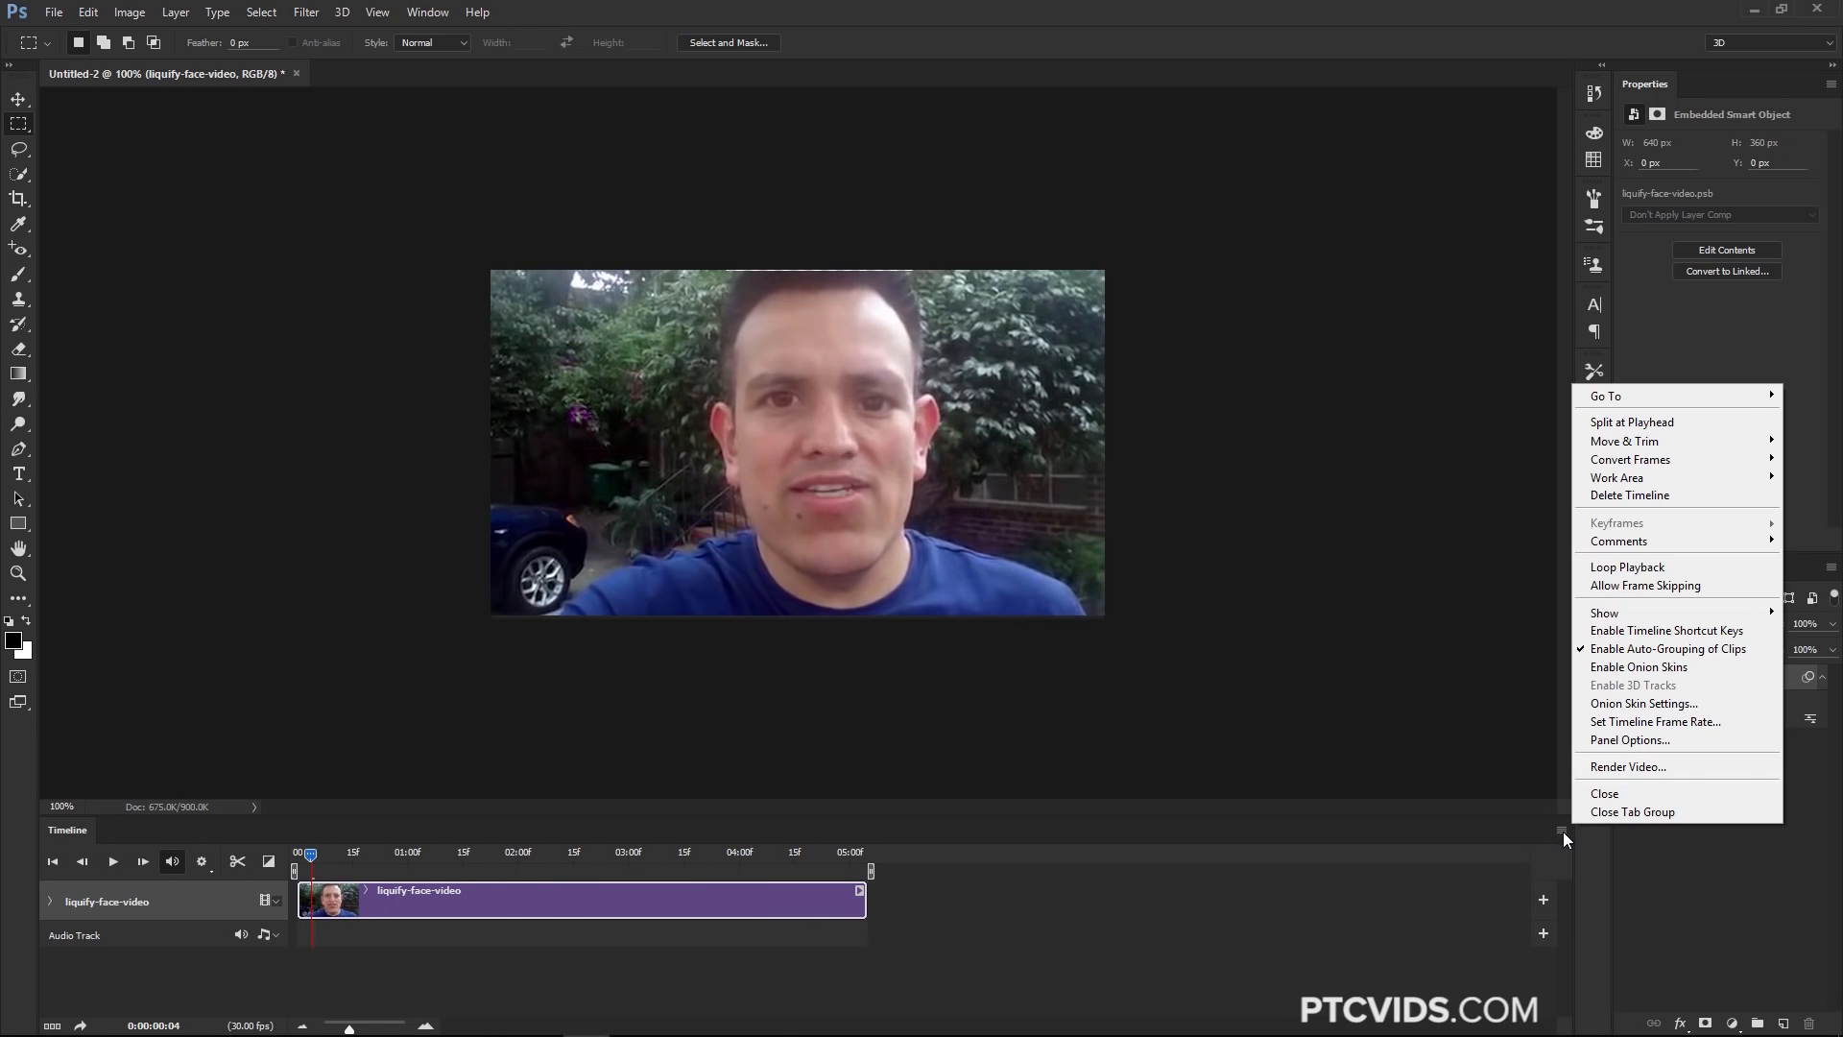
click(1638, 766)
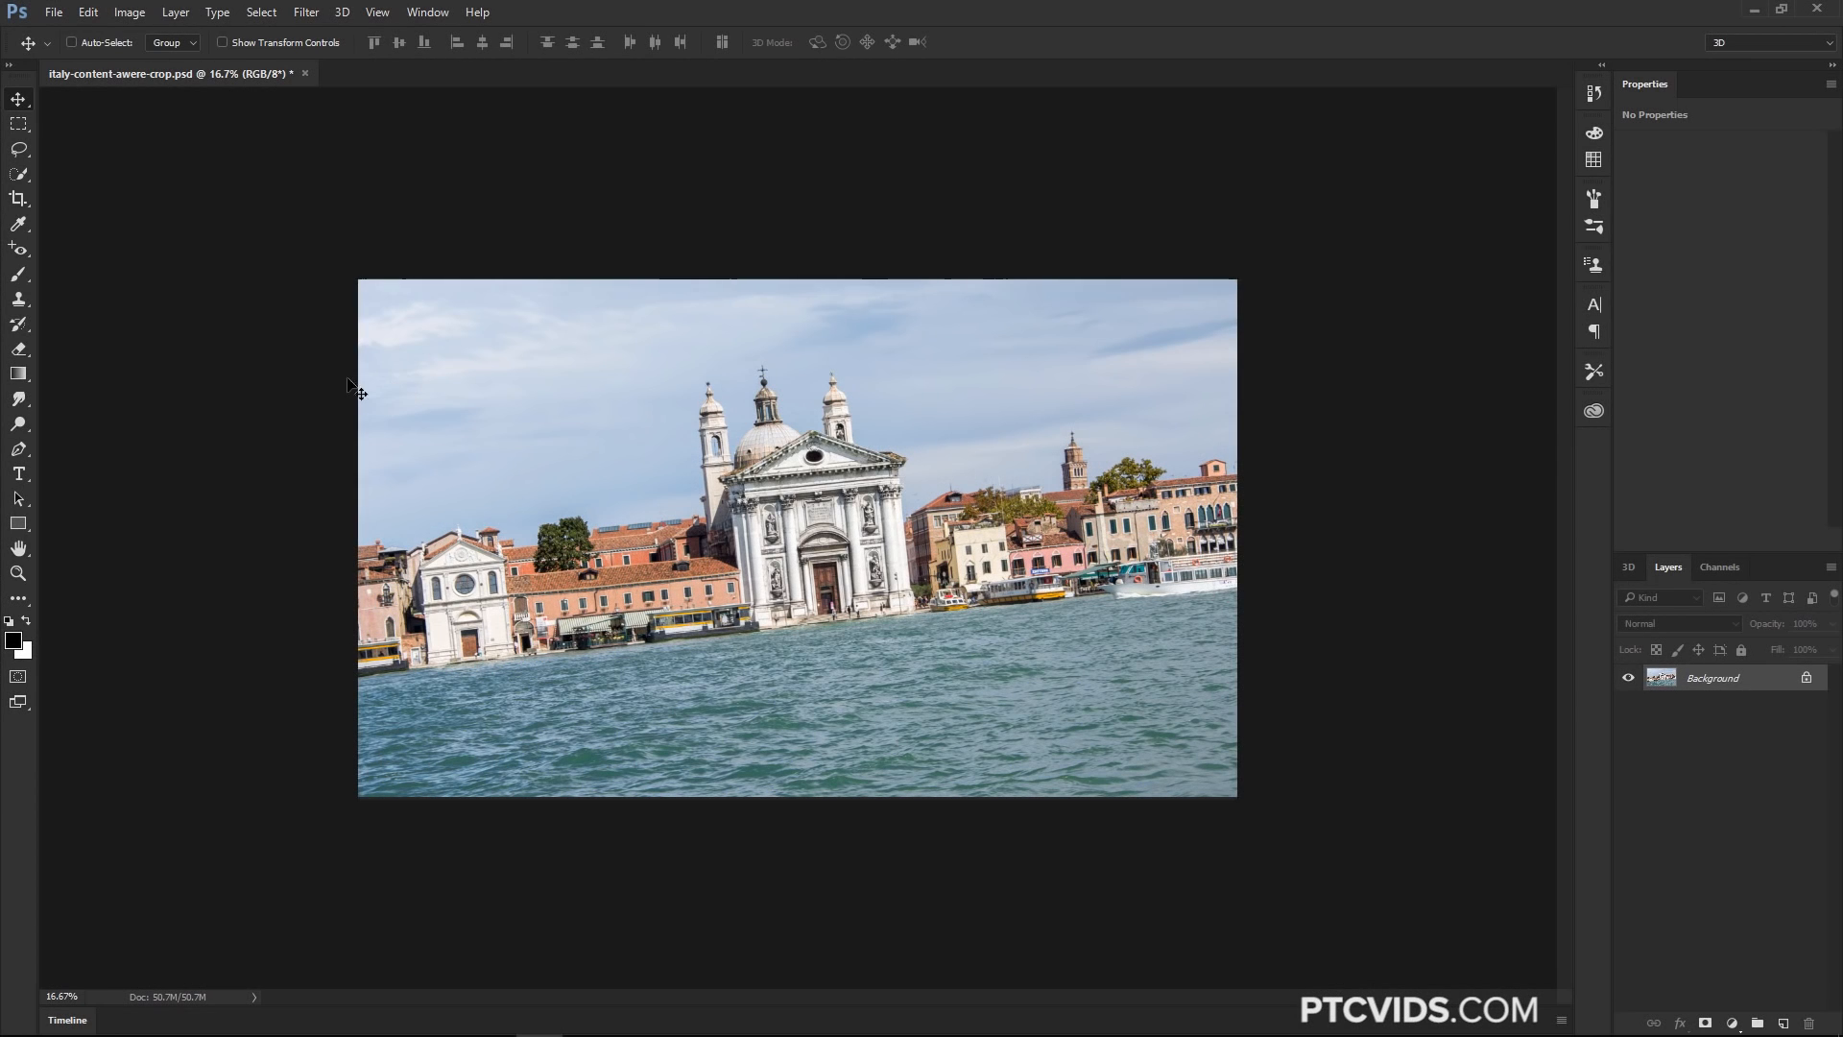
Try straightening the Venice photo along the waterline with the Crop tool, commit it, and undo the crop
click(16, 205)
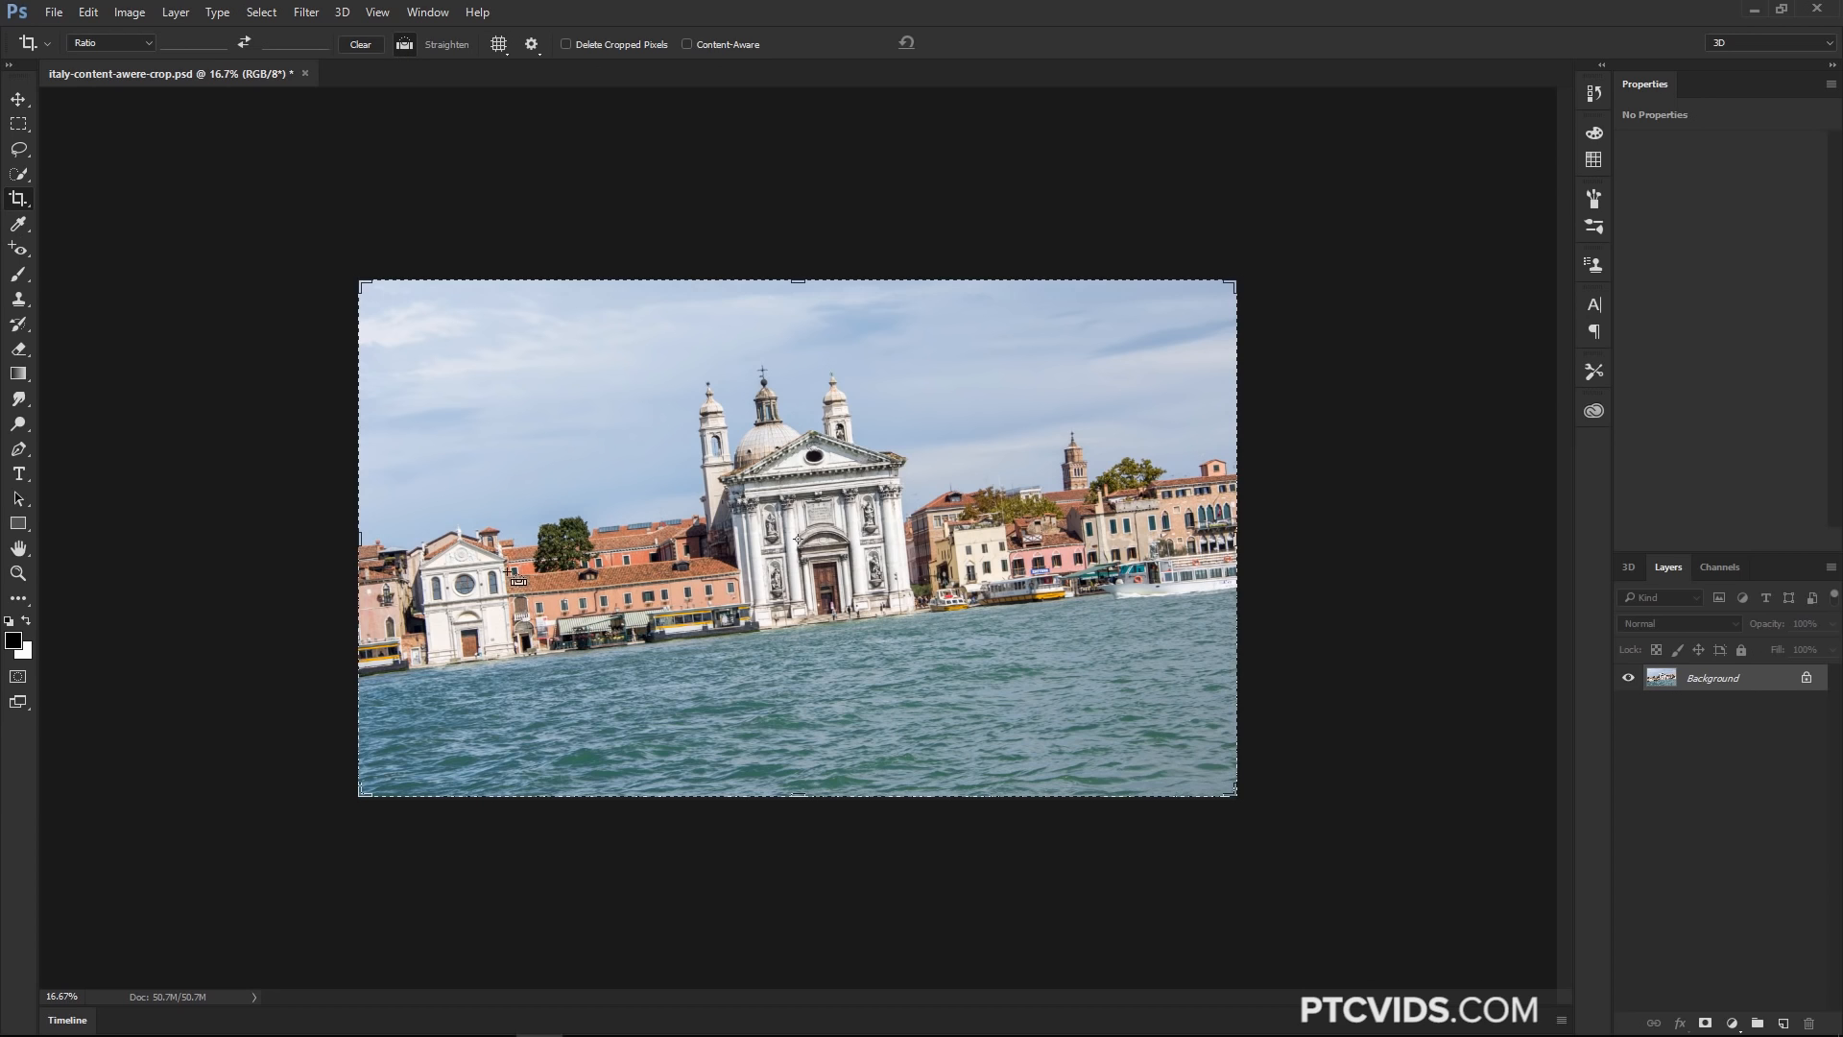
drag(398, 672, 1193, 587)
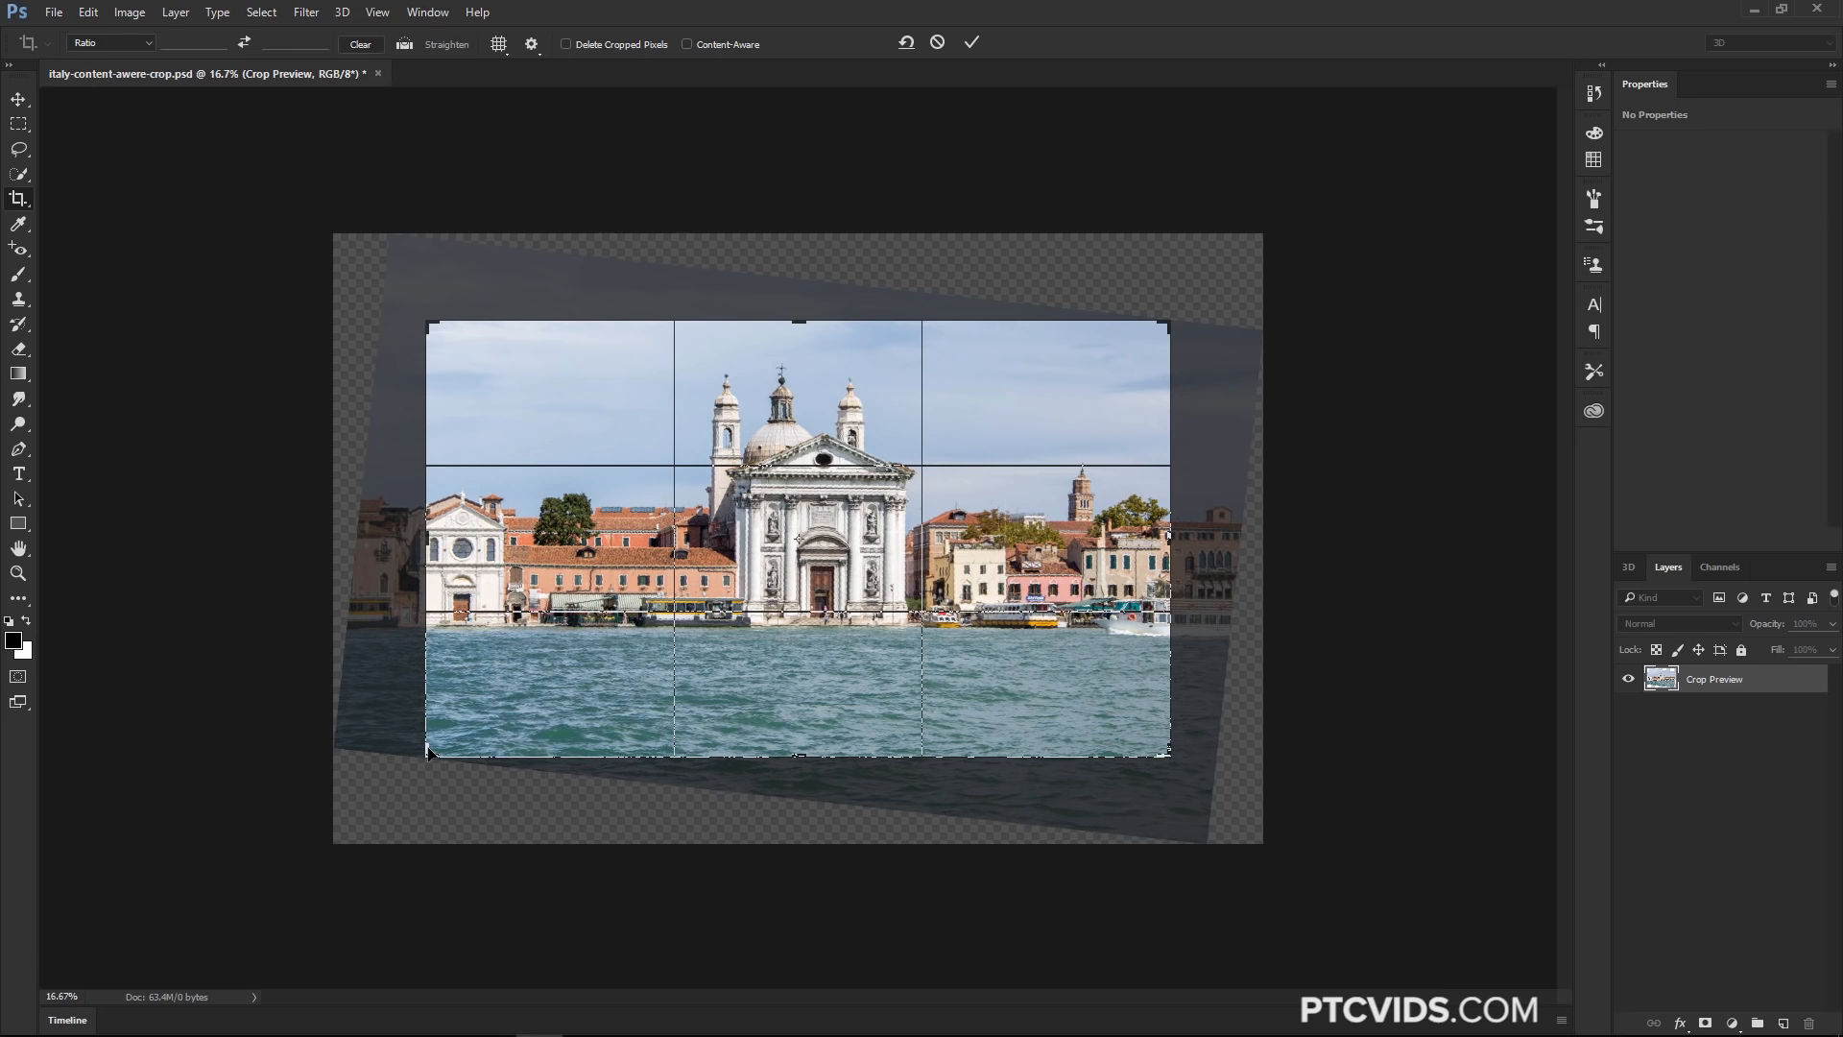
mouse_move(817, 332)
mouse_down()
mouse_move(797, 315)
mouse_move(835, 245)
mouse_move(797, 319)
mouse_up()
click(973, 44)
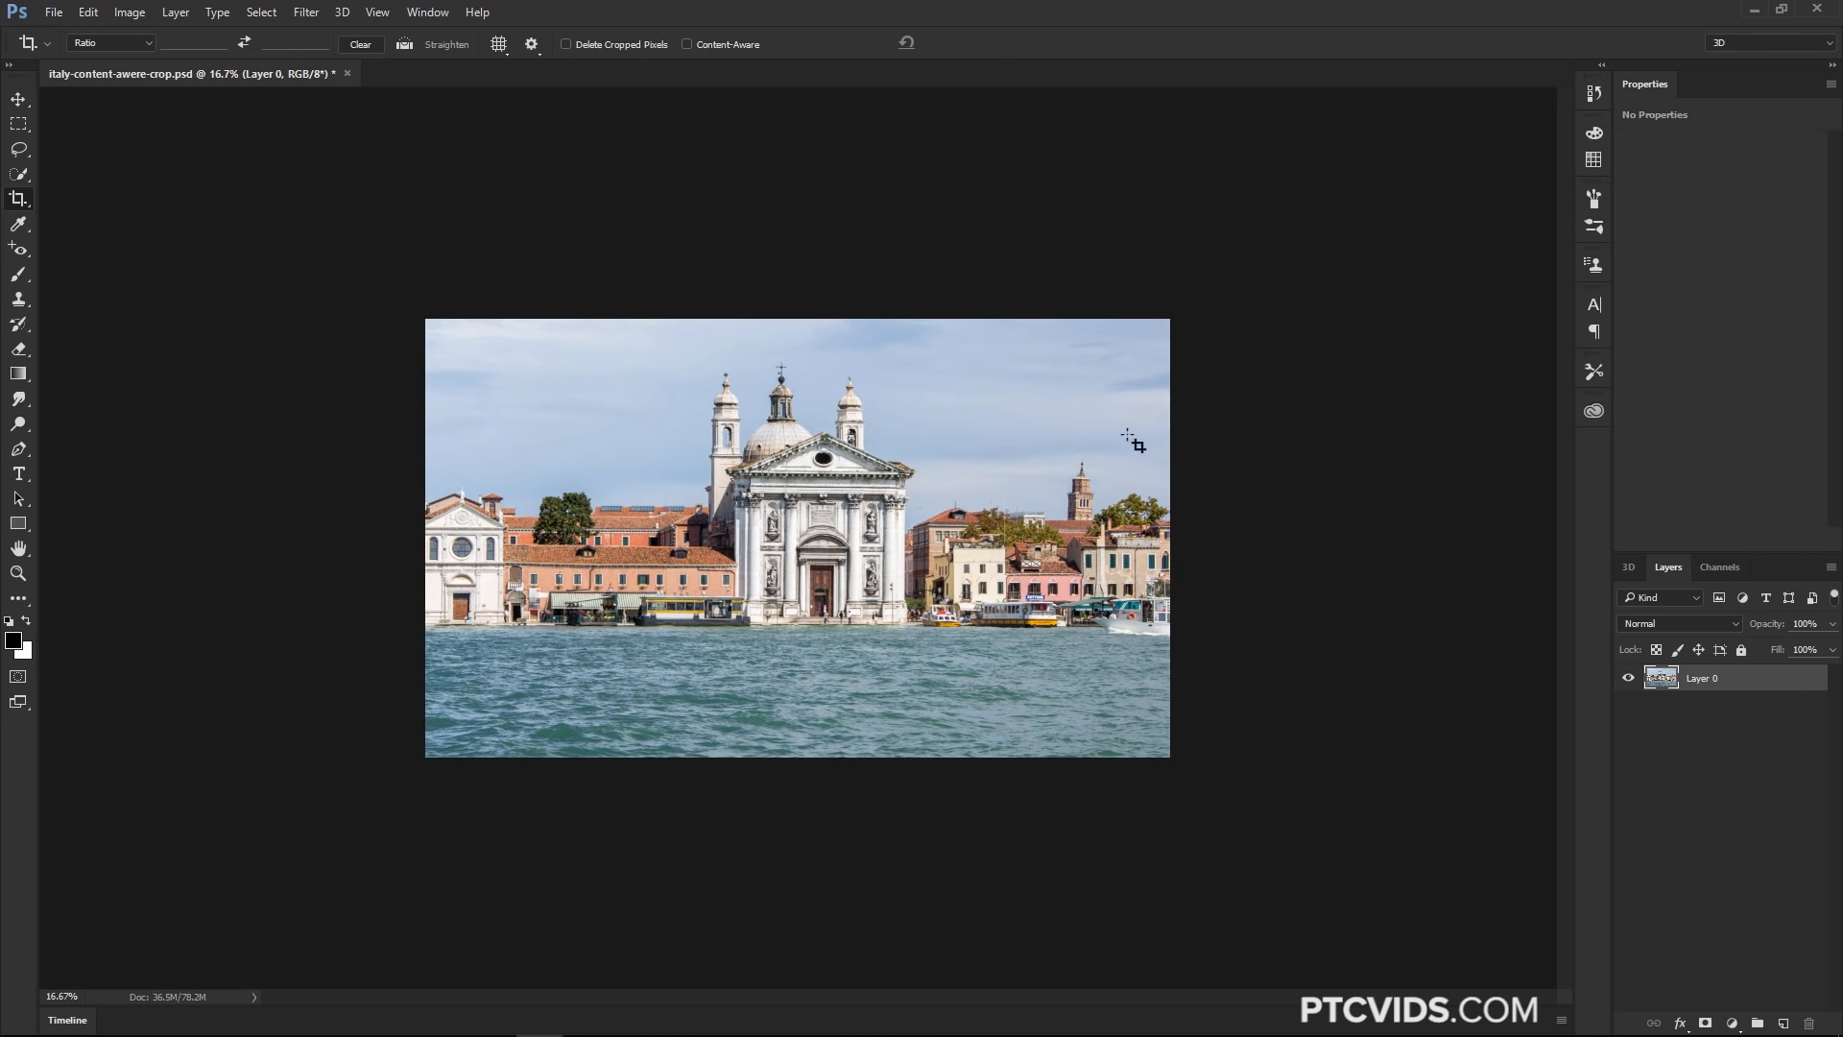
key(ctrl+z)
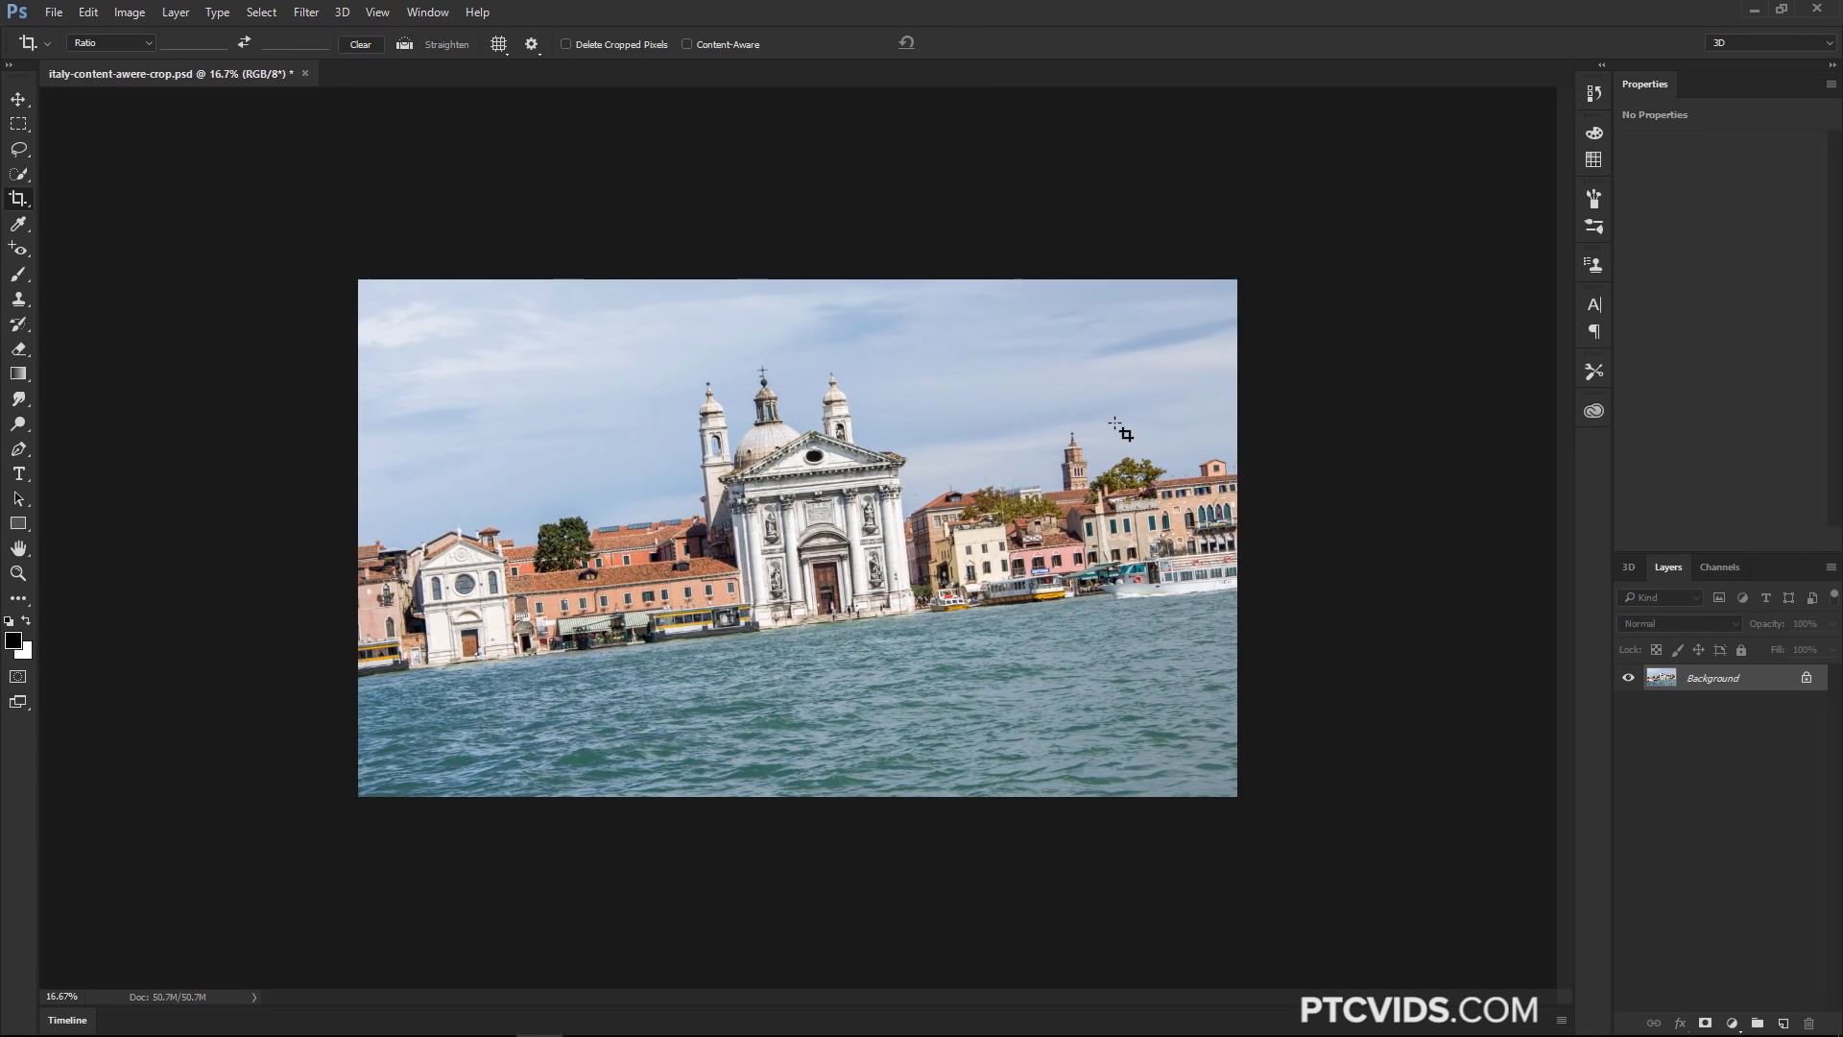
Enable Content-Aware, straighten the photo along the waterline with the Crop tool, and commit the crop
click(686, 44)
drag(418, 669, 1154, 595)
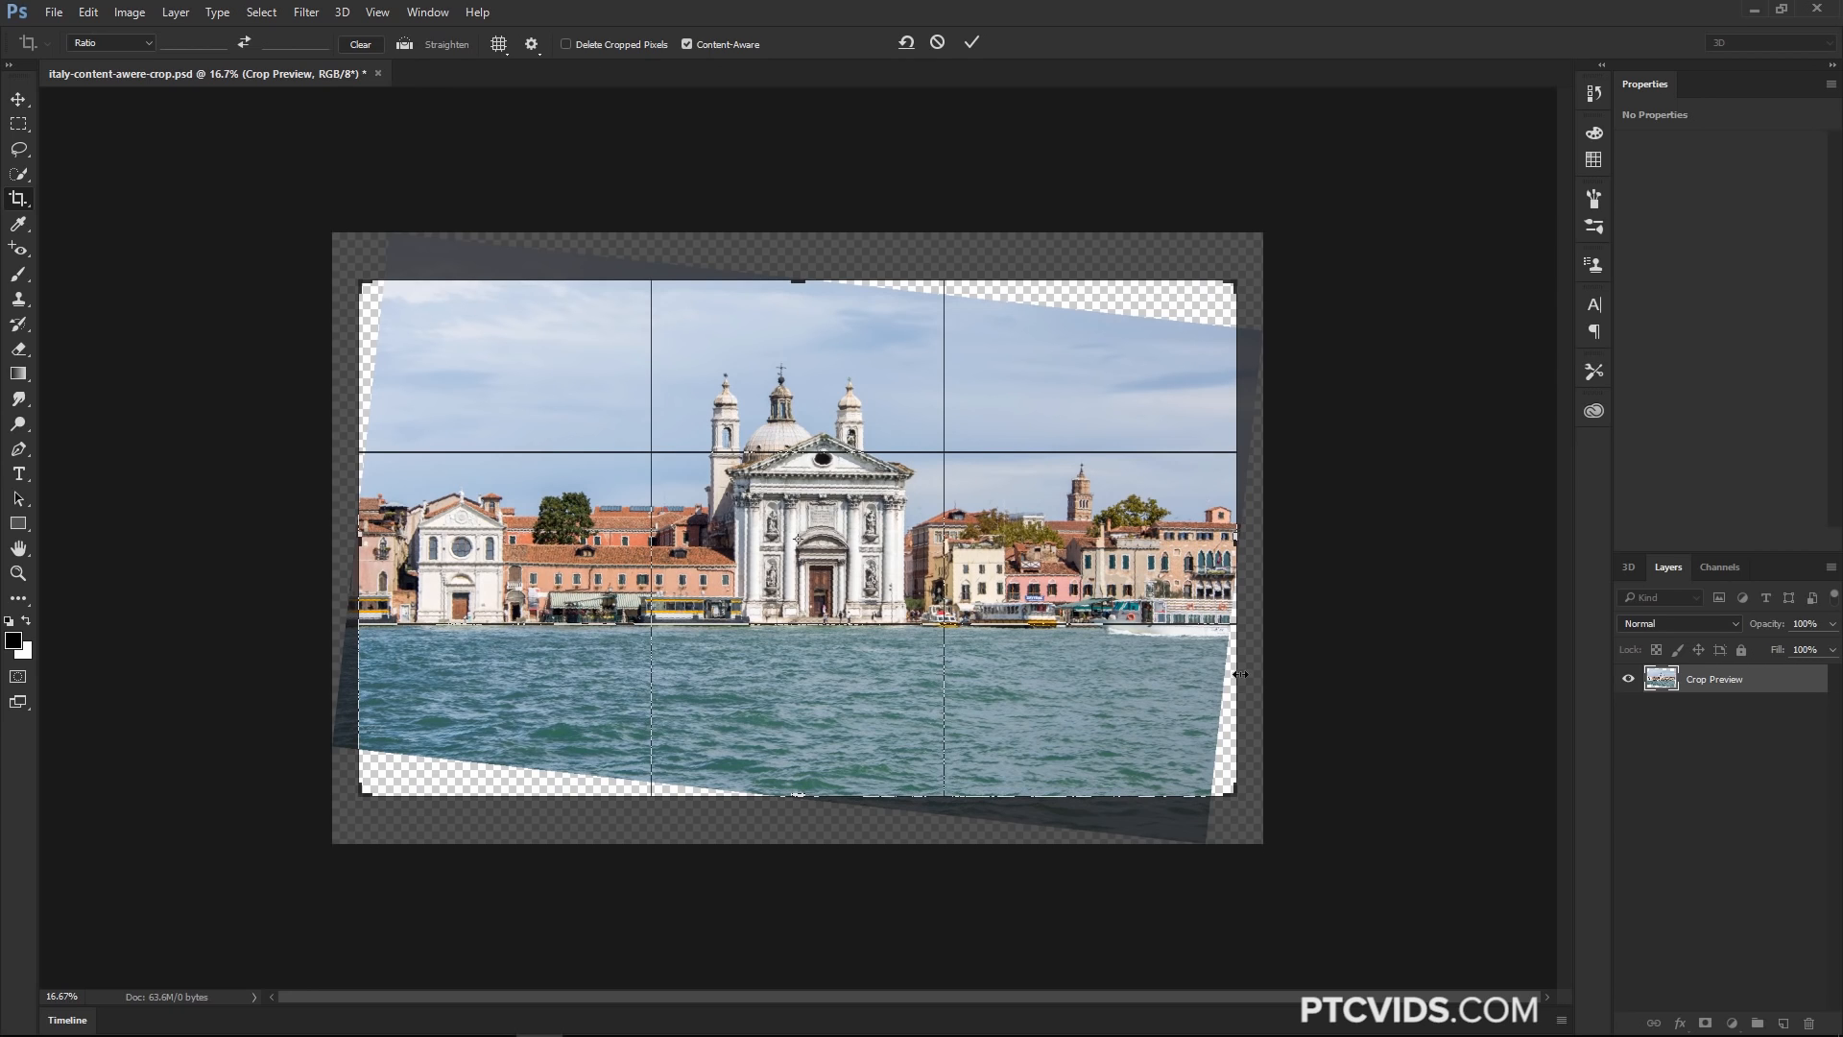
click(968, 42)
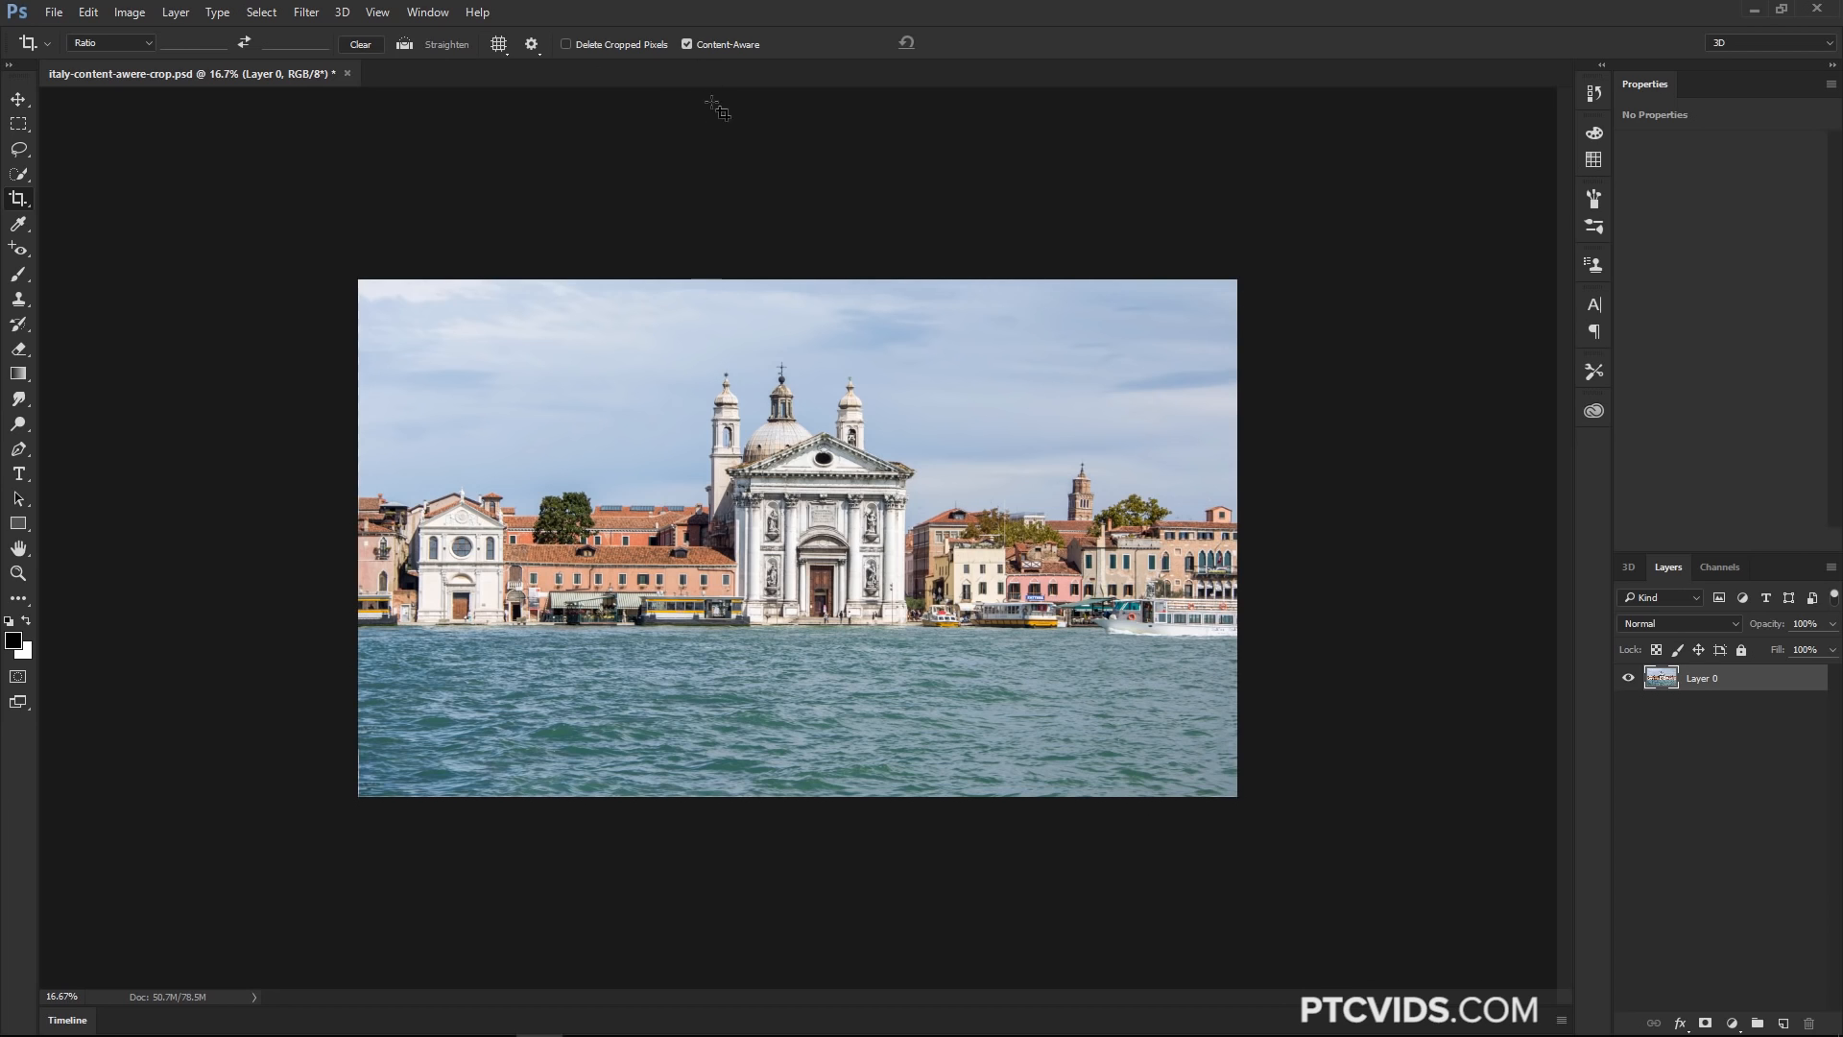
Extend the canvas upward by pulling the crop's top edge above the image and commit with Content-Aware fill
click(19, 201)
drag(801, 279, 807, 236)
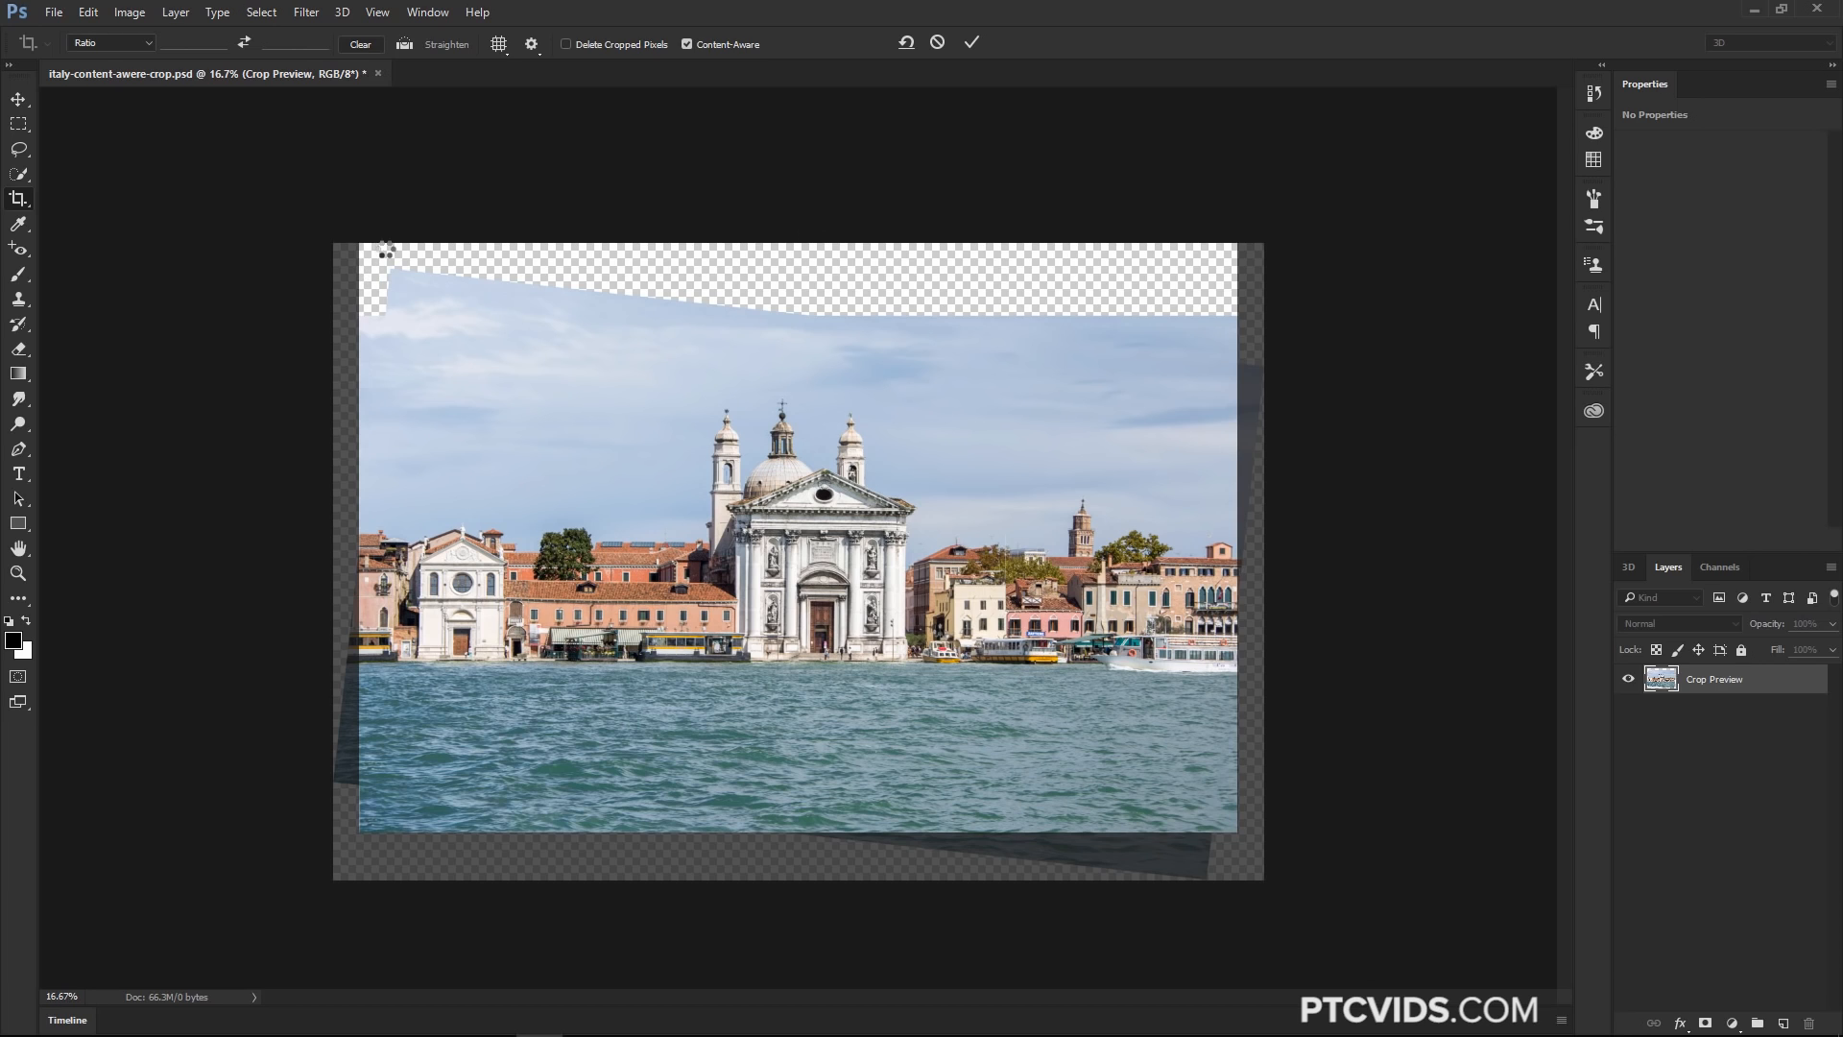
key(Return)
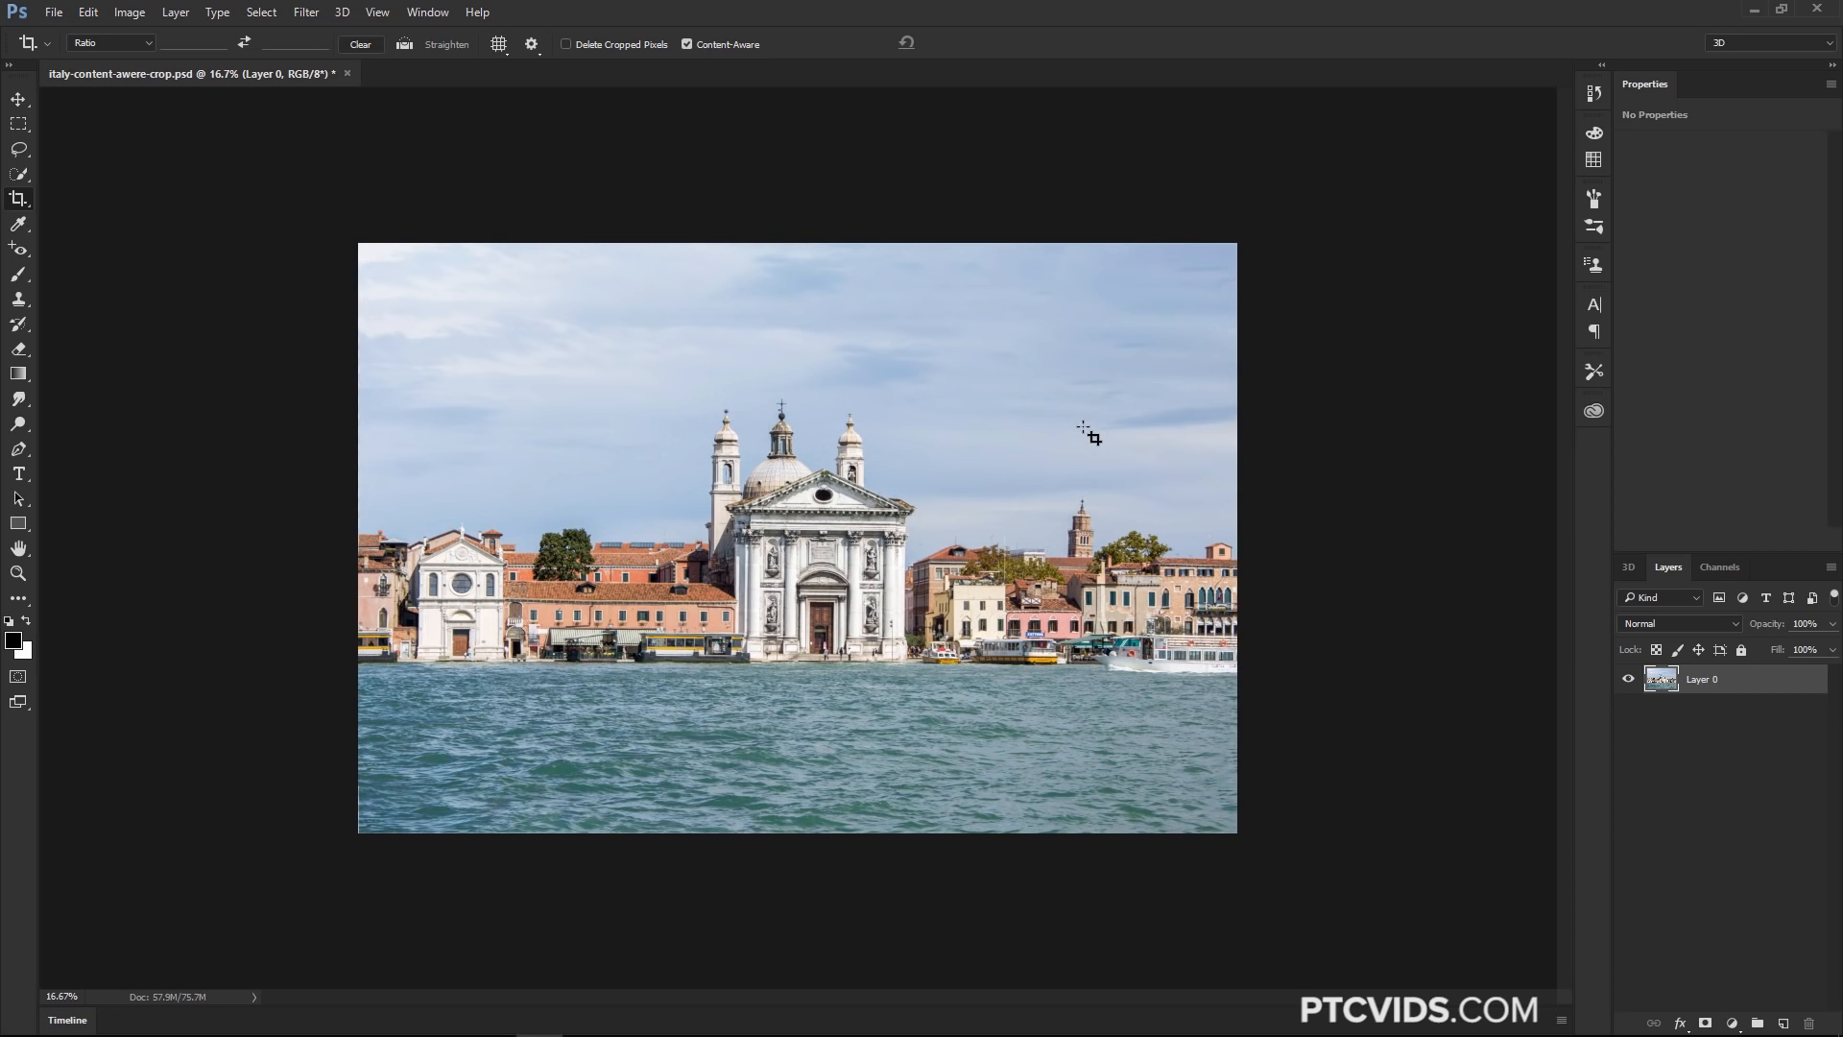
Extend the canvas downward by pulling the crop's bottom edge slightly below the image and commit
click(780, 841)
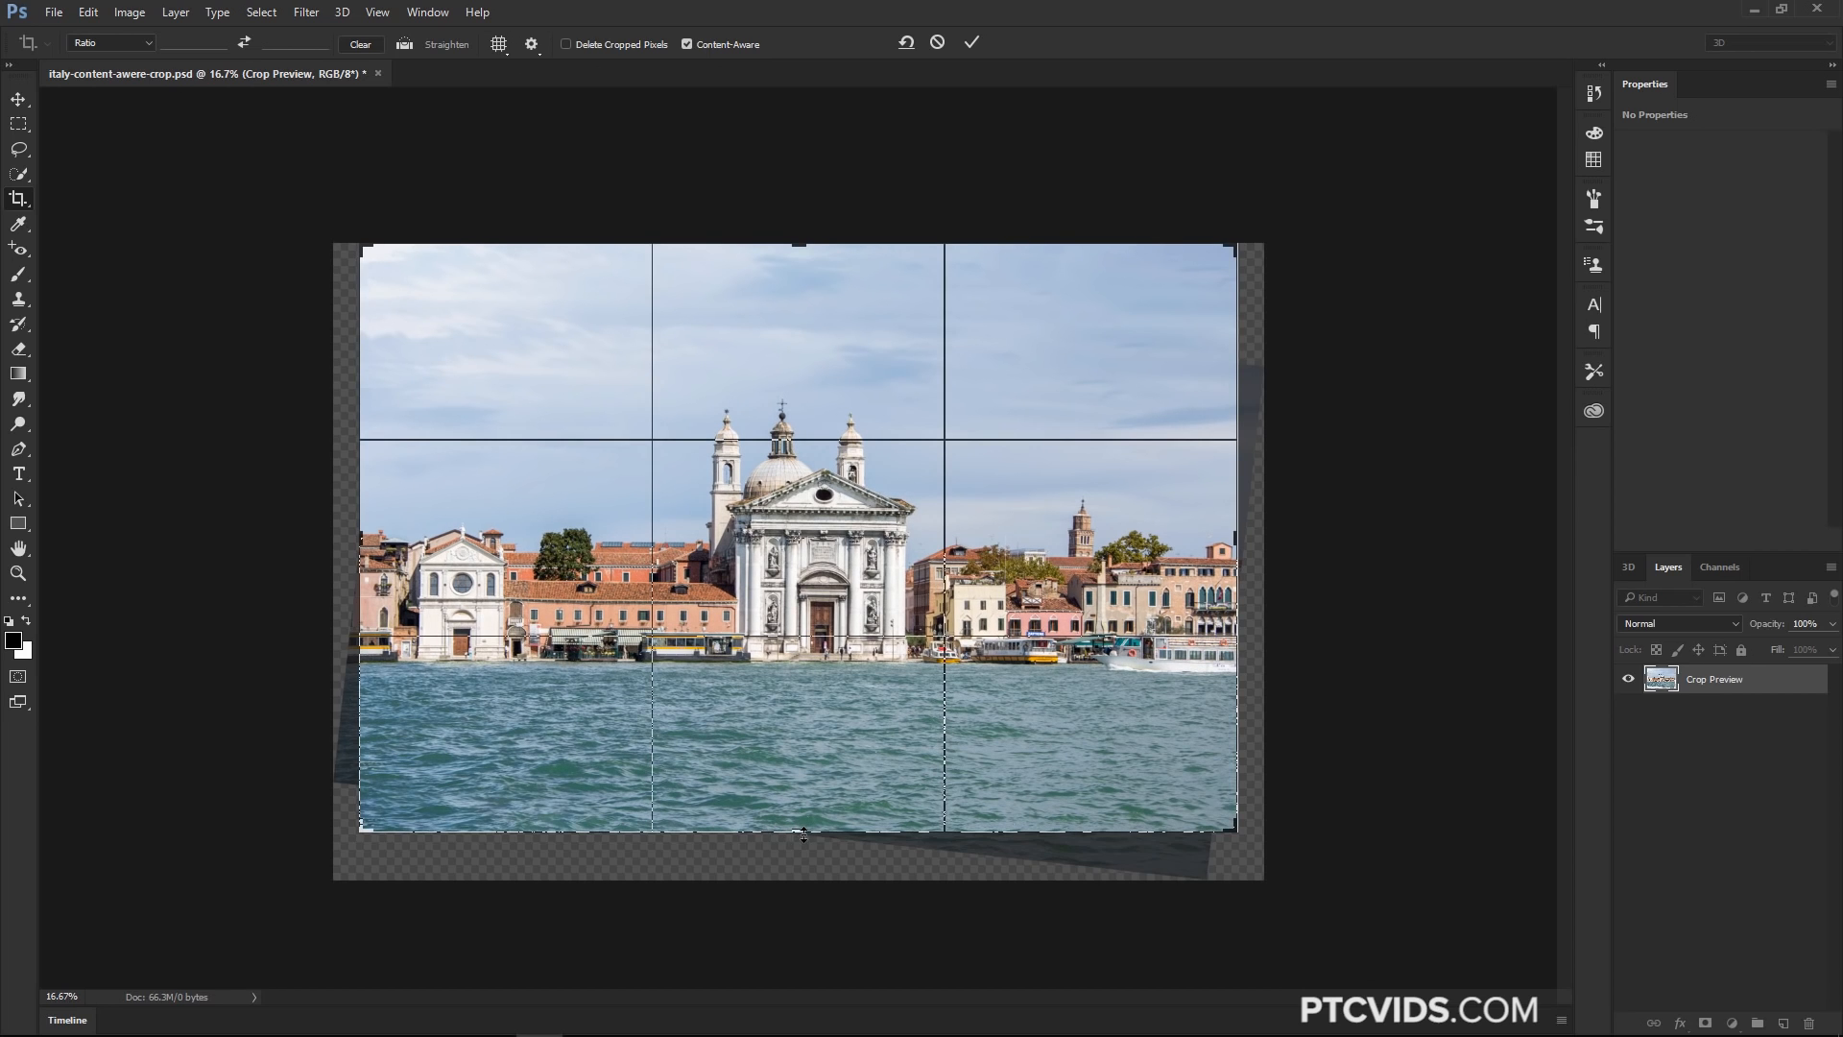
drag(803, 839, 797, 853)
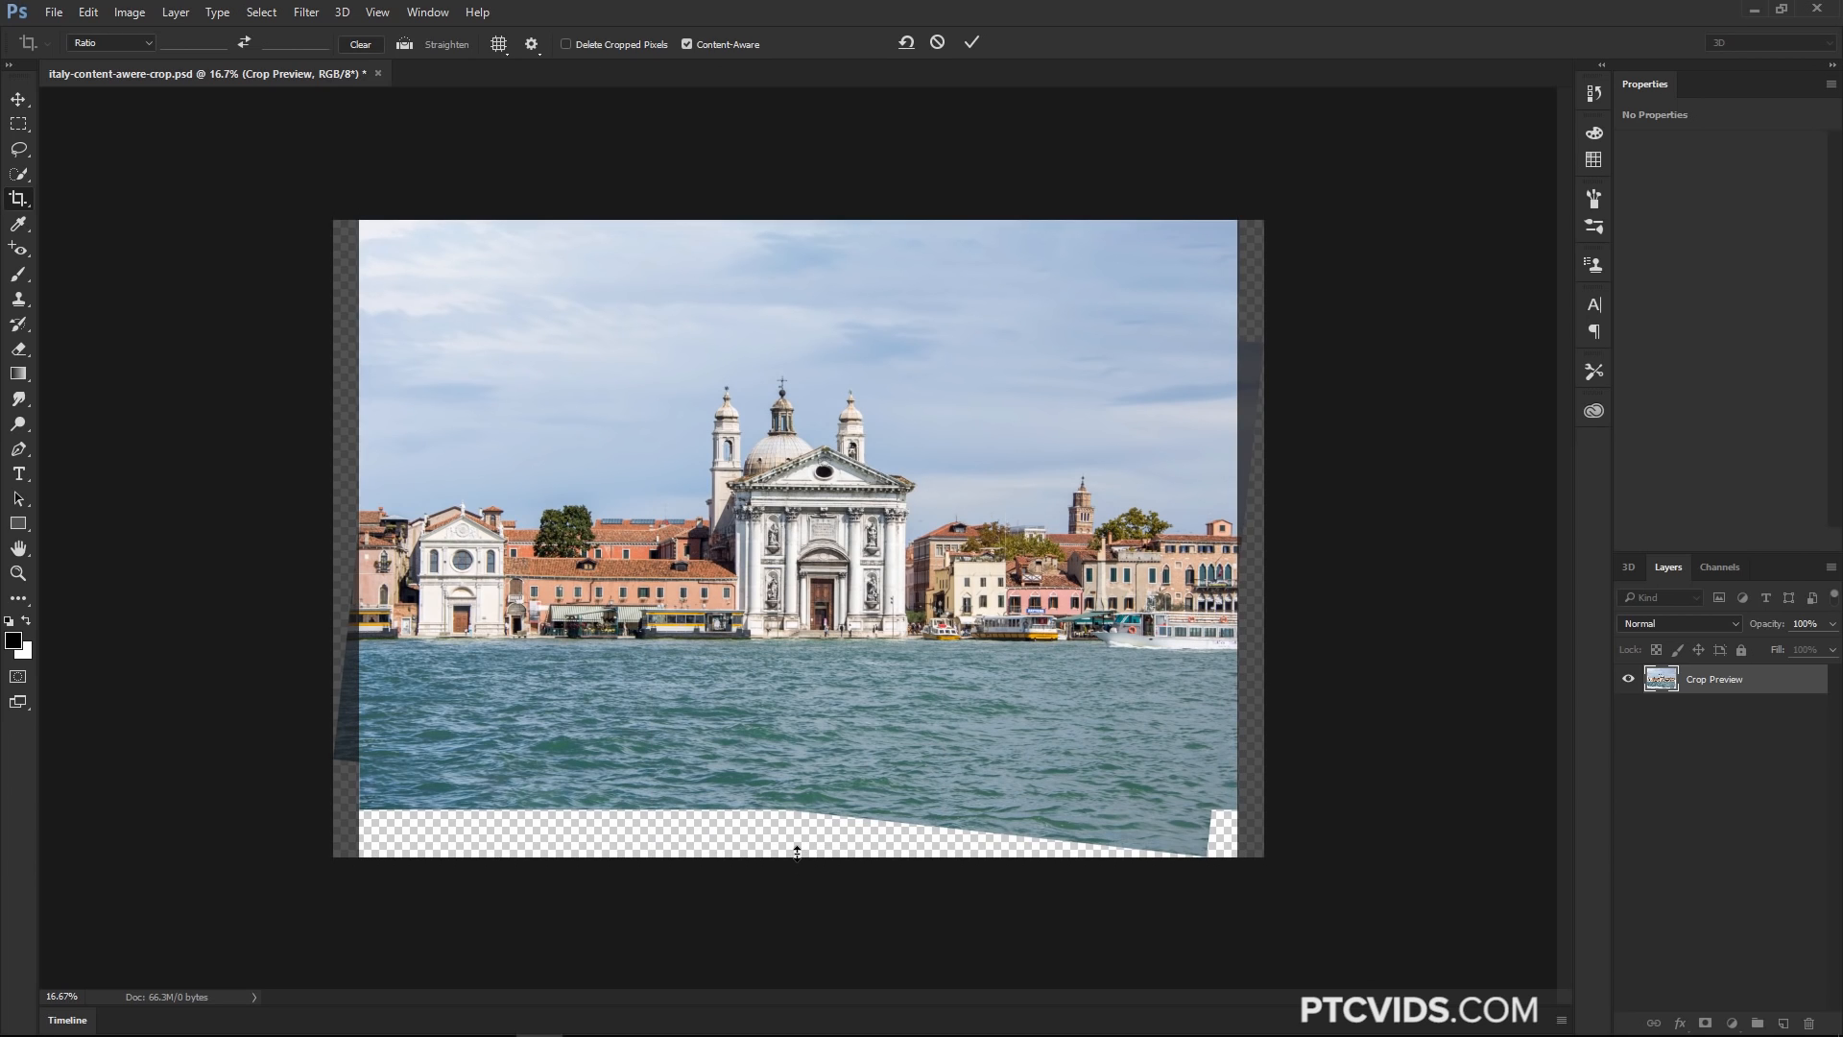
key(Return)
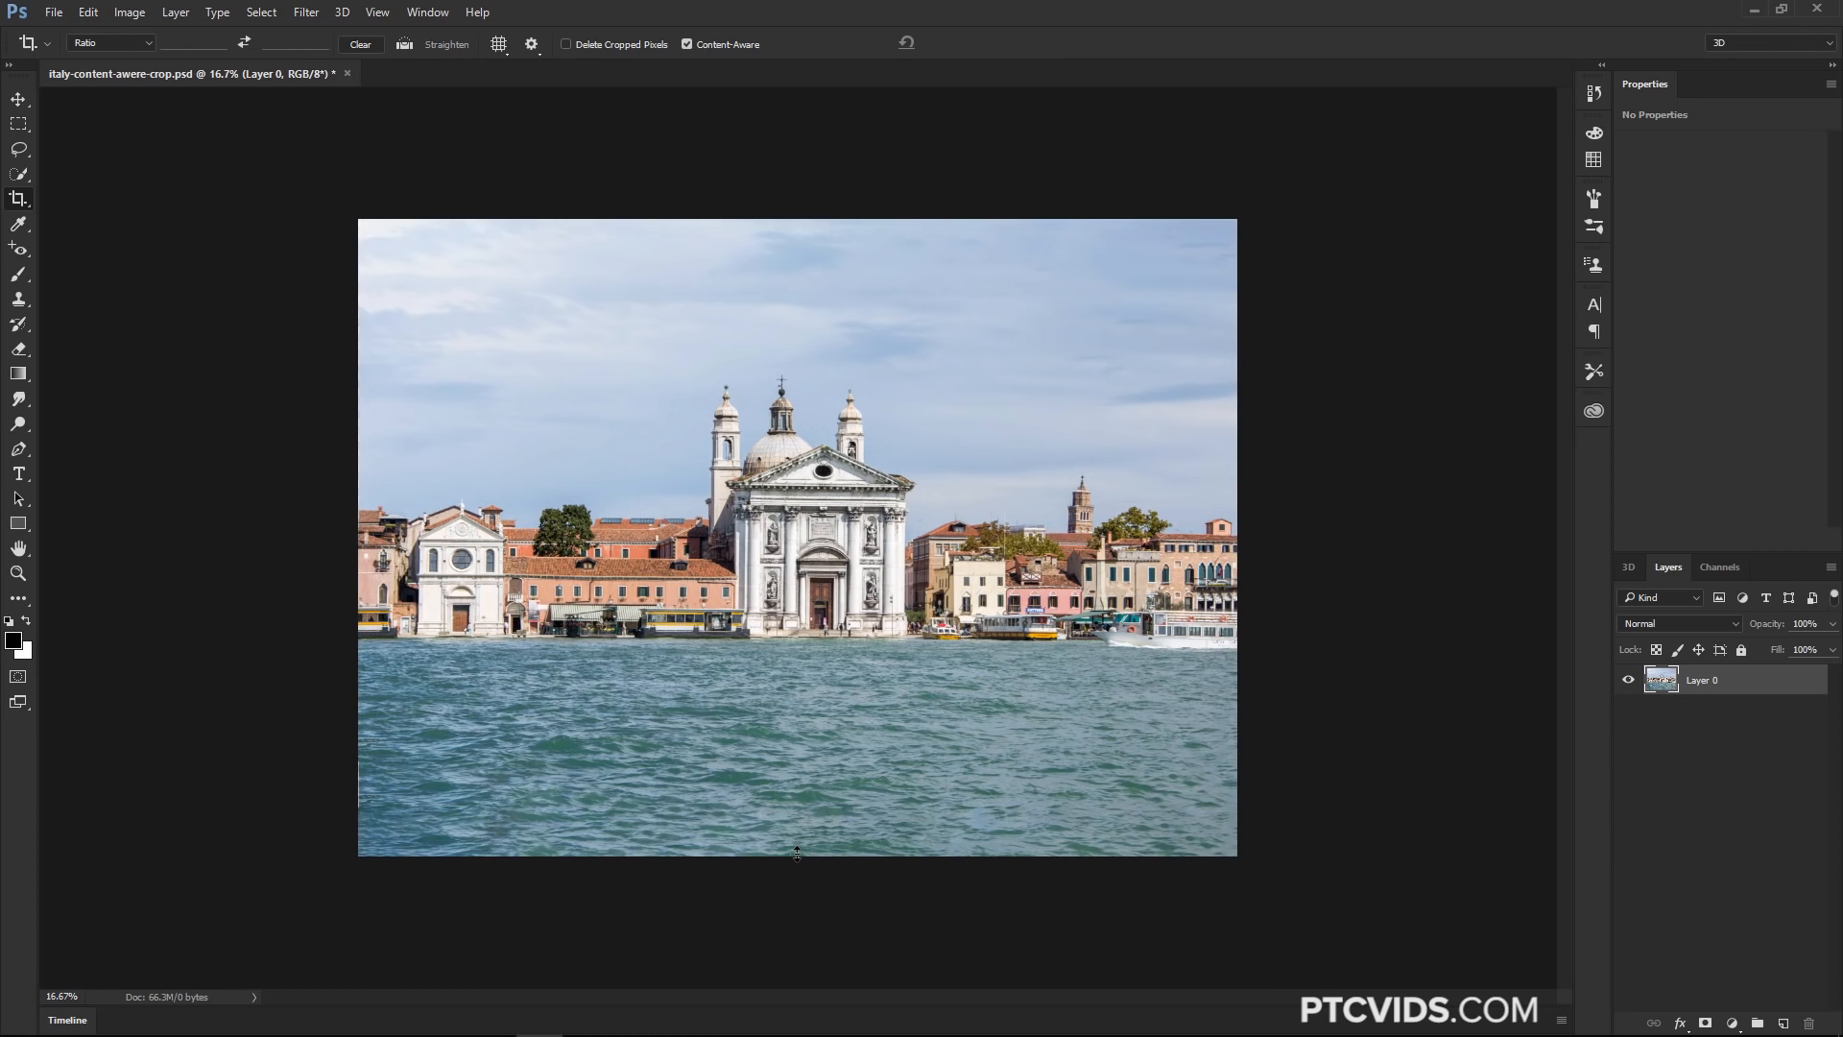
Extend the canvas to the left by pulling the crop's left edge outward and commit
click(18, 198)
drag(363, 540, 331, 542)
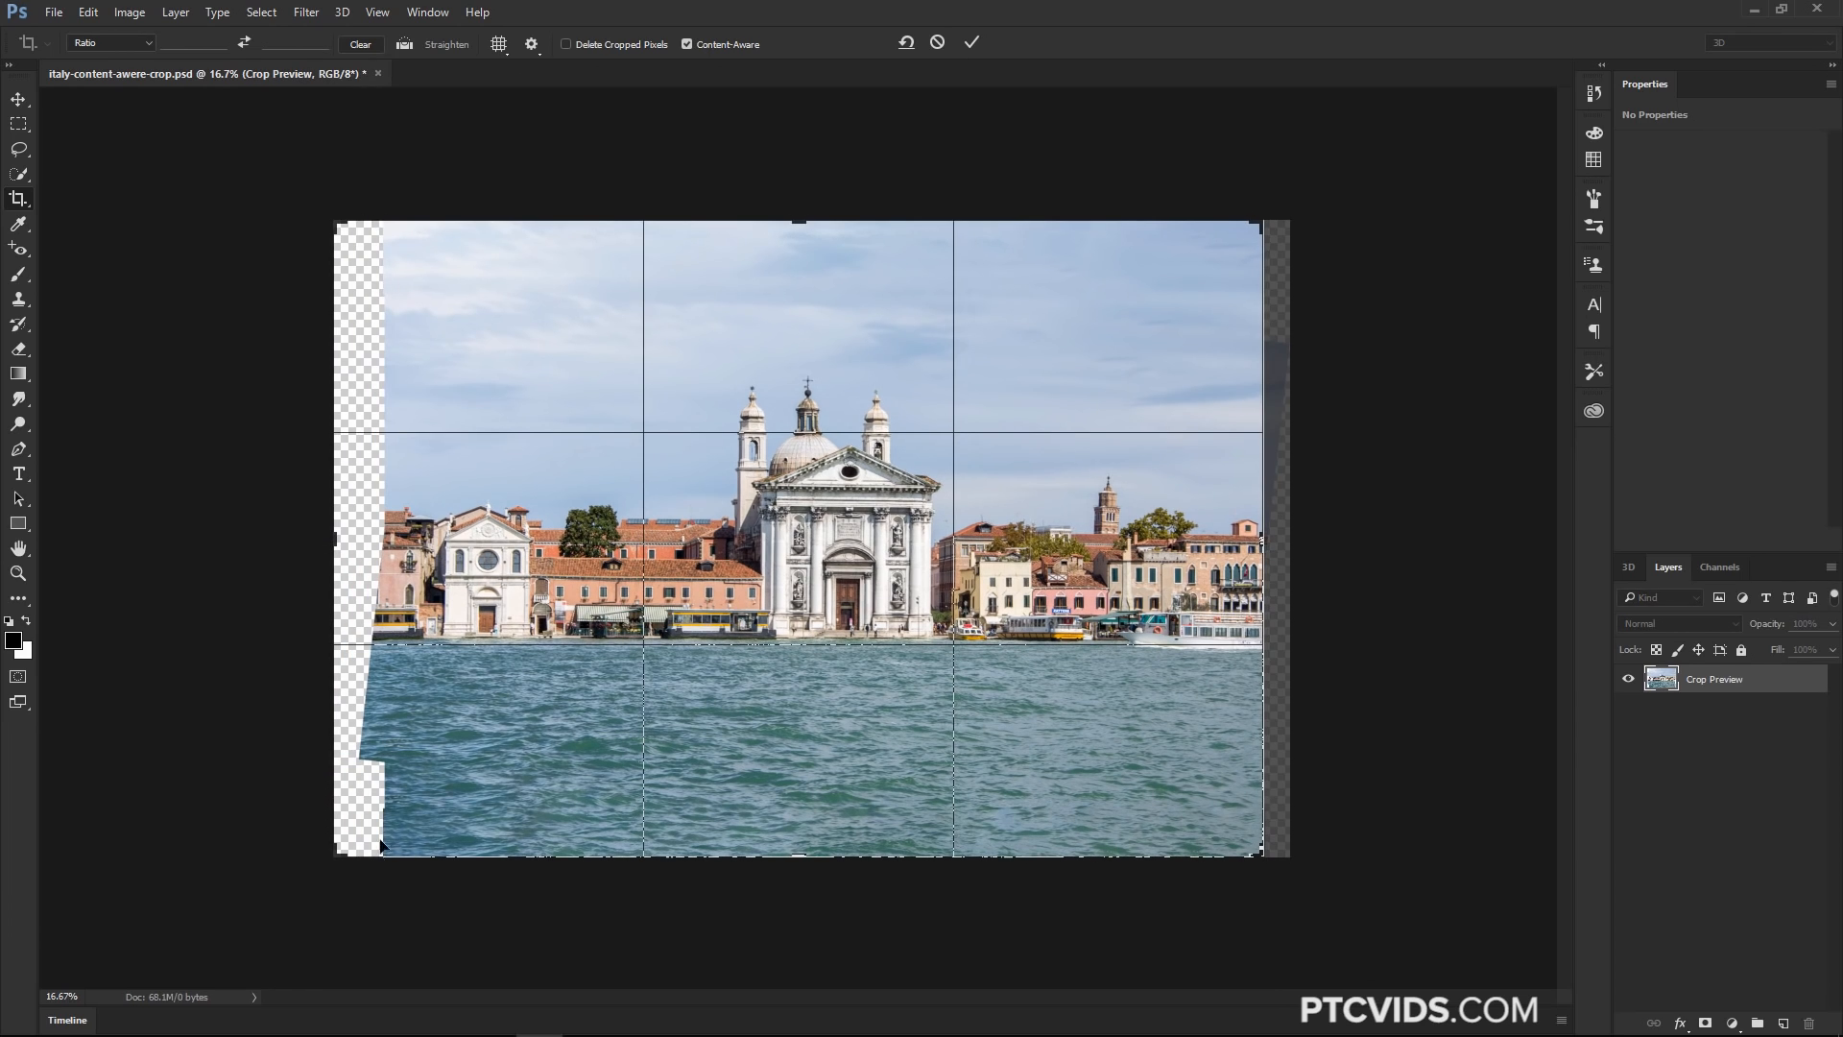
click(974, 42)
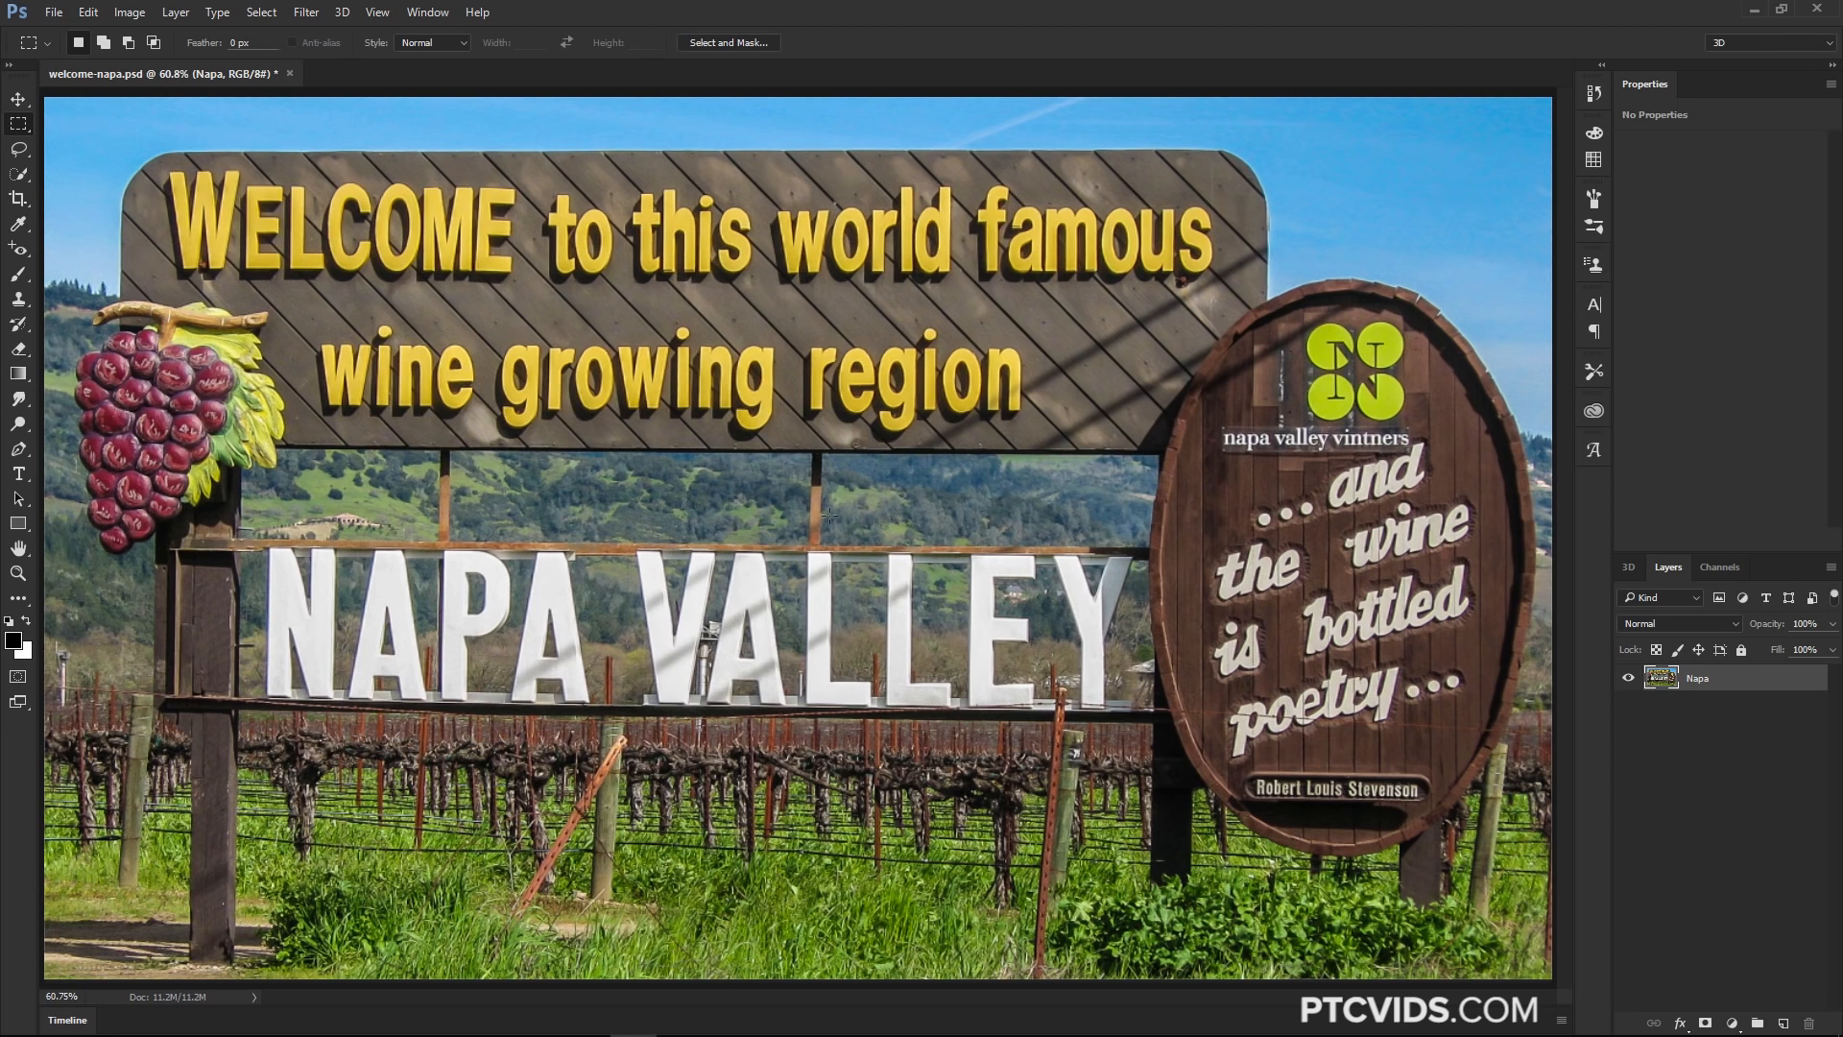
Draw a rectangular selection around the word WELCOME on the Napa Valley sign
click(1629, 678)
click(1629, 677)
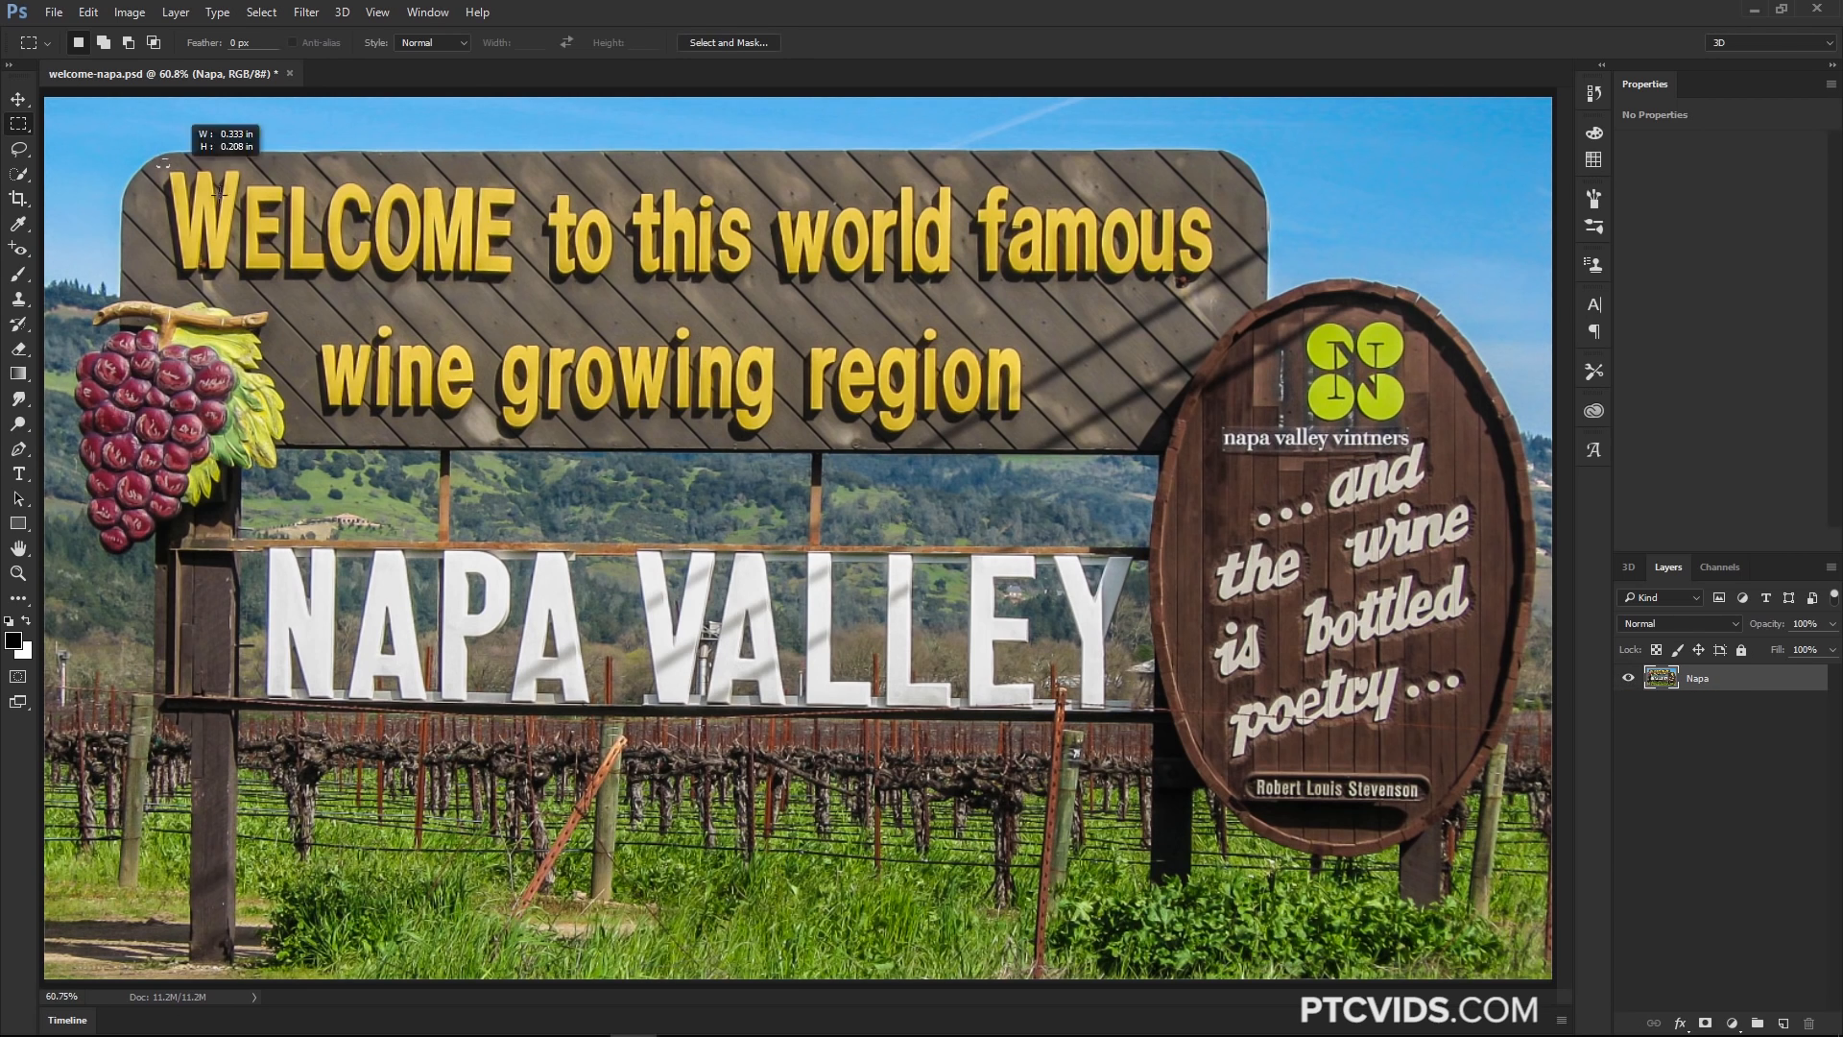
drag(219, 192, 535, 309)
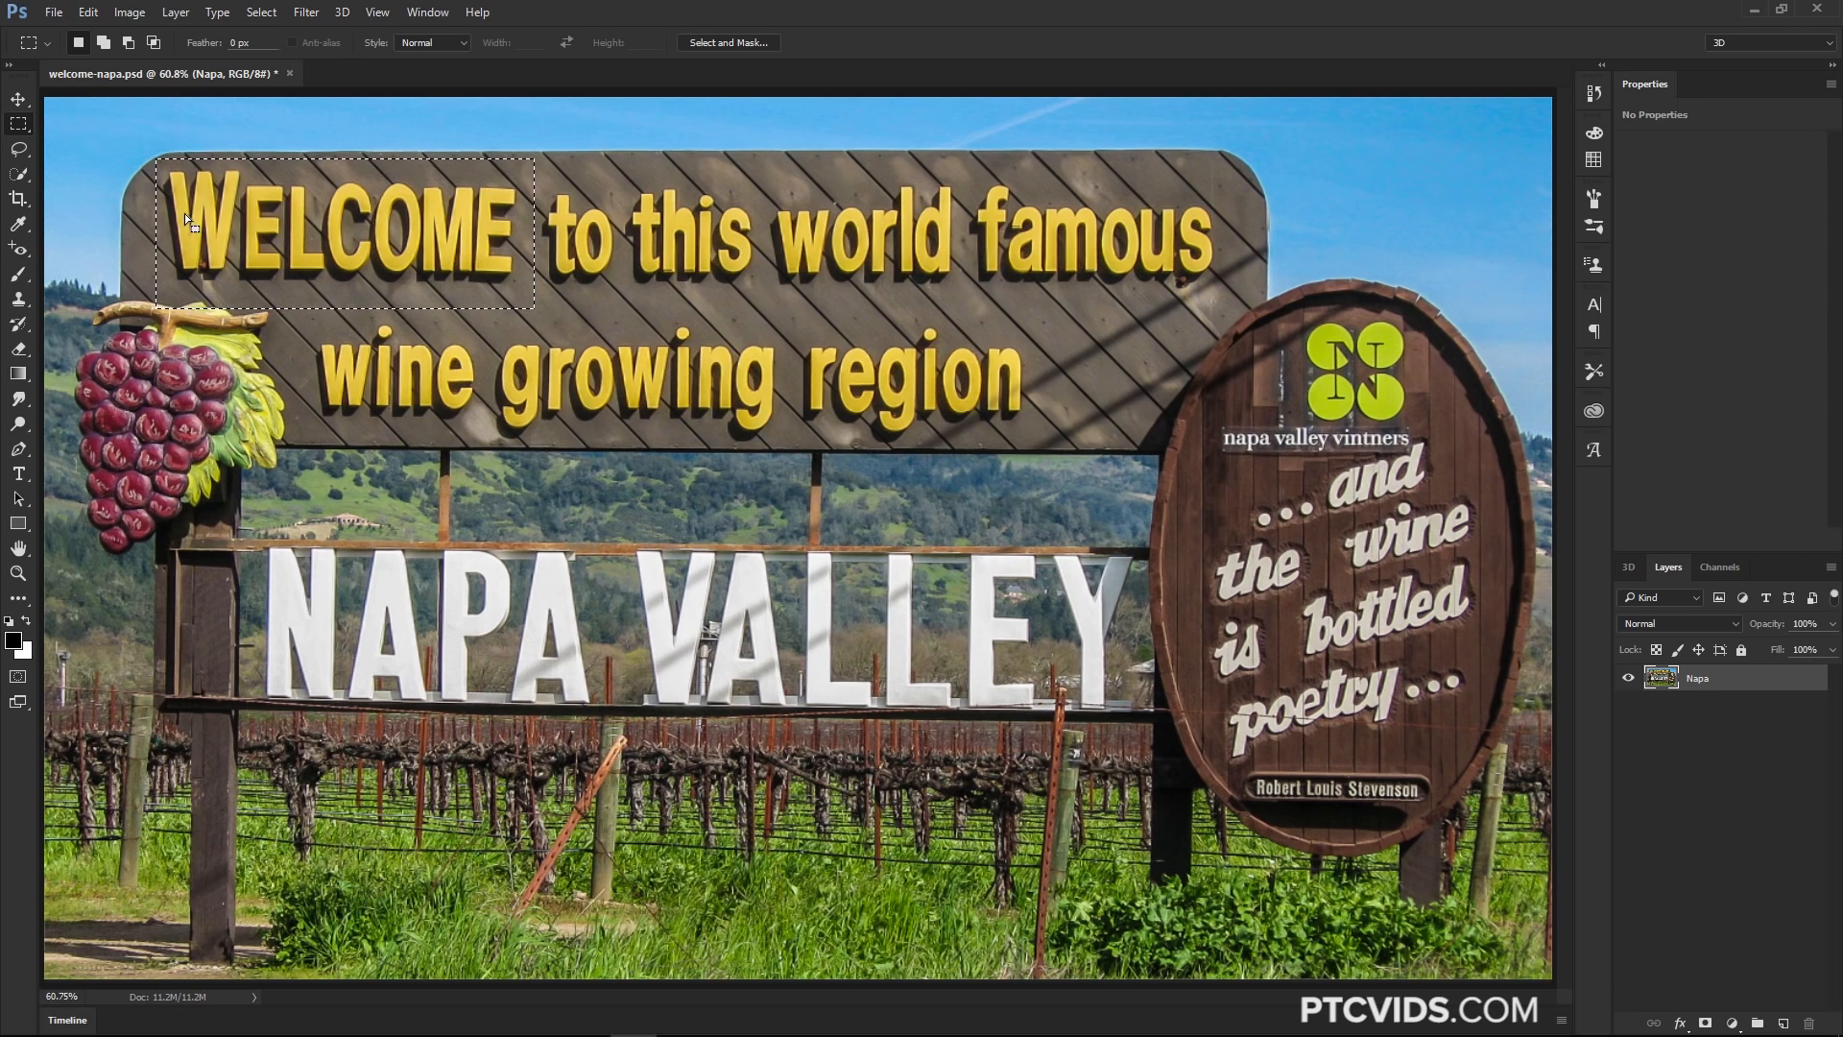
Run Match Font on the selected WELCOME lettering and confirm the suggested font
click(216, 13)
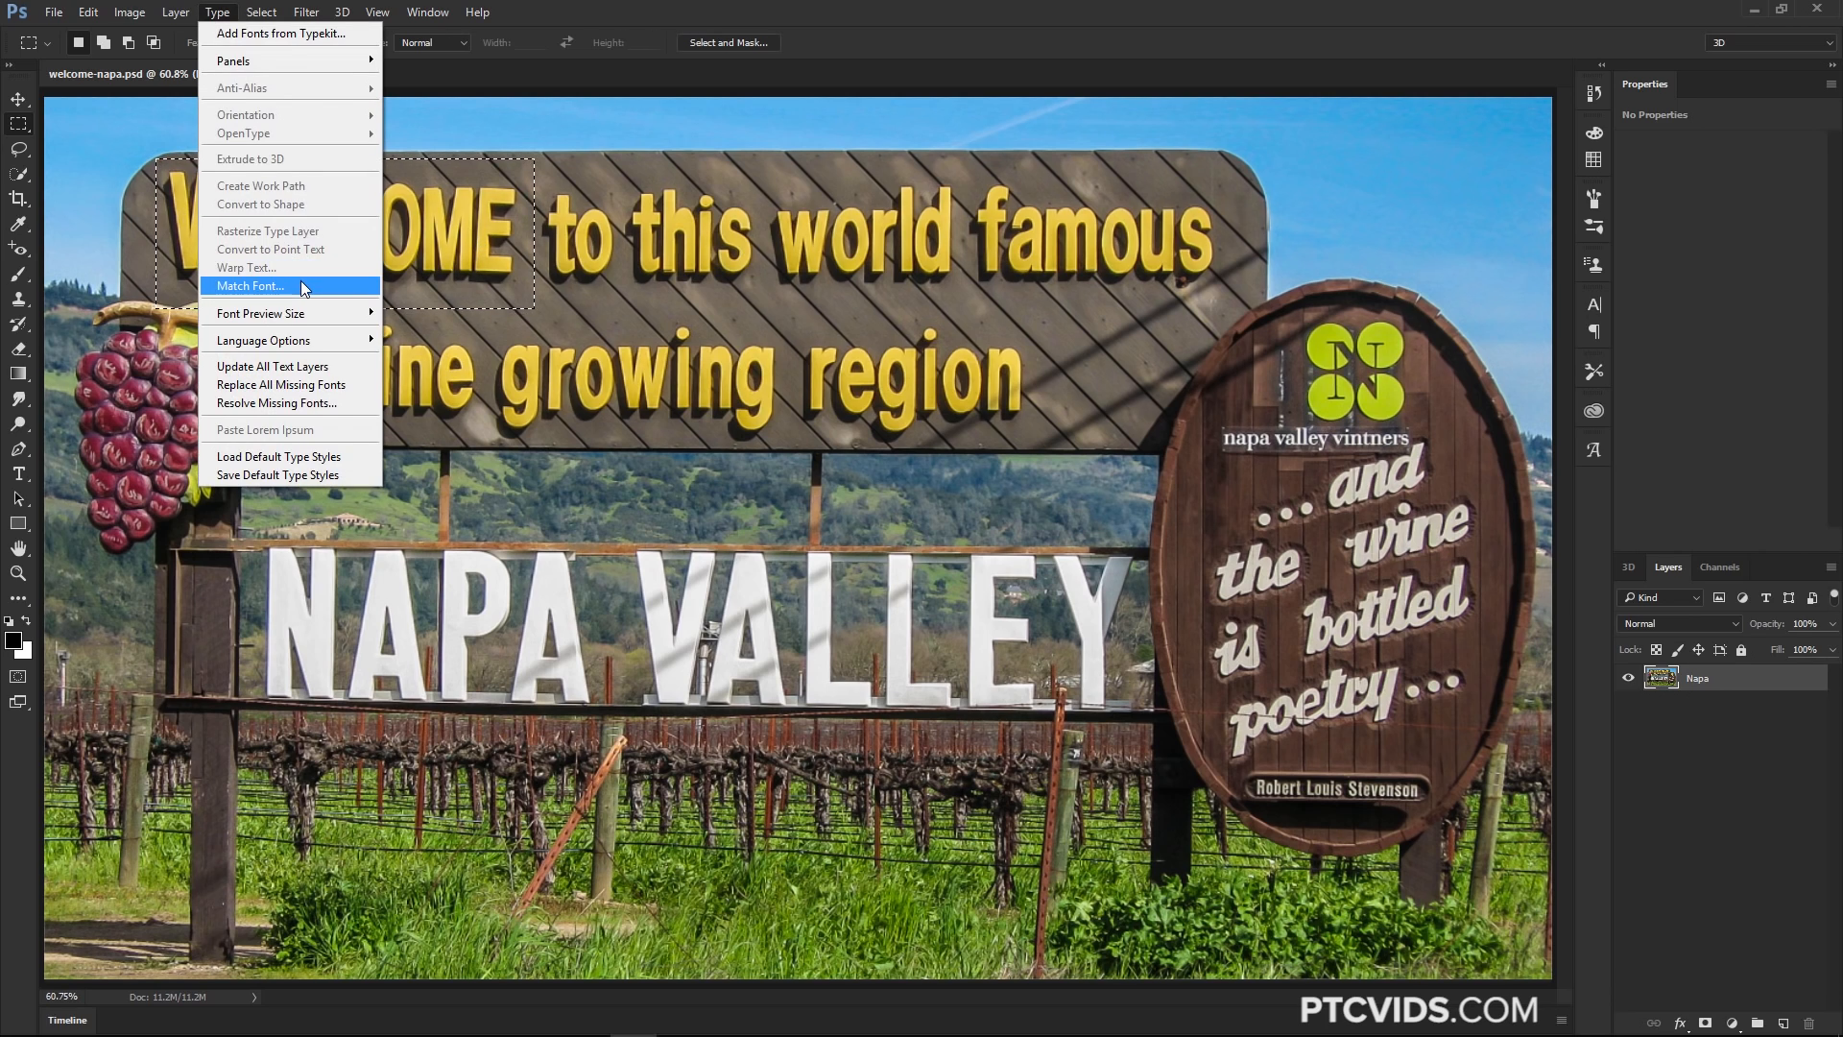
click(231, 288)
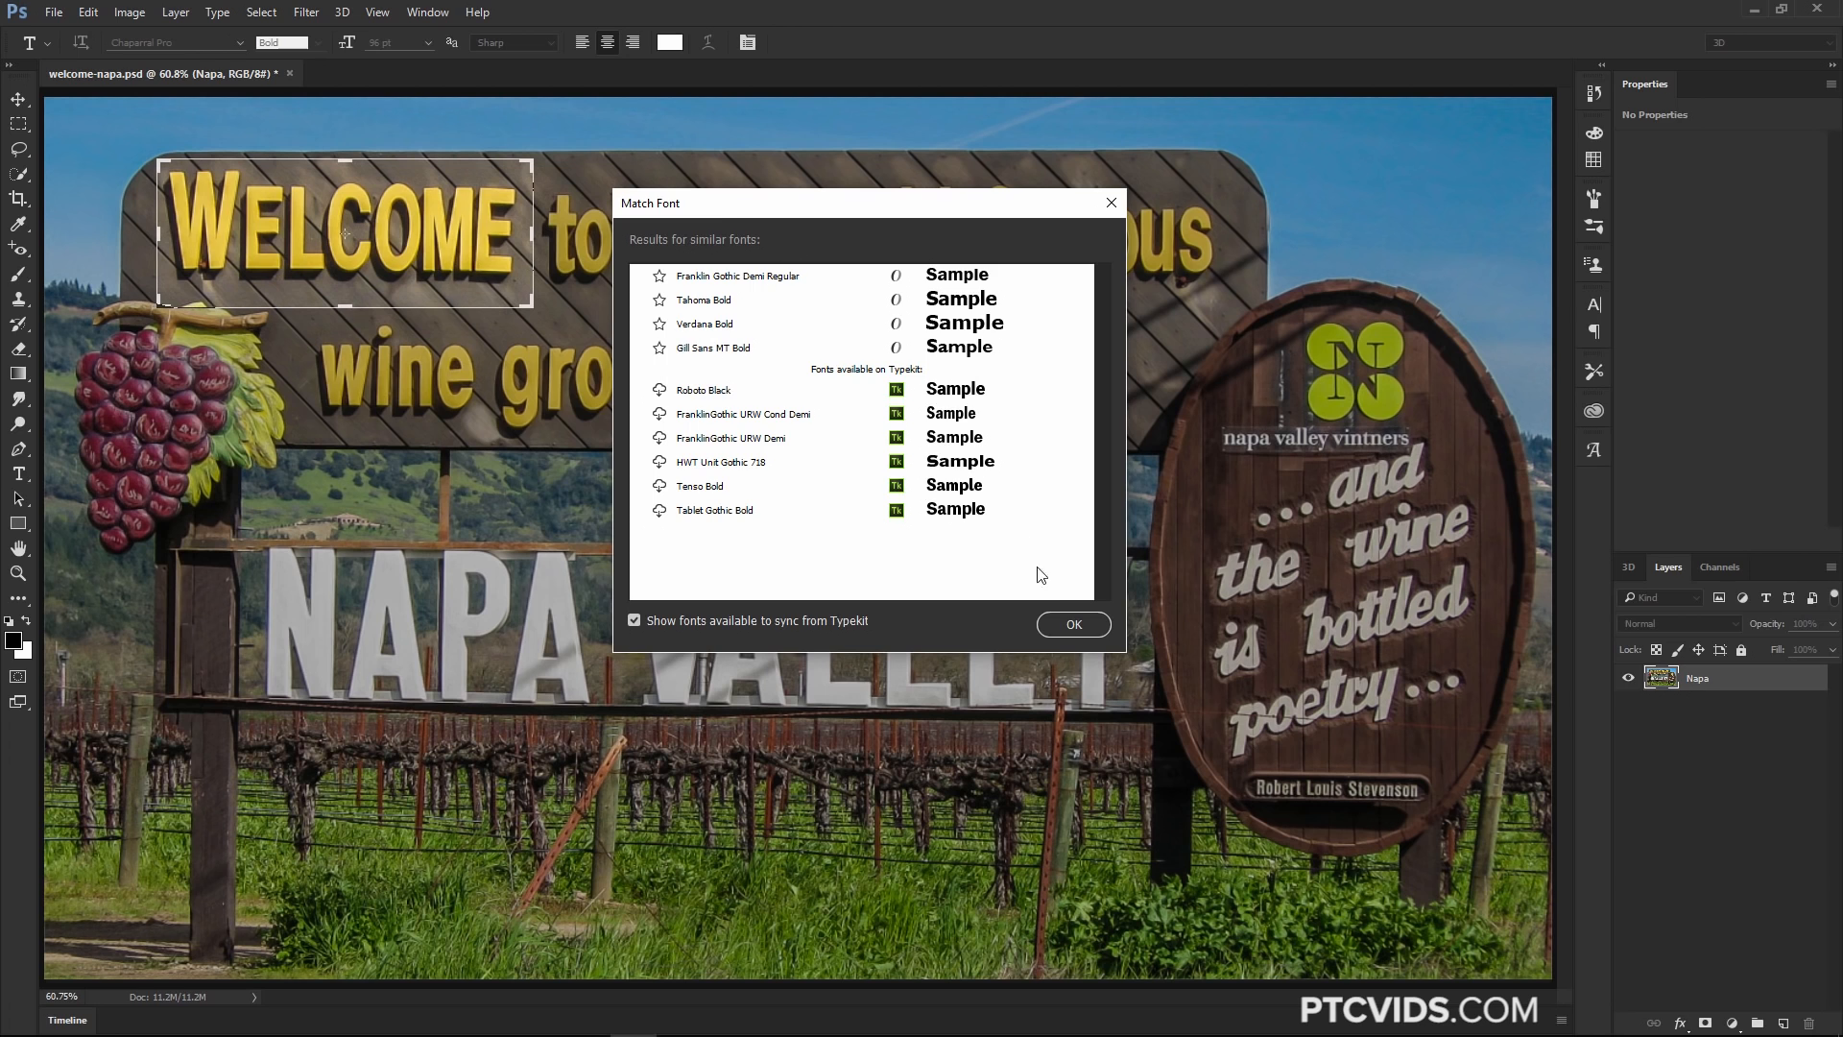
click(1072, 626)
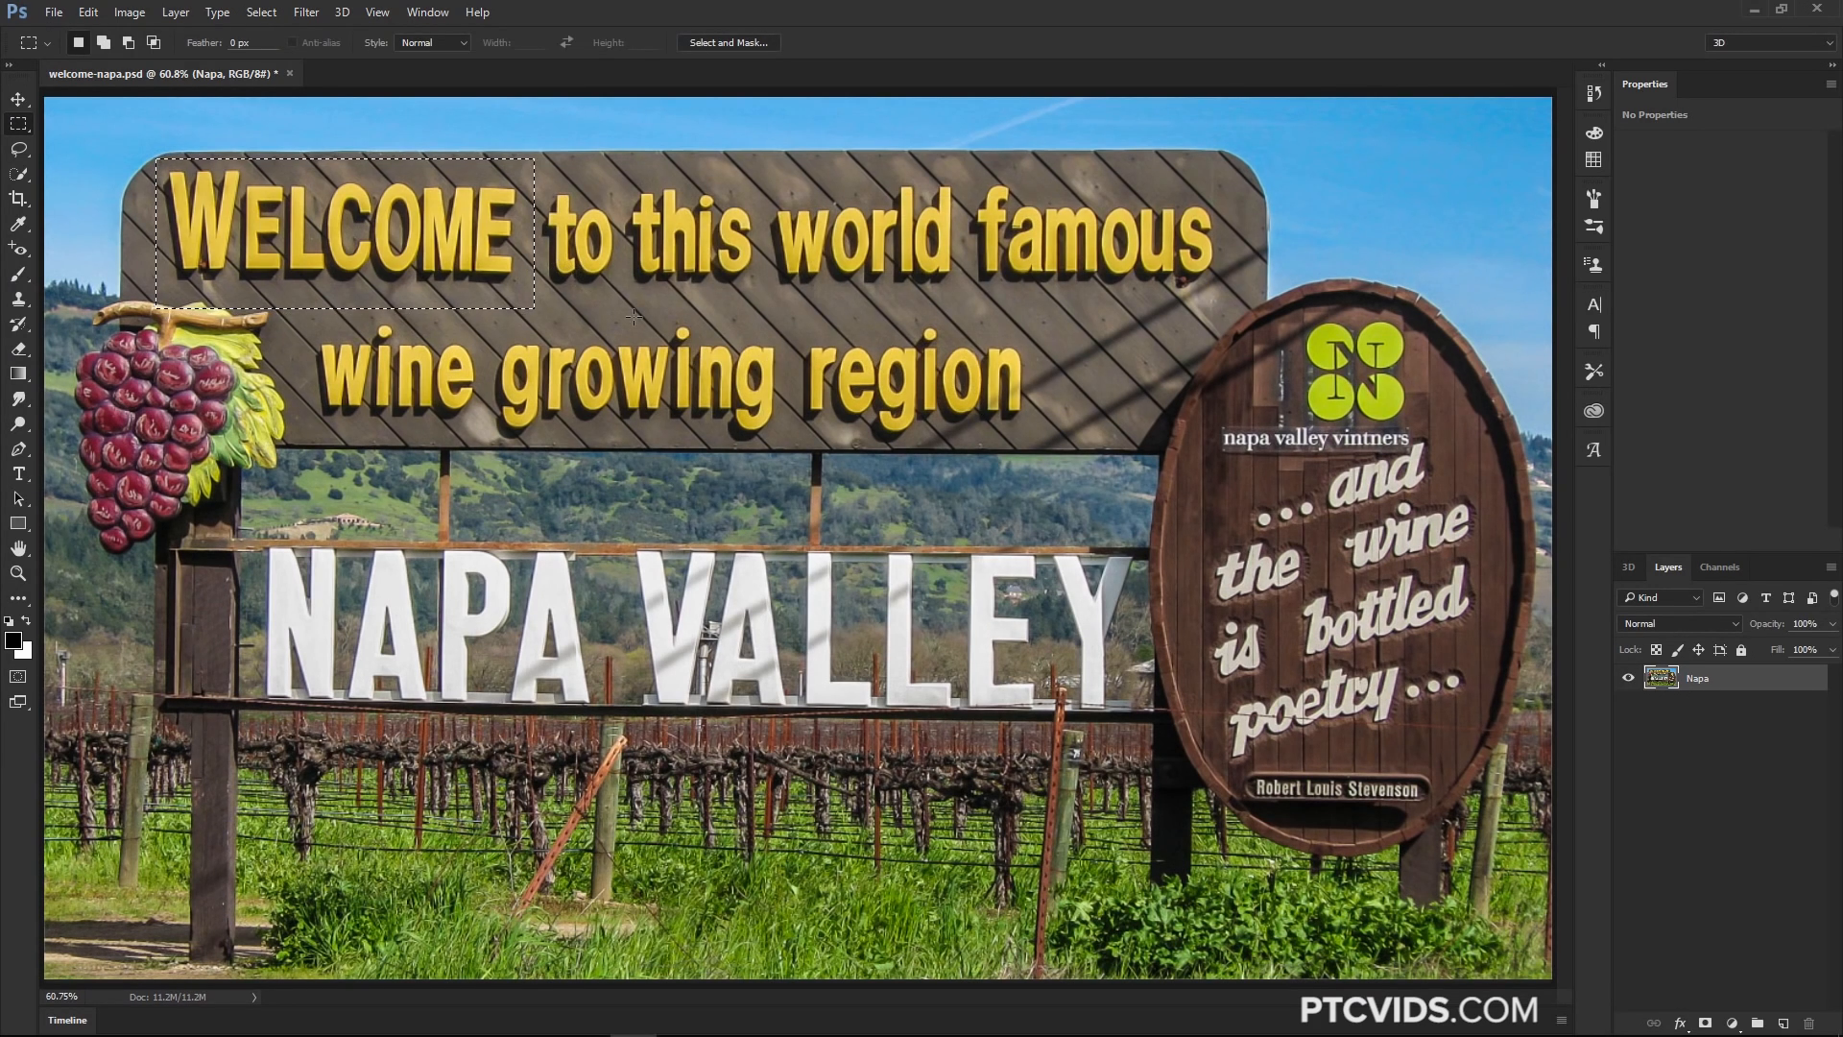
Lasso-select the script lettering on the oval sign and match it to Brush Script Std Medium with Match Font
key(ctrl+d)
click(18, 149)
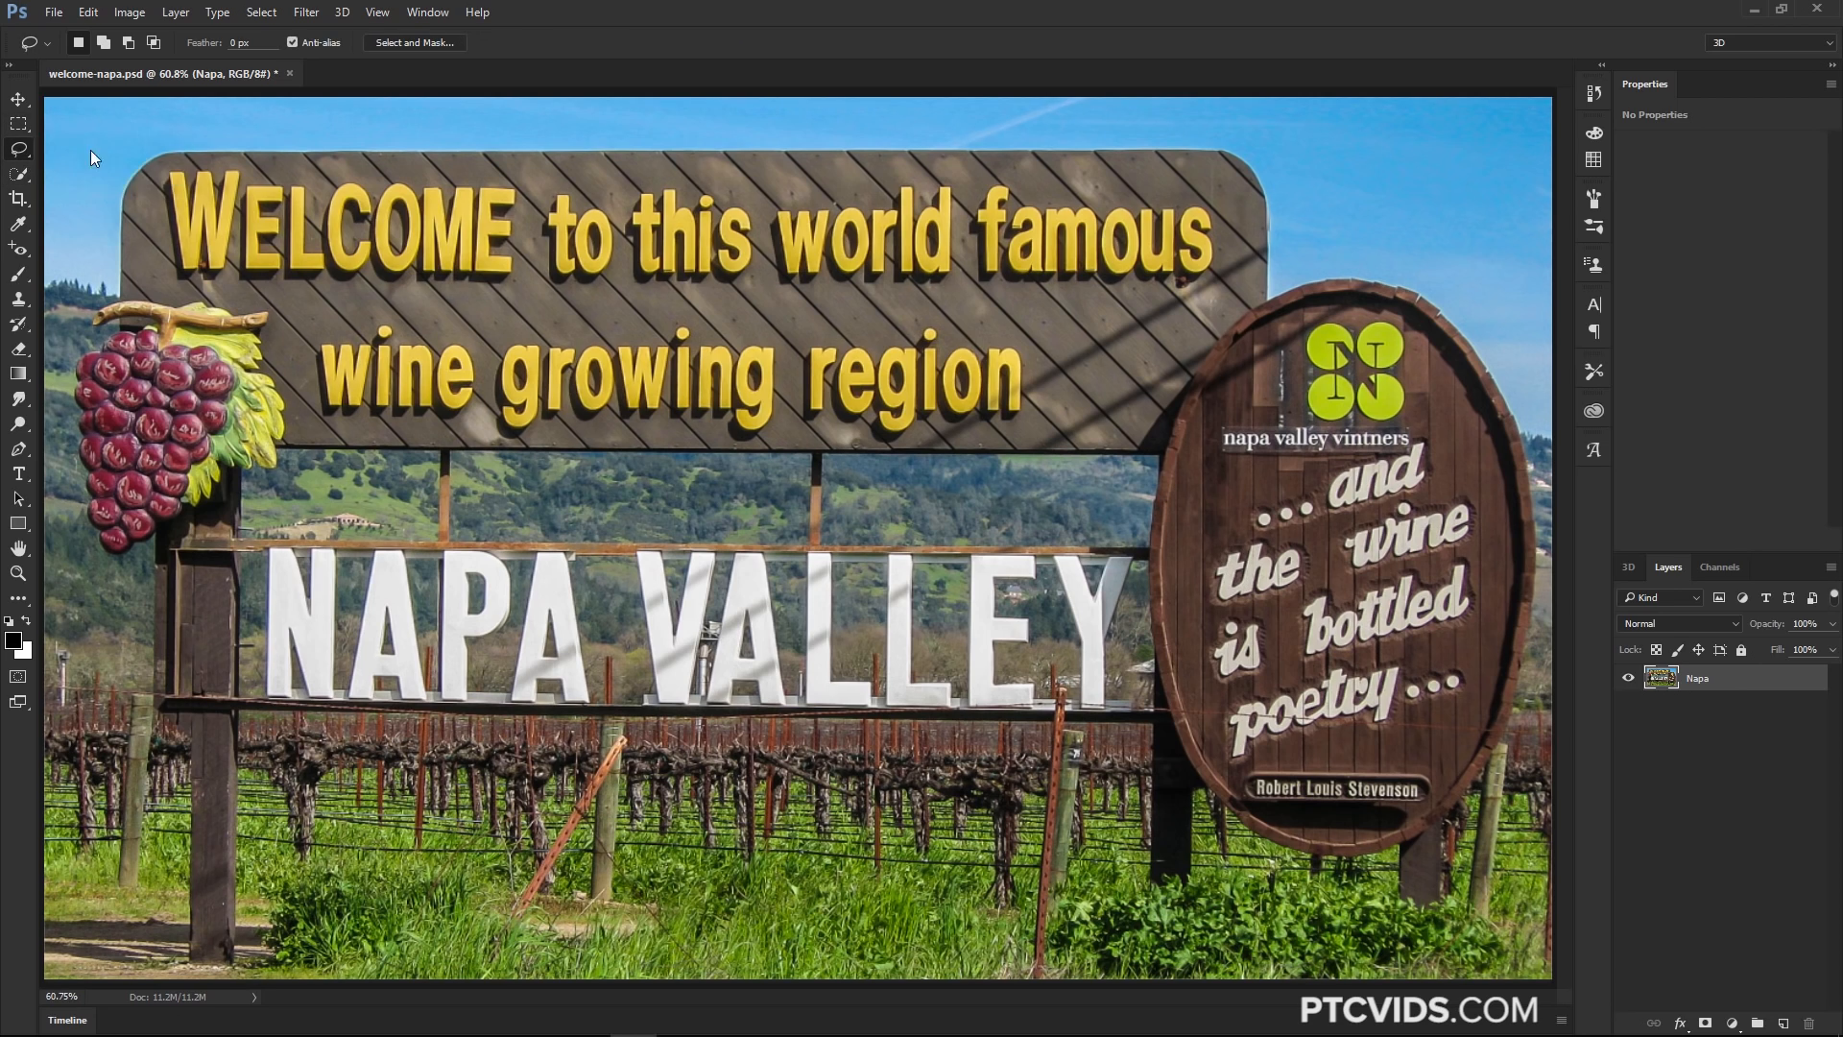
mouse_move(1457, 480)
mouse_down()
mouse_move(1213, 548)
mouse_move(1205, 606)
mouse_move(1276, 612)
mouse_move(1481, 549)
mouse_move(1488, 488)
mouse_up()
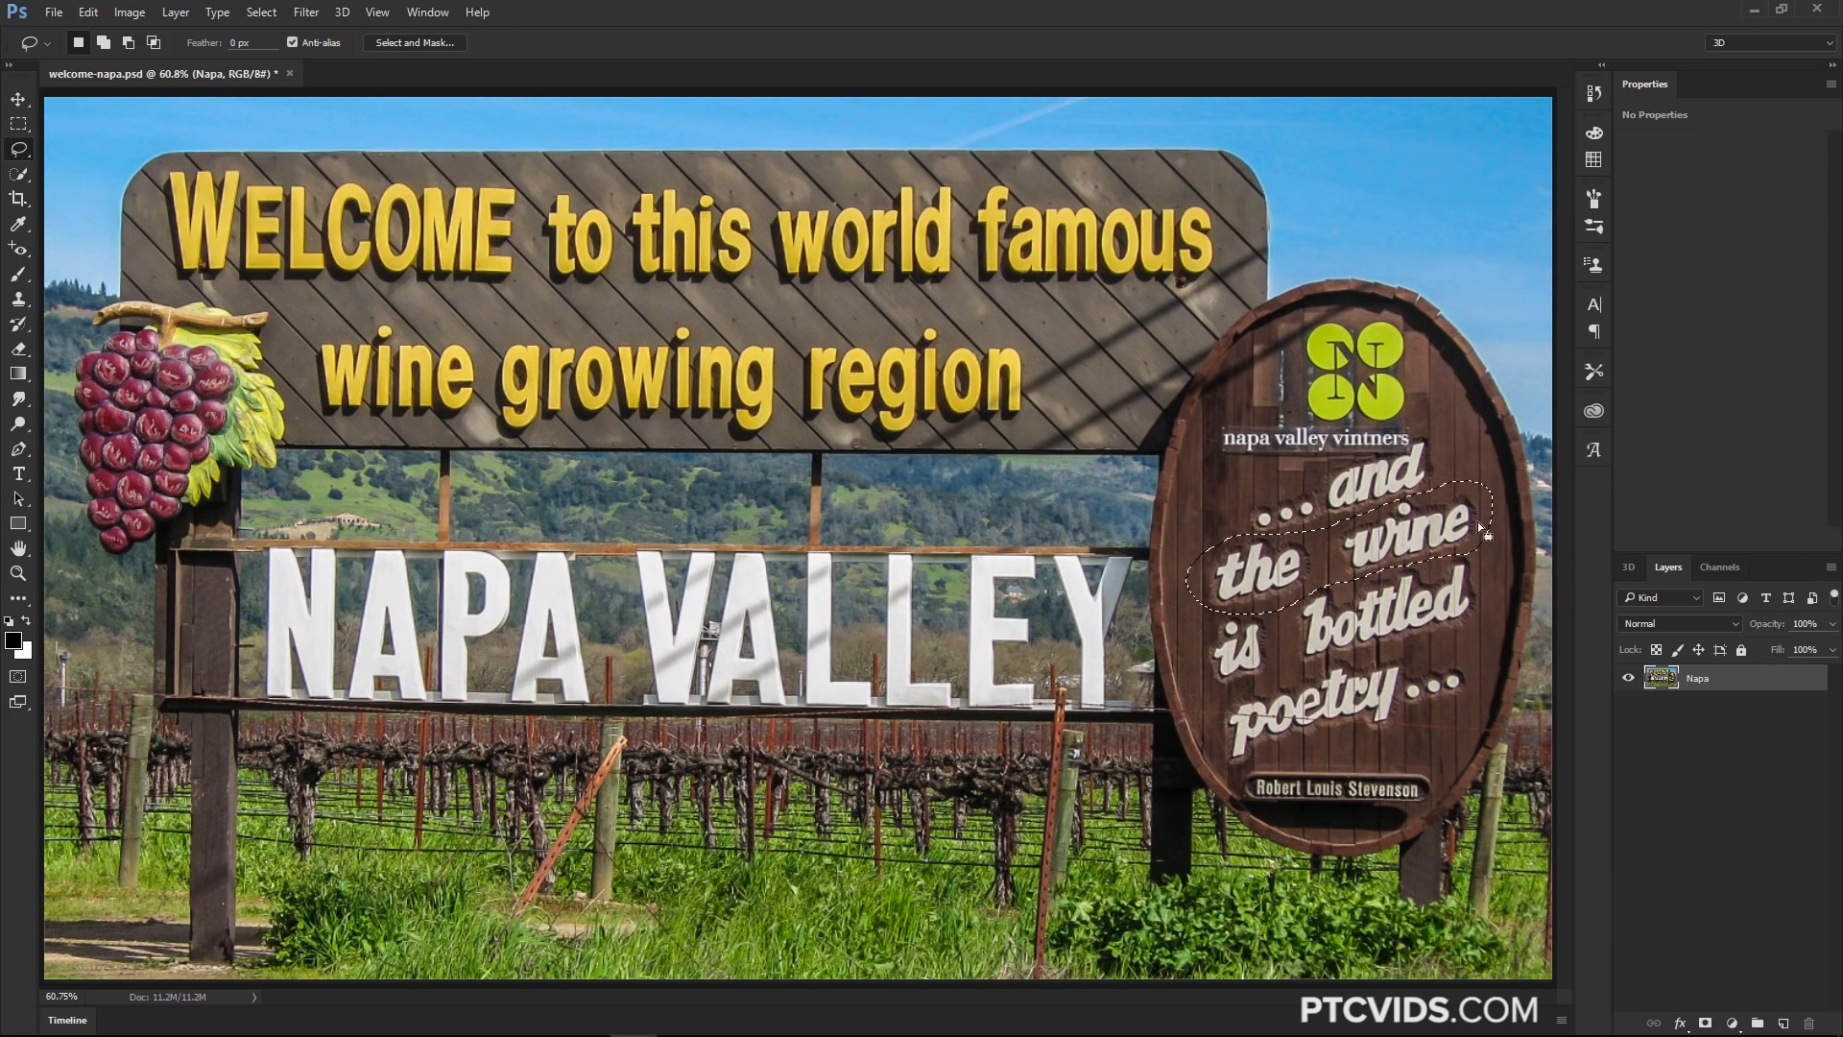
click(218, 12)
click(266, 287)
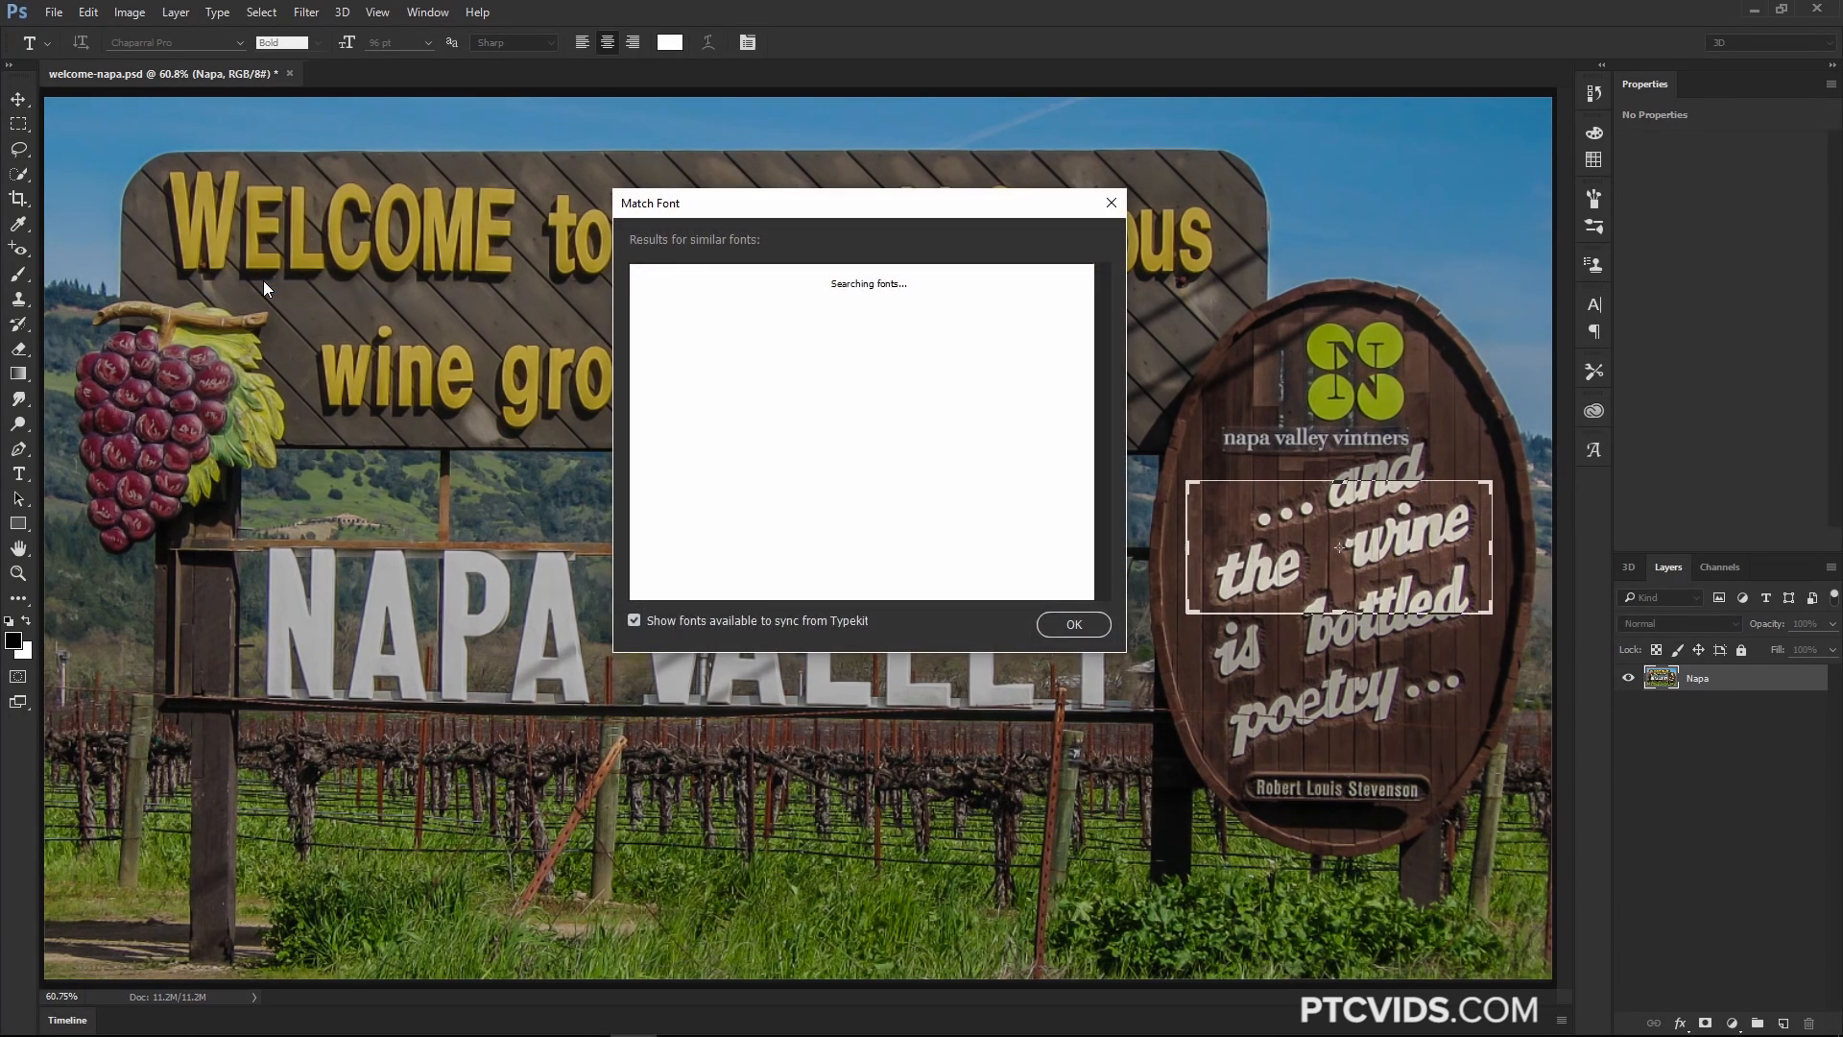
drag(928, 211, 894, 190)
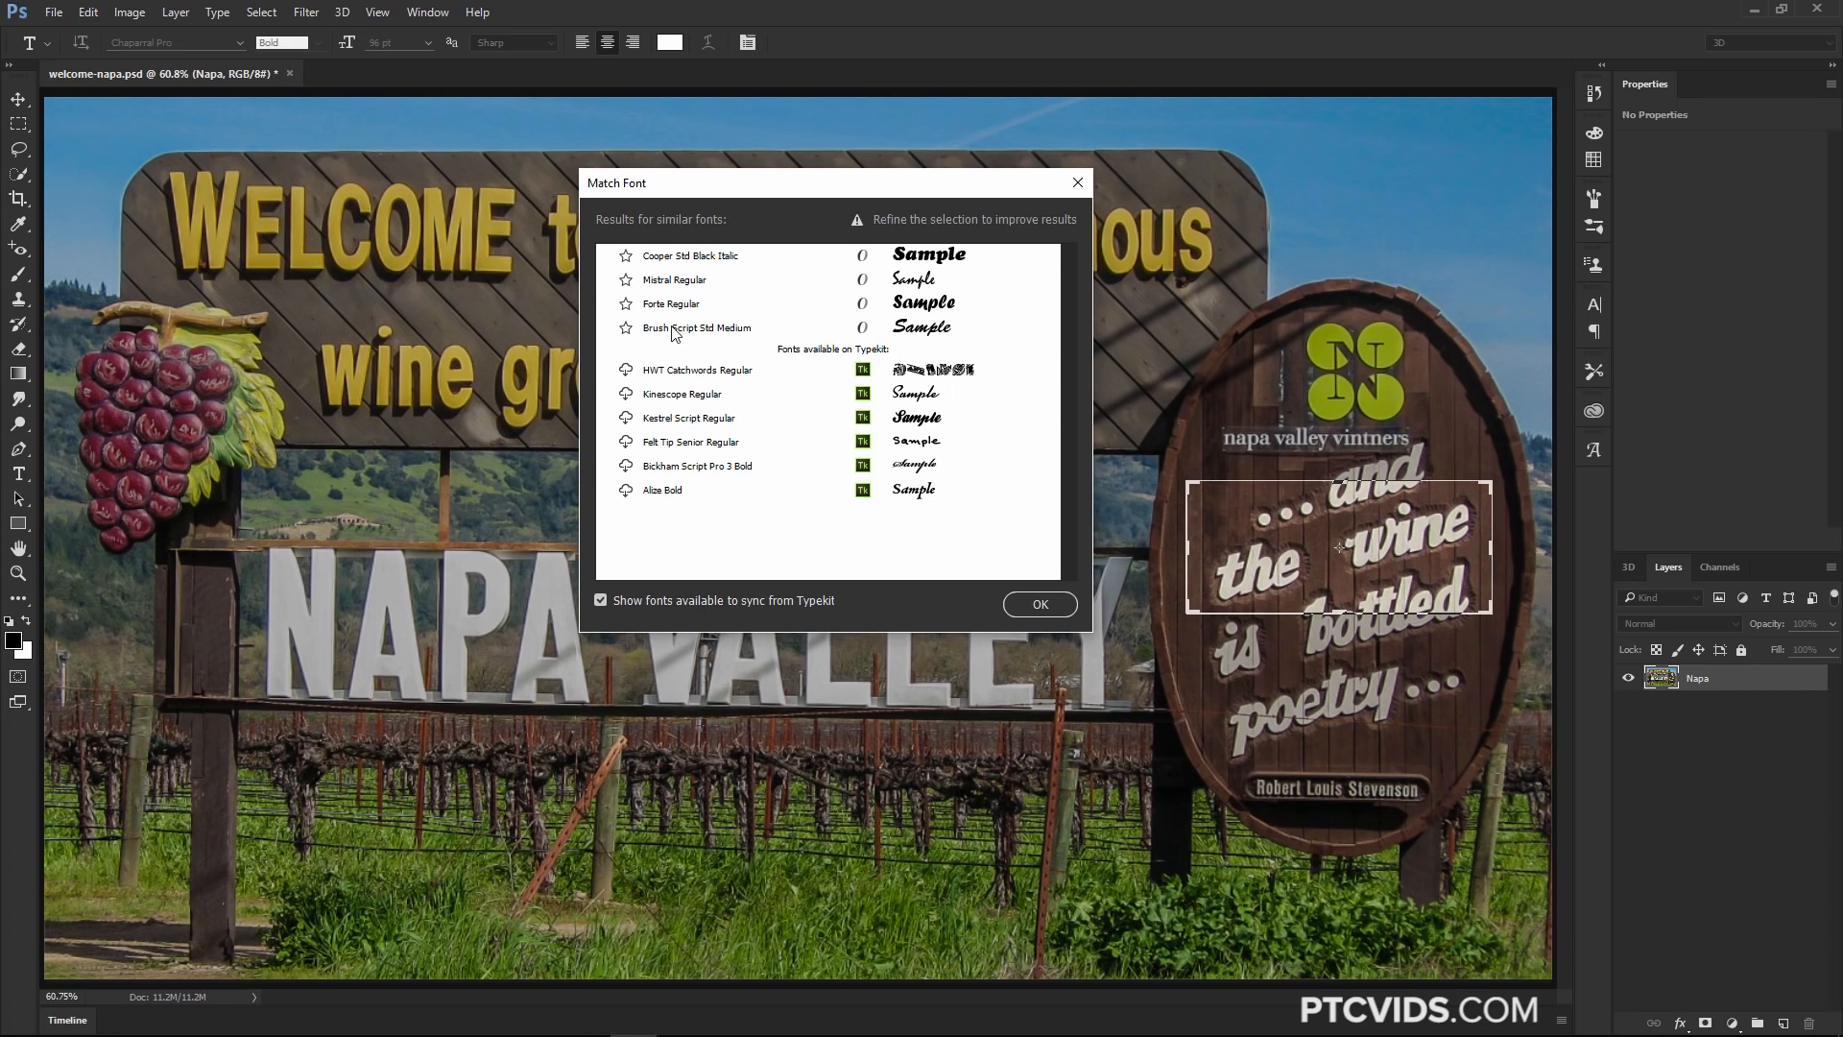
click(907, 330)
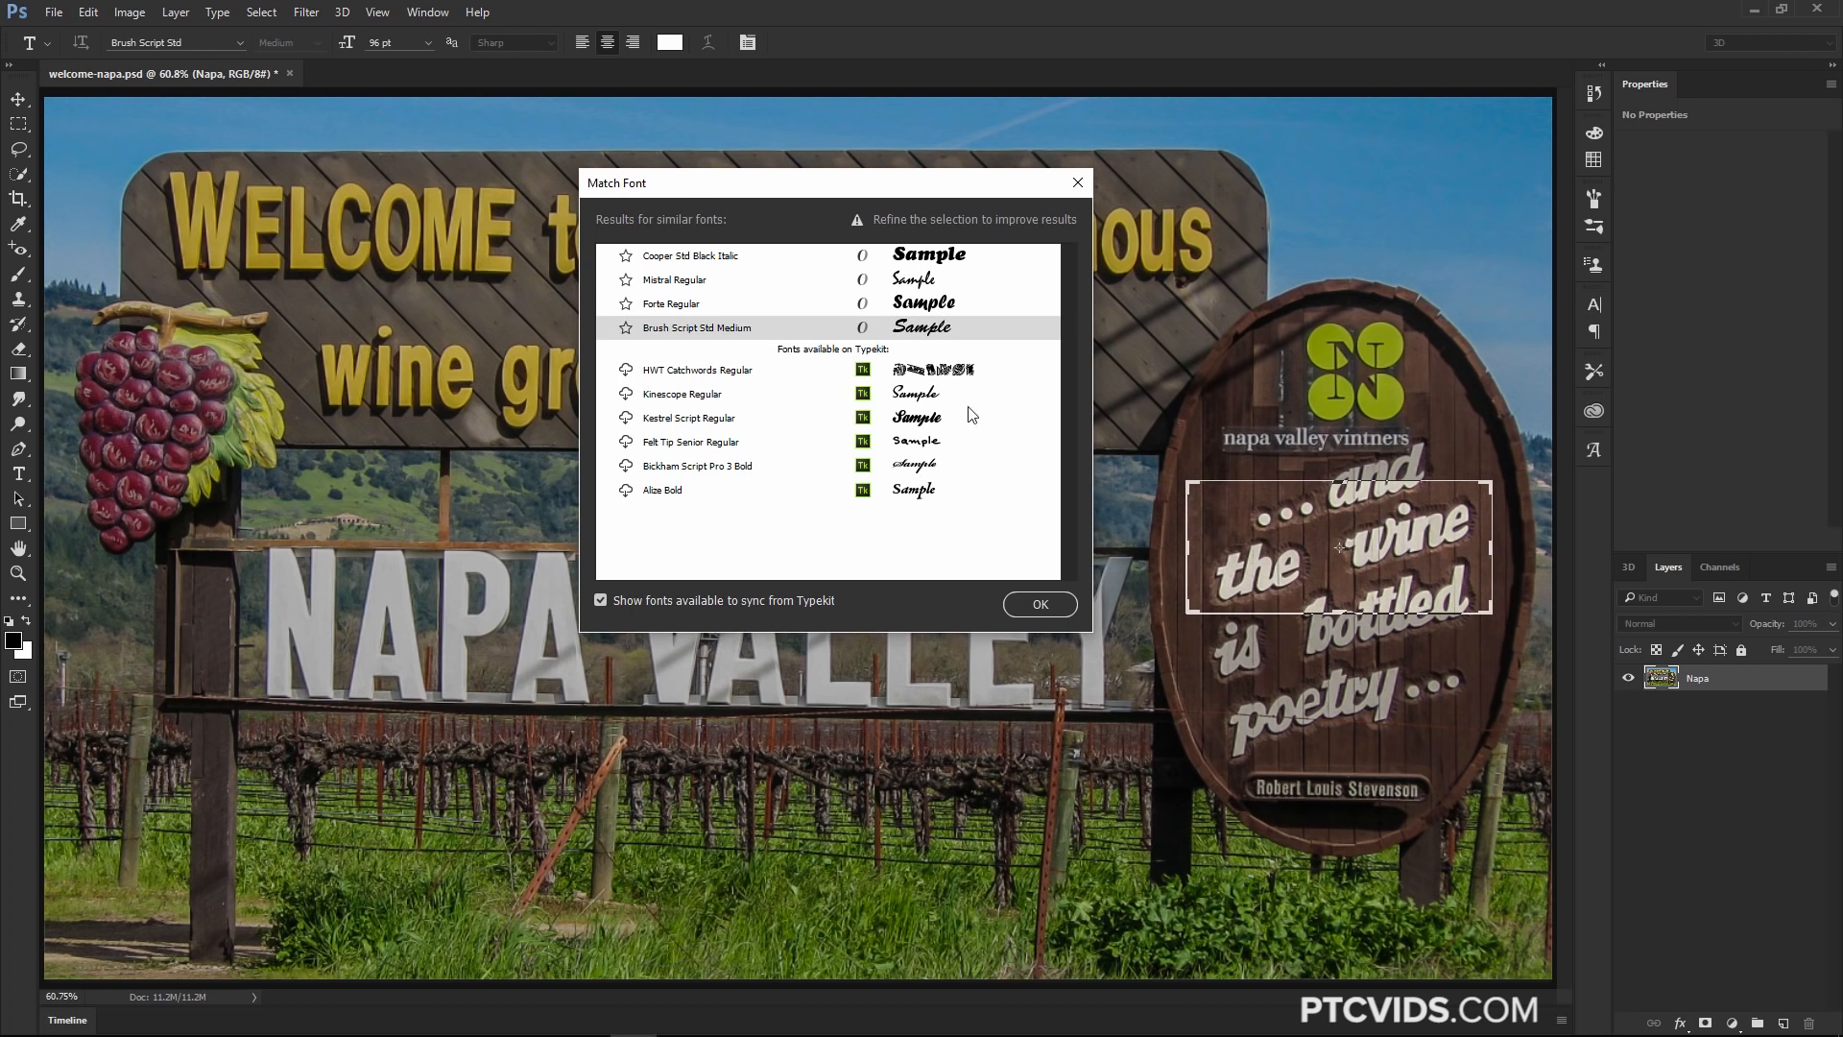
click(1040, 604)
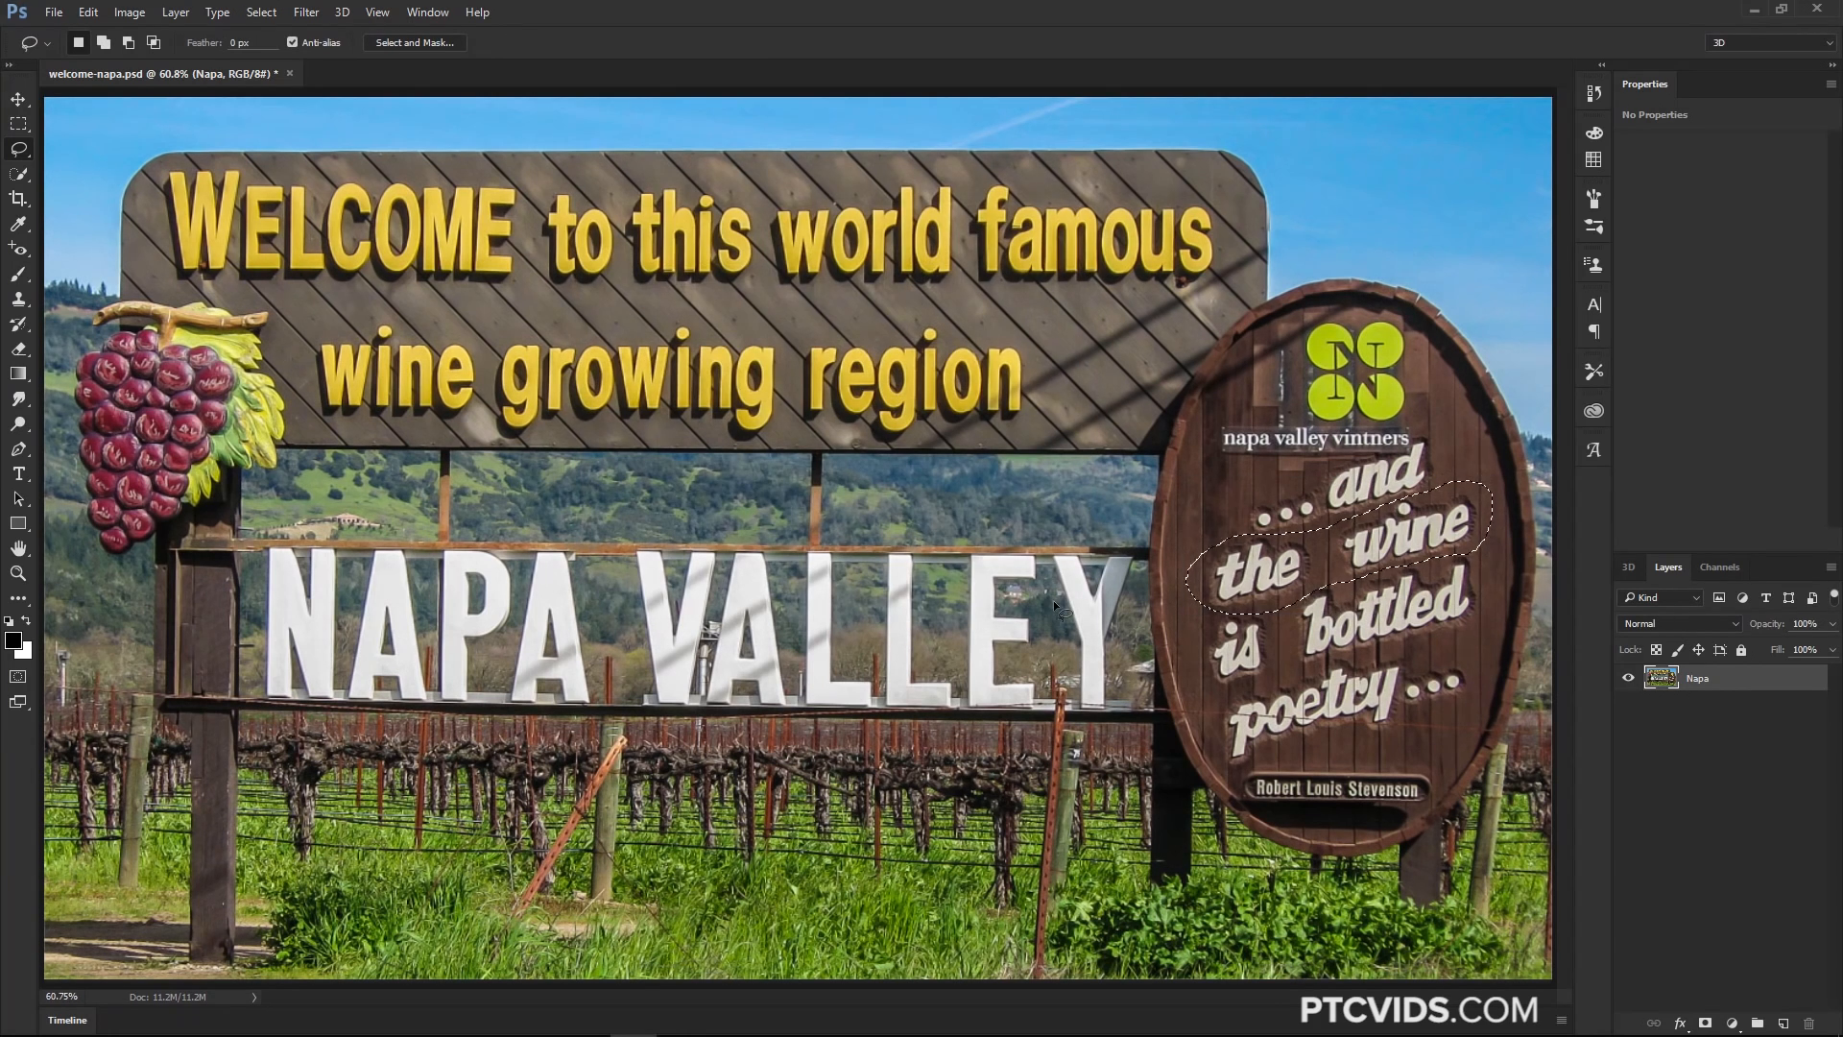
Type the word Photoshop above NAPA VALLEY in the matched script font
click(18, 473)
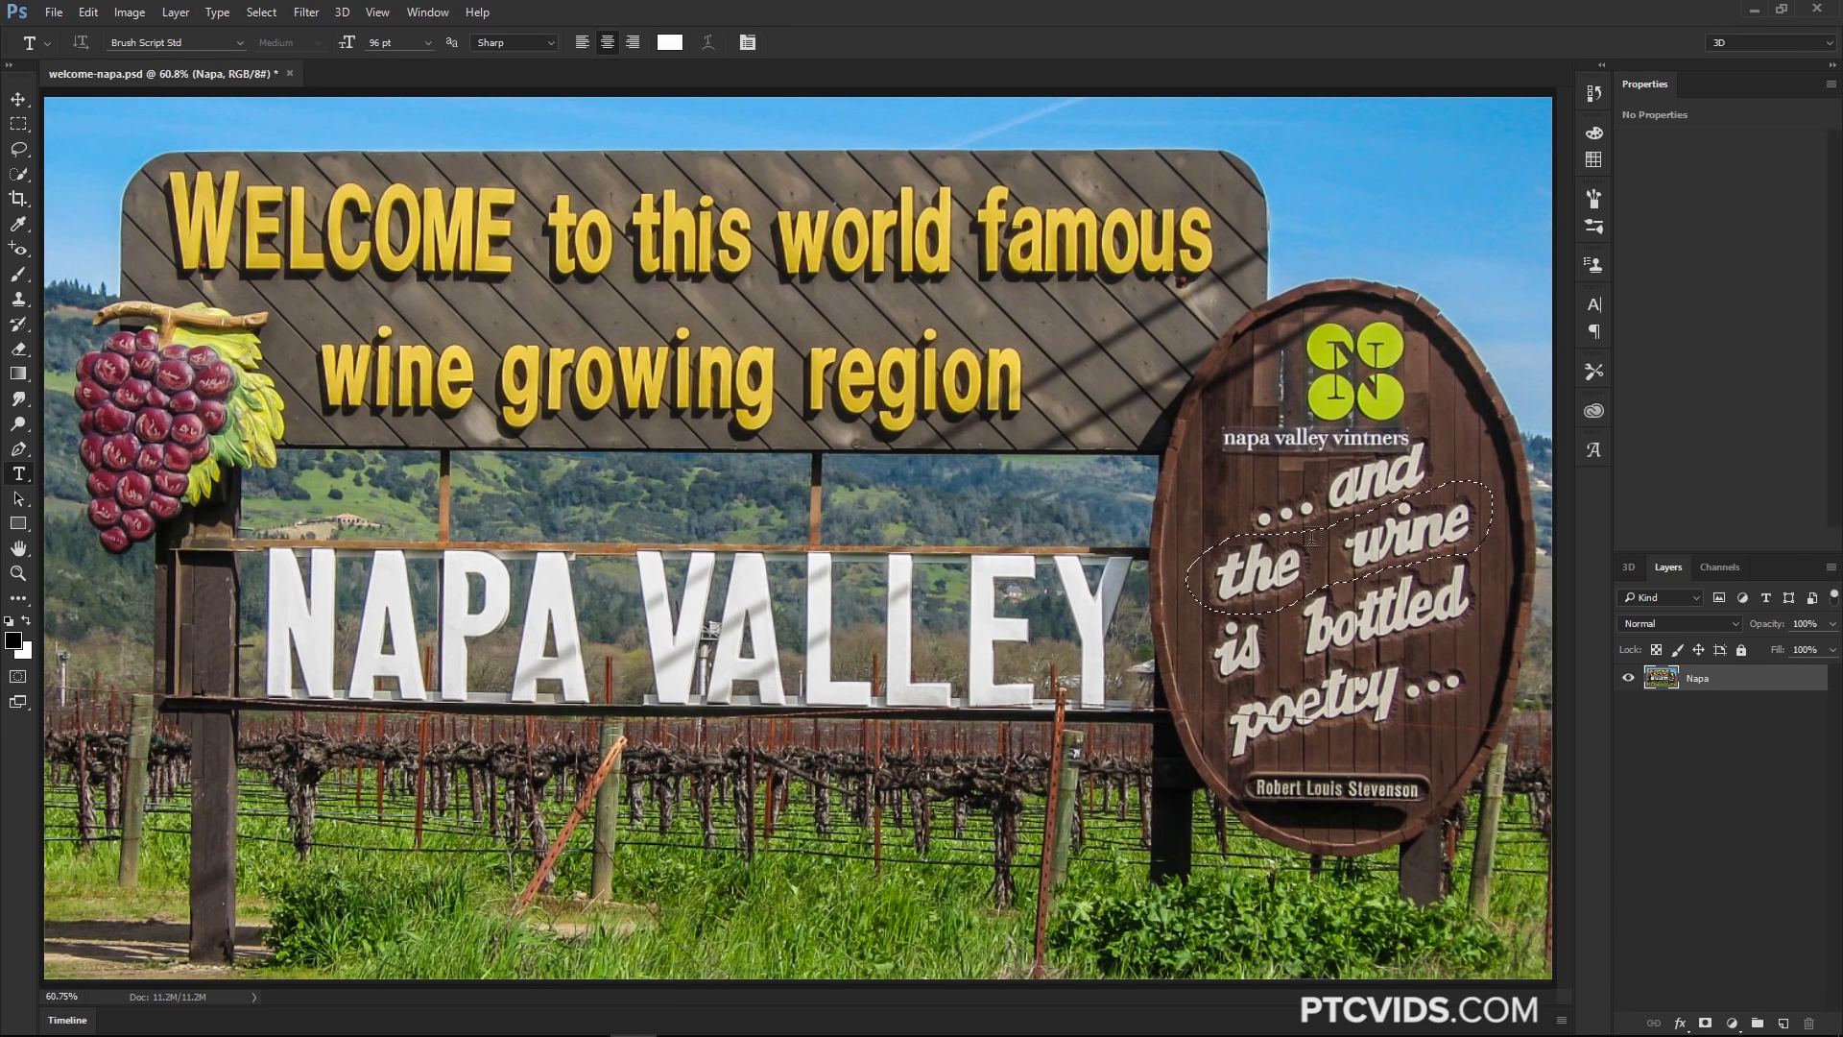
key(ctrl+d)
click(590, 502)
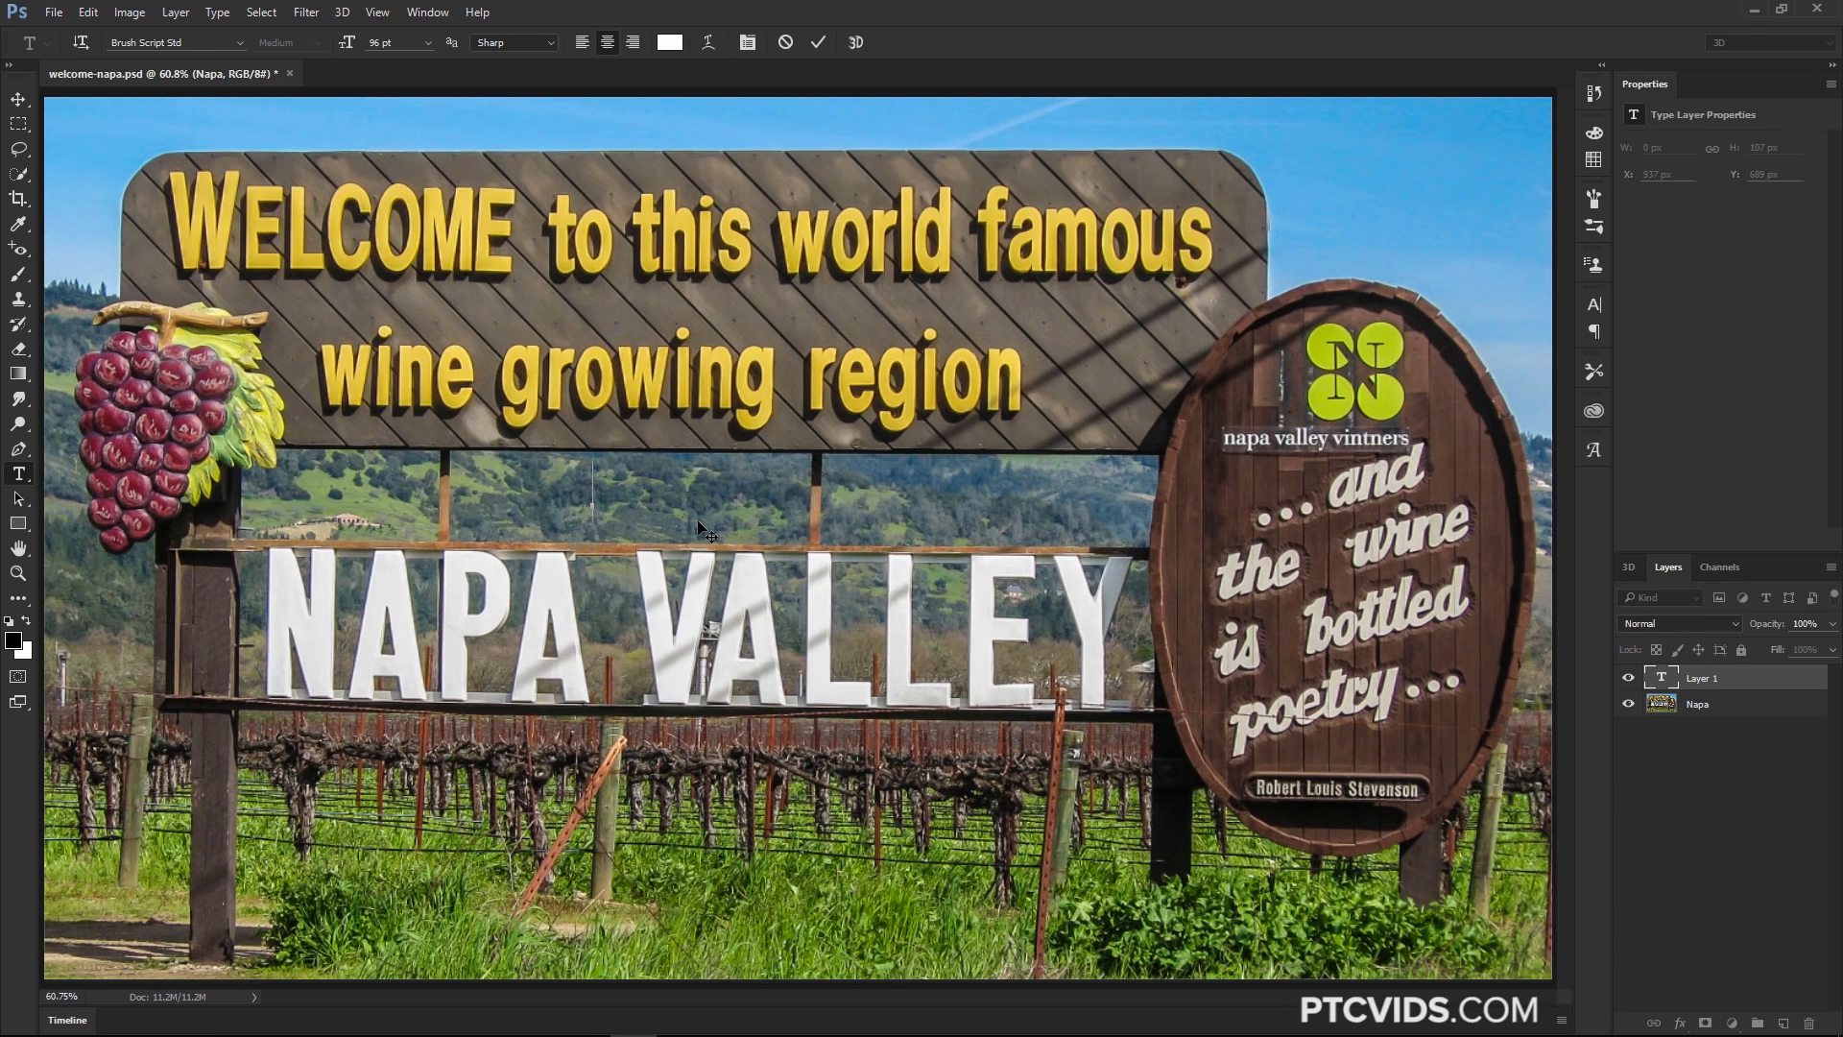
text(Pho)
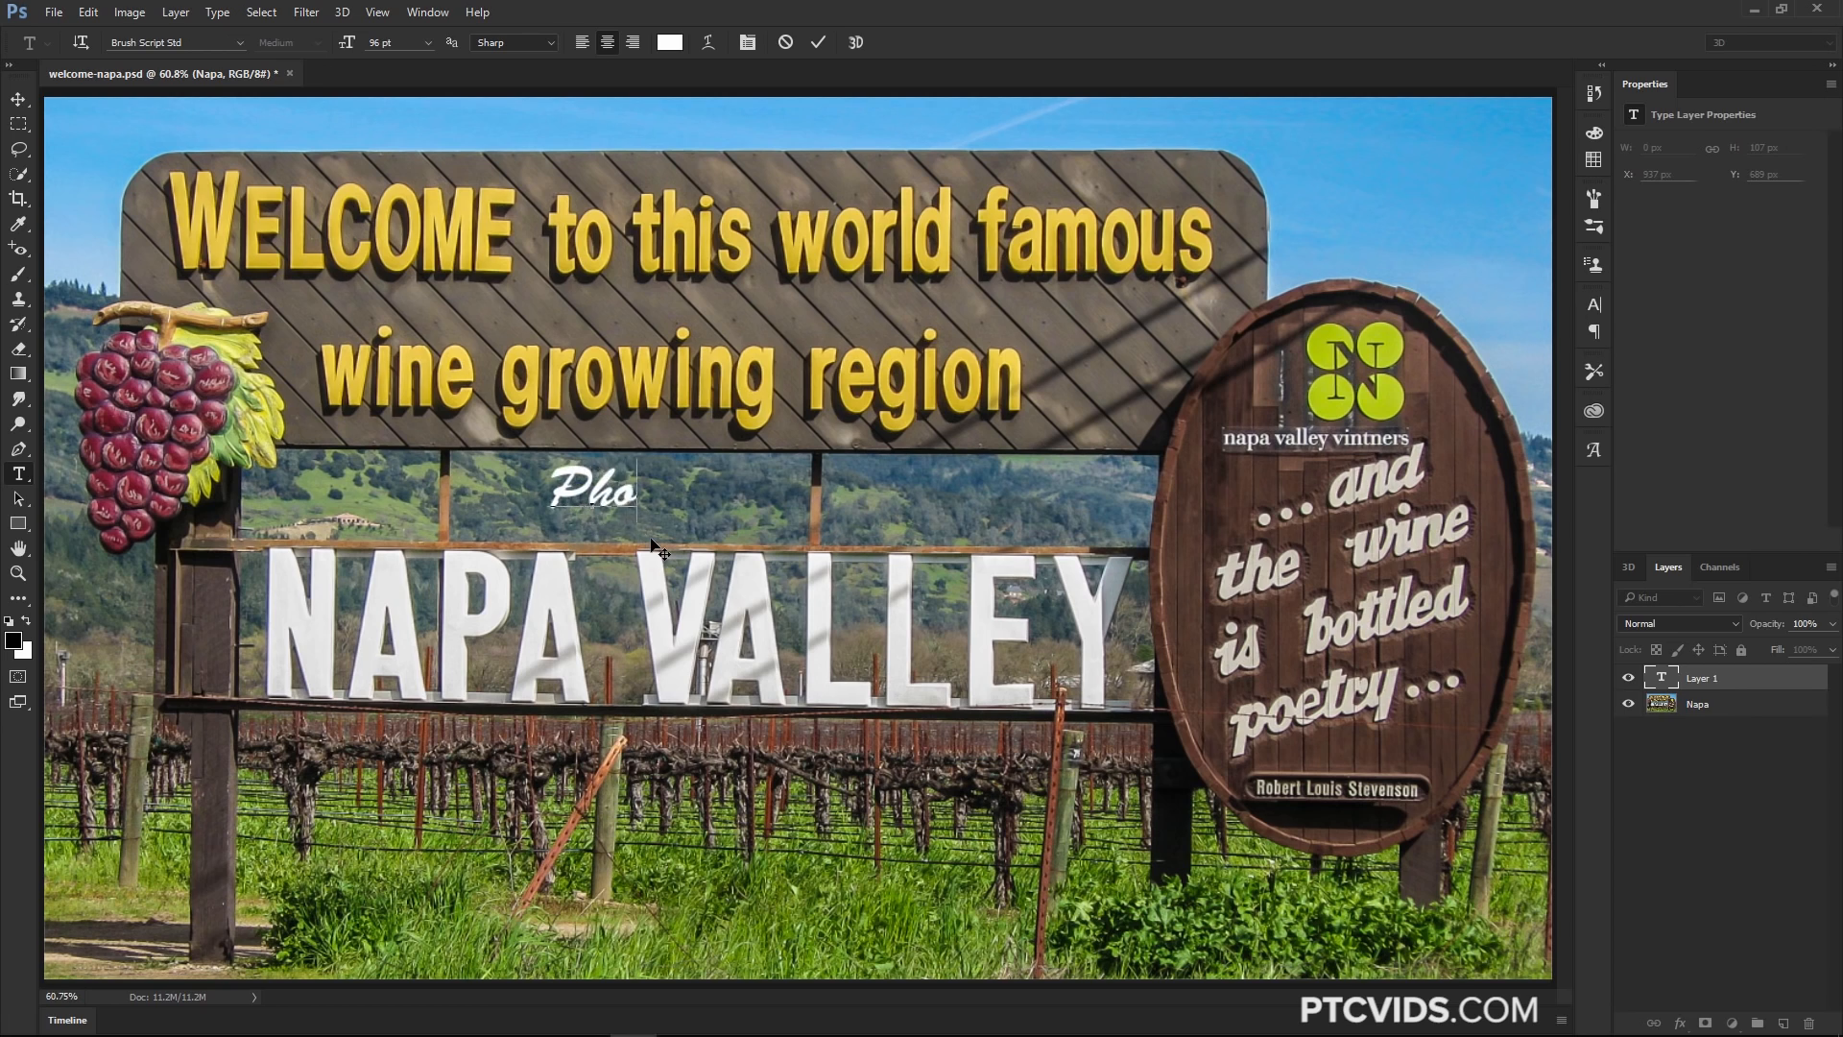
text(toshop)
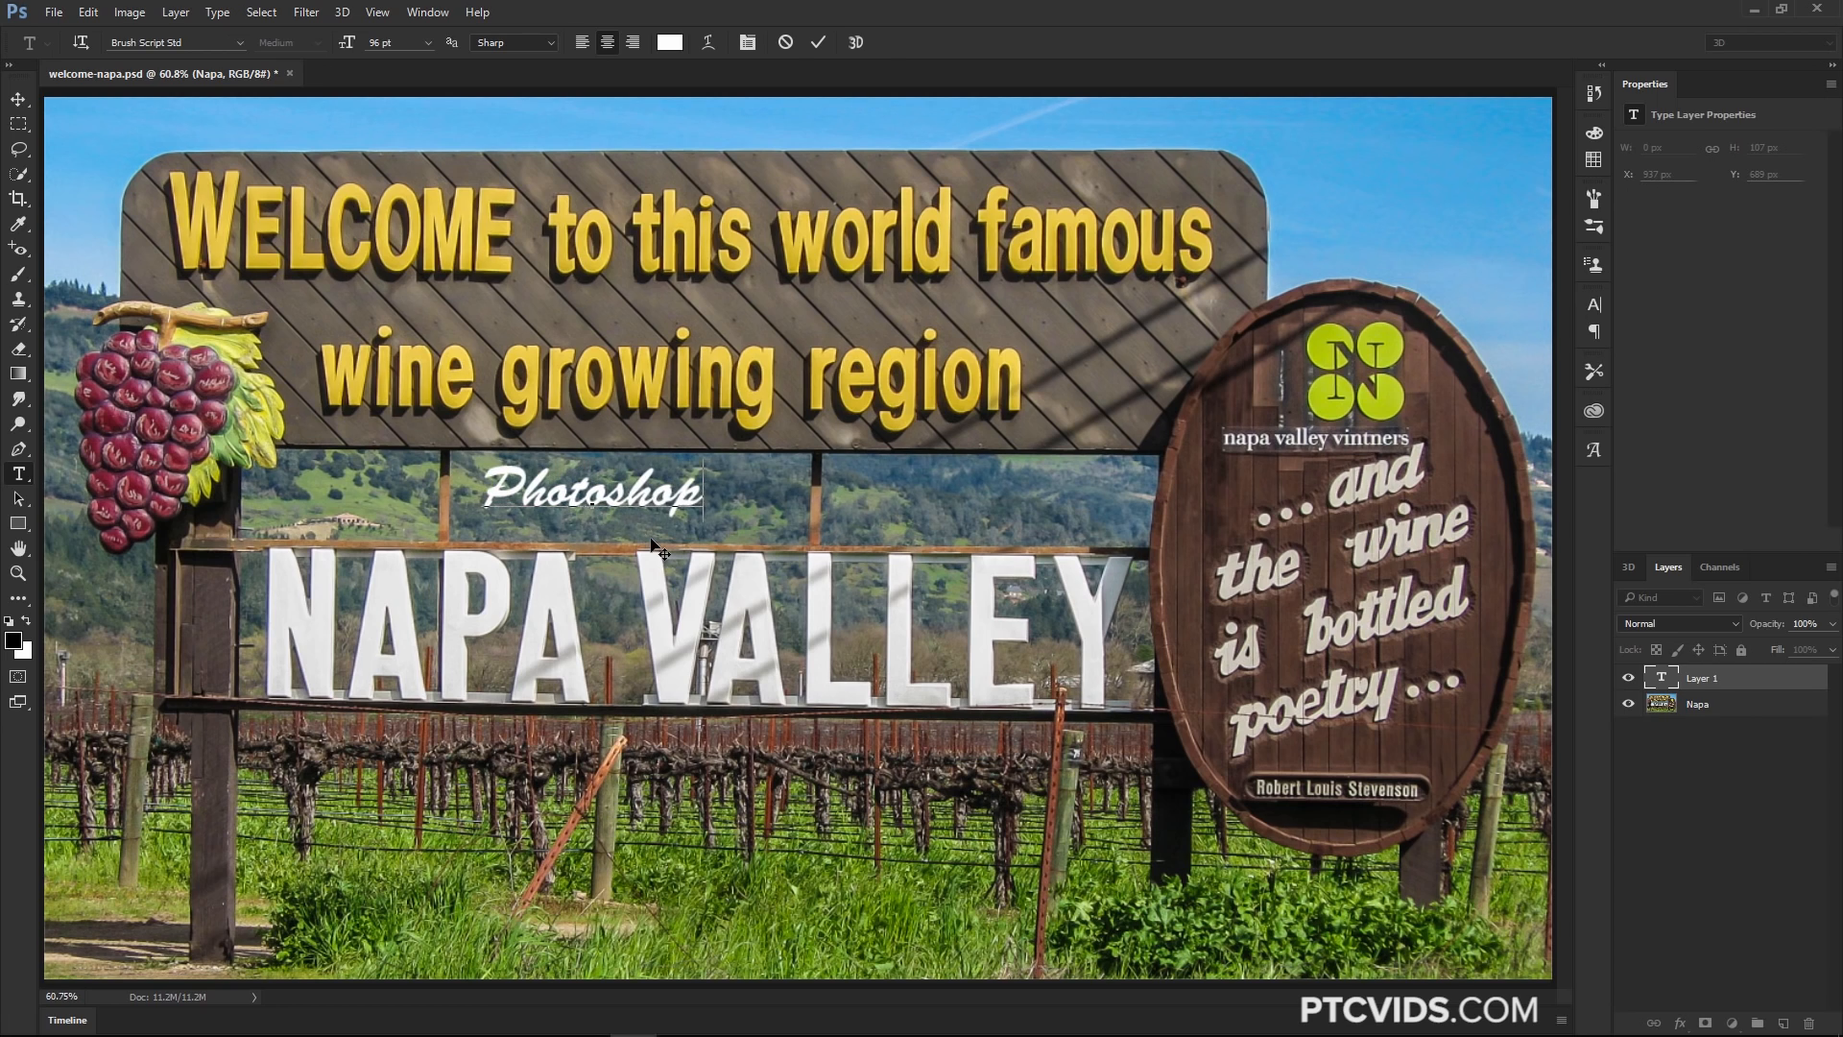
Commit the Photoshop text, move it slightly lower, then delete the text layer
key(ctrl+Return)
key(v)
drag(691, 494, 691, 509)
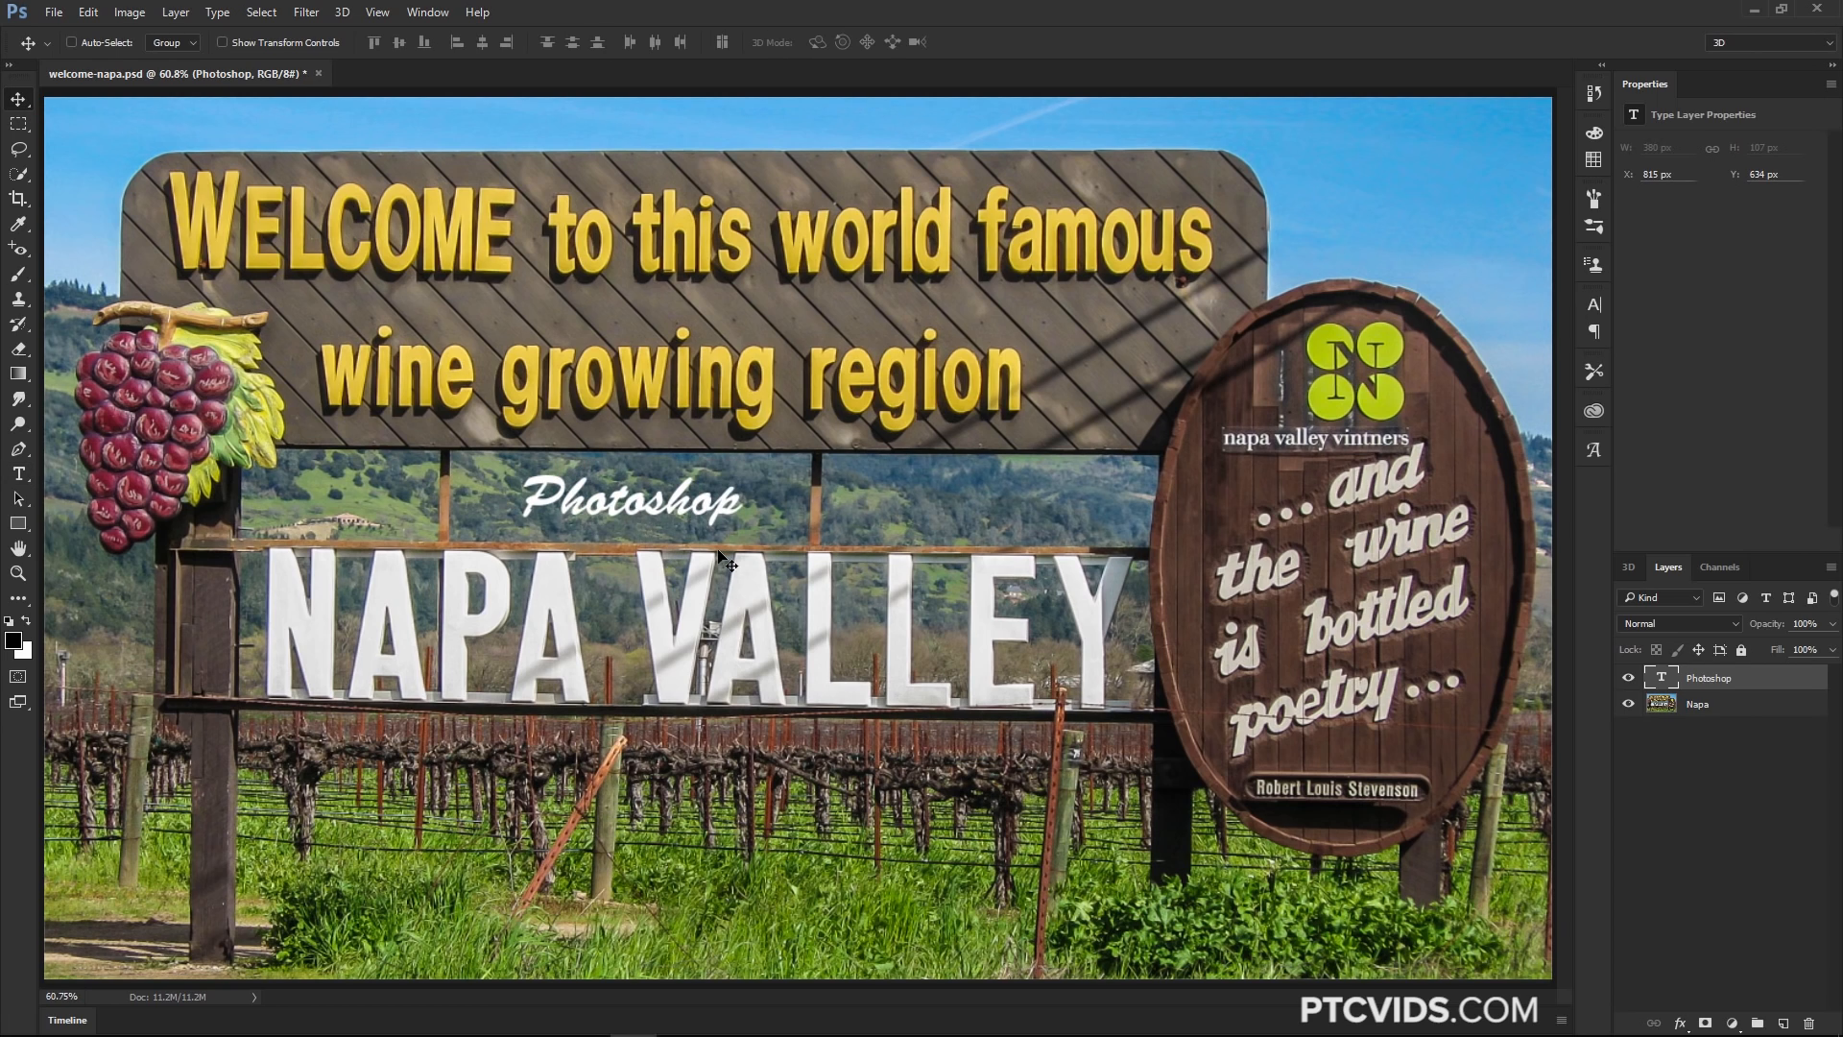
drag(1666, 680, 1809, 1023)
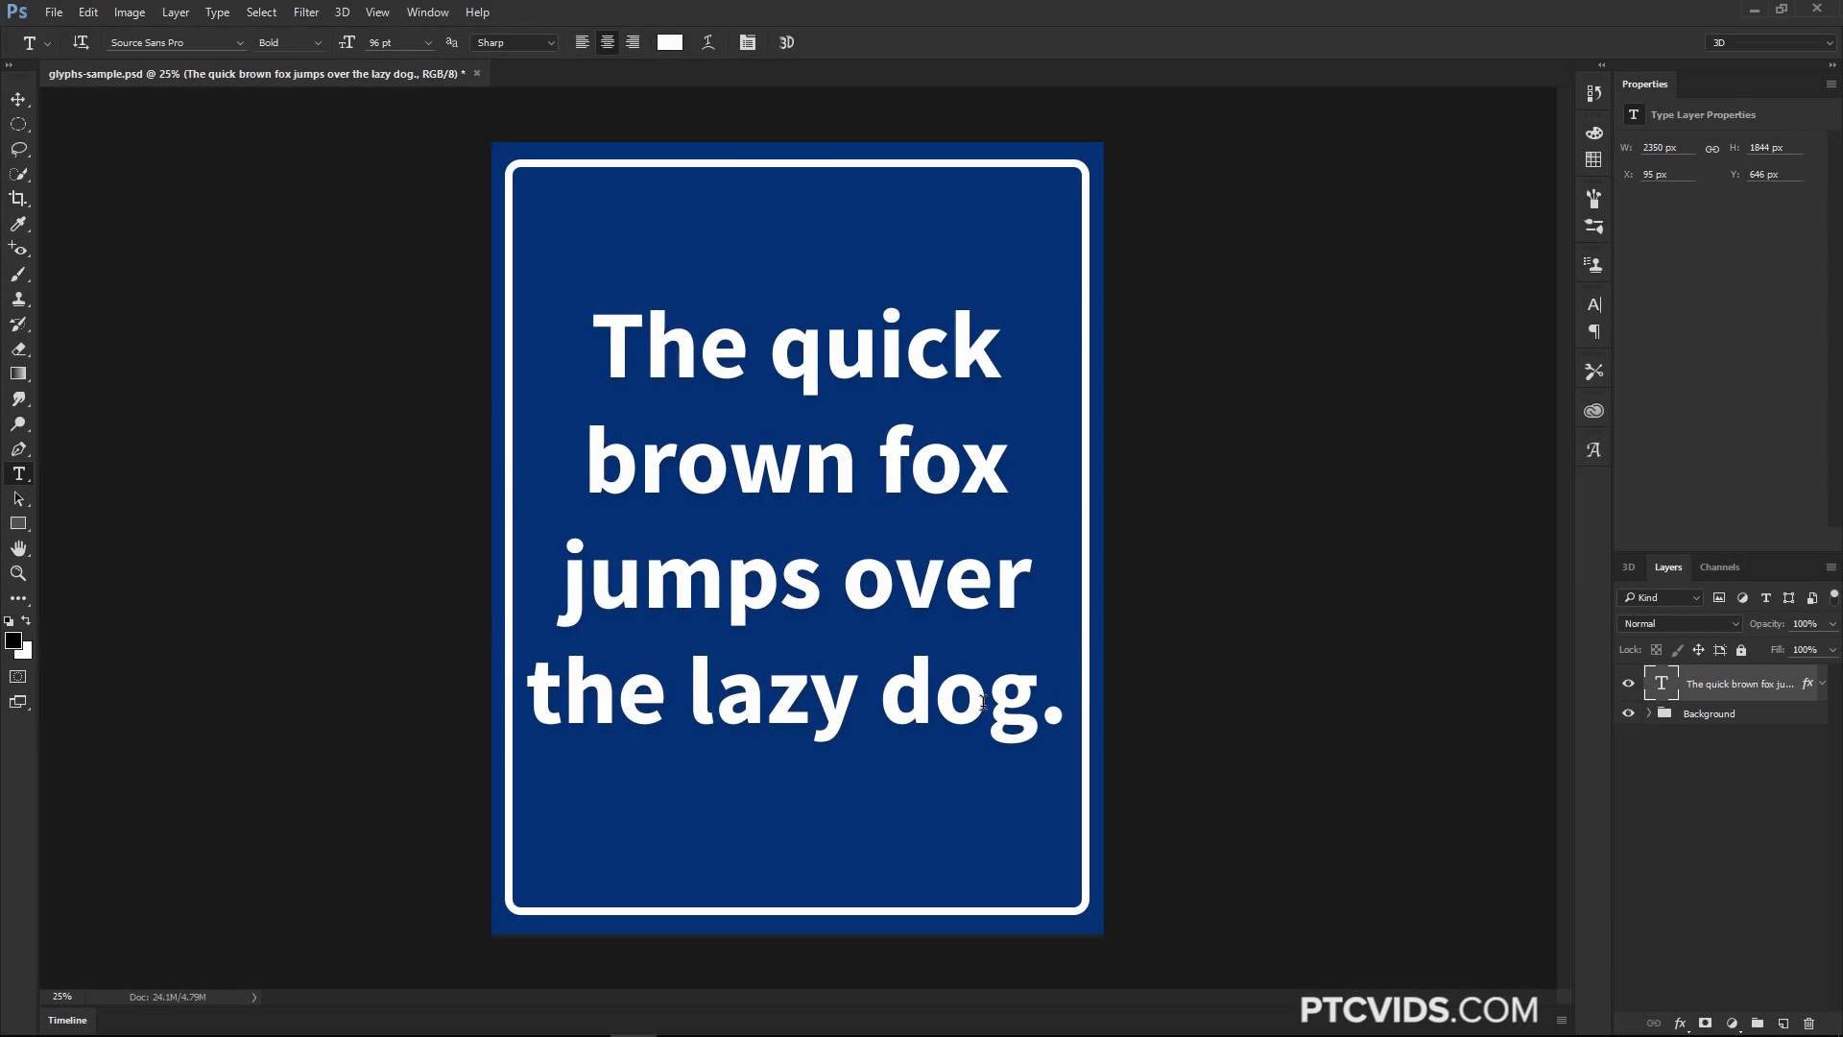
Toggle the Background and text layers' visibility off and on in the glyphs sample to compare them
click(1628, 714)
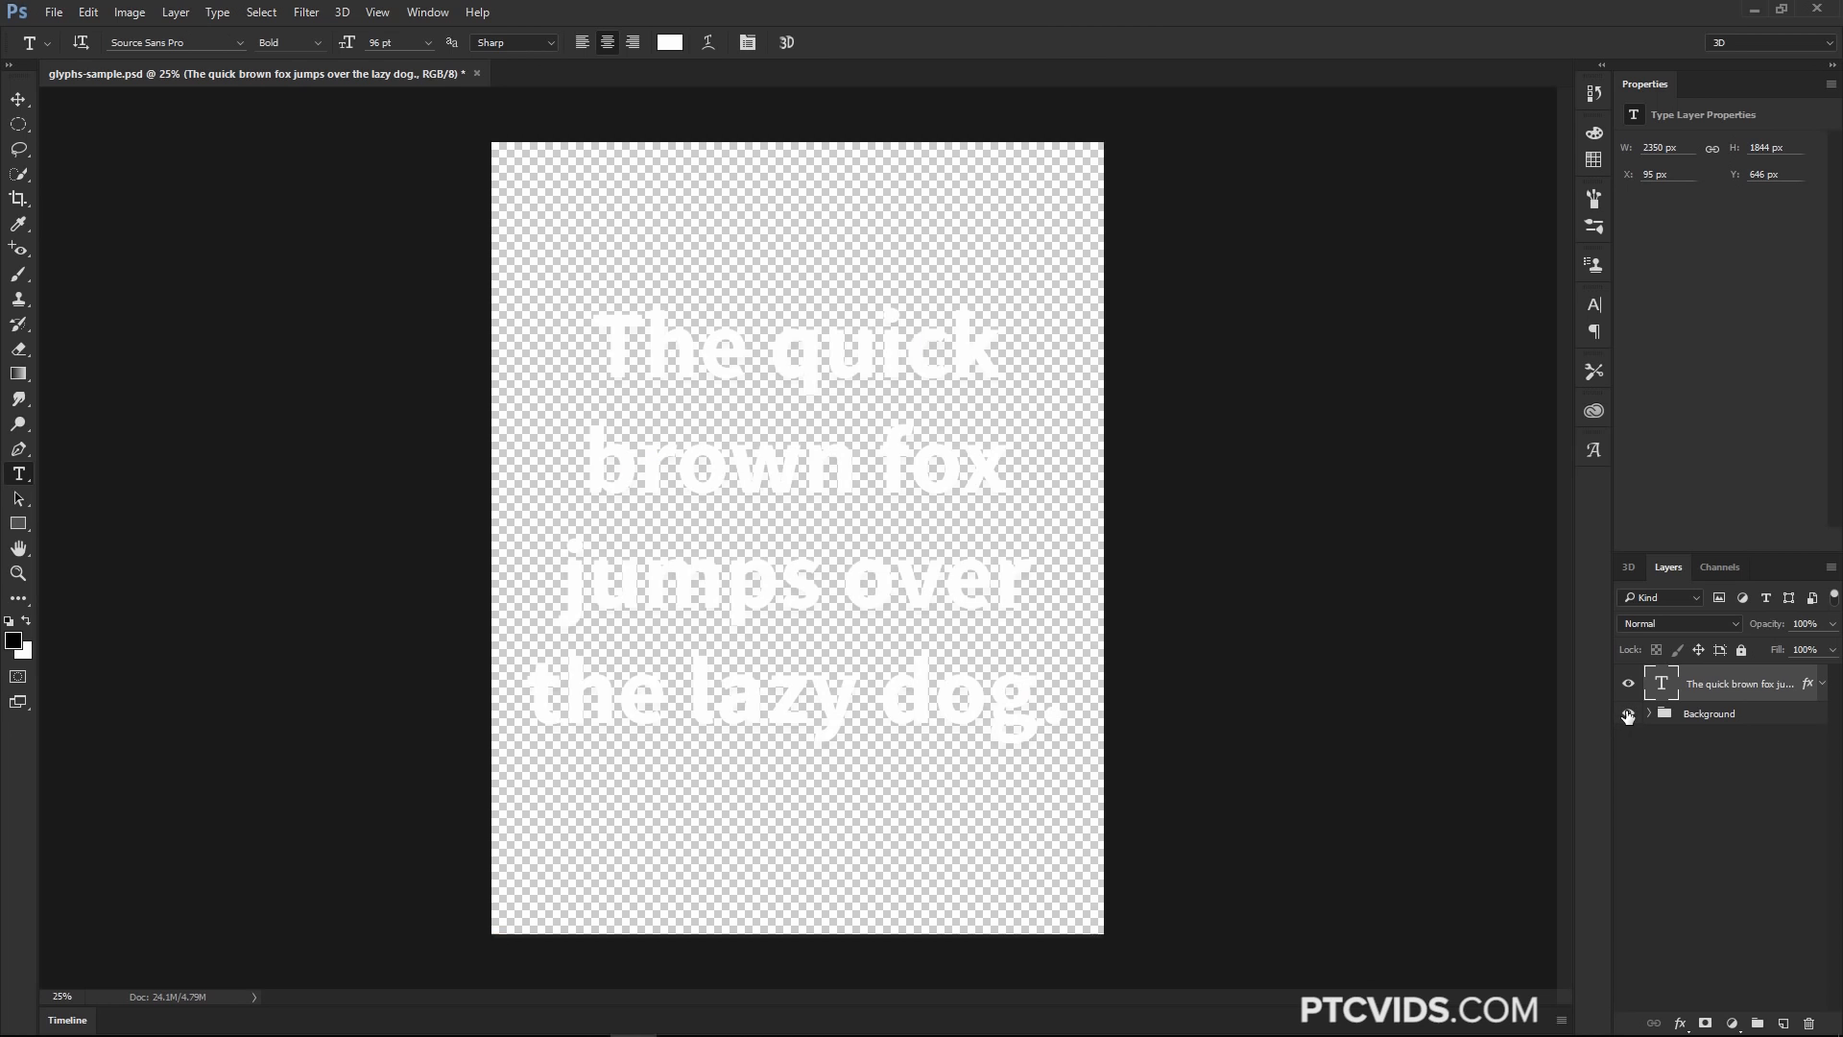
click(1628, 715)
click(1628, 686)
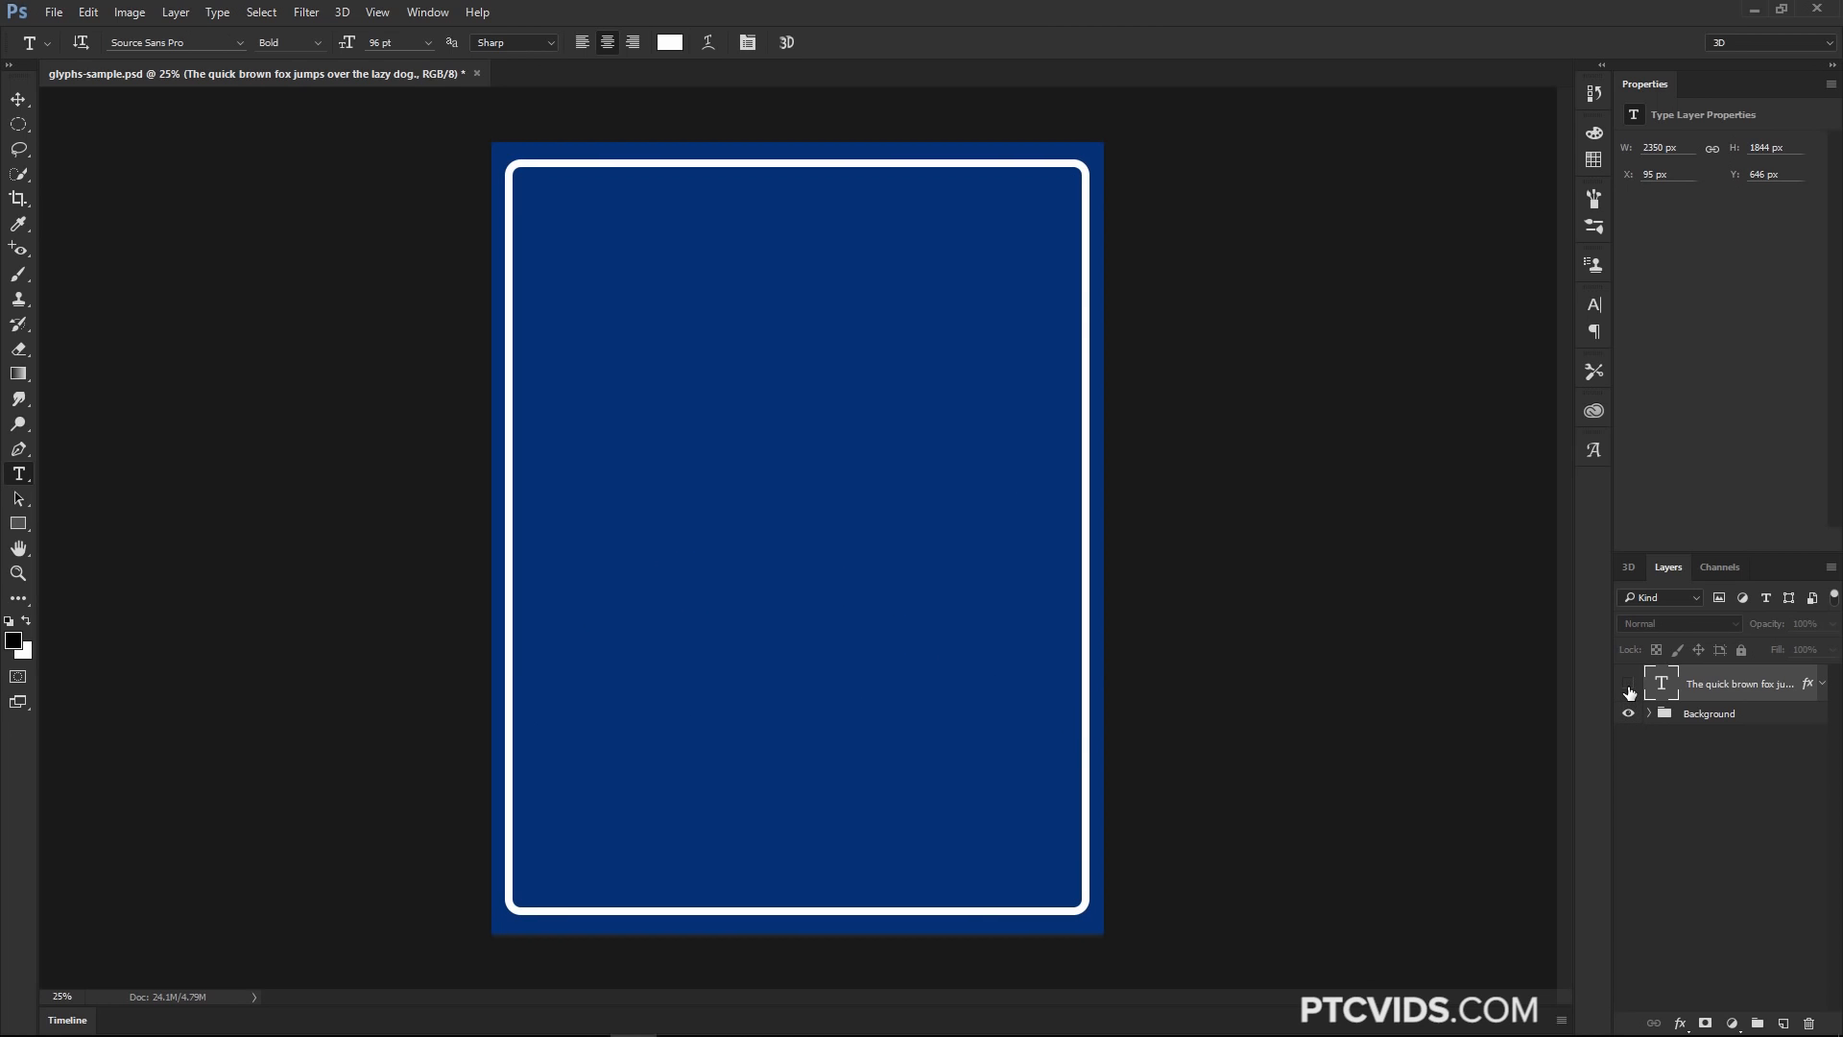
click(1628, 686)
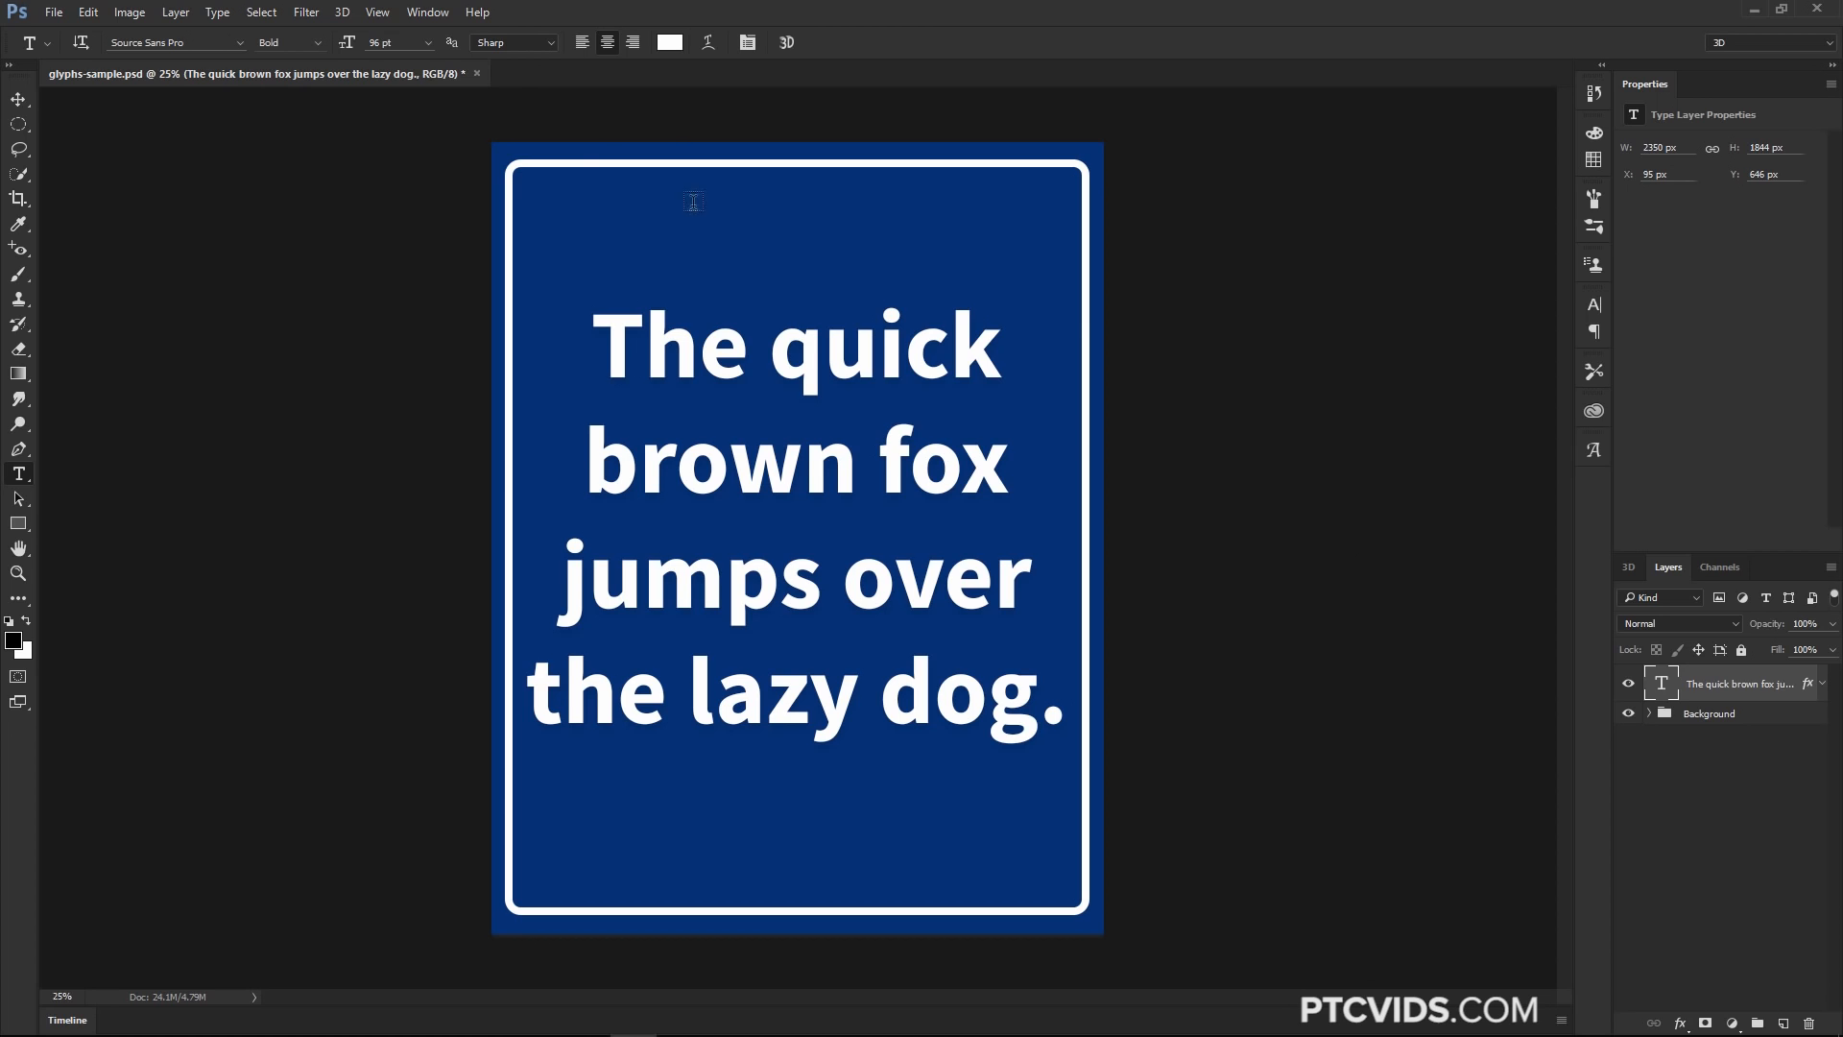
Open the Glyphs panel, scroll through its glyph grid, and collapse it to an icon
click(428, 11)
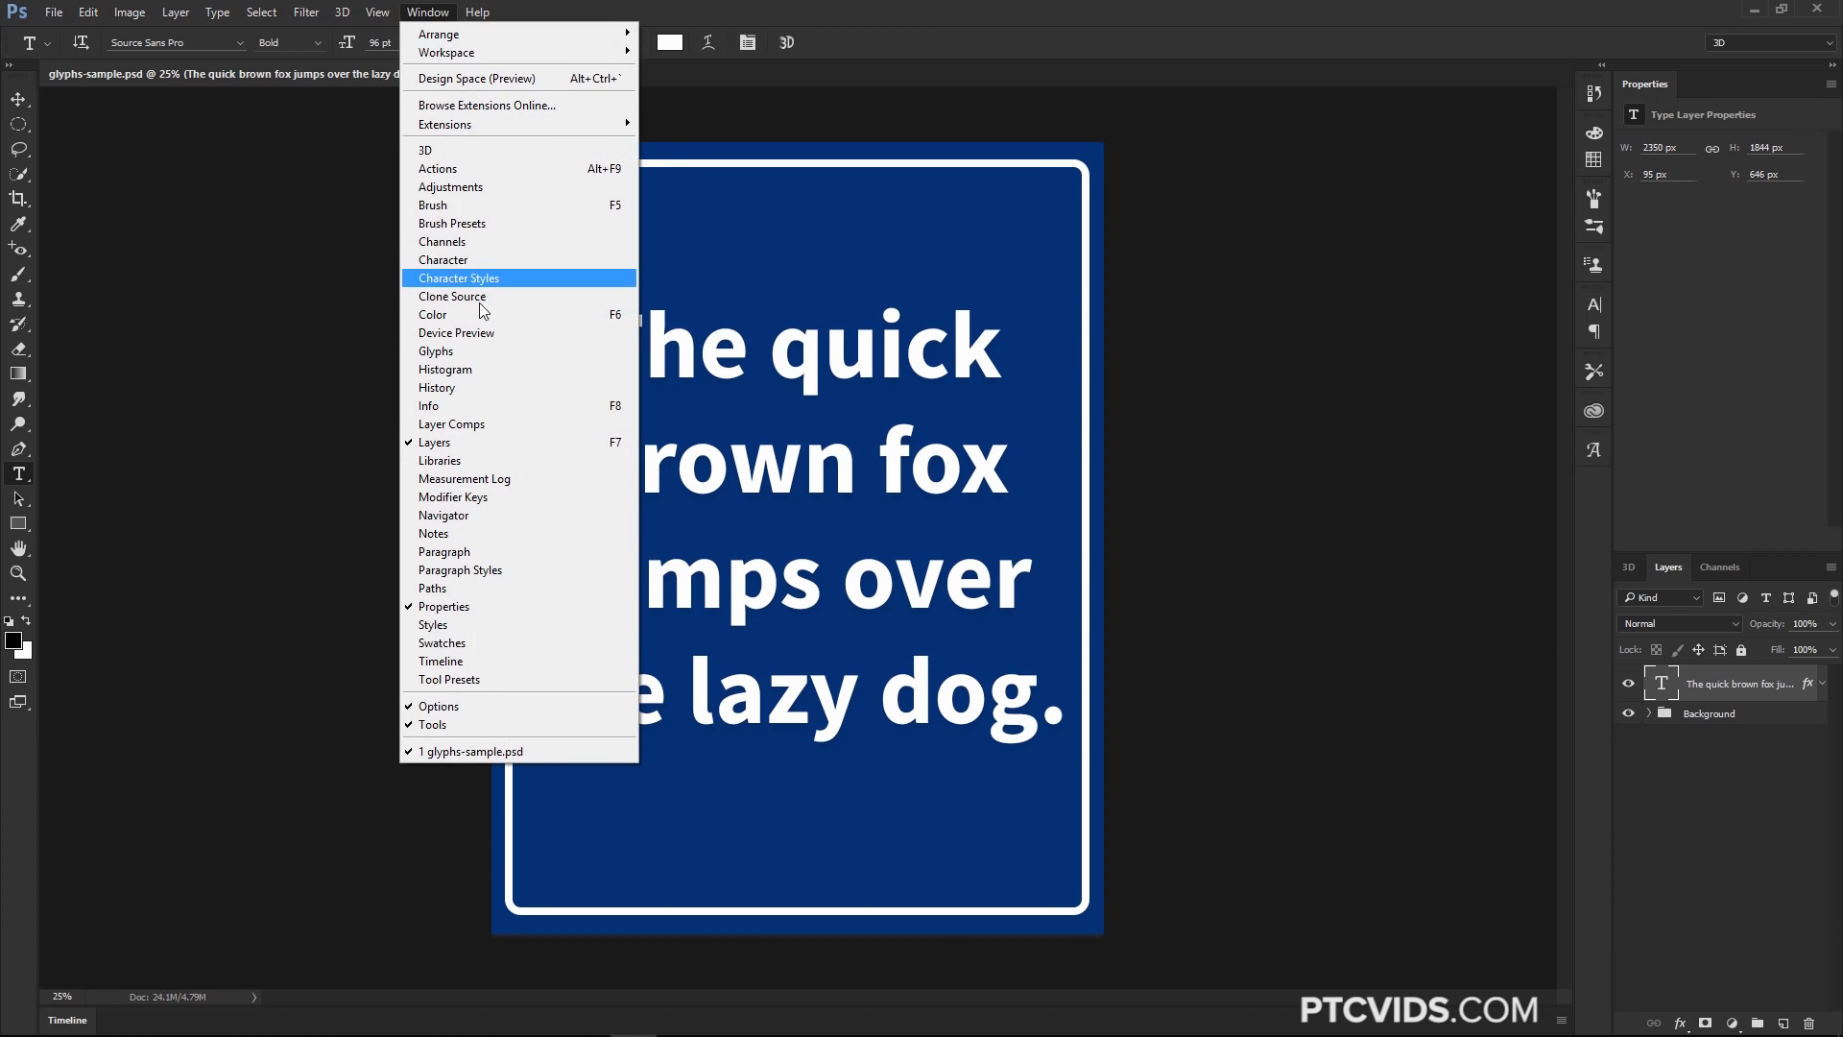
click(471, 352)
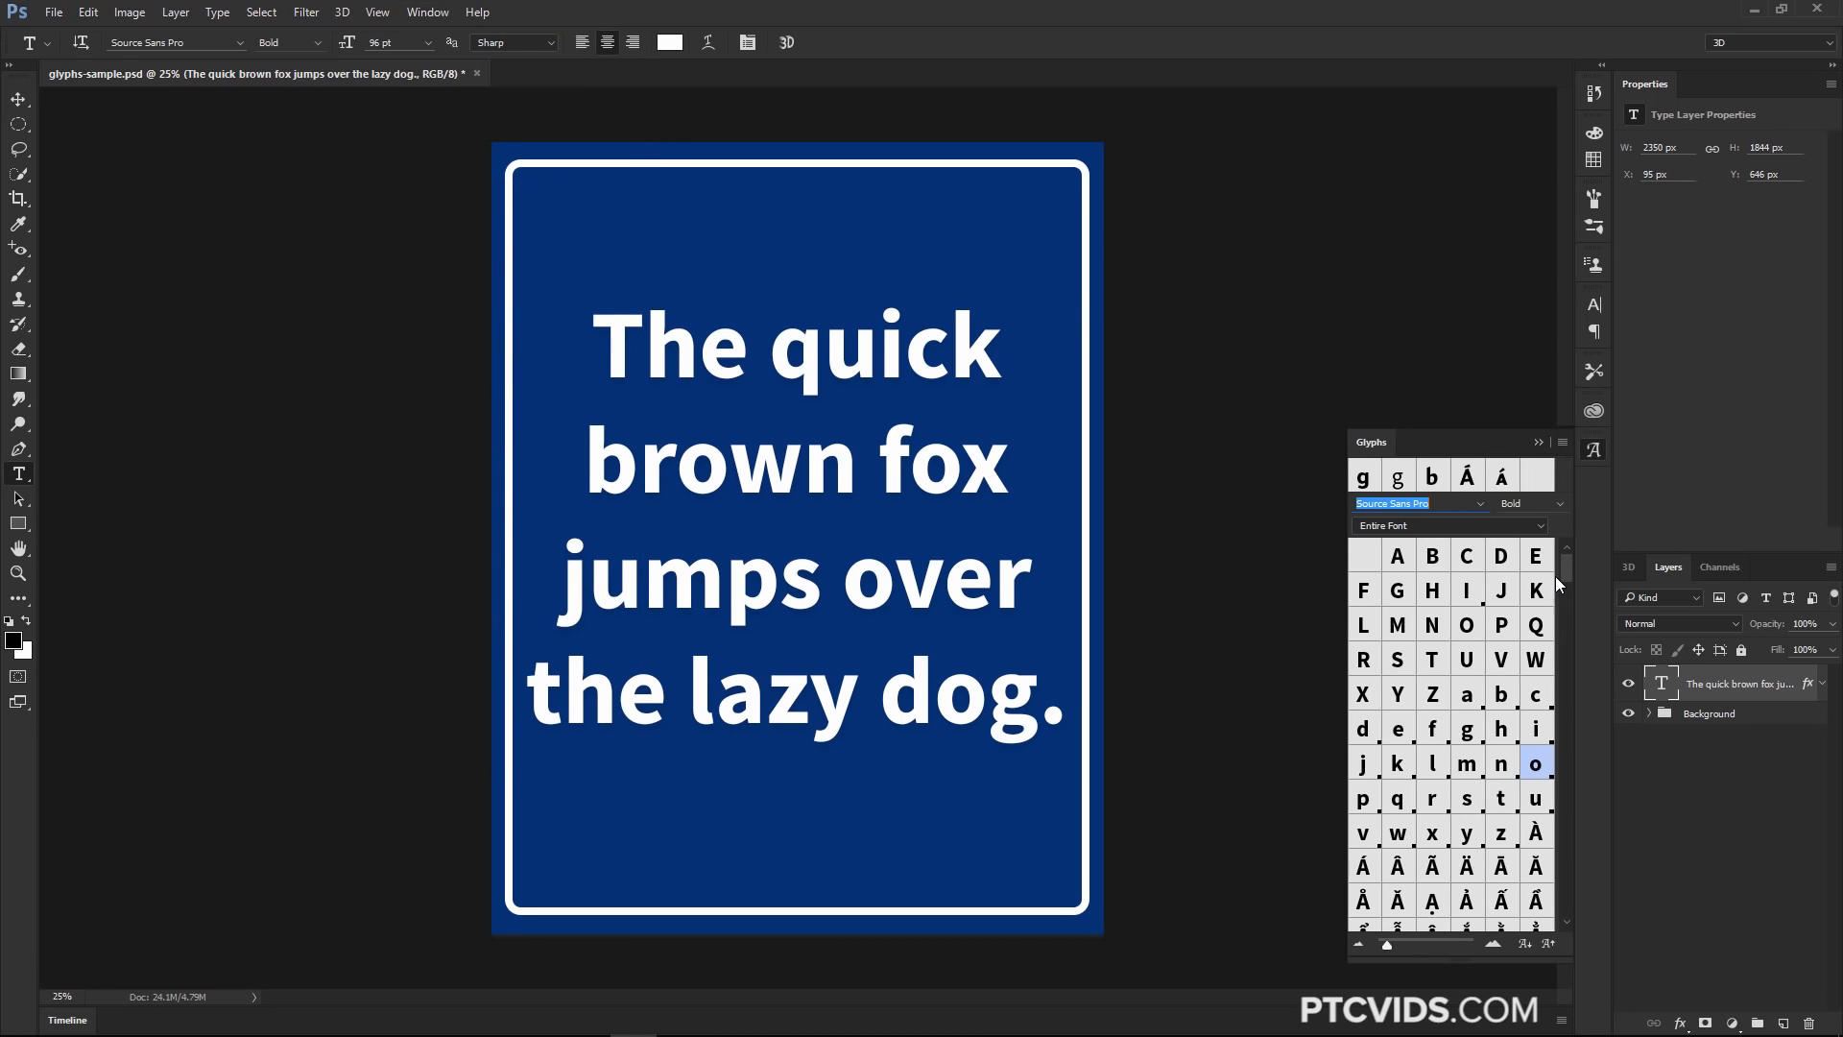
mouse_move(1565, 572)
mouse_down()
mouse_move(1559, 701)
mouse_move(1599, 585)
mouse_move(1588, 556)
mouse_up()
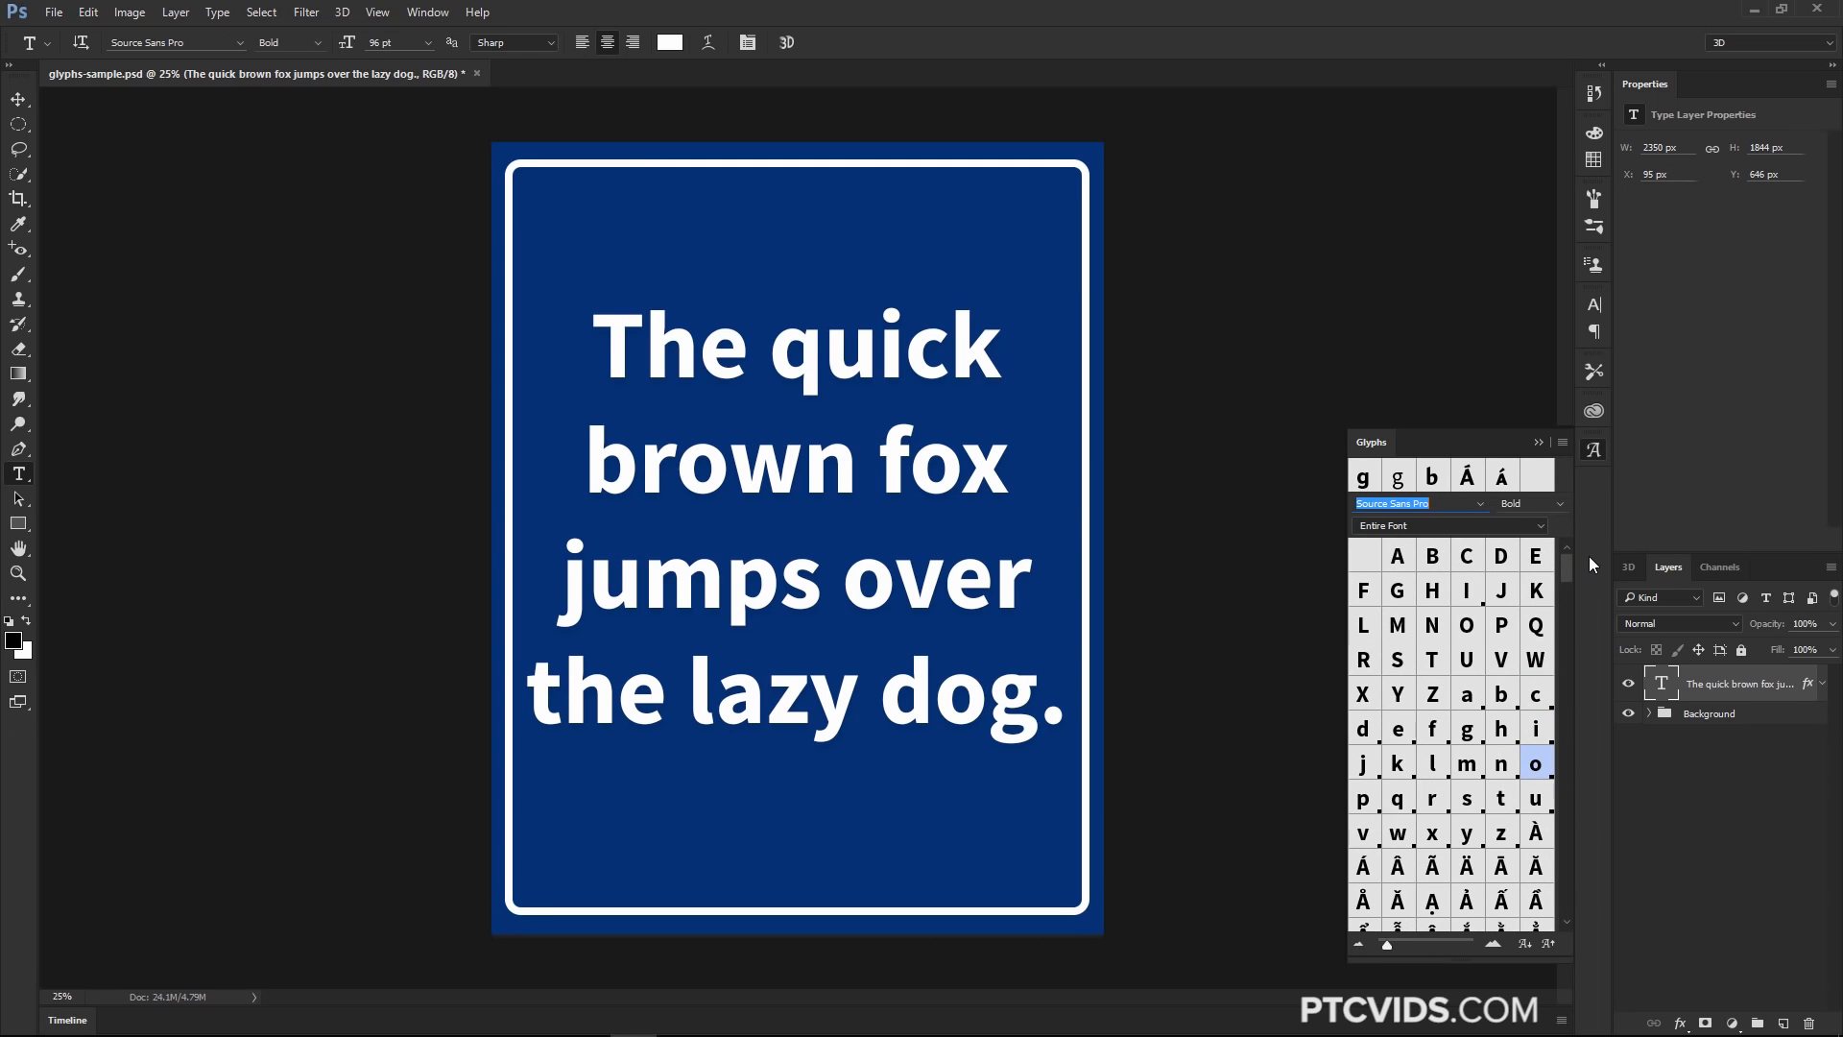
click(1539, 442)
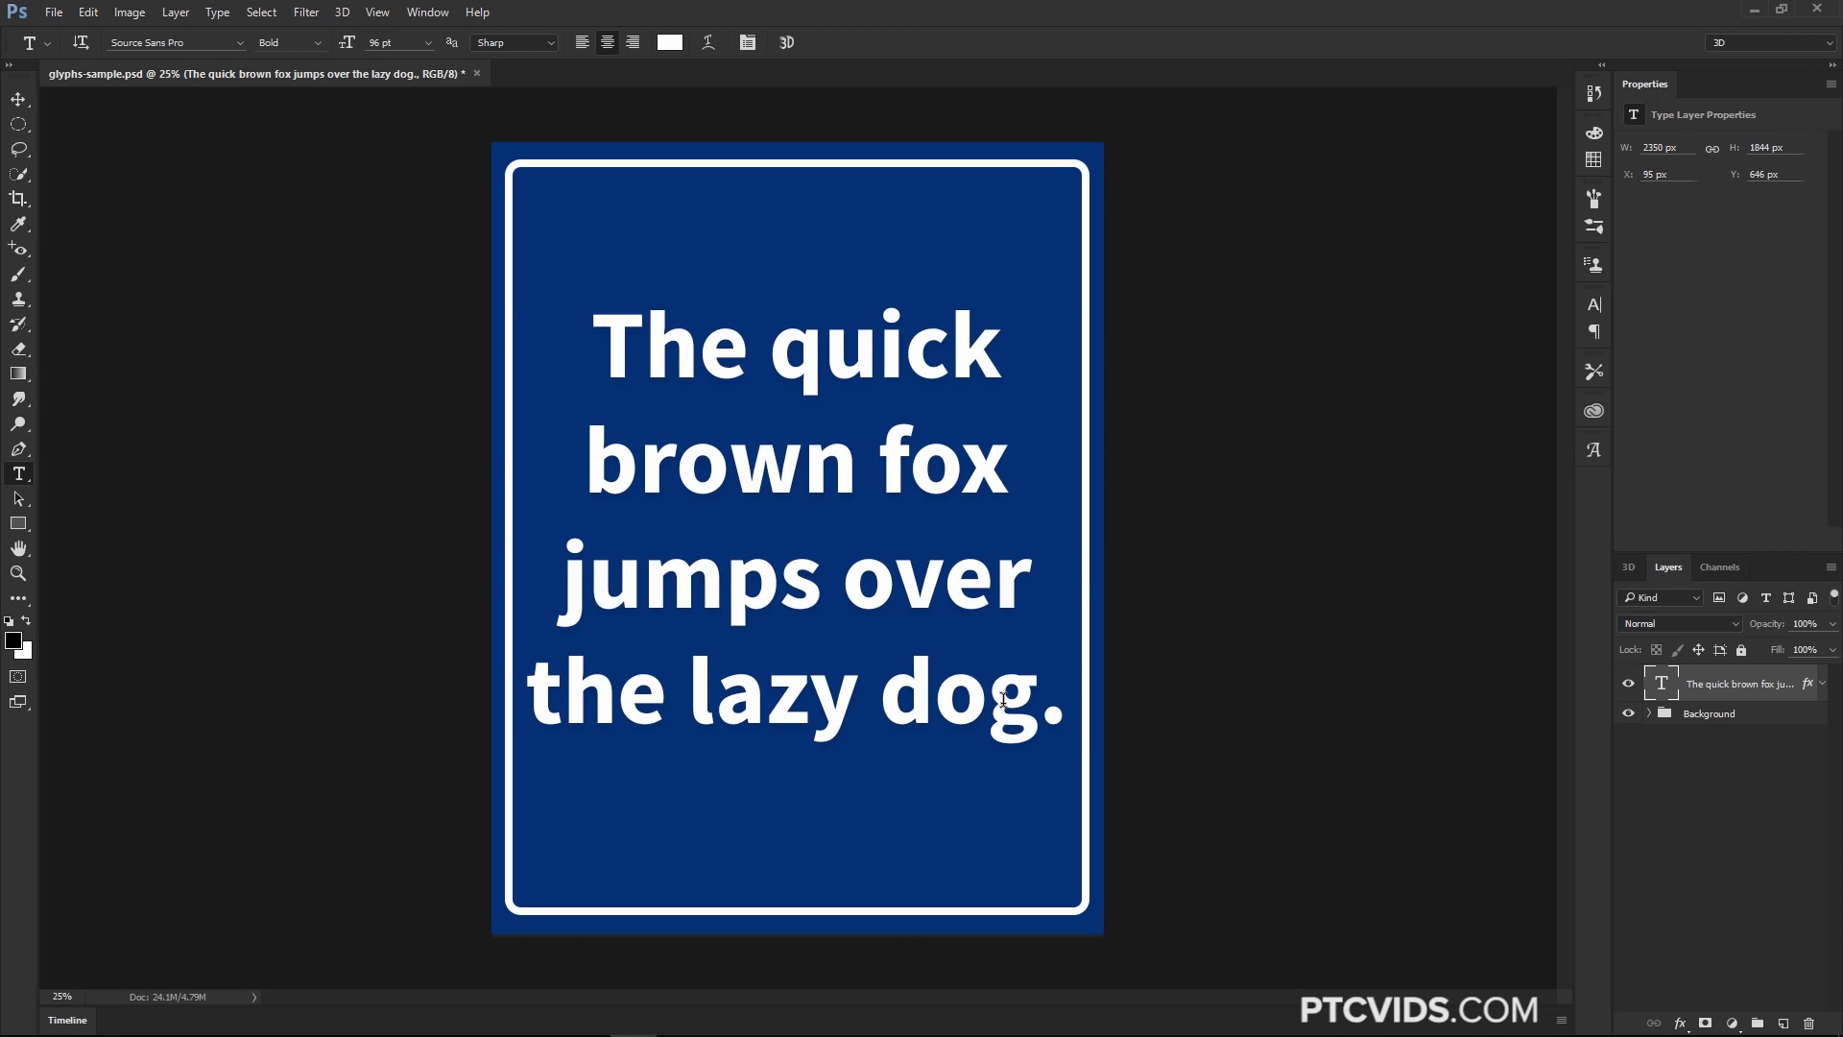
Select the g in dog and replace it with an alternate g from the Glyphs panel filtered to Alternates For Selection
drag(993, 696, 1041, 696)
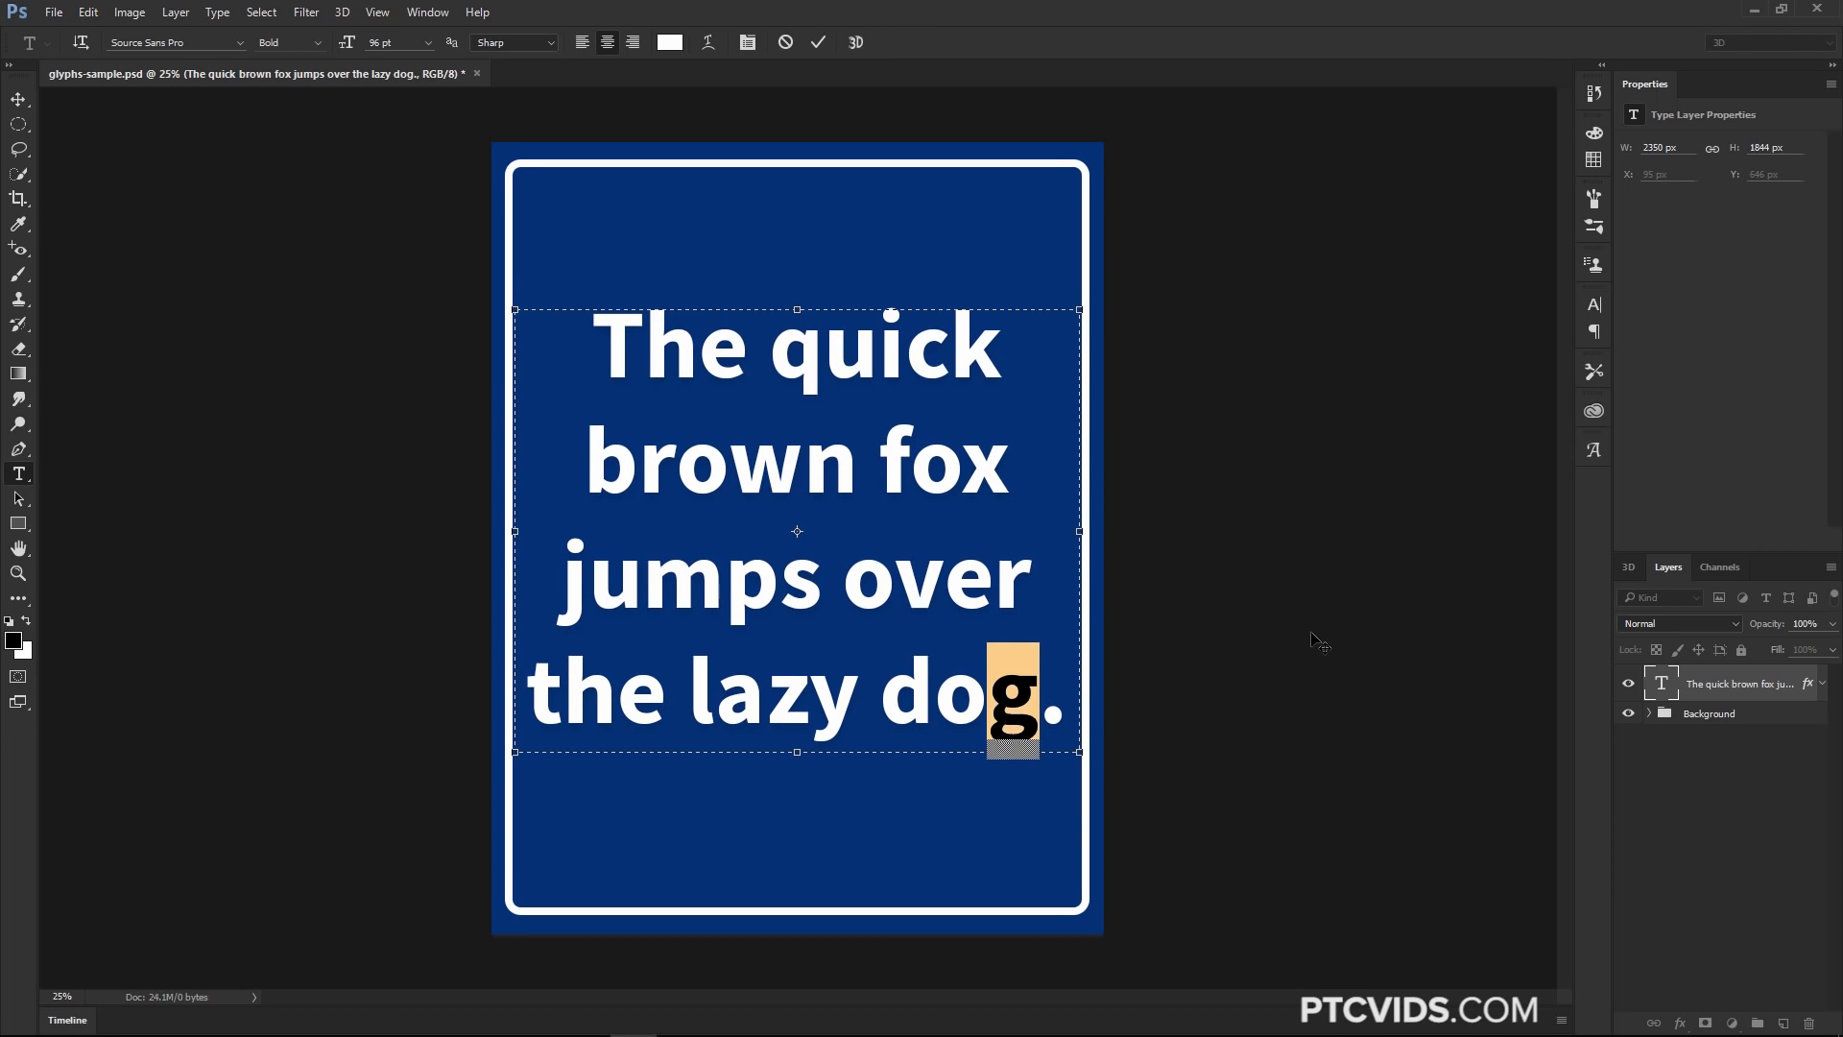
click(1591, 451)
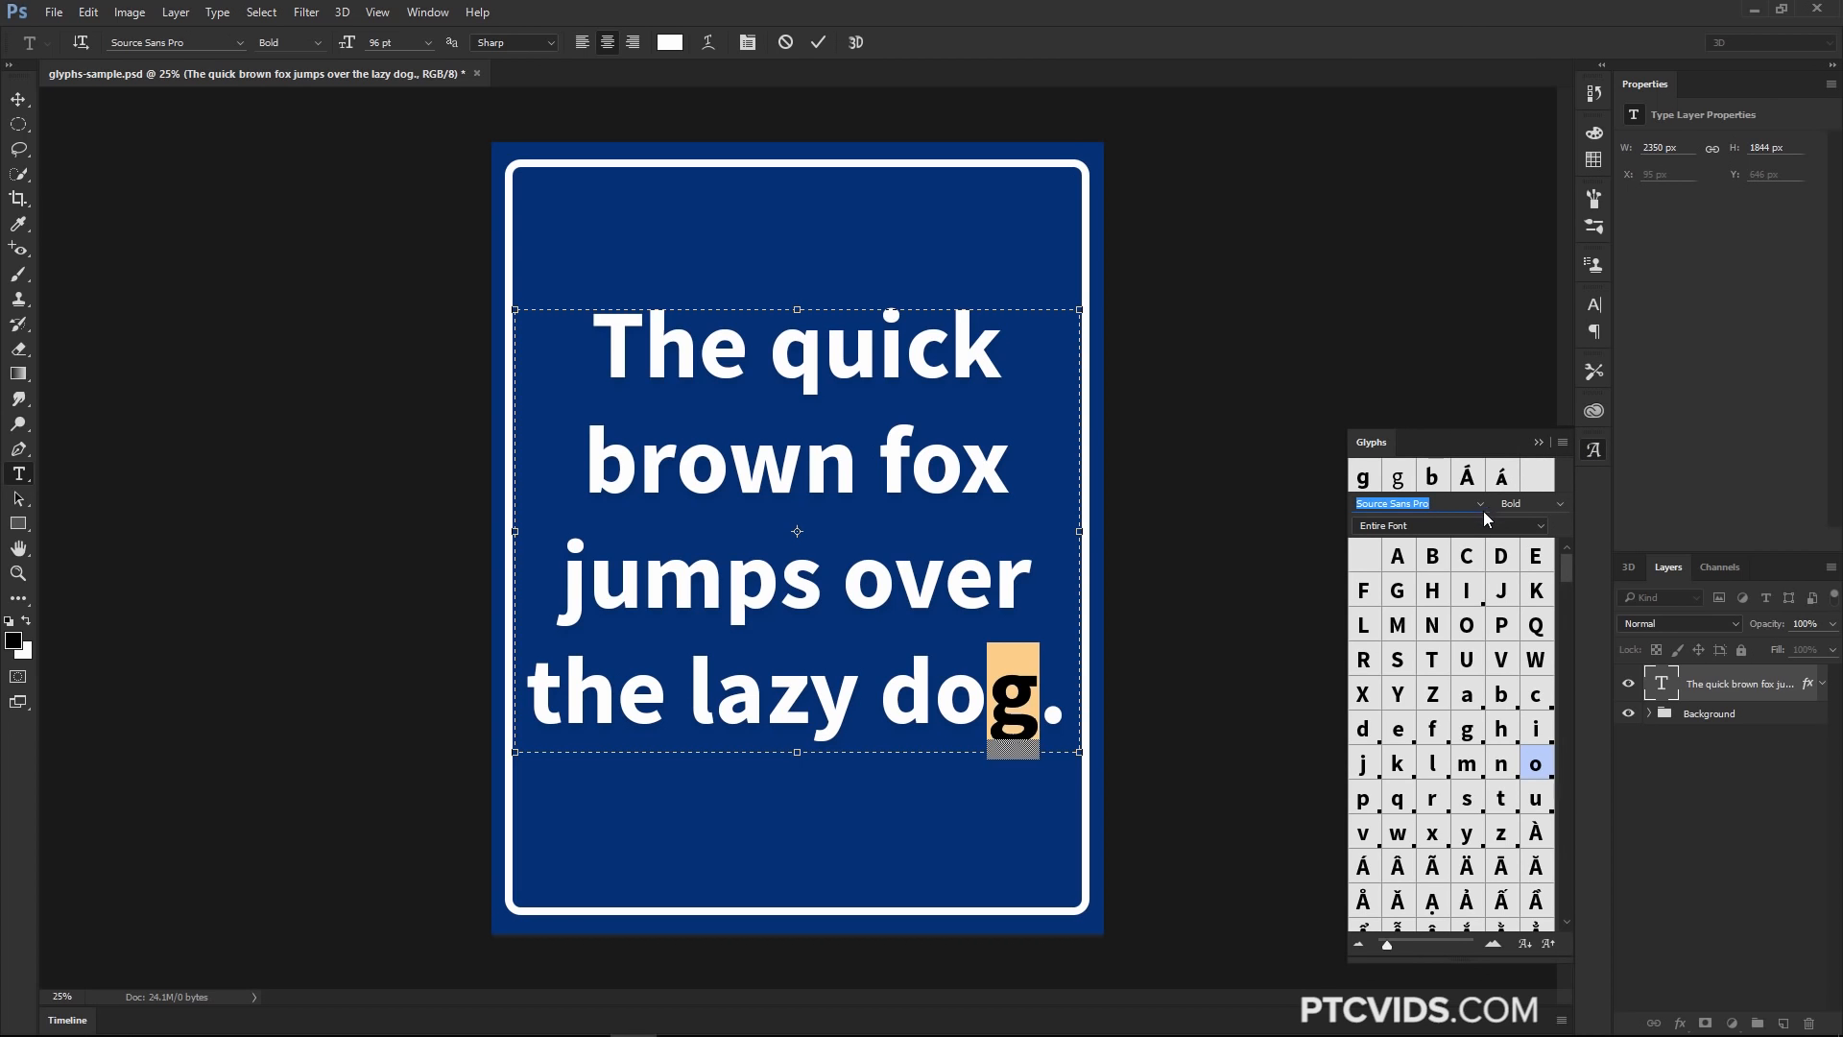
click(1506, 526)
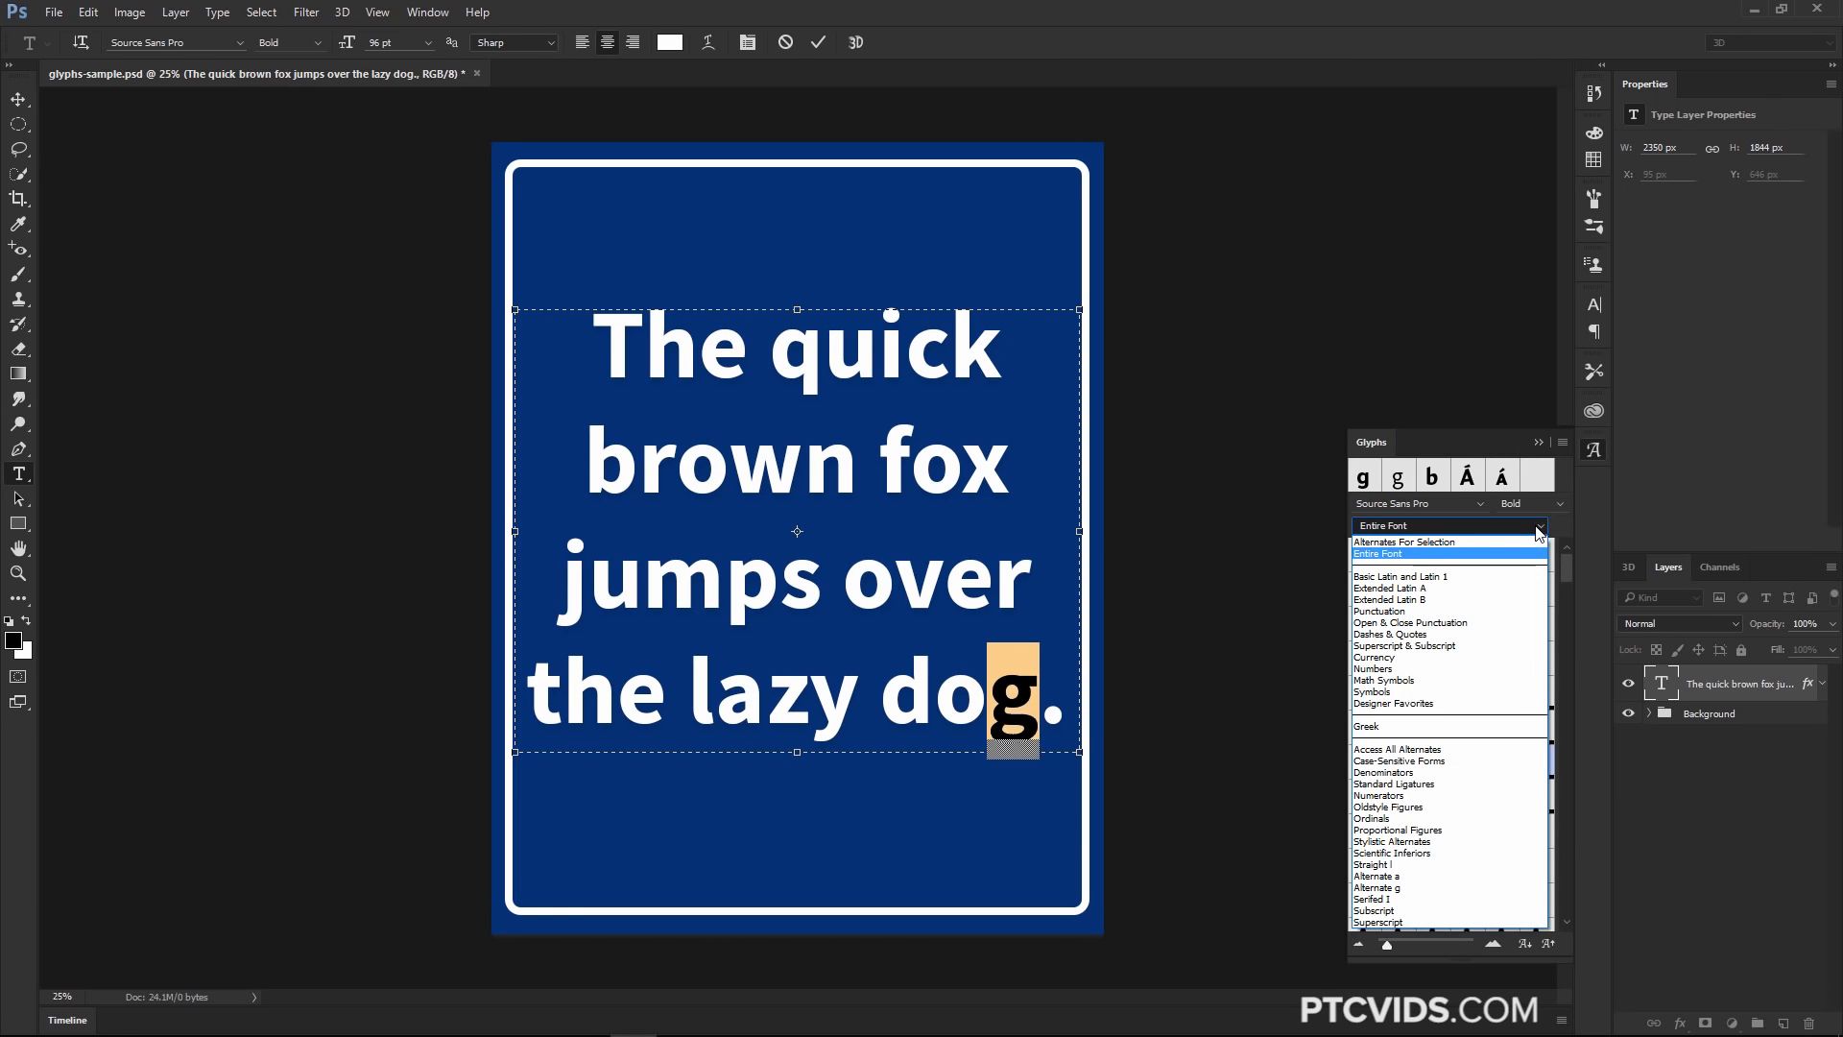
click(1417, 543)
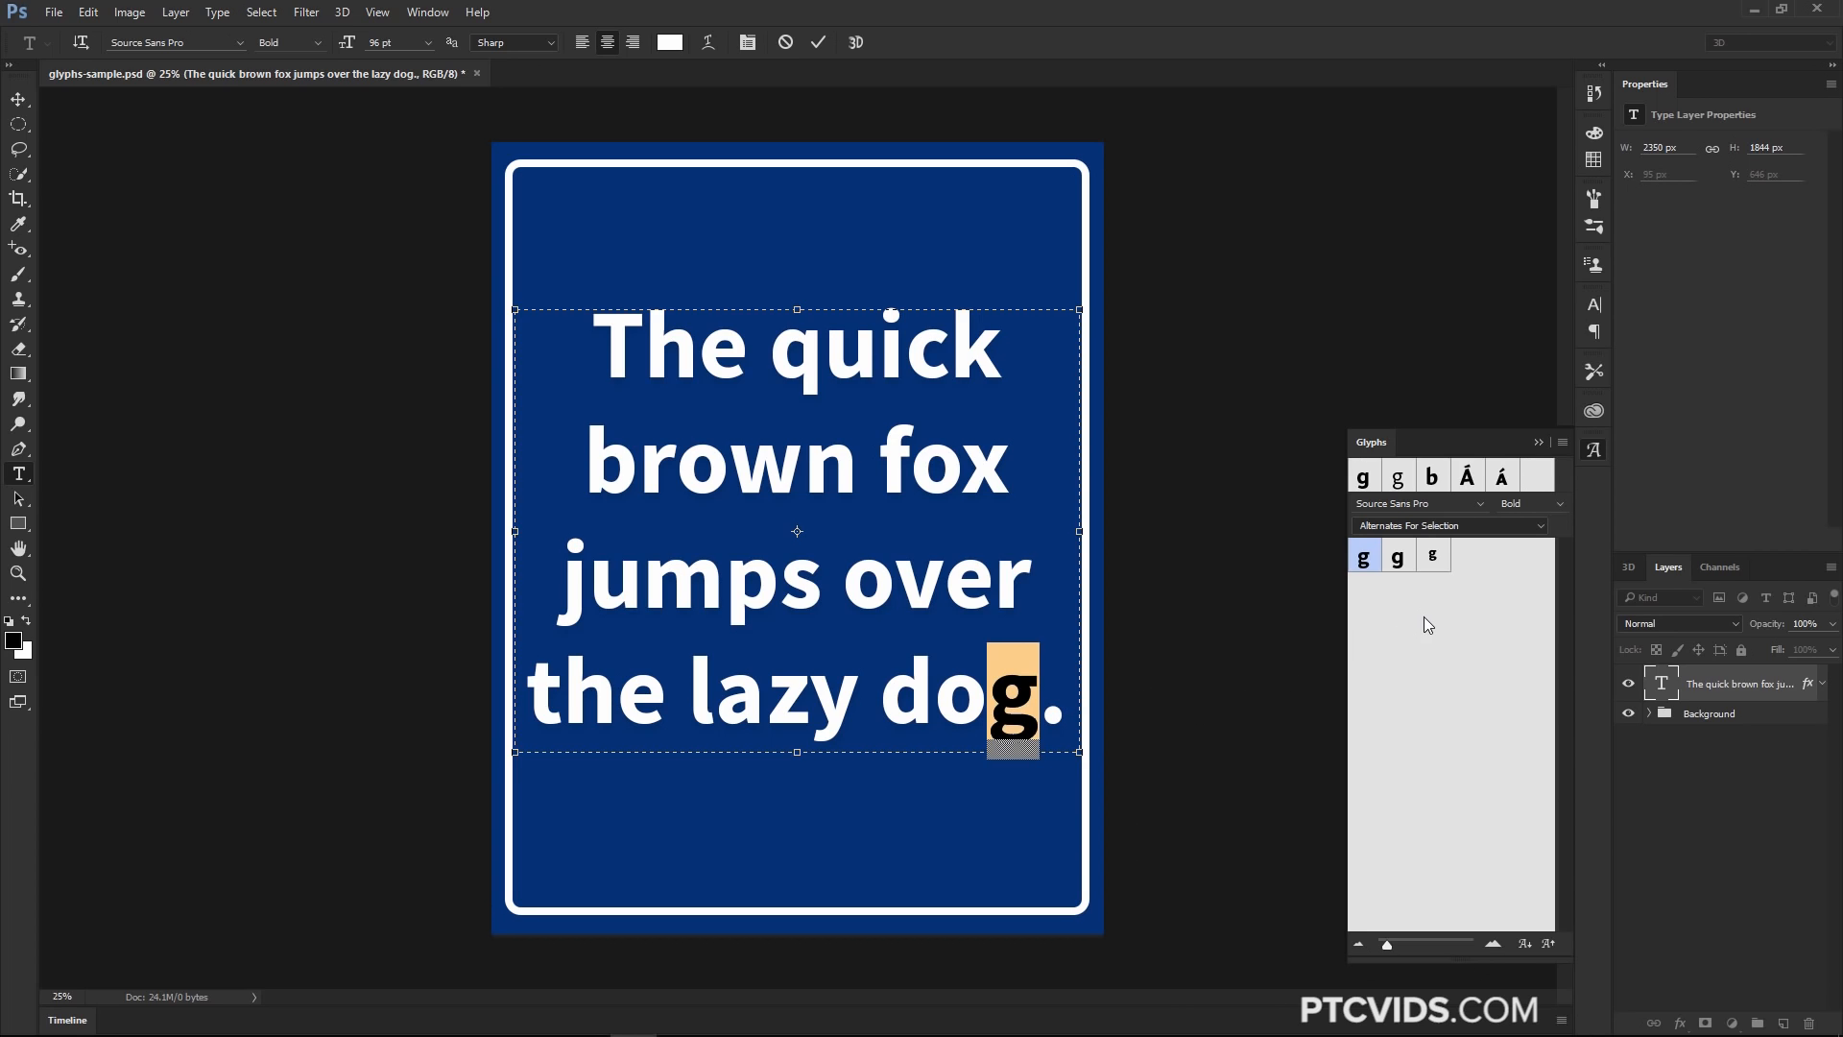
double_click(1398, 563)
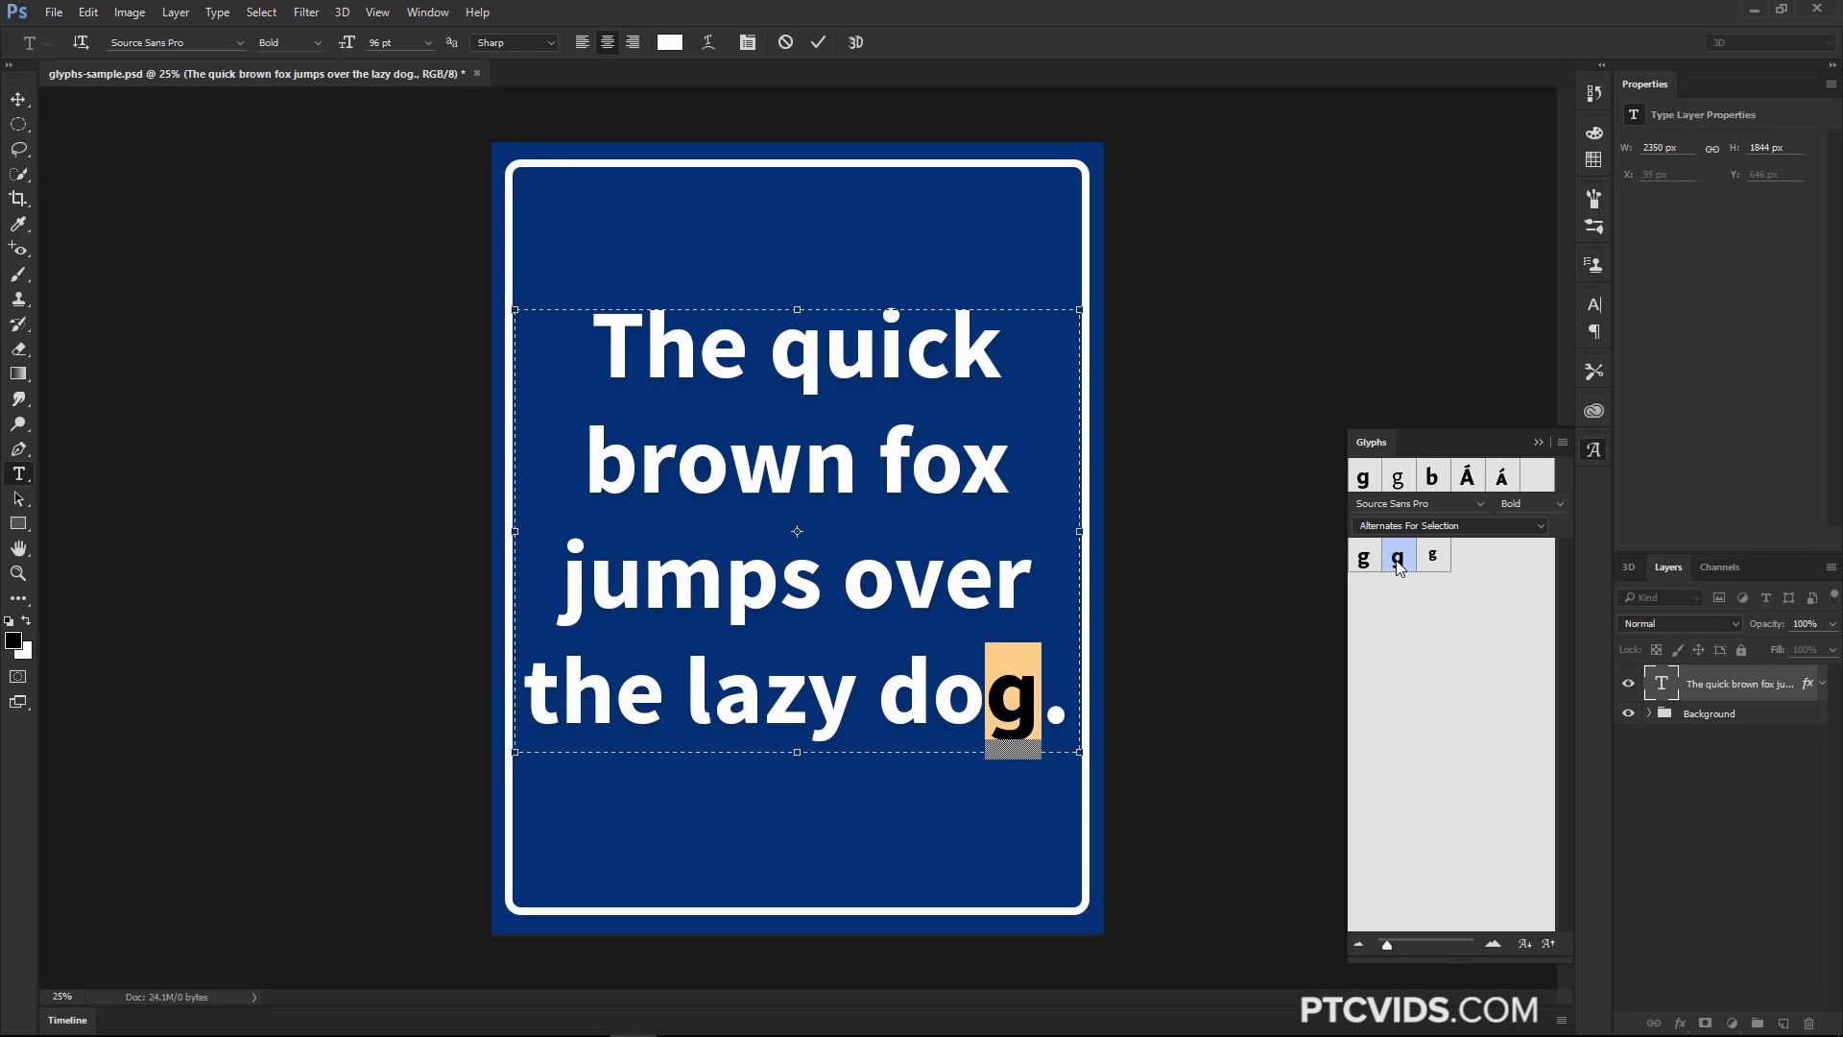
click(1537, 445)
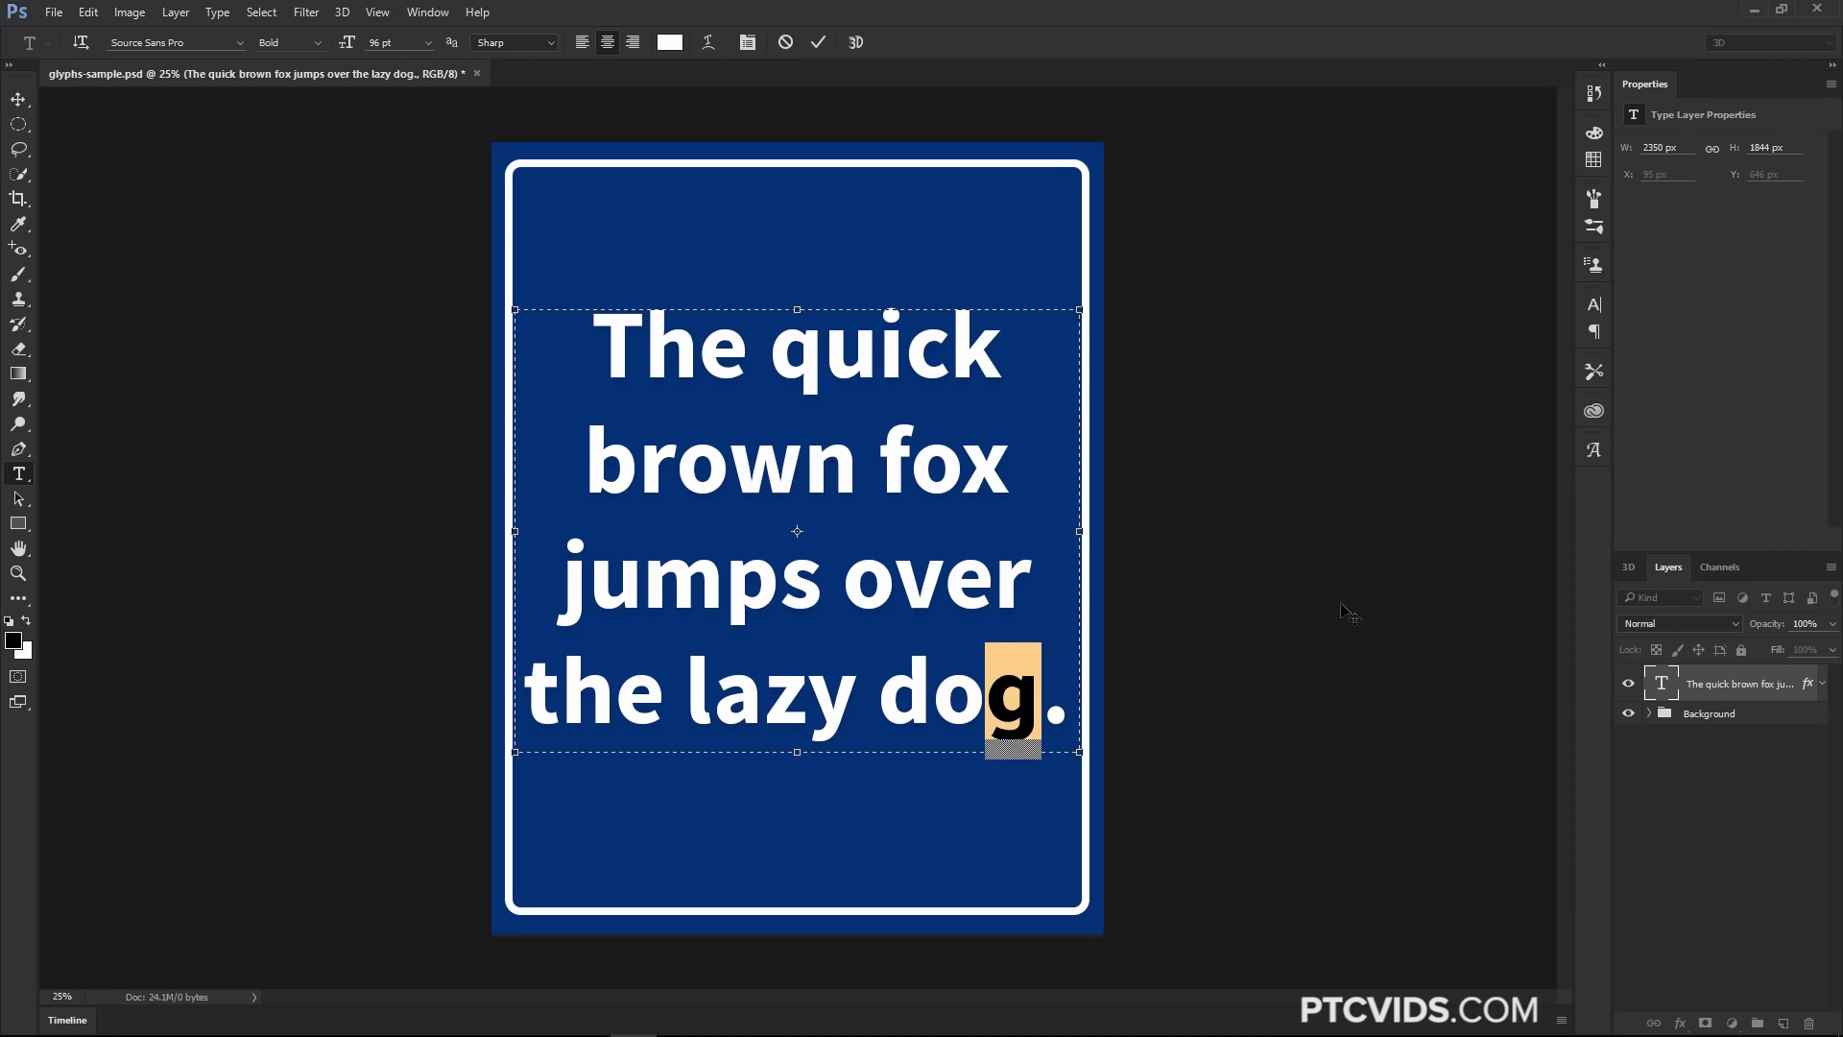
Select the a in lazy and swap it for the single-storey alternate from the on-canvas alternates popup
click(761, 689)
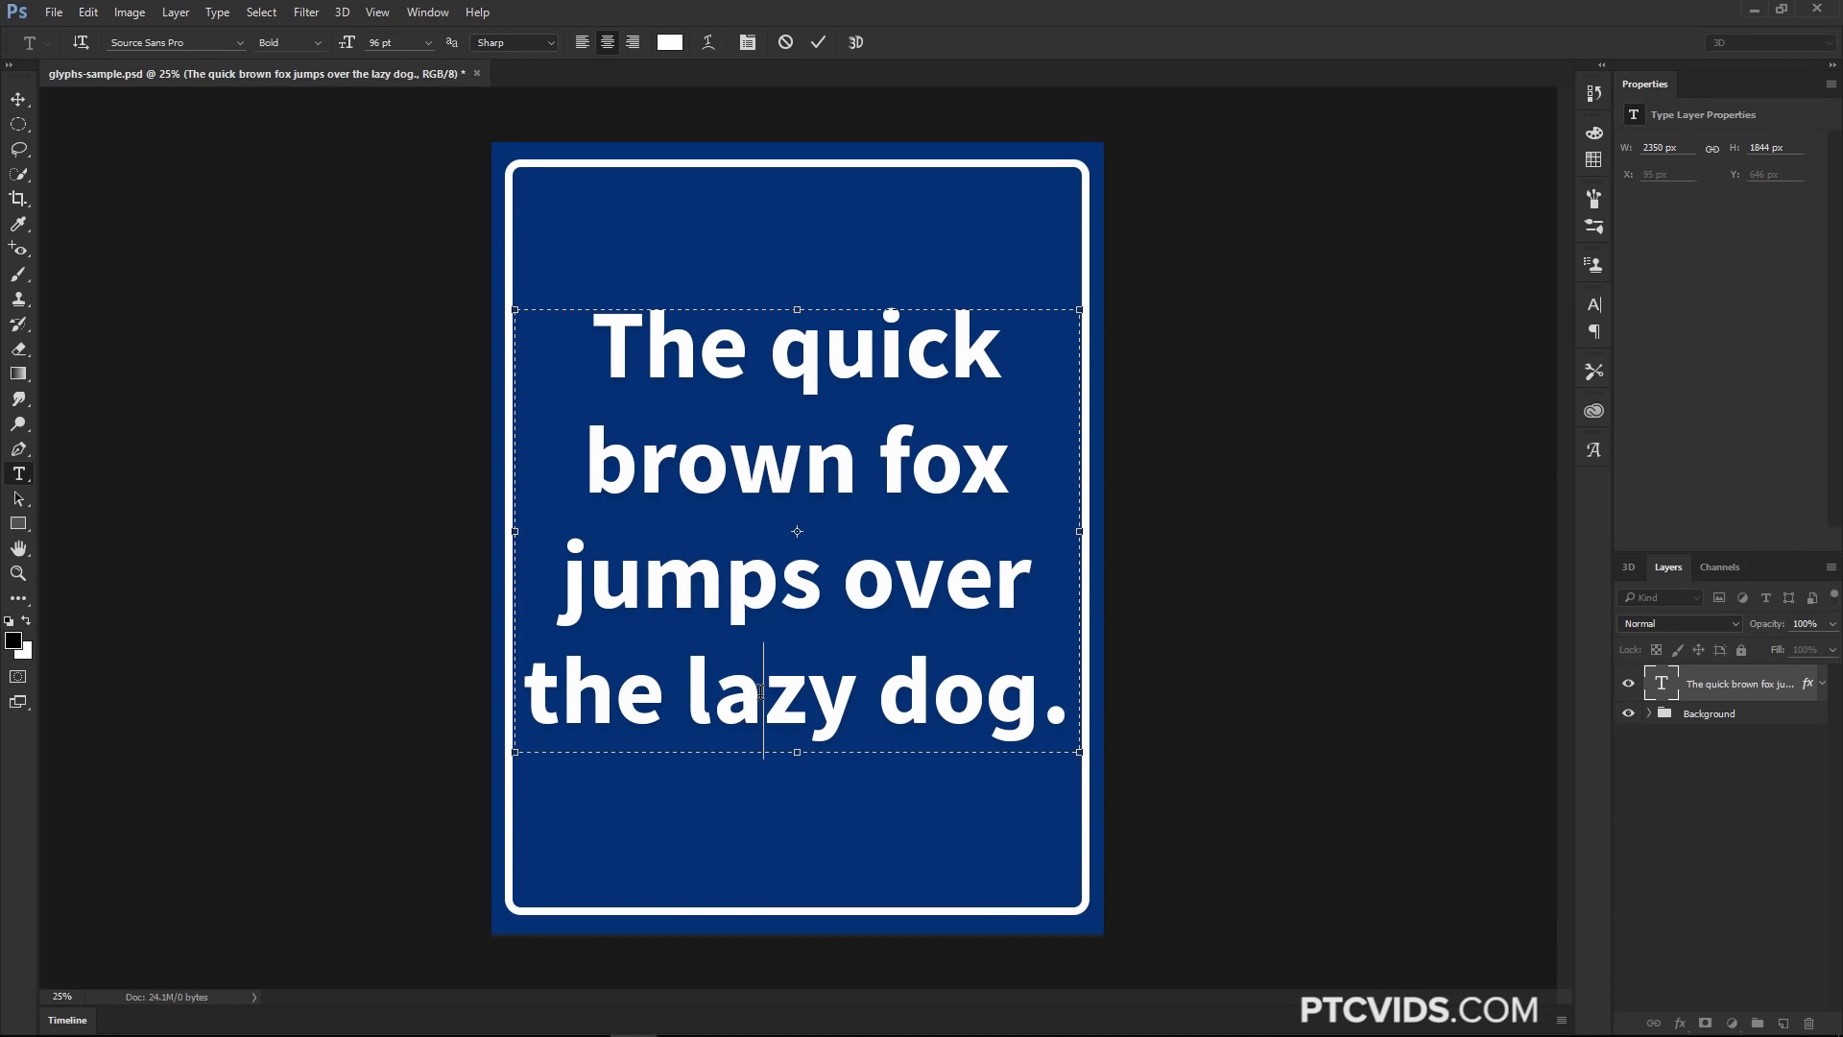
key(shift+Left)
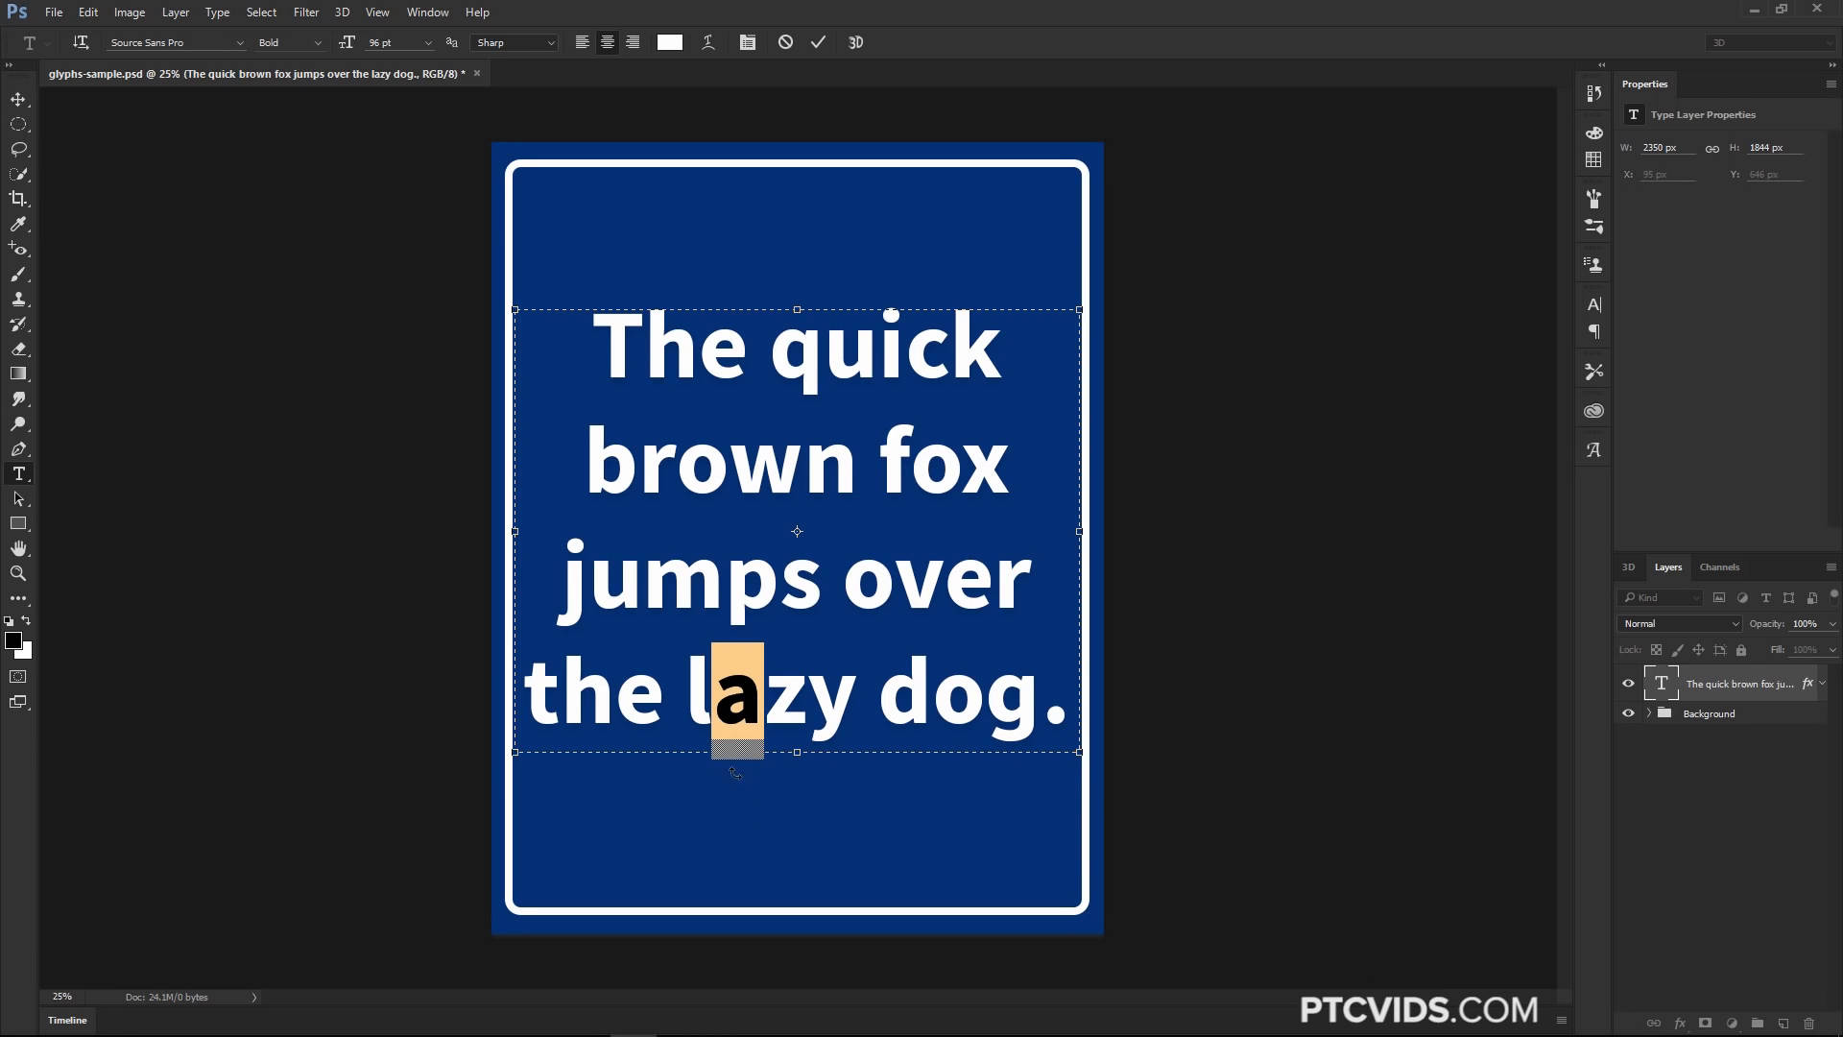
mouse_move(741, 754)
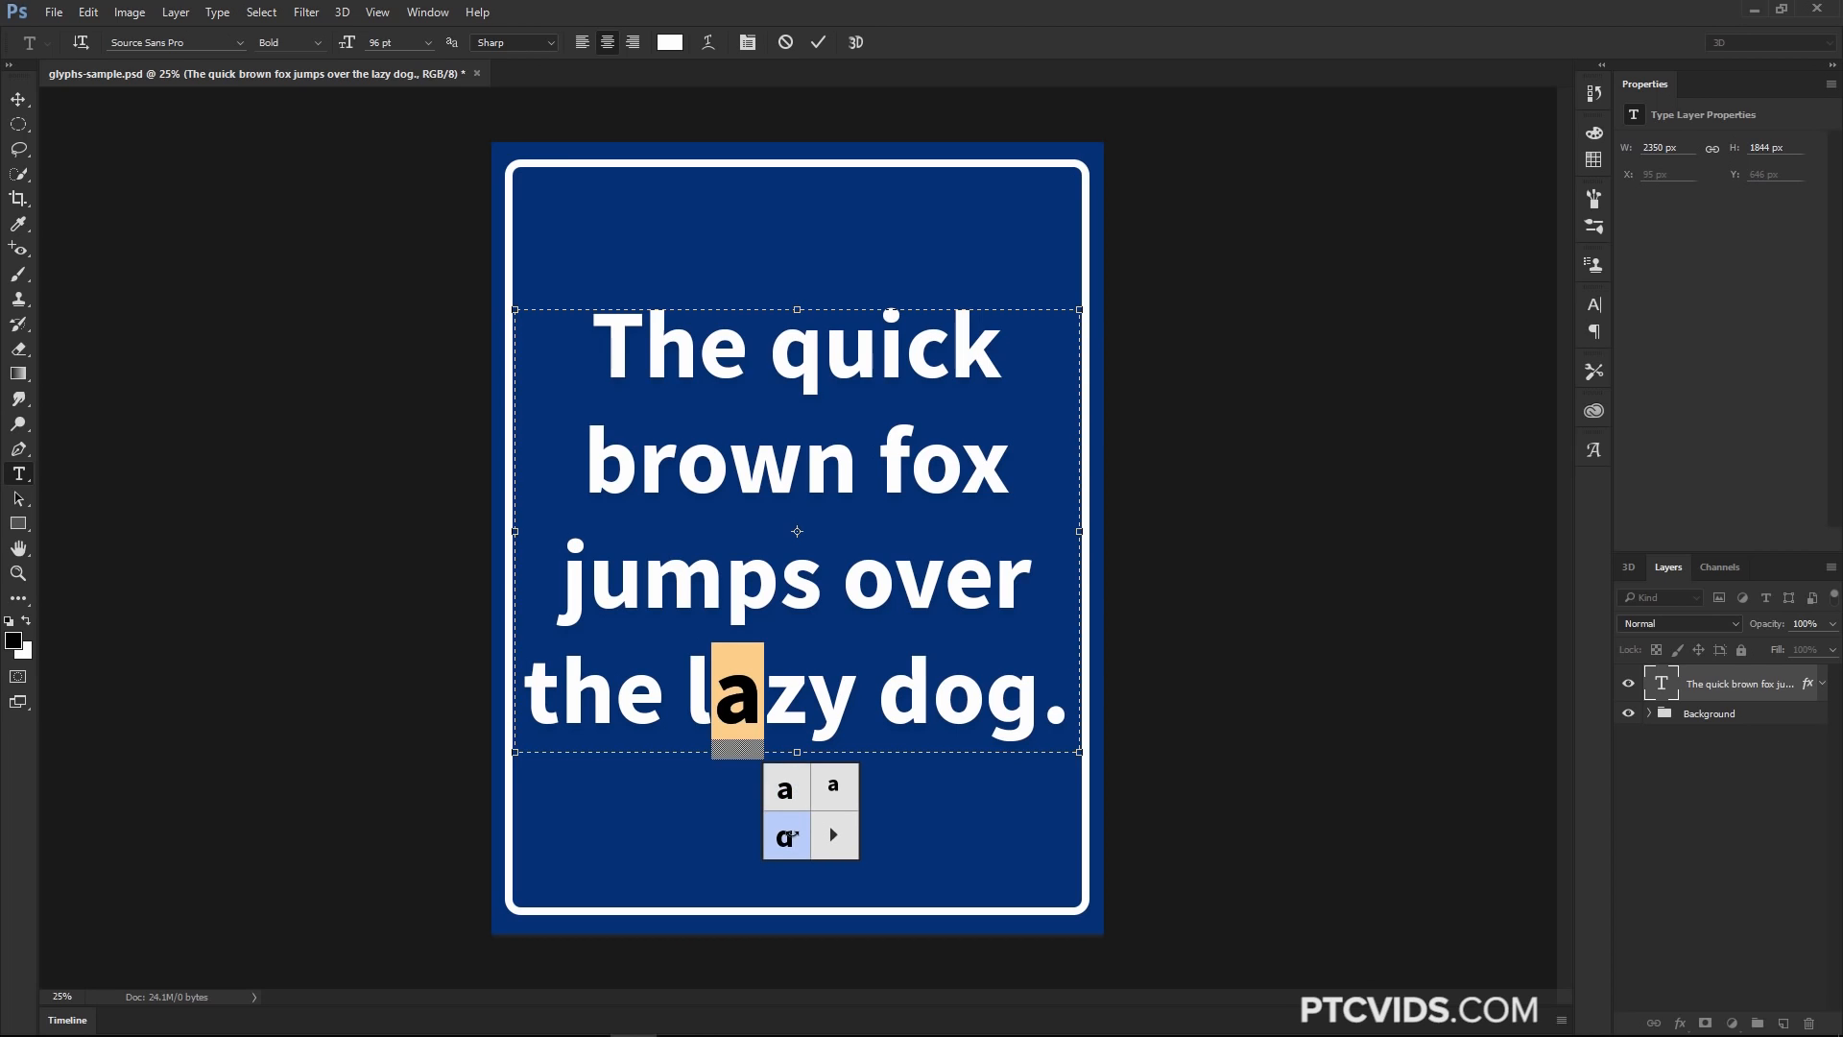
click(789, 833)
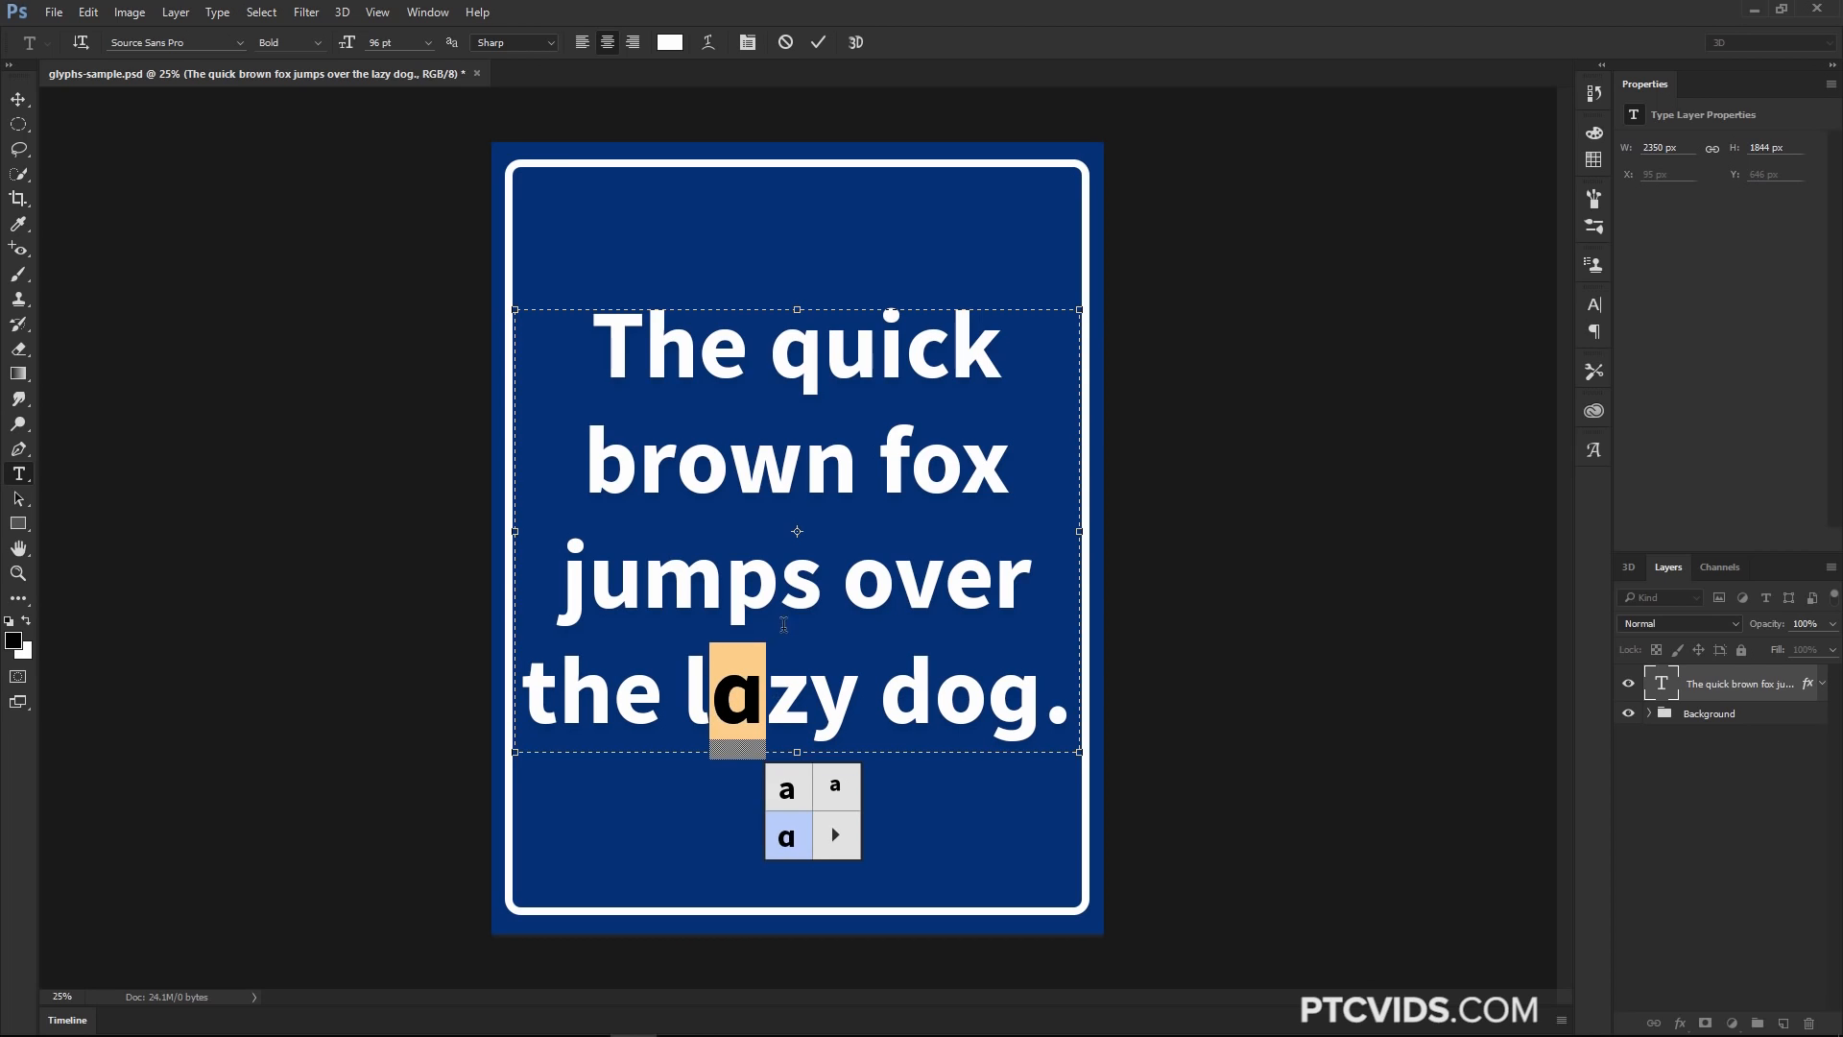
Select the s in jumps and try its alternate, switching back to the original s
drag(779, 586, 811, 601)
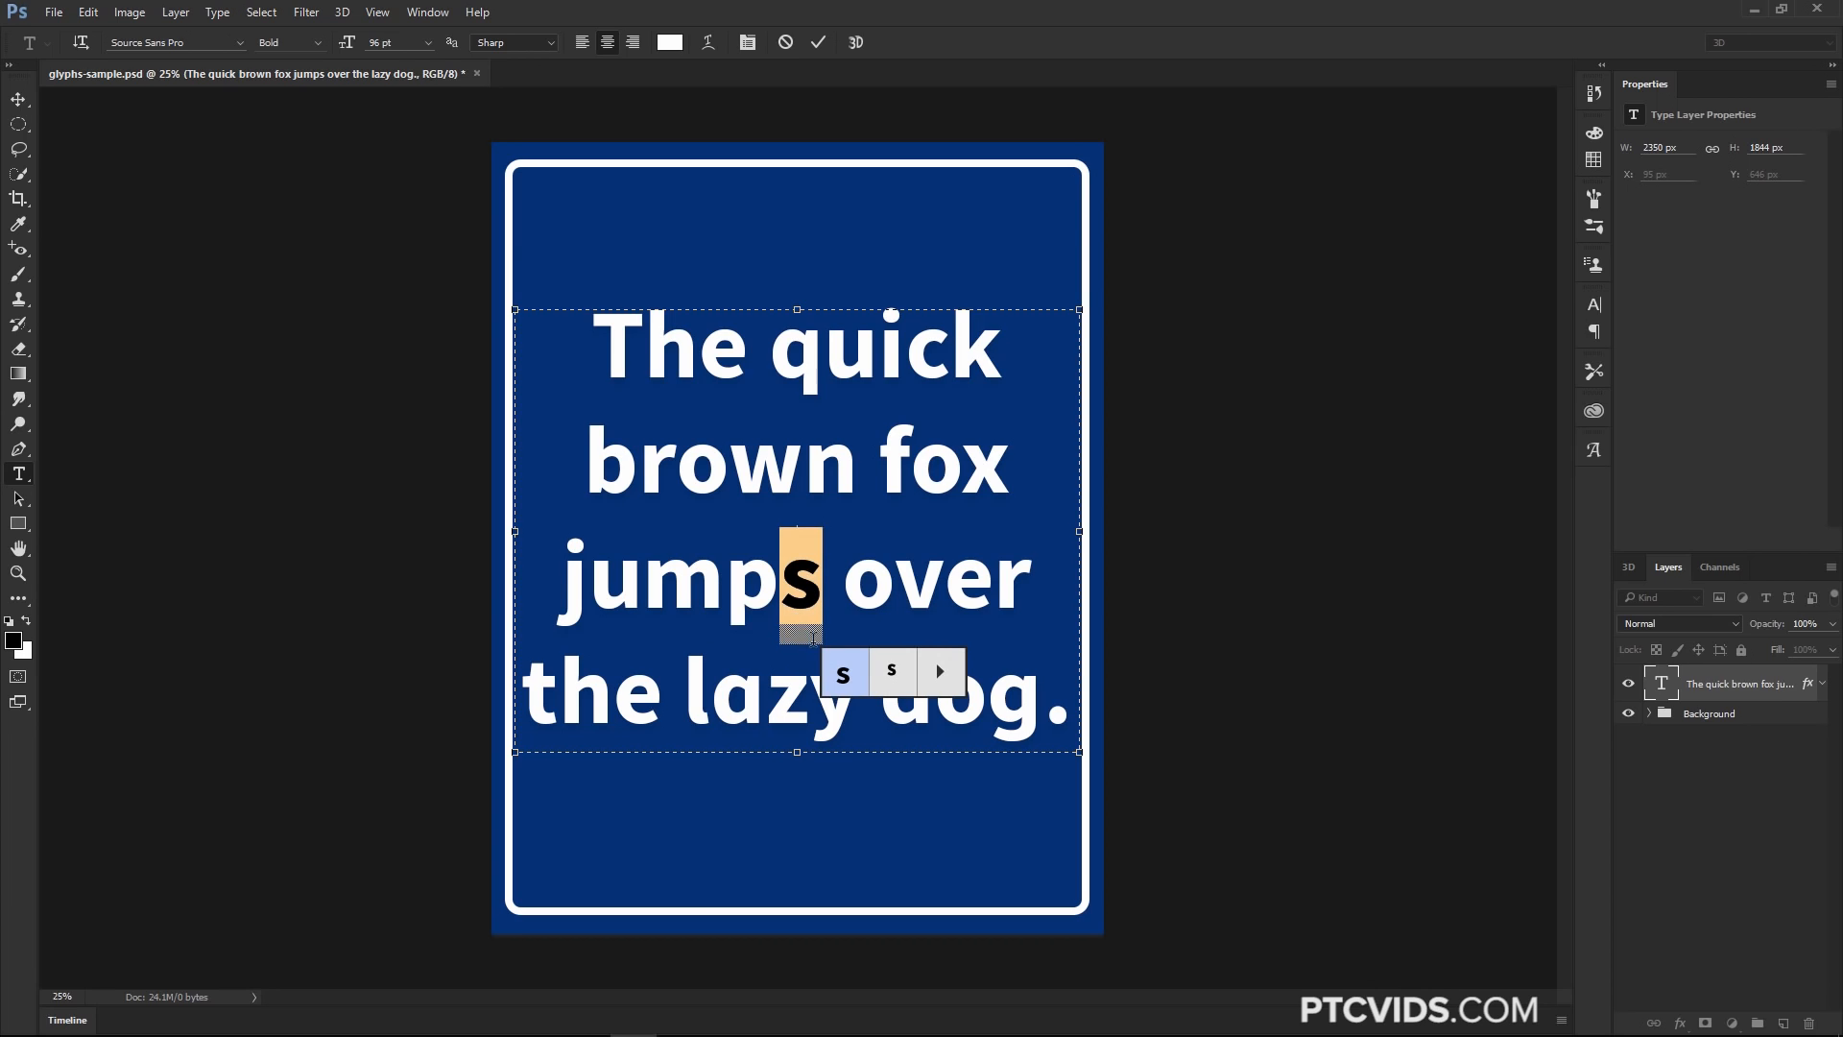
click(901, 668)
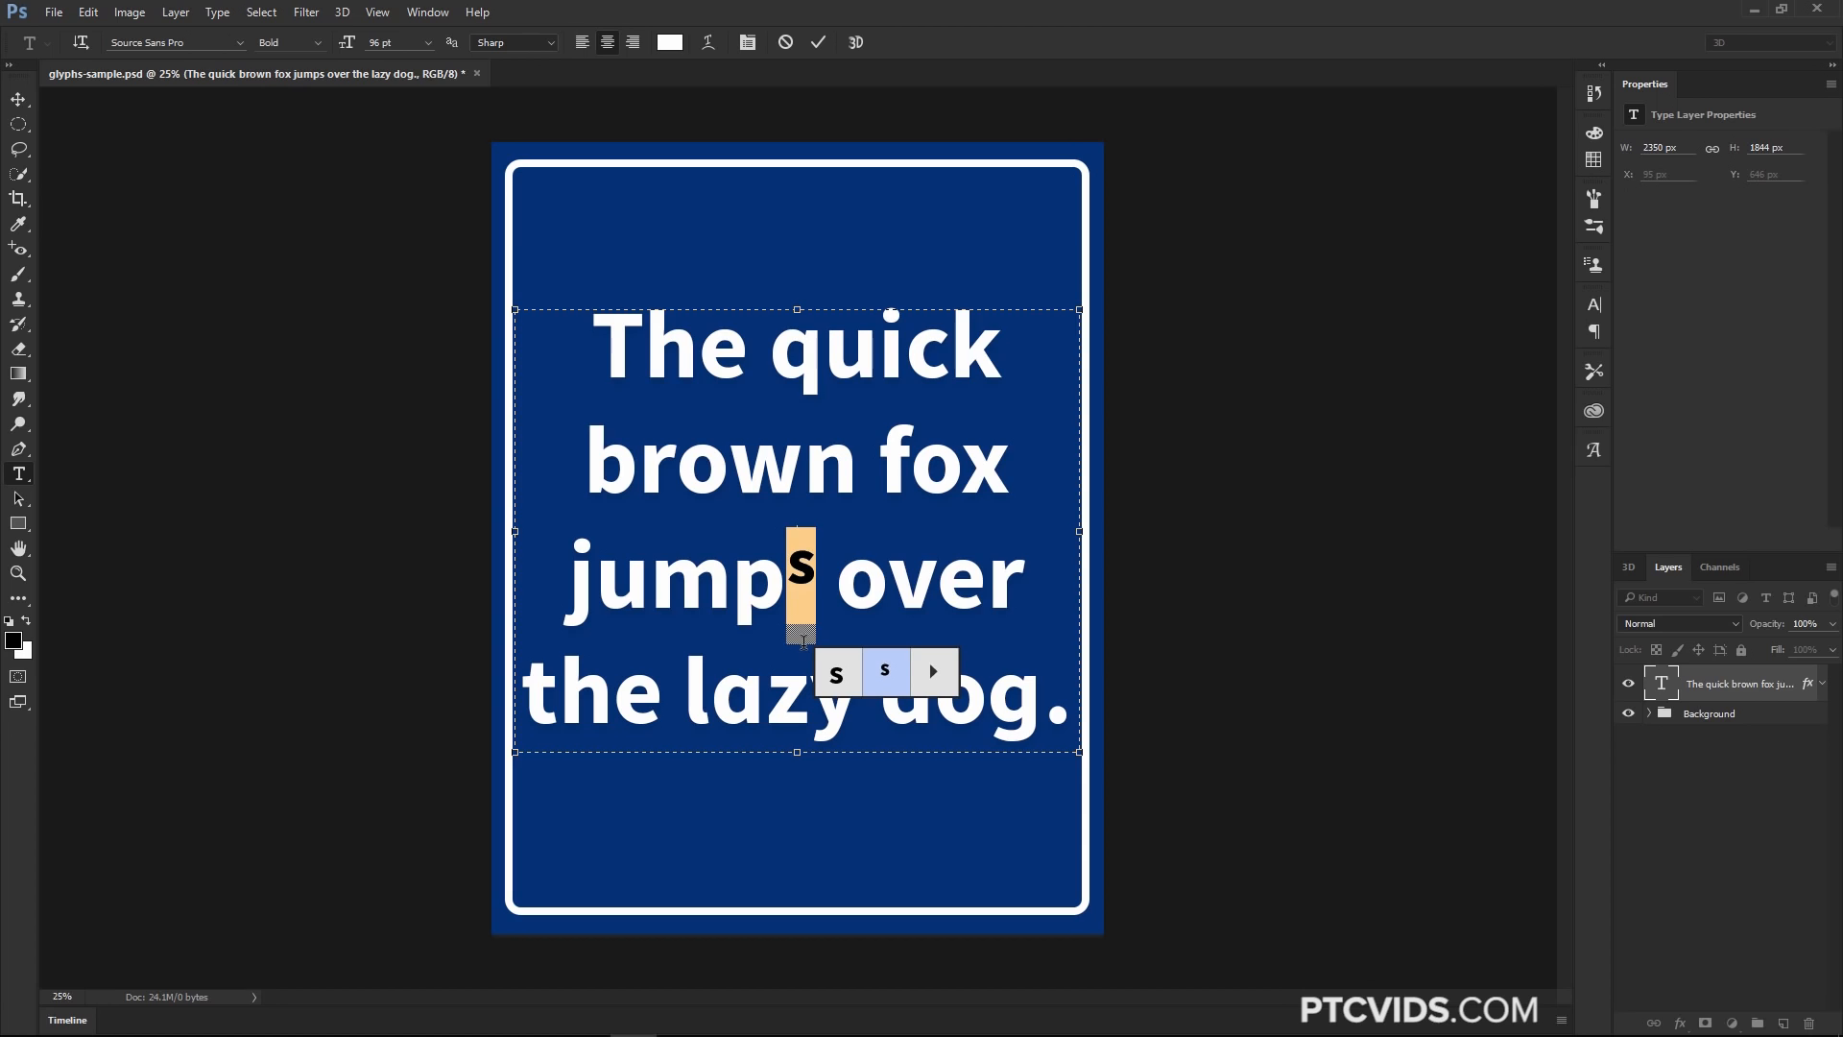
click(836, 672)
click(831, 663)
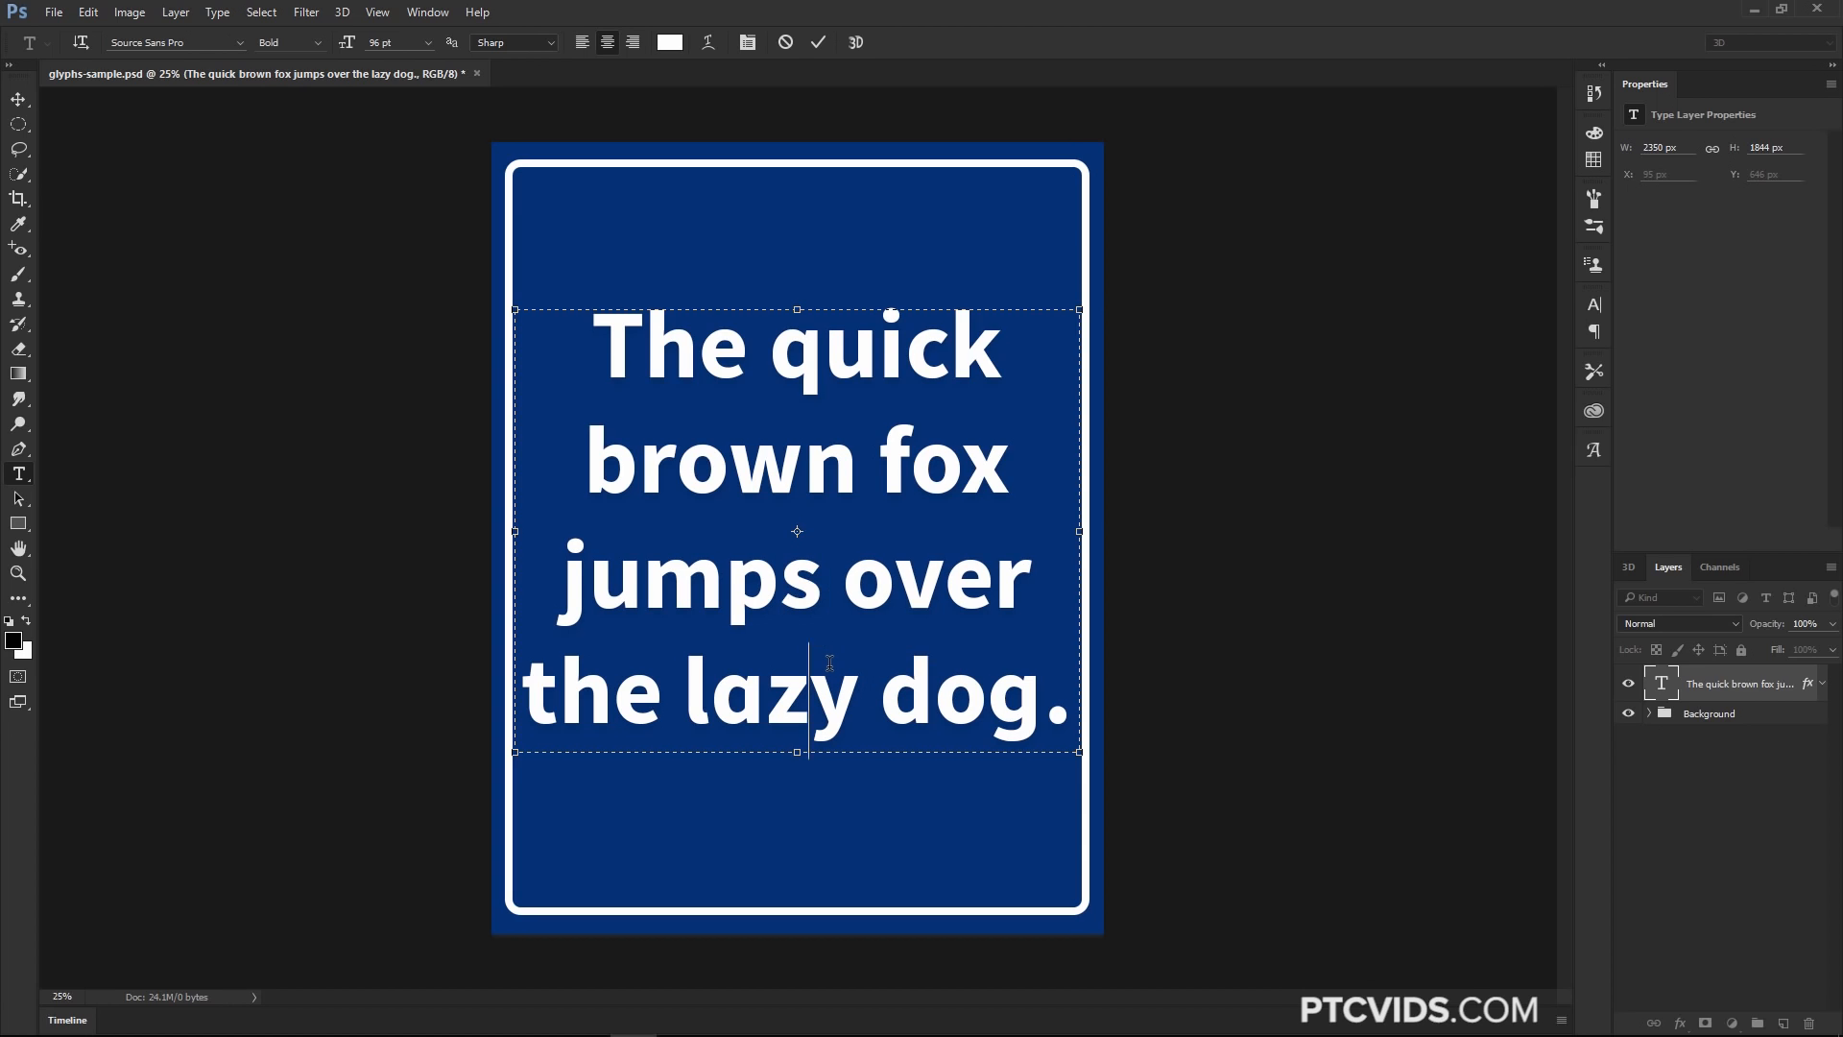
Select all the sign text and change its font to Arial
drag(593, 347, 1070, 716)
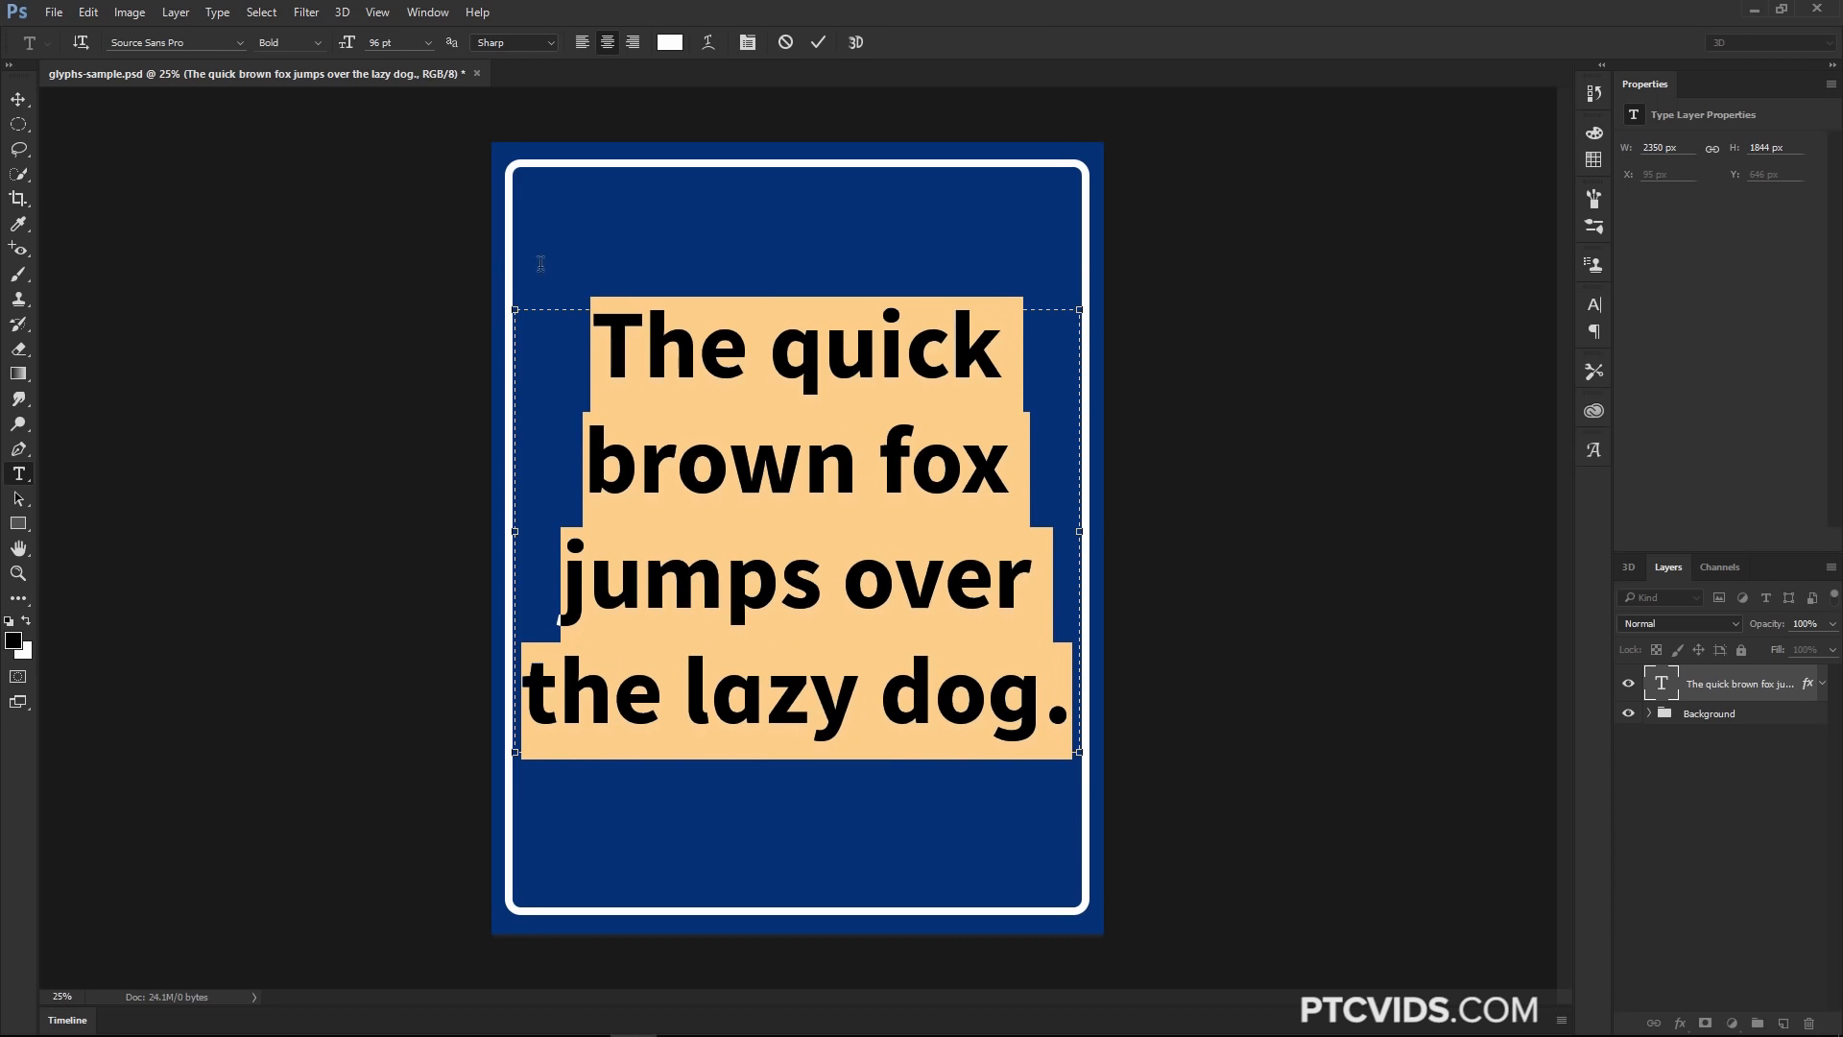
click(240, 42)
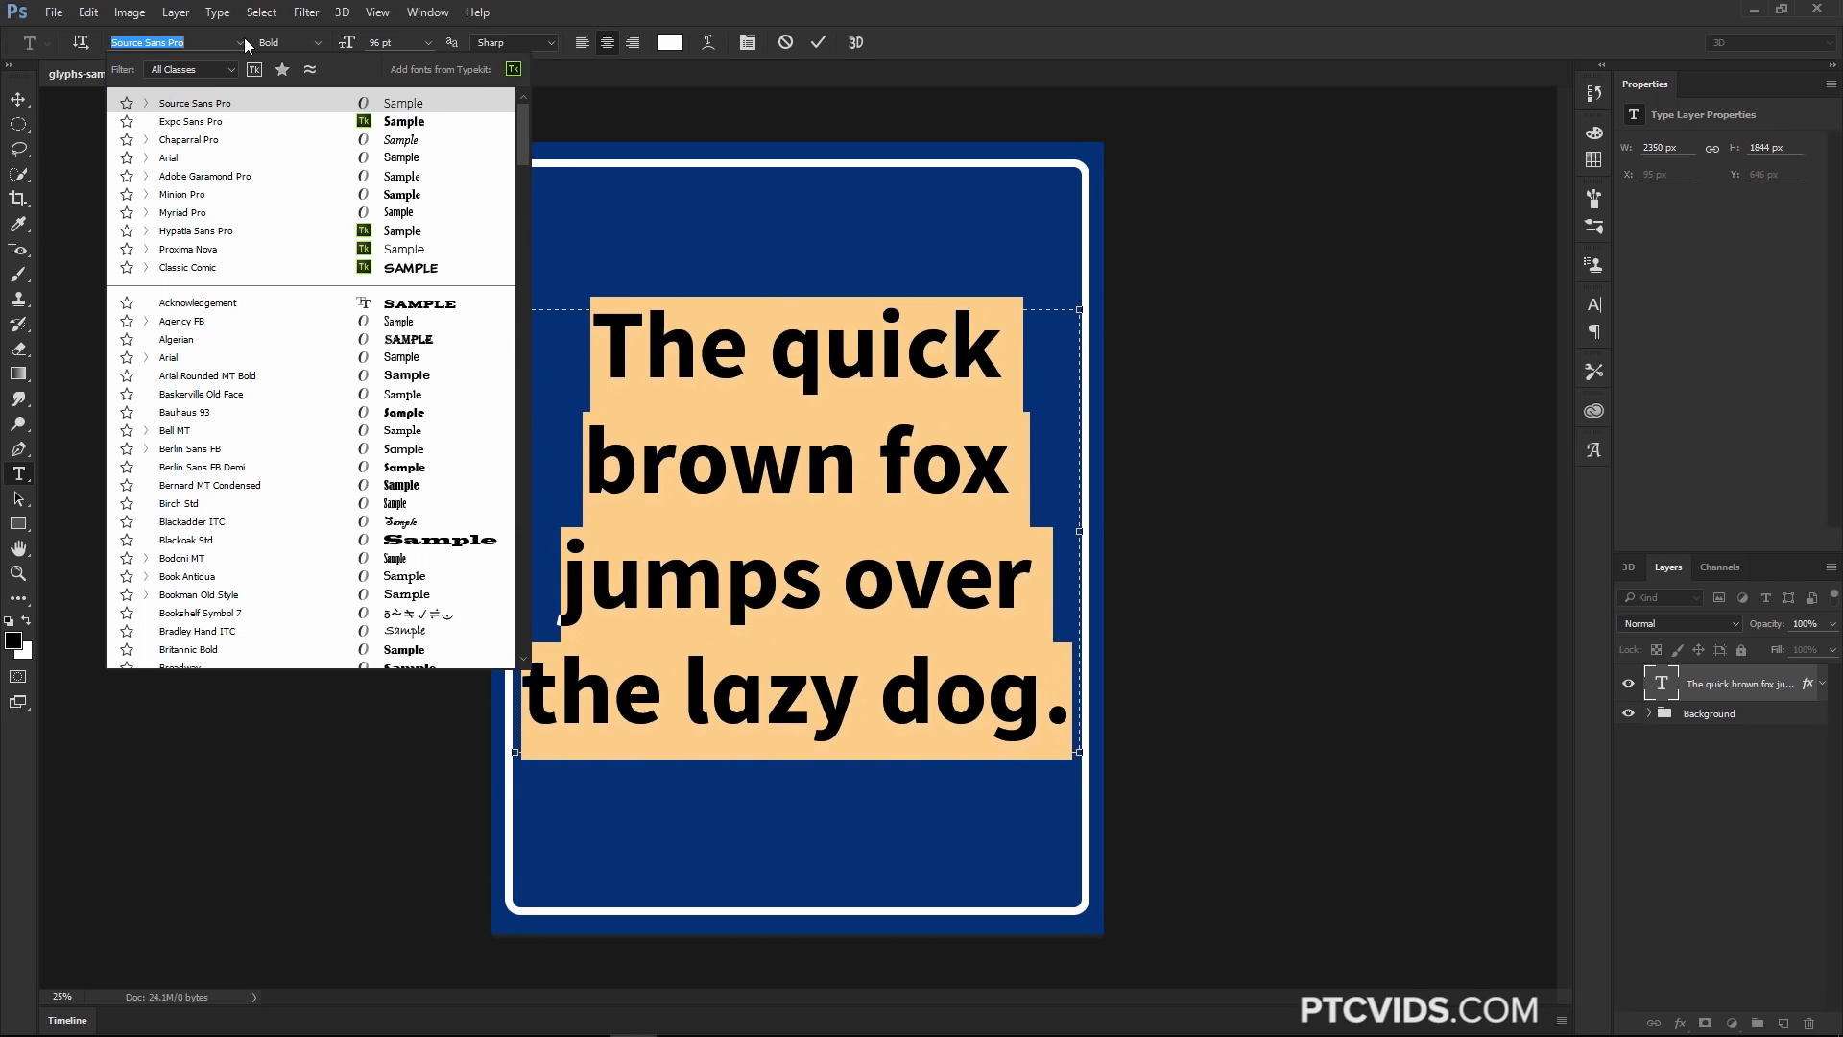
click(191, 158)
click(969, 675)
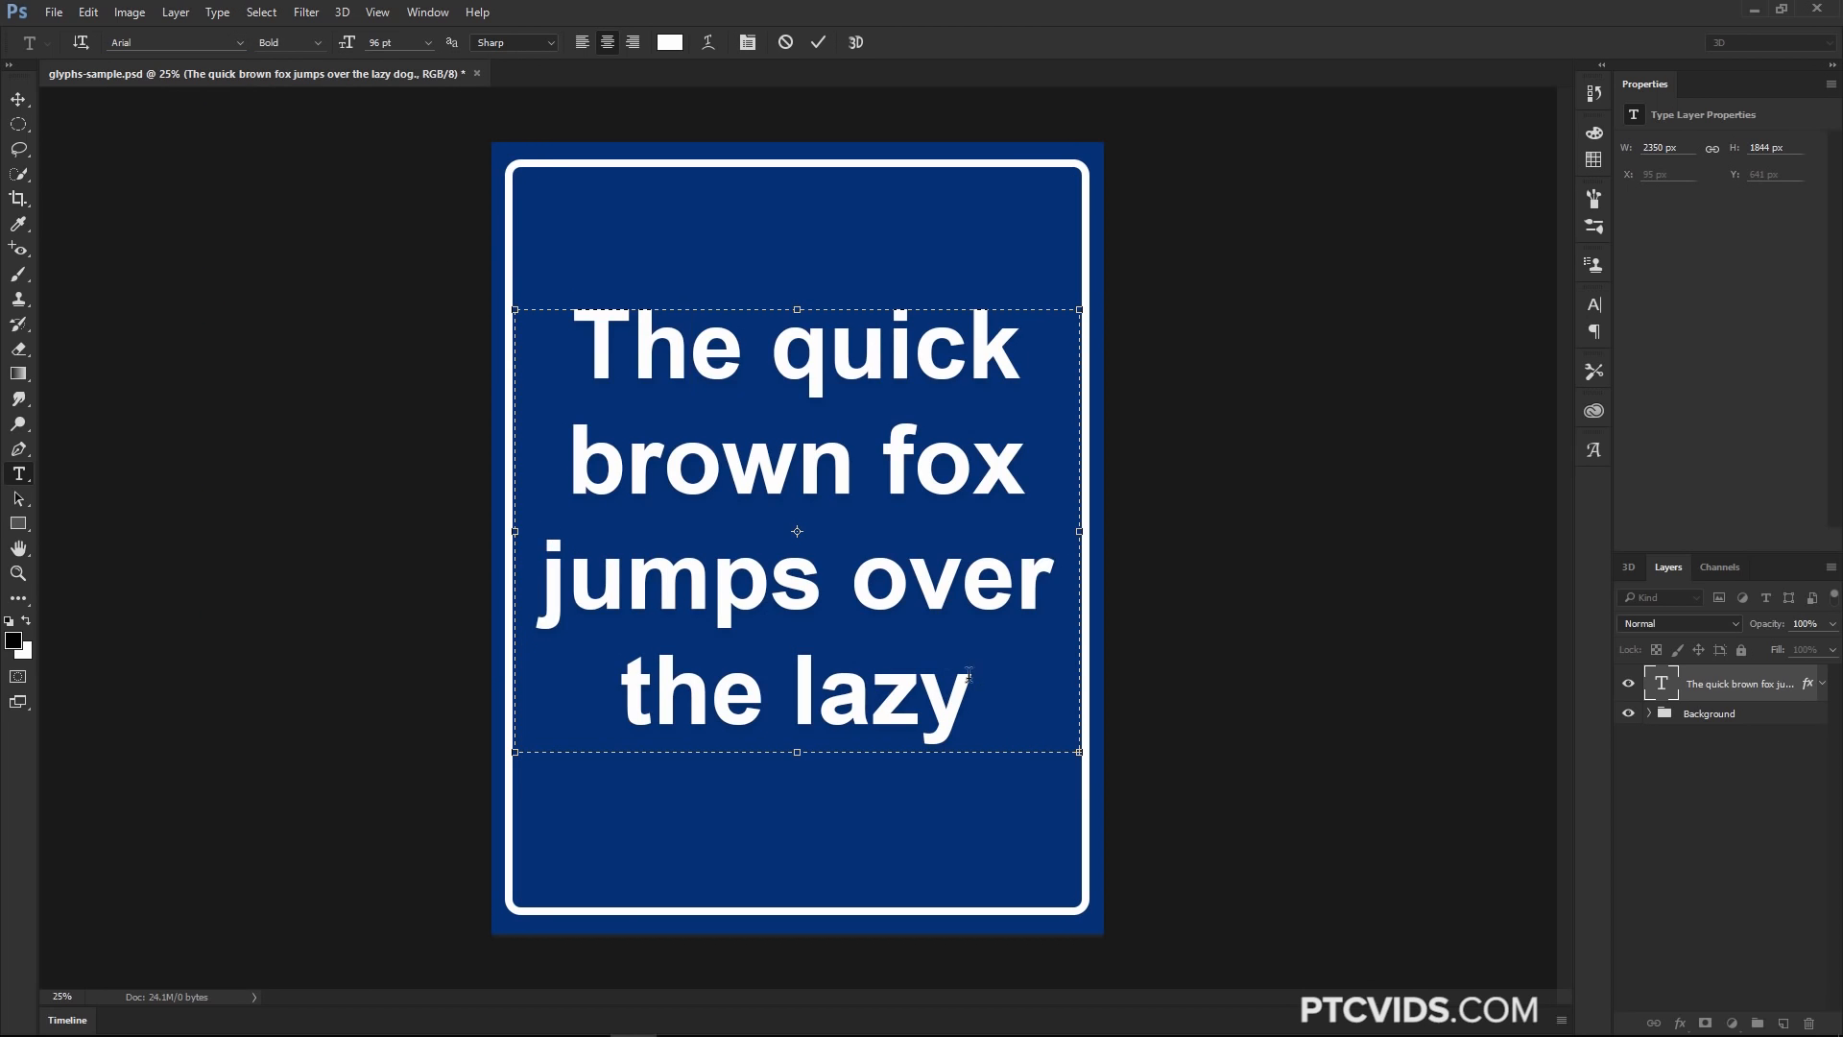
Select the a in lazy and check the Glyphs panel's Alternates For Selection for it in Arial
drag(963, 697, 833, 699)
click(908, 695)
click(855, 699)
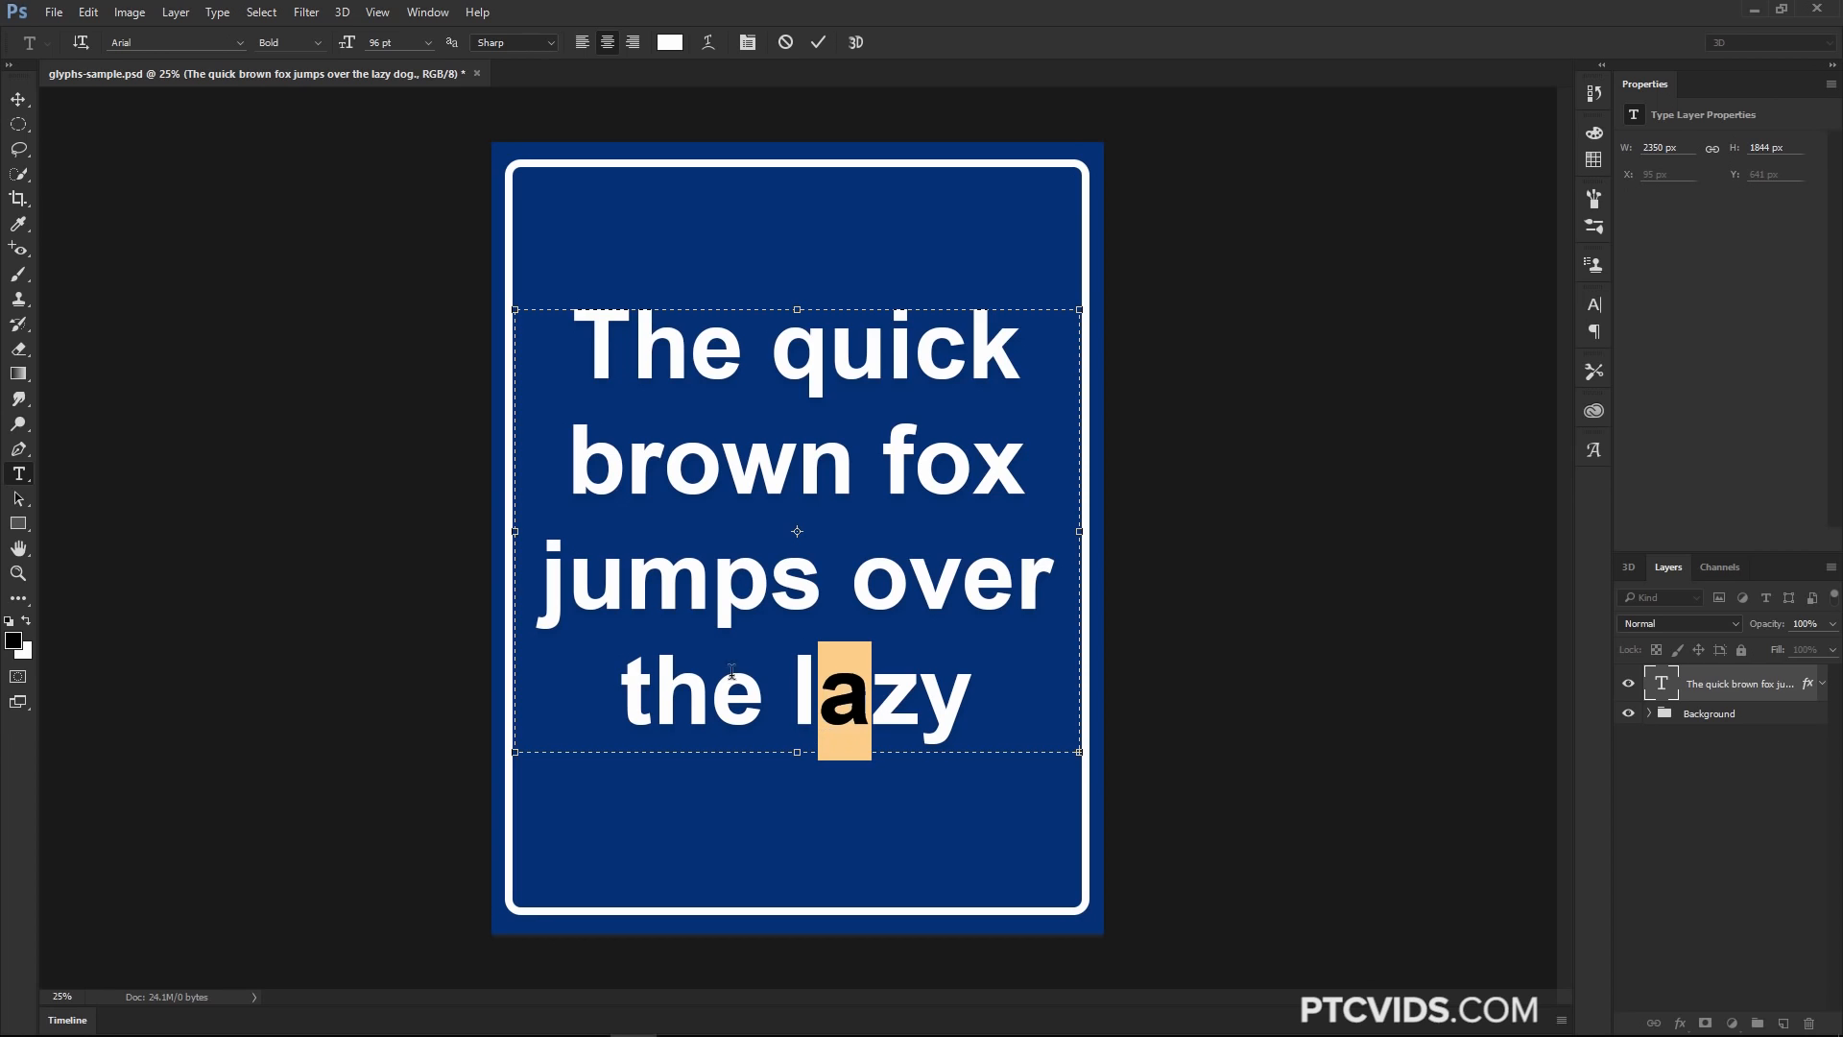
click(1594, 449)
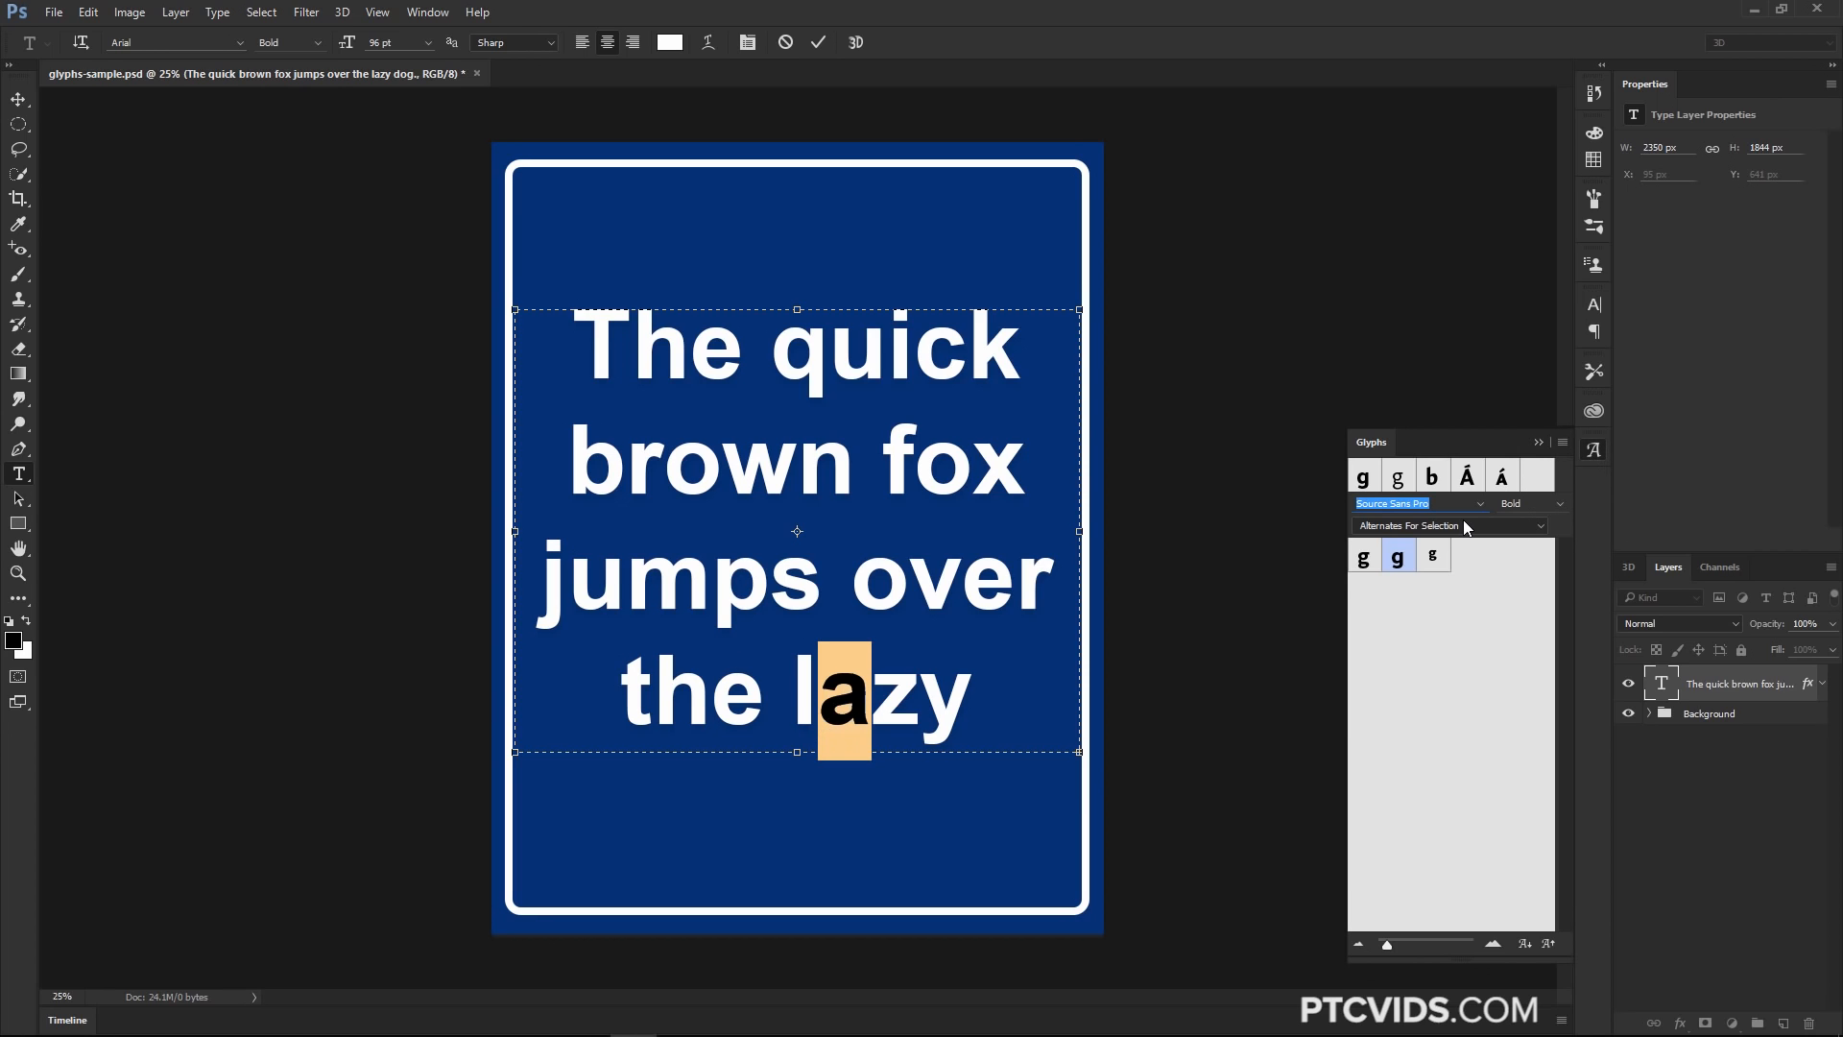
click(1466, 528)
click(1400, 543)
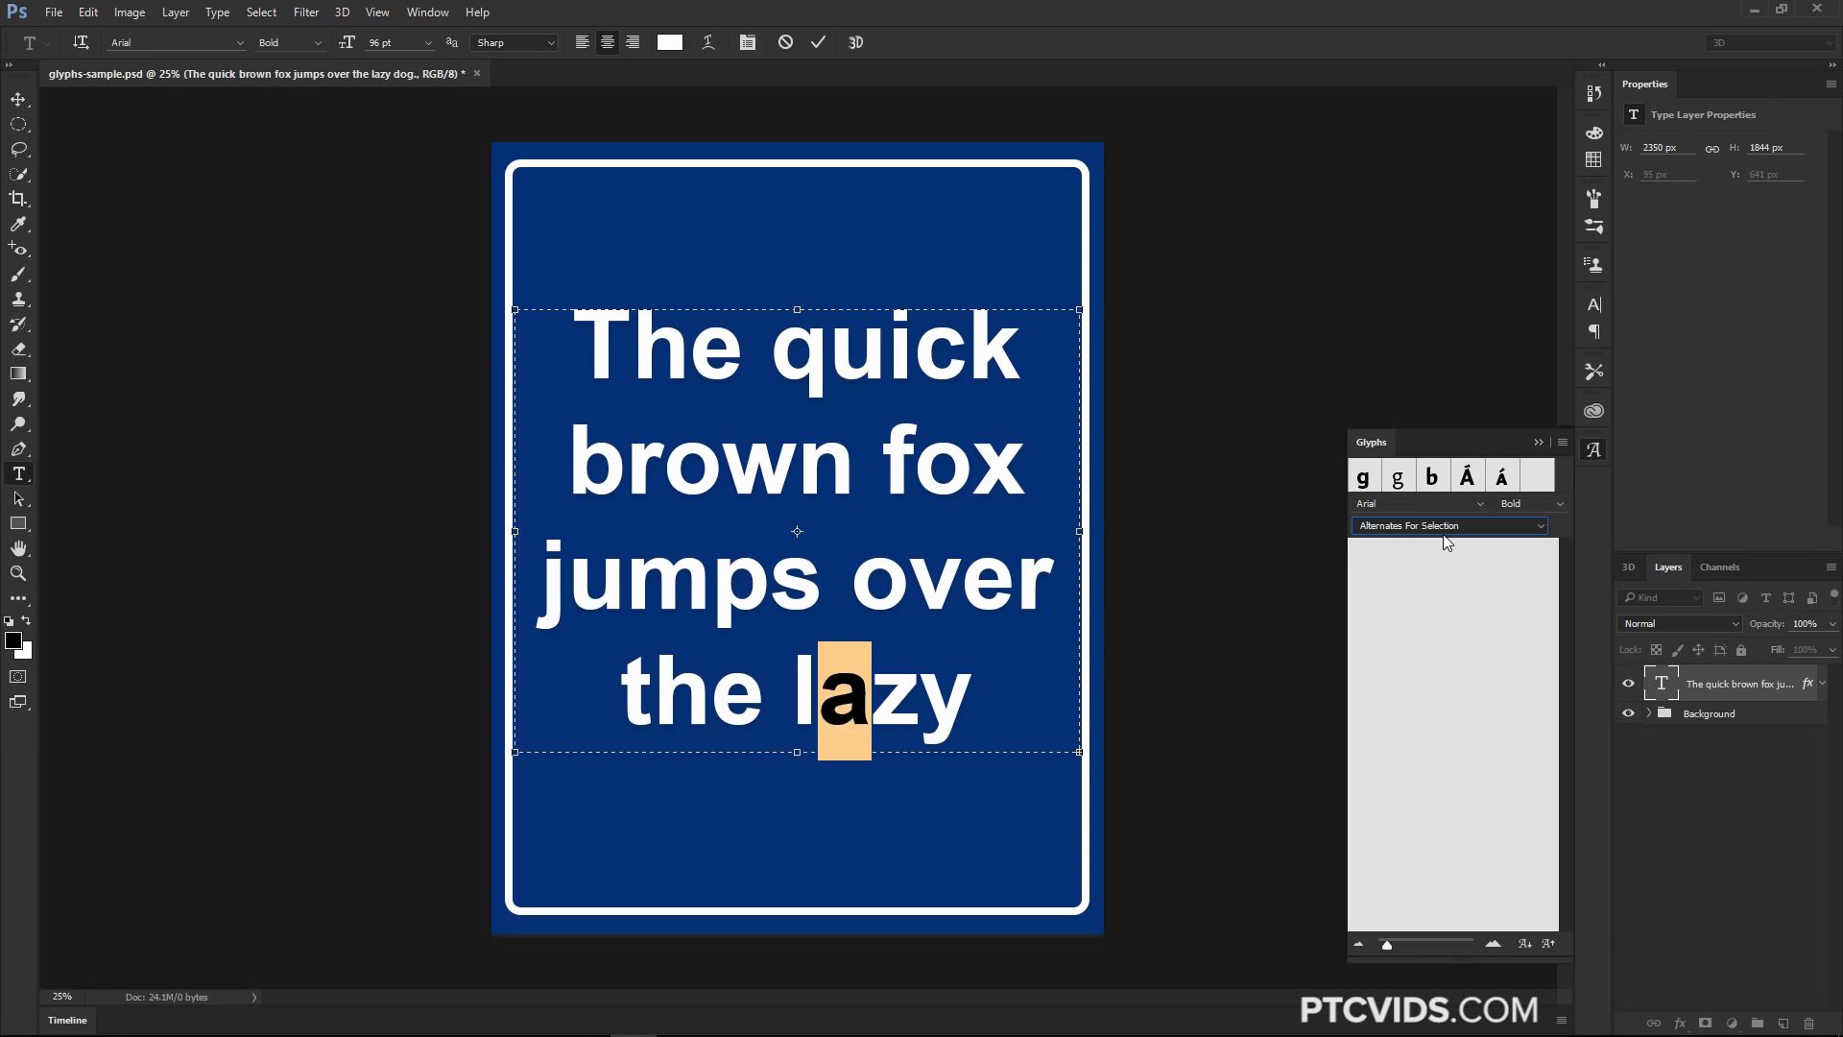
click(1539, 444)
Select all the text, search fonts for pro, and apply Chaparral Pro Bold
click(964, 712)
drag(963, 712, 499, 384)
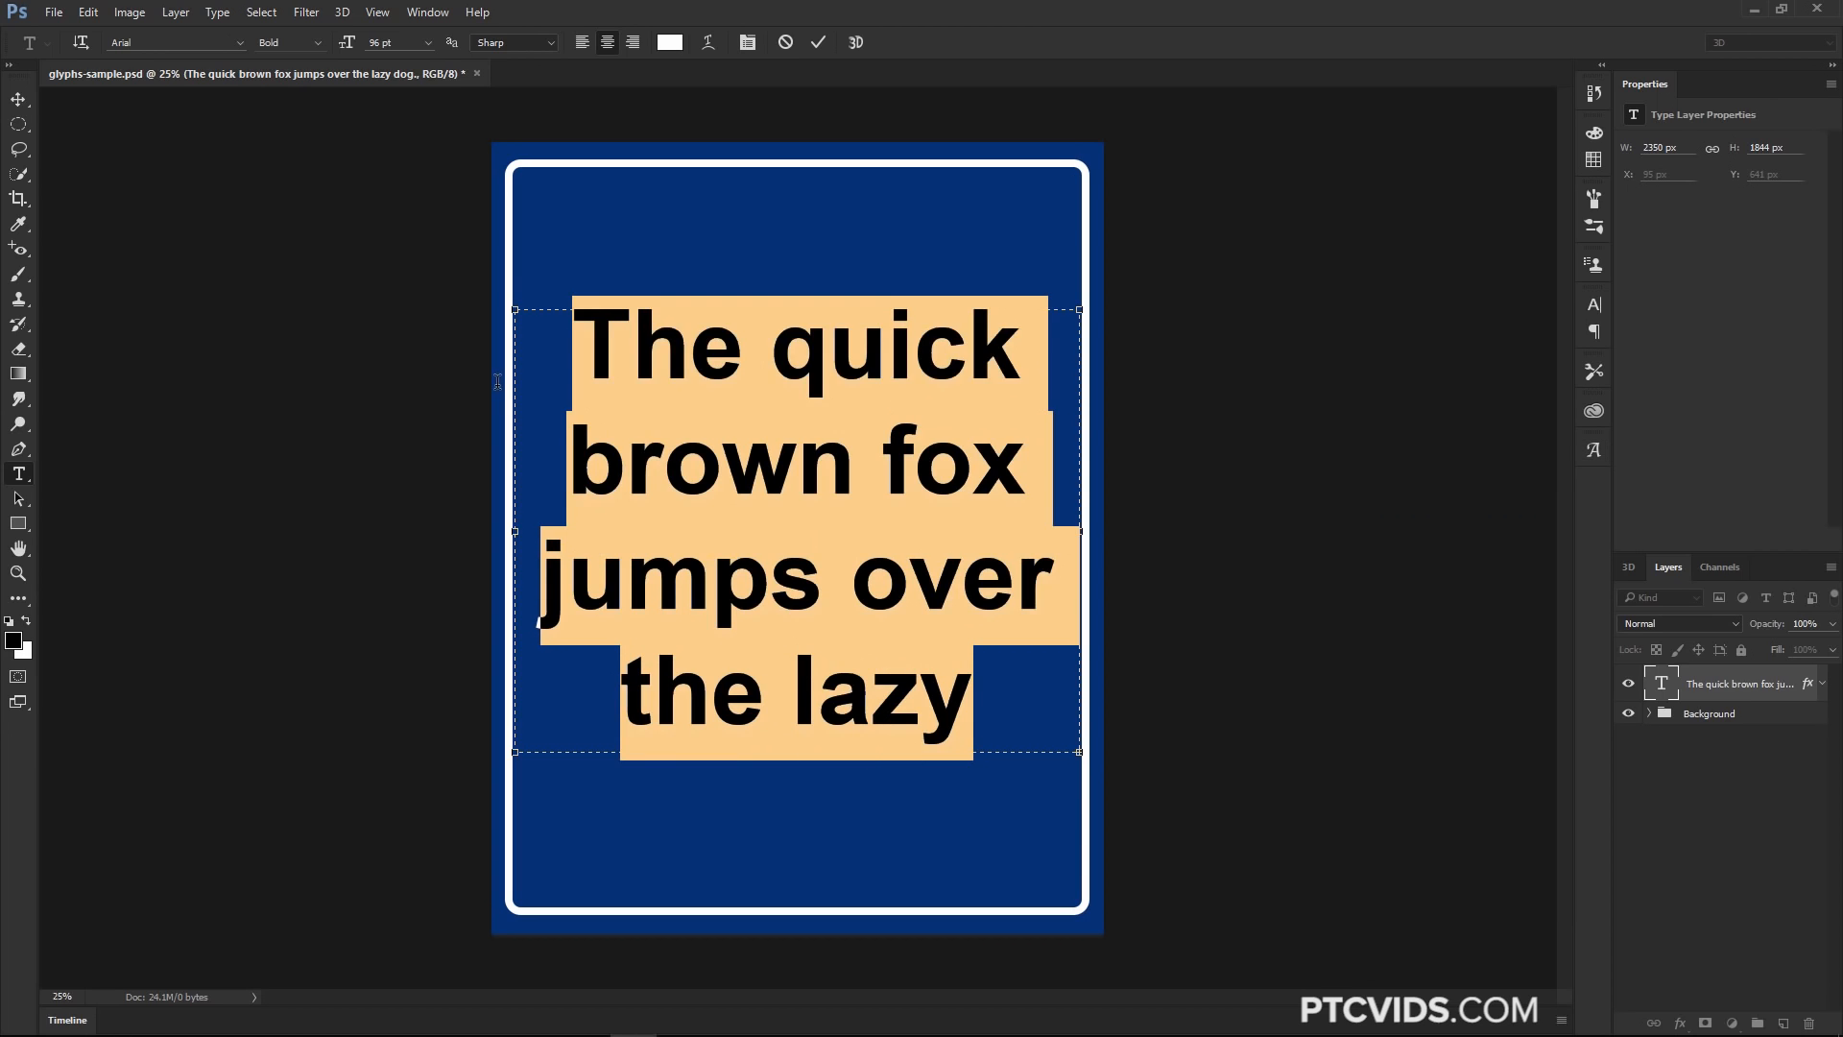
click(207, 38)
text(pro)
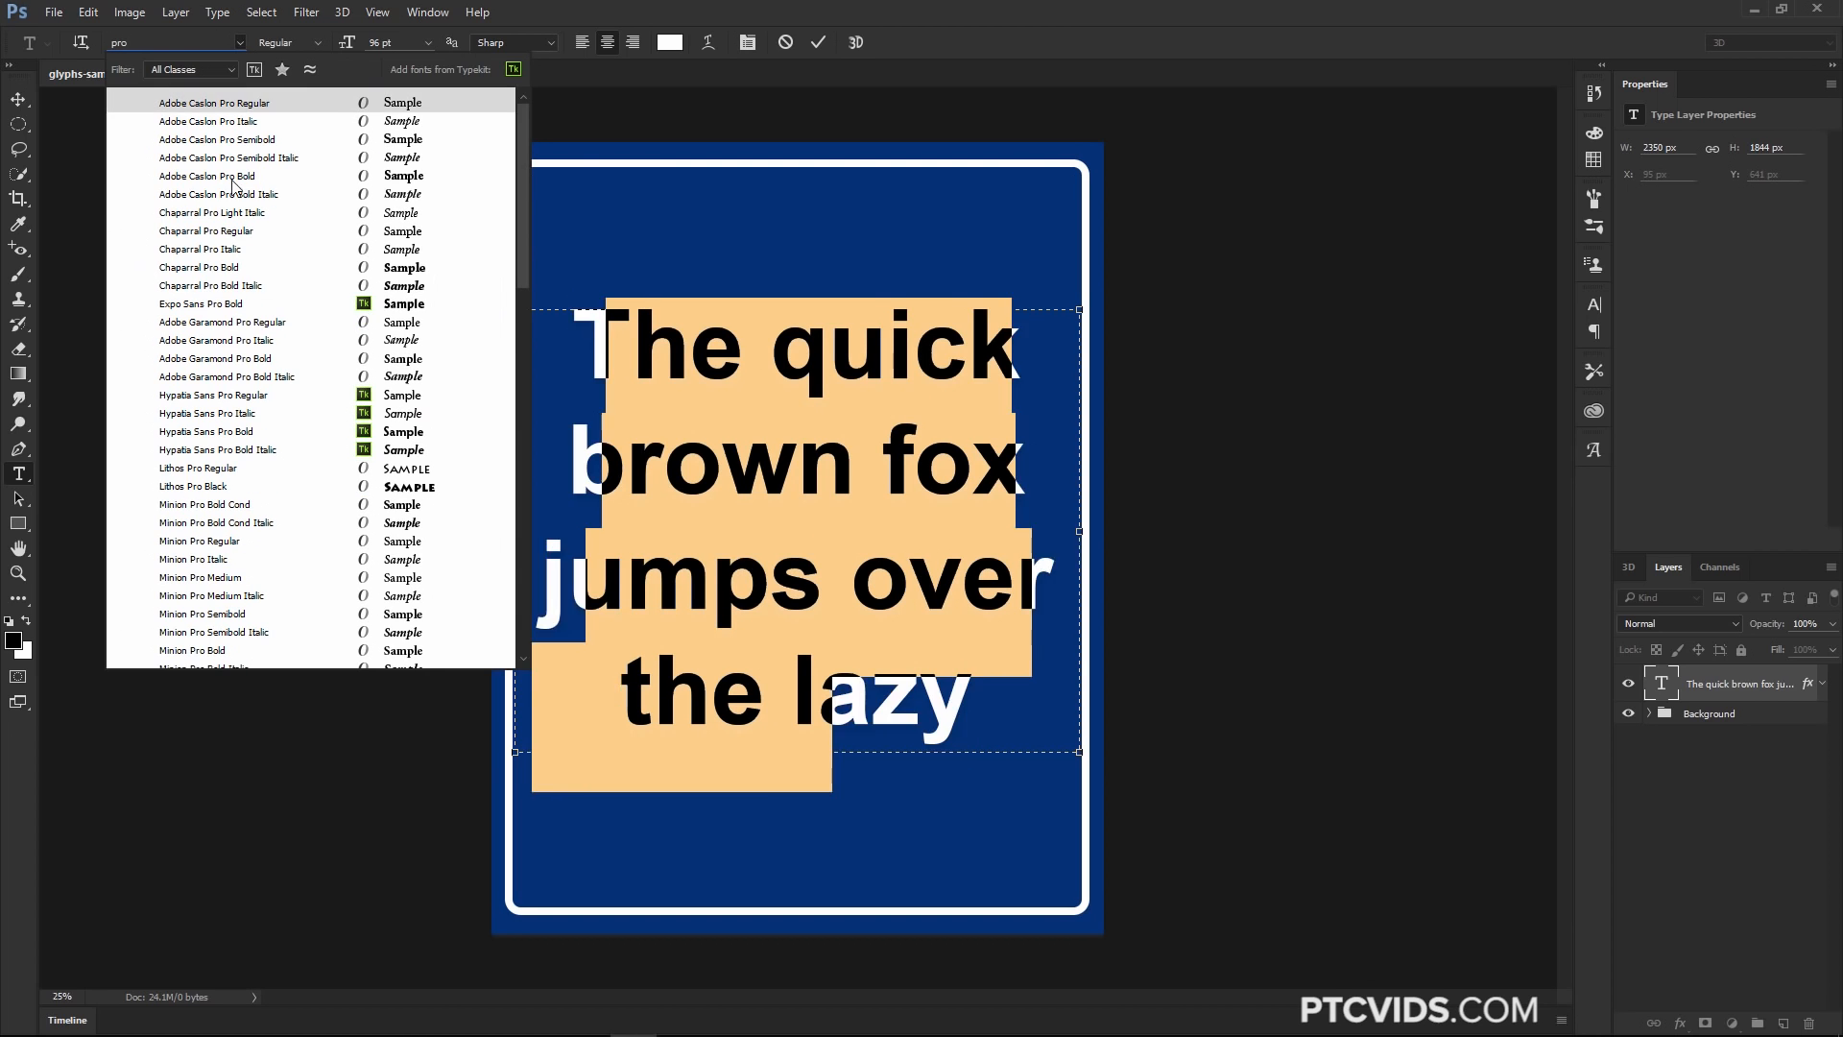
click(242, 268)
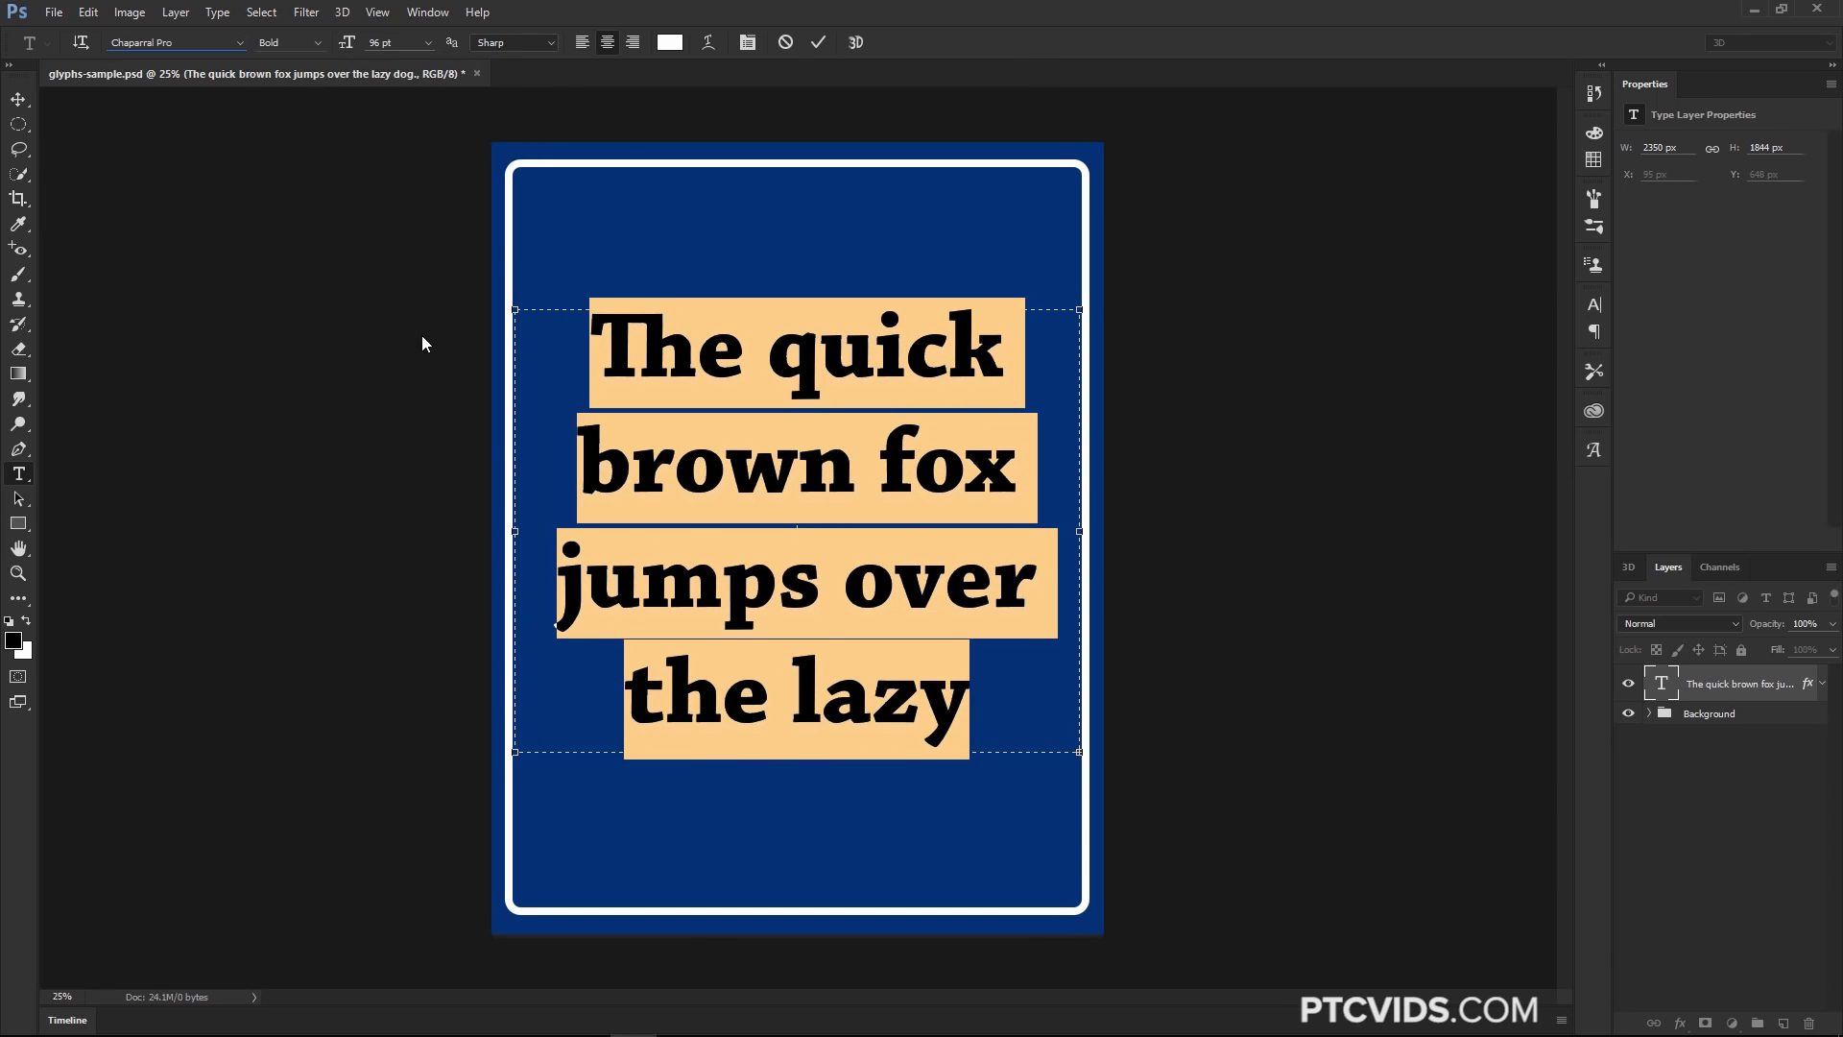
Select the k in quick and try its alternates from the on-canvas popup and the Glyphs panel
click(829, 663)
click(939, 356)
drag(939, 356, 991, 356)
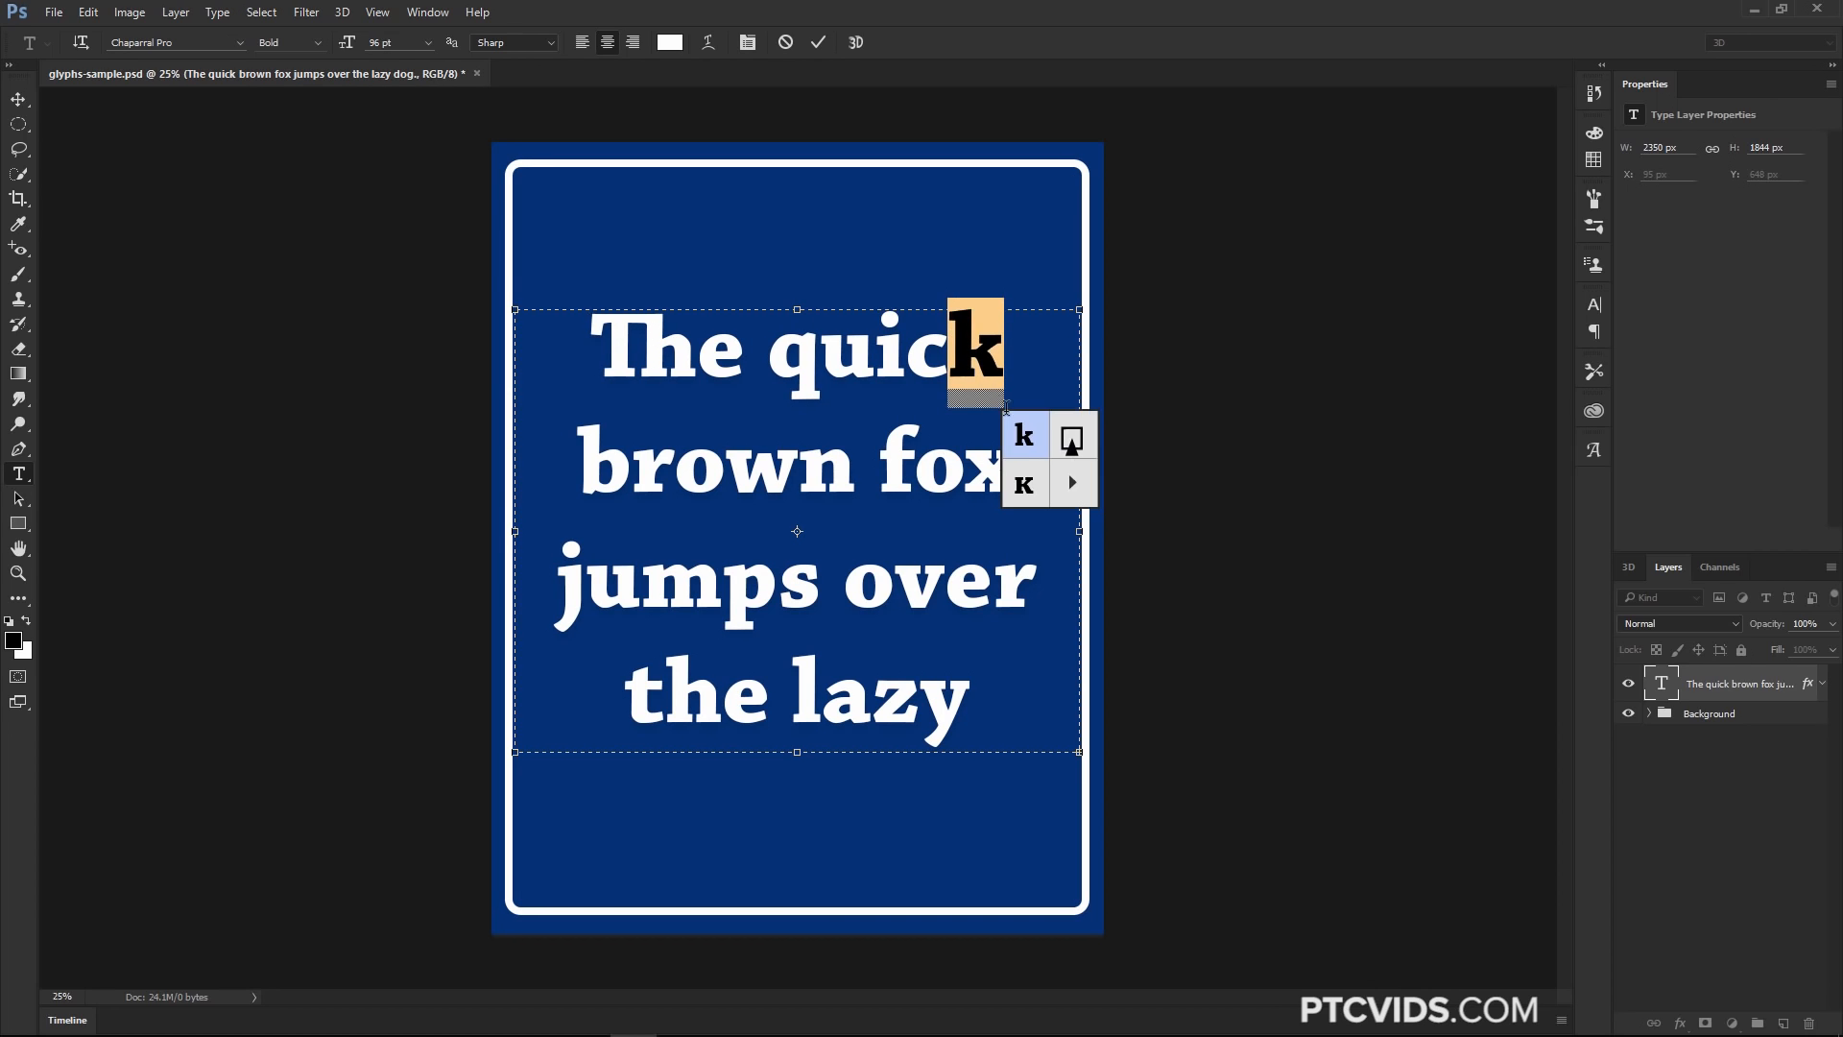
click(1024, 457)
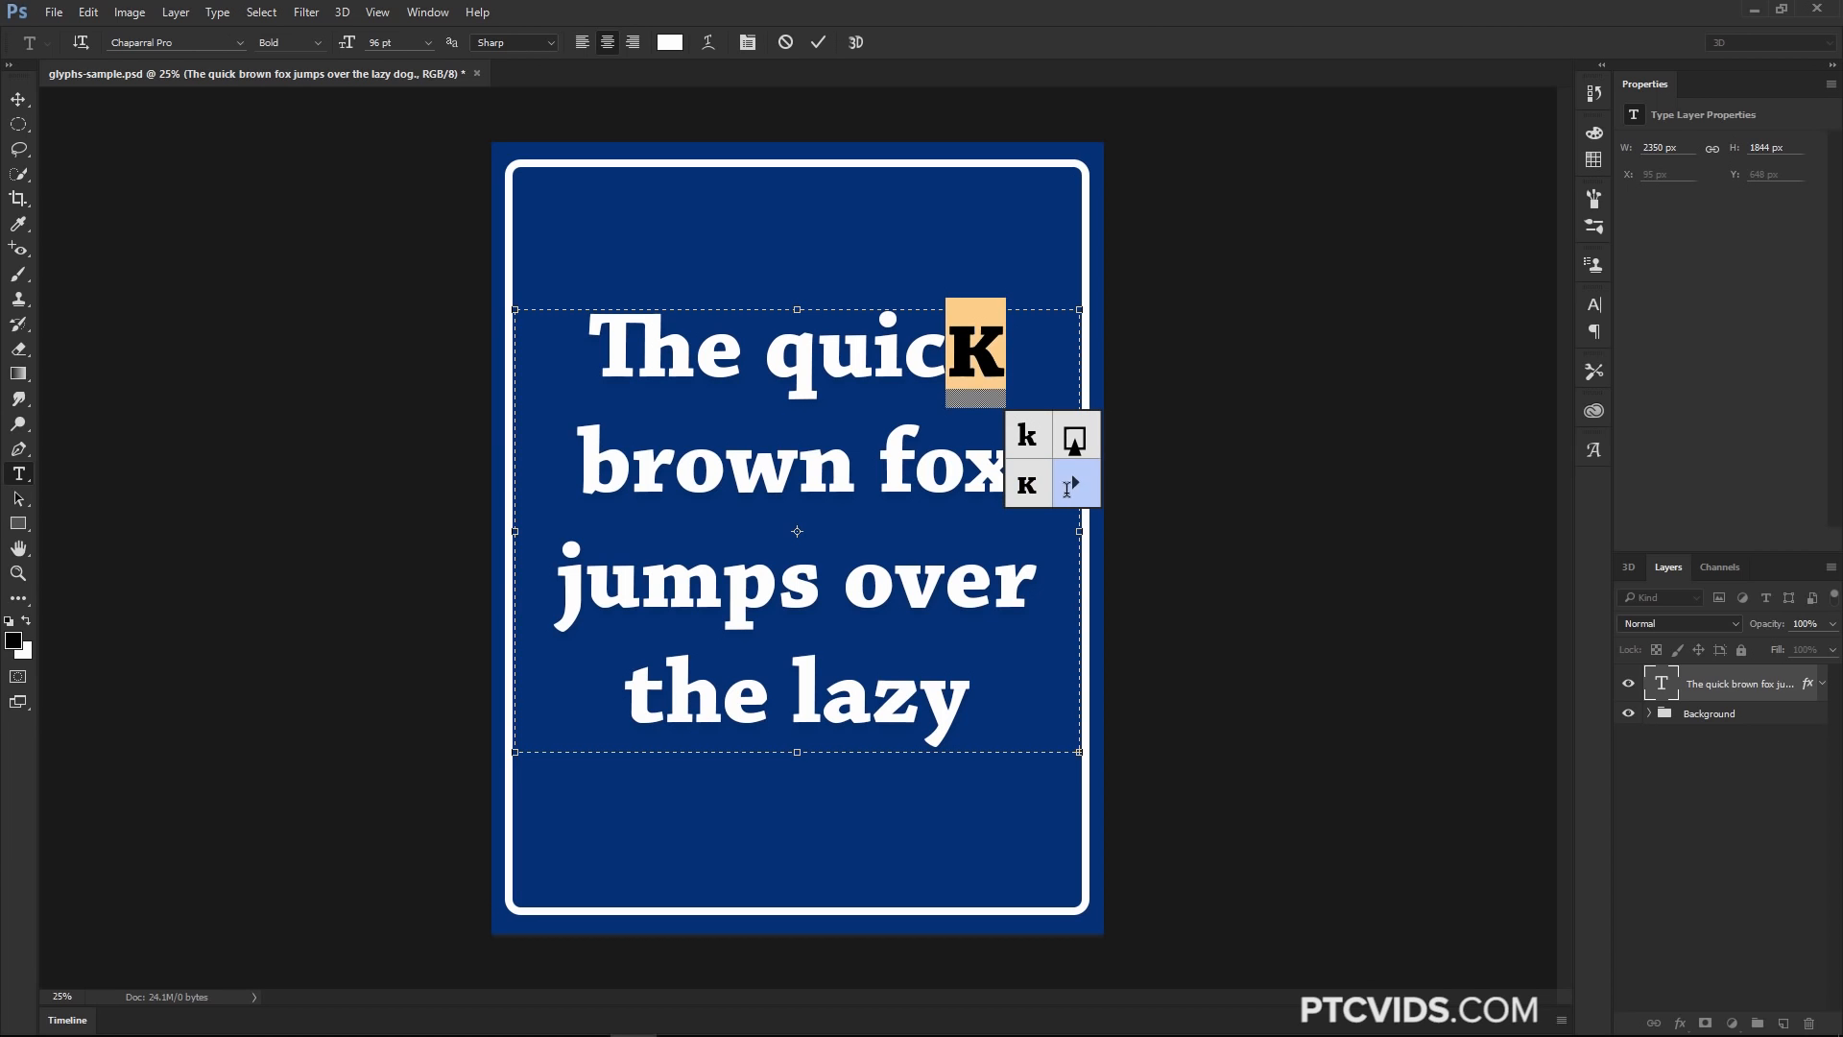
click(1072, 480)
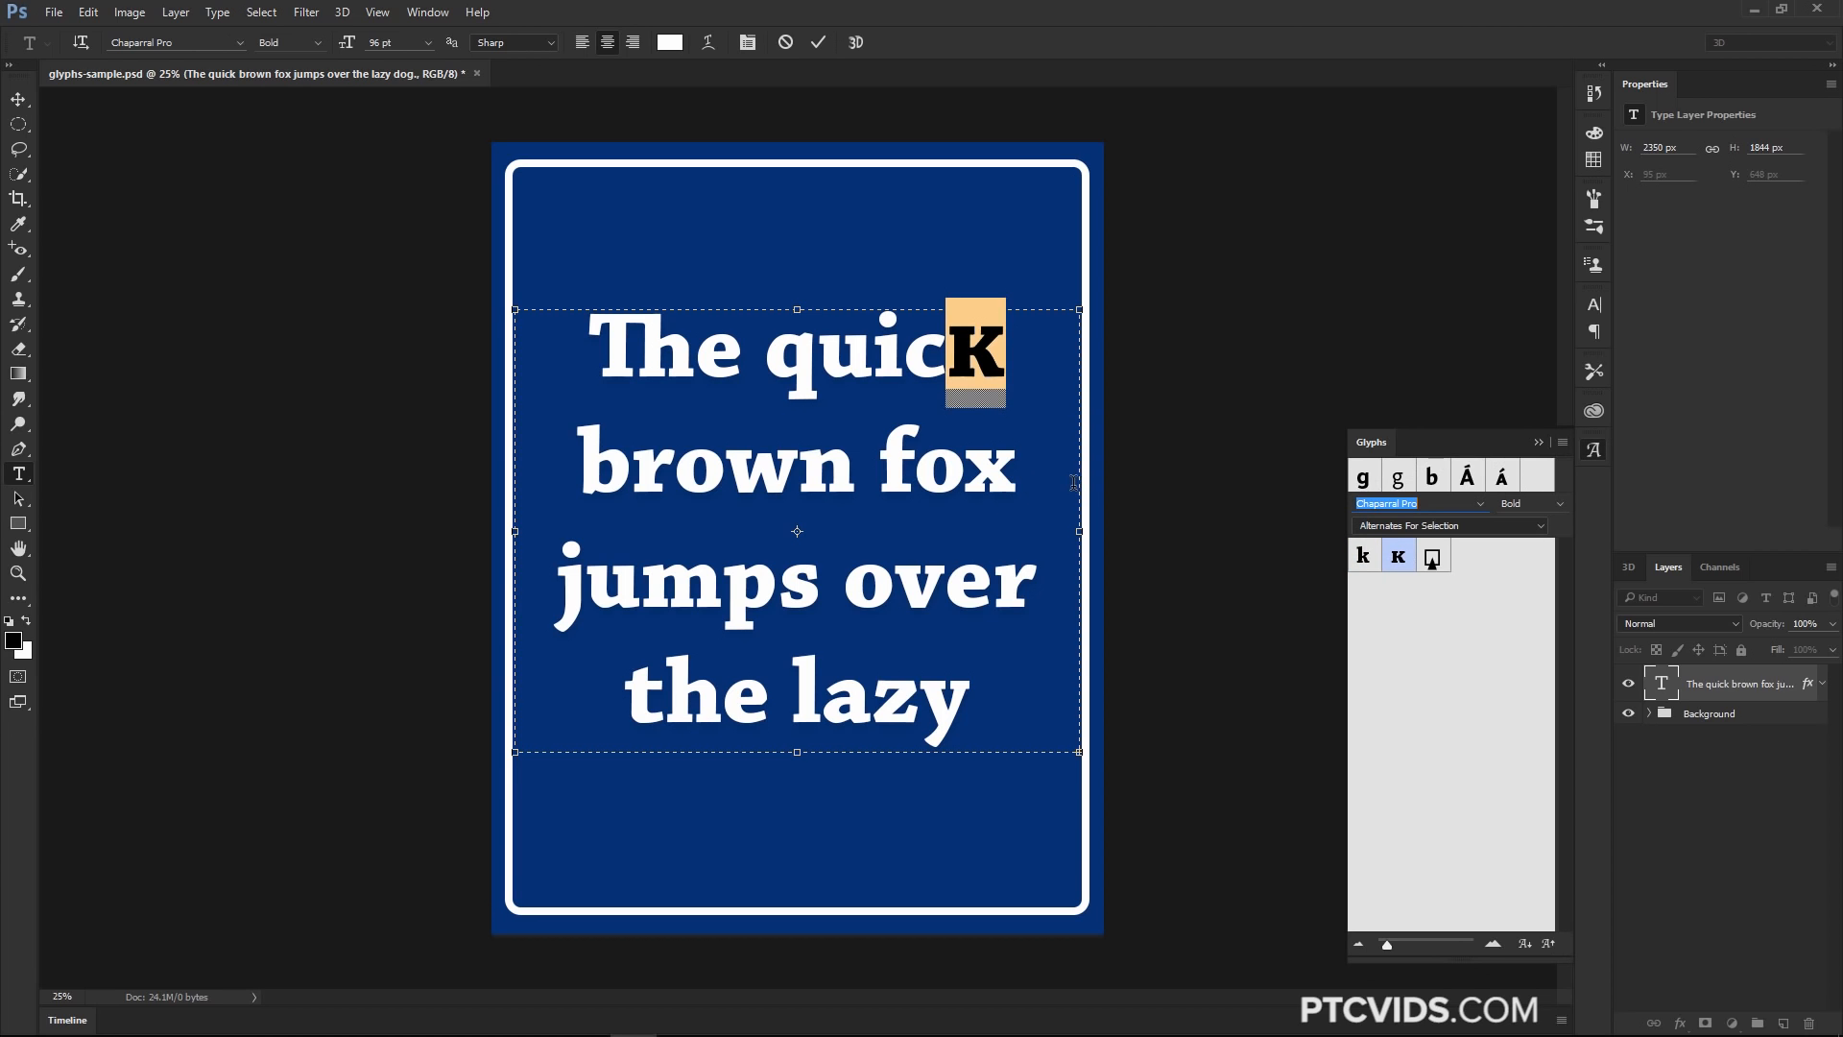
click(1538, 442)
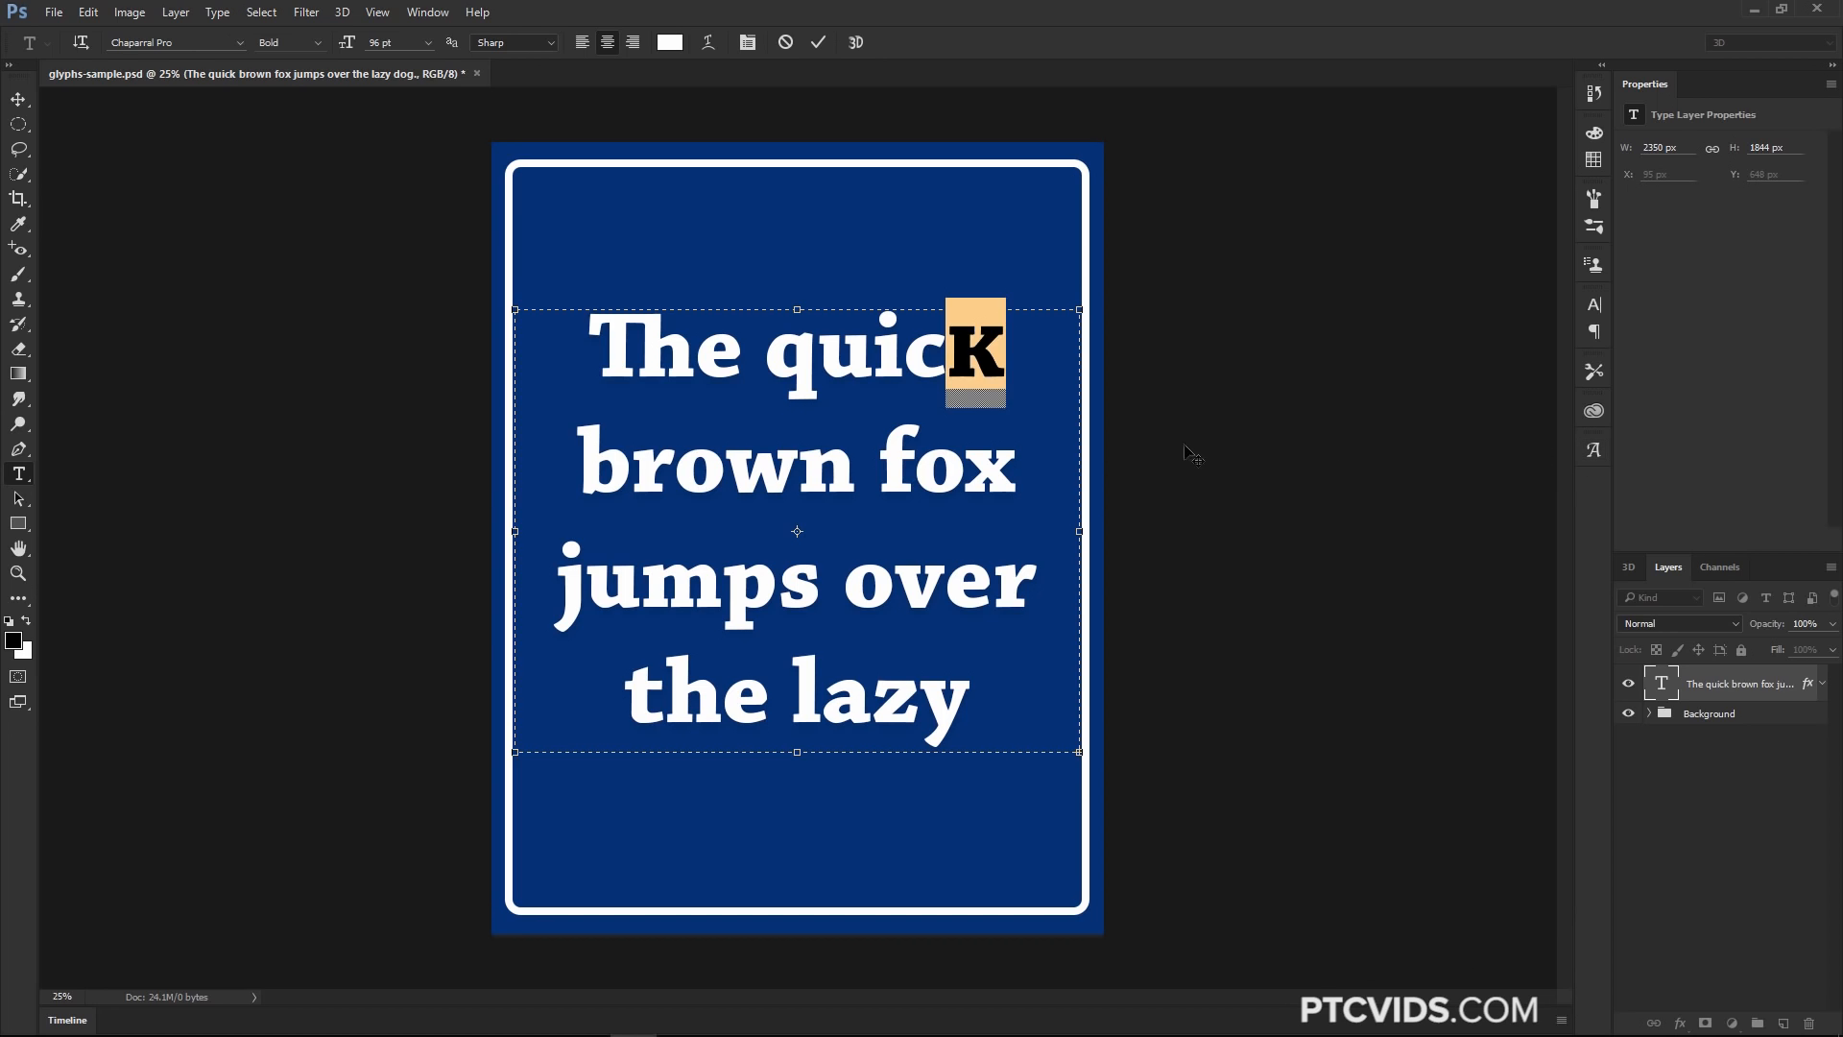
mouse_move(992, 410)
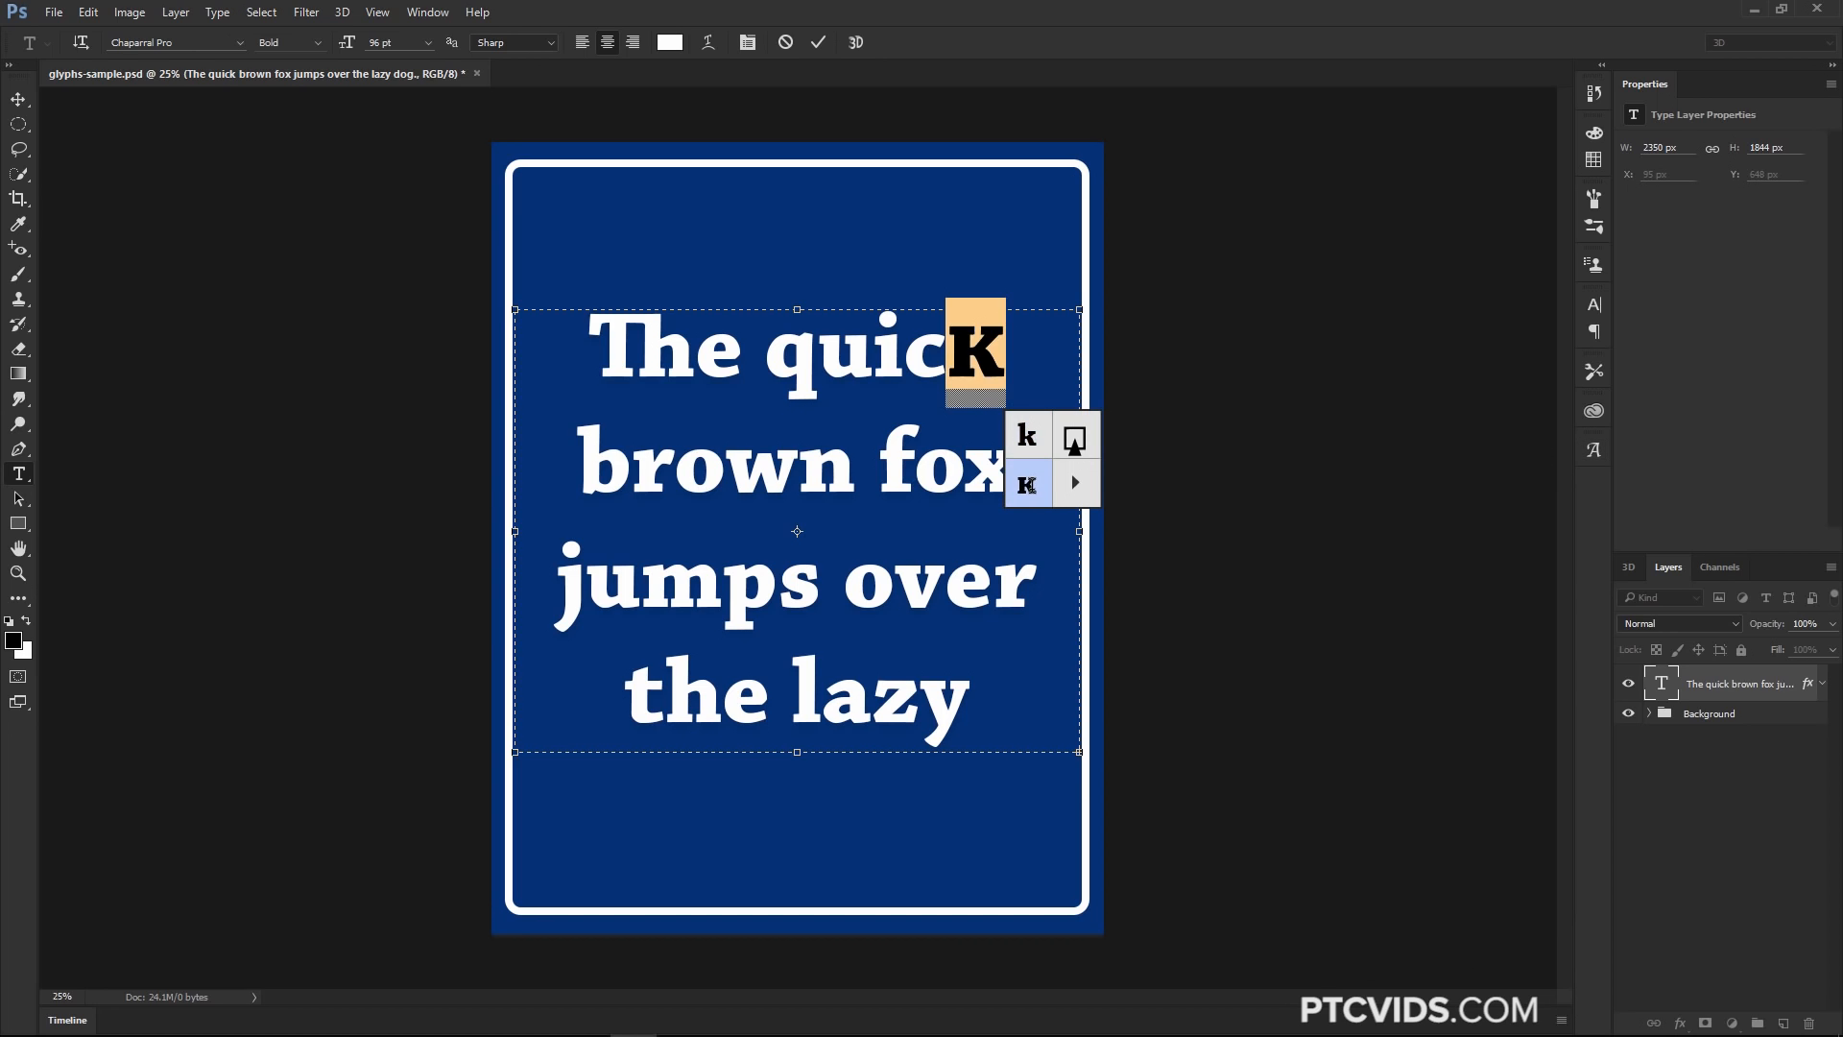
click(1031, 448)
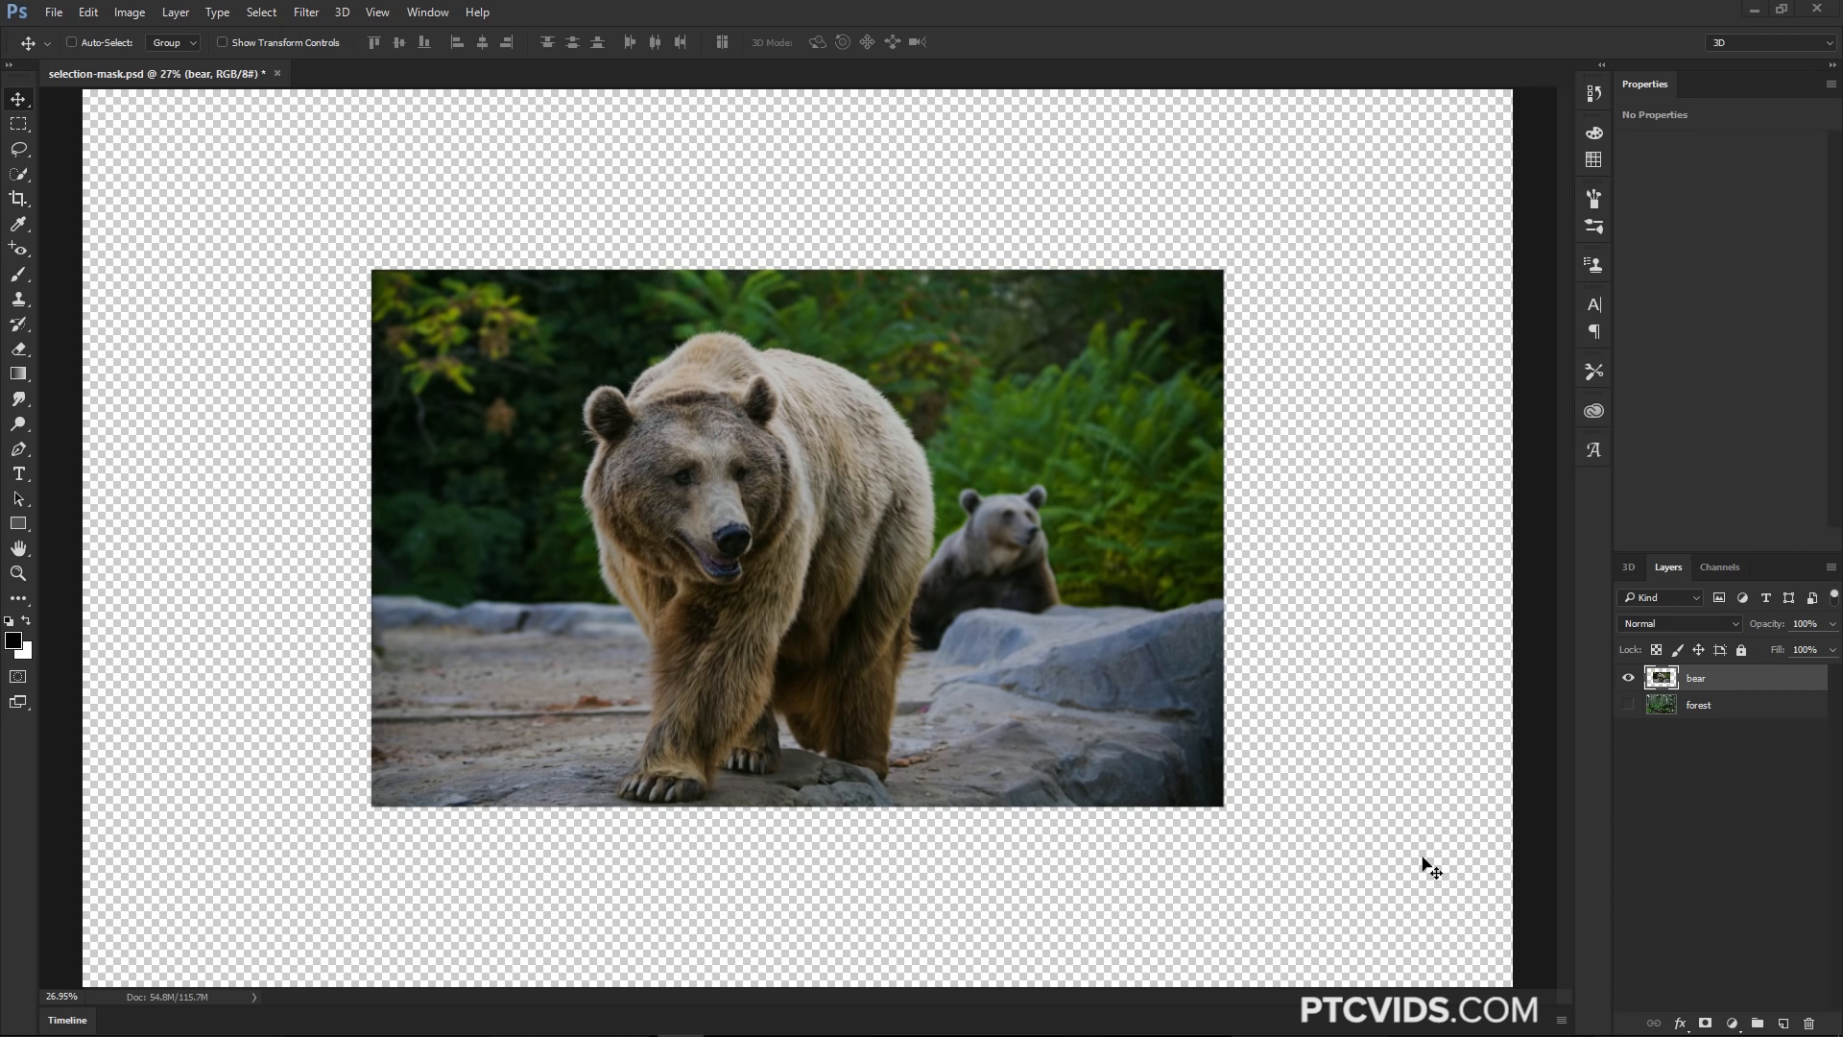
Toggle the bear and forest layers' visibility in selection-mask.psd to compare them
click(1629, 679)
click(1630, 706)
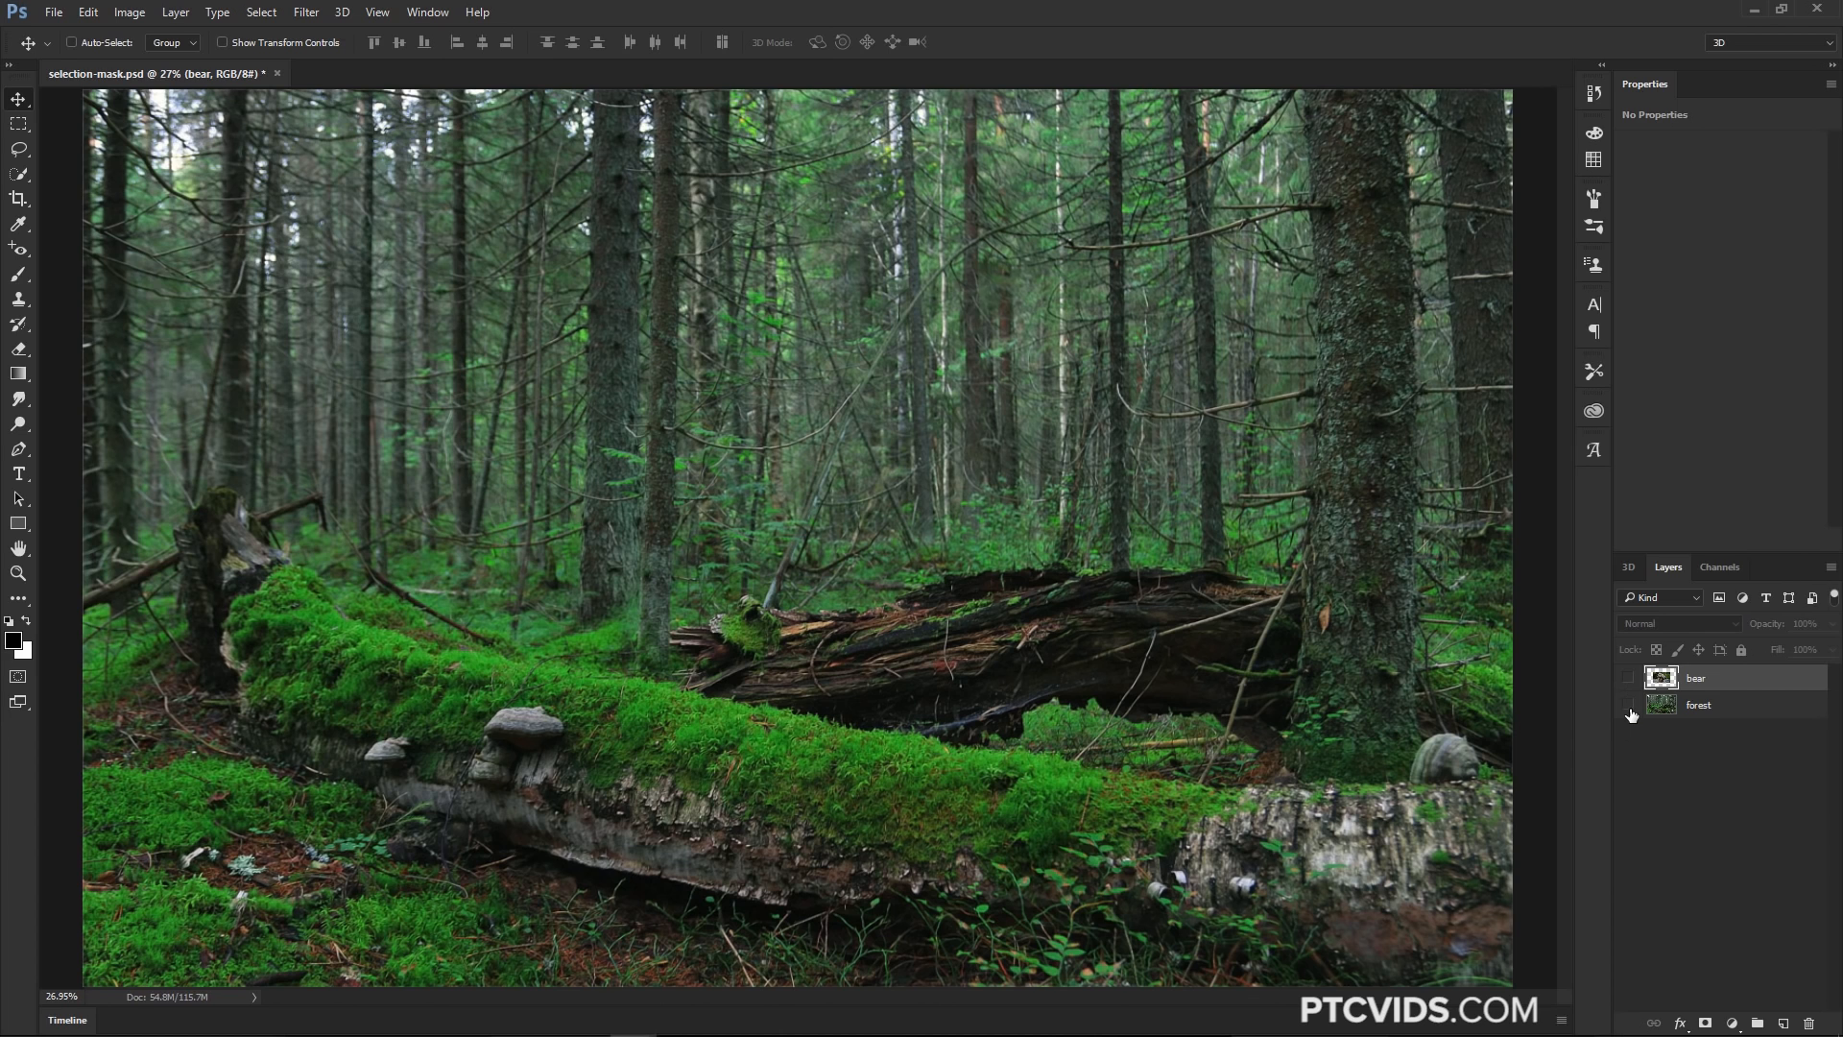
click(1629, 706)
click(1629, 679)
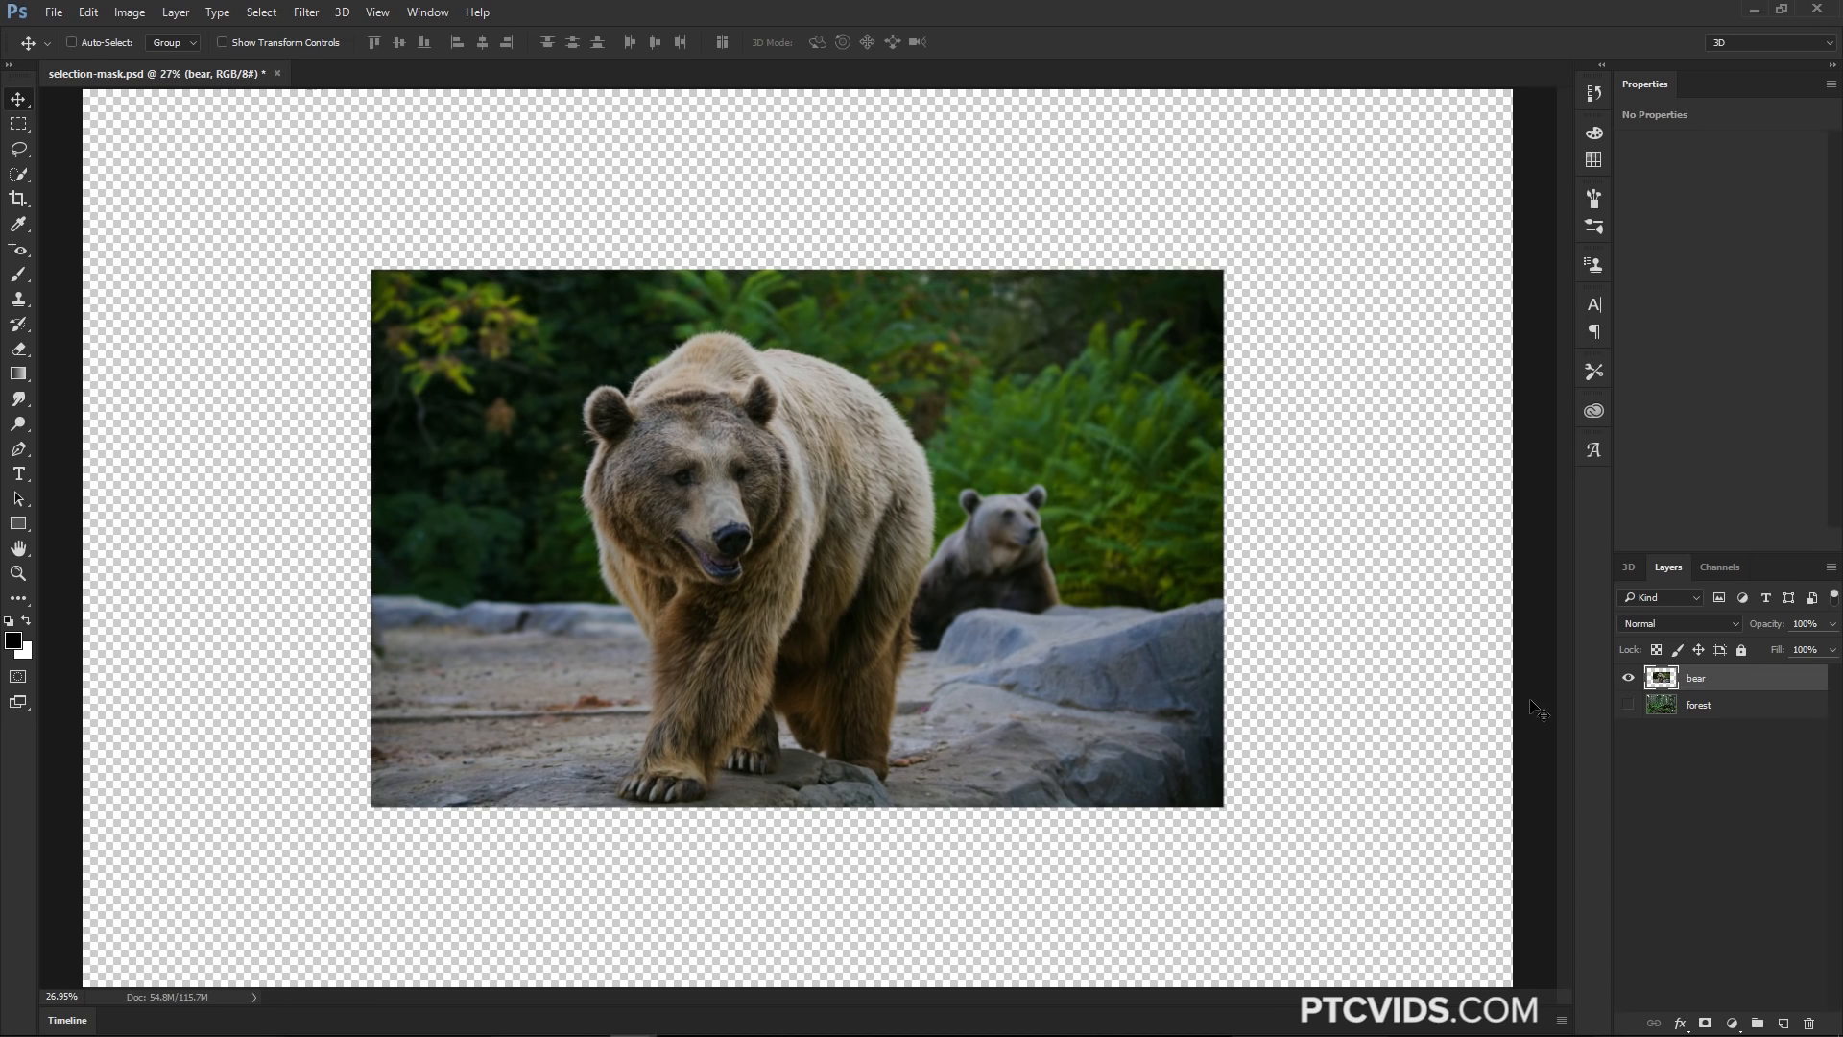
click(1630, 706)
click(1629, 706)
Activate the Rectangular Marquee tool and open Select and Mask on the bear layer
click(18, 124)
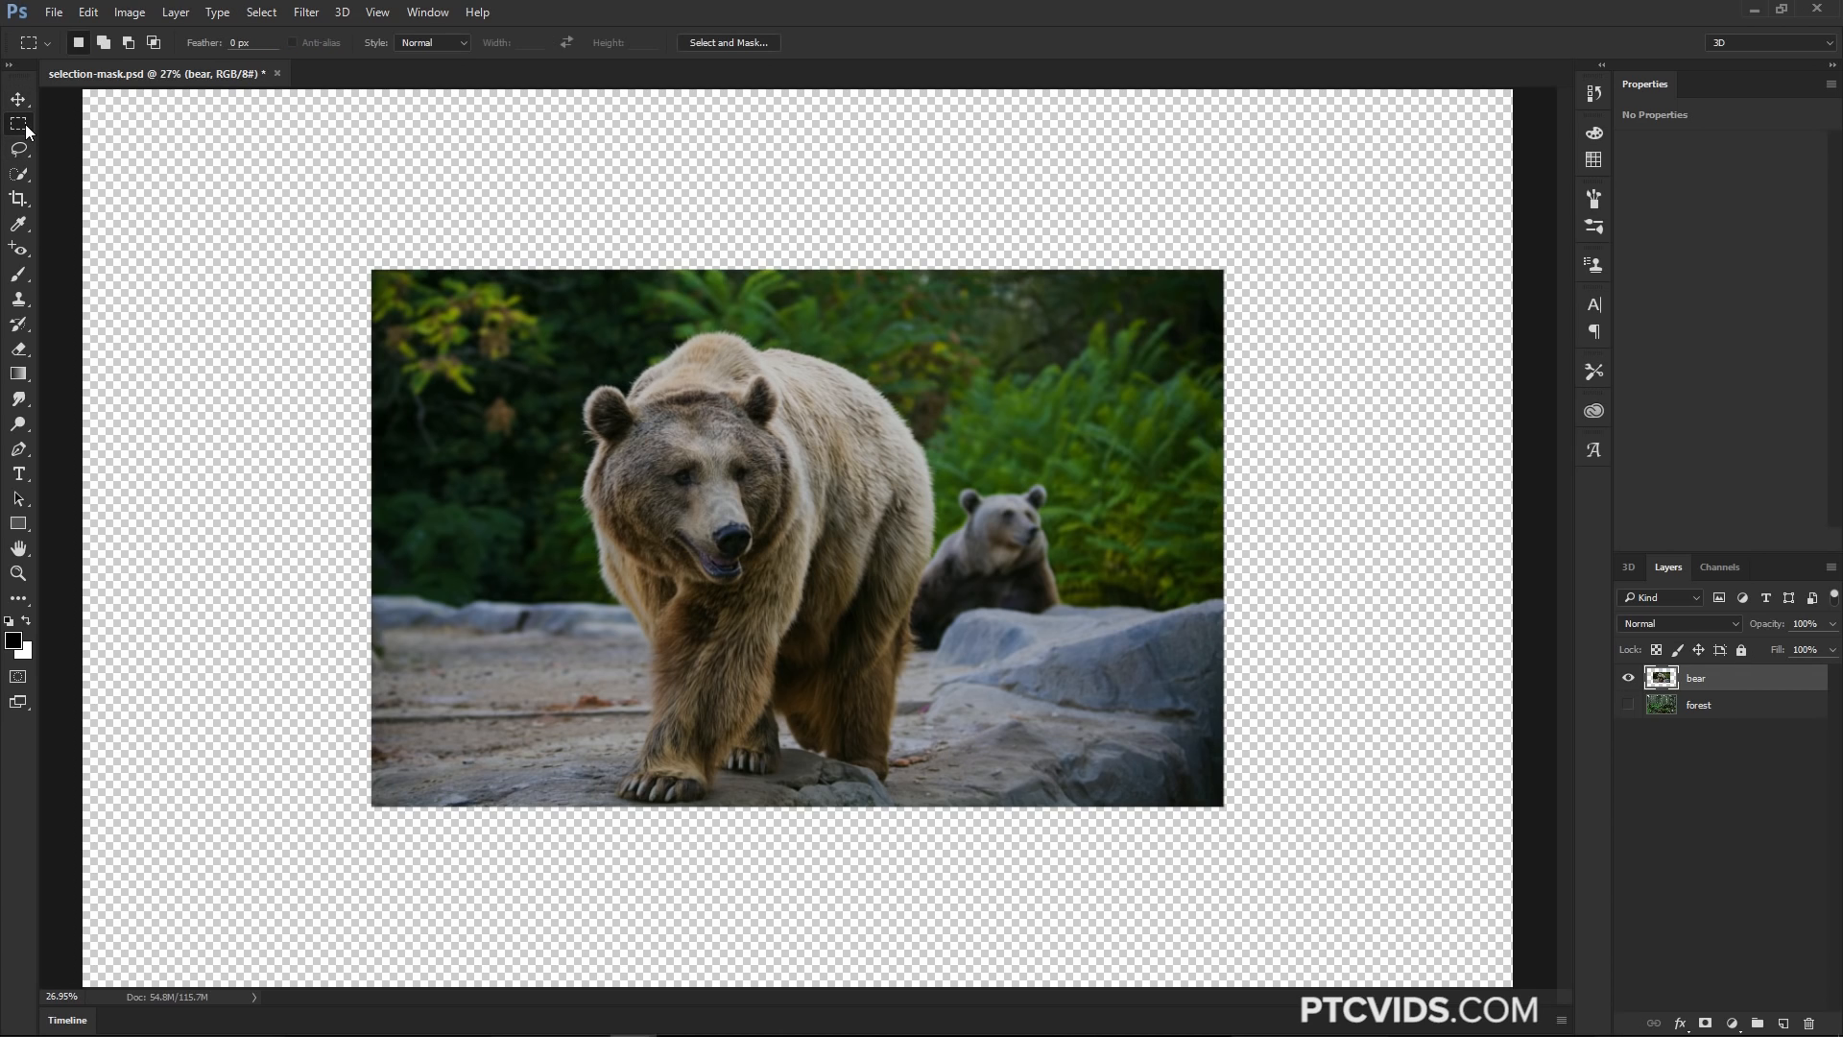
click(705, 43)
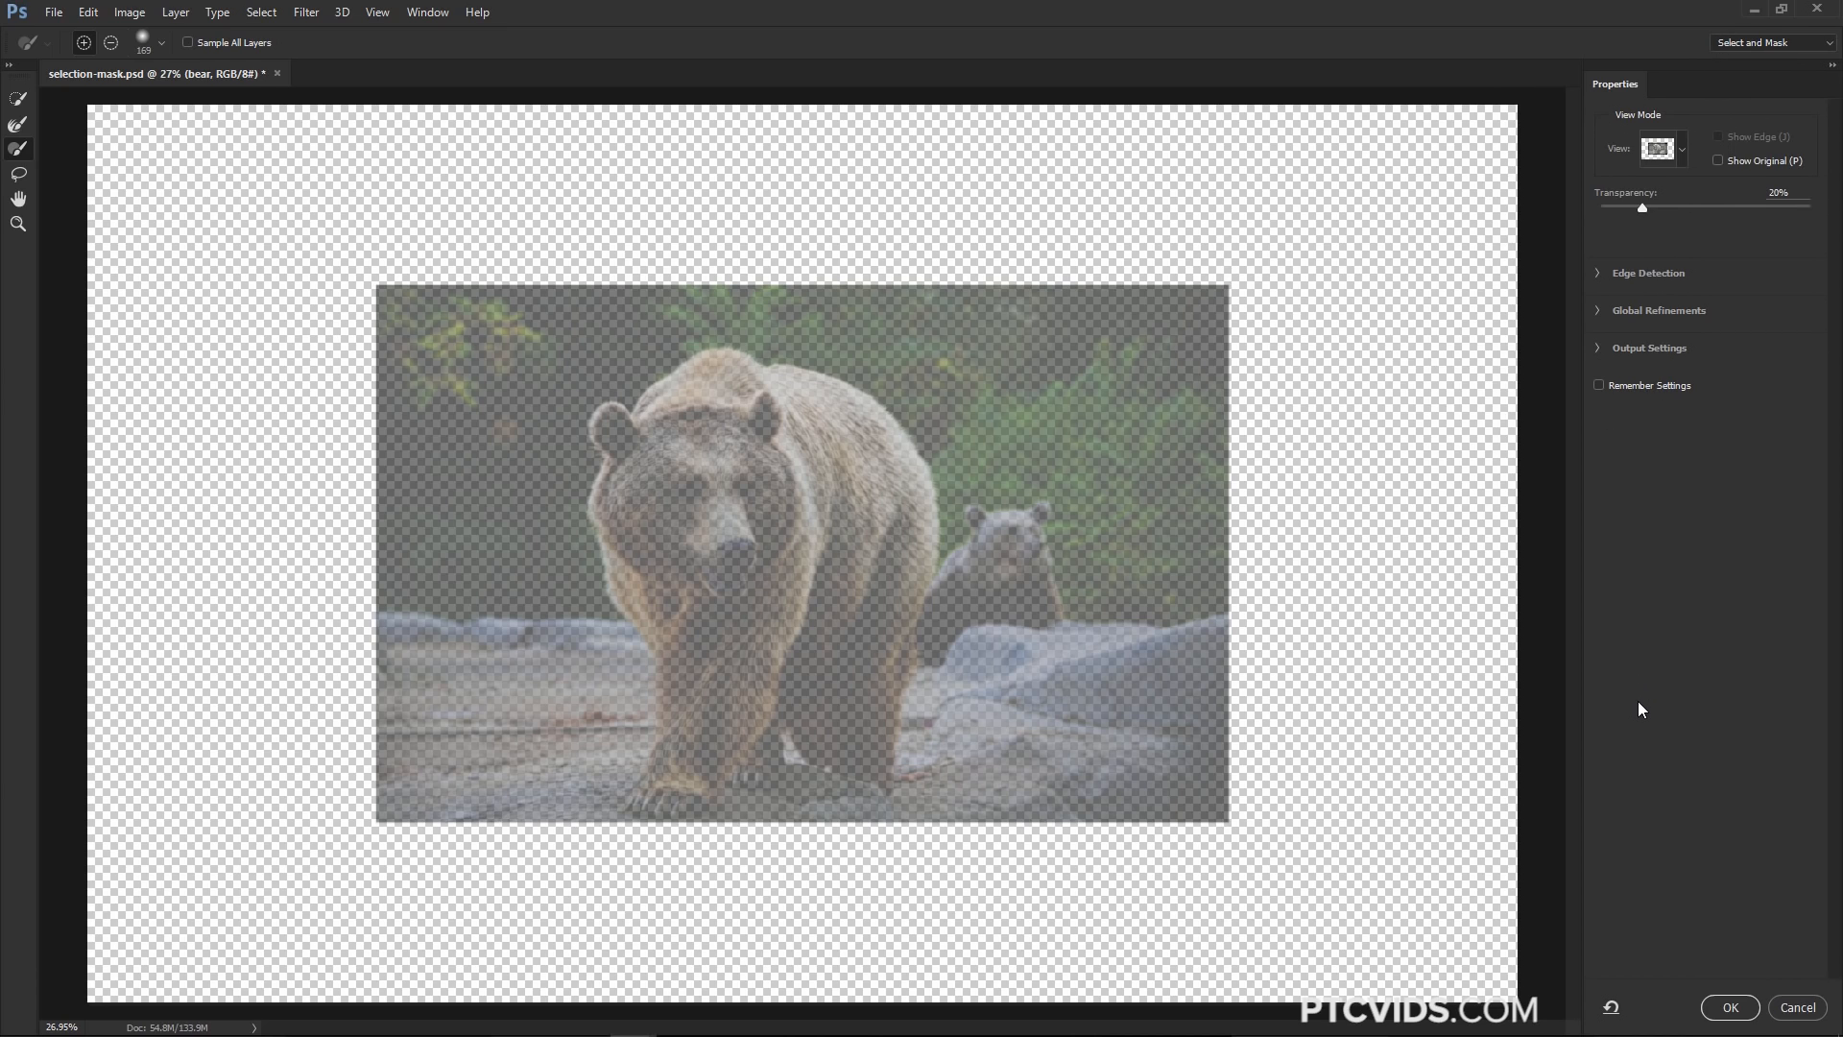
Reopen Select and Mask, select the bear's head with the Quick Selection tool, and set the transparency to 40%
click(1795, 1007)
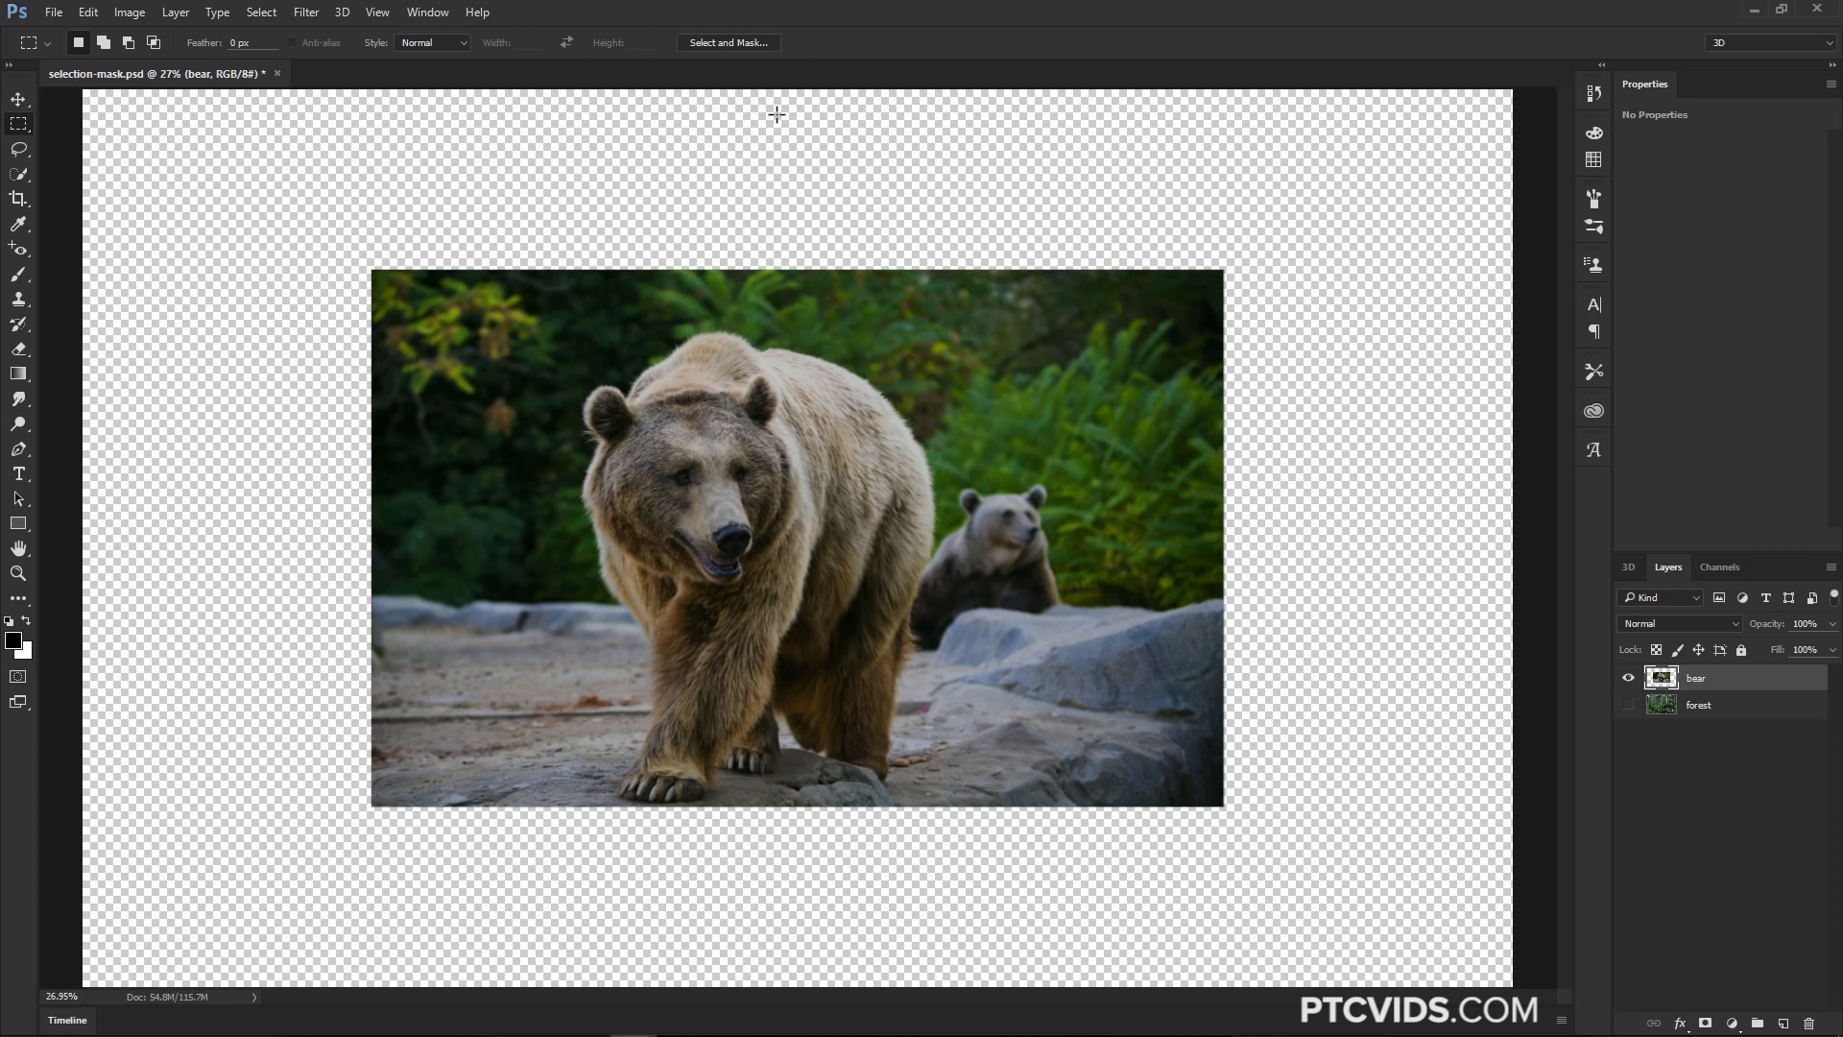
key(ctrl+alt+r)
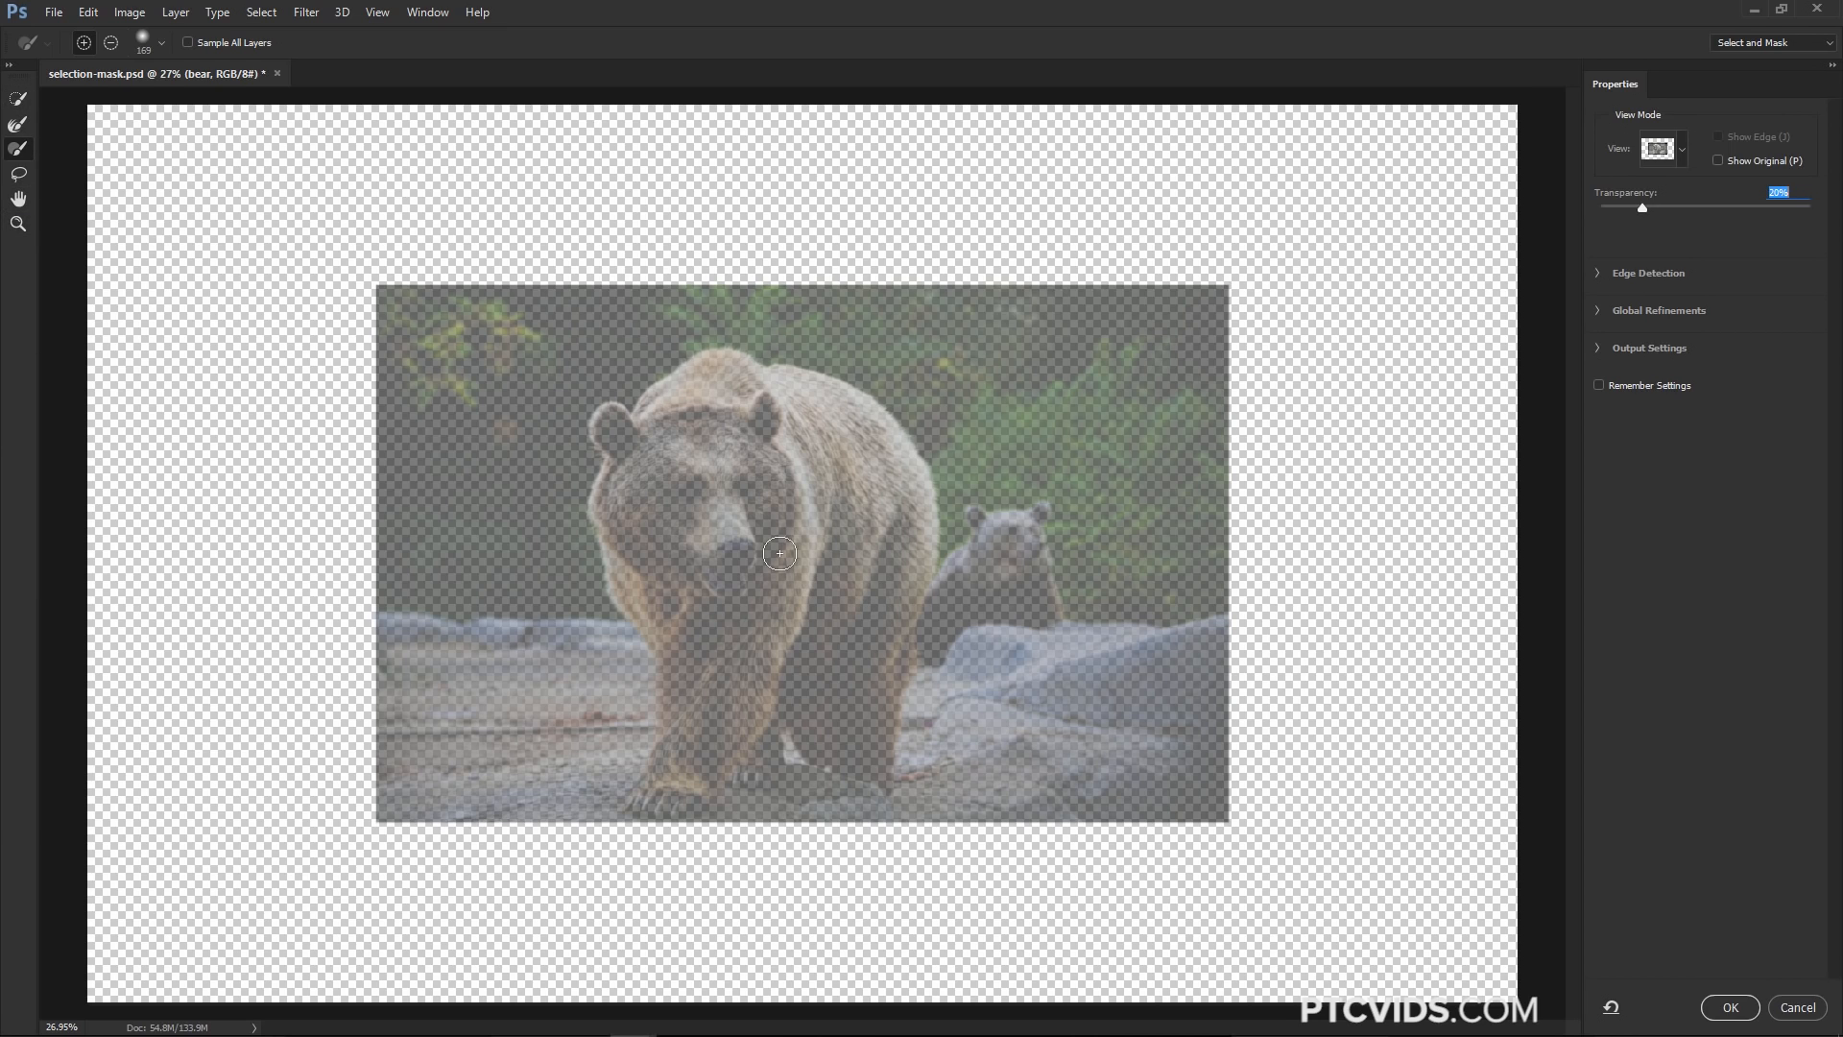
click(19, 100)
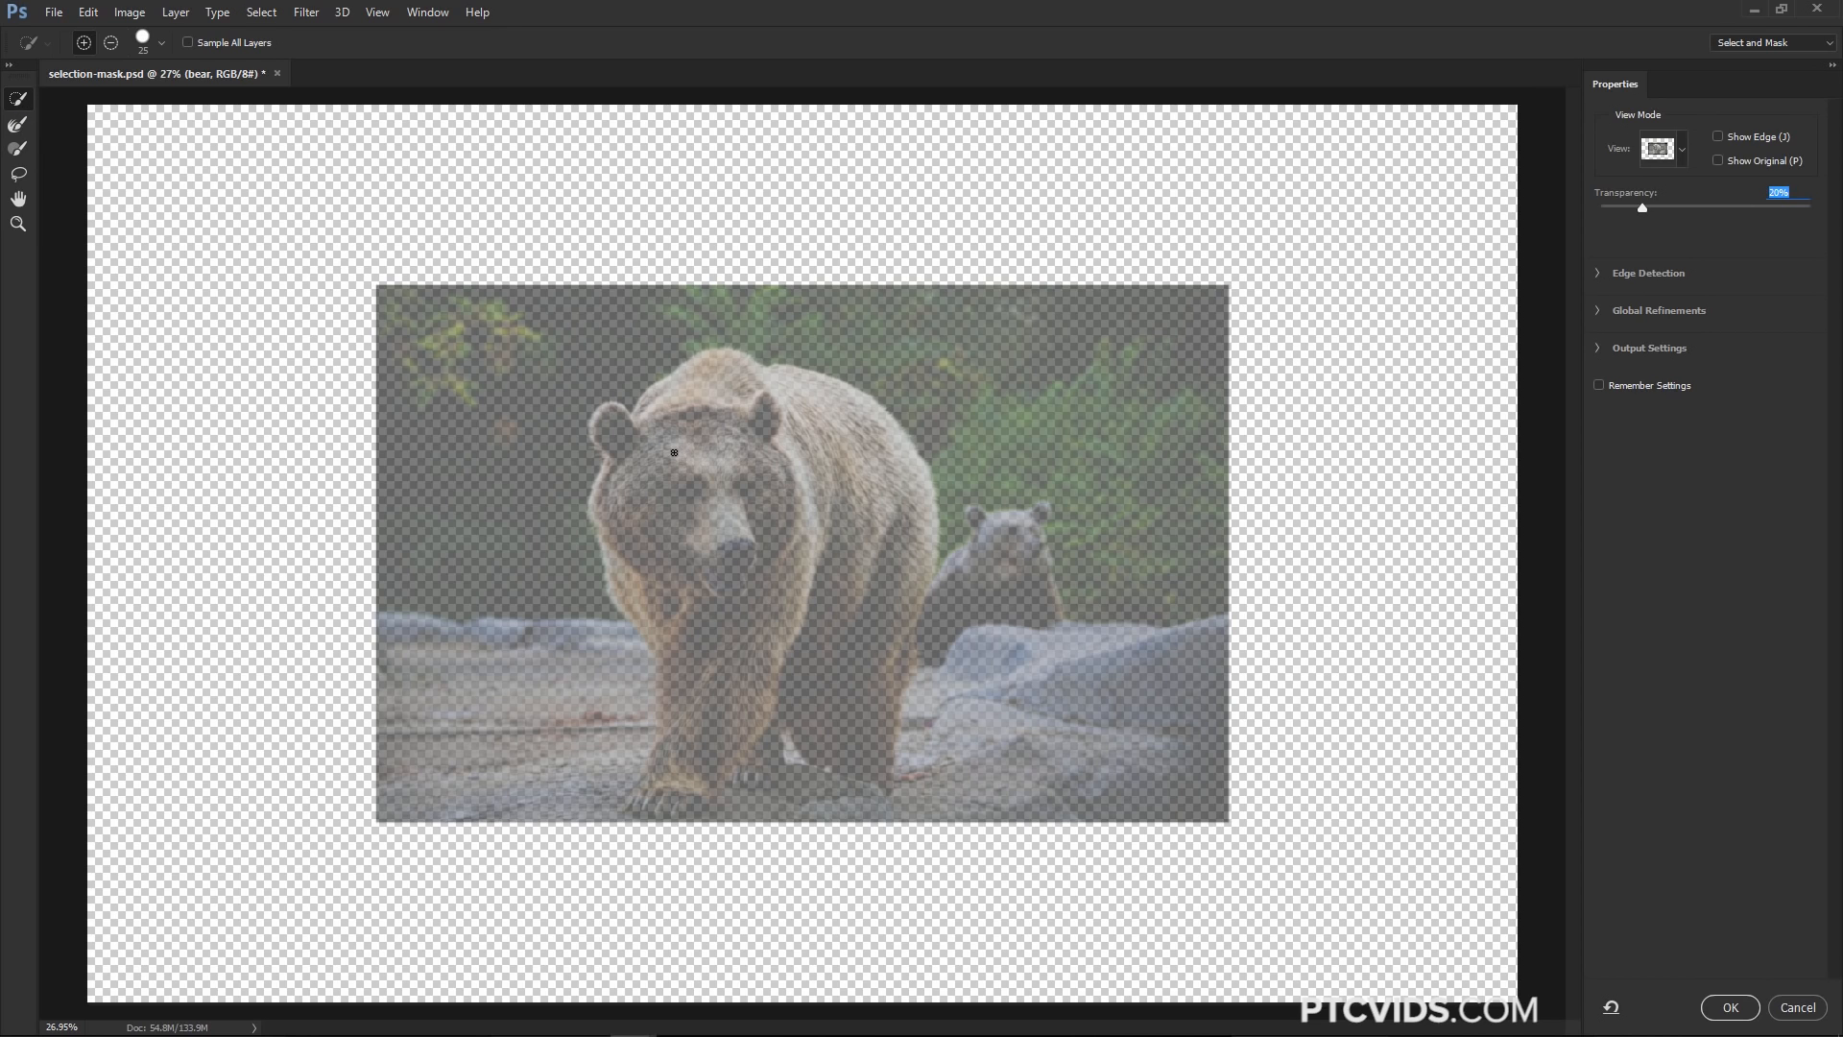
mouse_move(714, 435)
mouse_down()
mouse_move(673, 458)
mouse_move(665, 499)
mouse_move(681, 533)
mouse_move(760, 544)
mouse_move(770, 485)
mouse_move(727, 457)
mouse_move(756, 534)
mouse_up()
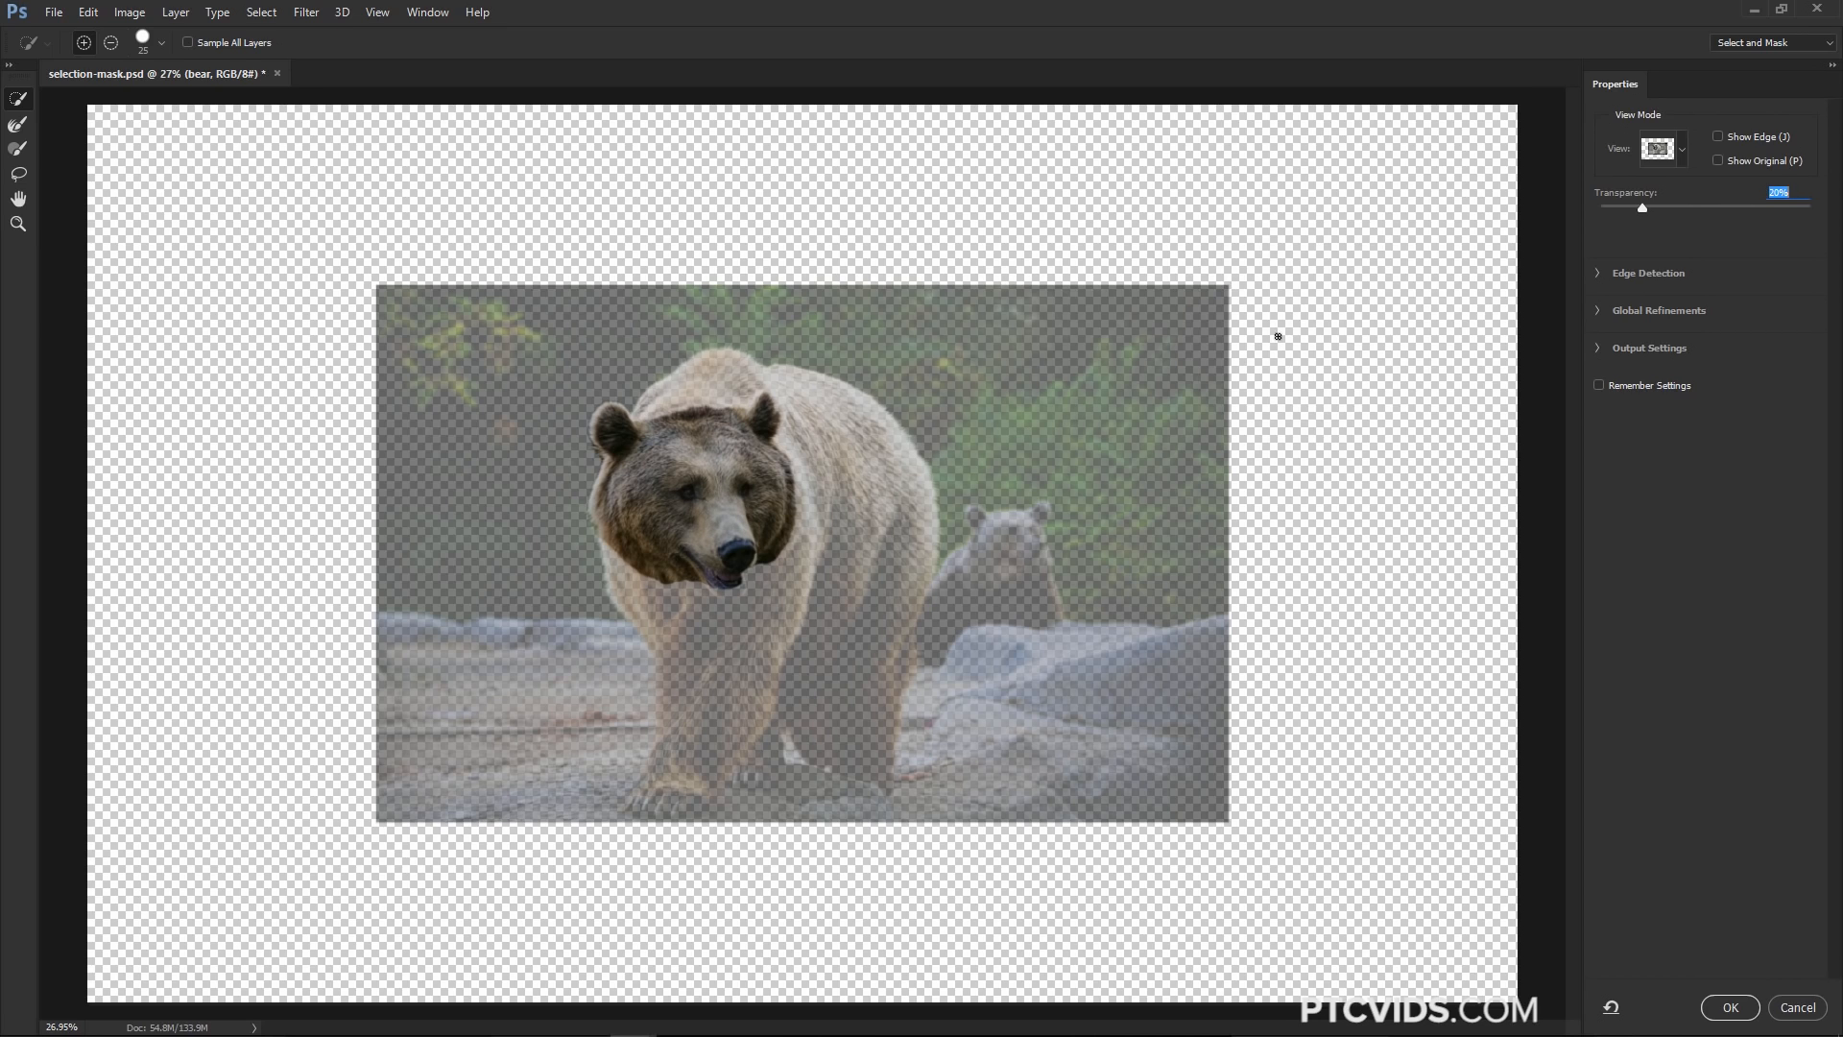
drag(1647, 209, 1819, 218)
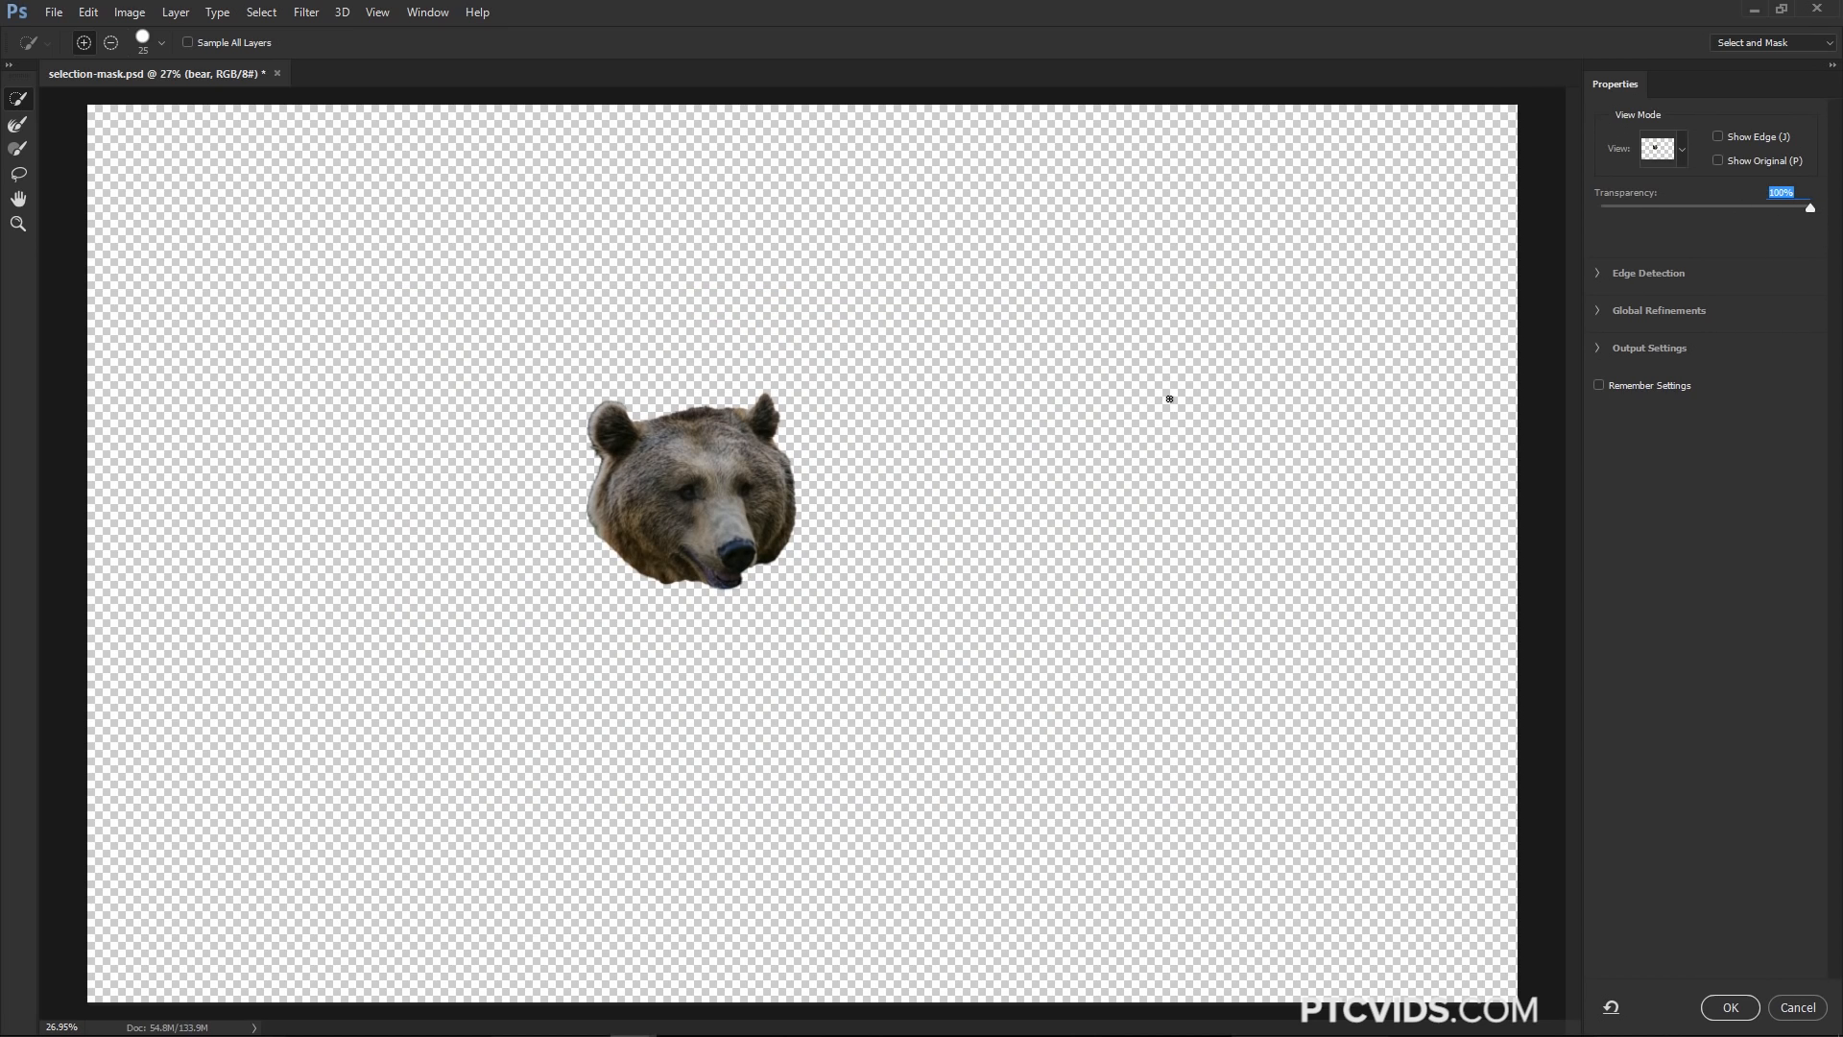
drag(1809, 213, 1684, 228)
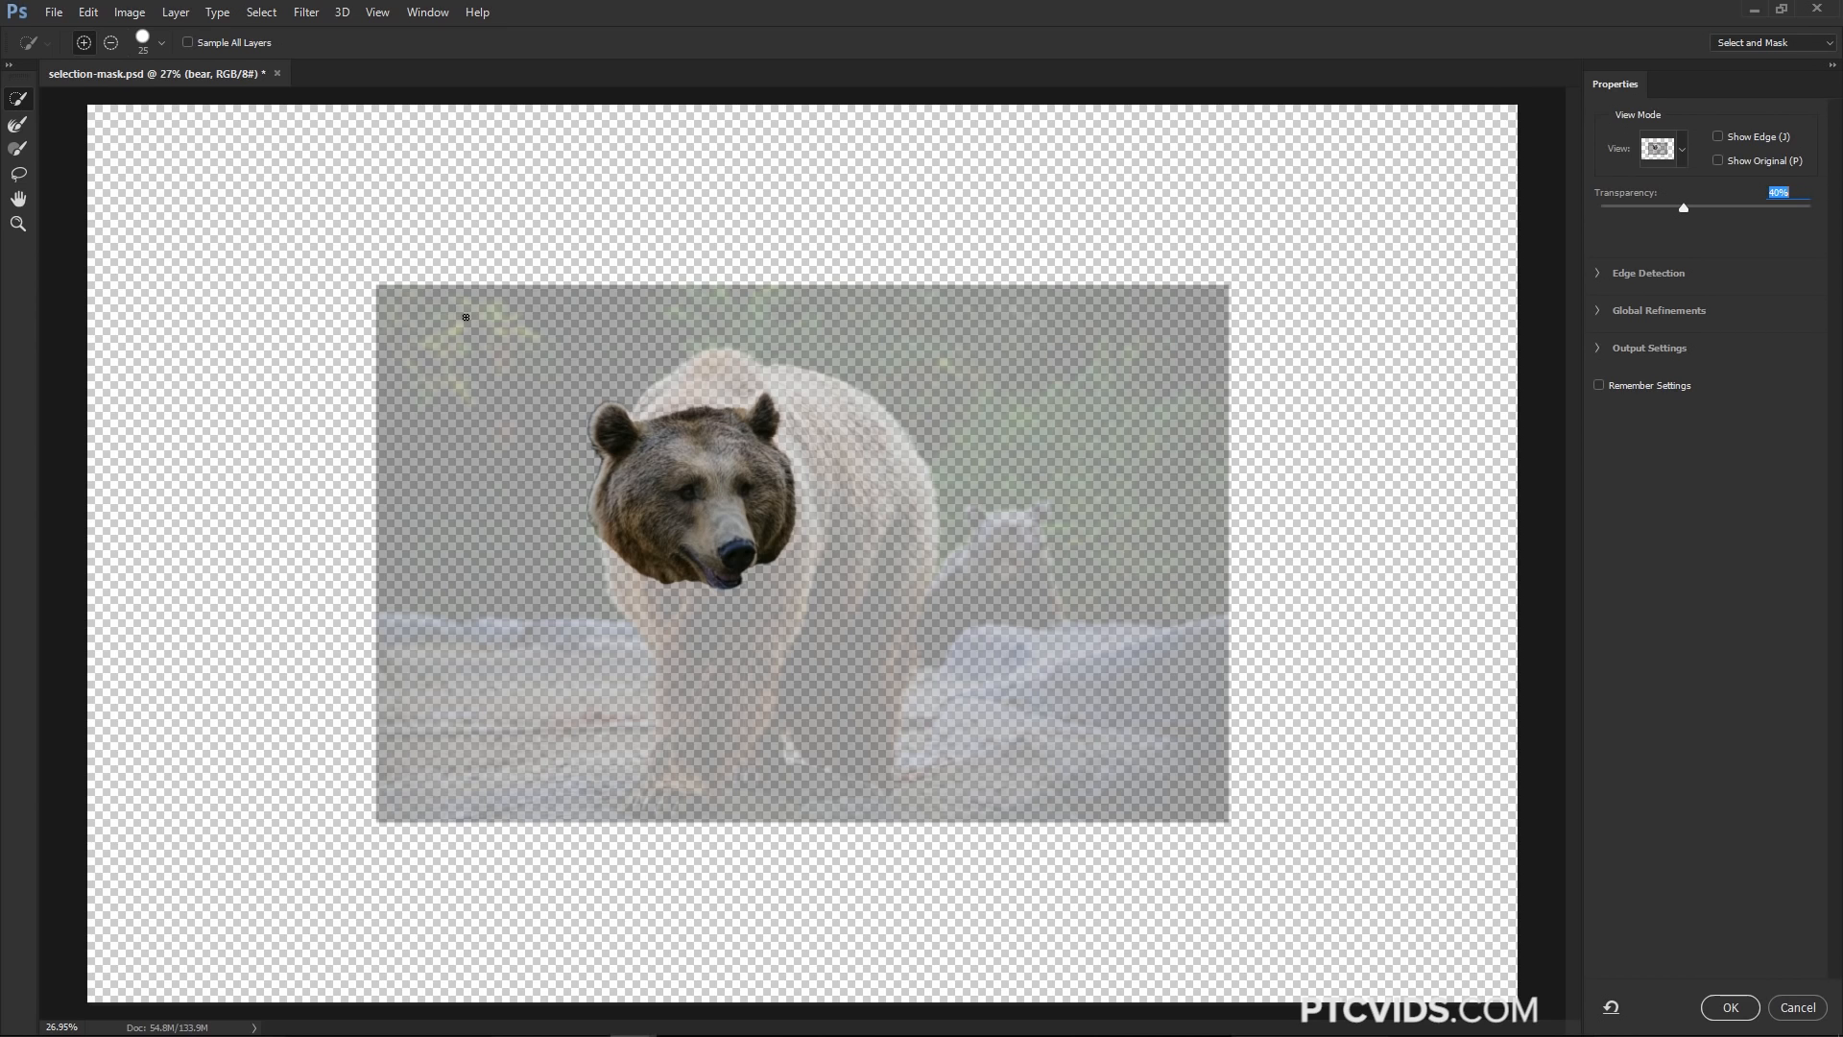
Refine the edges around the bear's muzzle and mouth with a 400 px Refine Edge Brush
click(18, 150)
mouse_move(783, 522)
mouse_down()
mouse_move(805, 464)
mouse_move(830, 509)
mouse_move(795, 579)
mouse_move(827, 542)
mouse_move(749, 569)
mouse_move(776, 599)
mouse_move(784, 566)
mouse_move(720, 583)
mouse_move(687, 578)
mouse_move(685, 556)
mouse_move(738, 589)
mouse_move(703, 571)
mouse_up()
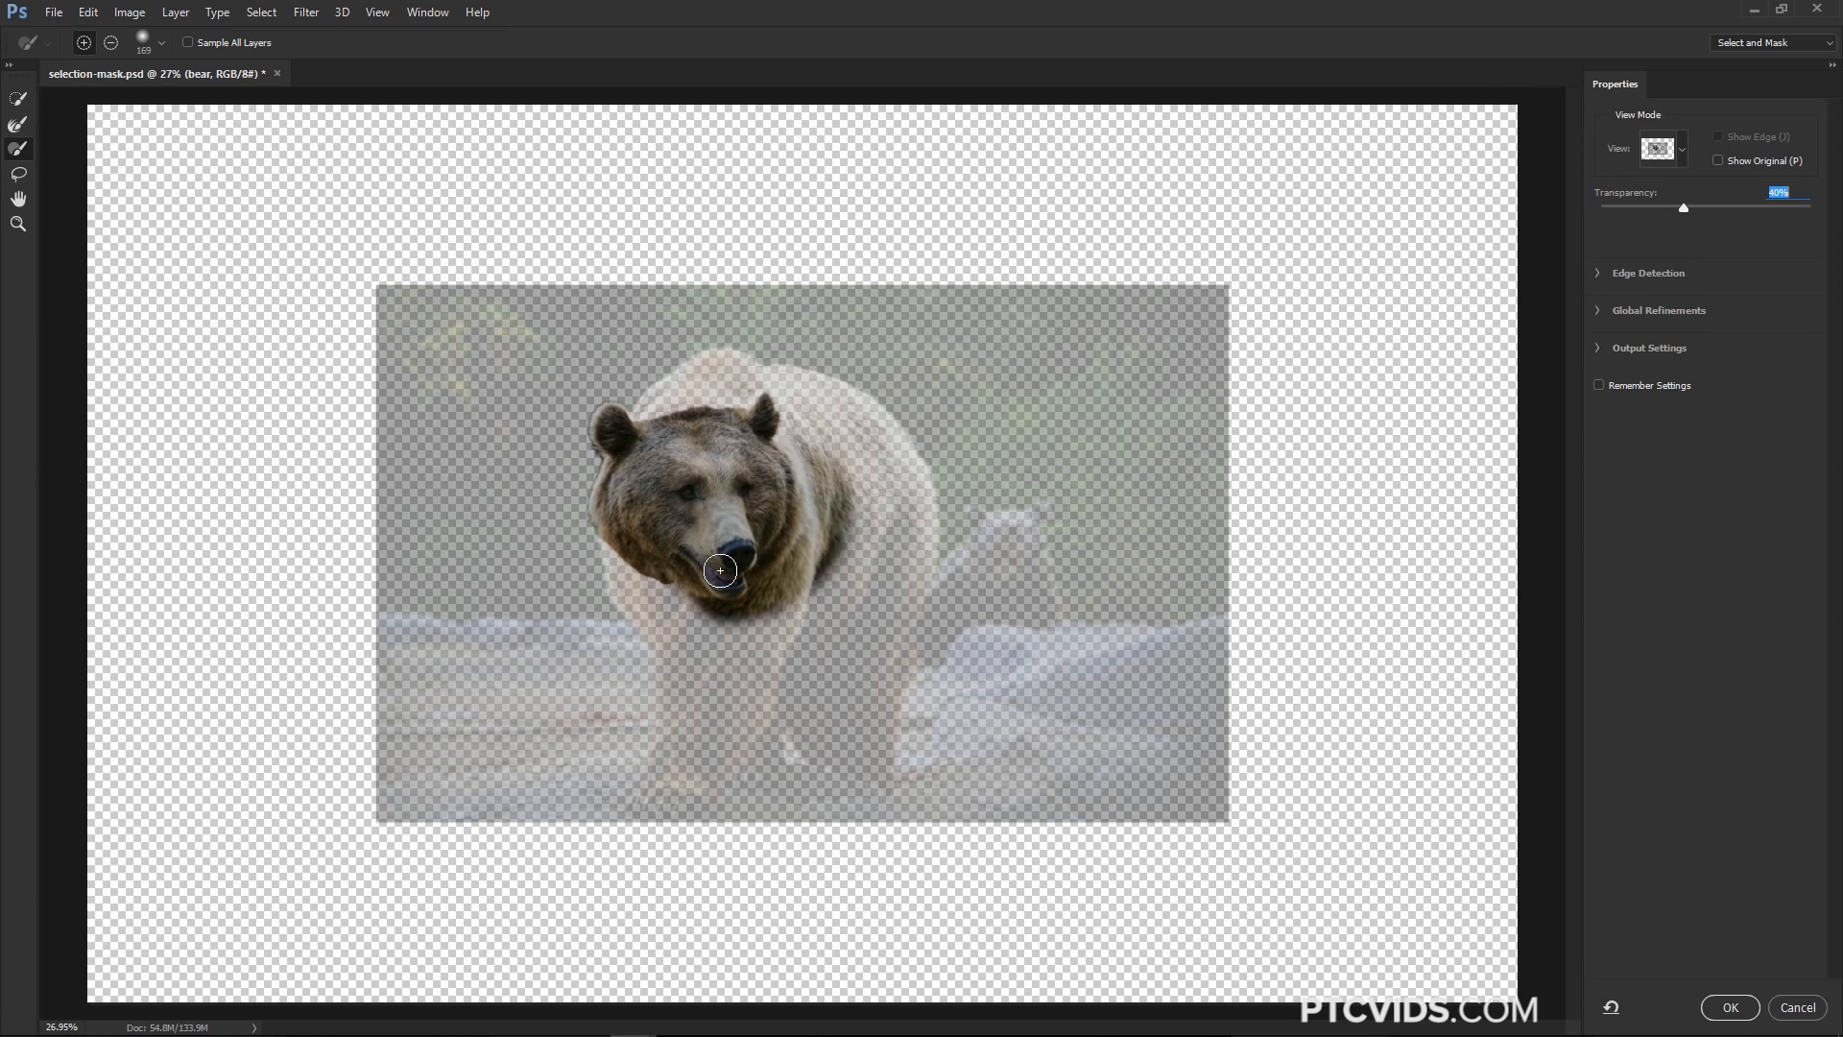
key(bracketleft)
key(bracketleft)
key(bracketleft)
key(bracketleft)
key(bracketright)
key(bracketright)
key(bracketright)
key(bracketright)
key(bracketright)
key(bracketright)
key(bracketright)
key(bracketright)
key(bracketright)
key(bracketright)
key(bracketright)
key(bracketright)
key(bracketright)
key(bracketright)
key(bracketright)
key(bracketright)
drag(720, 571, 772, 553)
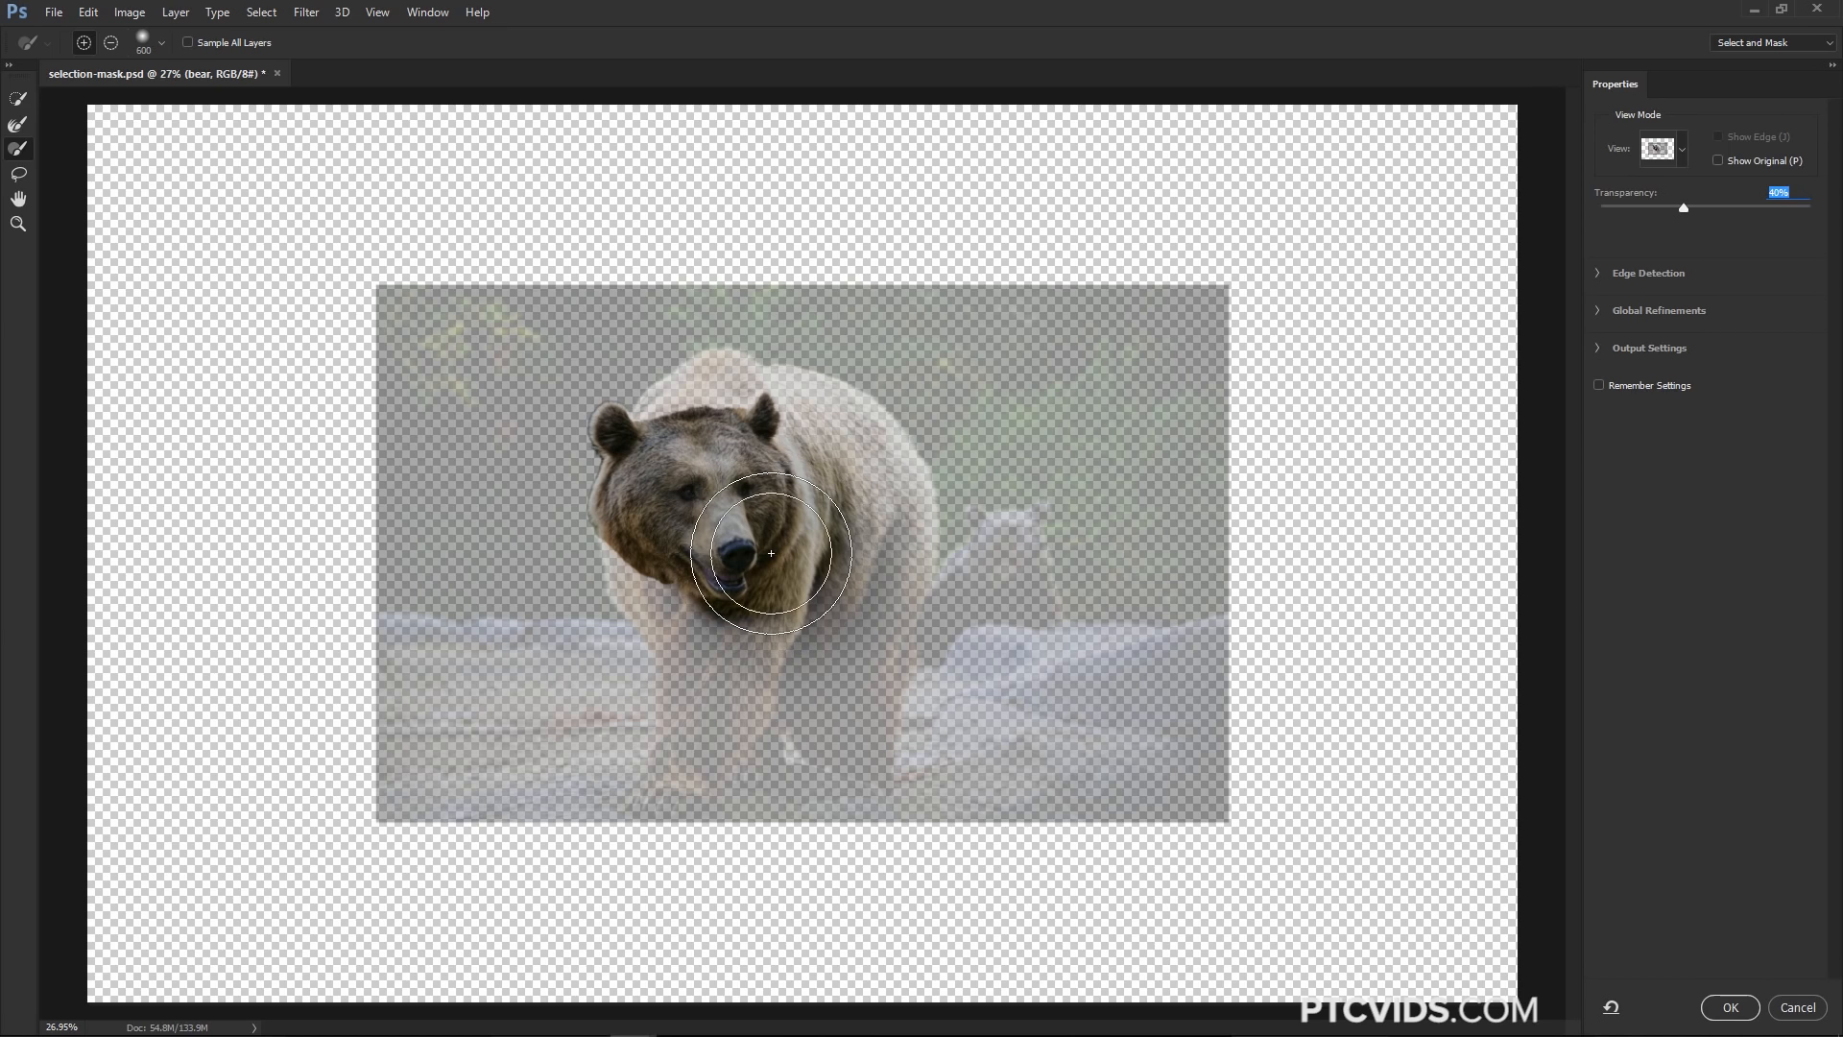
key(bracketleft)
key(bracketleft)
key(bracketleft)
key(bracketleft)
key(bracketleft)
key(bracketleft)
click(163, 49)
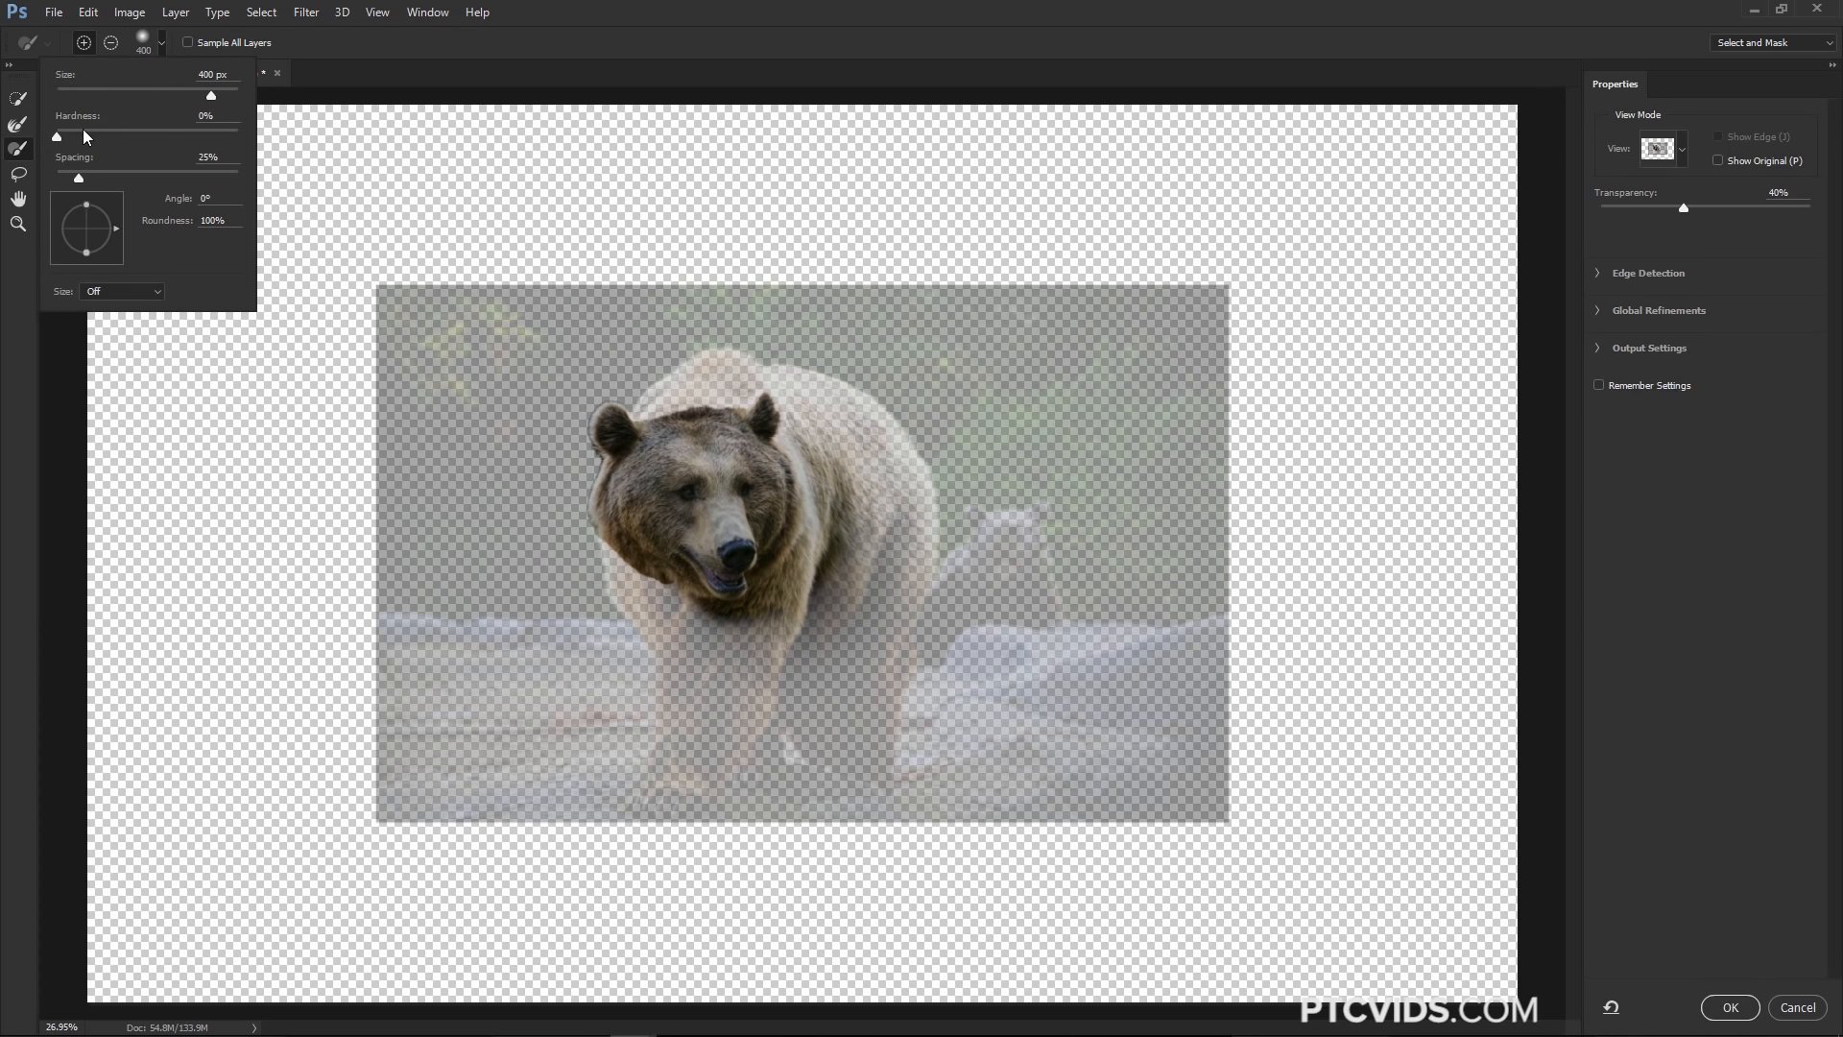
click(761, 502)
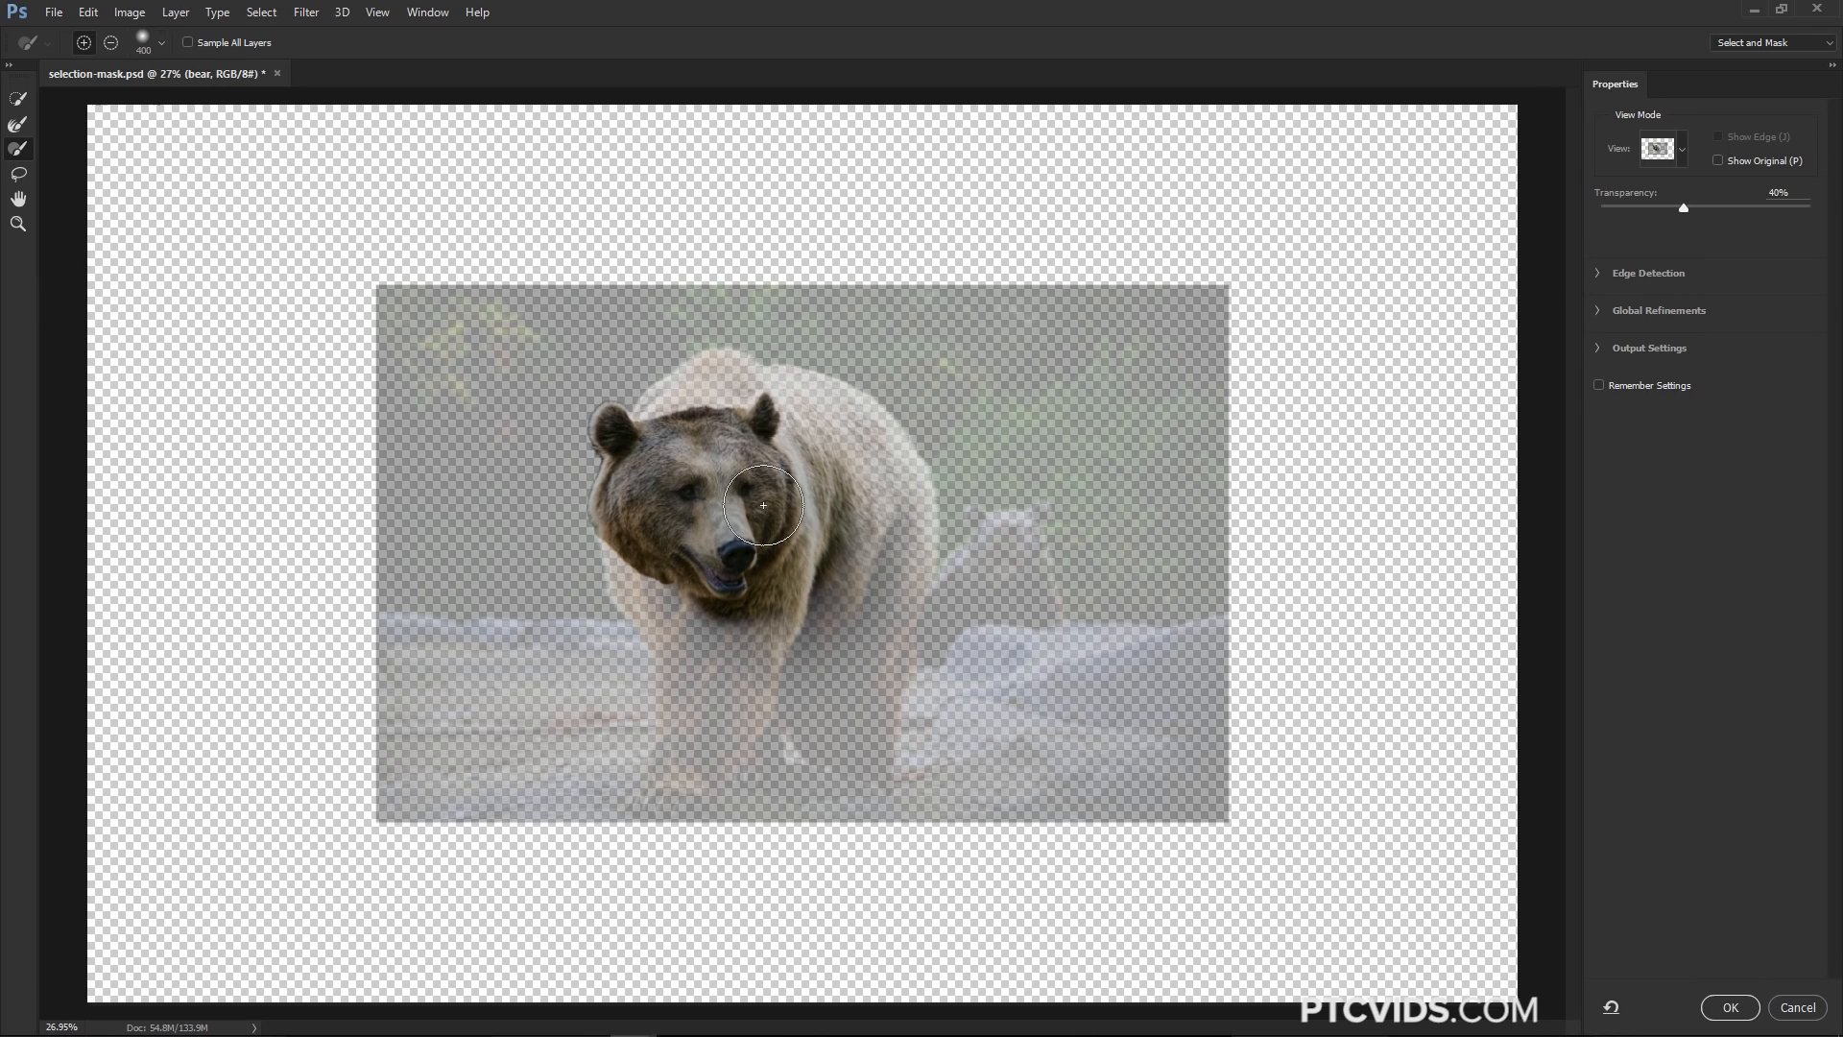
right_click(791, 494)
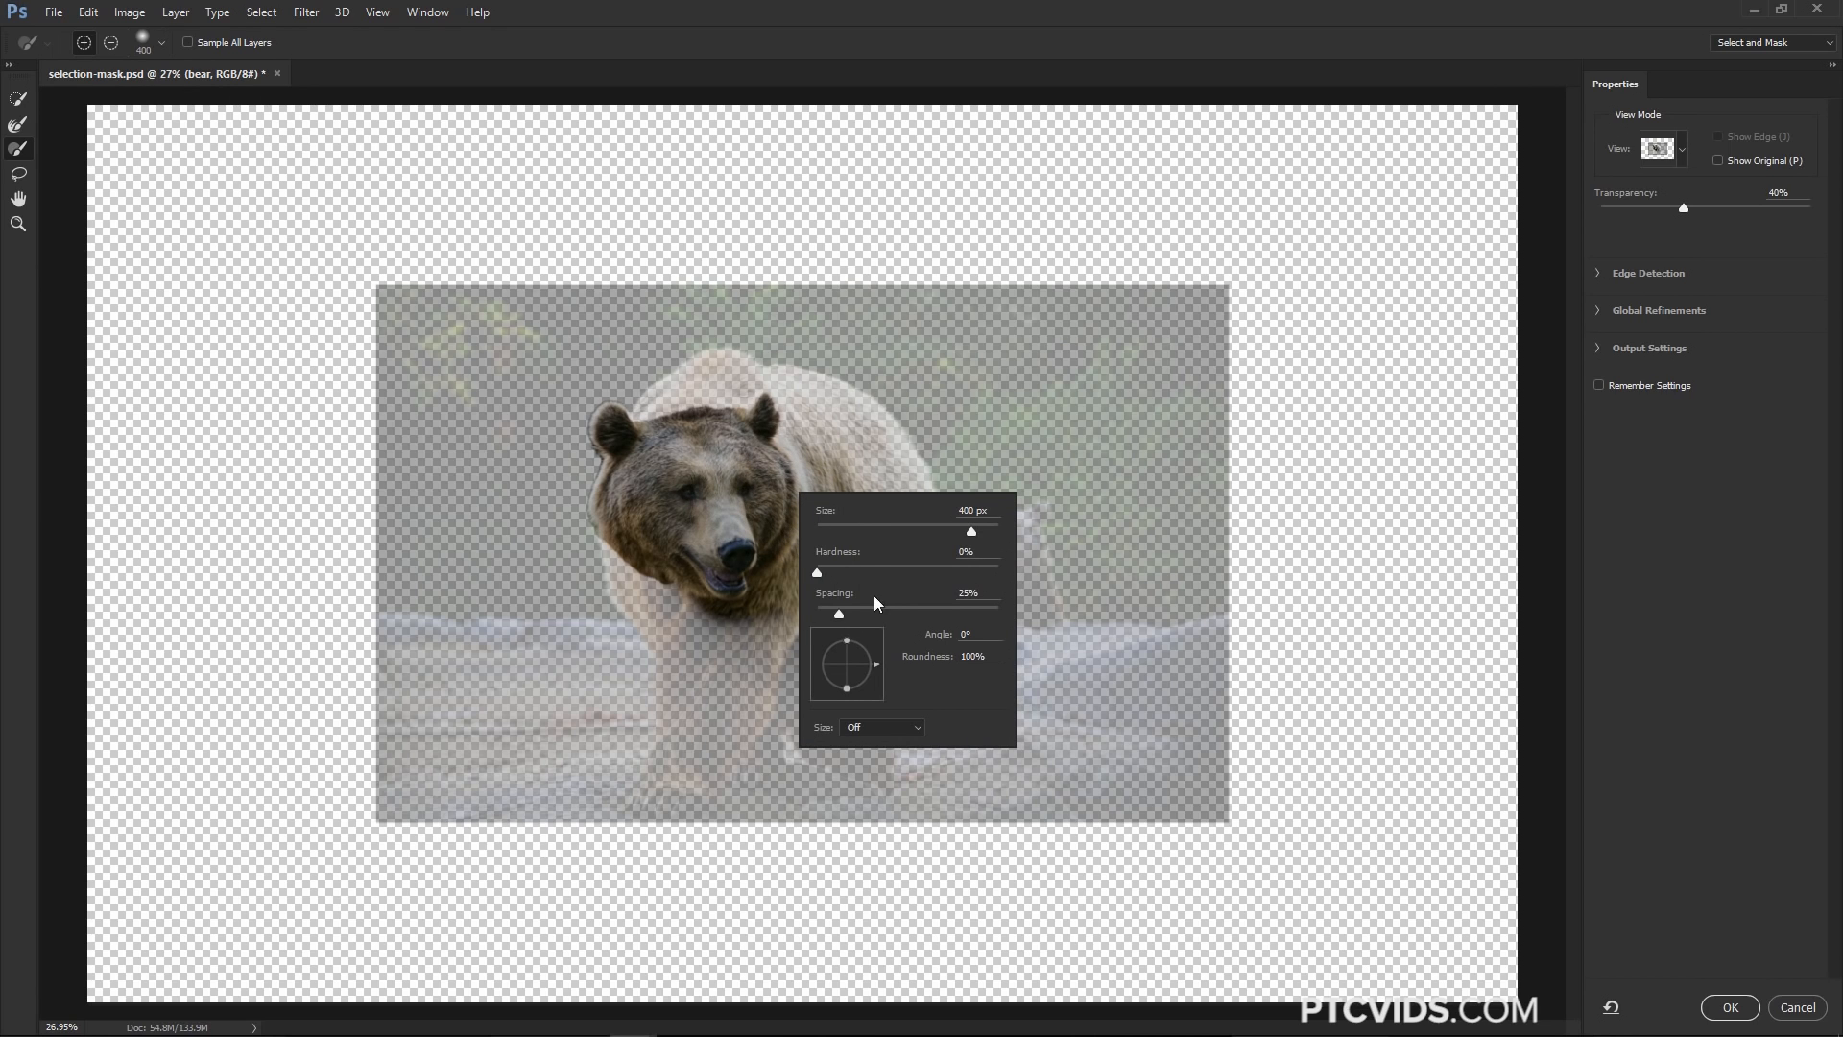
drag(819, 570, 864, 567)
click(715, 501)
mouse_move(789, 512)
mouse_down()
mouse_move(829, 472)
mouse_move(780, 437)
mouse_move(834, 496)
mouse_move(768, 509)
mouse_up()
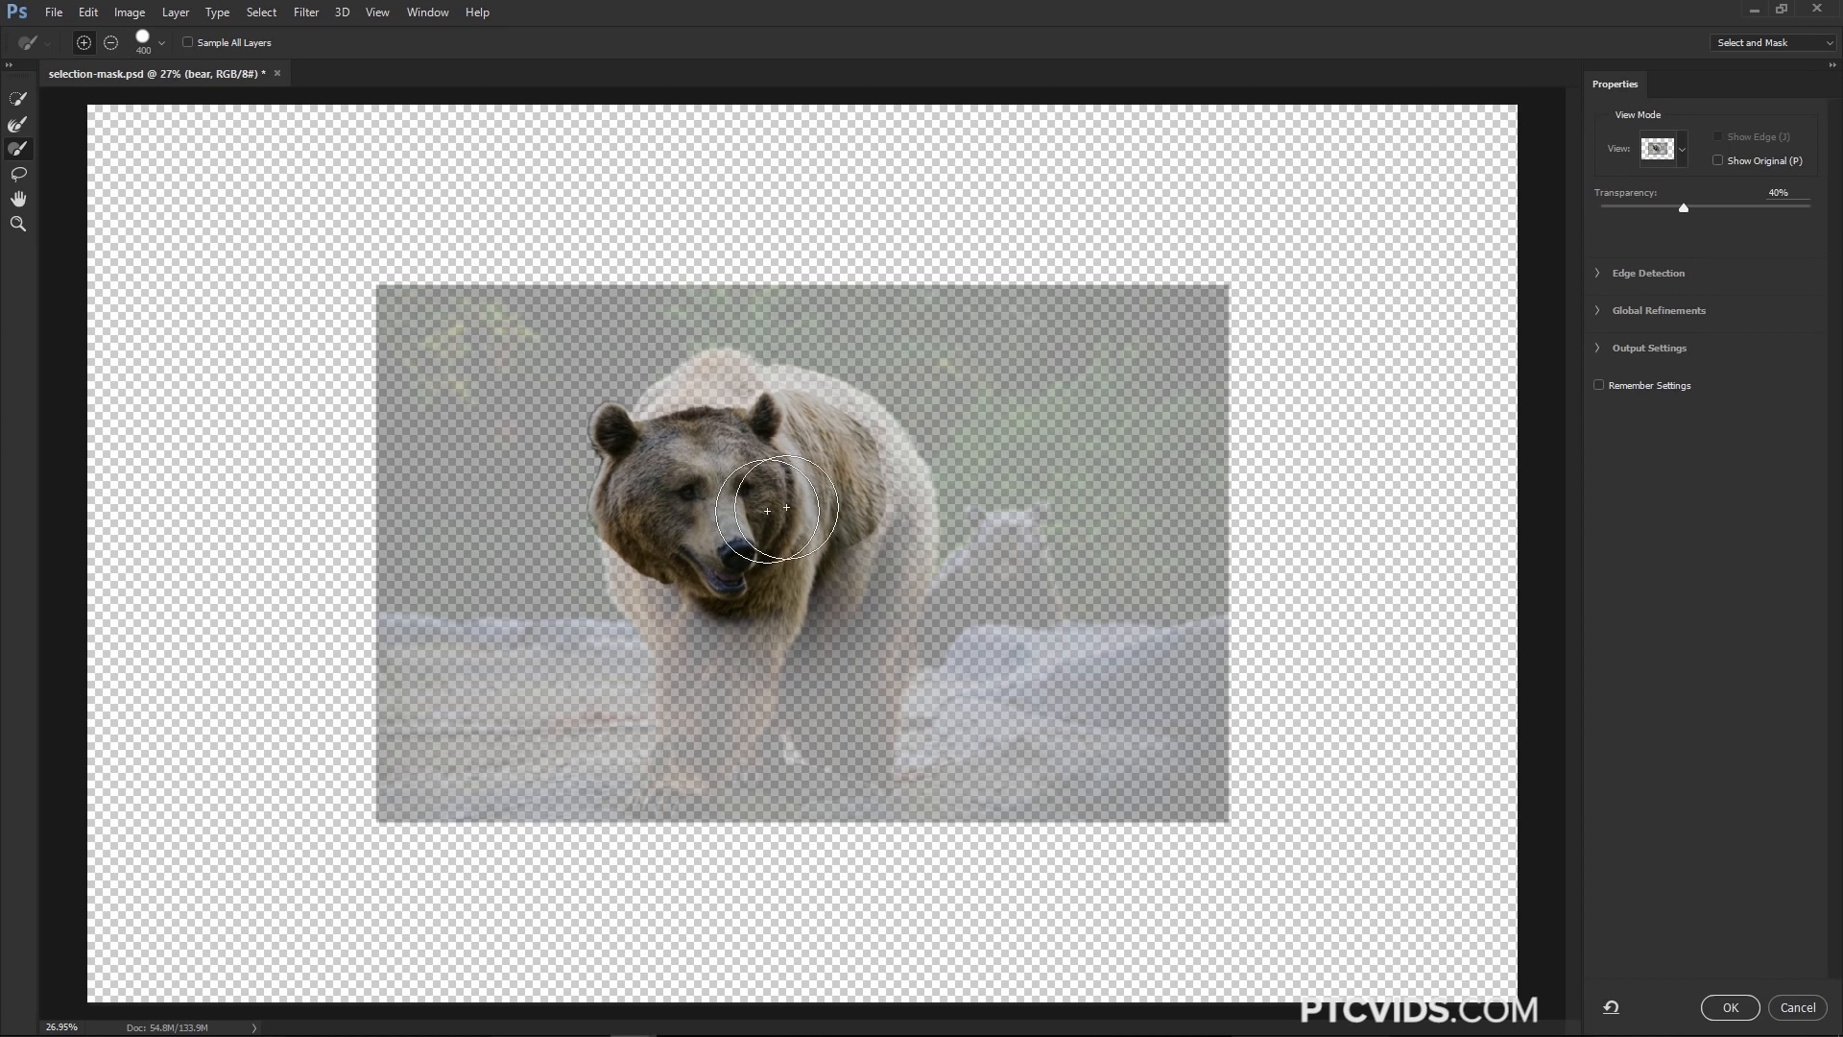
Add the bear's chest to the selection with the Lasso tool, preview it at 100% transparency, and return to 20%
click(21, 176)
mouse_move(857, 456)
mouse_down()
mouse_move(858, 648)
mouse_move(748, 642)
mouse_move(788, 470)
mouse_up()
mouse_move(842, 645)
mouse_down()
mouse_move(897, 665)
mouse_move(858, 567)
mouse_move(869, 506)
mouse_up()
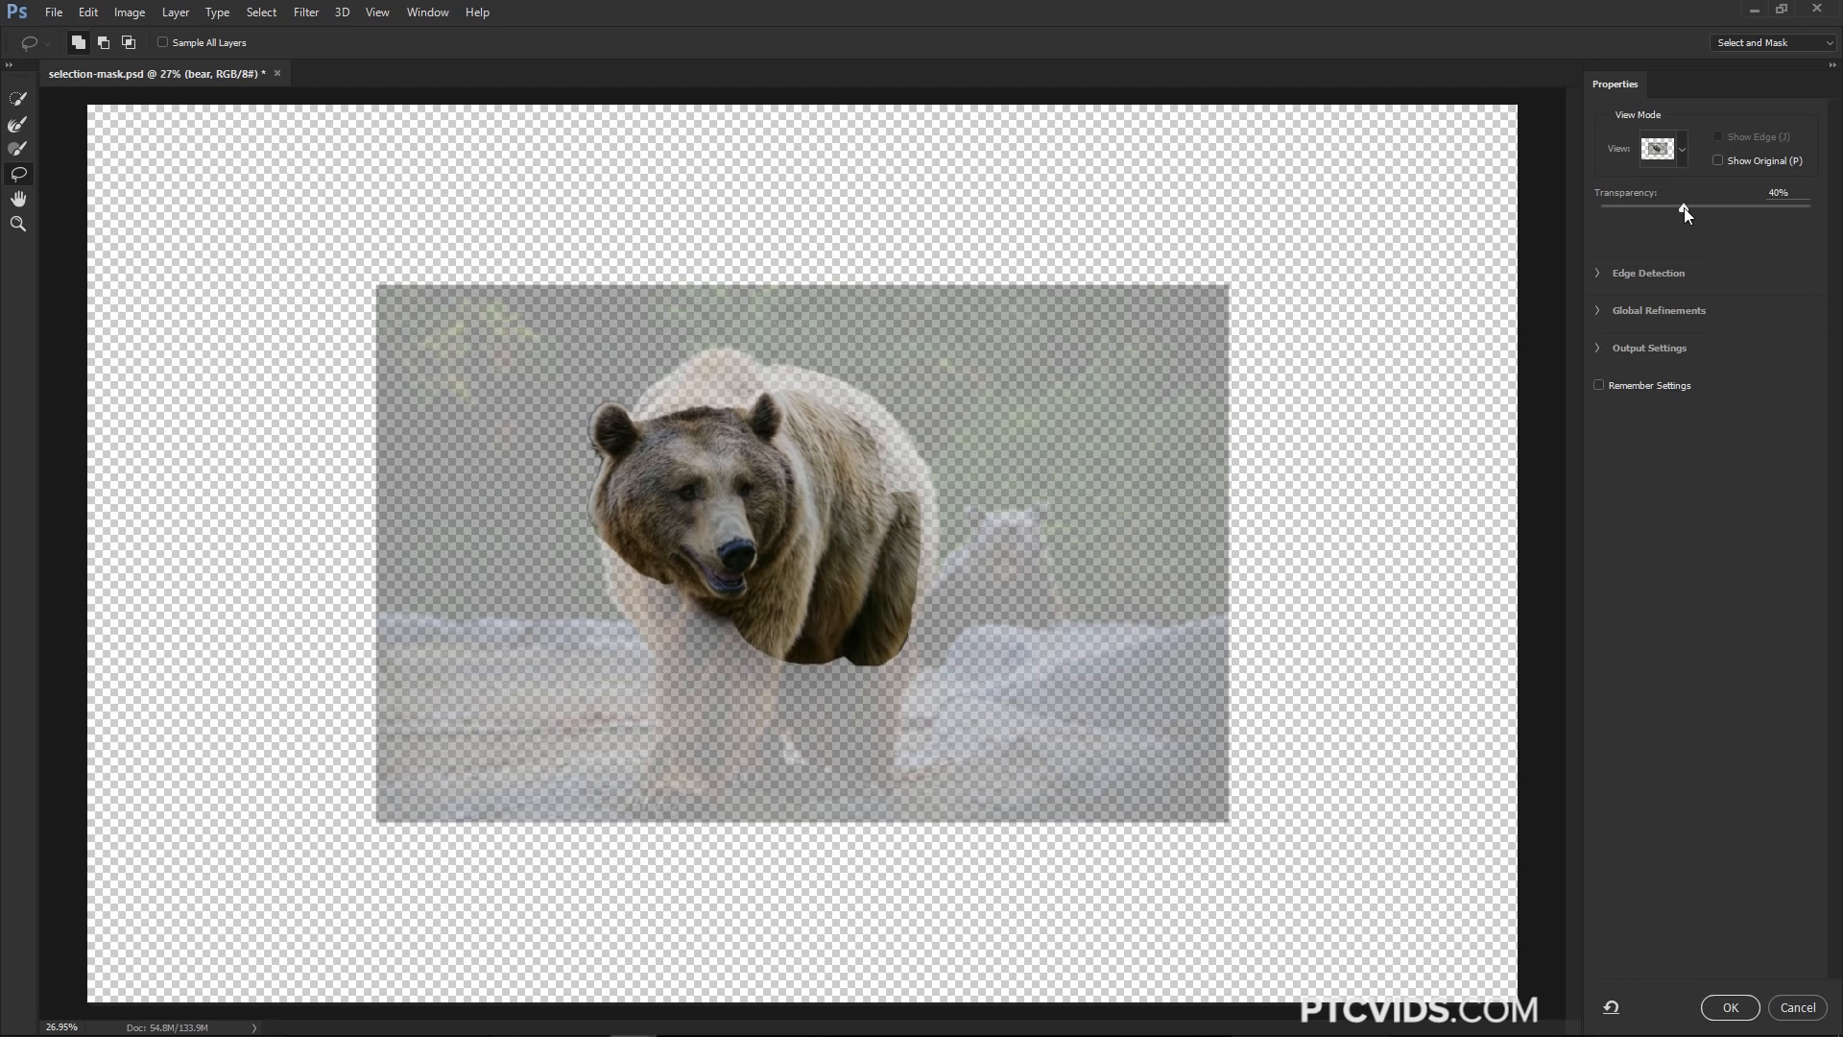
drag(1684, 207, 1817, 210)
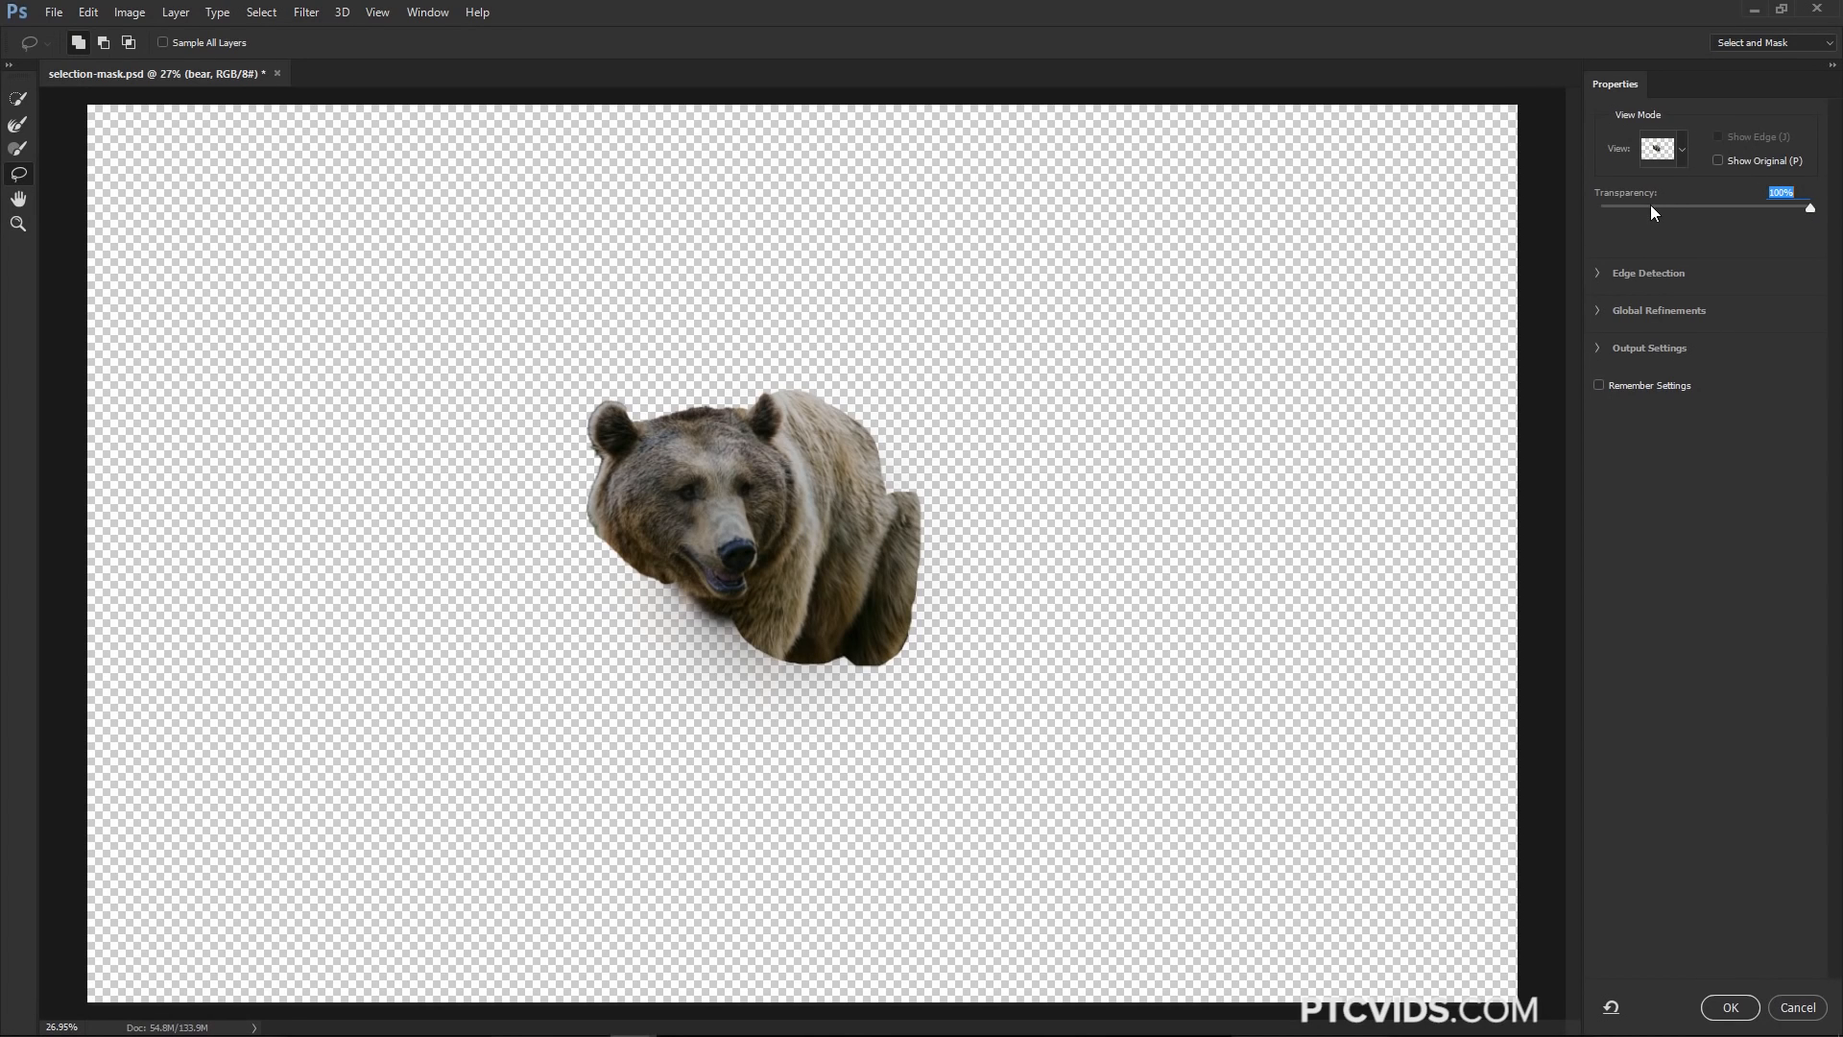
drag(1650, 207, 1638, 207)
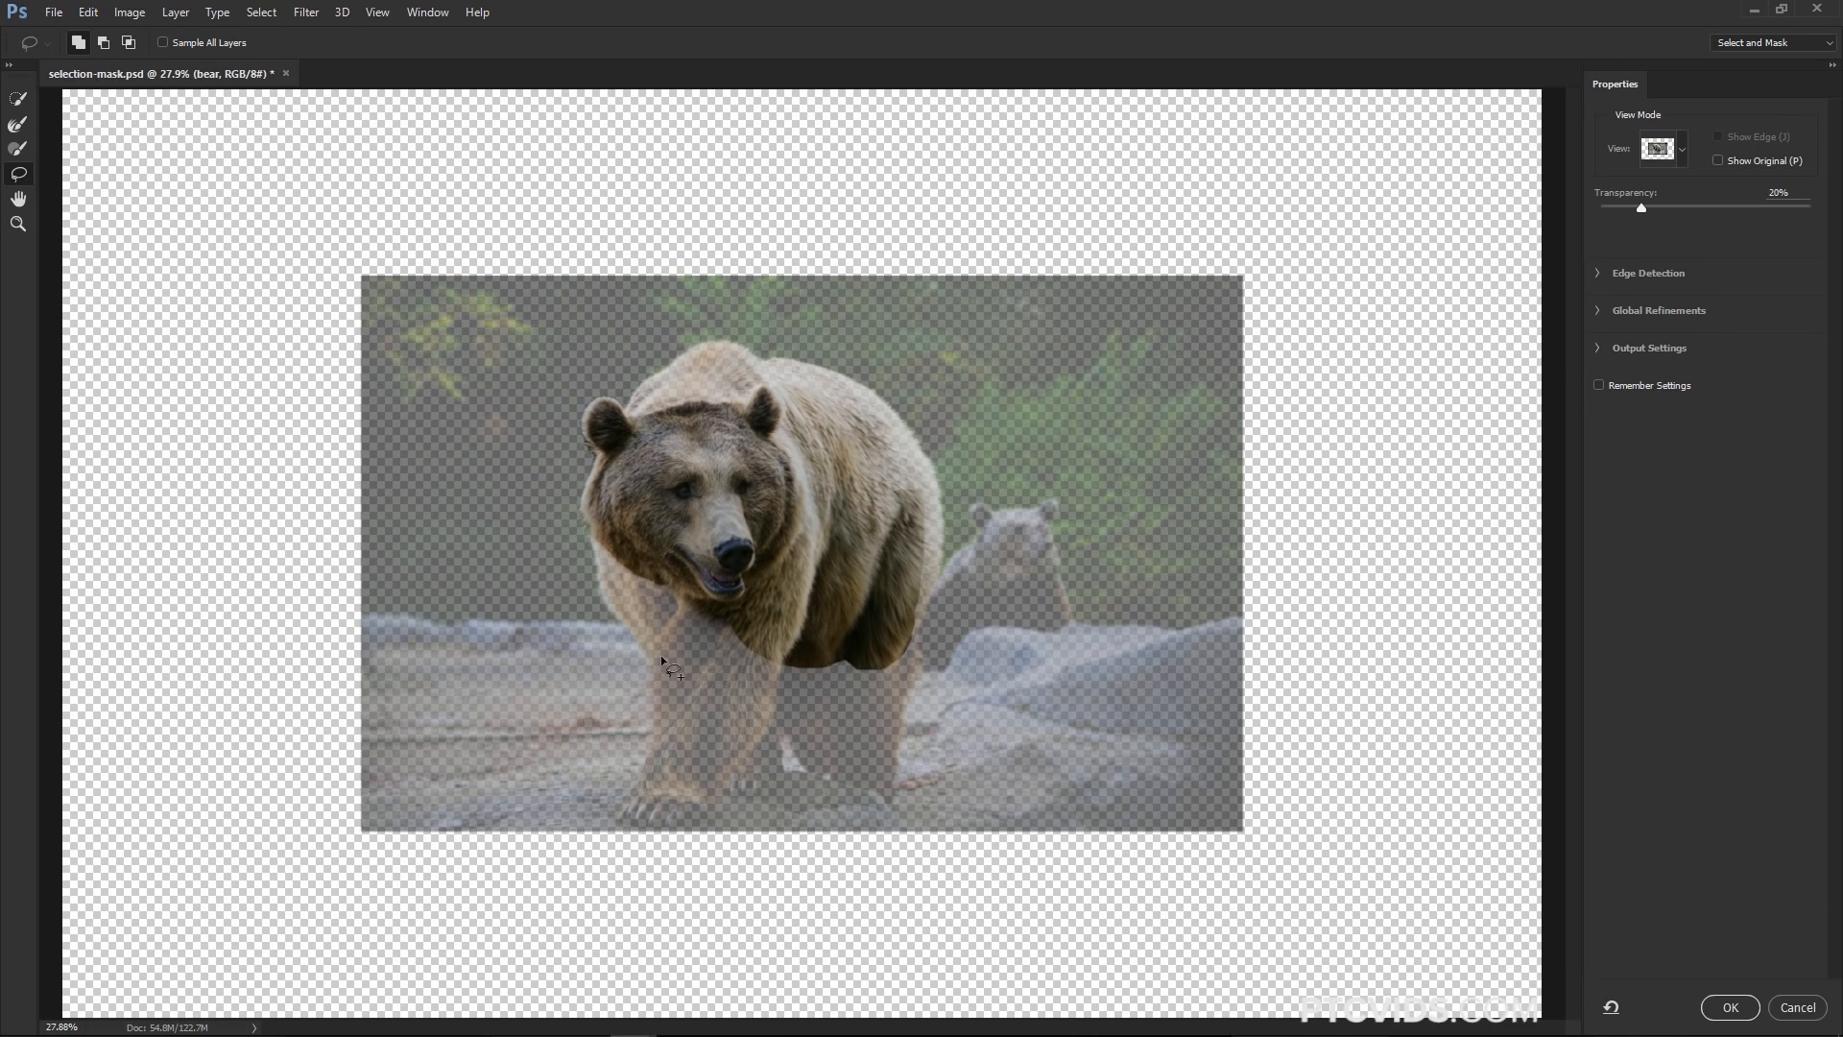
Add the bear's legs with a larger Quick Selection brush and subtract the rock beneath them
key(w)
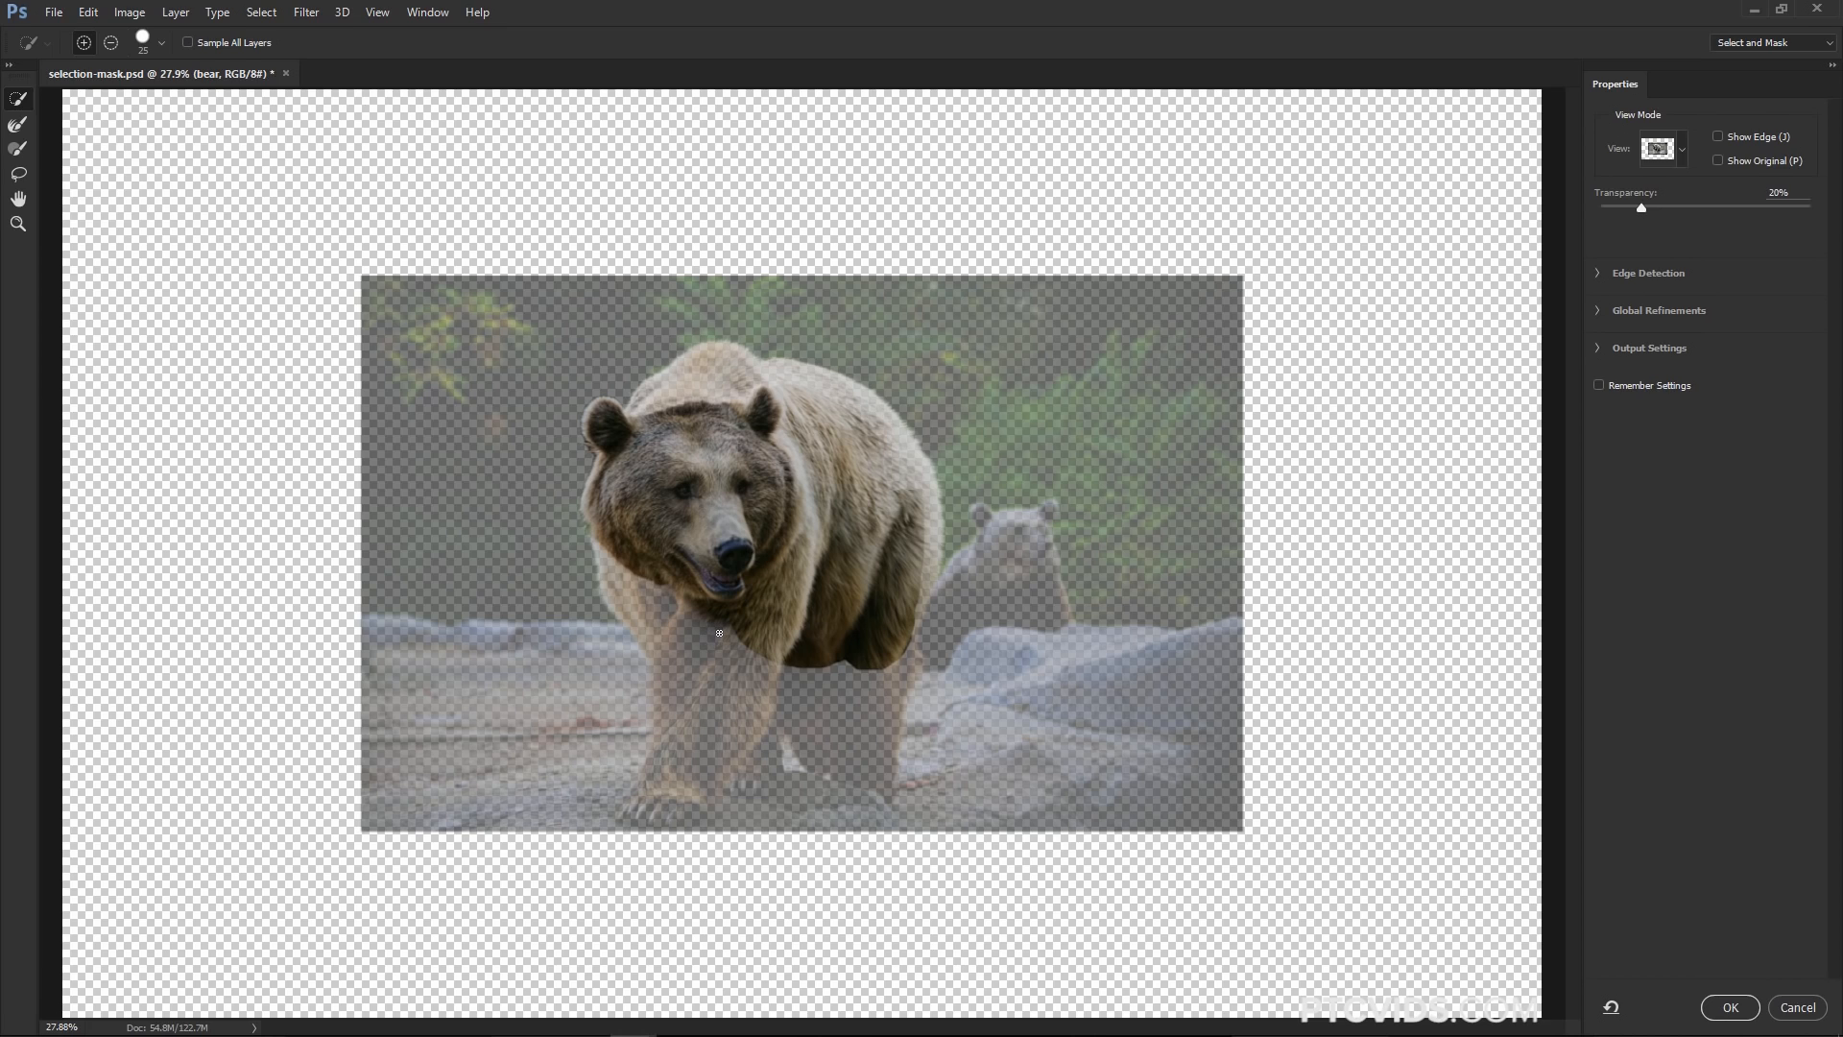
key(bracketright)
key(bracketright)
key(bracketright)
key(bracketright)
key(bracketright)
key(bracketright)
key(bracketright)
key(bracketright)
key(bracketright)
key(bracketright)
key(bracketright)
key(bracketright)
mouse_move(720, 657)
mouse_down()
mouse_move(700, 662)
mouse_move(677, 624)
mouse_move(706, 570)
mouse_move(769, 543)
mouse_move(851, 708)
mouse_move(848, 679)
mouse_up()
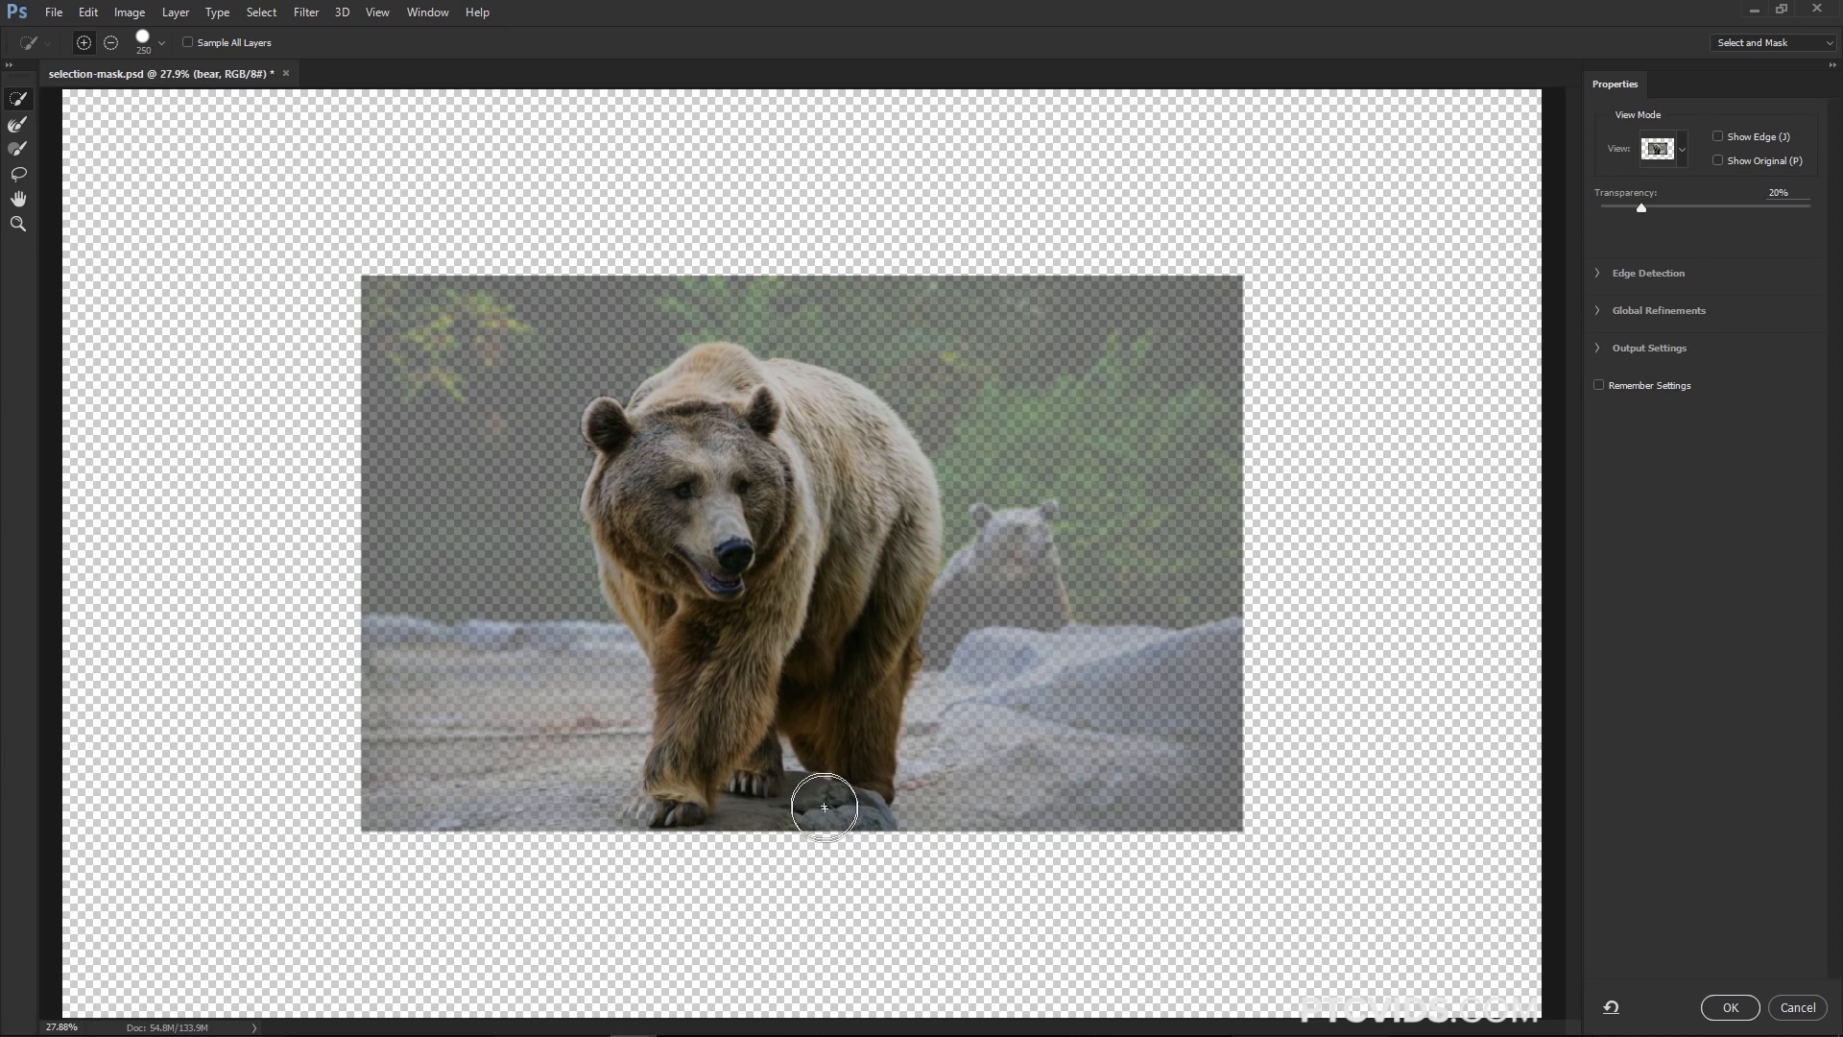
key(alt)
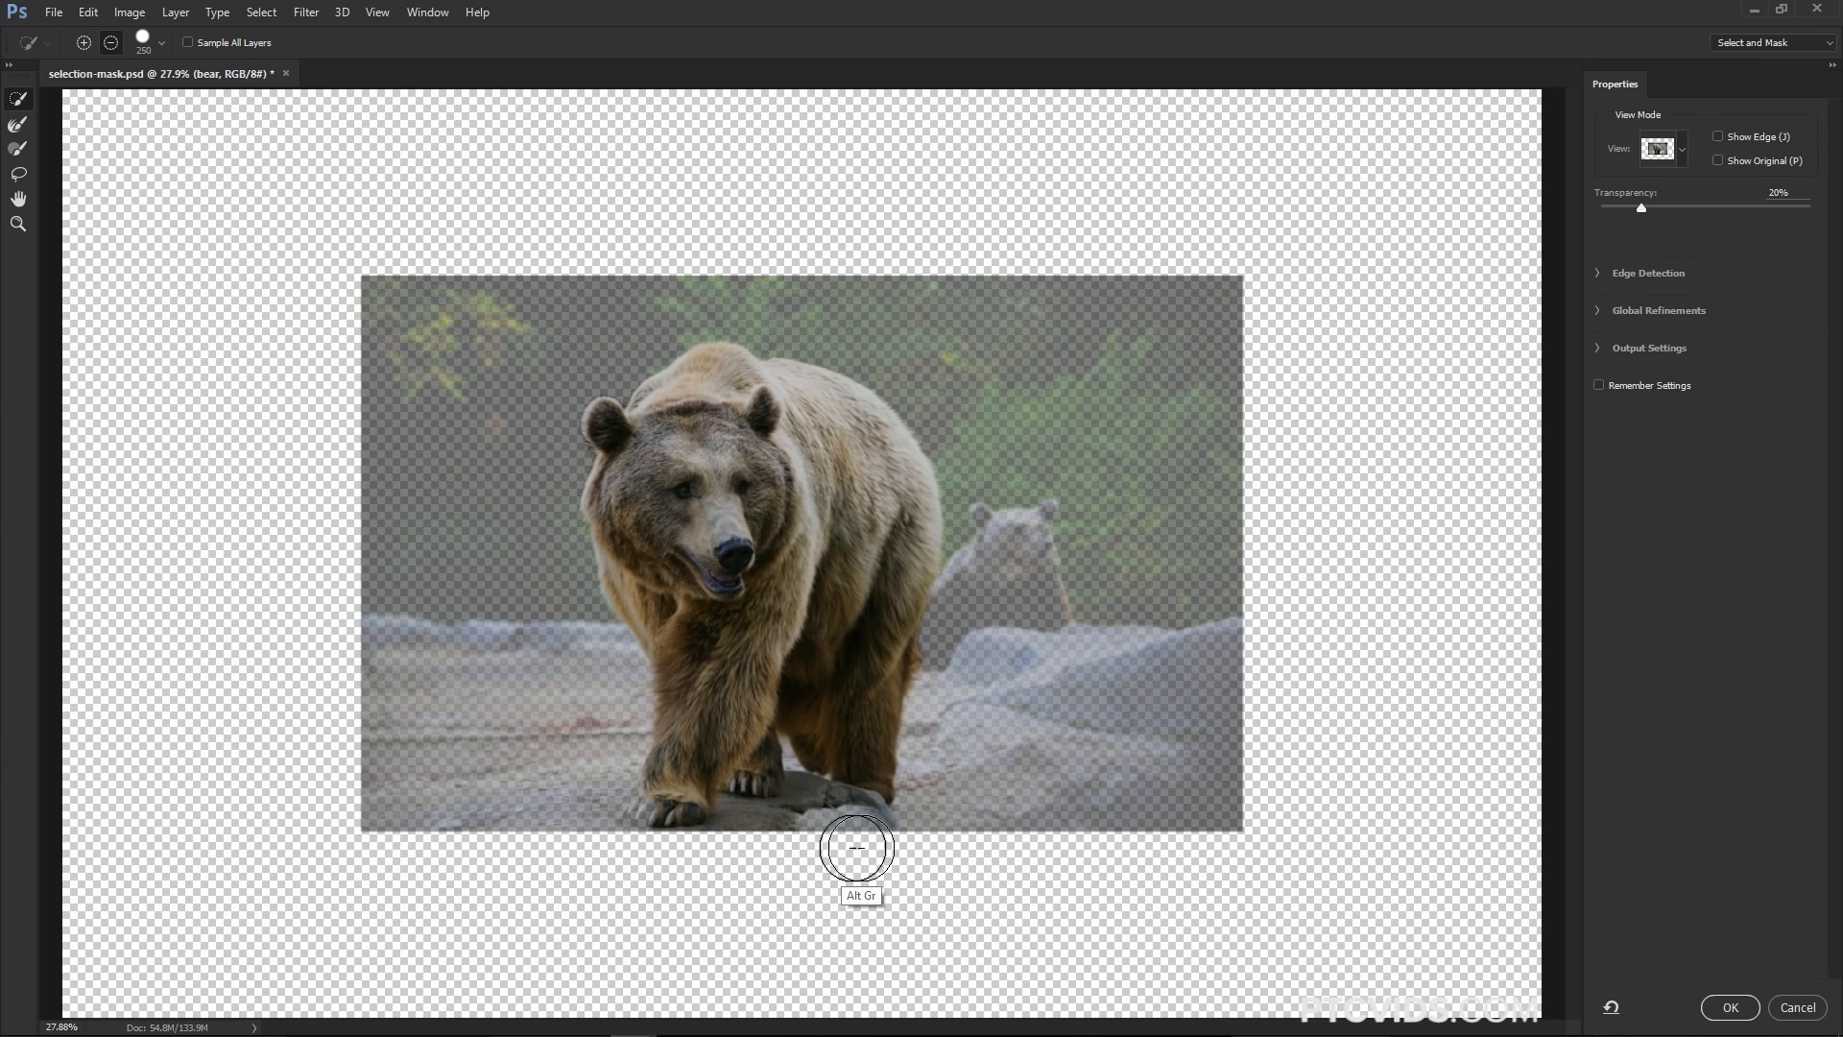
drag(819, 835, 811, 821)
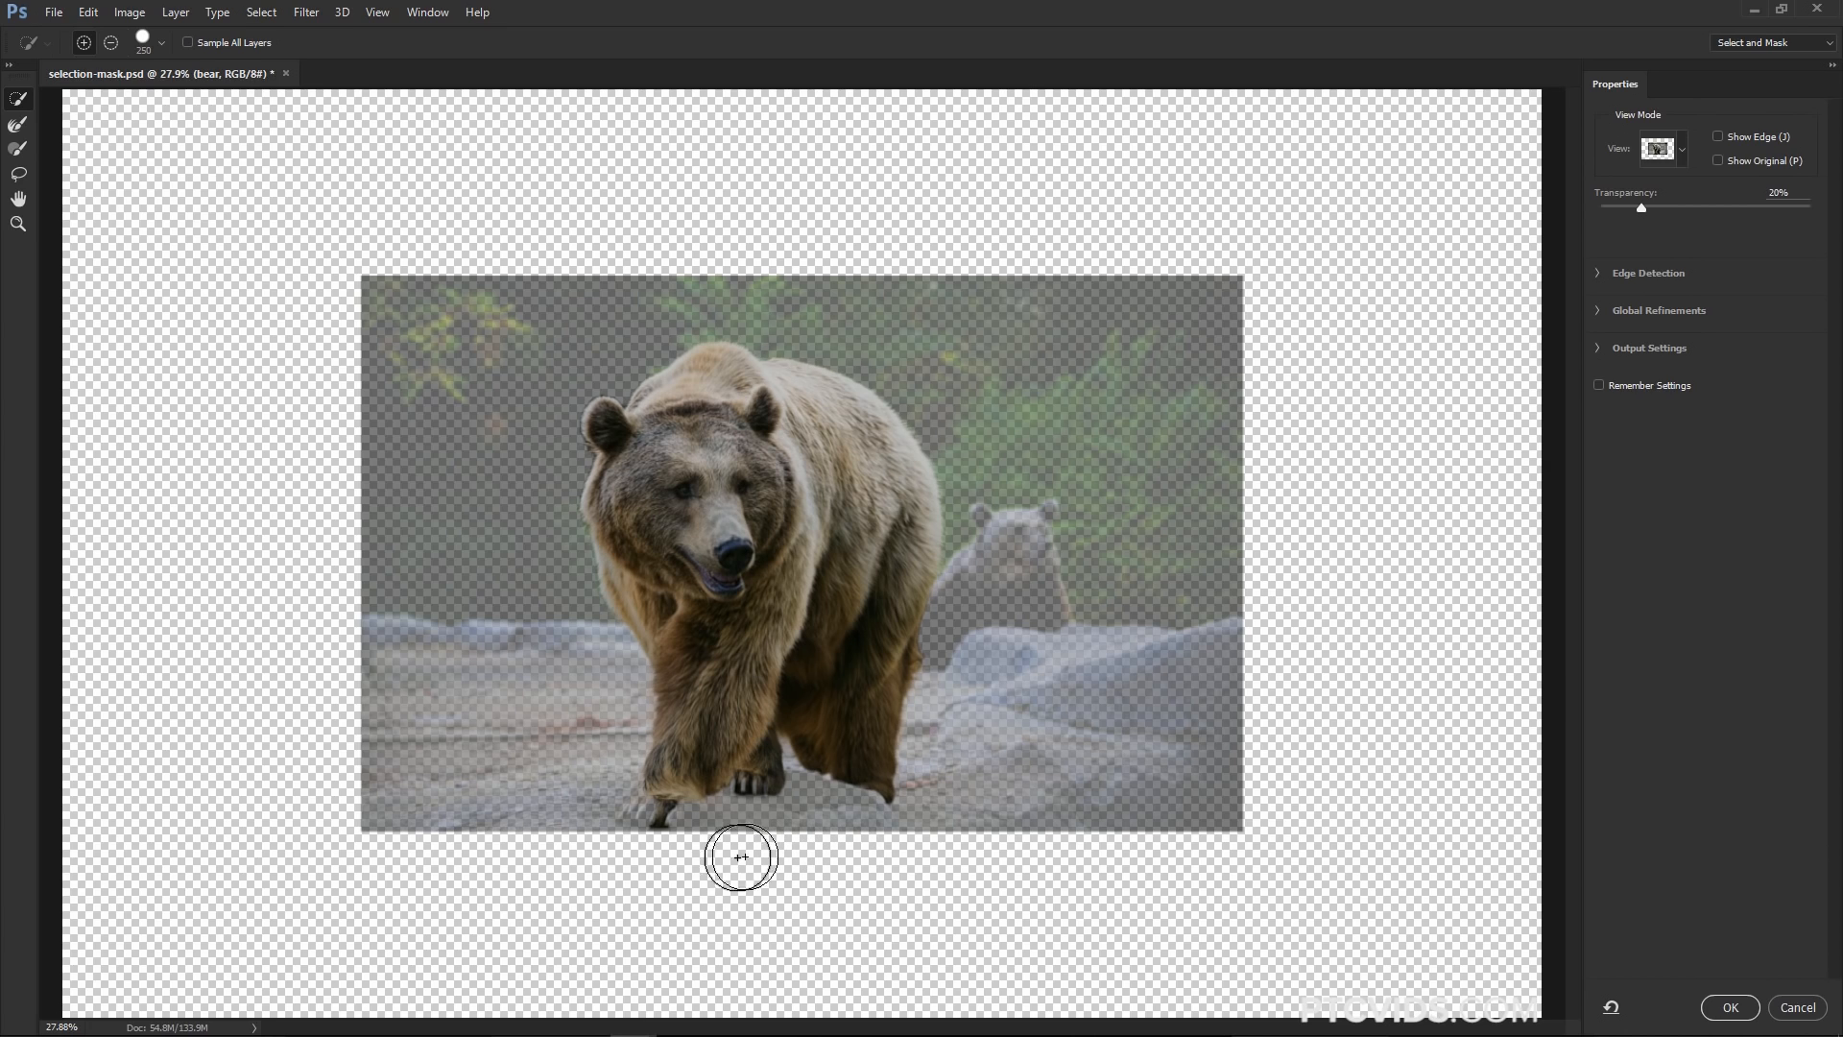
Touch up the selection around the front paws with a smaller Quick Selection brush and preview it at 100% transparency
key(bracketleft)
key(bracketleft)
key(bracketleft)
key(bracketleft)
key(bracketleft)
key(bracketleft)
key(bracketleft)
key(bracketleft)
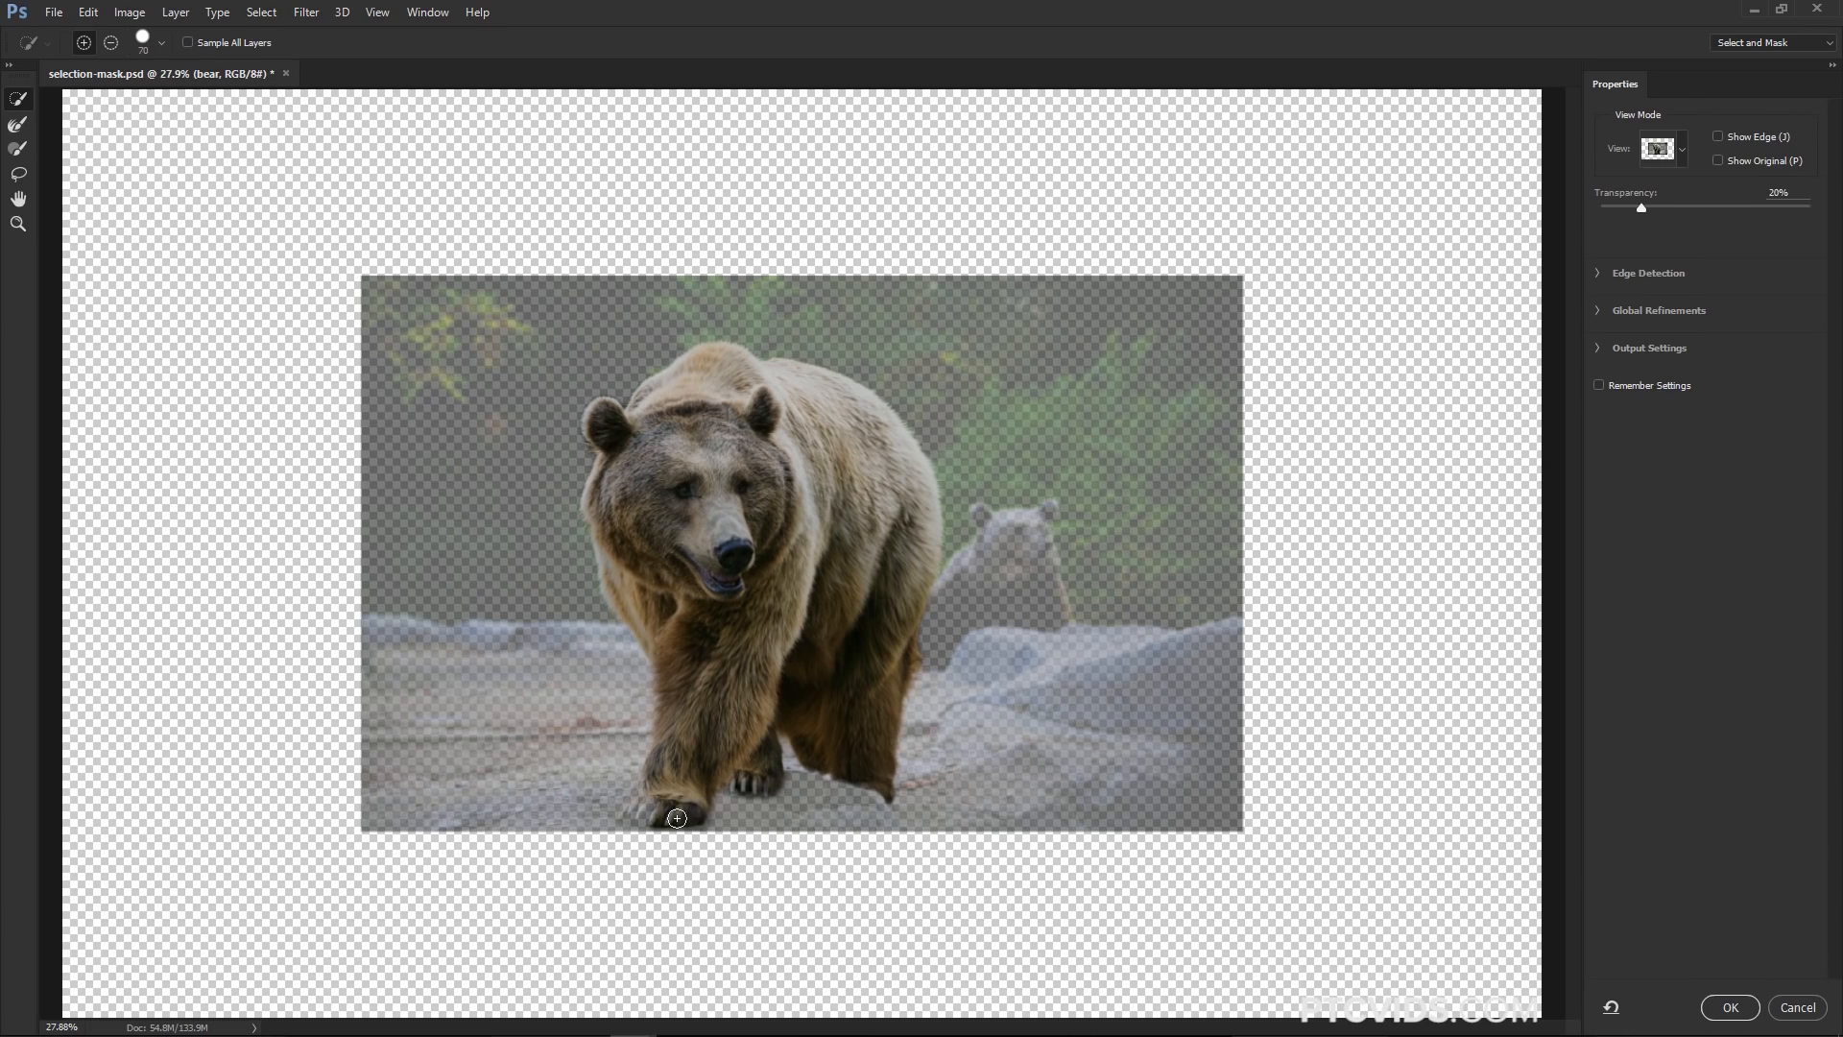
drag(677, 818, 666, 811)
drag(785, 792, 731, 783)
drag(1640, 208, 1832, 240)
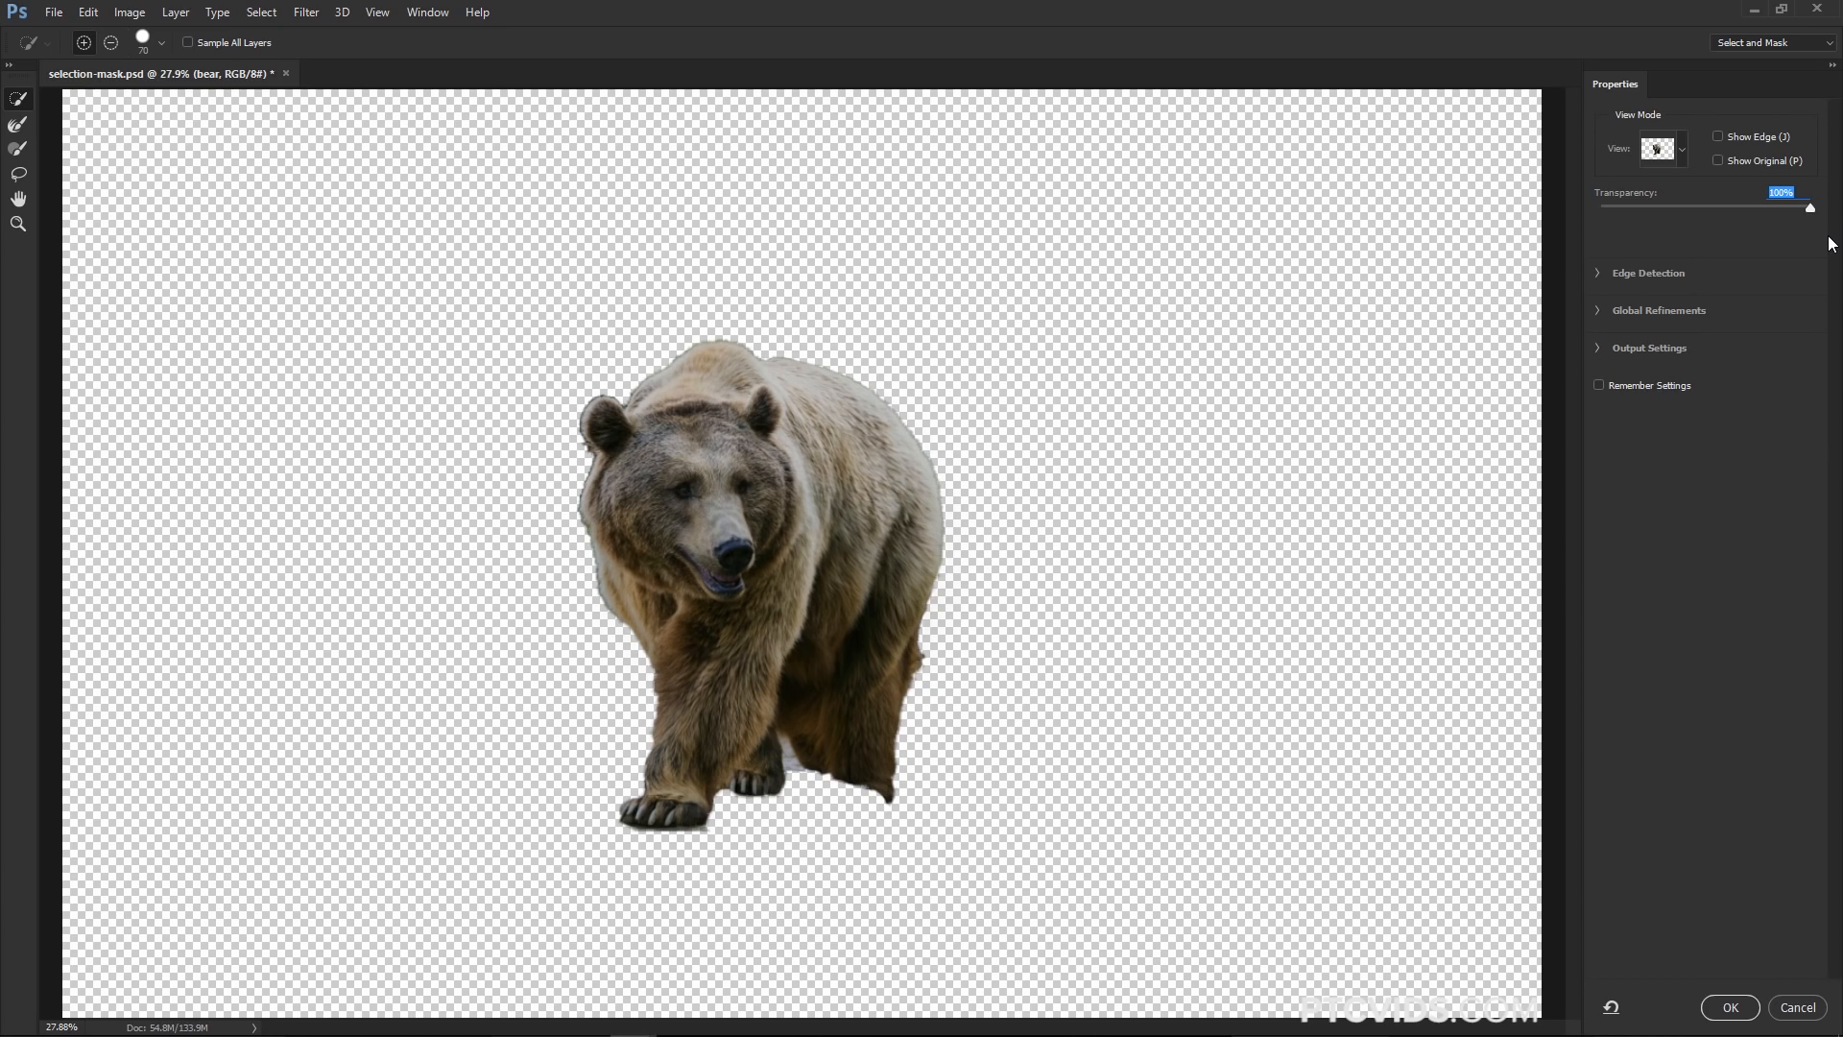
Compare the selection in the On Black, On White, Black & White and On Layers view modes, returning to Onion Skin at 51% transparency
click(1683, 150)
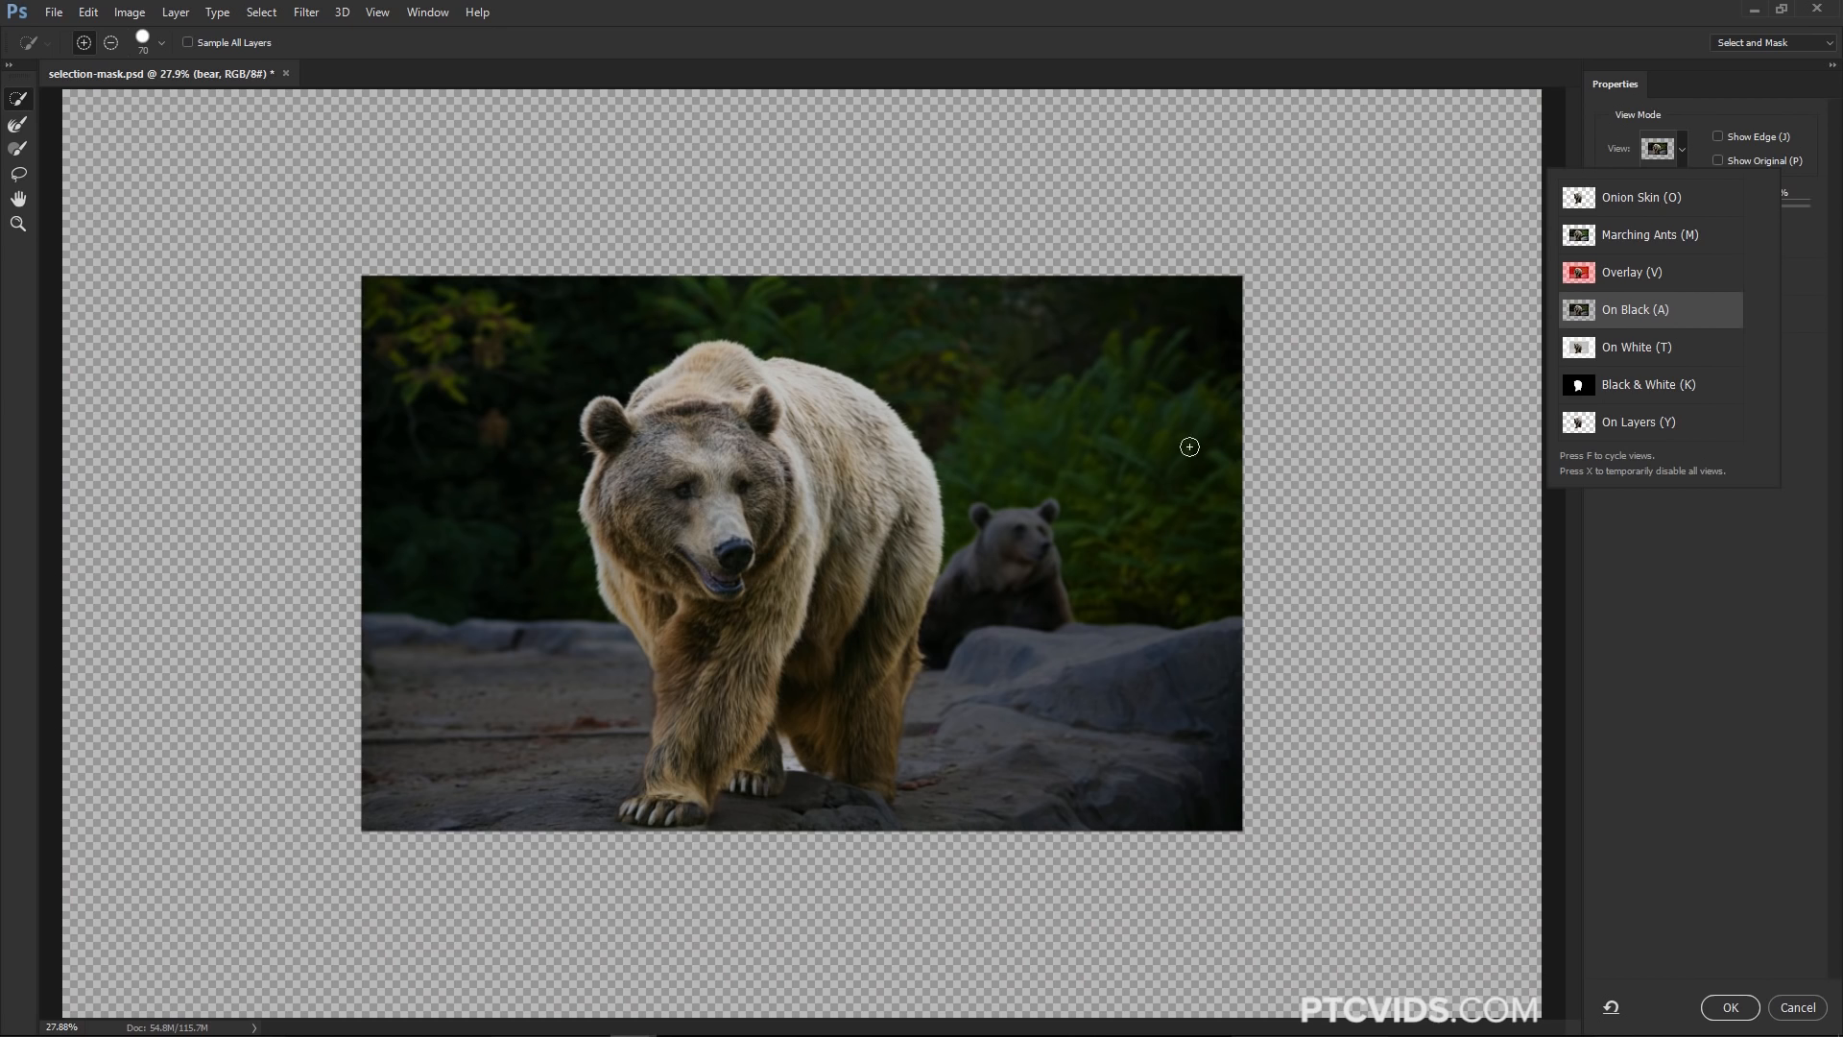
click(1806, 263)
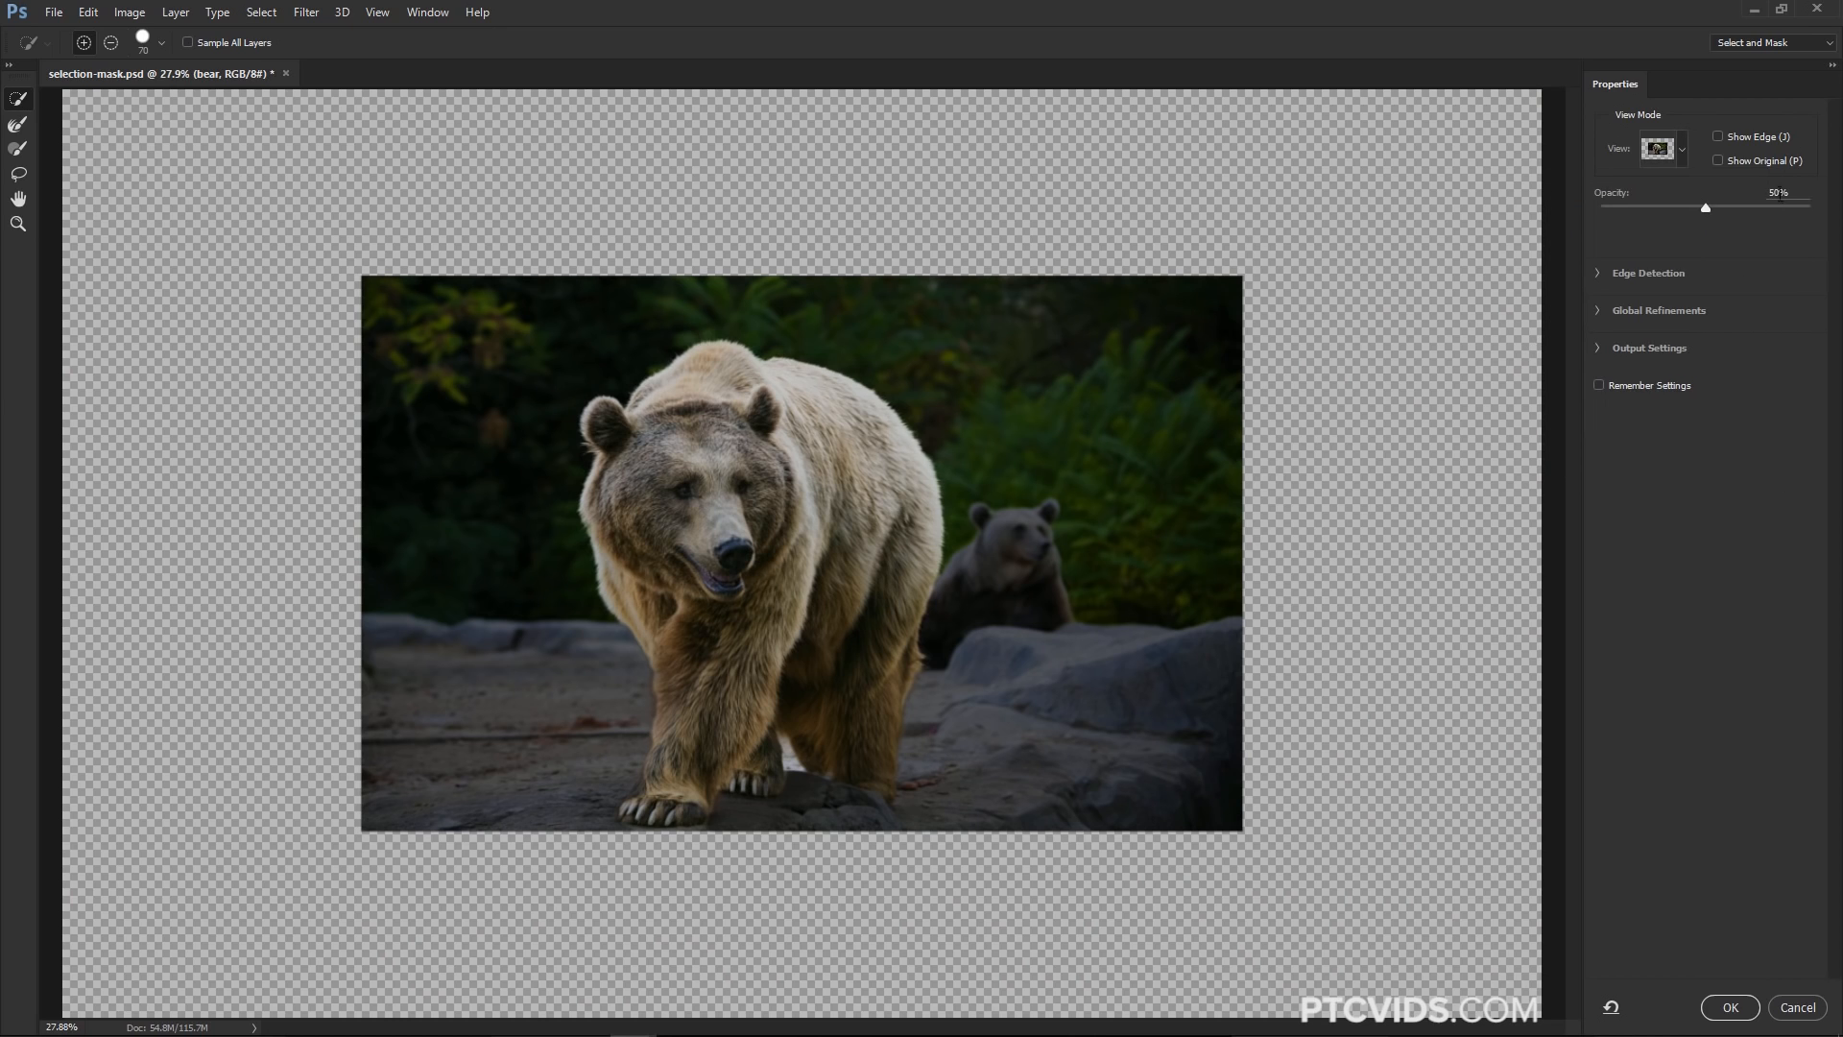
drag(1747, 209, 1825, 214)
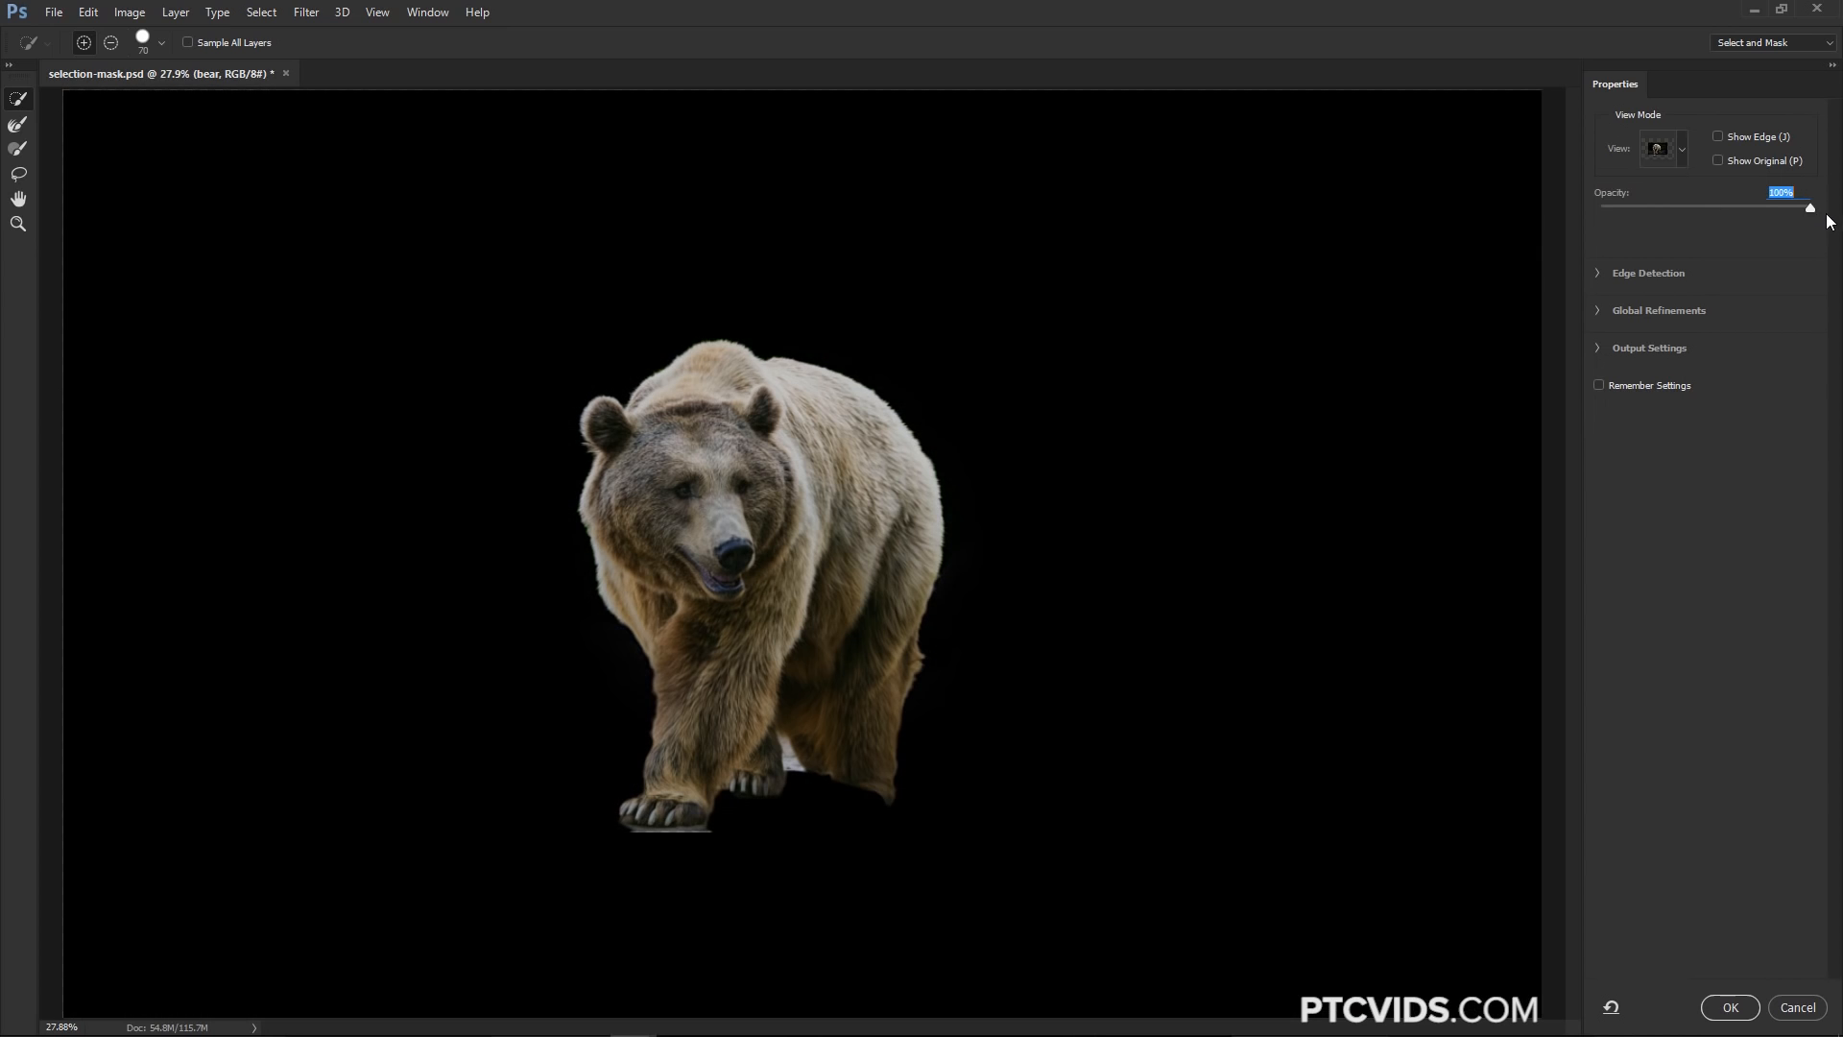
drag(1736, 219, 1826, 229)
click(1682, 153)
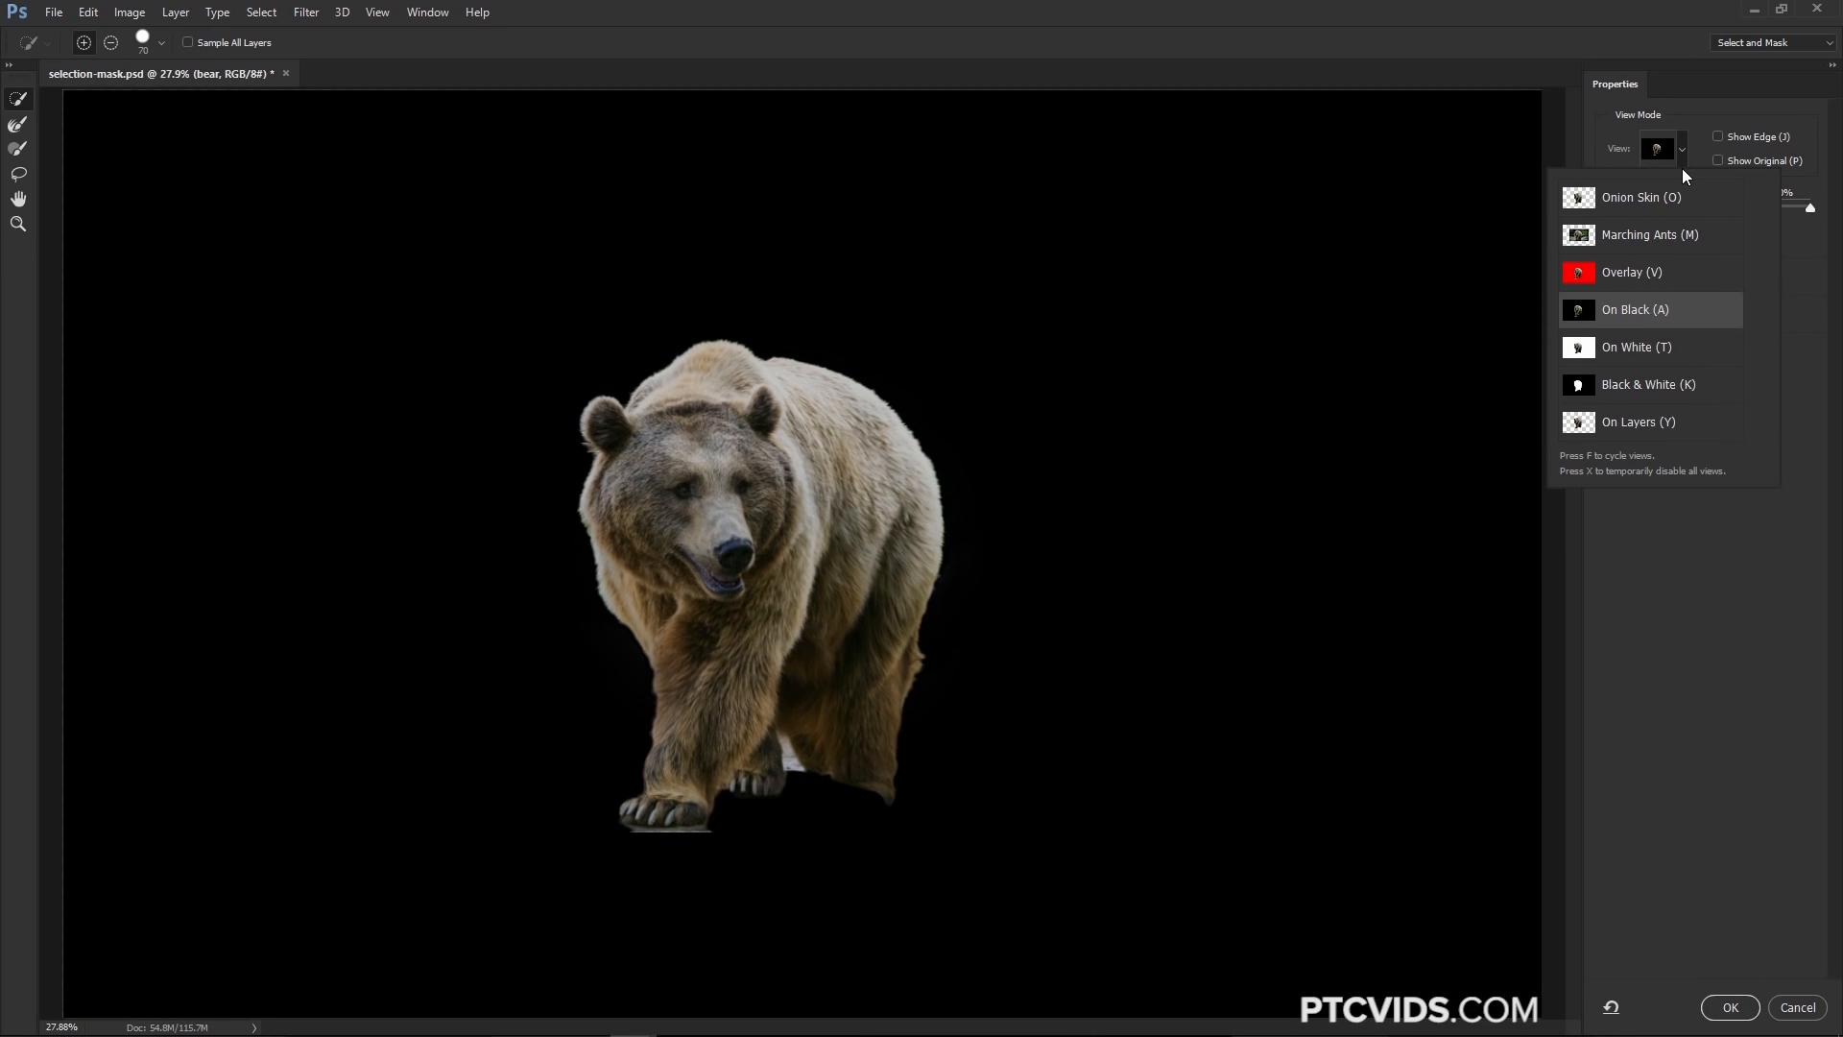
key(t)
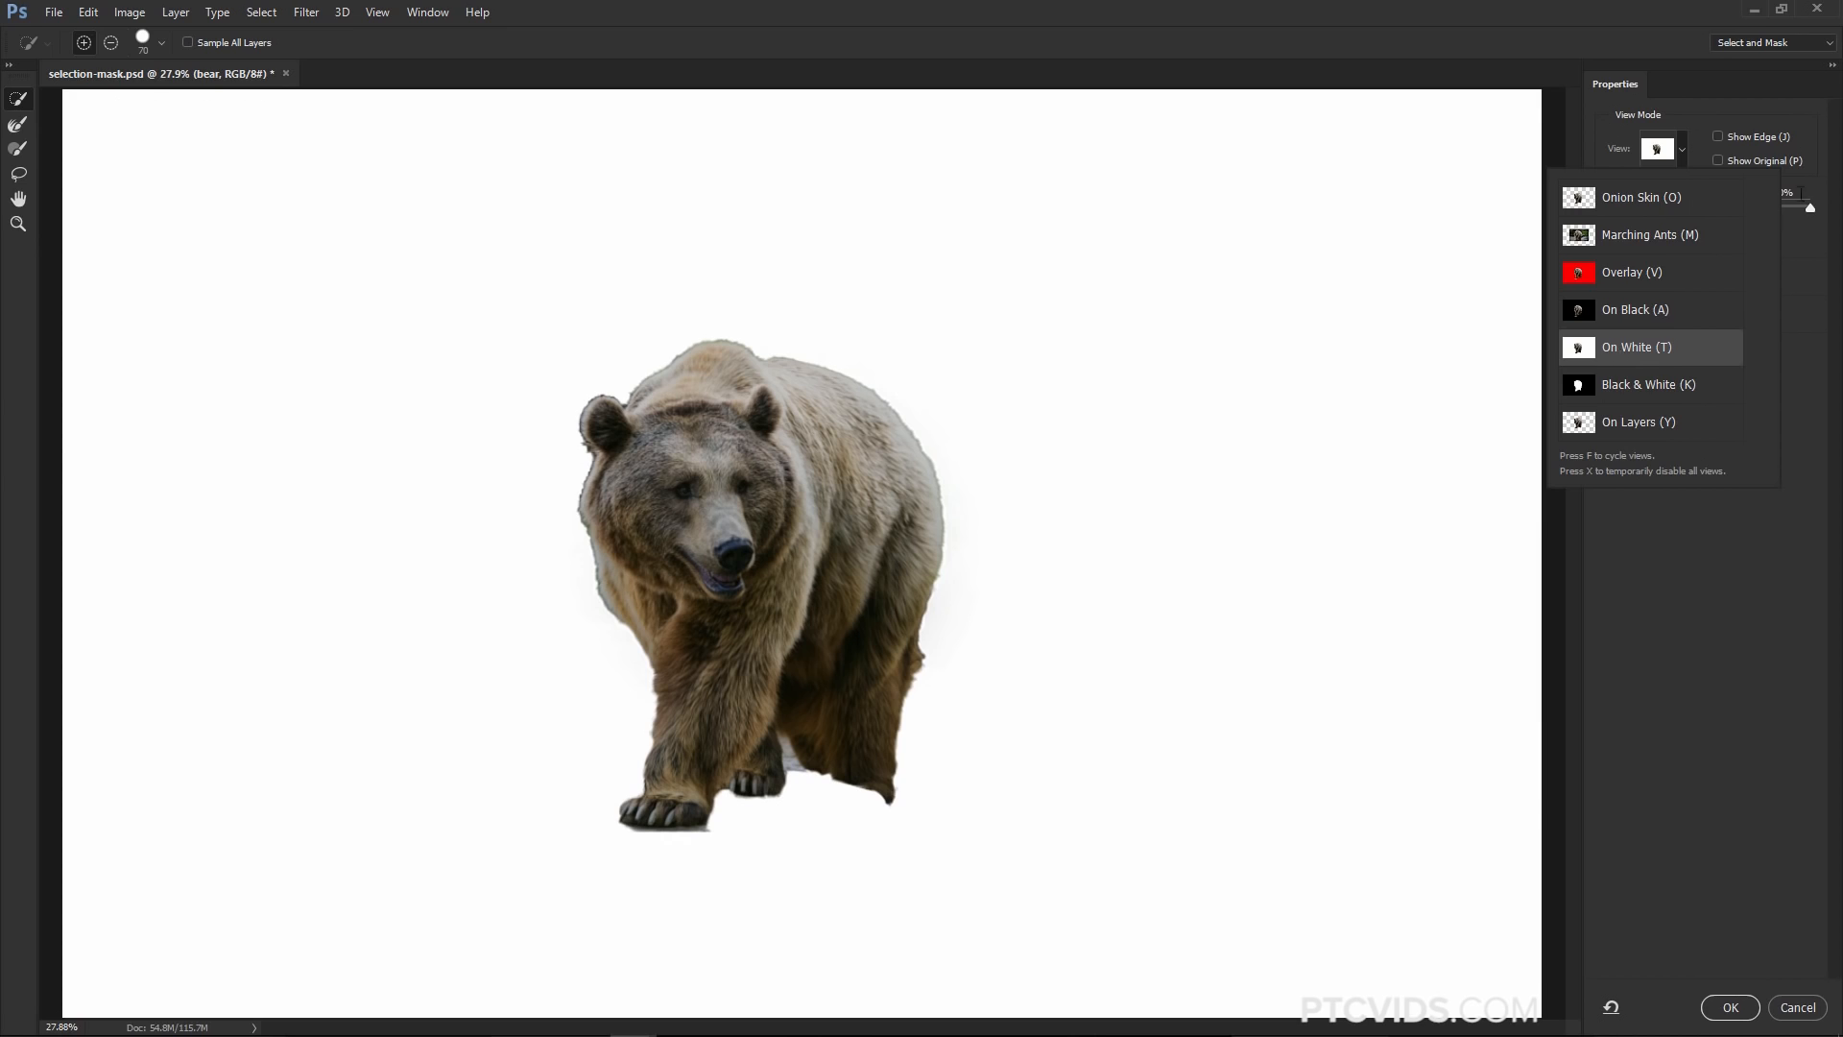
click(1682, 151)
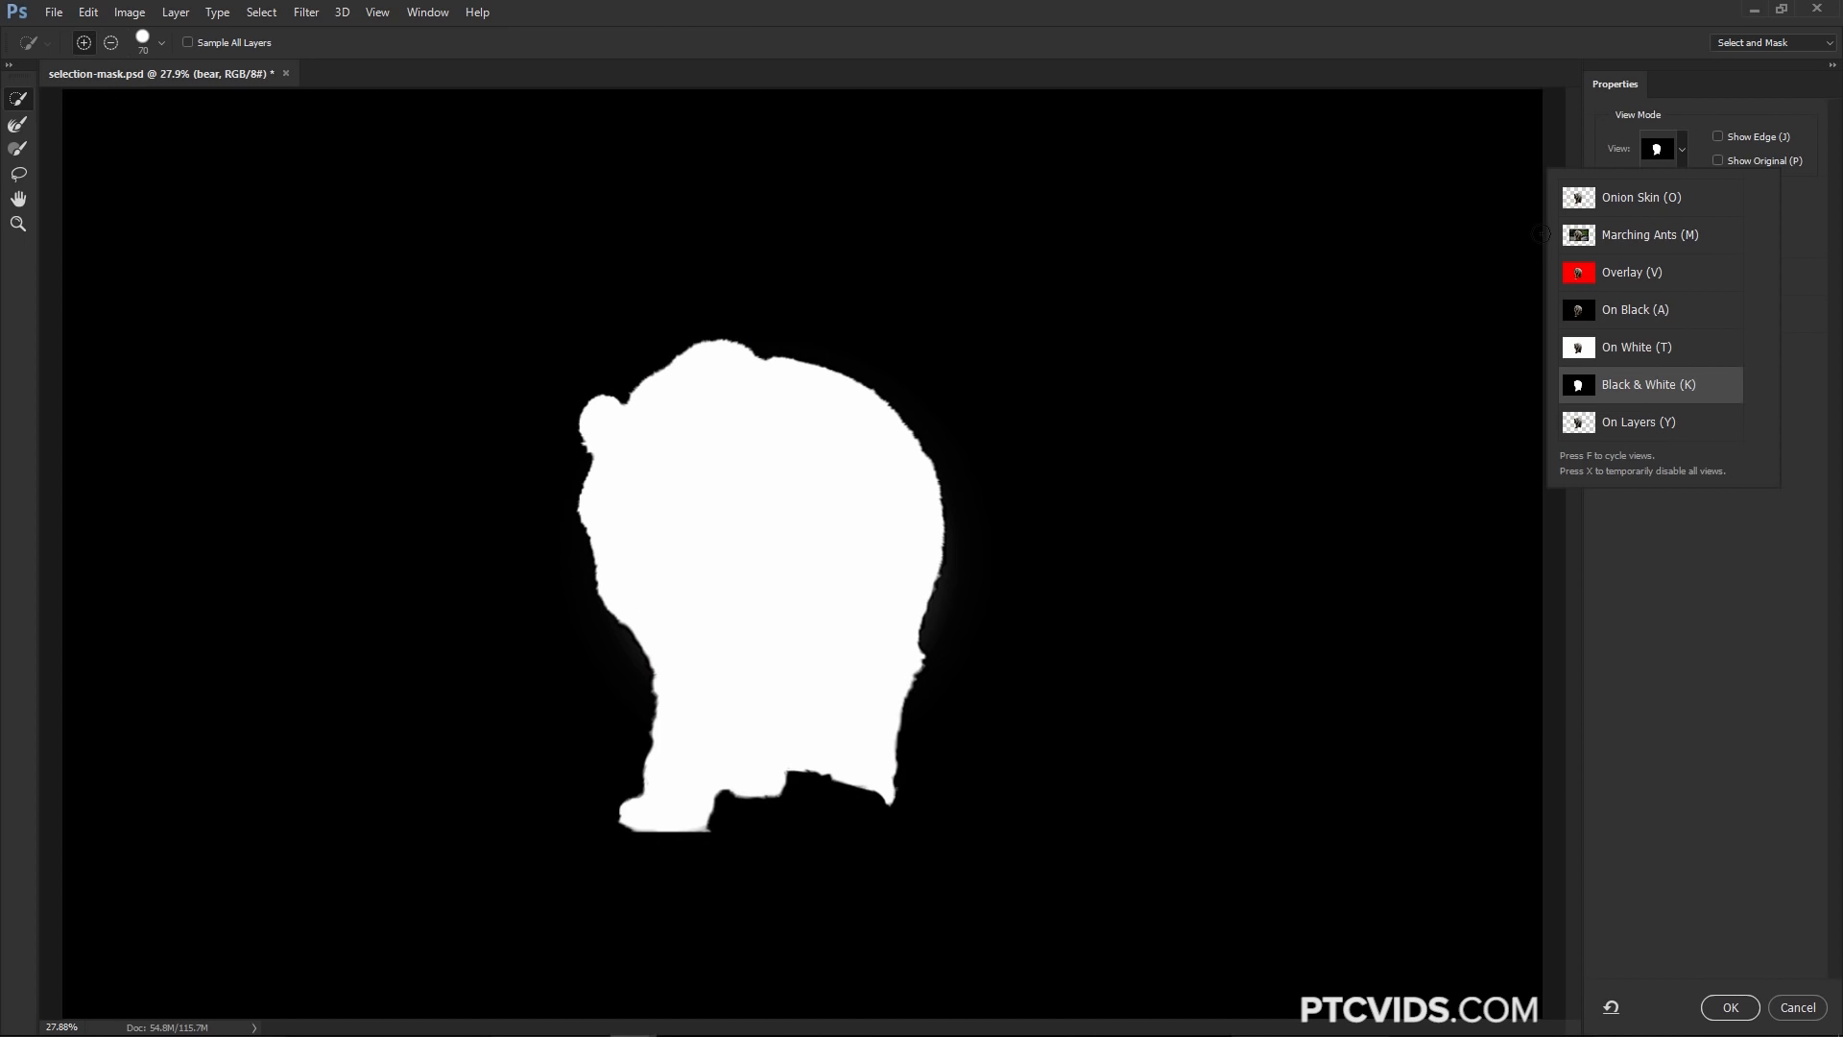
key(y)
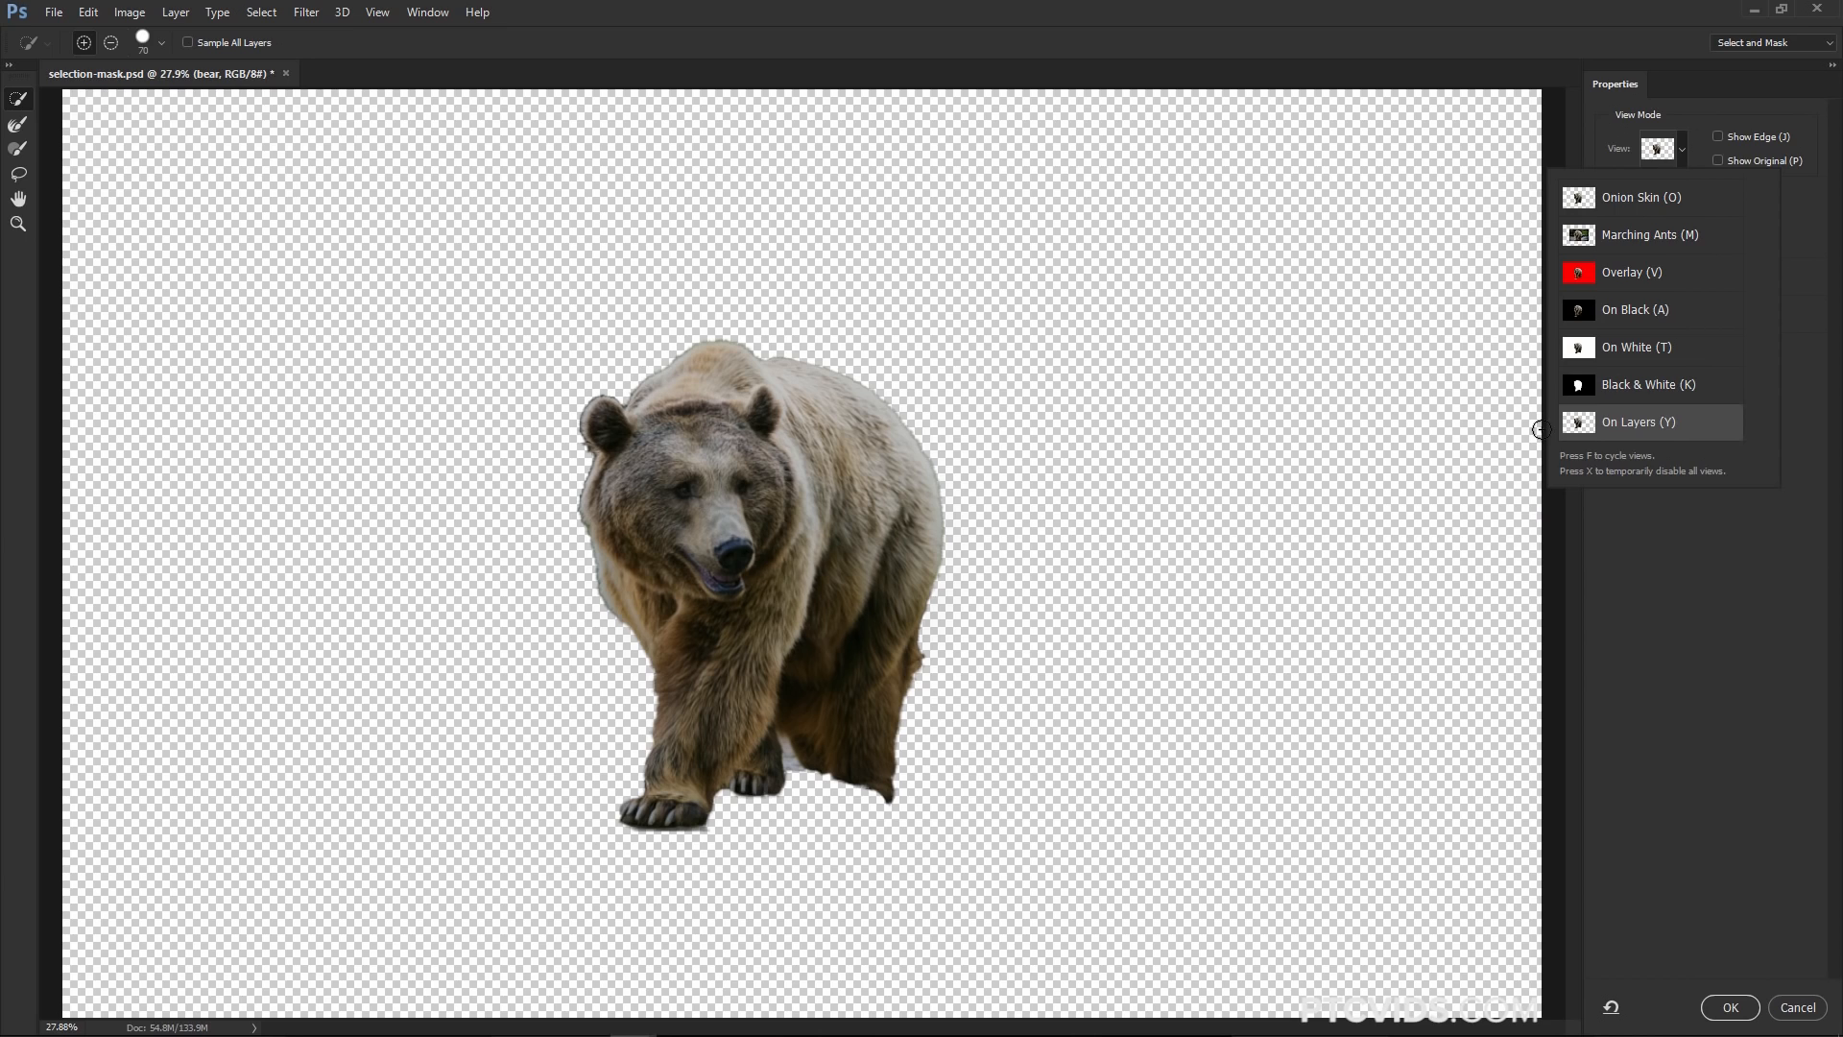
click(1630, 198)
drag(1810, 207, 1701, 211)
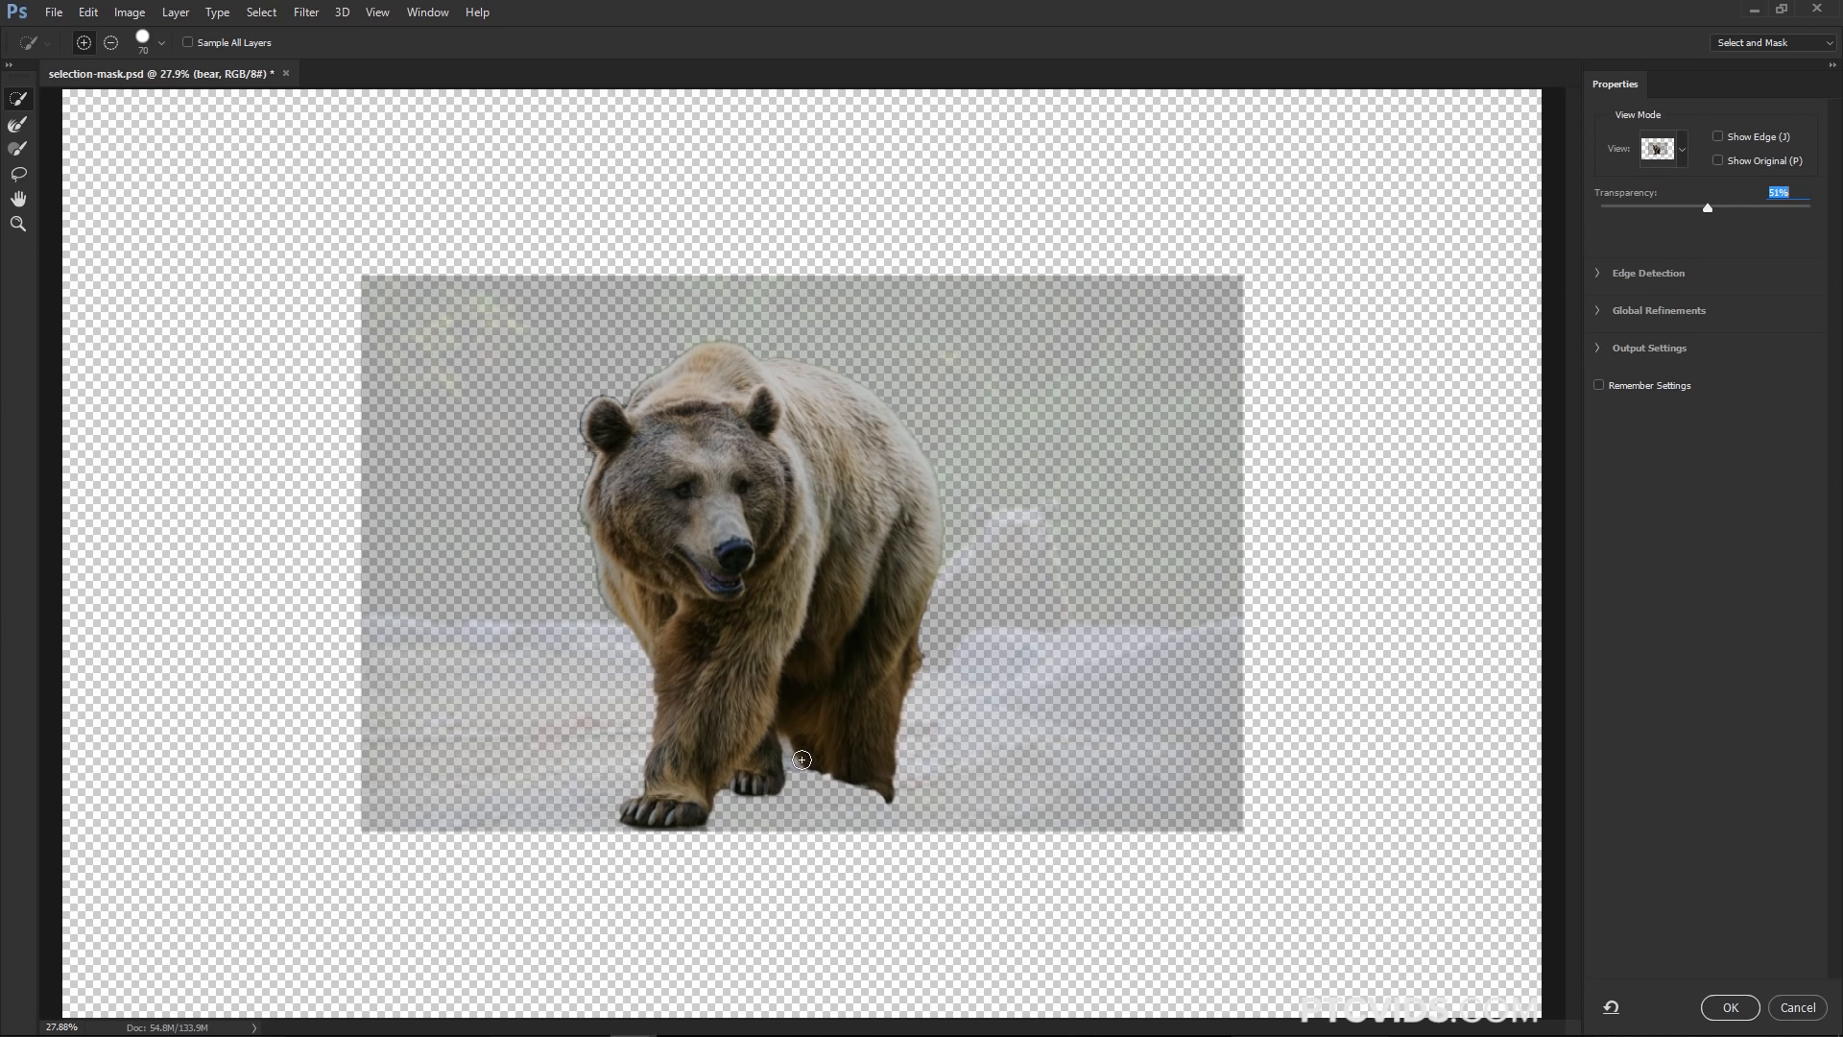
Zoom in between the bear's hind legs and subtract the background gap with a smaller Quick Selection brush
key(z)
drag(796, 759, 797, 763)
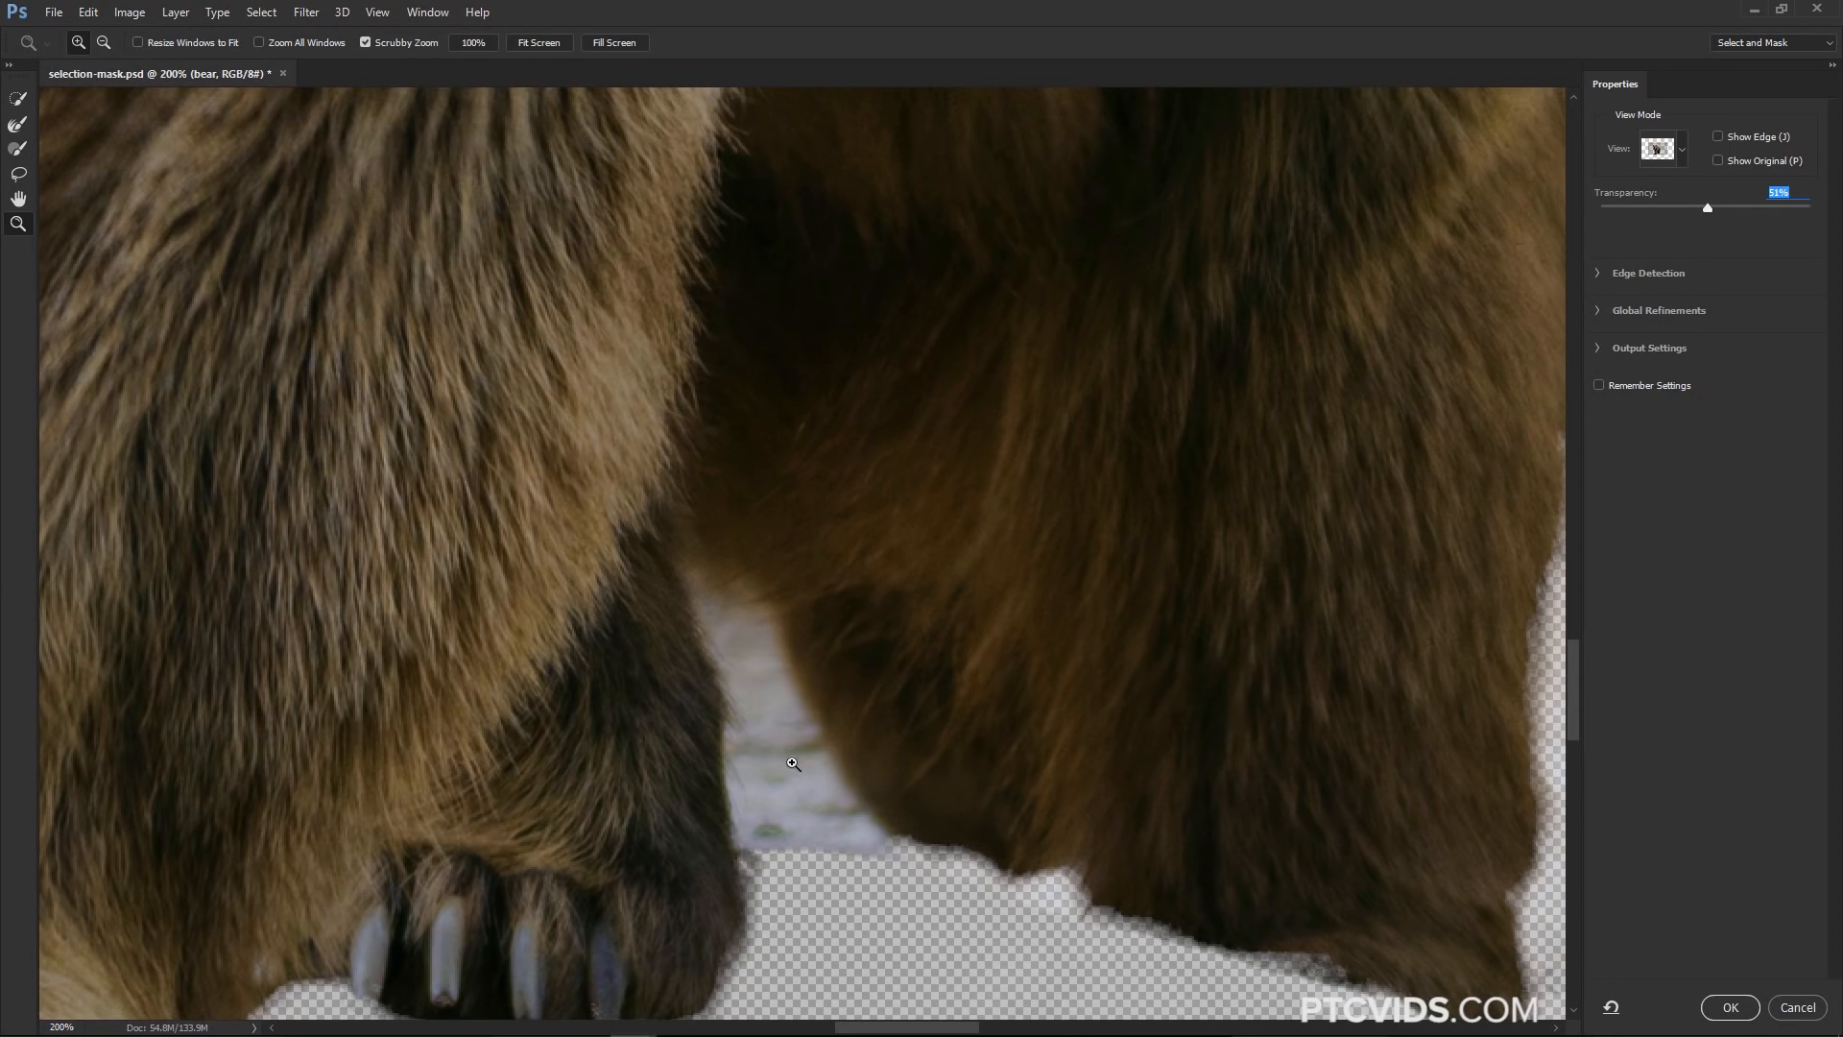
key(w)
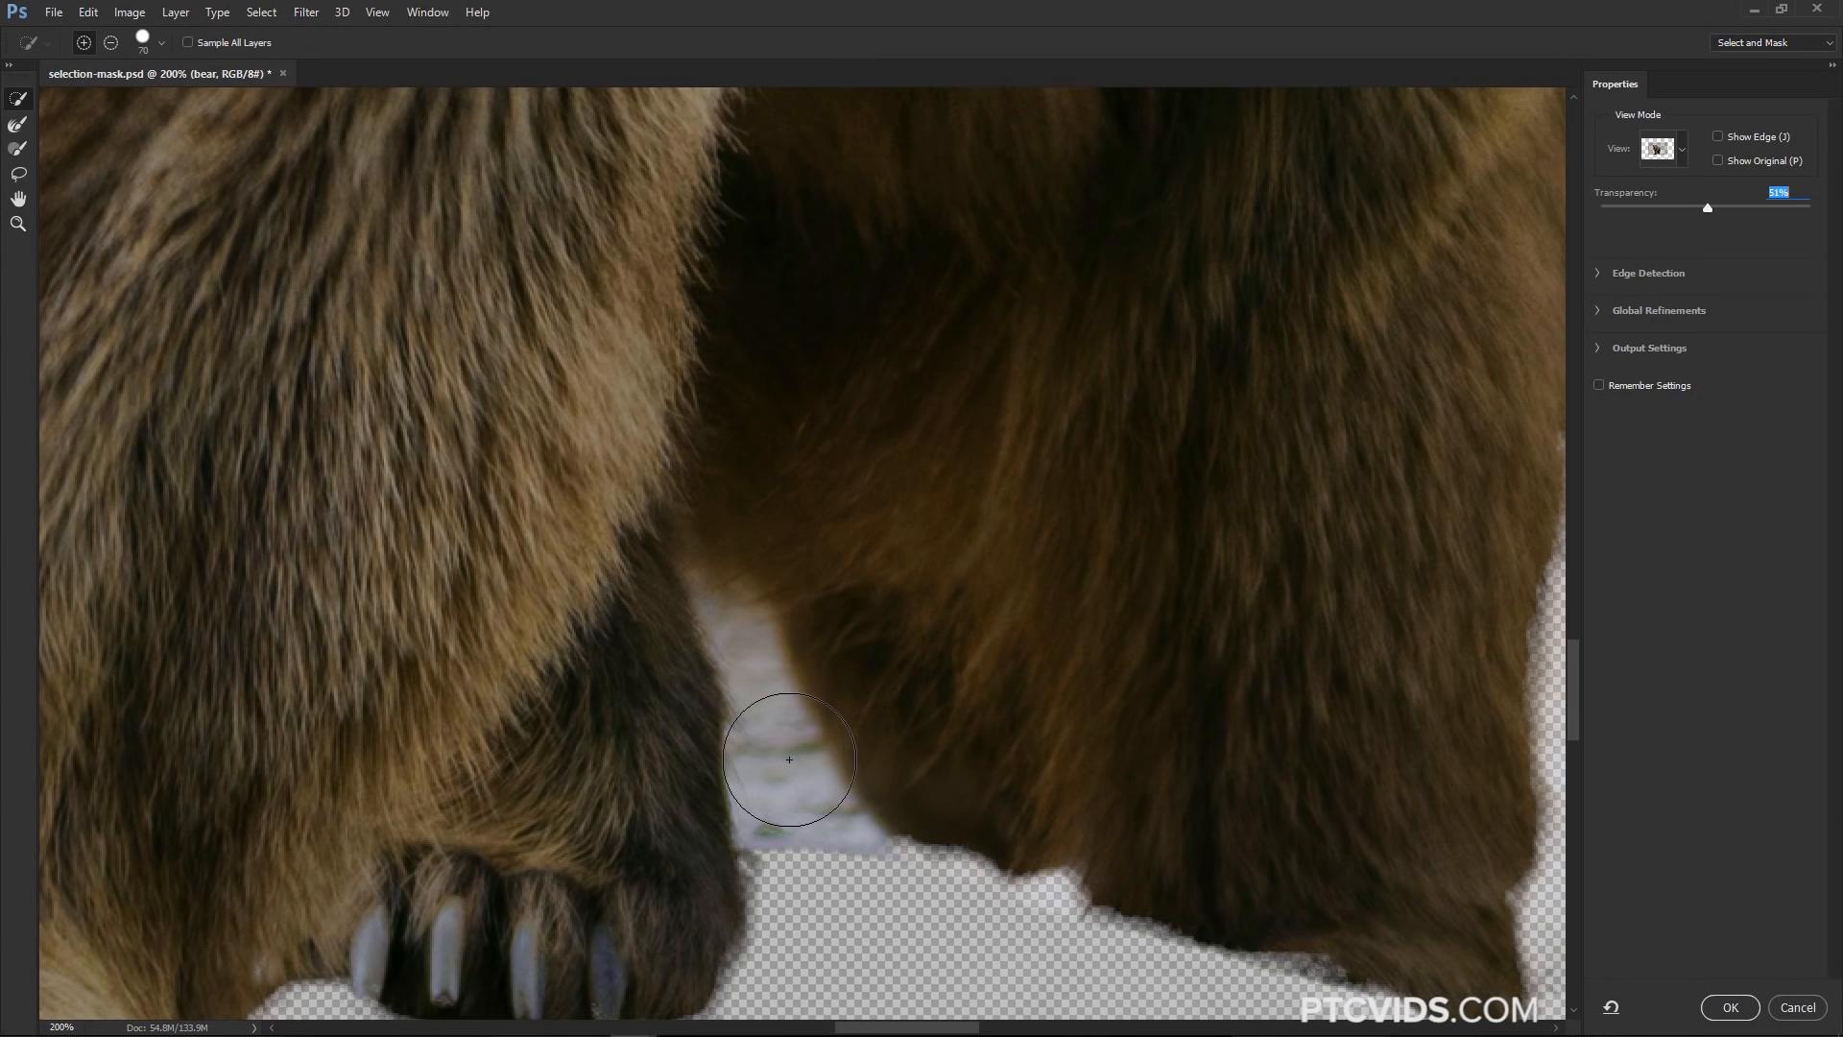
key(bracketleft)
key(bracketleft)
key(bracketleft)
key(bracketleft)
key(bracketleft)
key(alt)
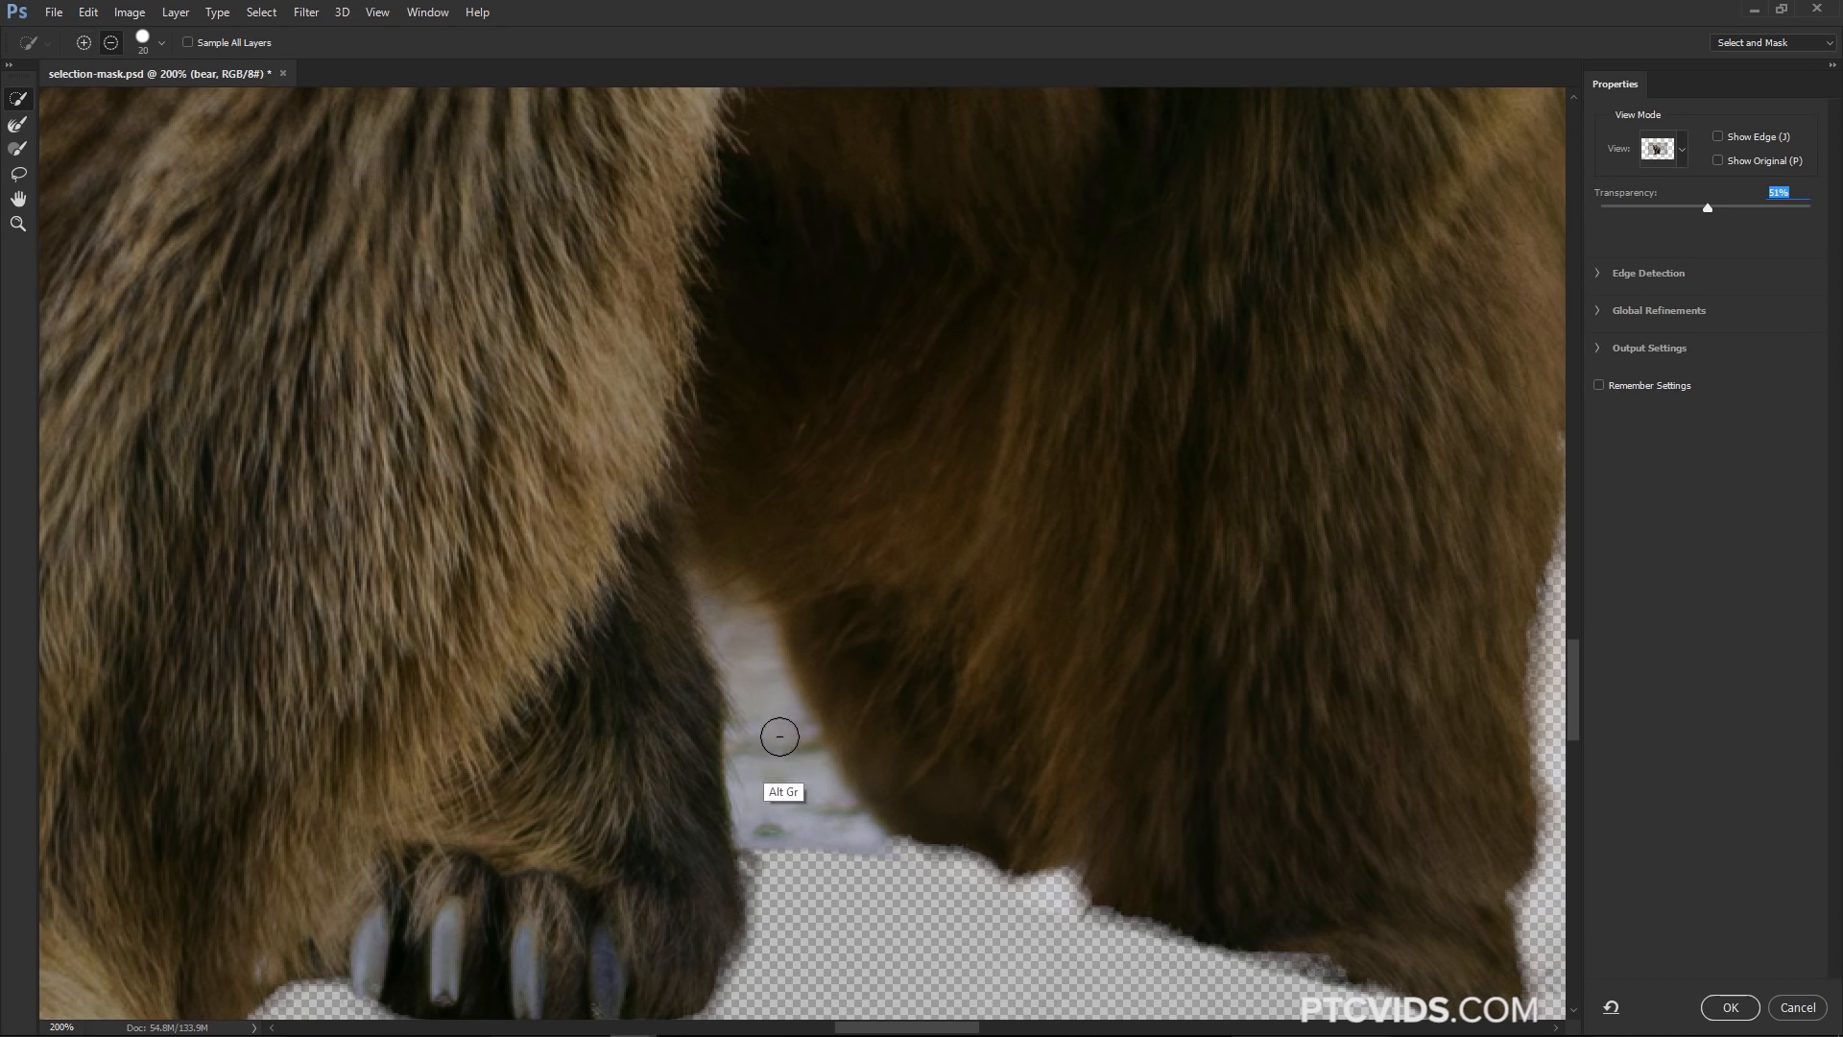
mouse_move(779, 736)
mouse_down()
mouse_move(753, 659)
mouse_move(790, 782)
mouse_up()
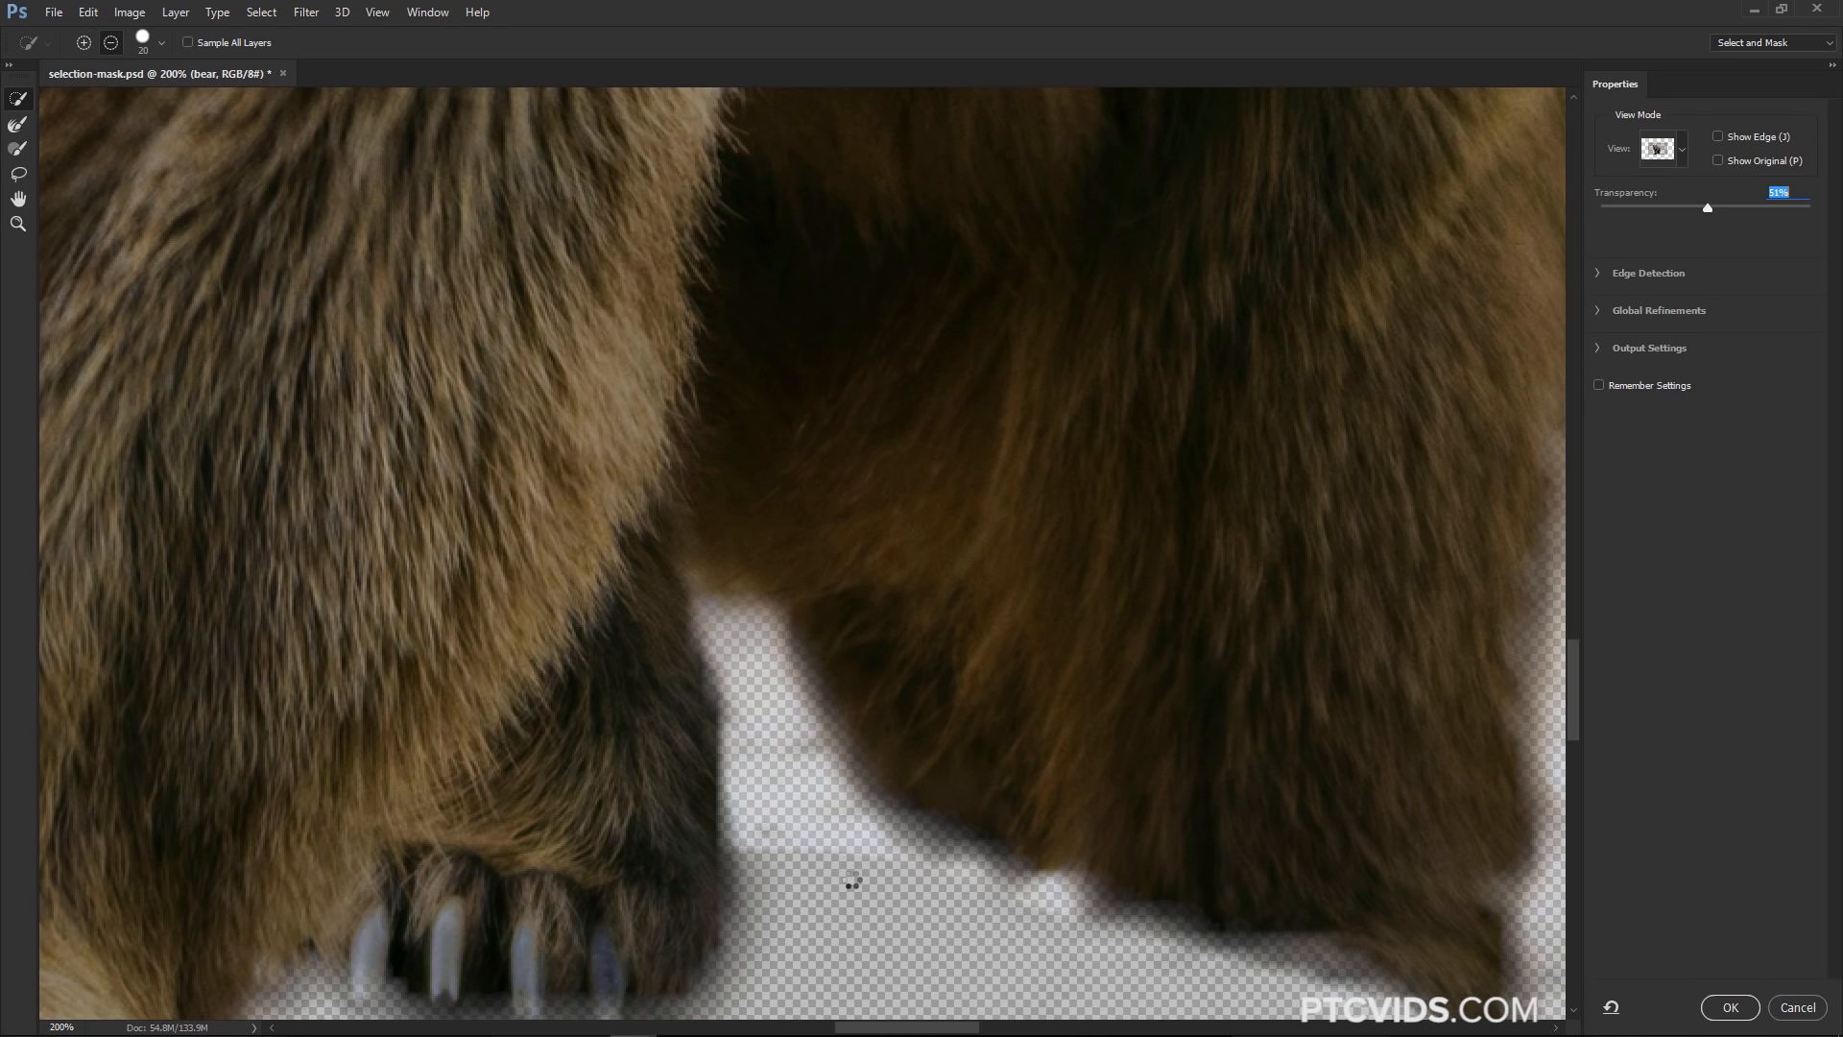
key(z)
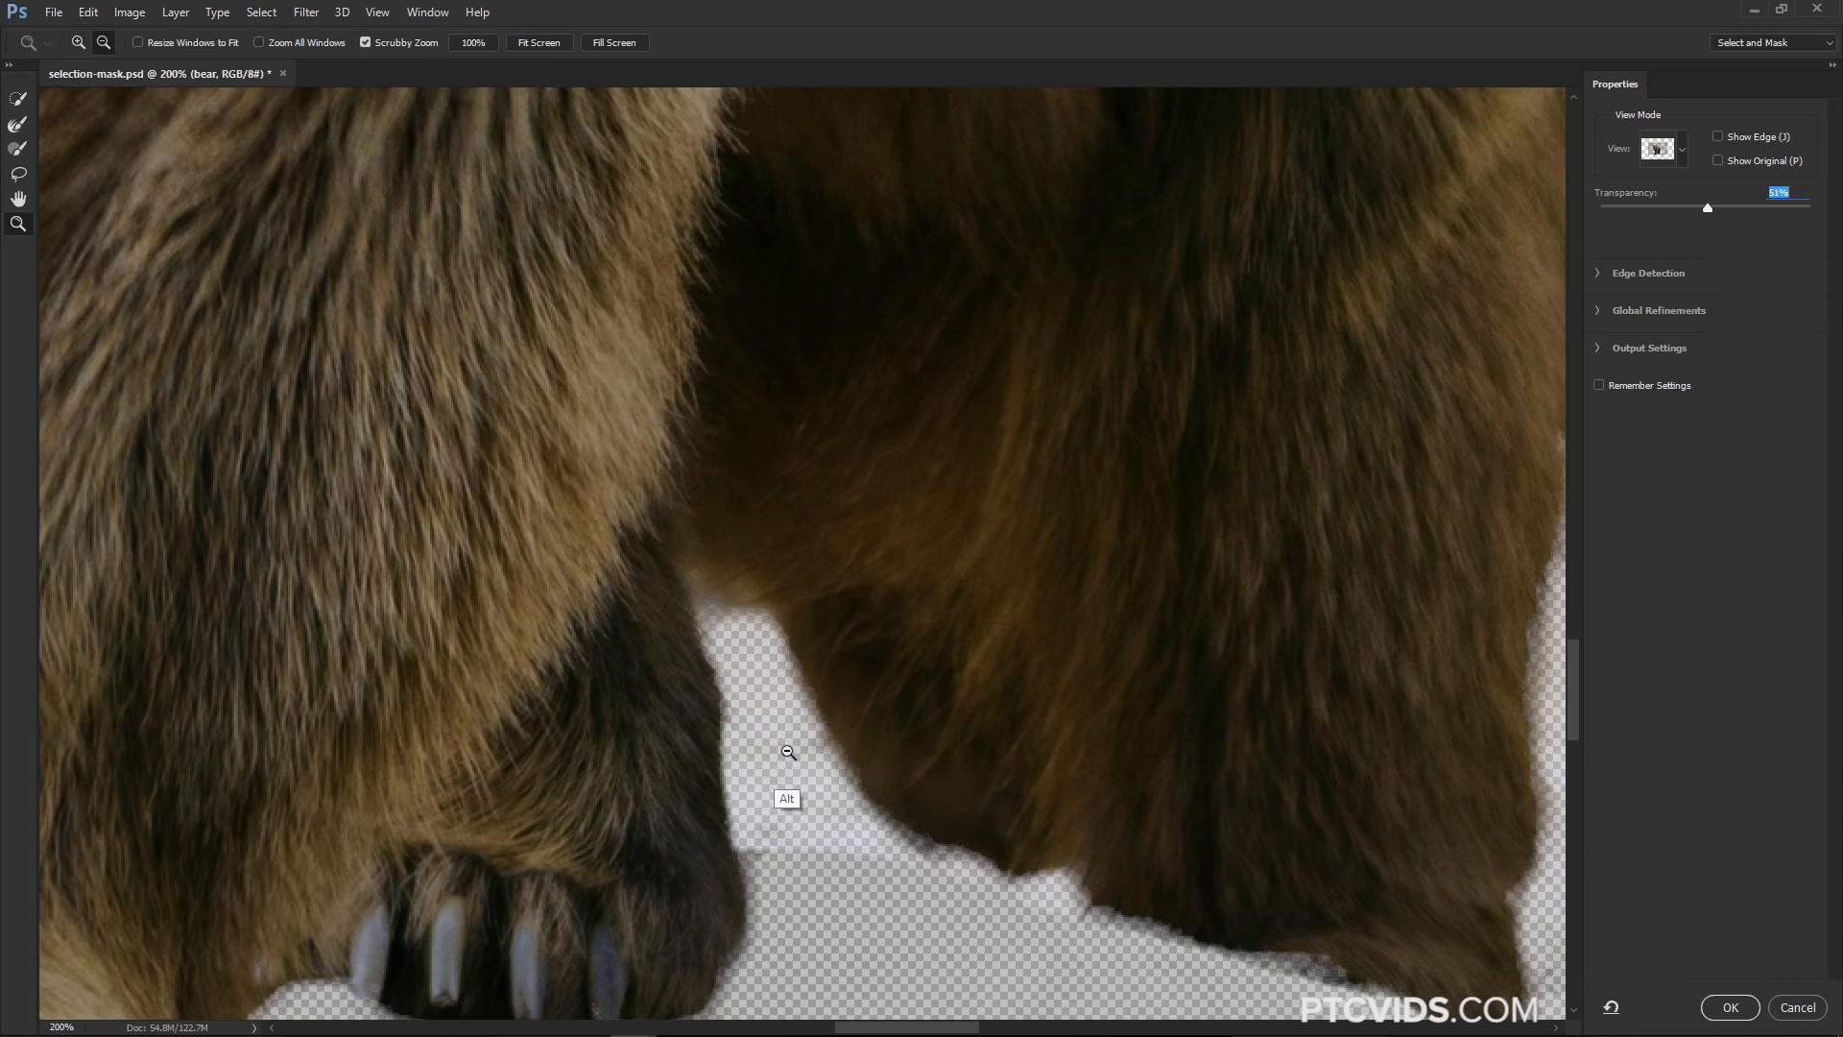
alt+click(795, 758)
alt+click(795, 758)
alt+click(795, 758)
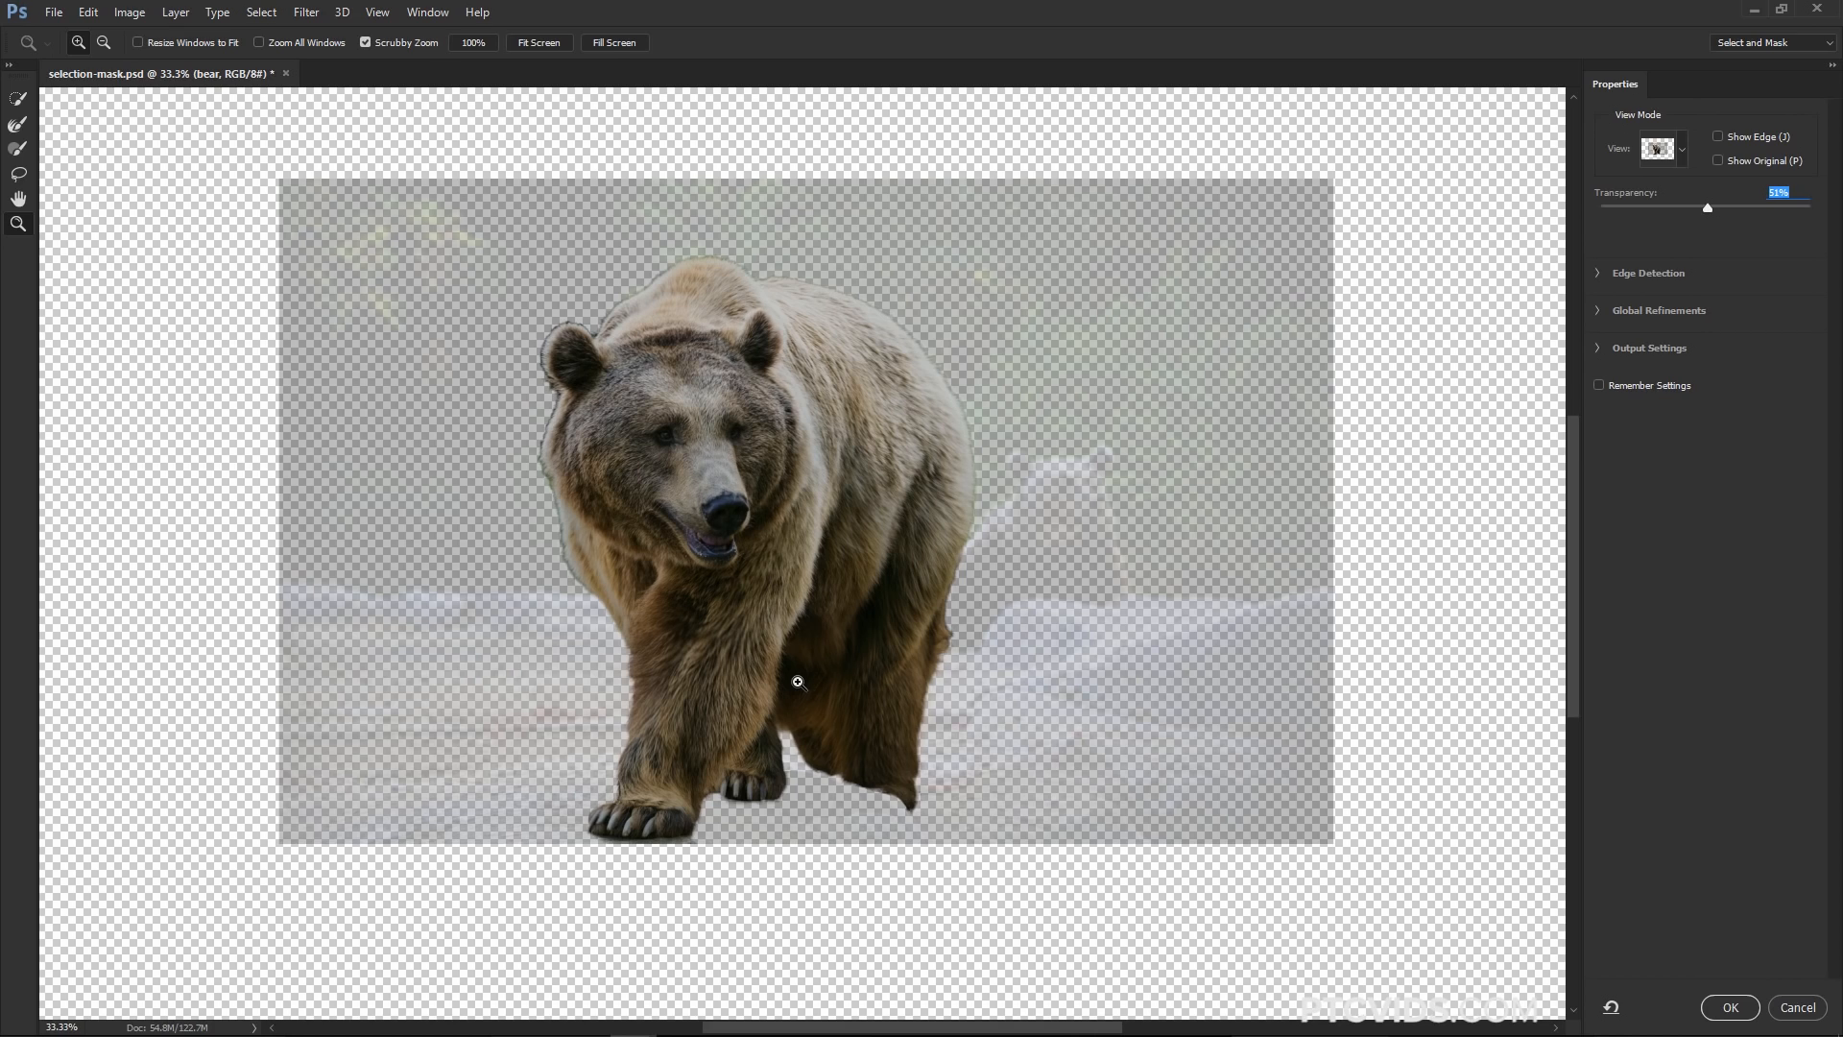
Extend the selection under the hind paws with the Quick Selection brush, then preview it at 100% transparency in Black & White view
click(17, 123)
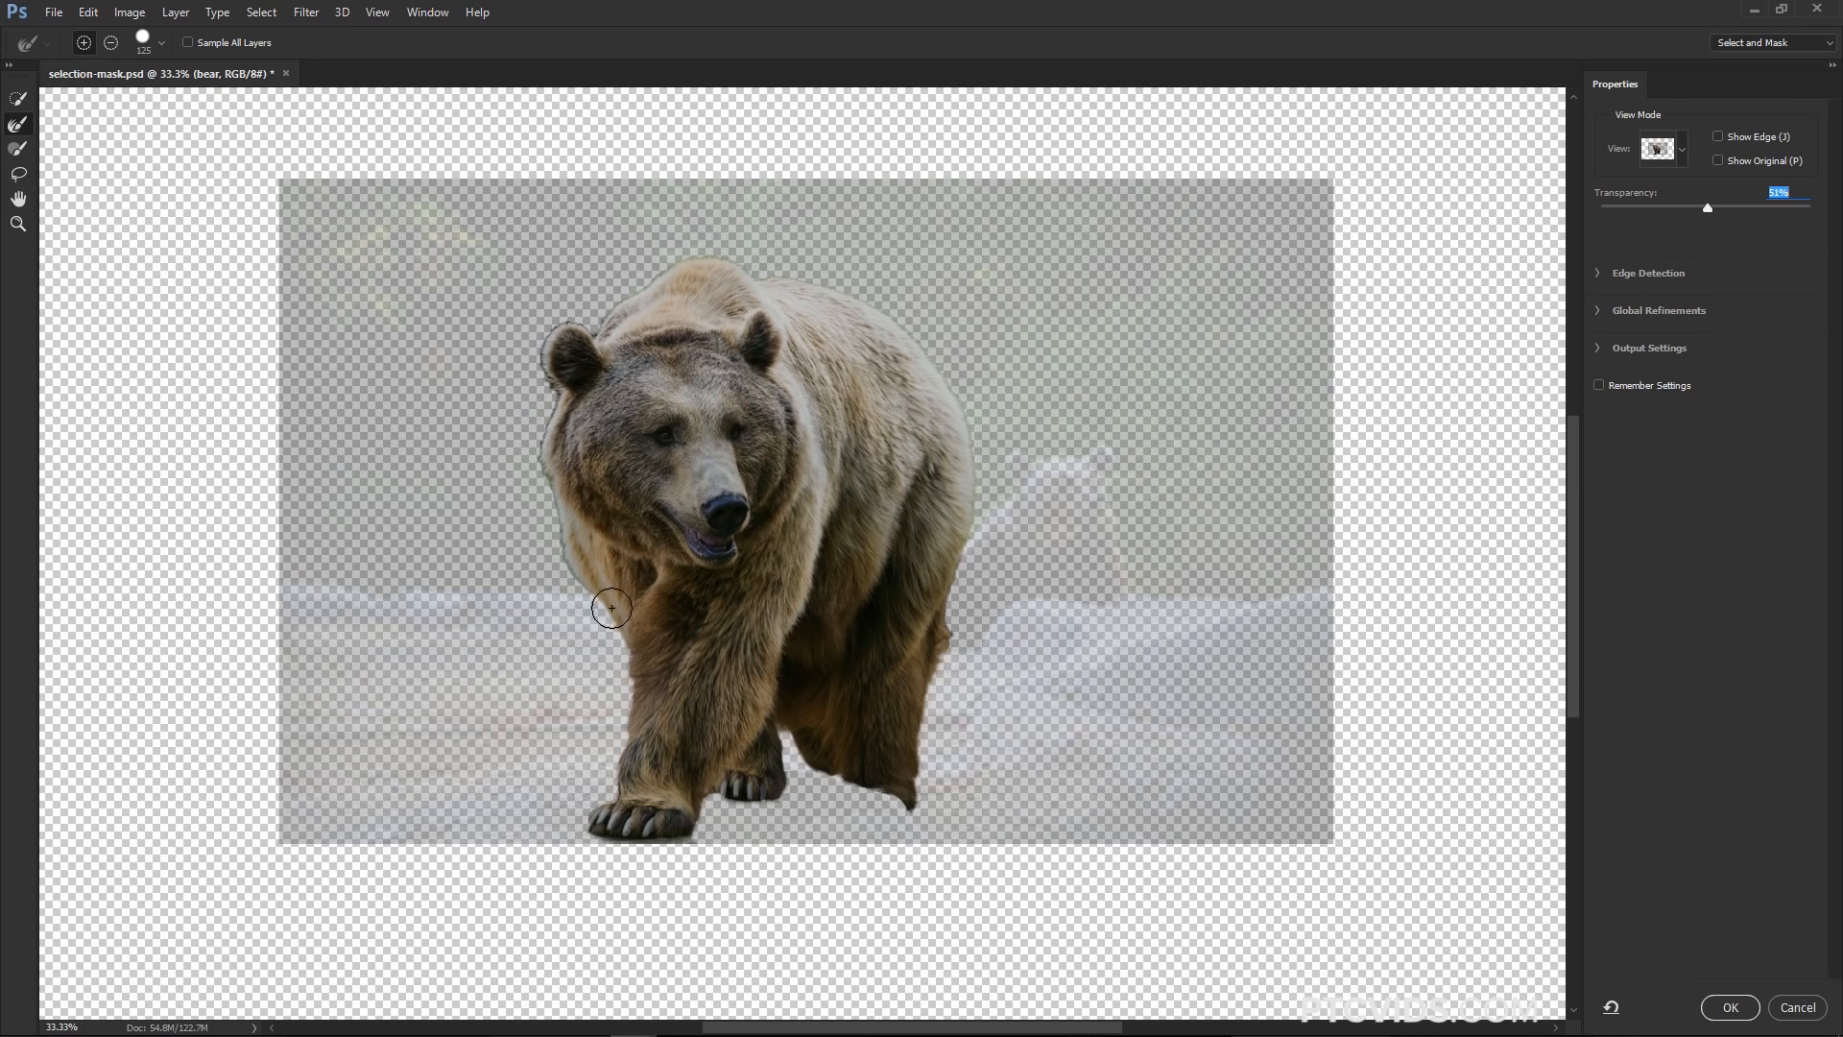
mouse_move(612, 795)
mouse_down()
mouse_move(616, 656)
mouse_move(557, 541)
mouse_move(537, 334)
mouse_move(717, 253)
mouse_move(888, 310)
mouse_move(947, 379)
mouse_move(977, 485)
mouse_move(924, 798)
mouse_move(811, 783)
mouse_move(788, 747)
mouse_move(846, 786)
mouse_move(800, 834)
mouse_up()
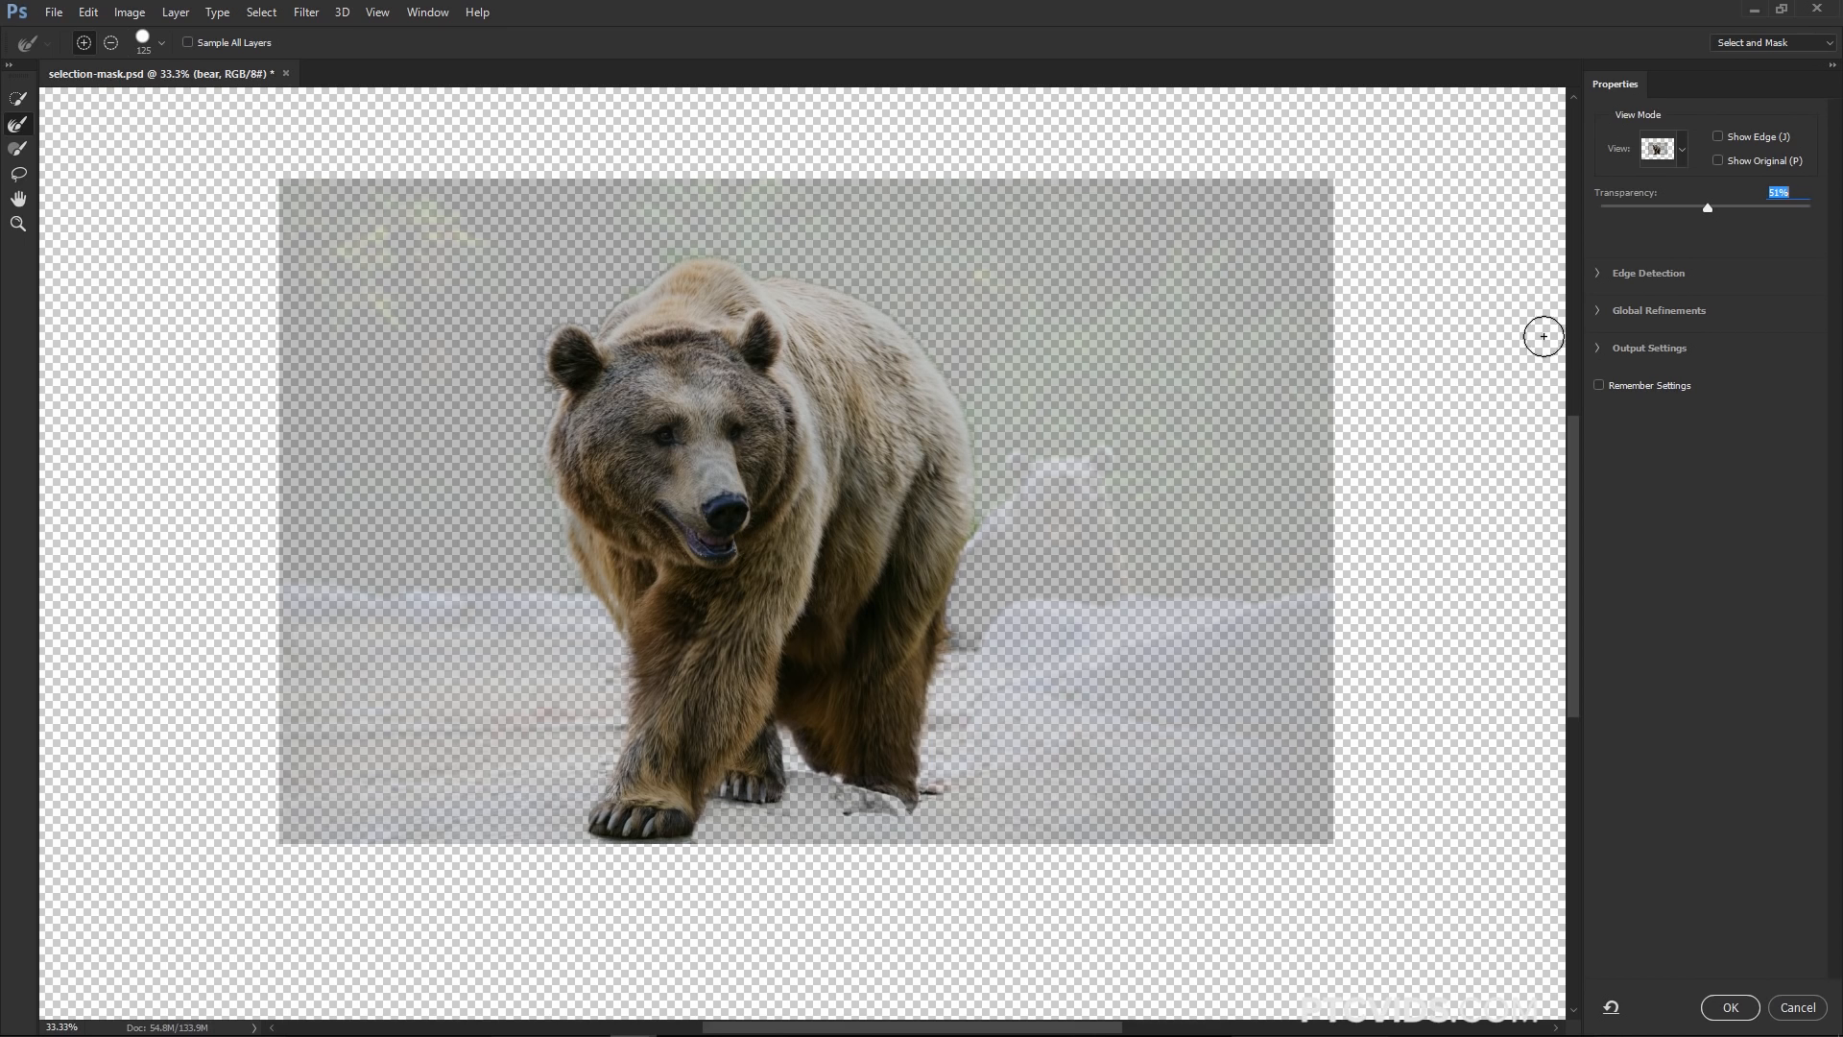
drag(1708, 208, 1832, 215)
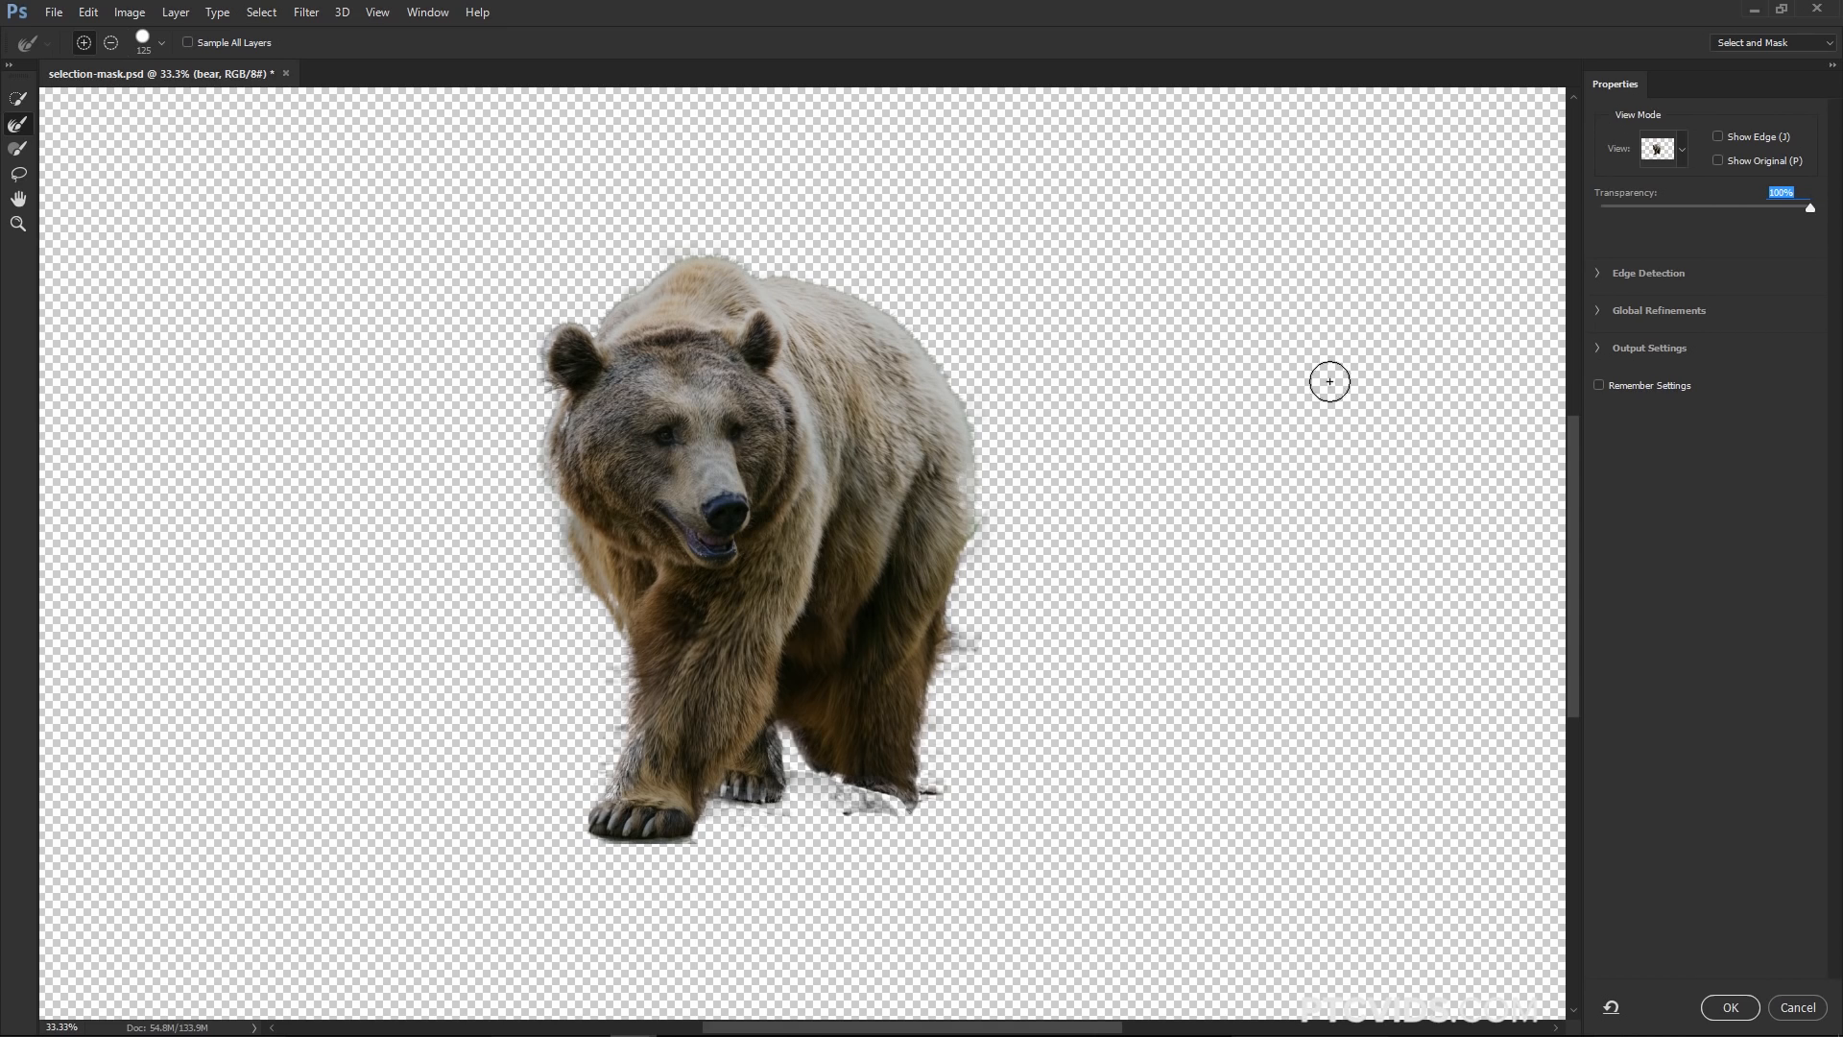
click(1681, 154)
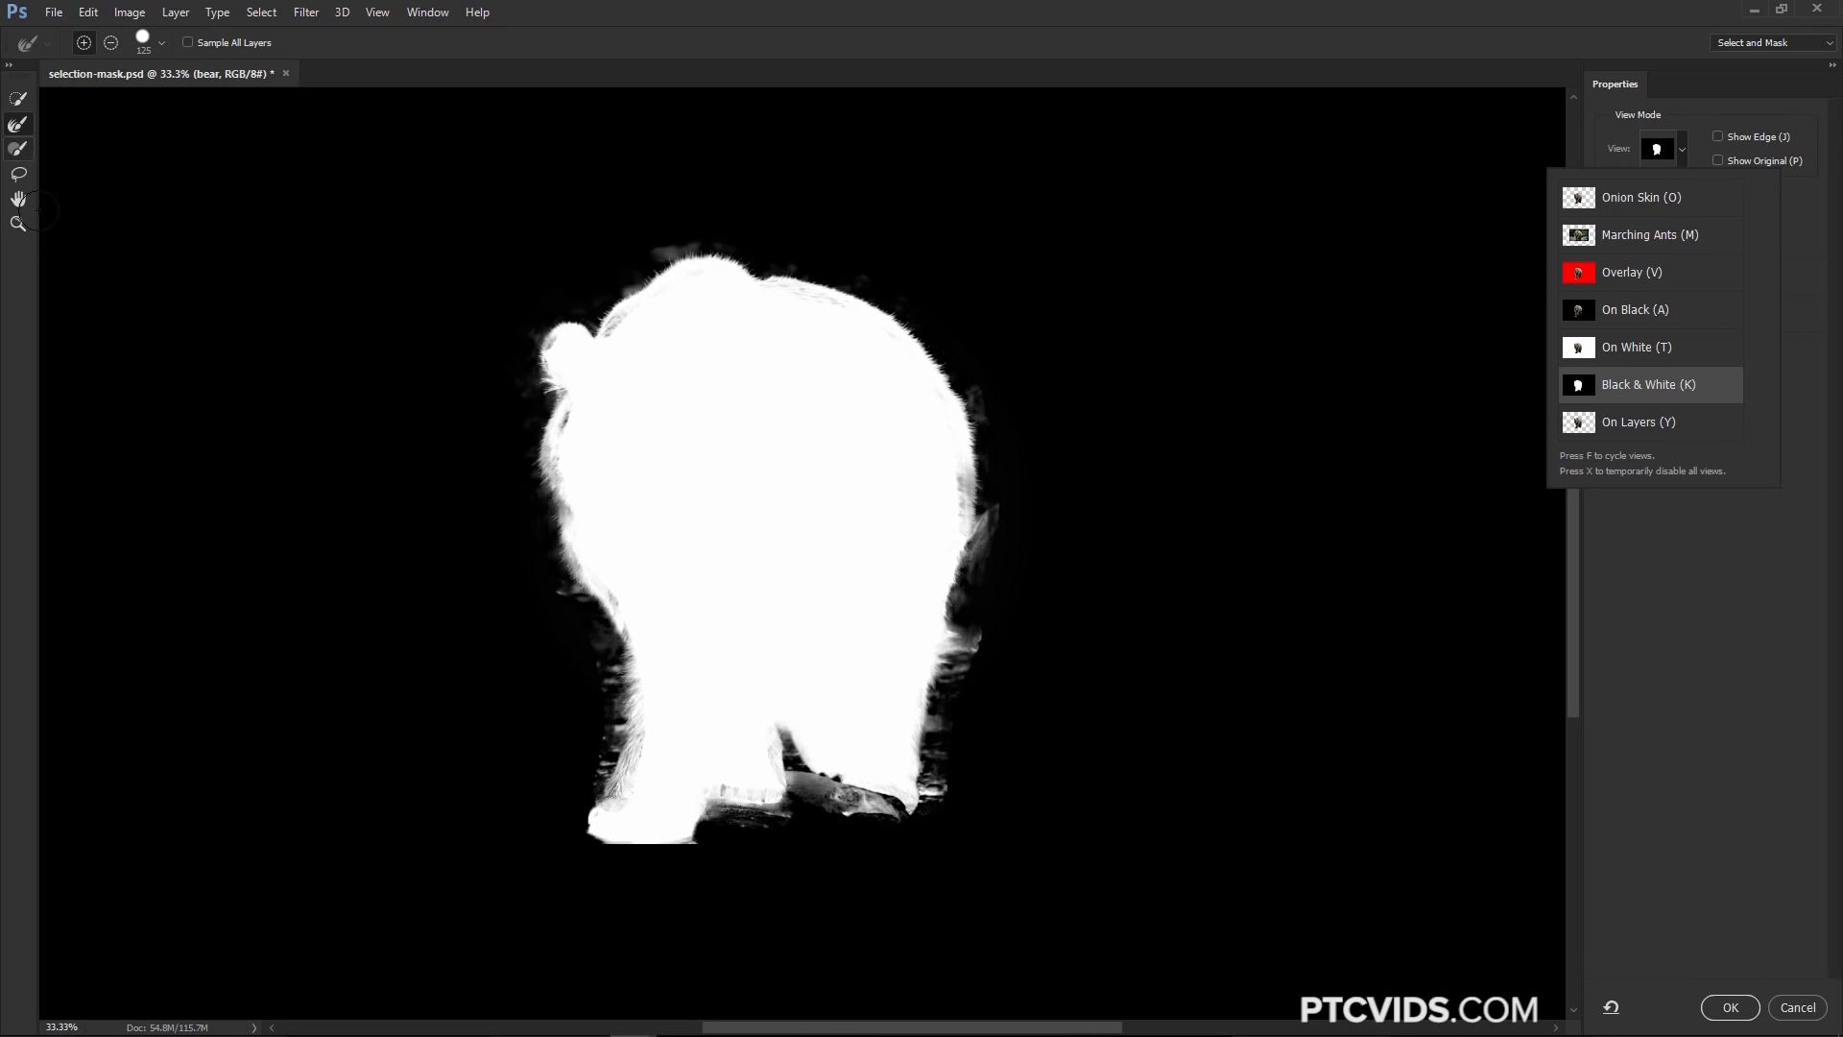
Refine the bear's ear edge with the Refine Edge Brush and lower the brush hardness
click(18, 148)
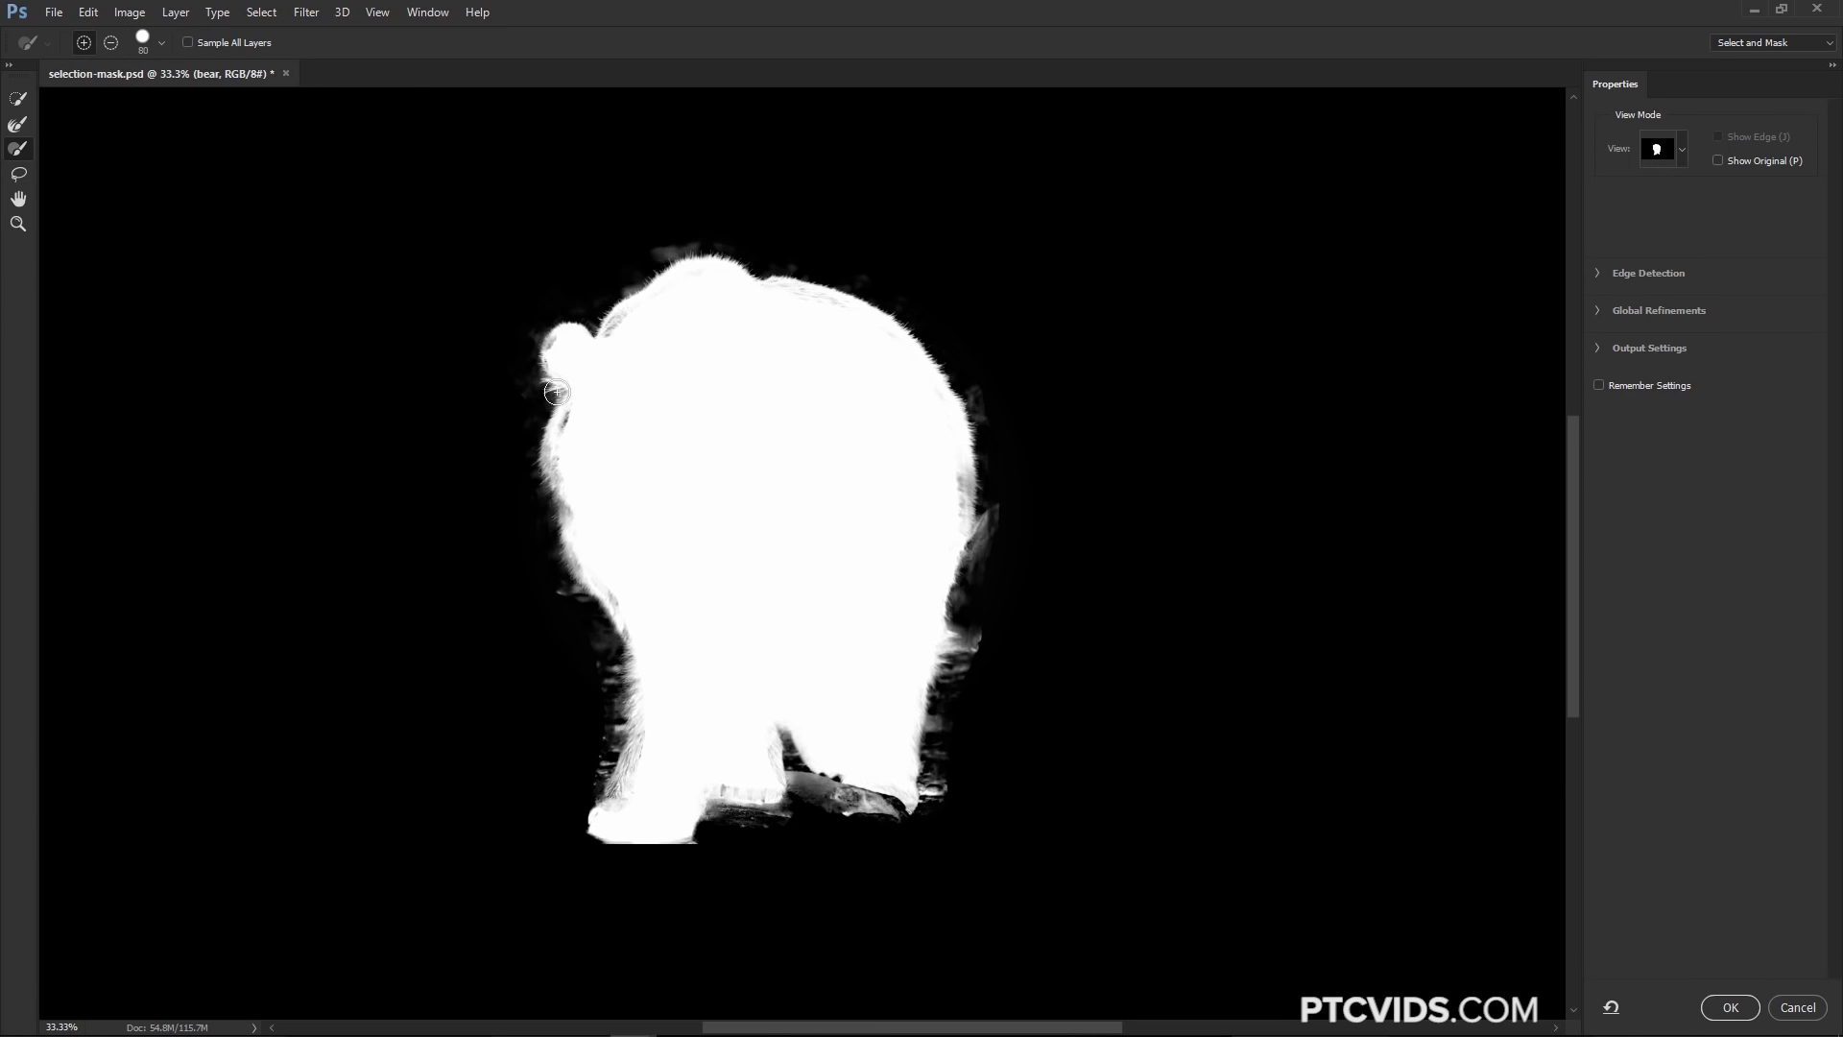
drag(564, 433, 577, 489)
right_click(578, 467)
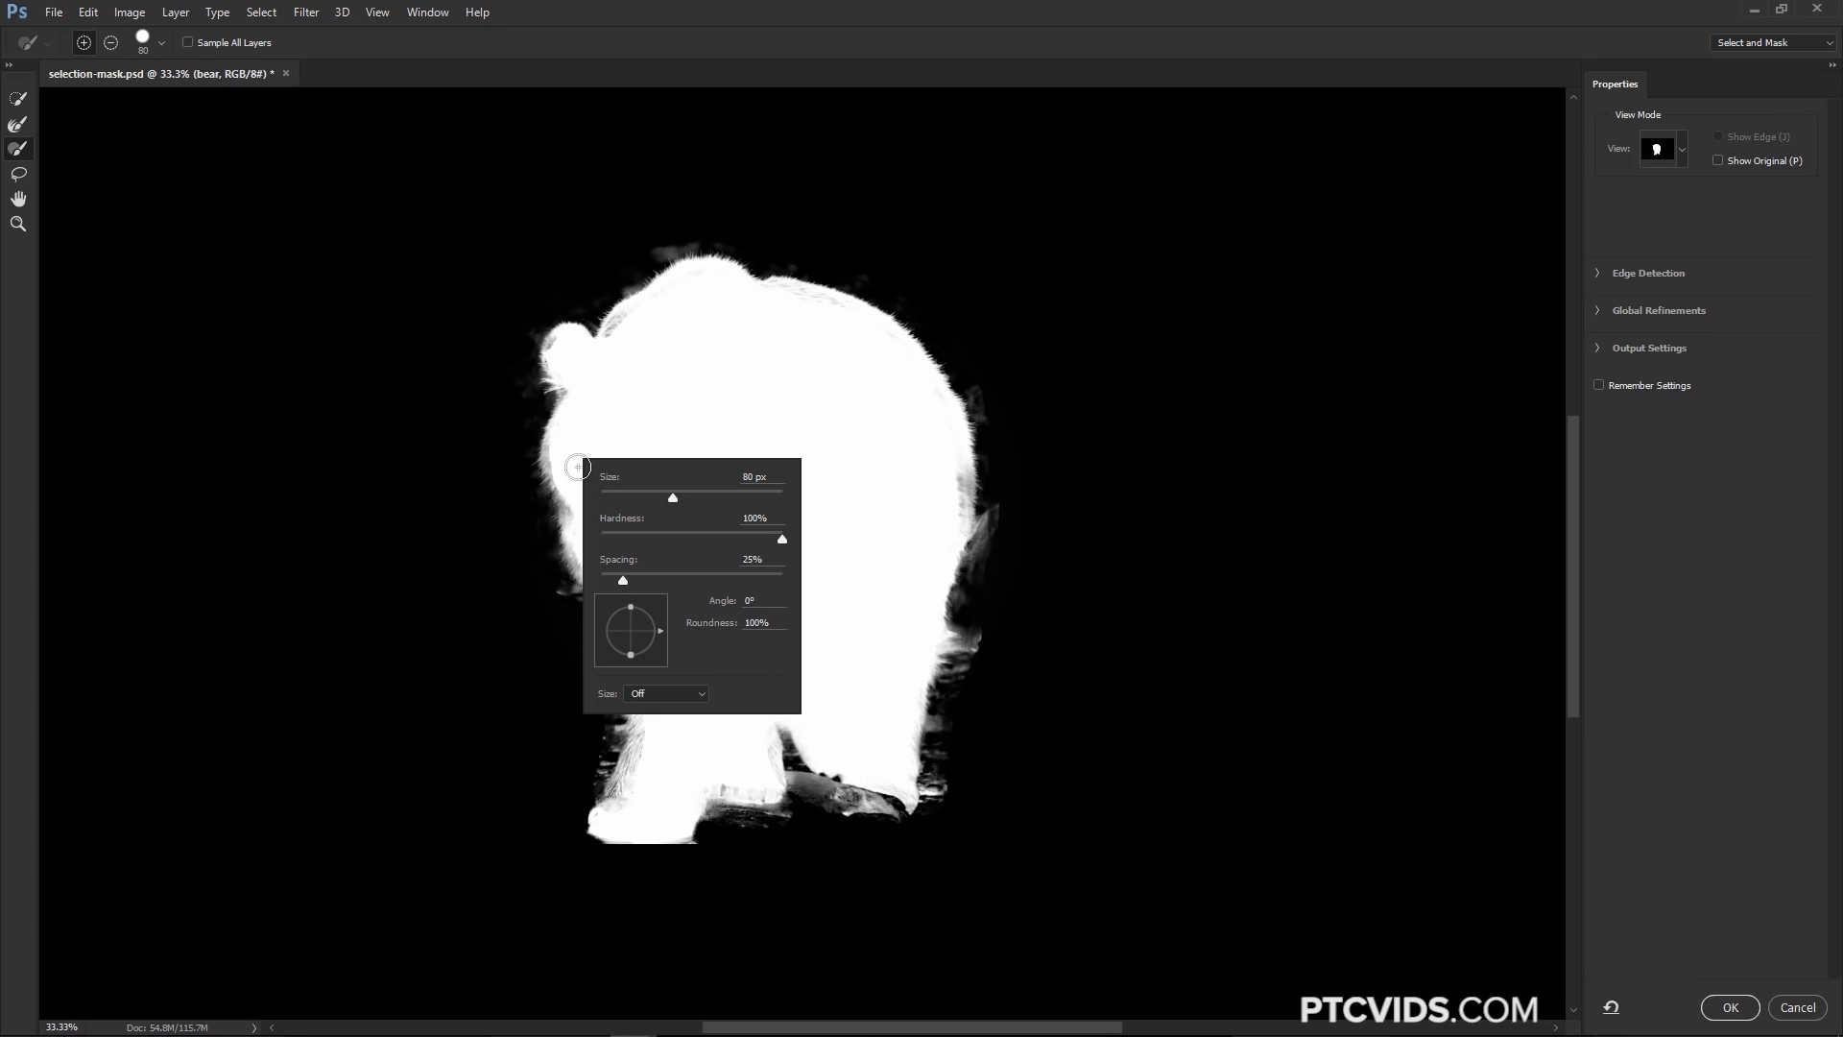
drag(782, 538, 611, 544)
key(Return)
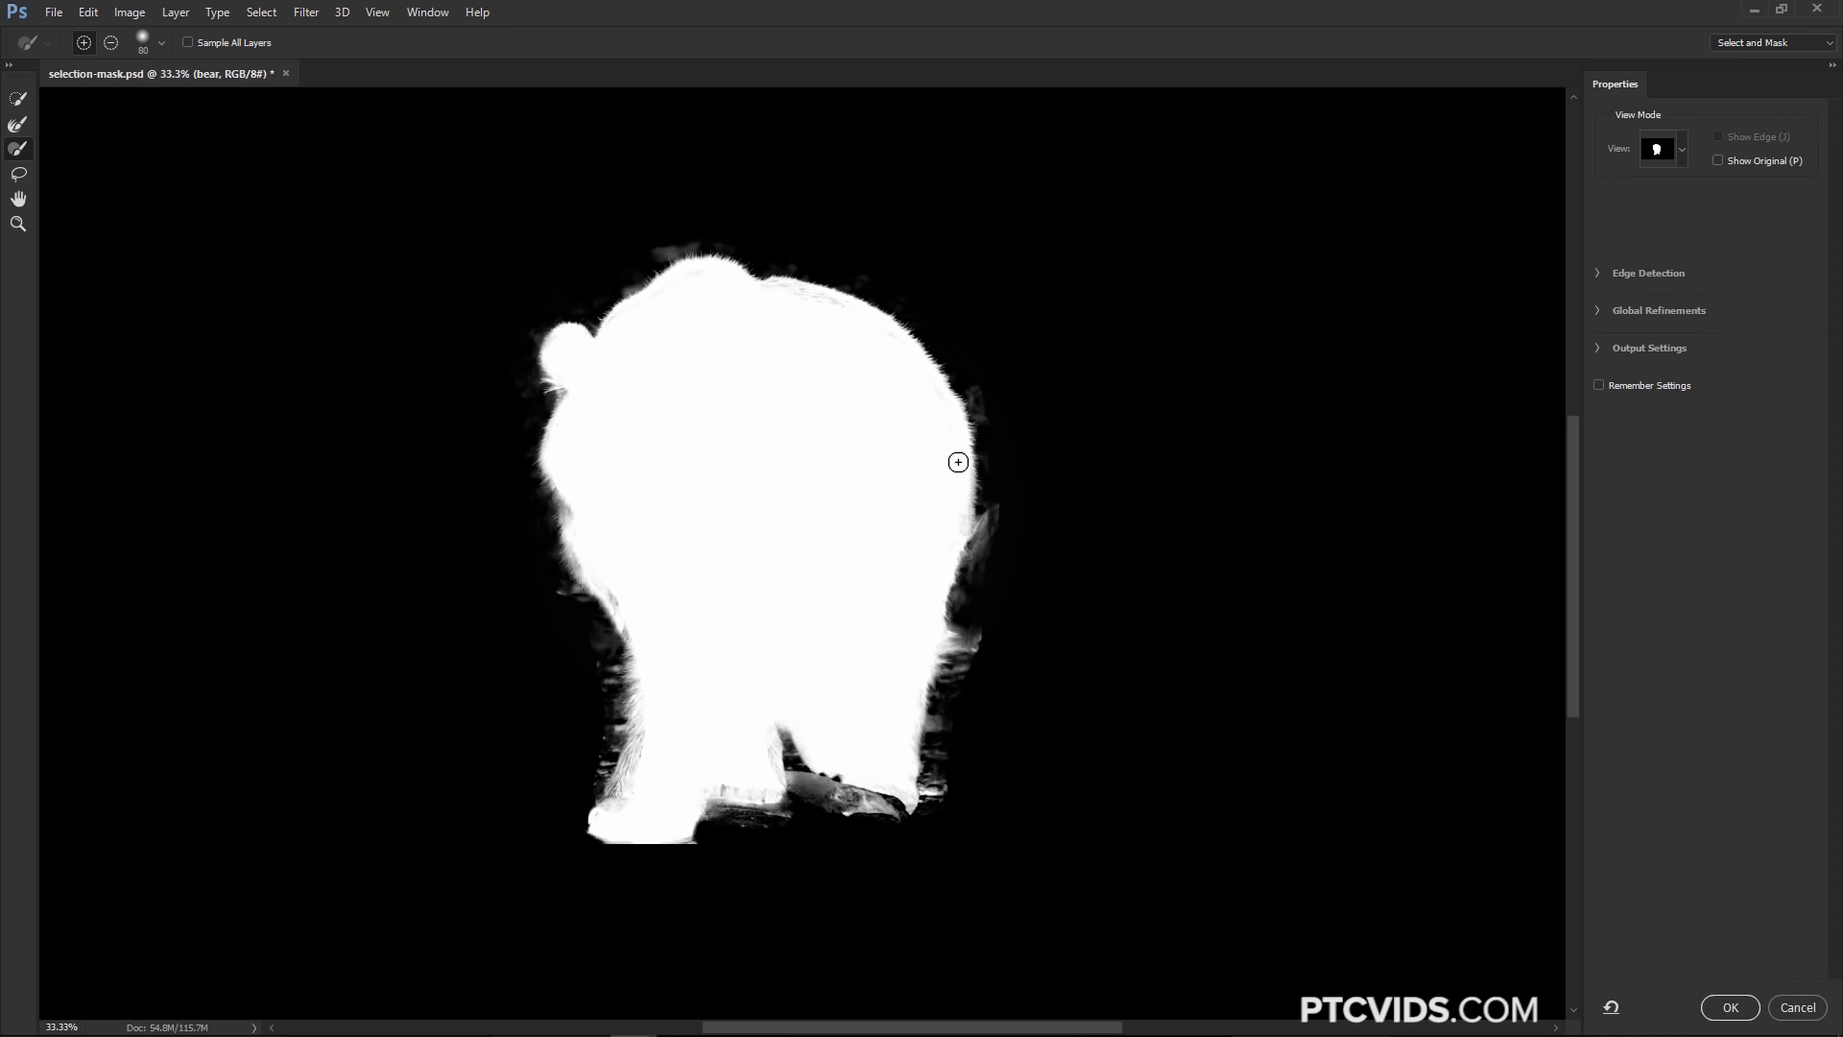
Paint the leg fur edges with the softer Refine Edge Brush and subtract stray edge areas along the body side and feet
drag(730, 786, 769, 700)
drag(643, 764, 632, 776)
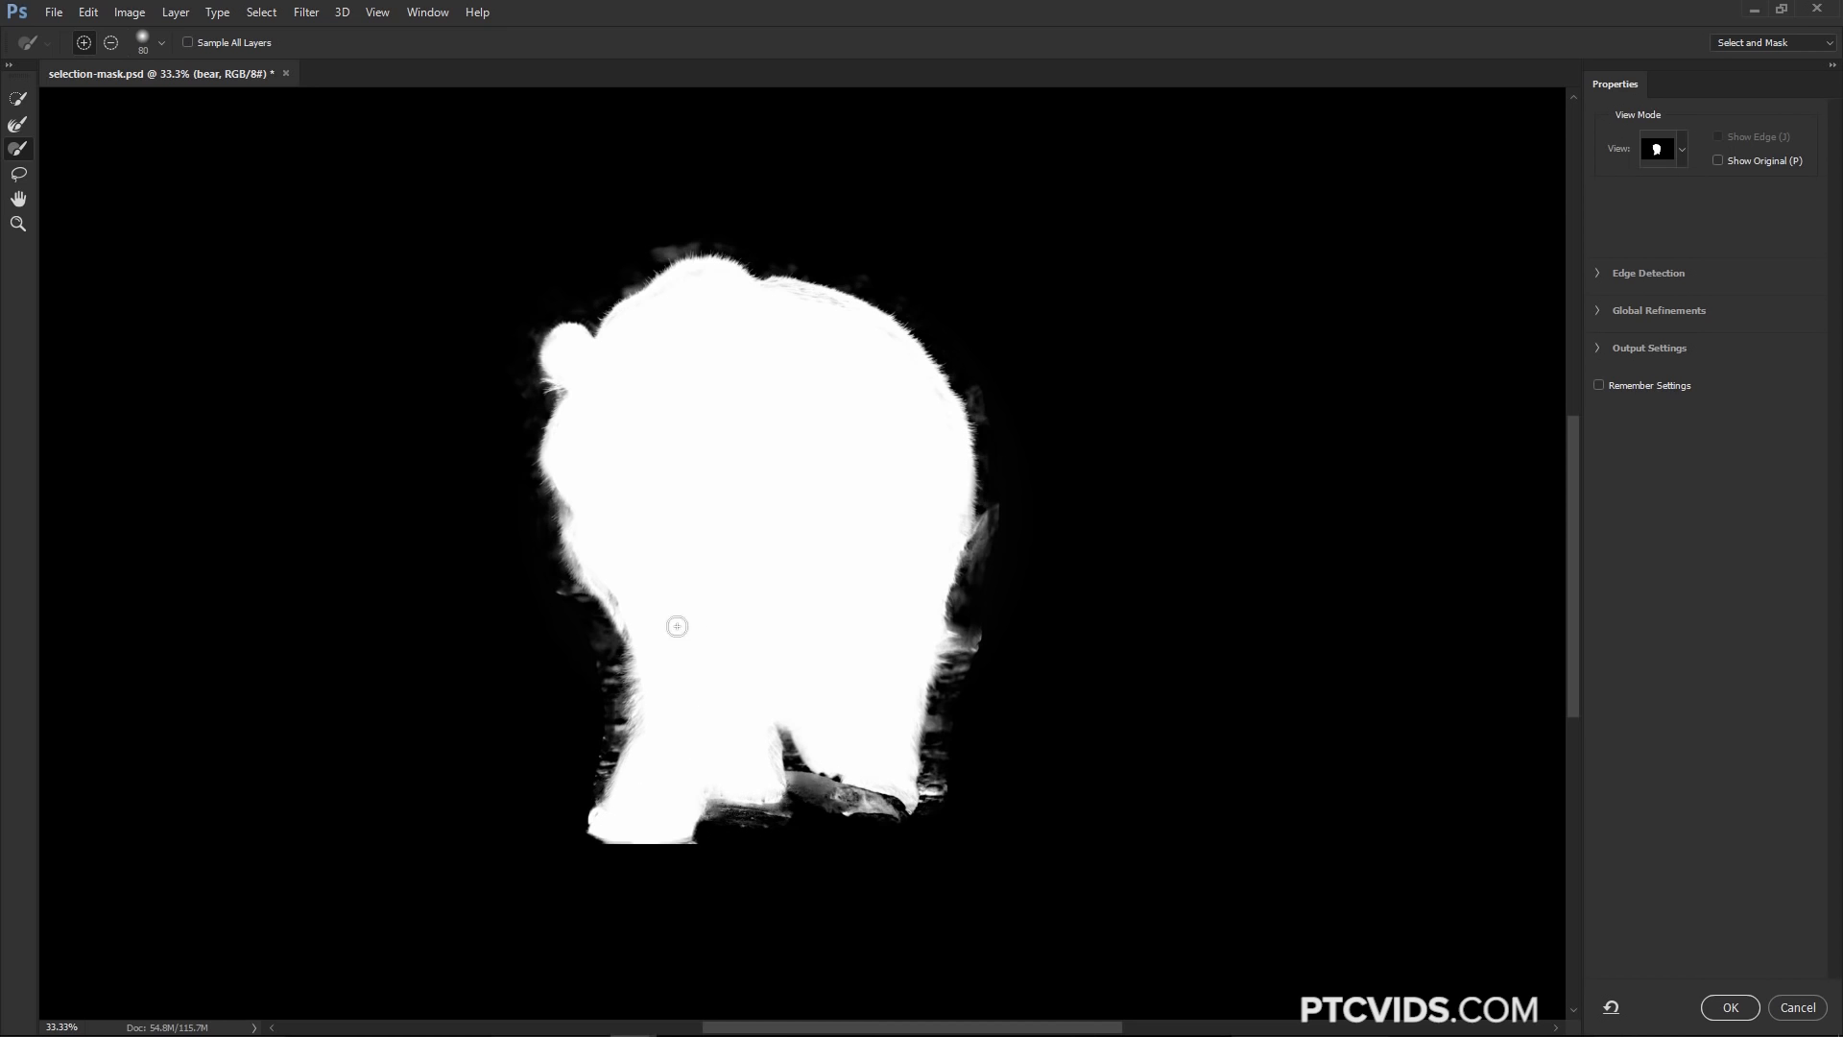
key(alt)
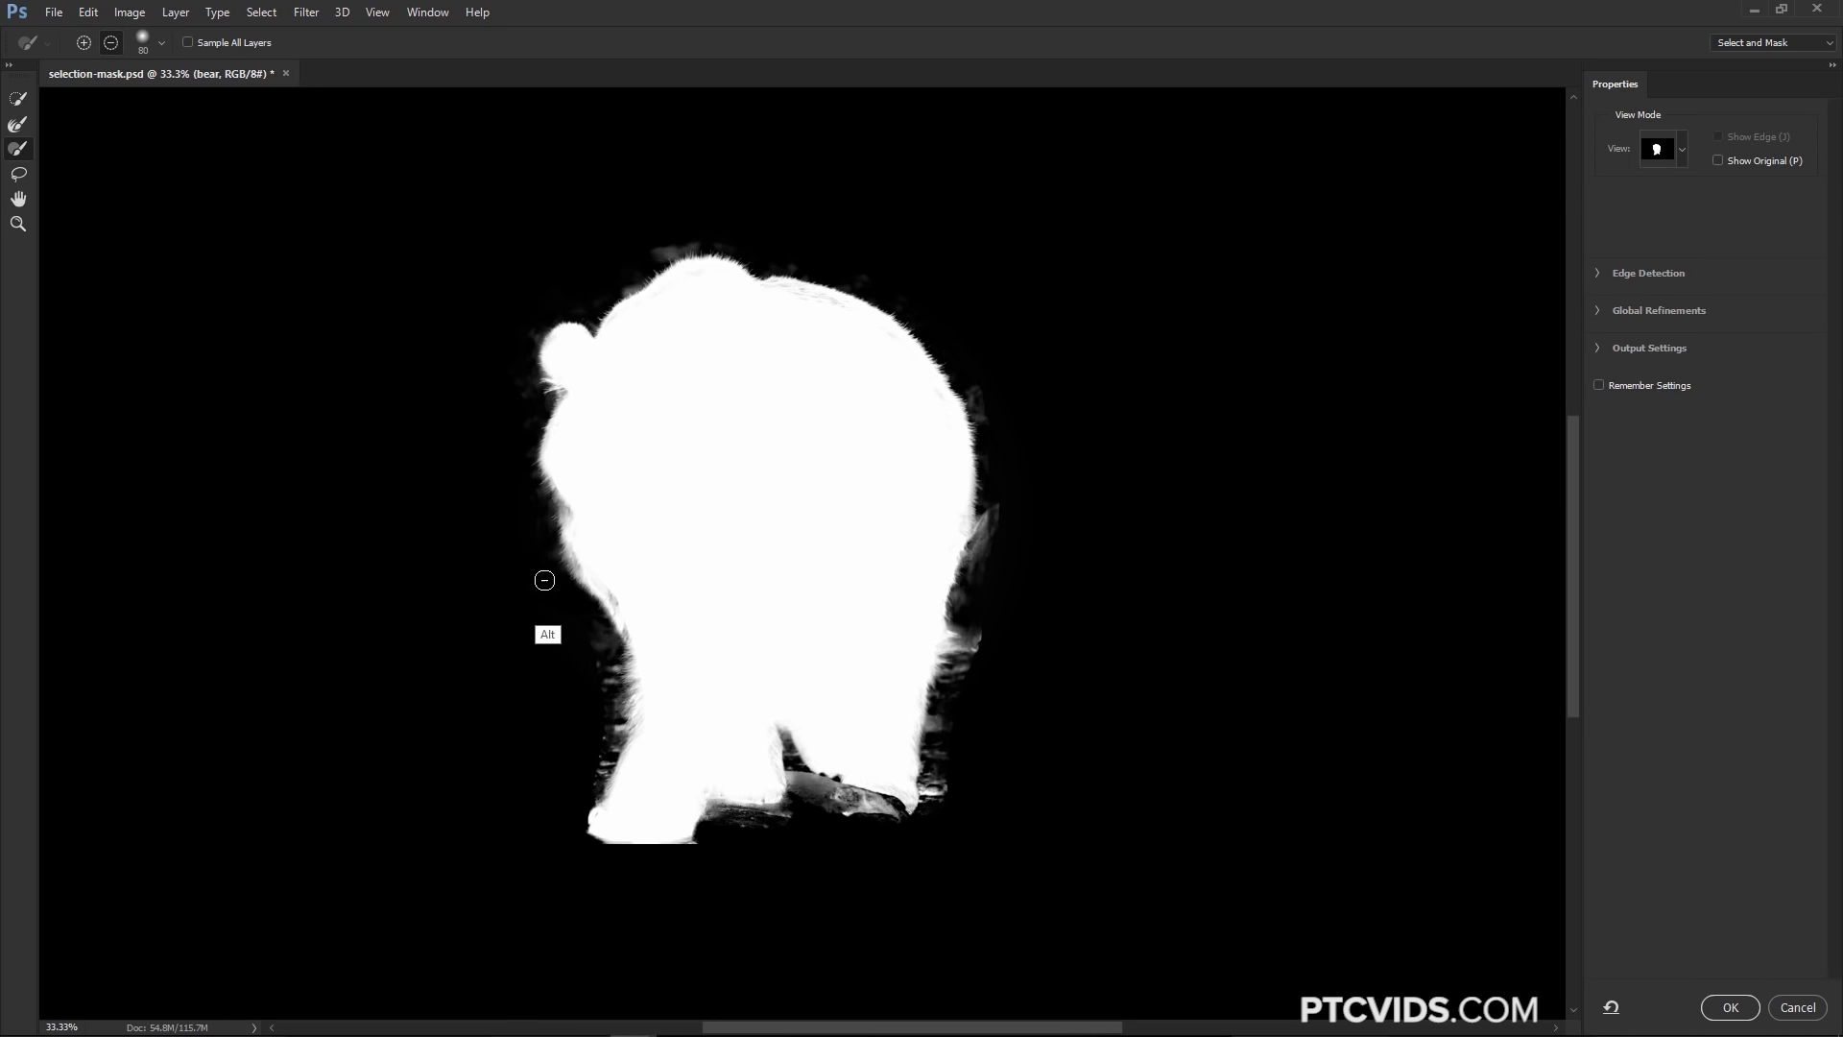
mouse_move(971, 507)
mouse_down()
mouse_move(984, 403)
mouse_move(979, 552)
mouse_up()
mouse_move(960, 717)
mouse_down()
mouse_move(936, 813)
mouse_move(941, 725)
mouse_up()
mouse_move(819, 814)
mouse_down()
mouse_move(848, 828)
mouse_move(795, 782)
mouse_move(878, 816)
mouse_move(816, 793)
mouse_move(794, 822)
mouse_move(719, 823)
mouse_move(819, 823)
mouse_move(787, 756)
mouse_up()
Zoom in to 100% on the hind paws and subtract the gap between them with a smaller Refine Edge Brush
key(z)
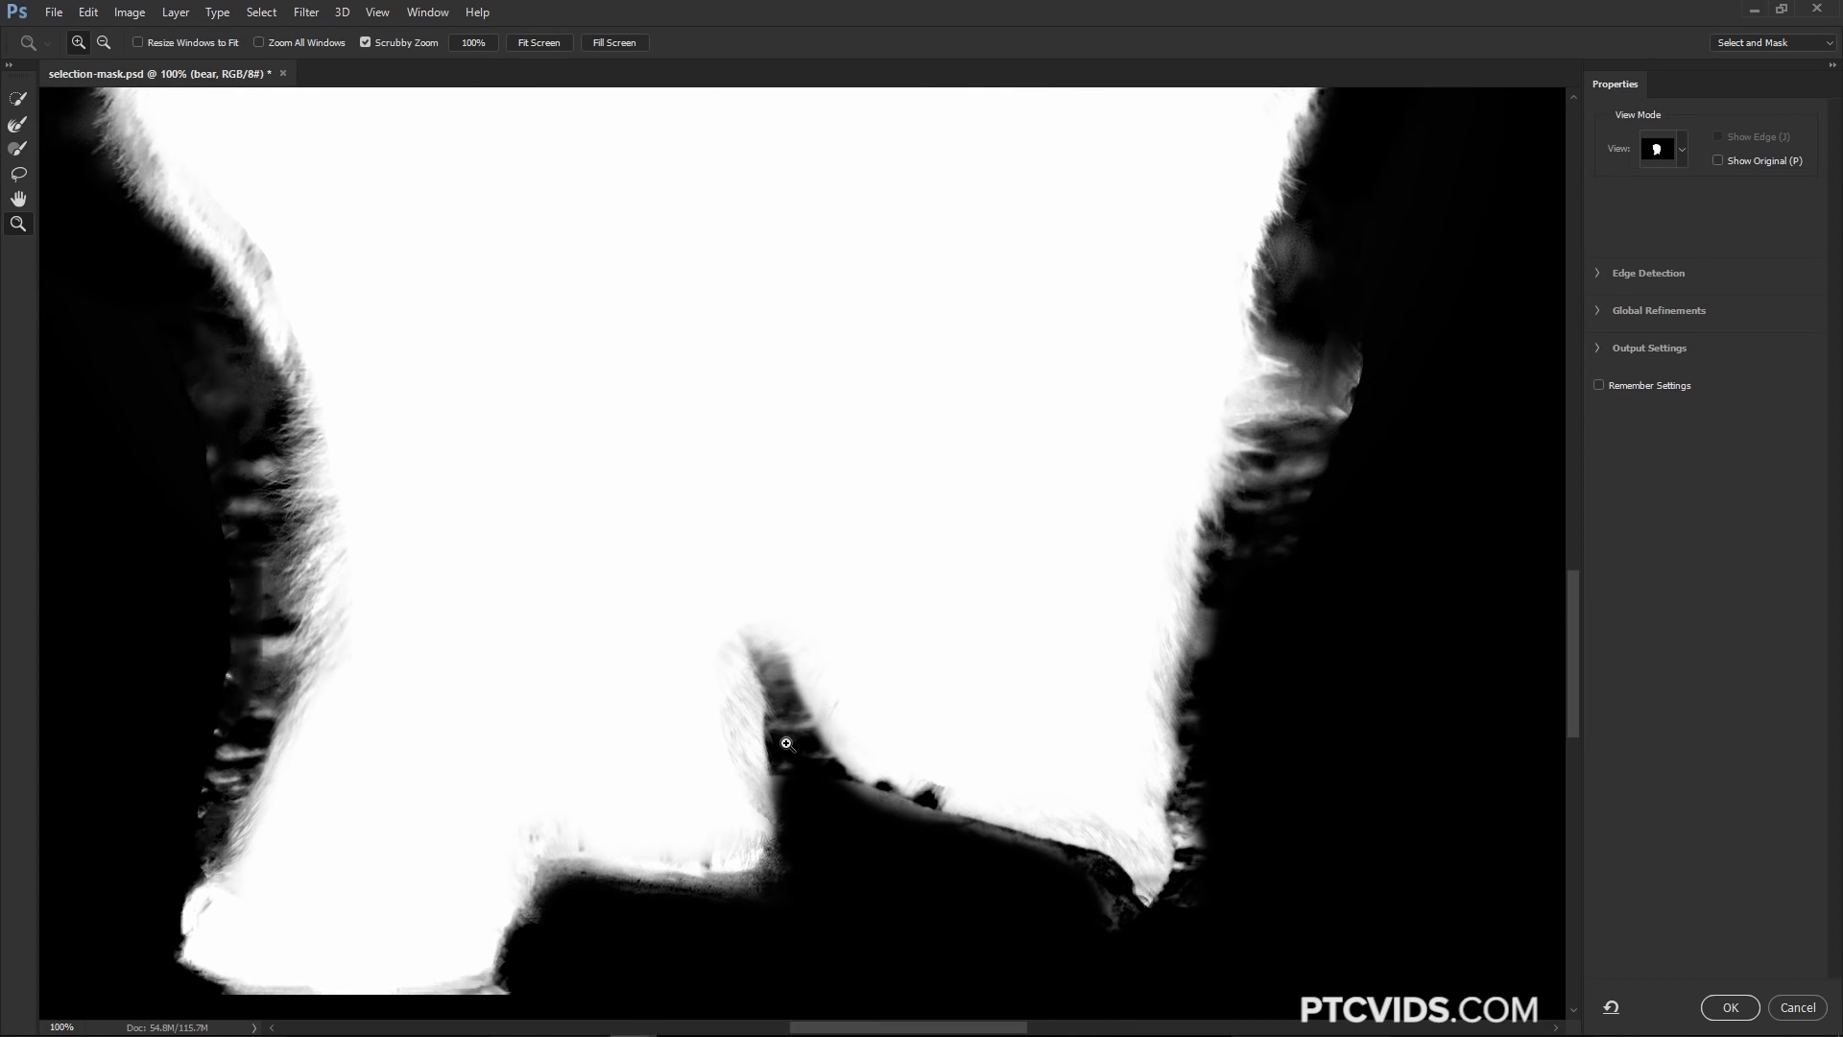
key(r)
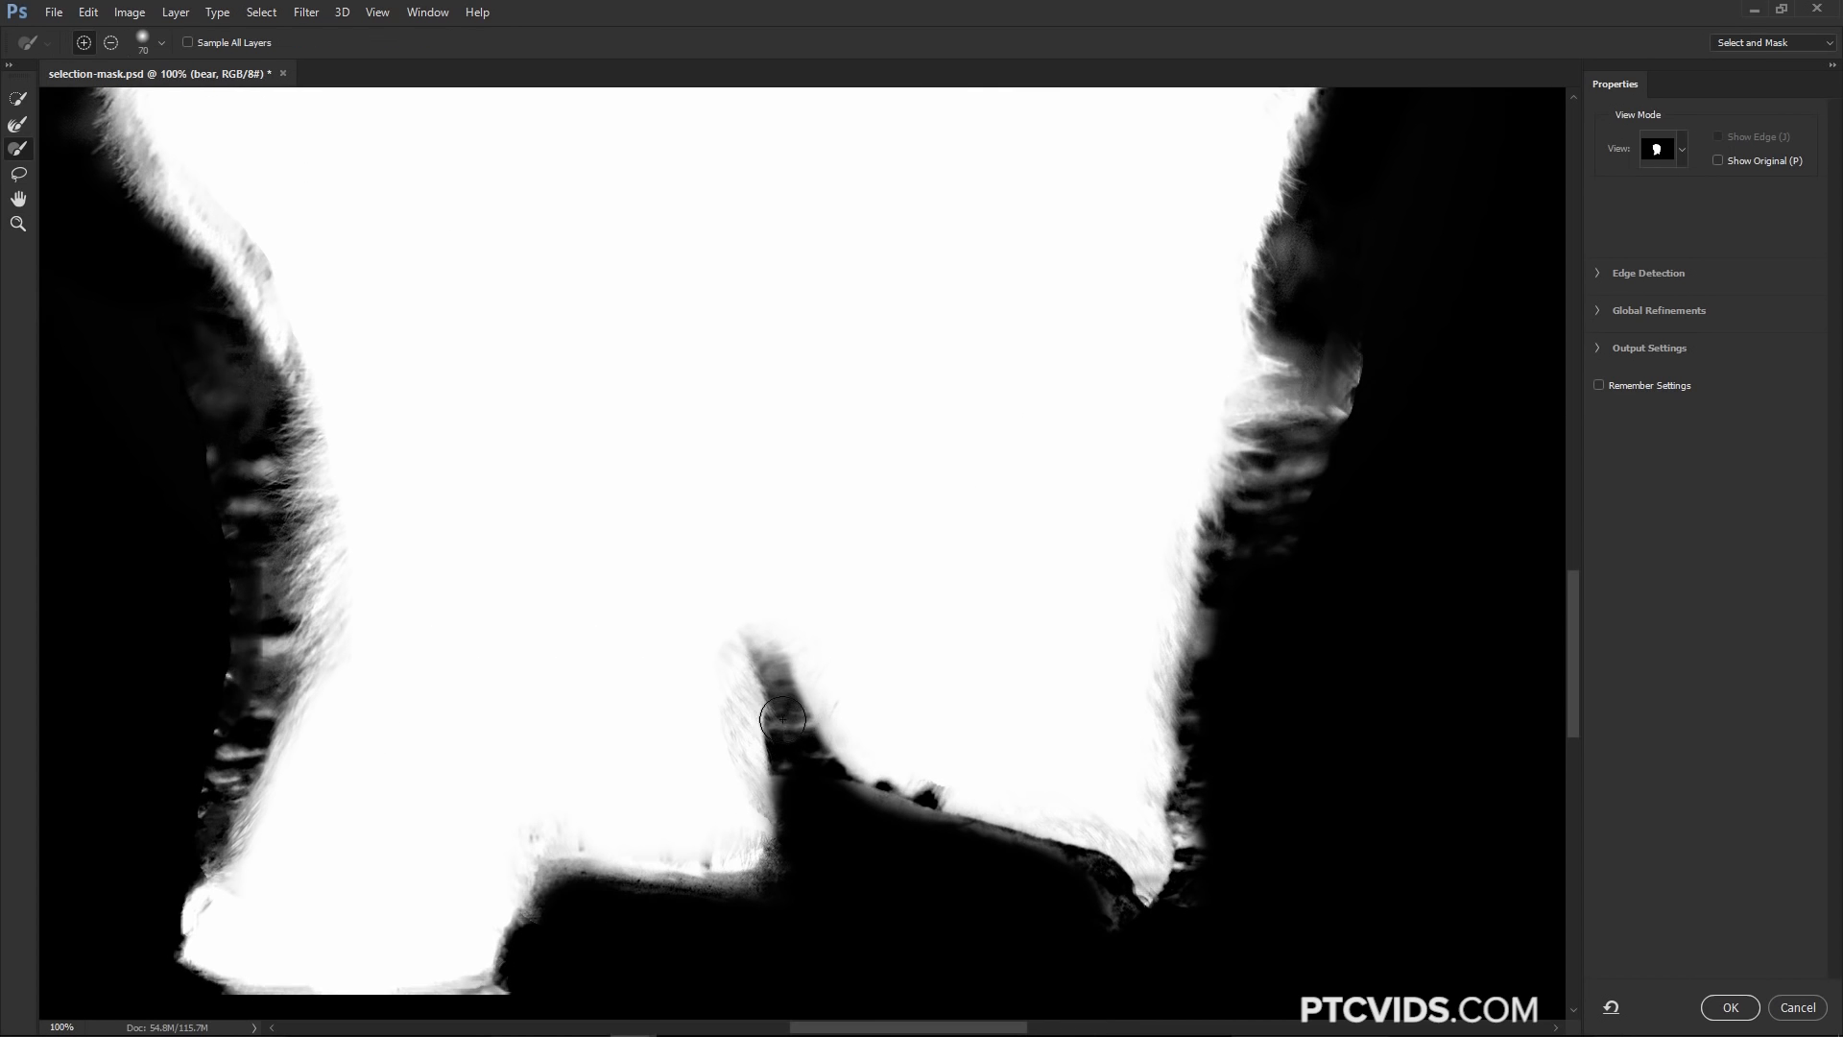
key(bracketleft)
key(bracketleft)
key(bracketleft)
mouse_move(787, 721)
mouse_down()
mouse_move(771, 700)
mouse_move(800, 782)
mouse_move(788, 803)
mouse_move(826, 780)
mouse_up()
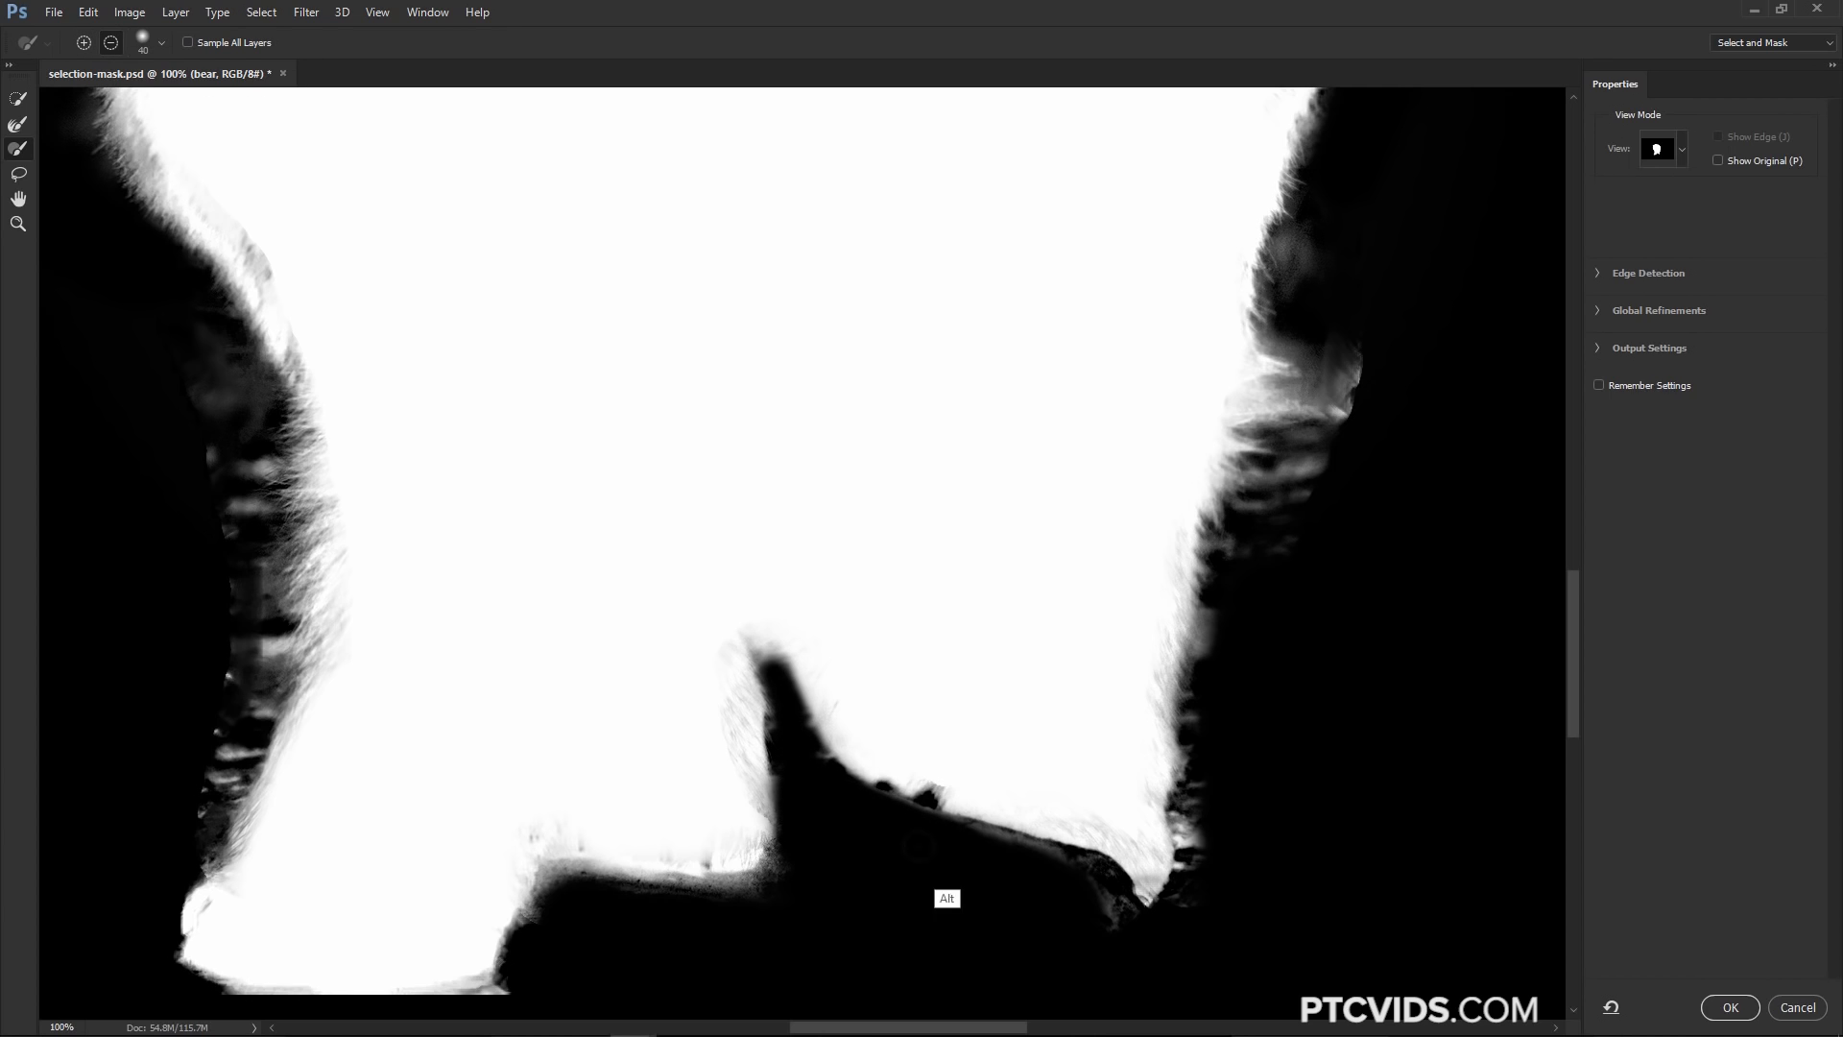
Refine the fur edge along the left leg with a larger Refine Edge Brush
key(bracketright)
key(bracketright)
key(bracketright)
key(bracketright)
key(bracketright)
mouse_move(166, 761)
mouse_down()
mouse_move(218, 583)
mouse_move(181, 423)
mouse_move(252, 531)
mouse_move(250, 698)
mouse_move(209, 738)
mouse_up()
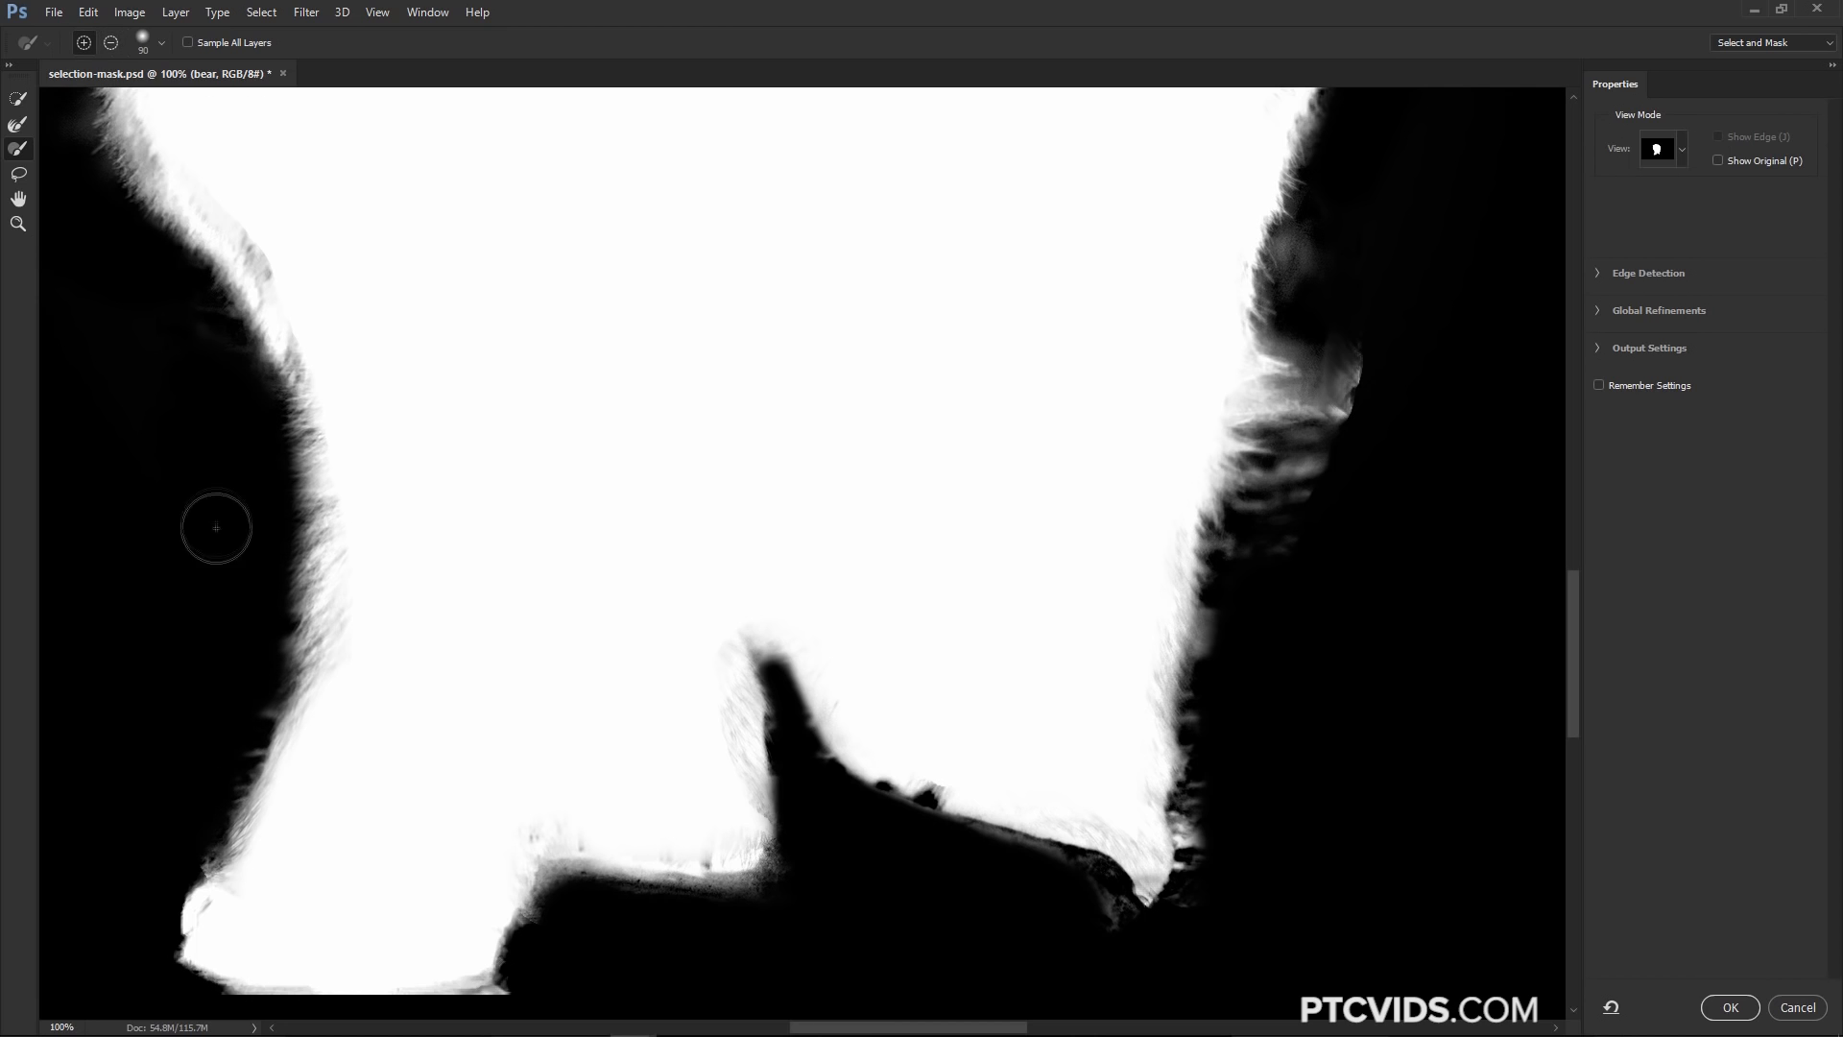
key(z)
right_click(361, 534)
click(365, 549)
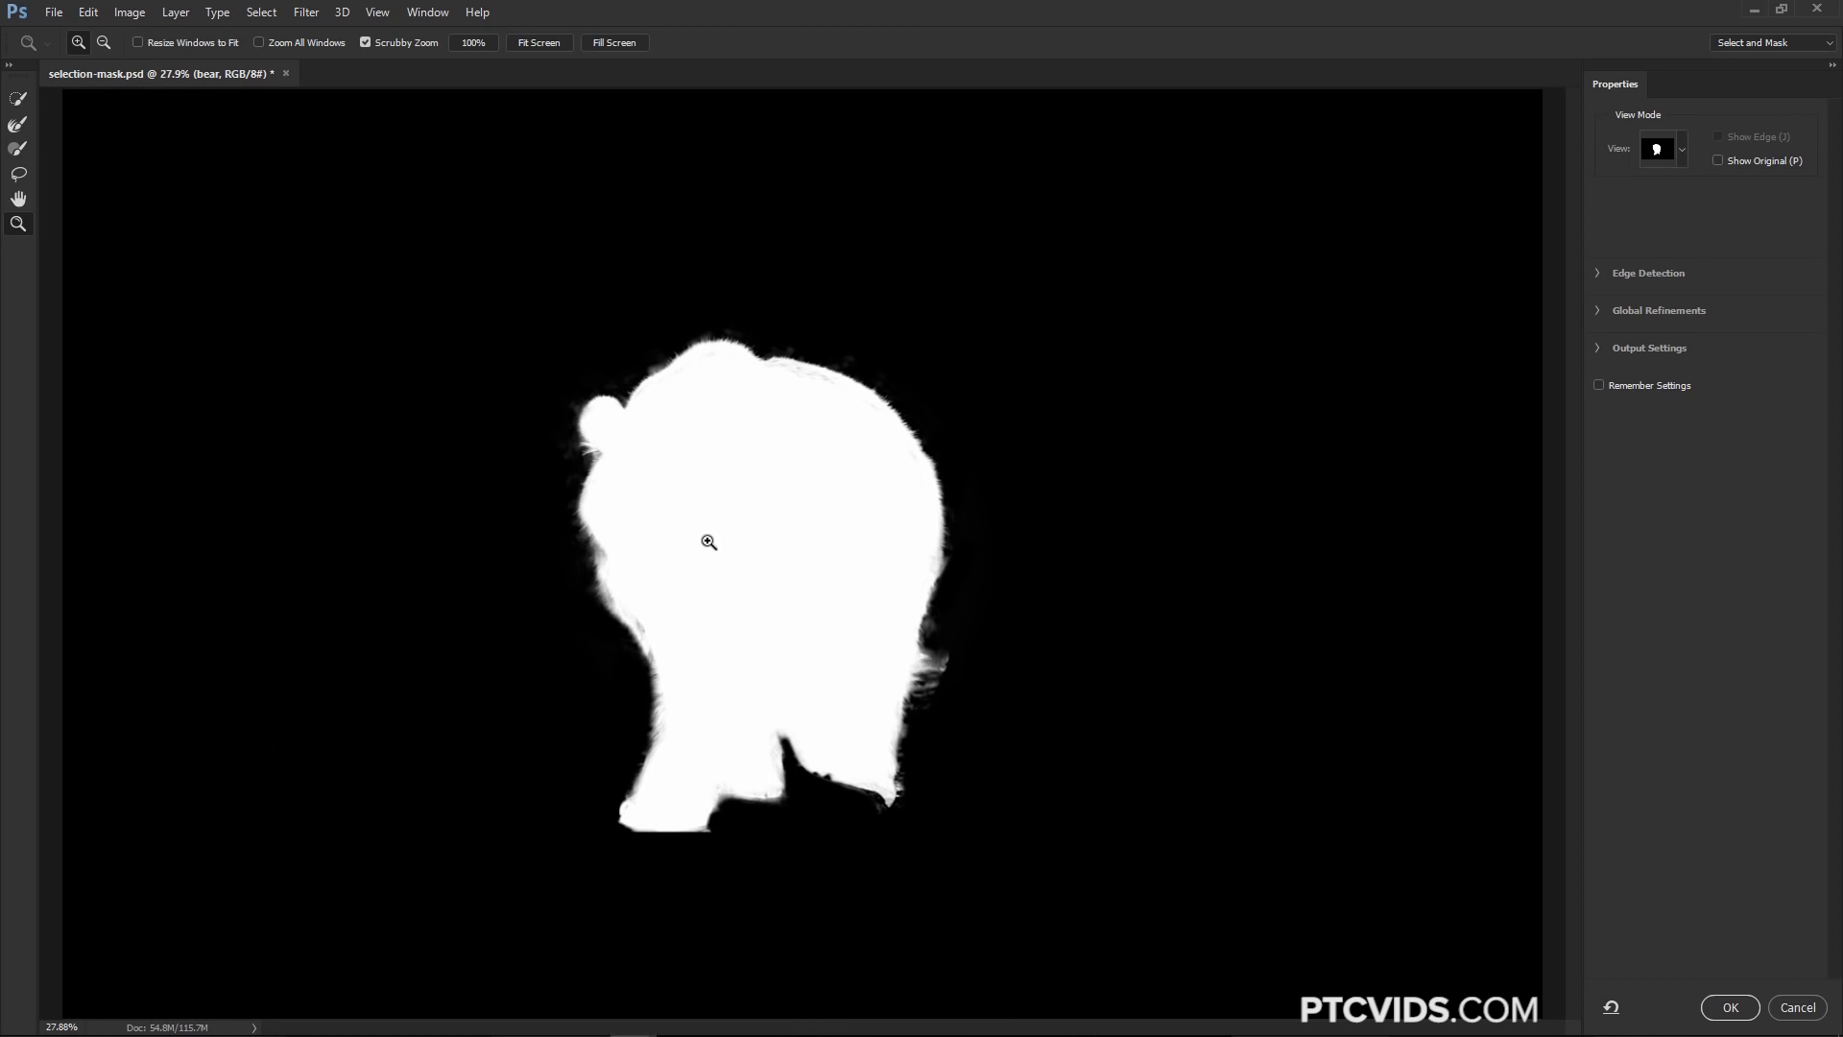
click(17, 150)
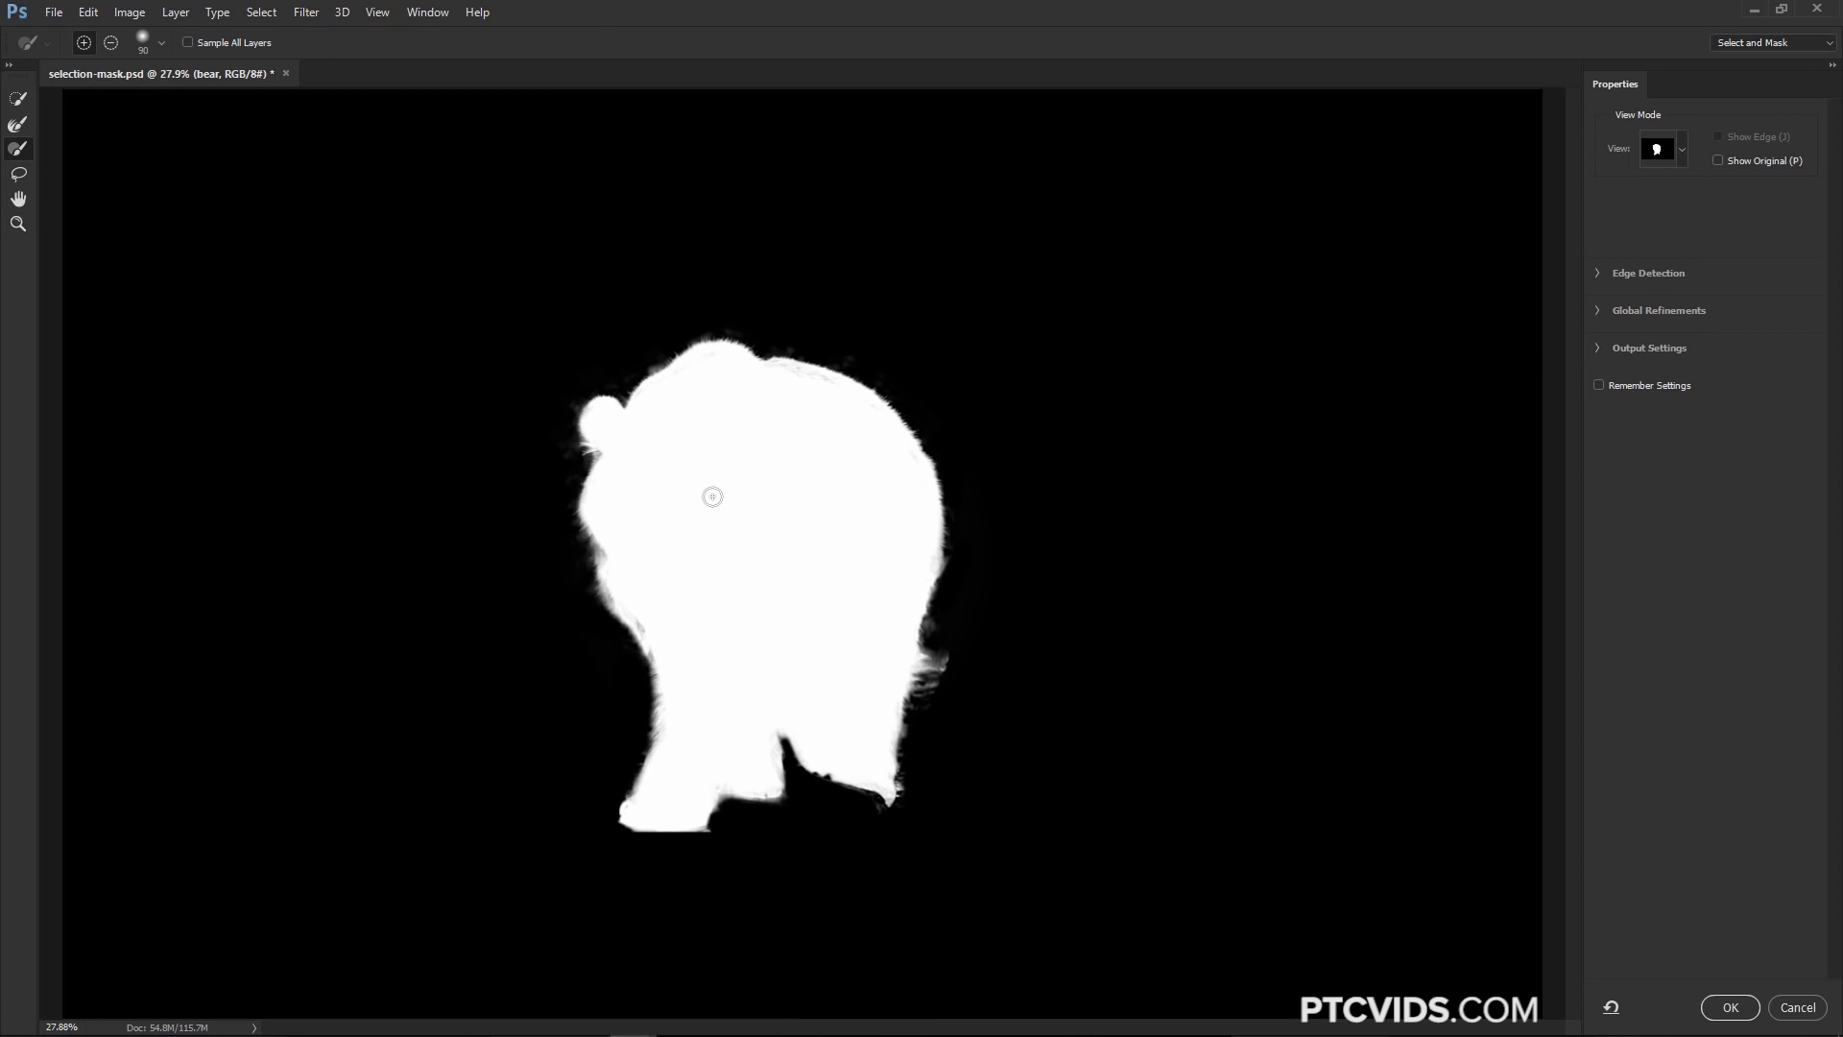
click(111, 42)
key(shift)
key(alt)
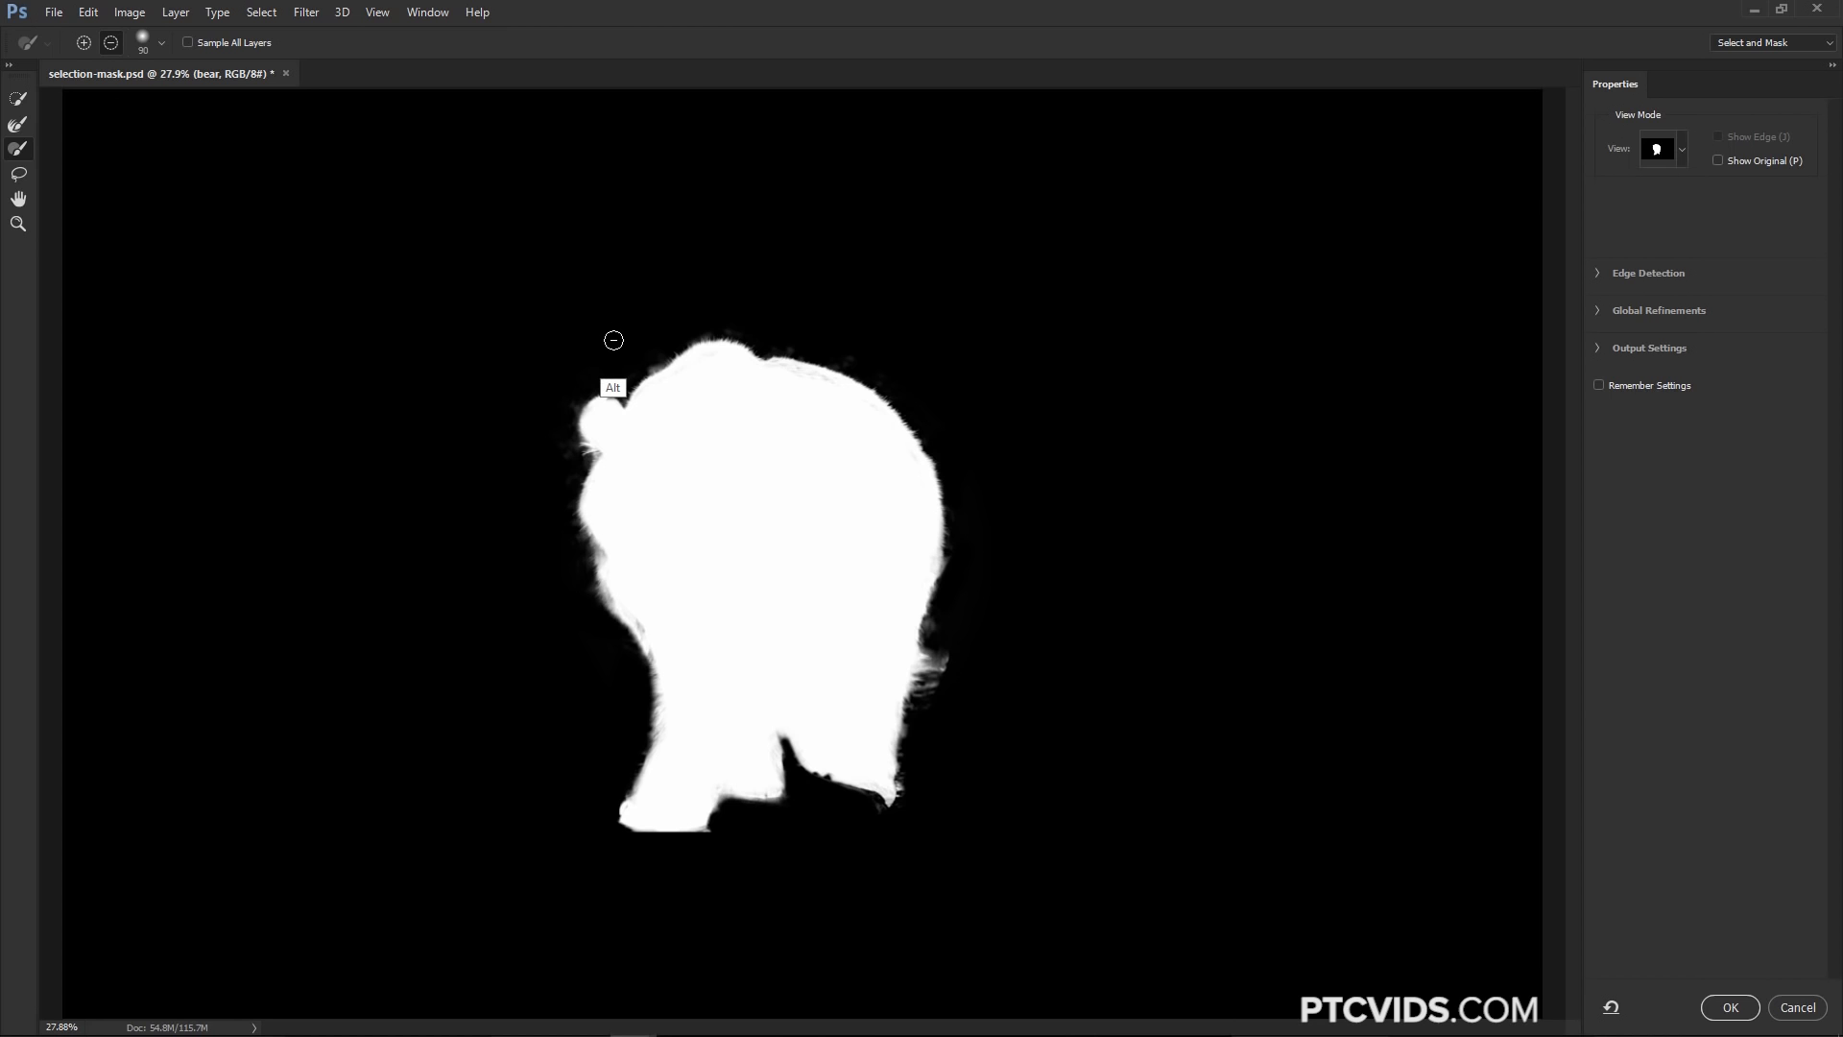
key(shift)
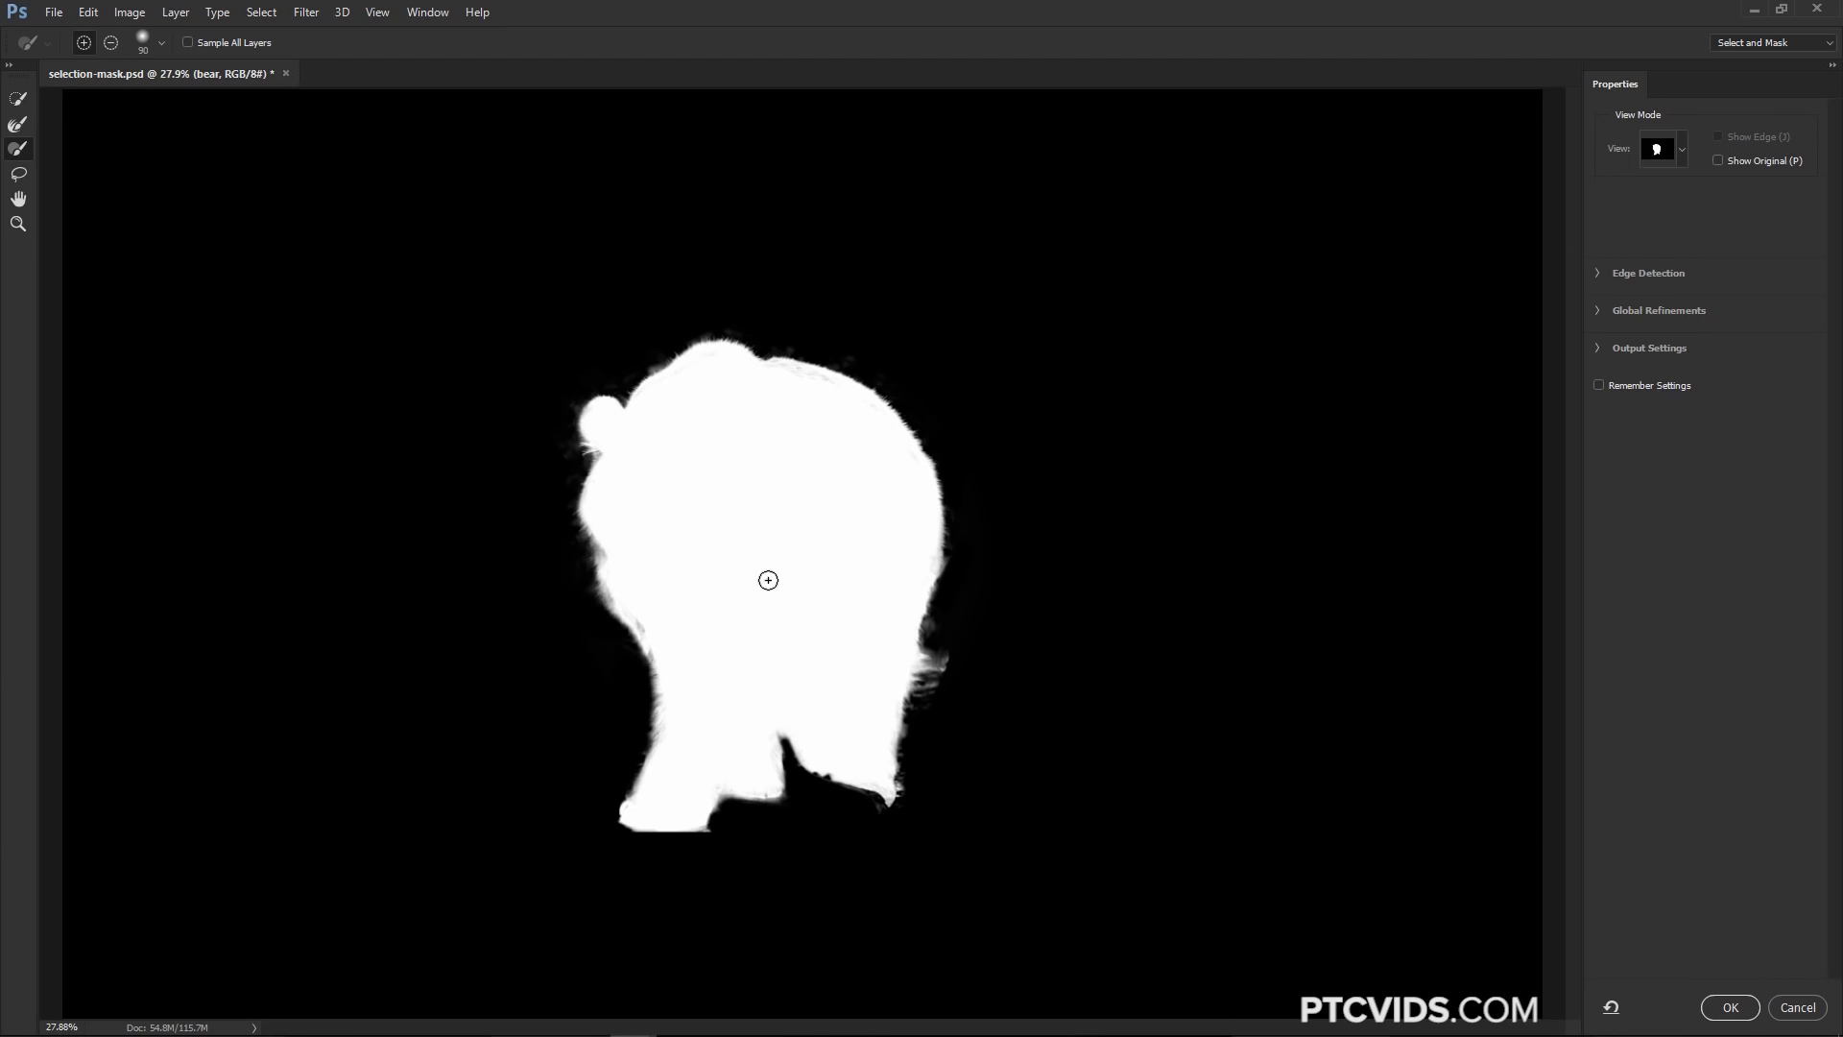
Switch to On White view and set Shift Edge to -32% under Global Refinements
click(1671, 158)
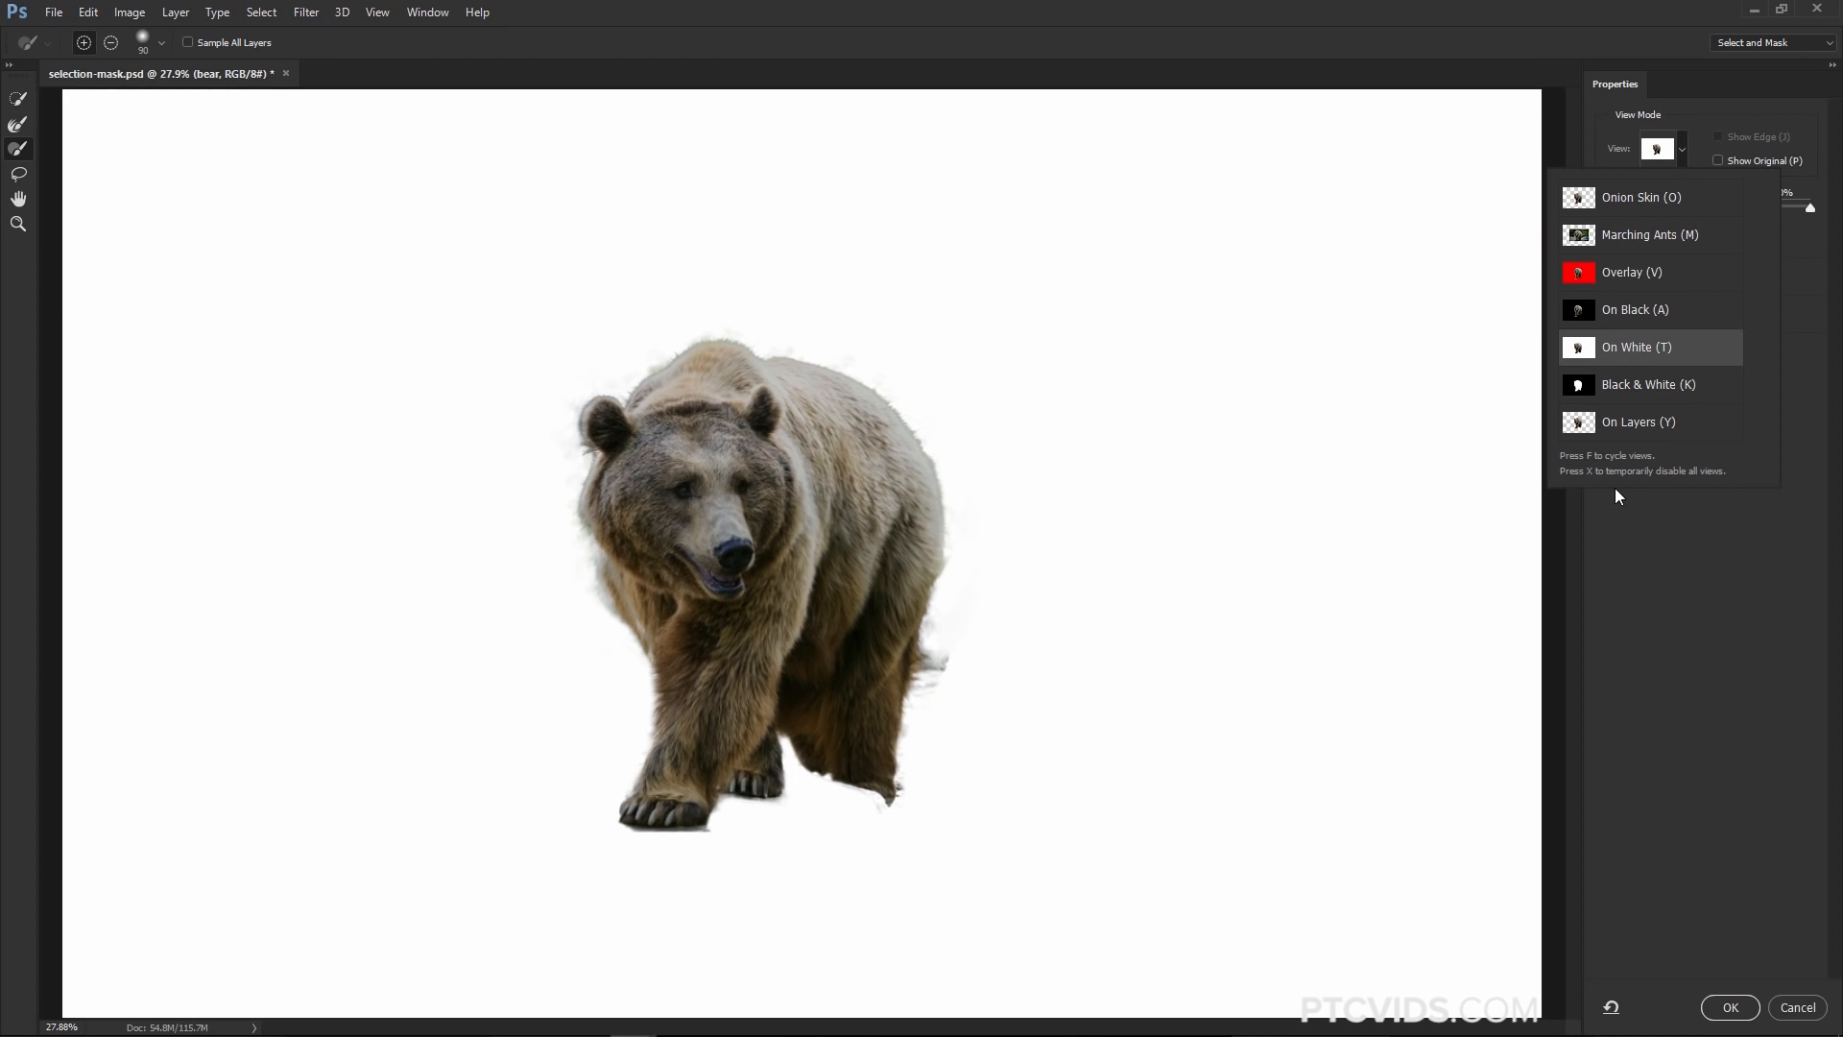
click(1616, 490)
click(1599, 311)
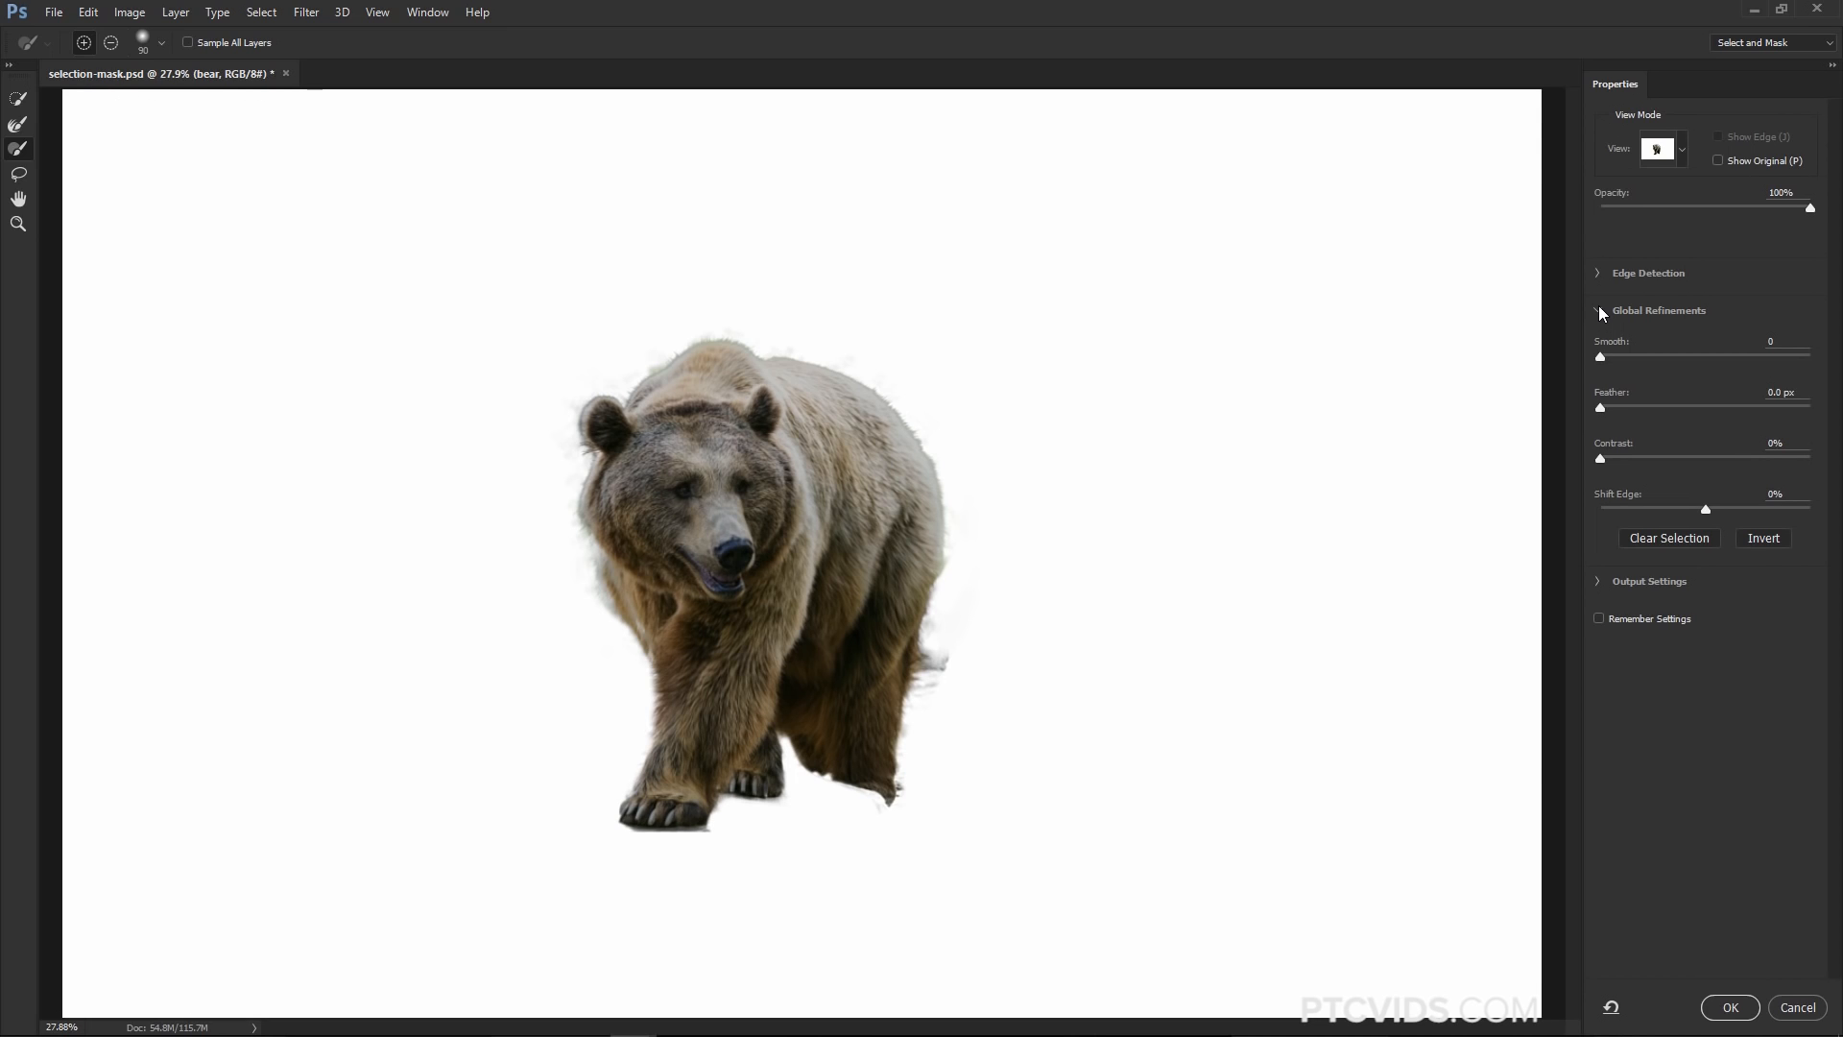
click(1602, 357)
drag(1706, 509, 1672, 510)
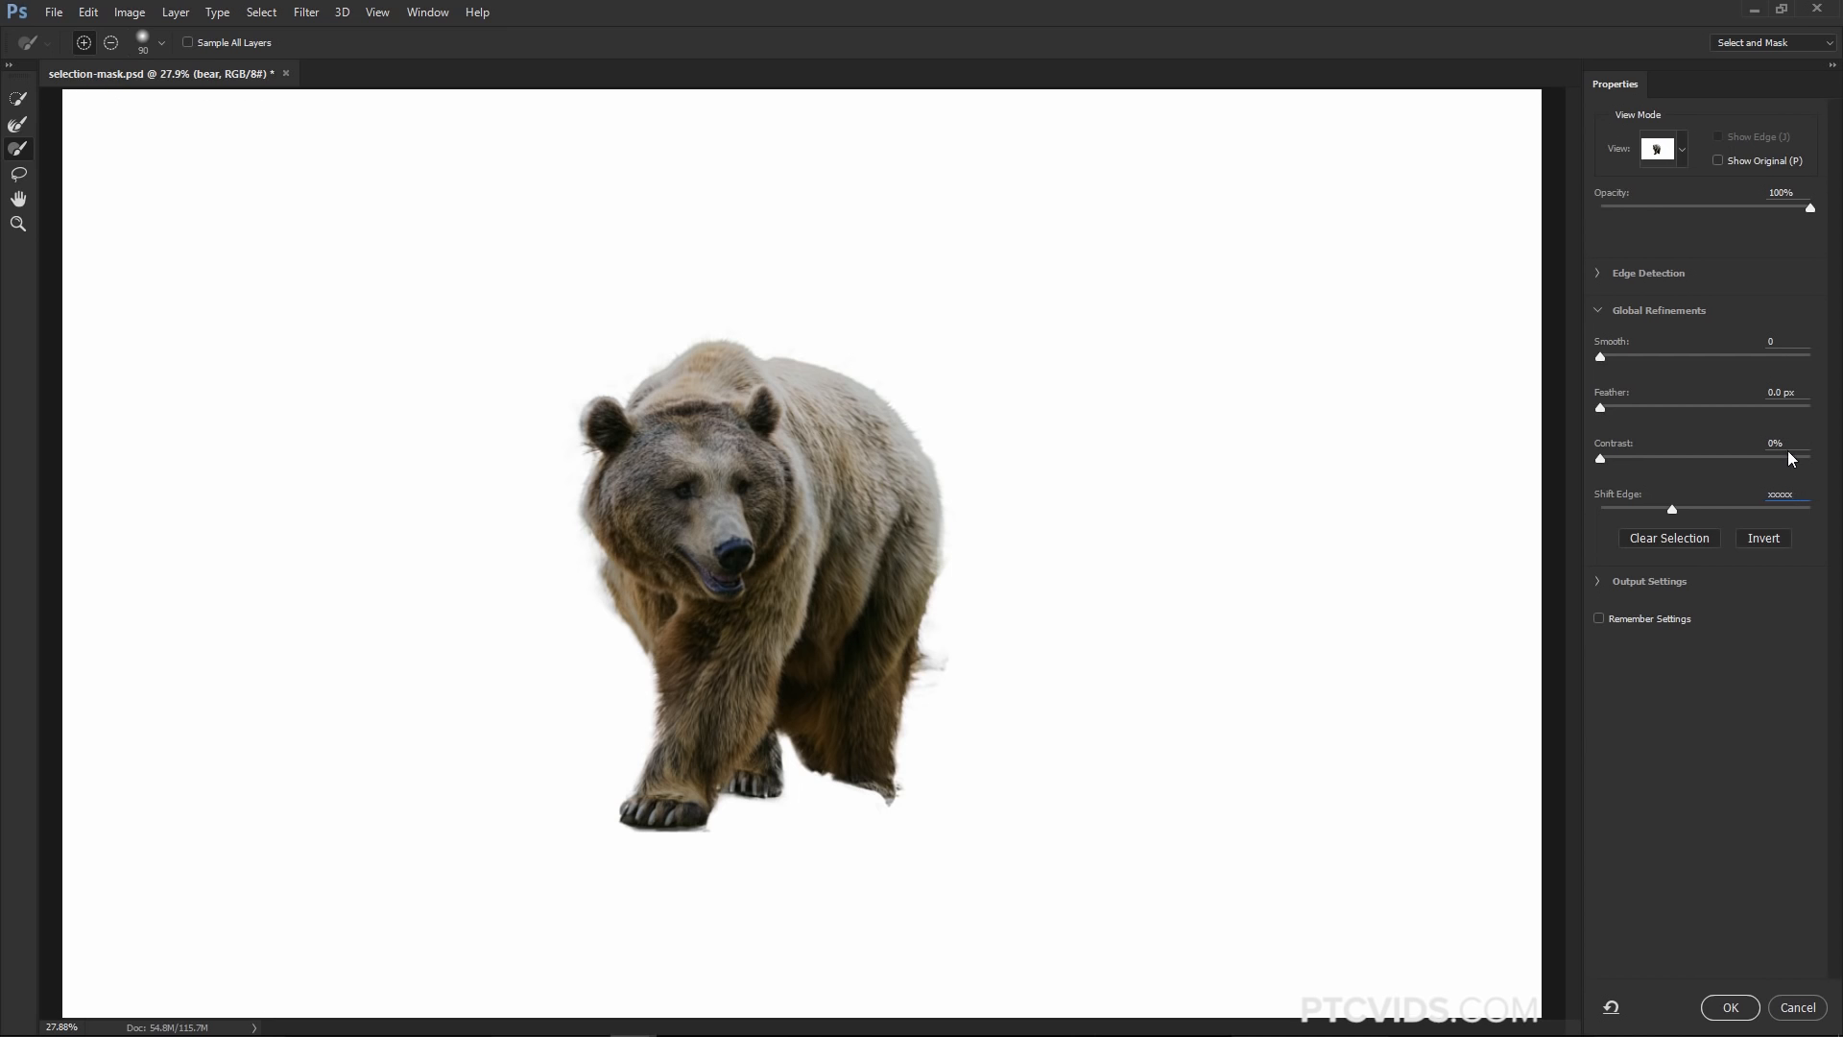
key(Return)
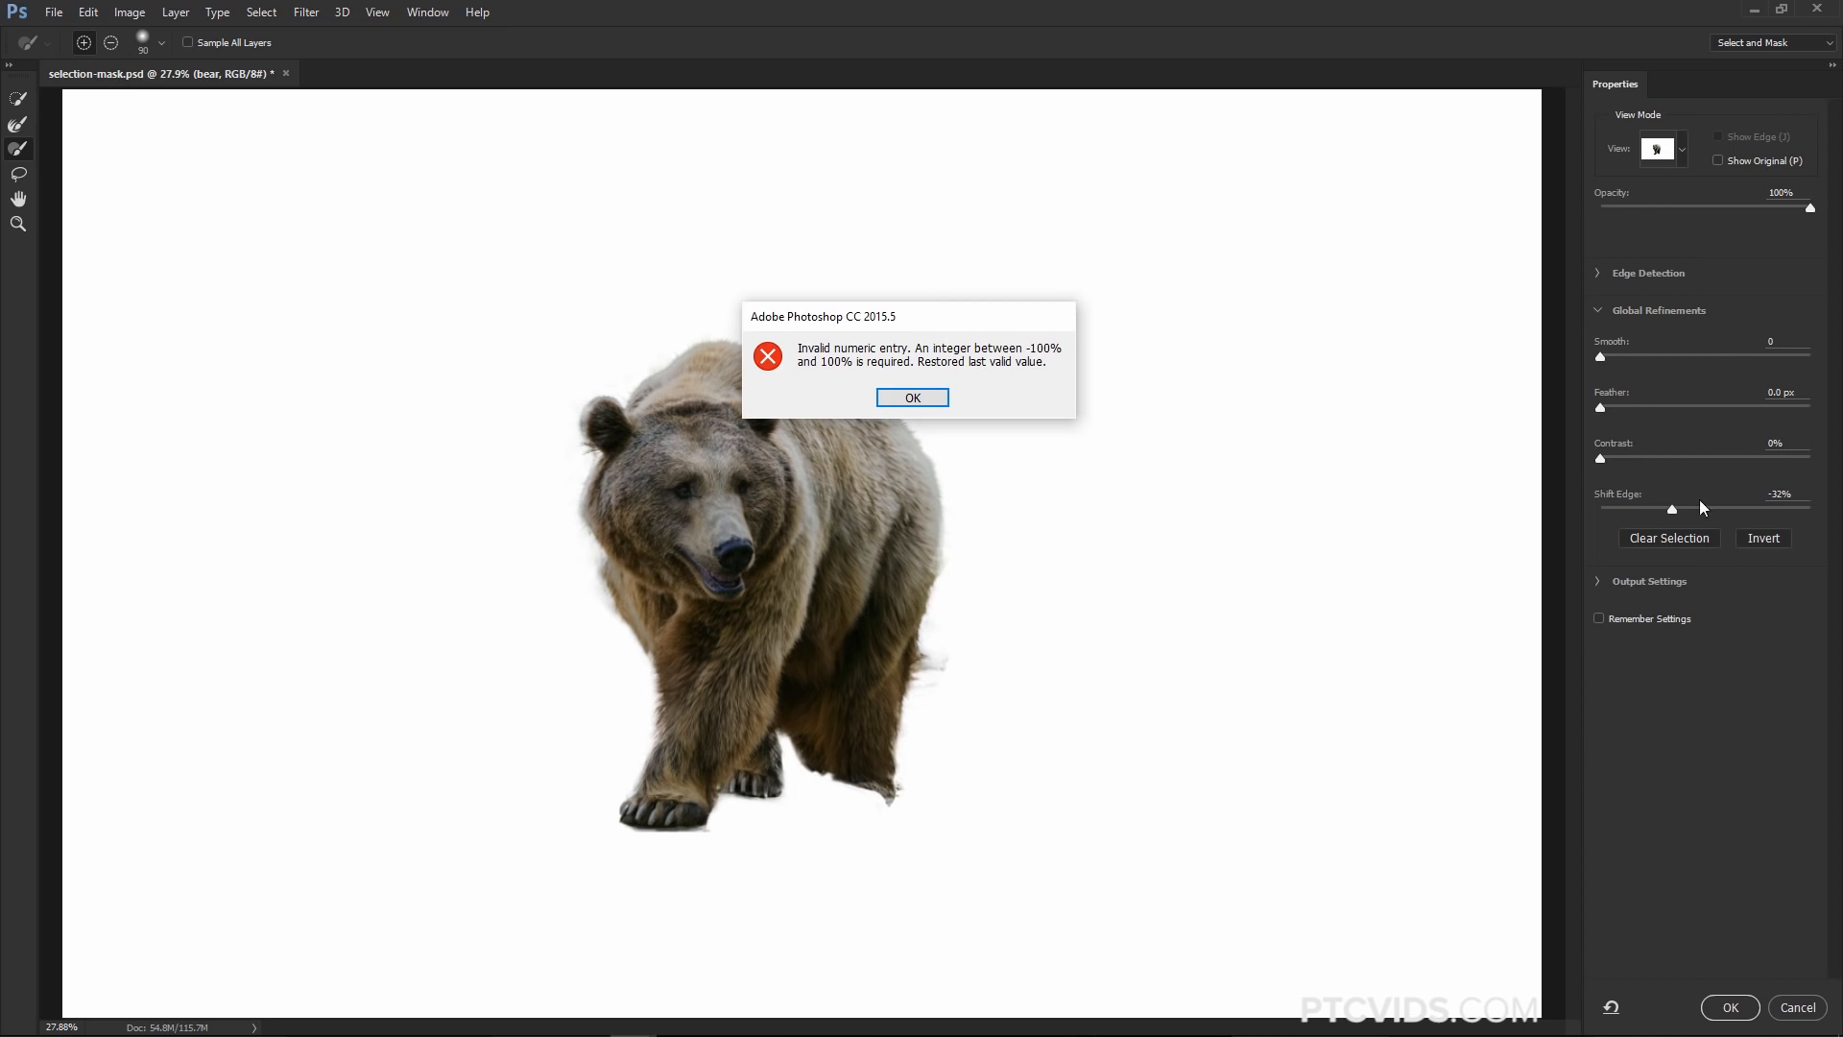
click(928, 397)
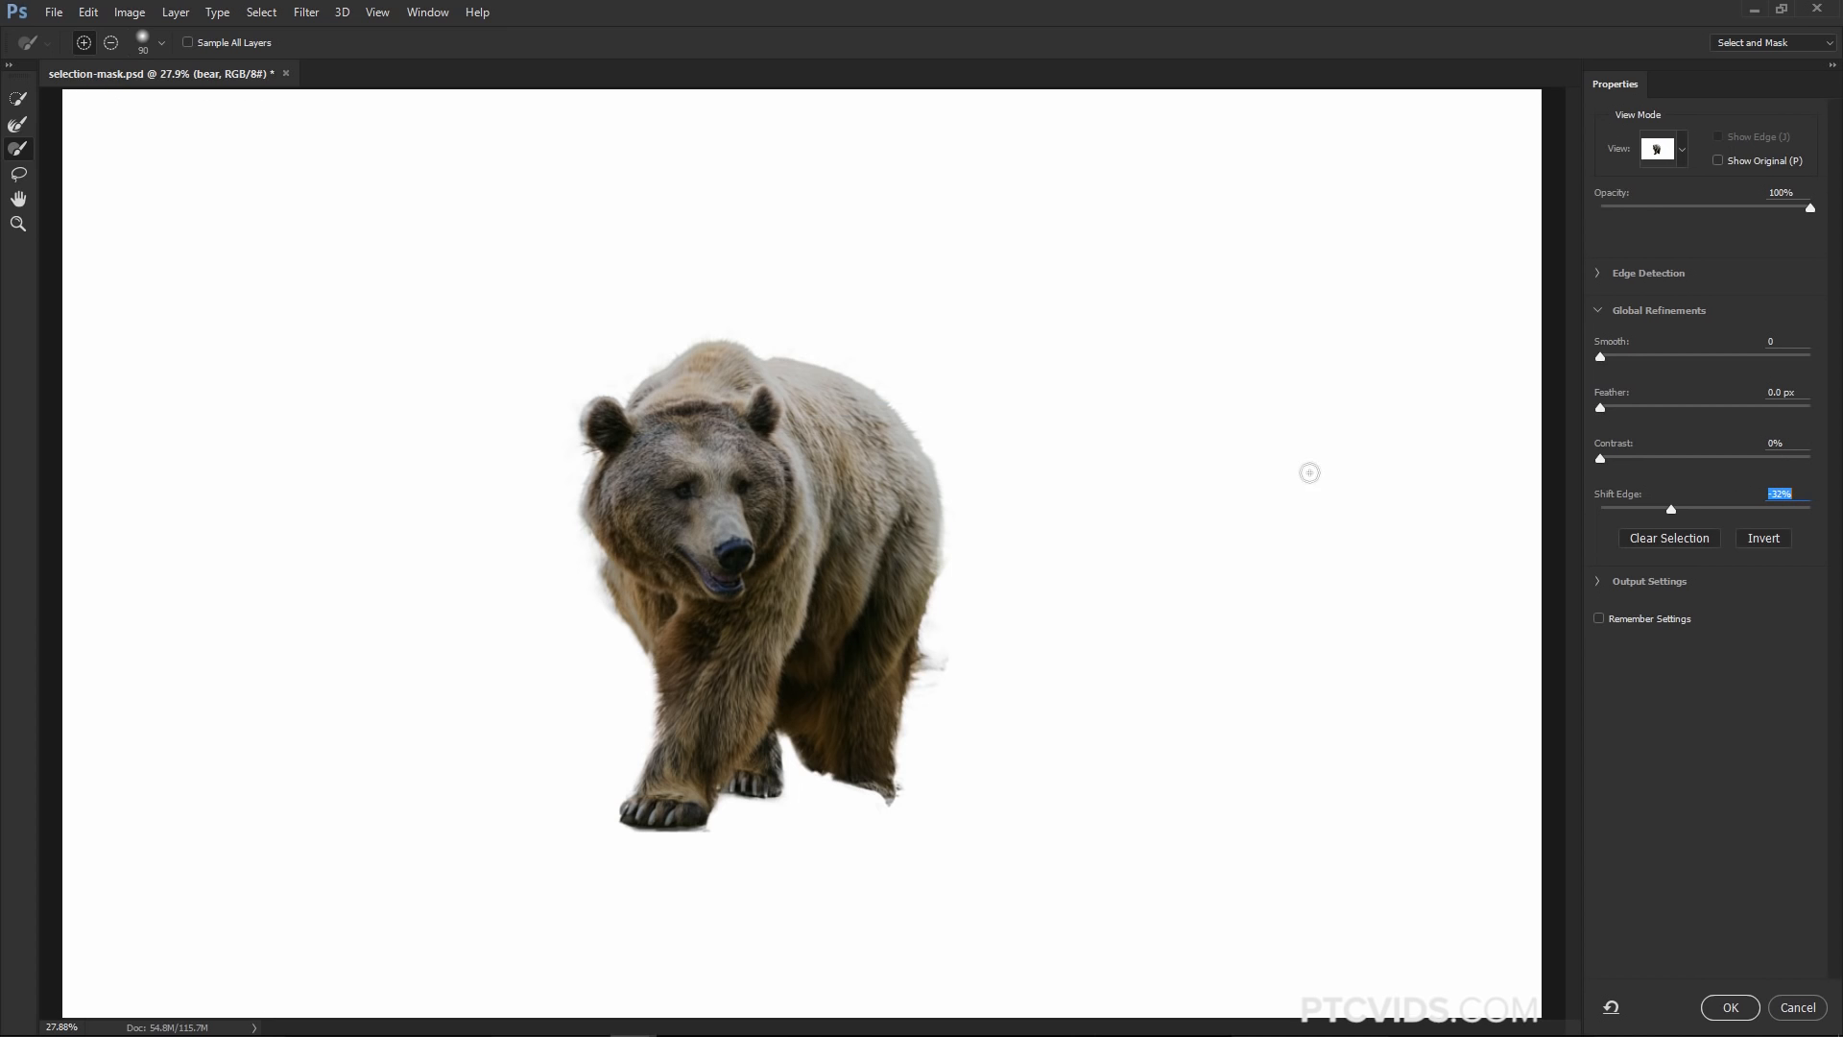
key(Return)
Toggle Show Original repeatedly to compare the refined cutout with the original photo
key(p)
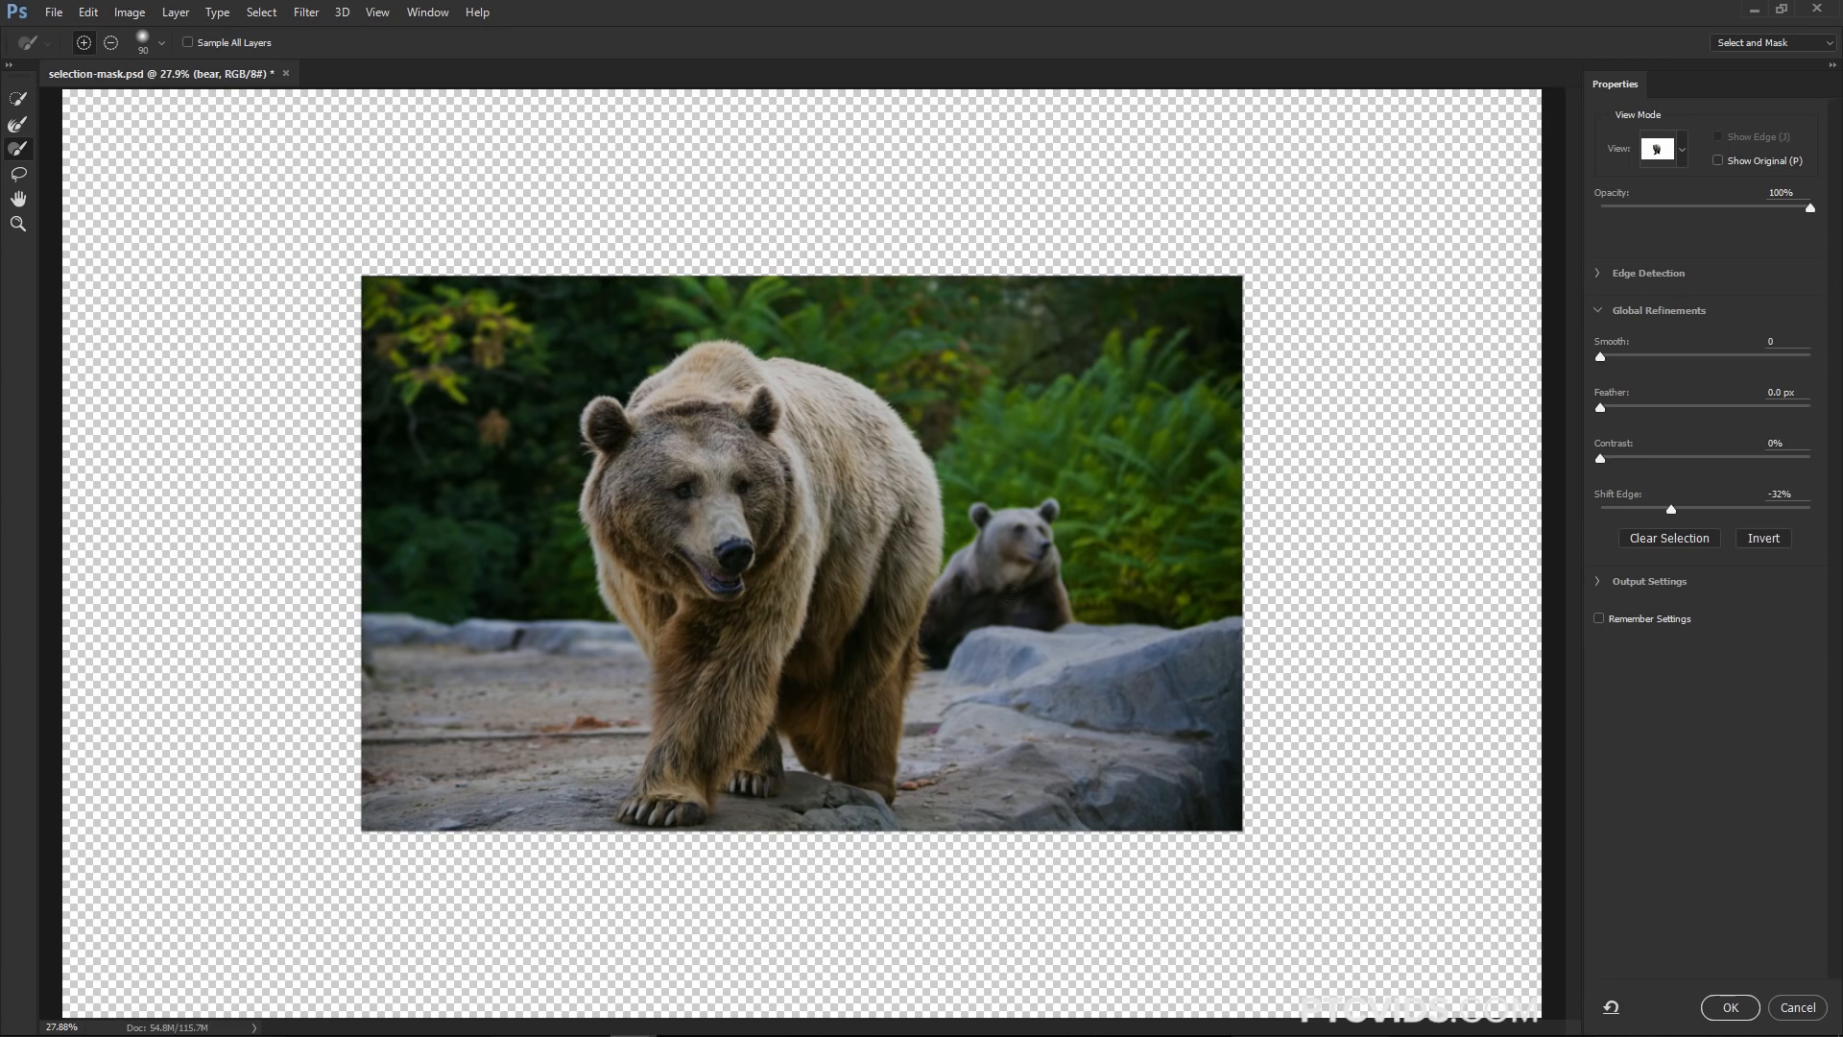
key(p)
key(p)
key(p)
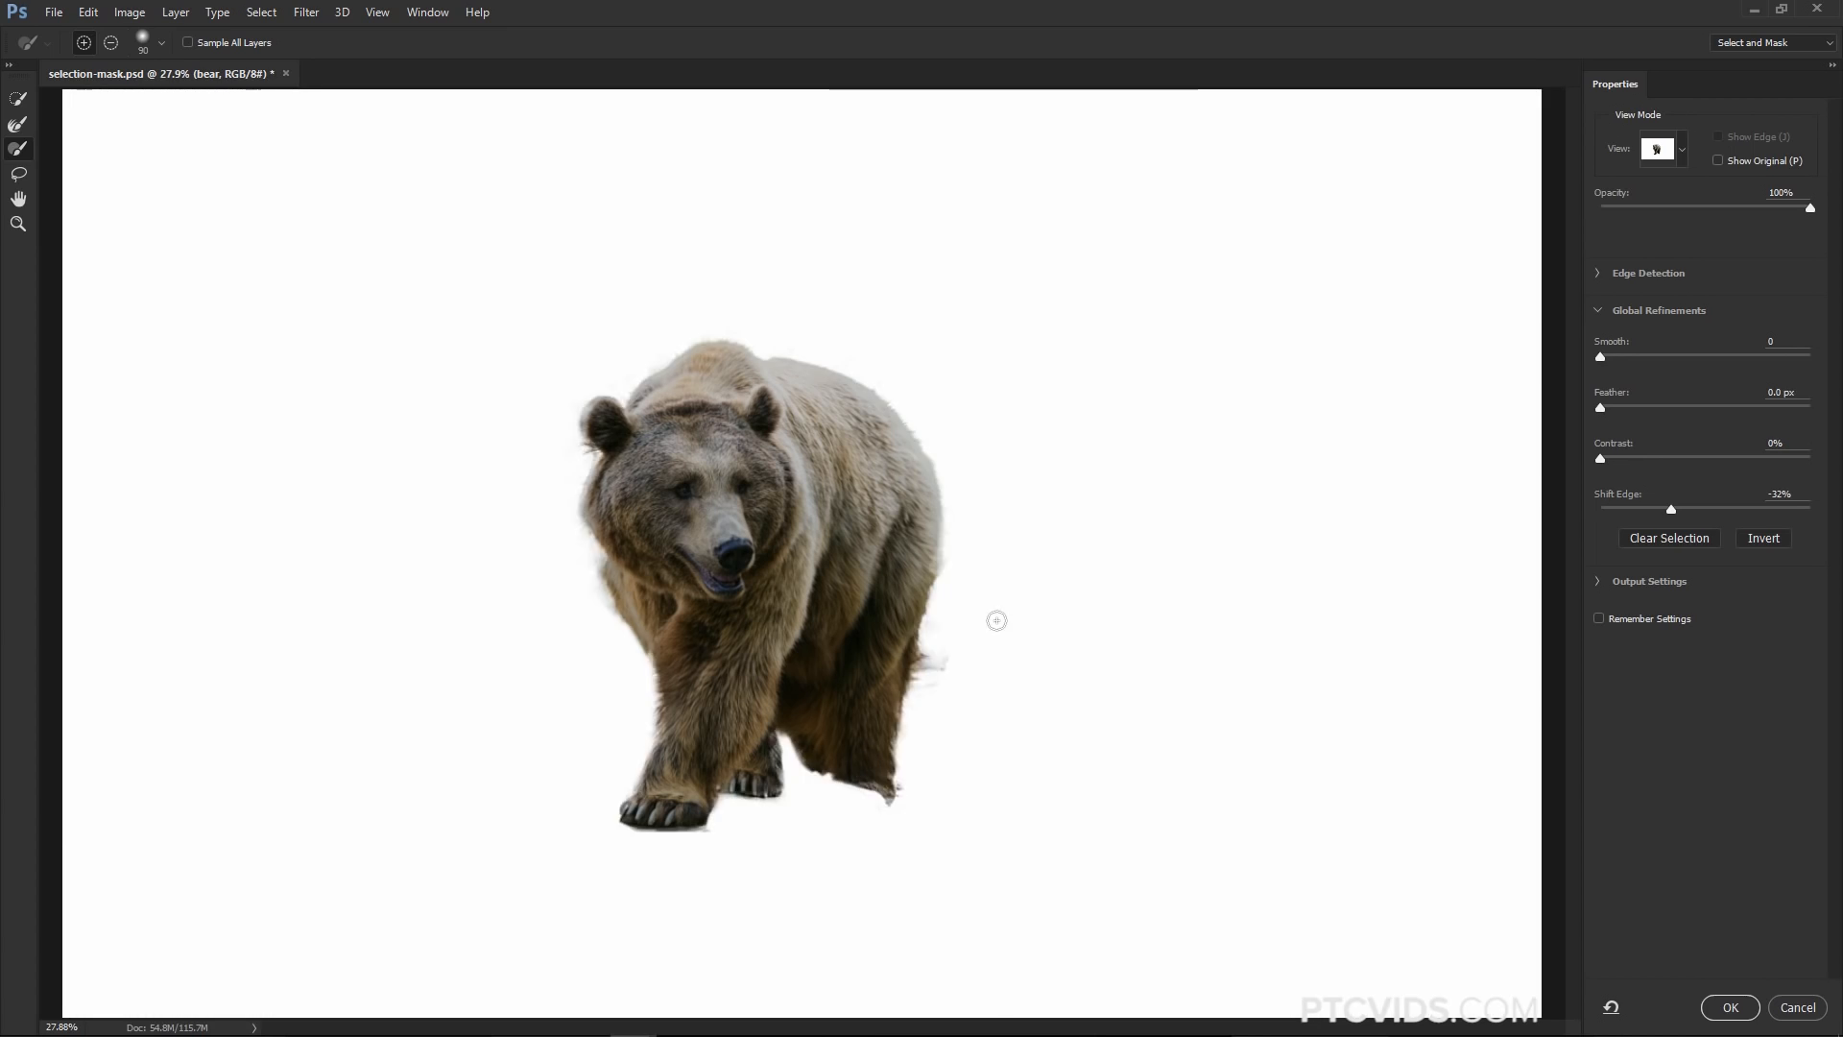
key(p)
key(p)
key(p)
key(p)
key(p)
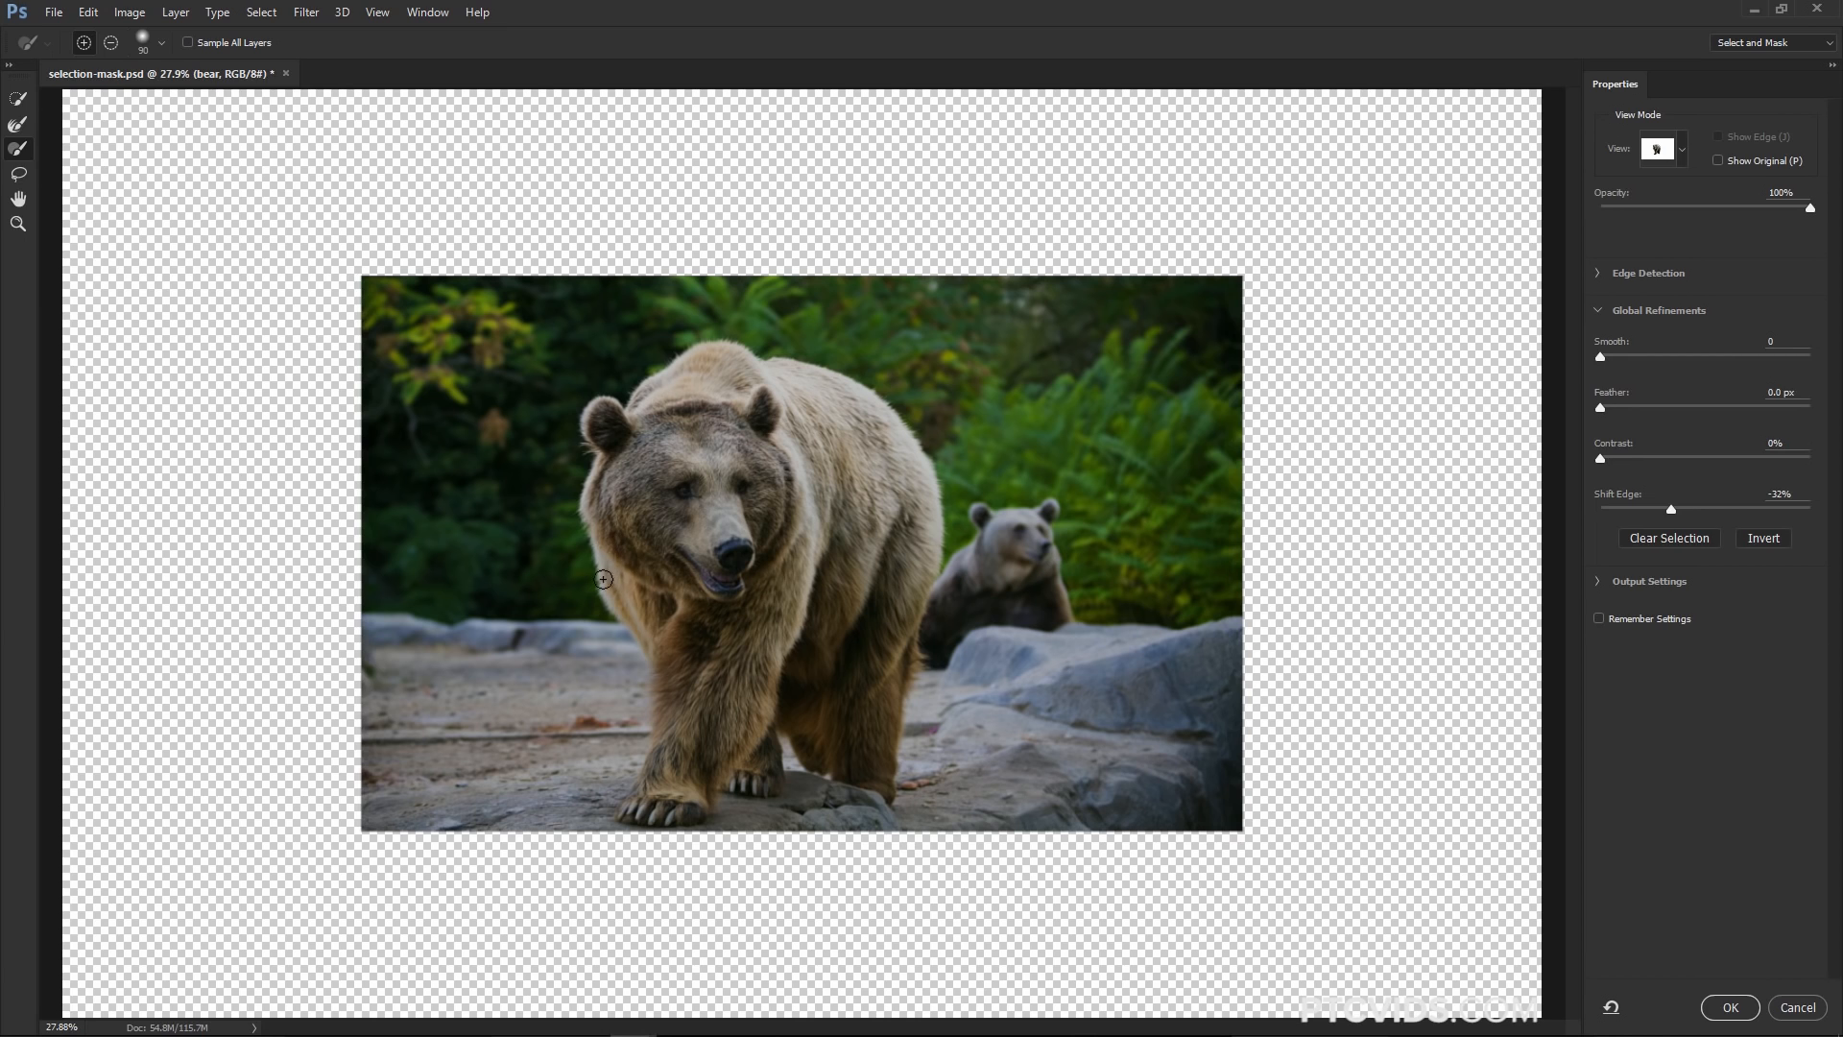
key(p)
key(p)
key(p)
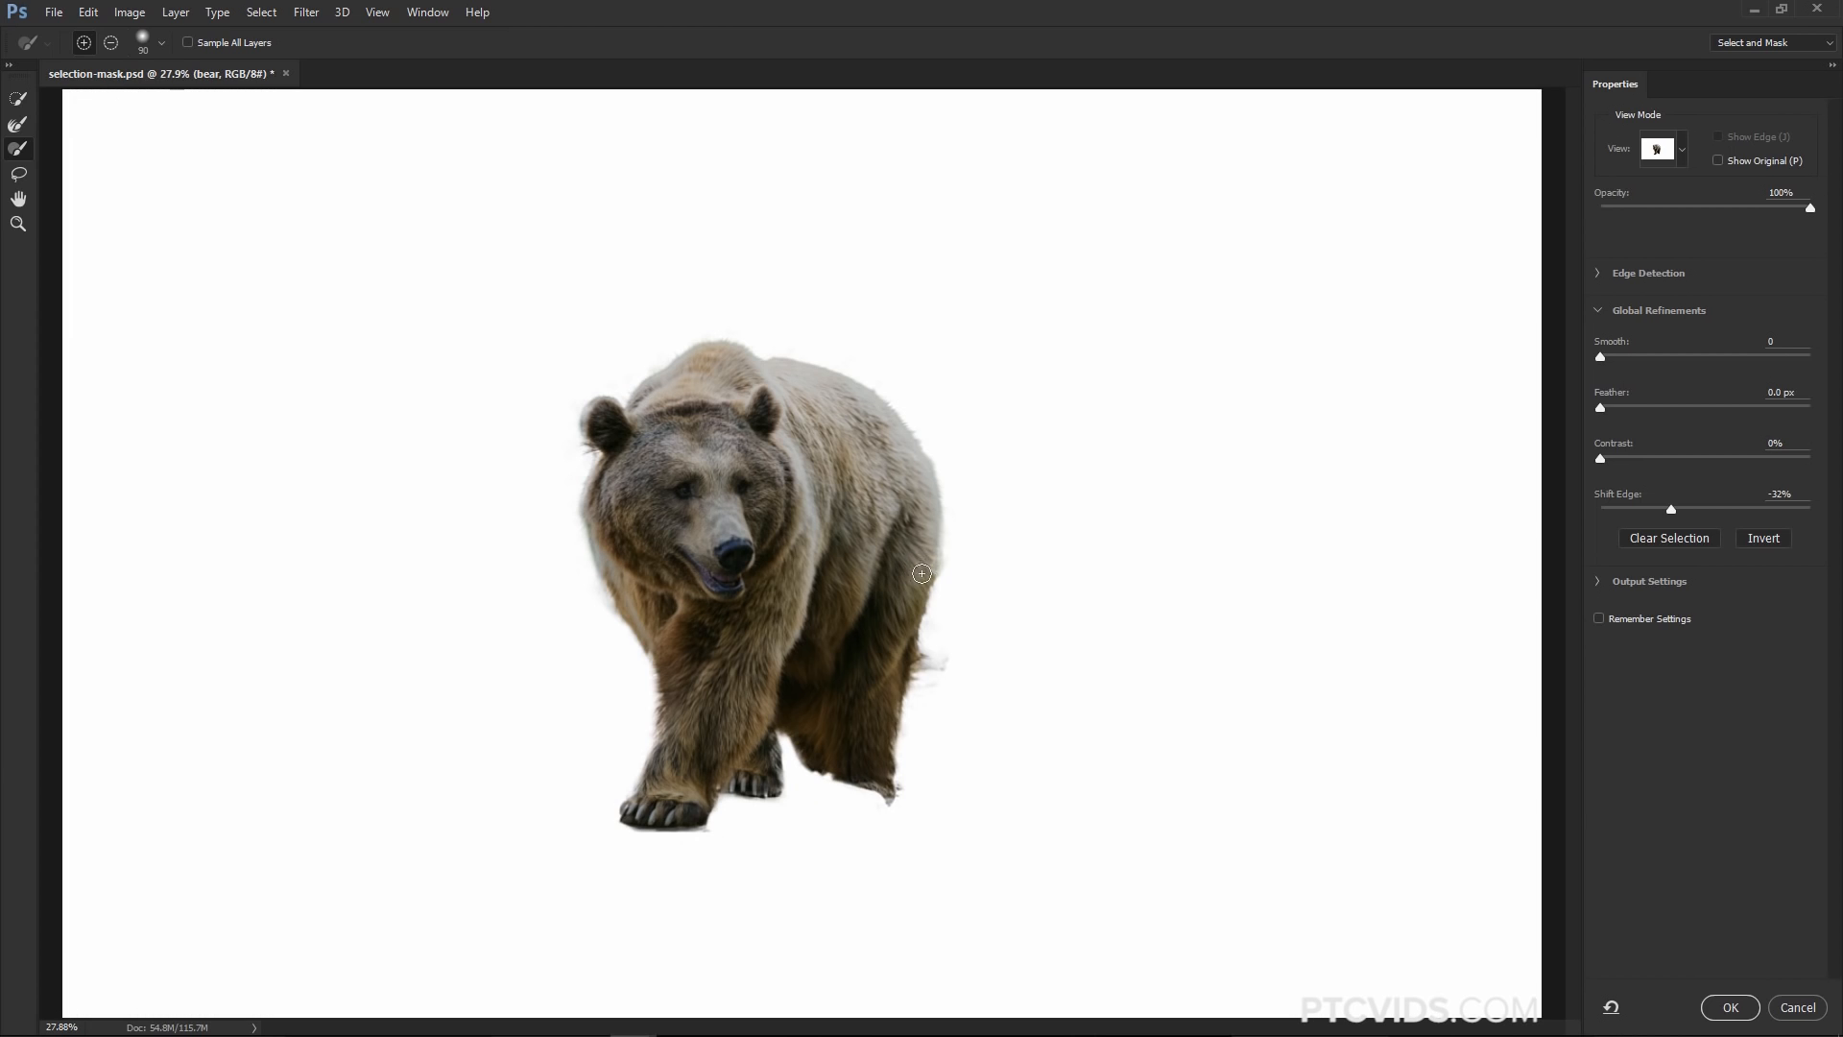
key(p)
key(p)
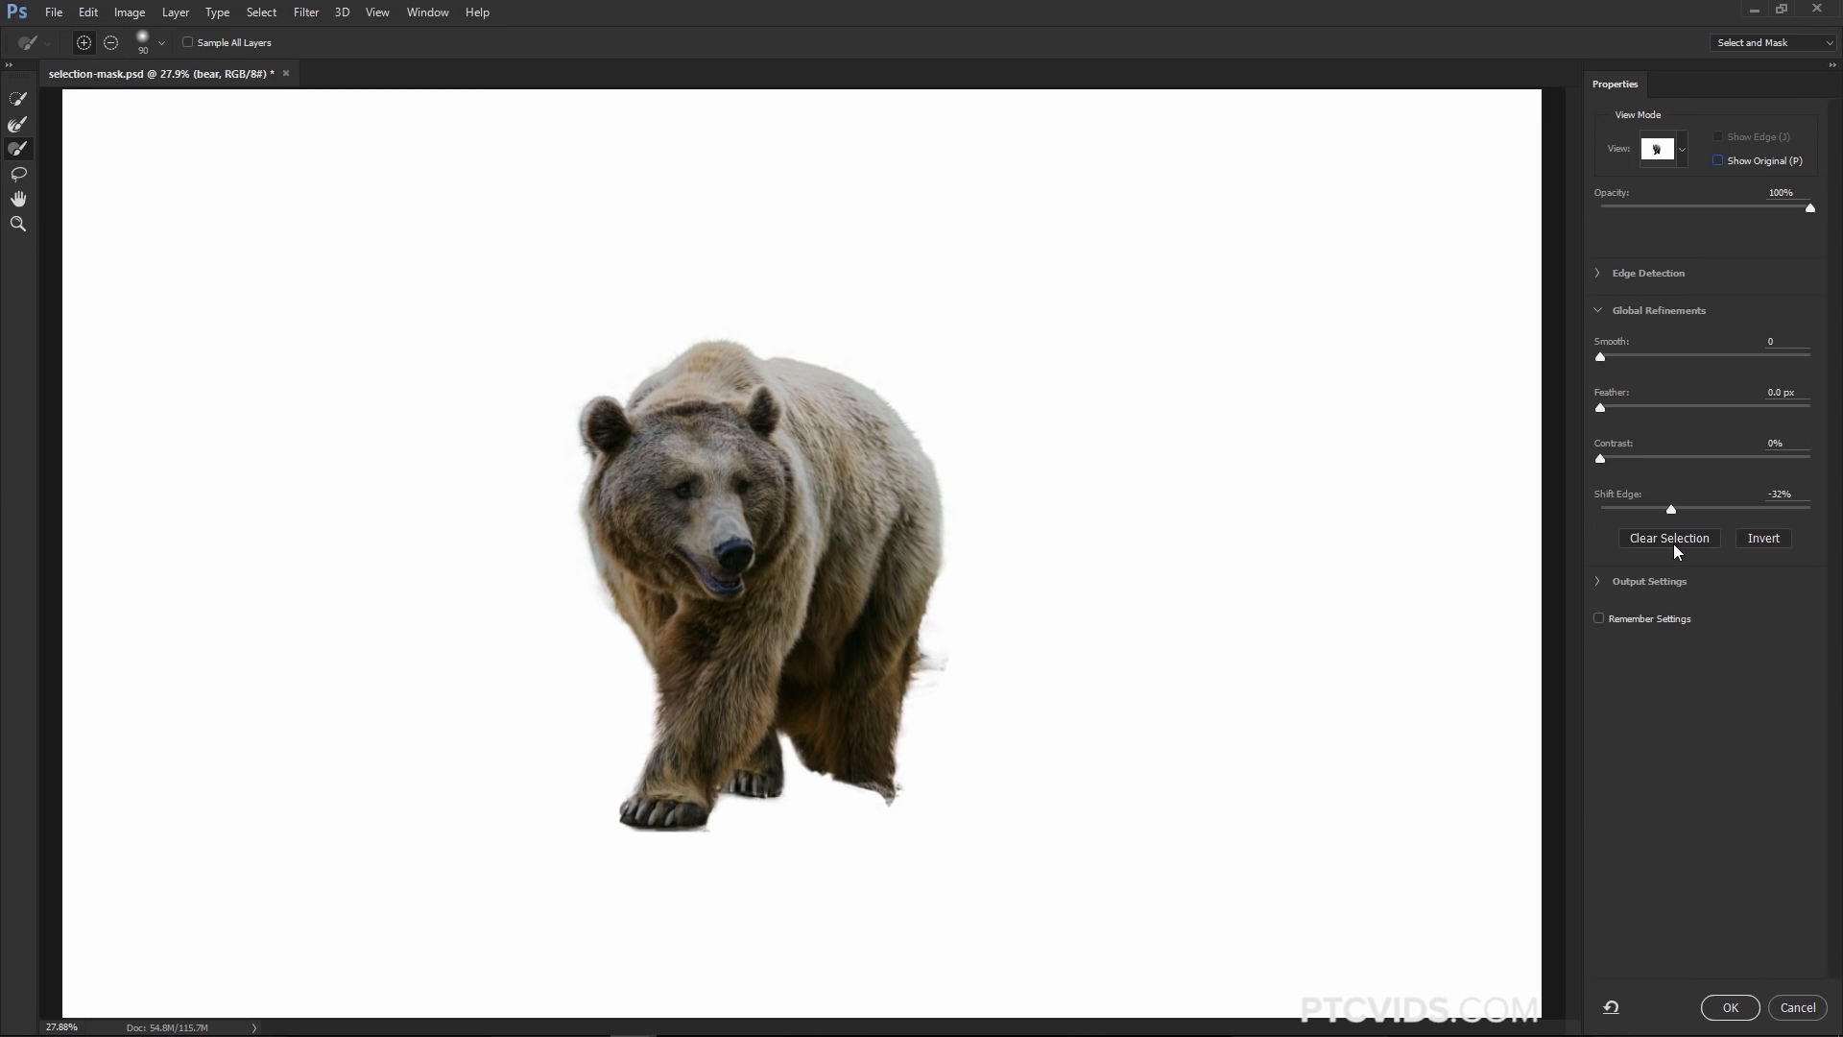
Expand Edge Detection and Output Settings, then output the refined selection as a layer mask
click(1599, 273)
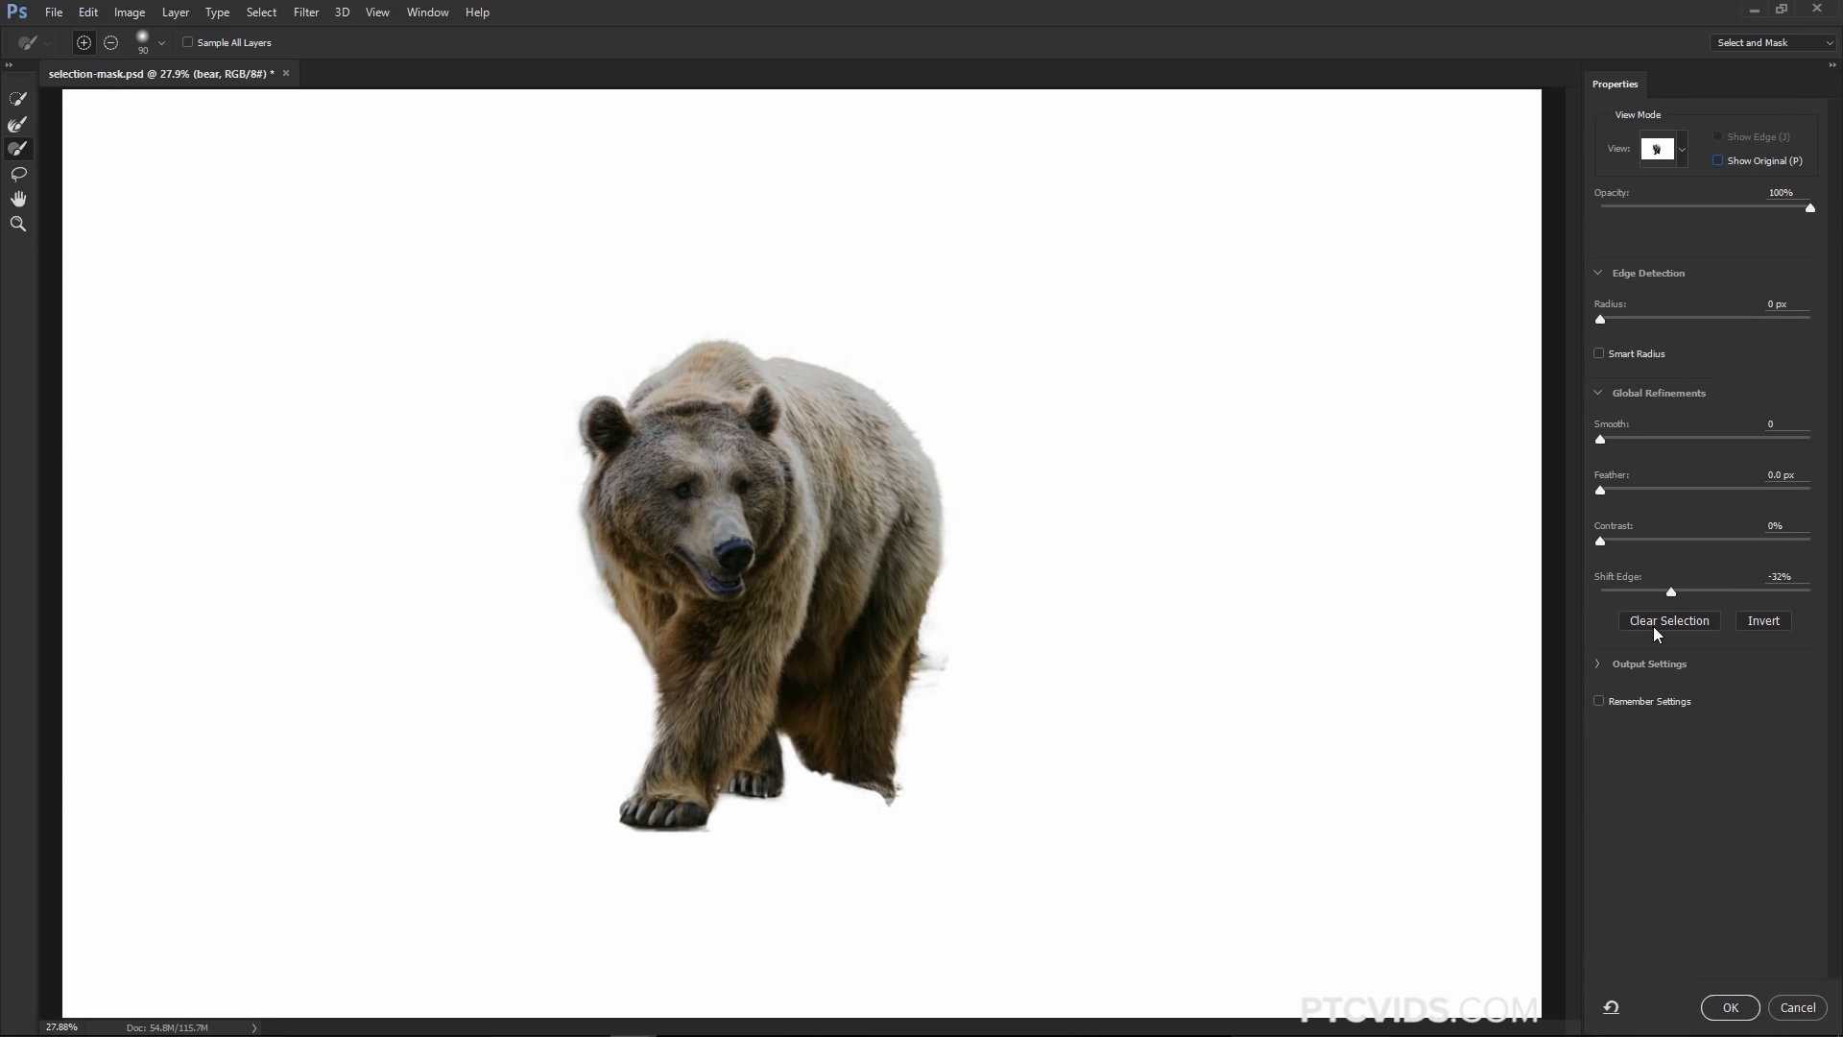
click(1650, 663)
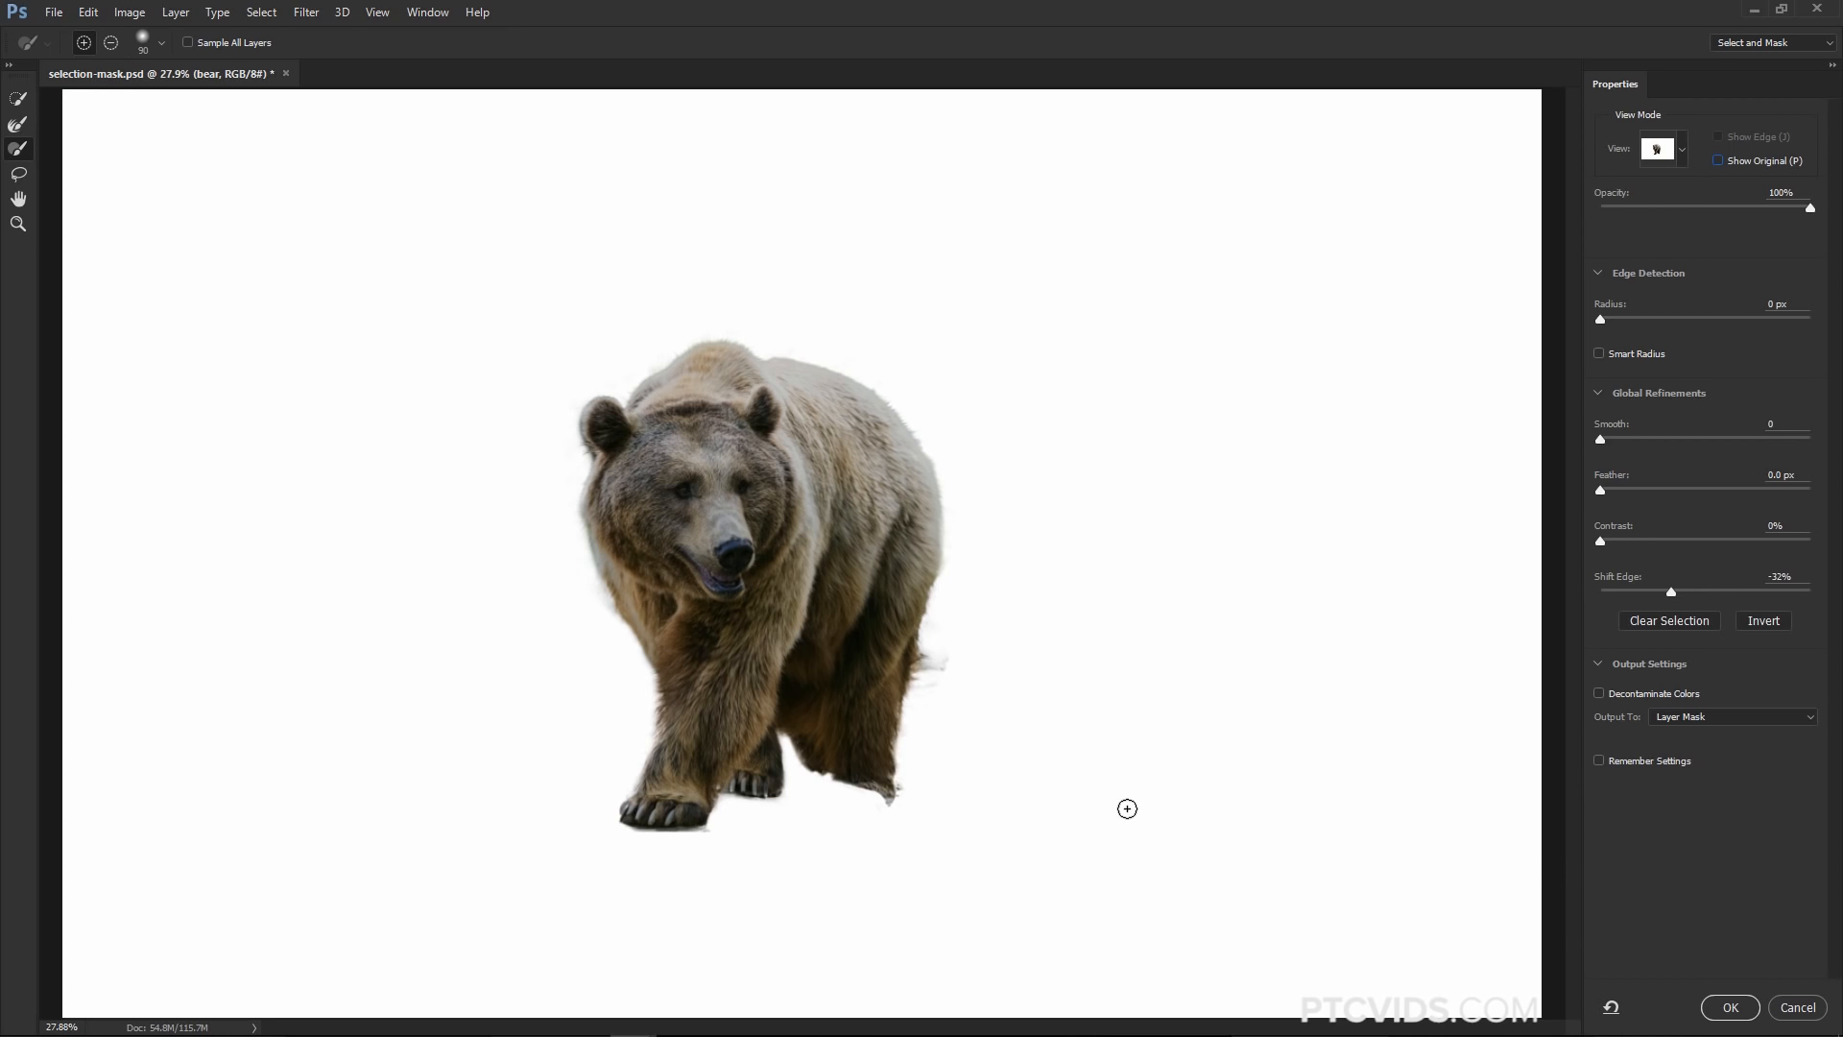
click(187, 42)
click(187, 42)
click(1731, 1007)
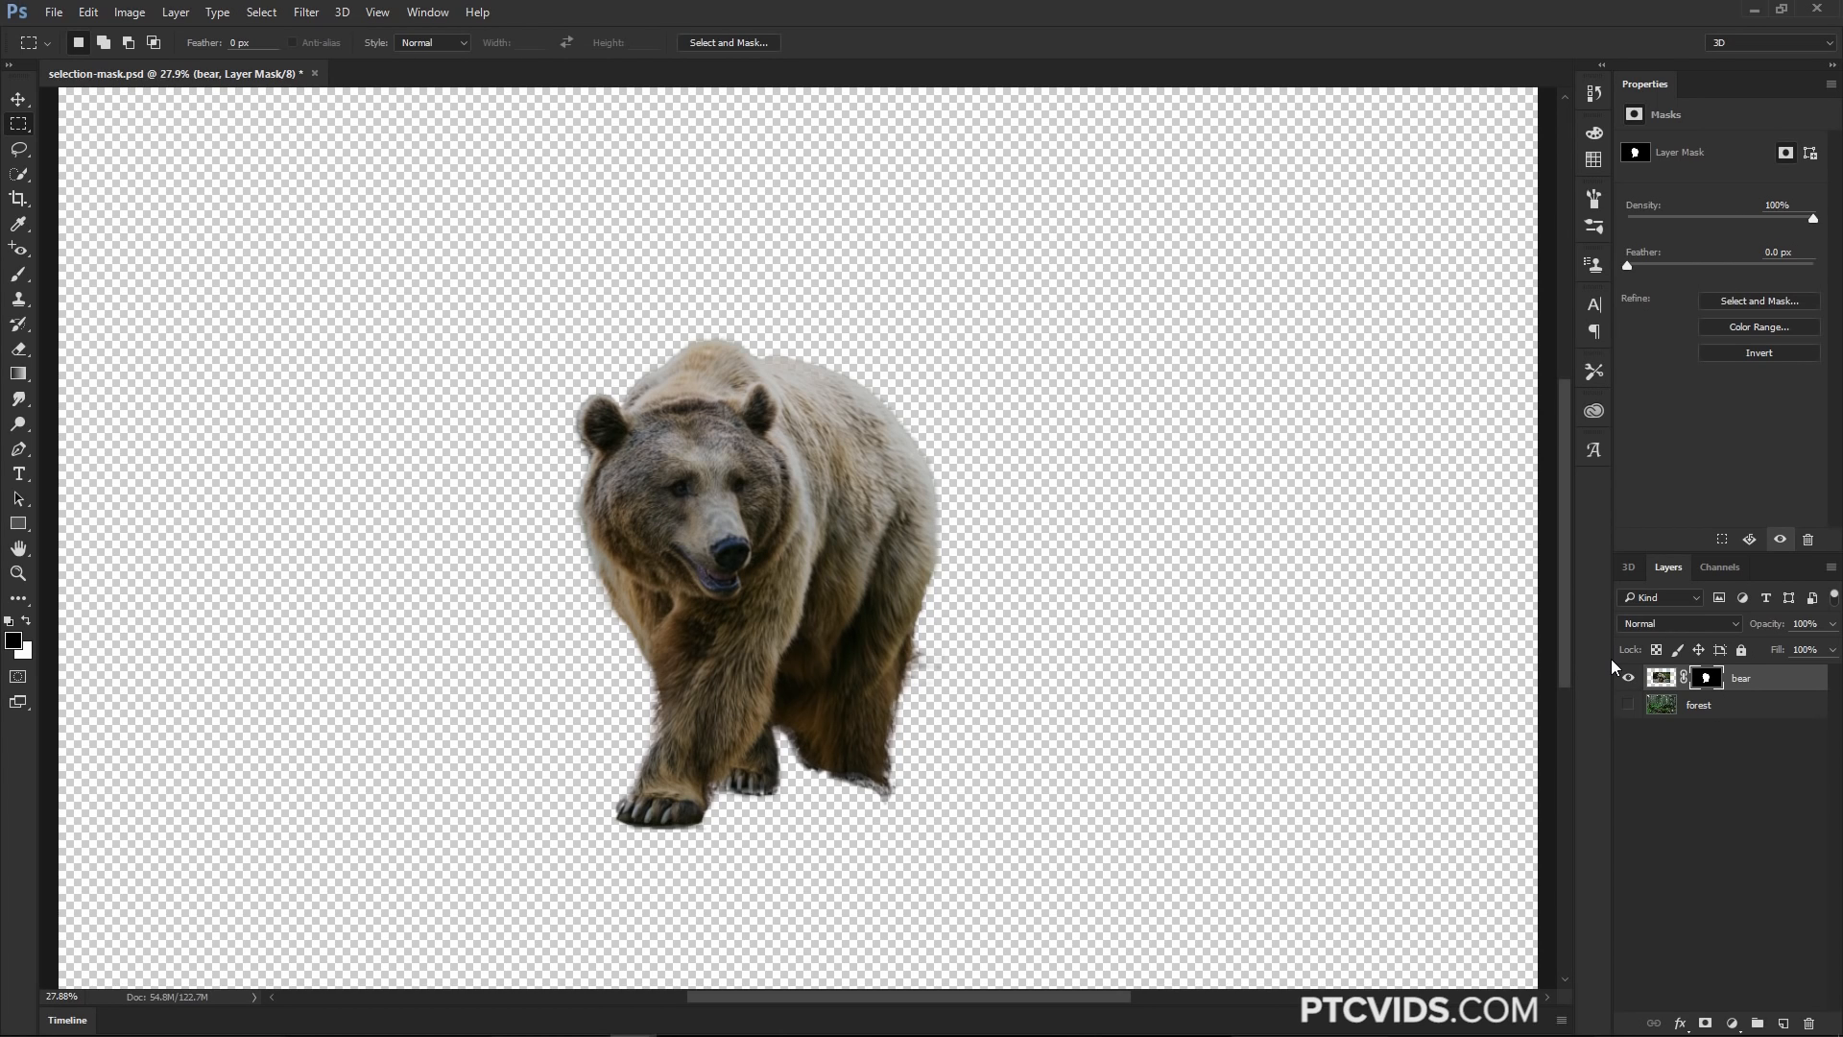
Show the forest layer beneath the bear and select the bear layer
click(1749, 301)
click(1778, 1004)
click(1628, 705)
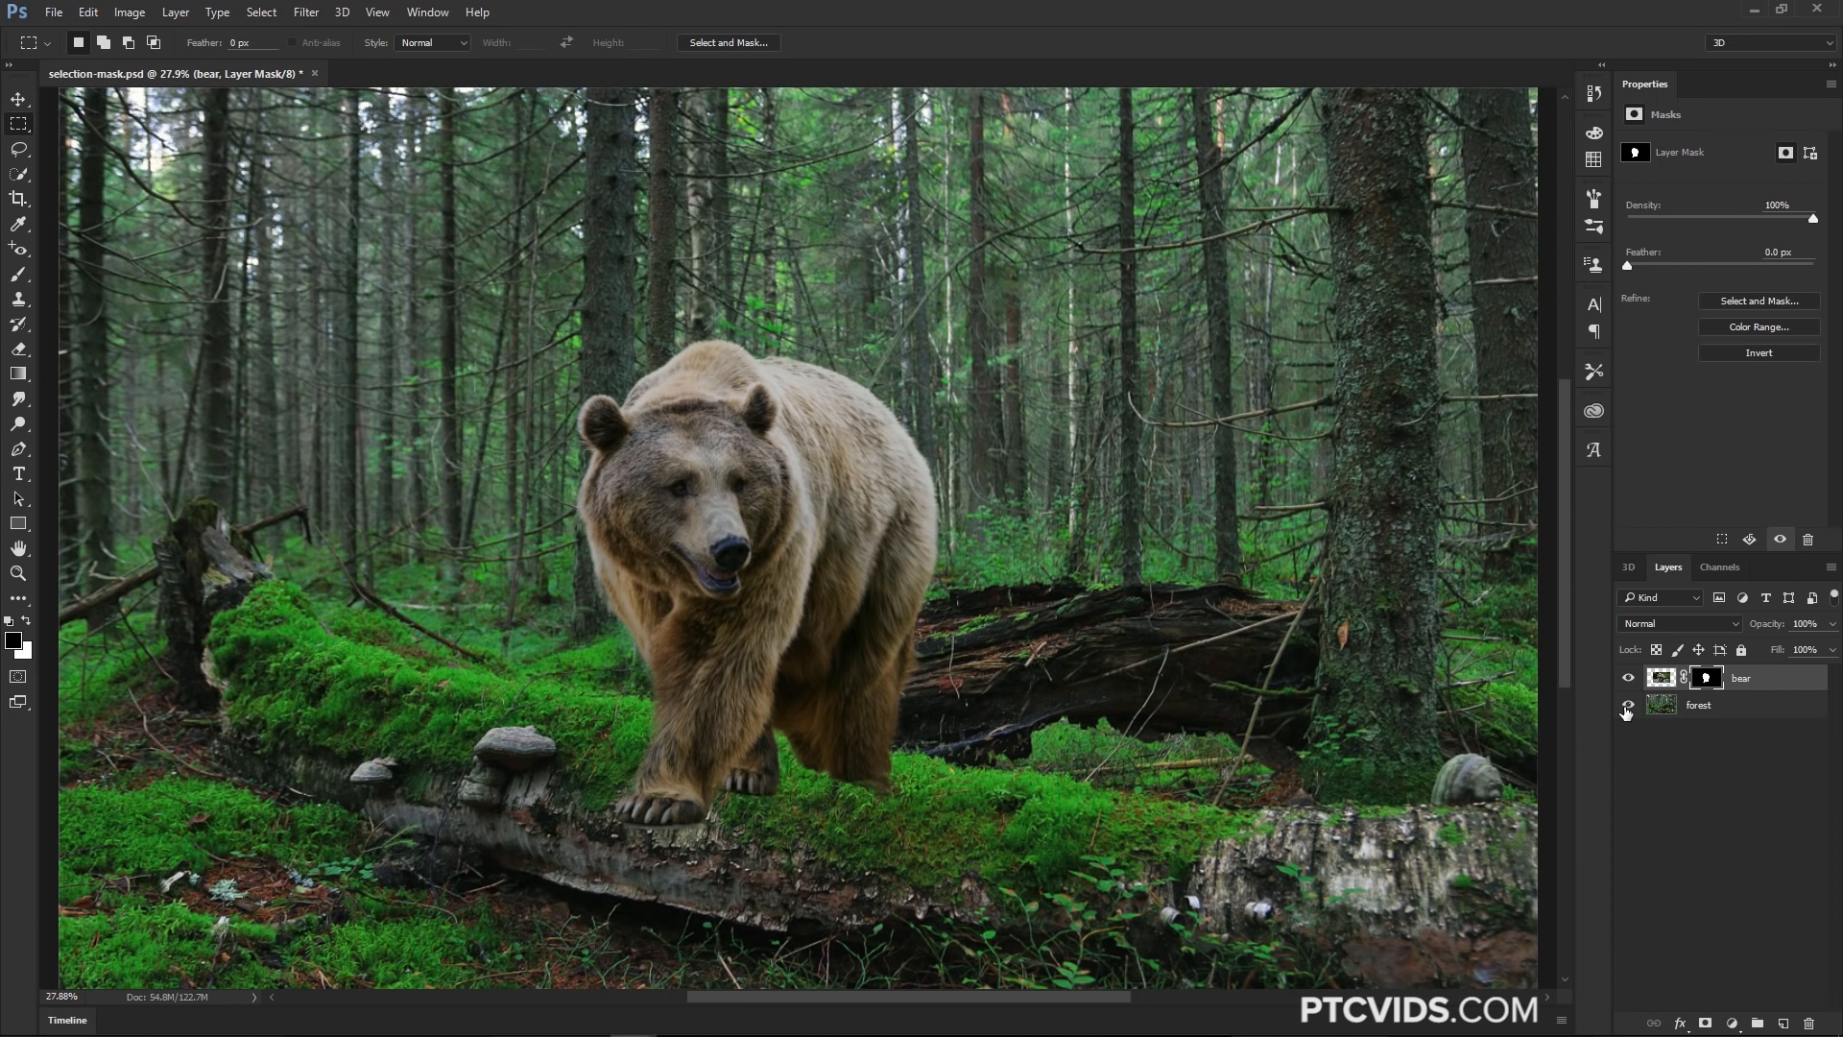
click(1662, 679)
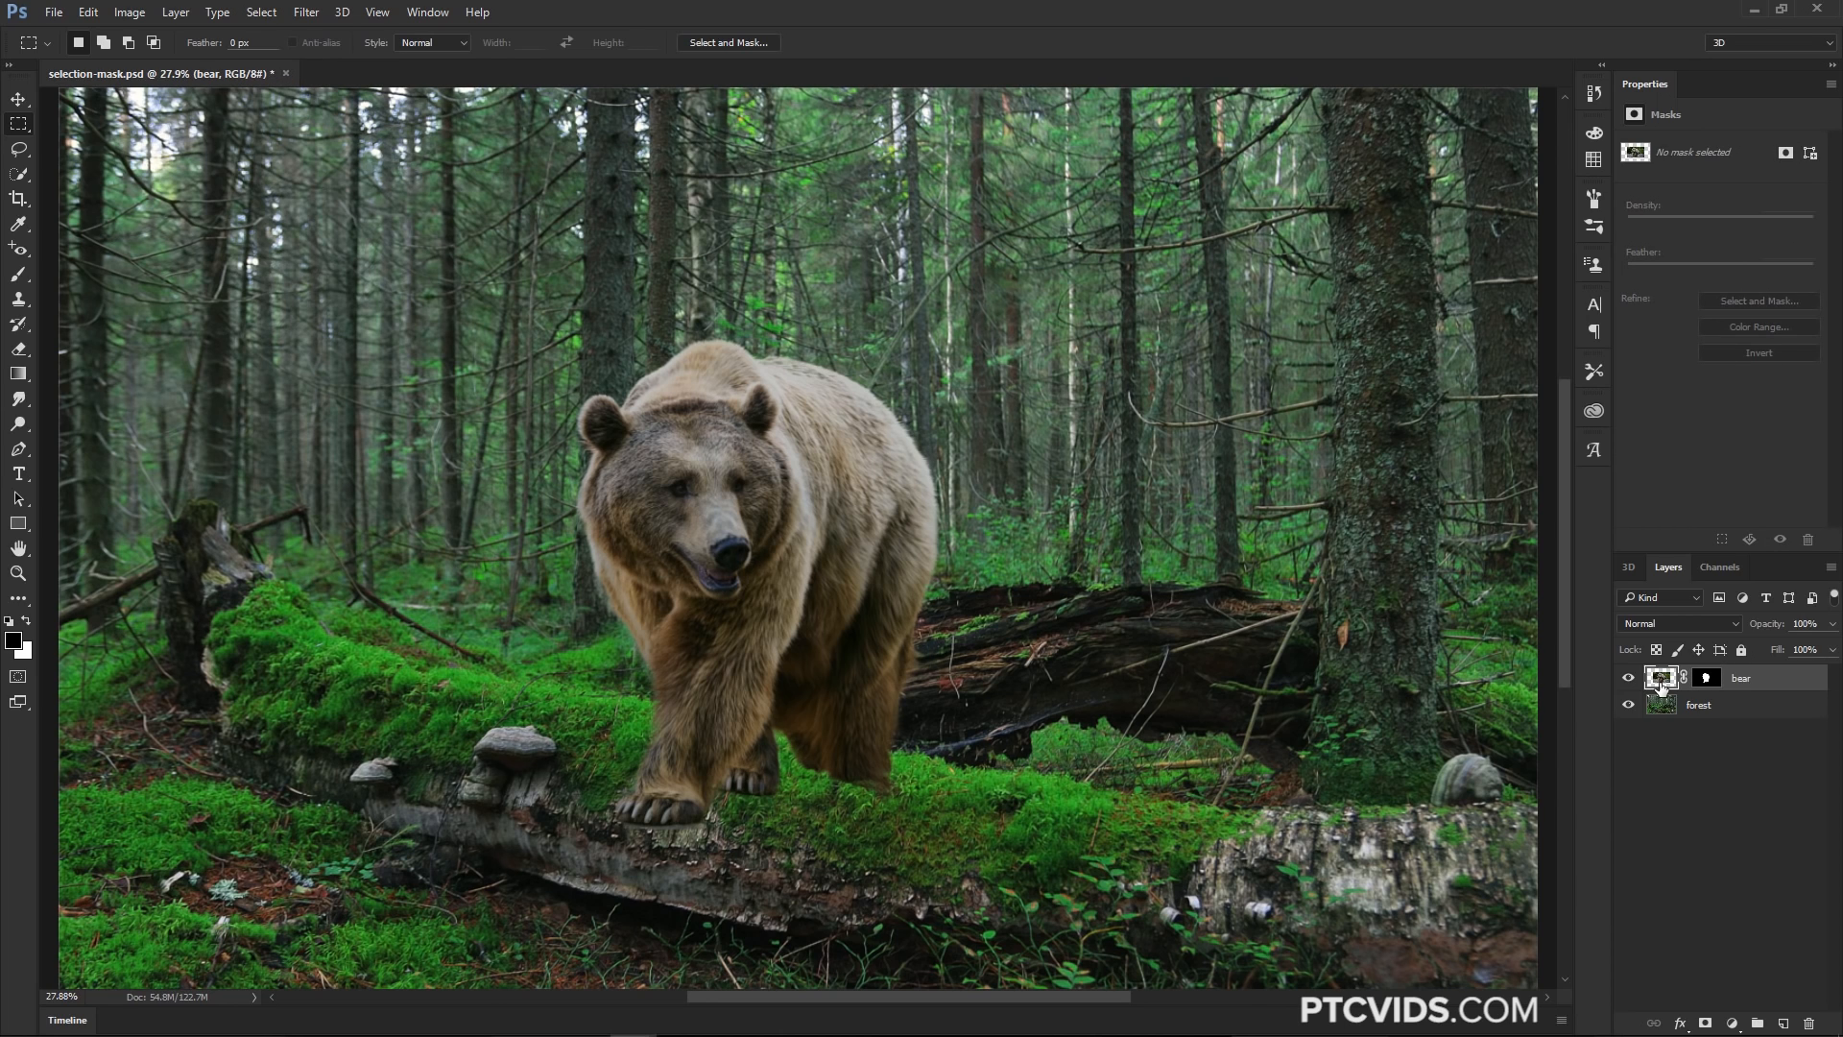
Move the bear onto the mossy log and scale it down to about 83% with Free Transform, then commit
key(v)
drag(789, 617, 644, 537)
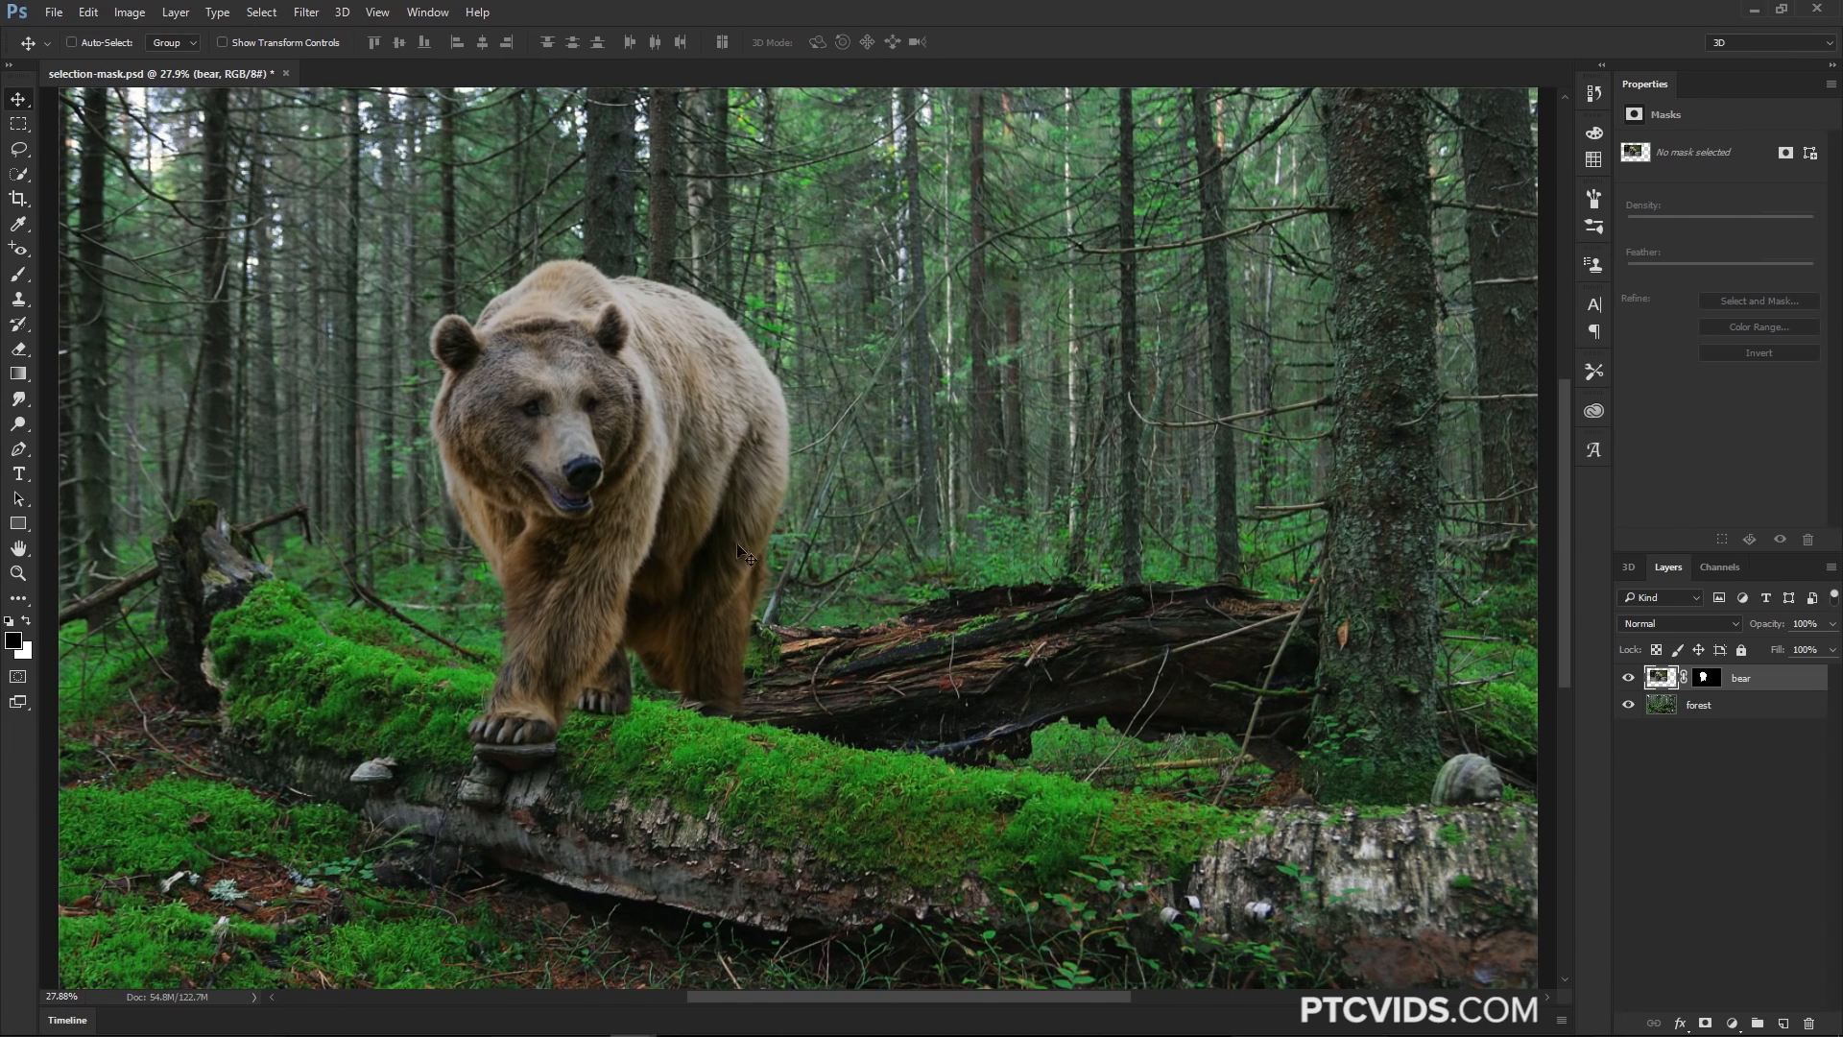
key(ctrl+t)
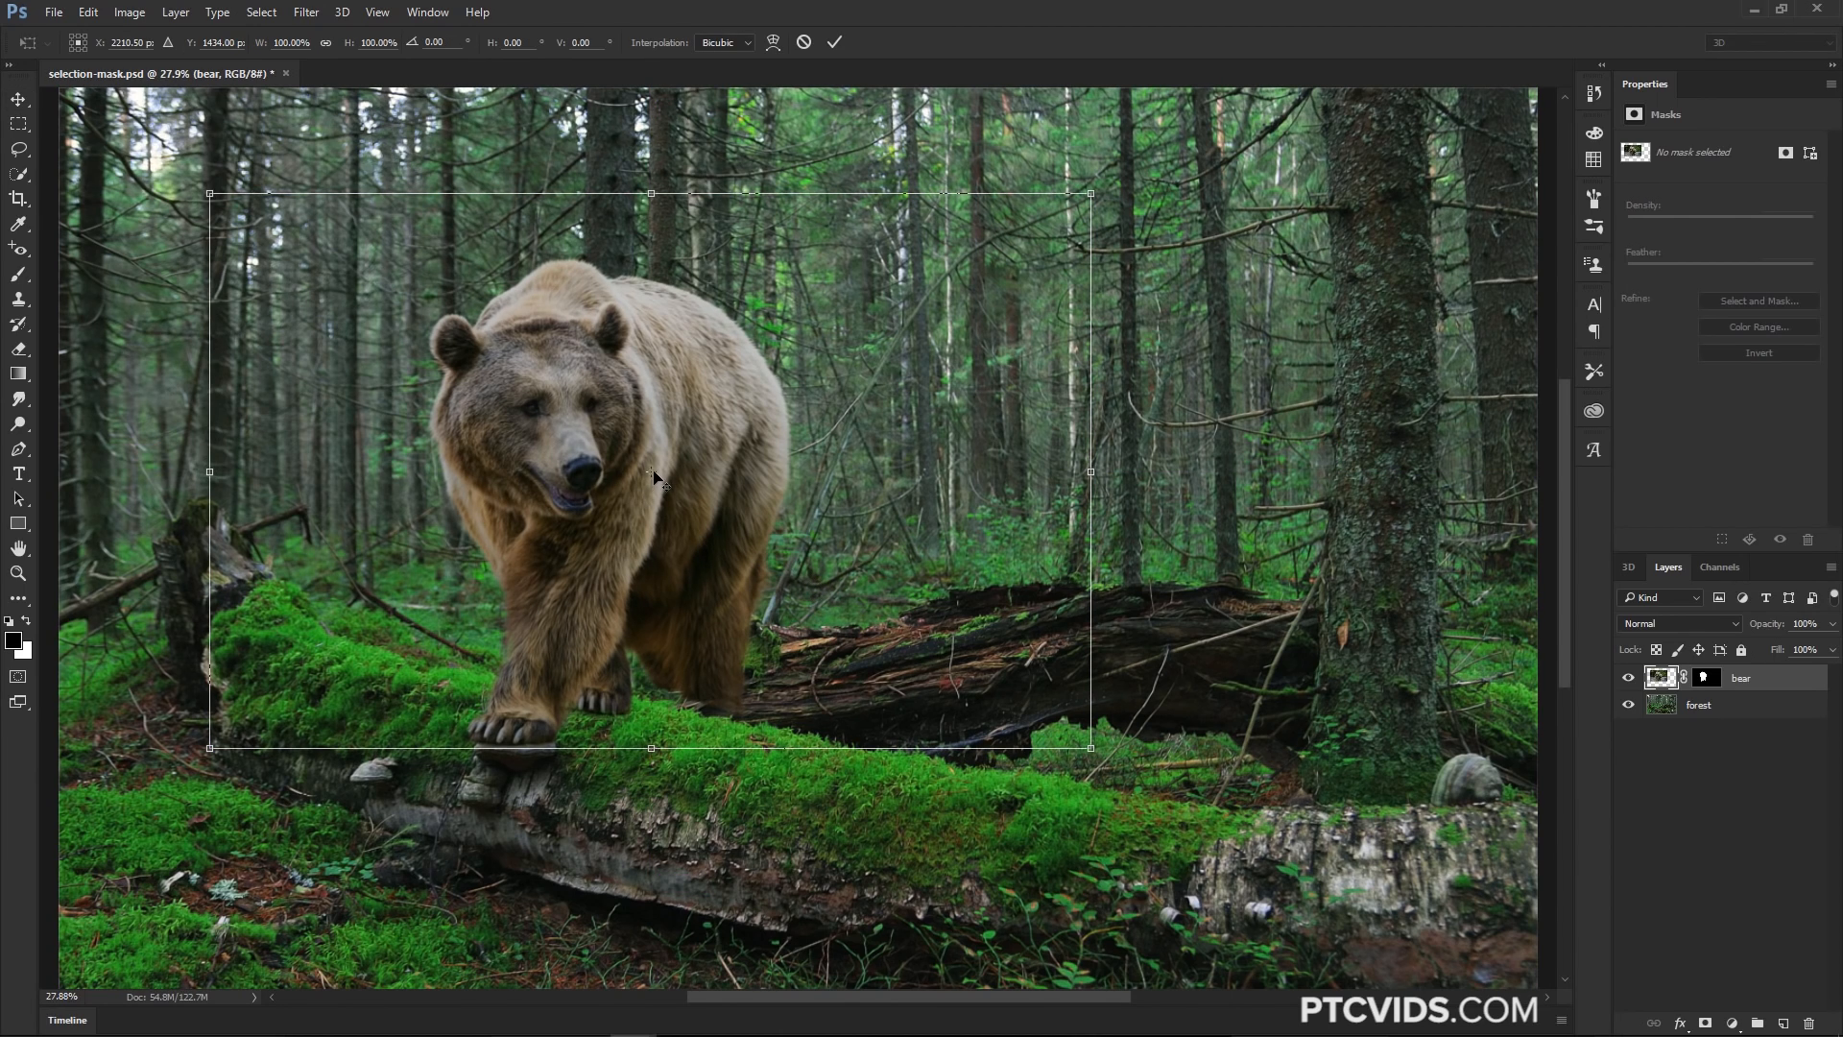
drag(656, 475, 516, 733)
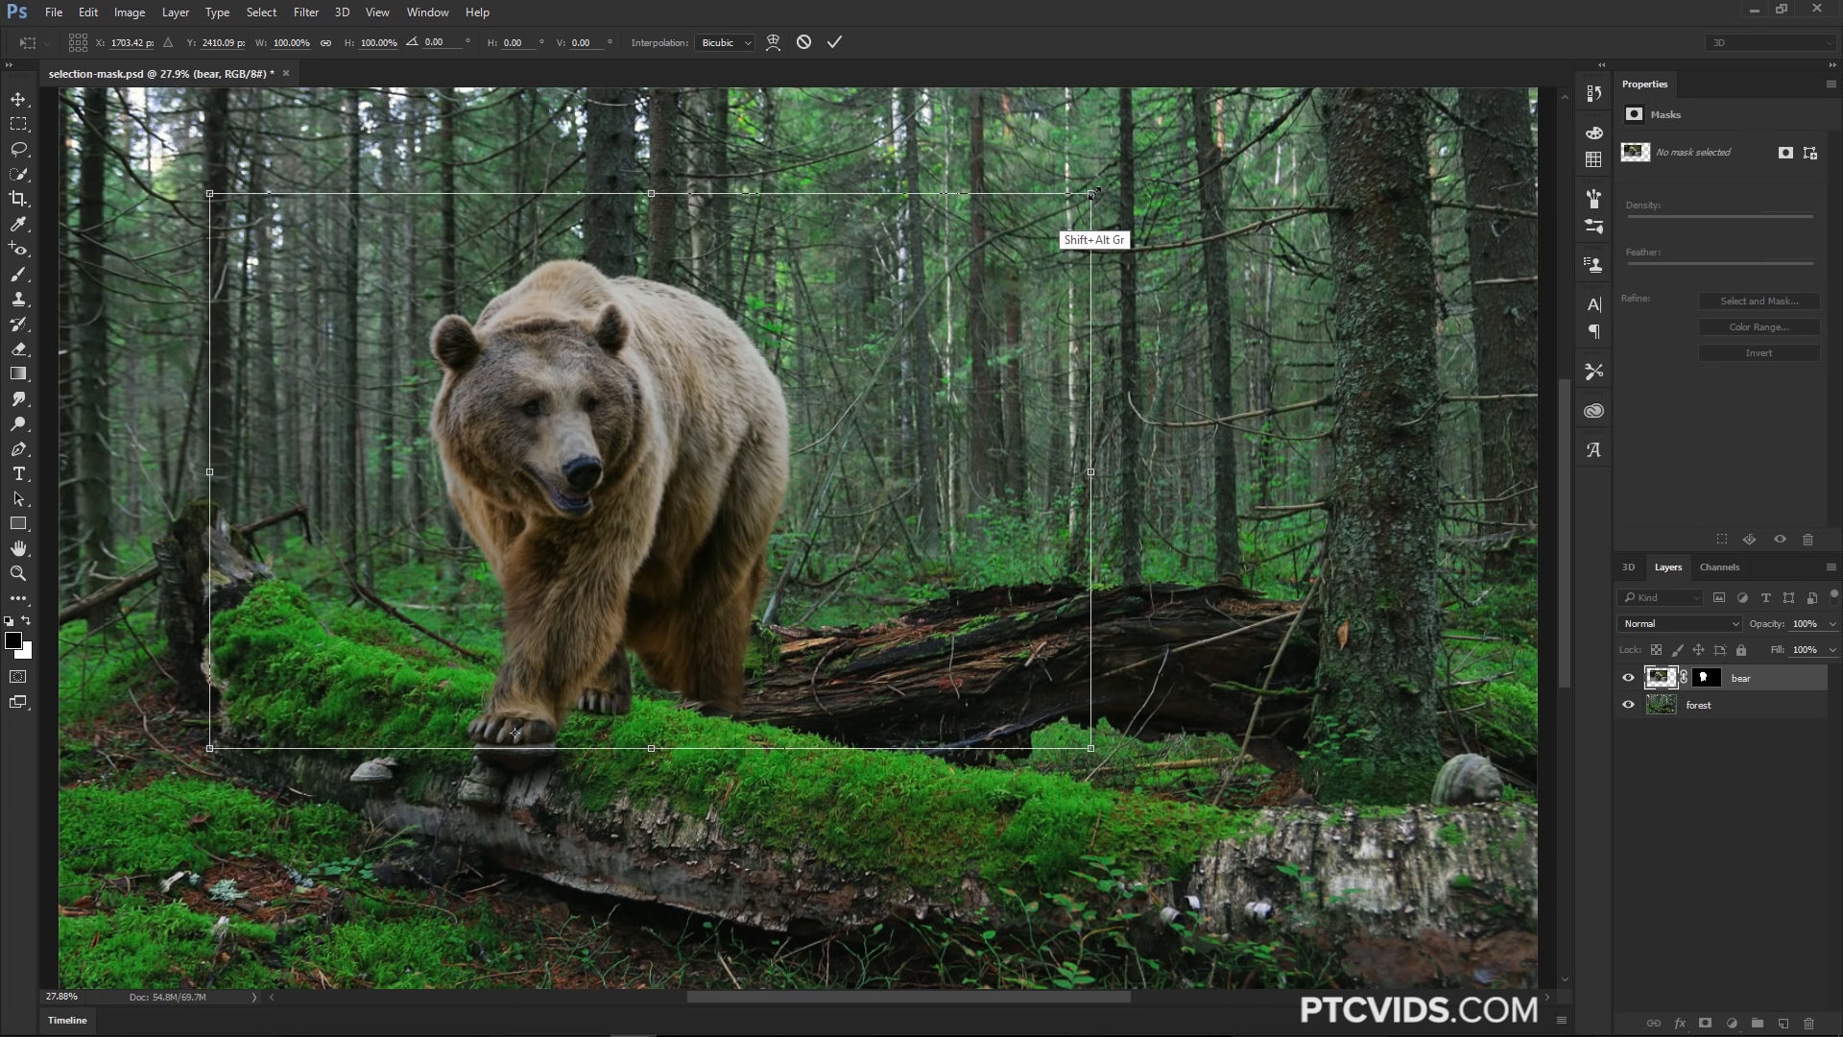
drag(1091, 193, 981, 281)
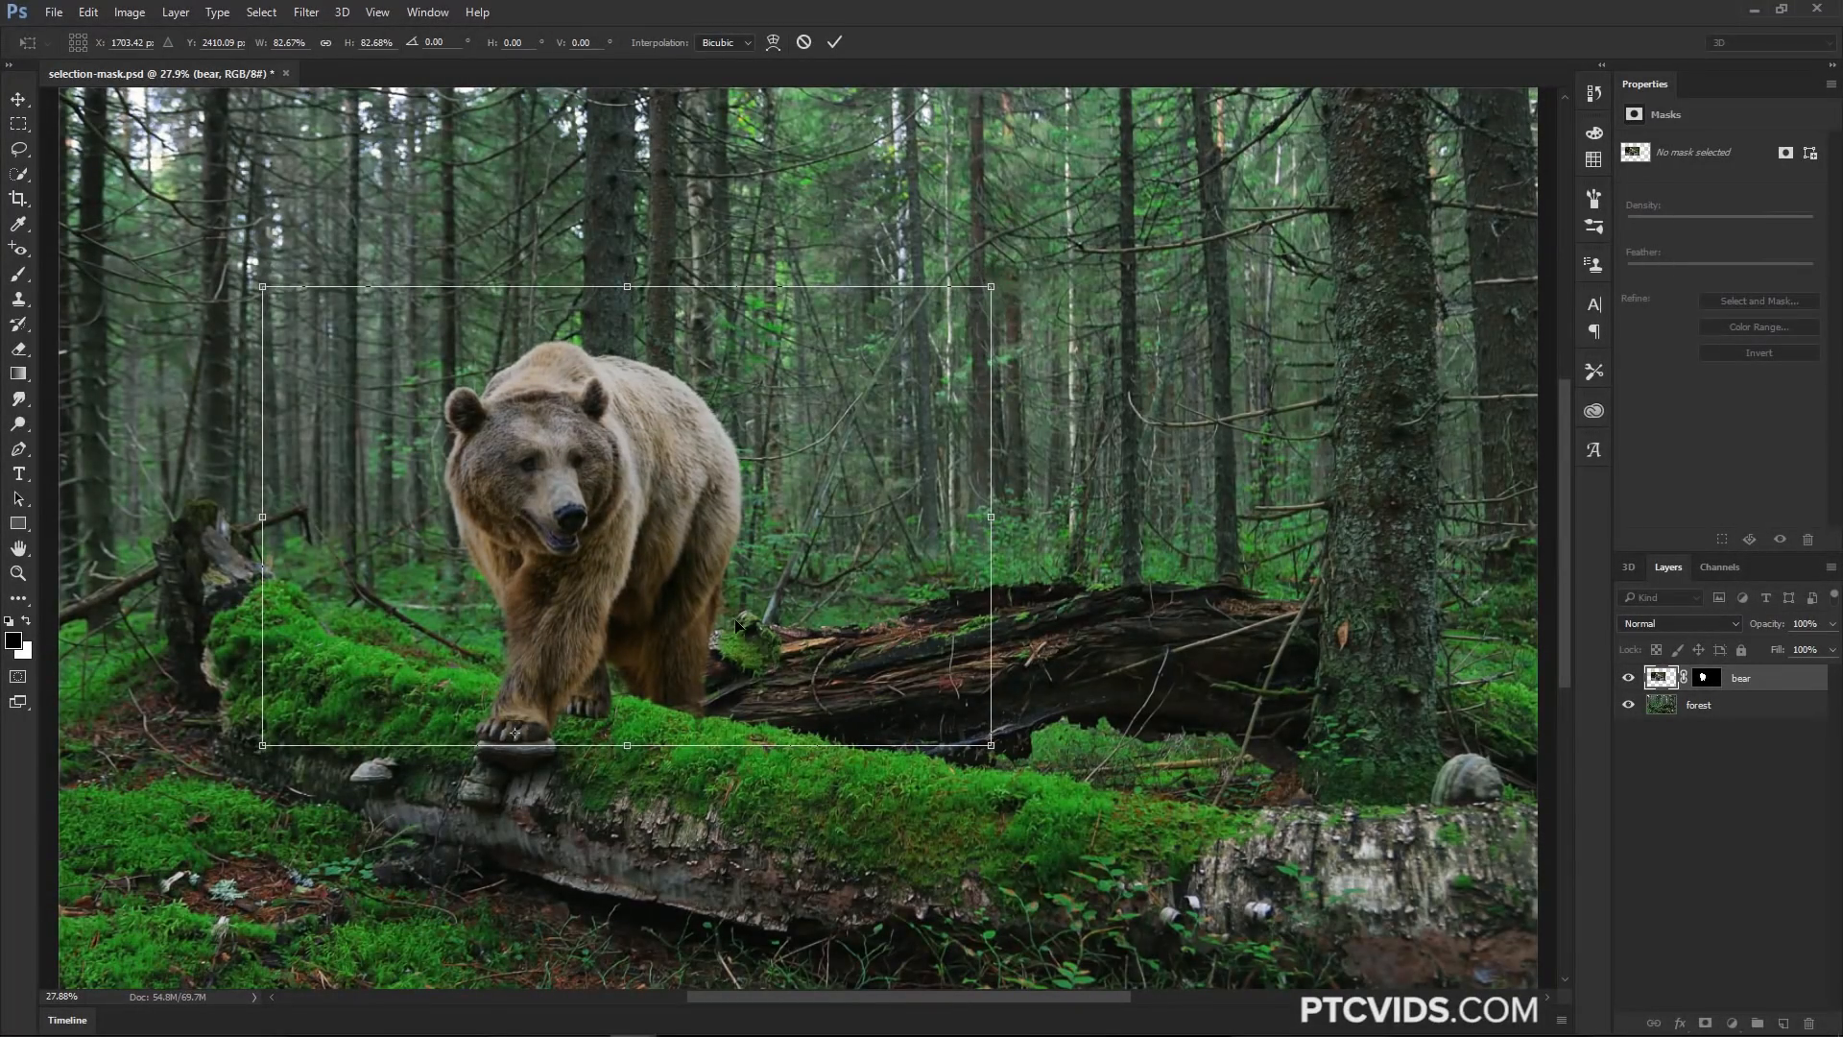
drag(586, 657, 595, 658)
key(Return)
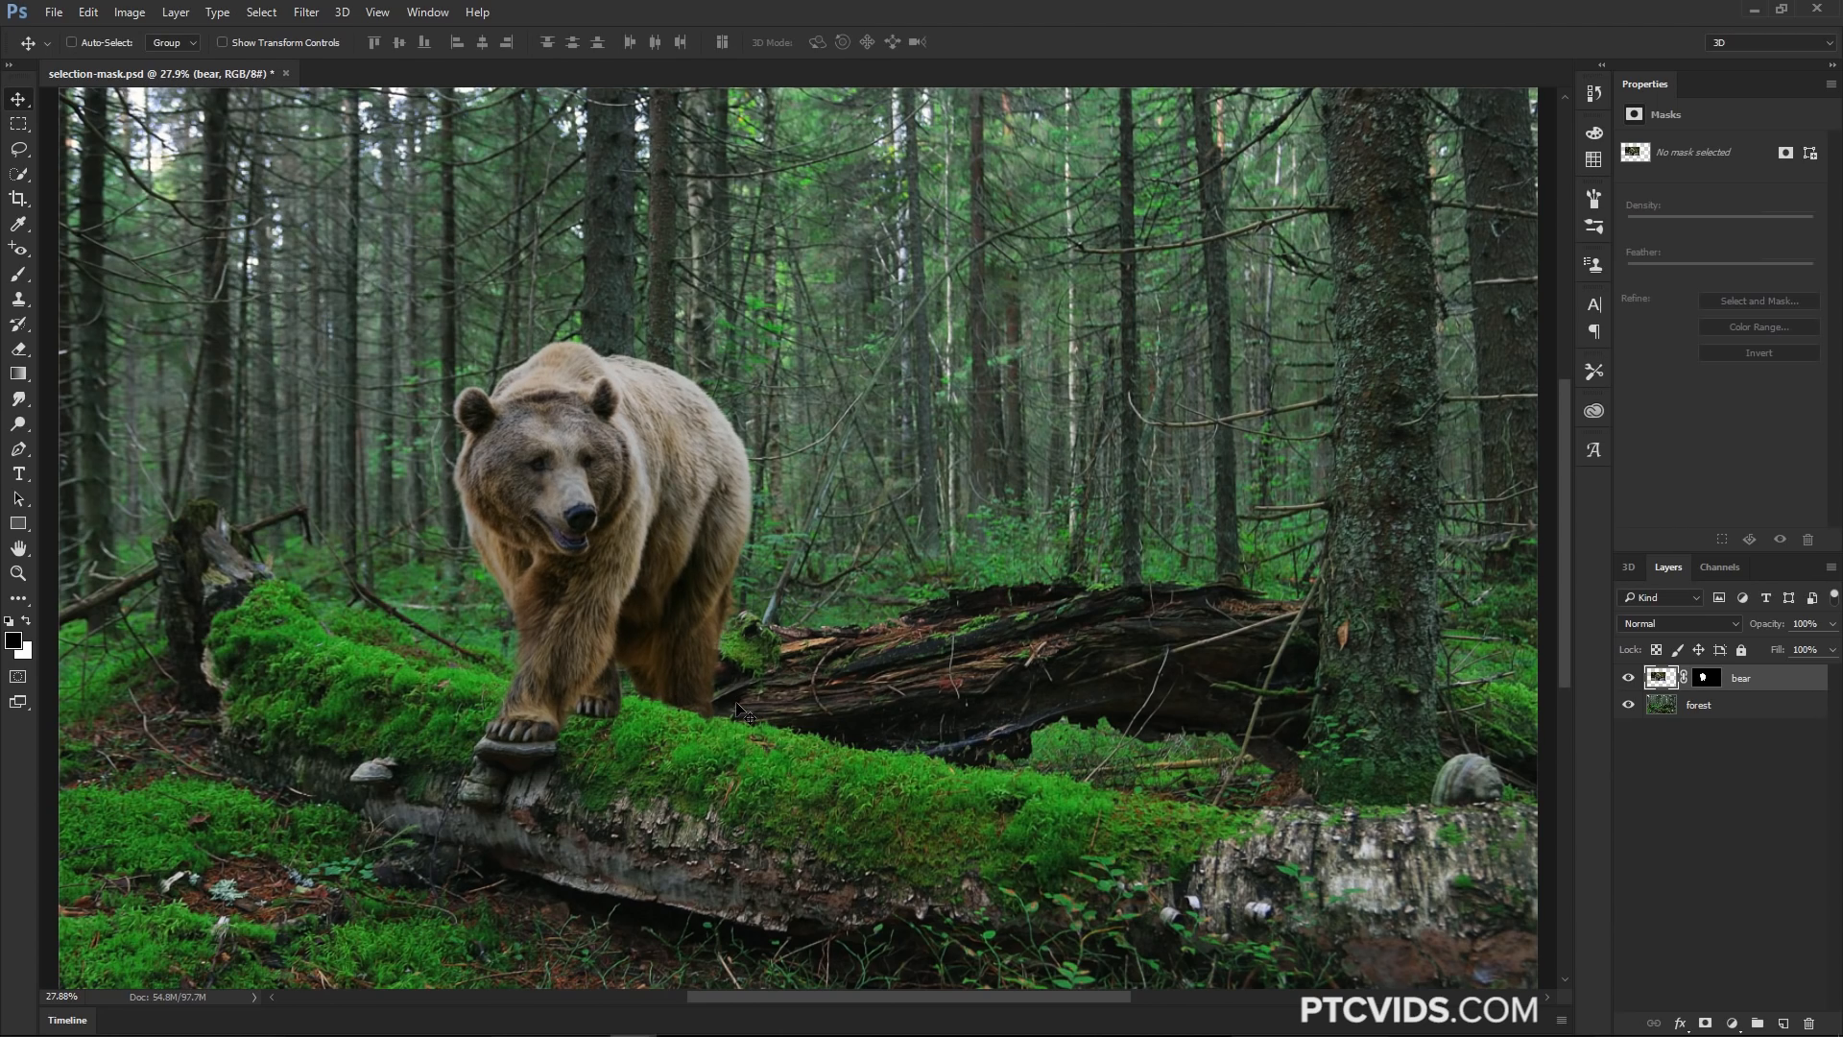
Zoom in on the bear, select its layer mask, and set up a smaller Brush with white as the foreground colour
key(z)
drag(722, 640, 816, 633)
drag(768, 432, 801, 656)
drag(753, 486, 806, 524)
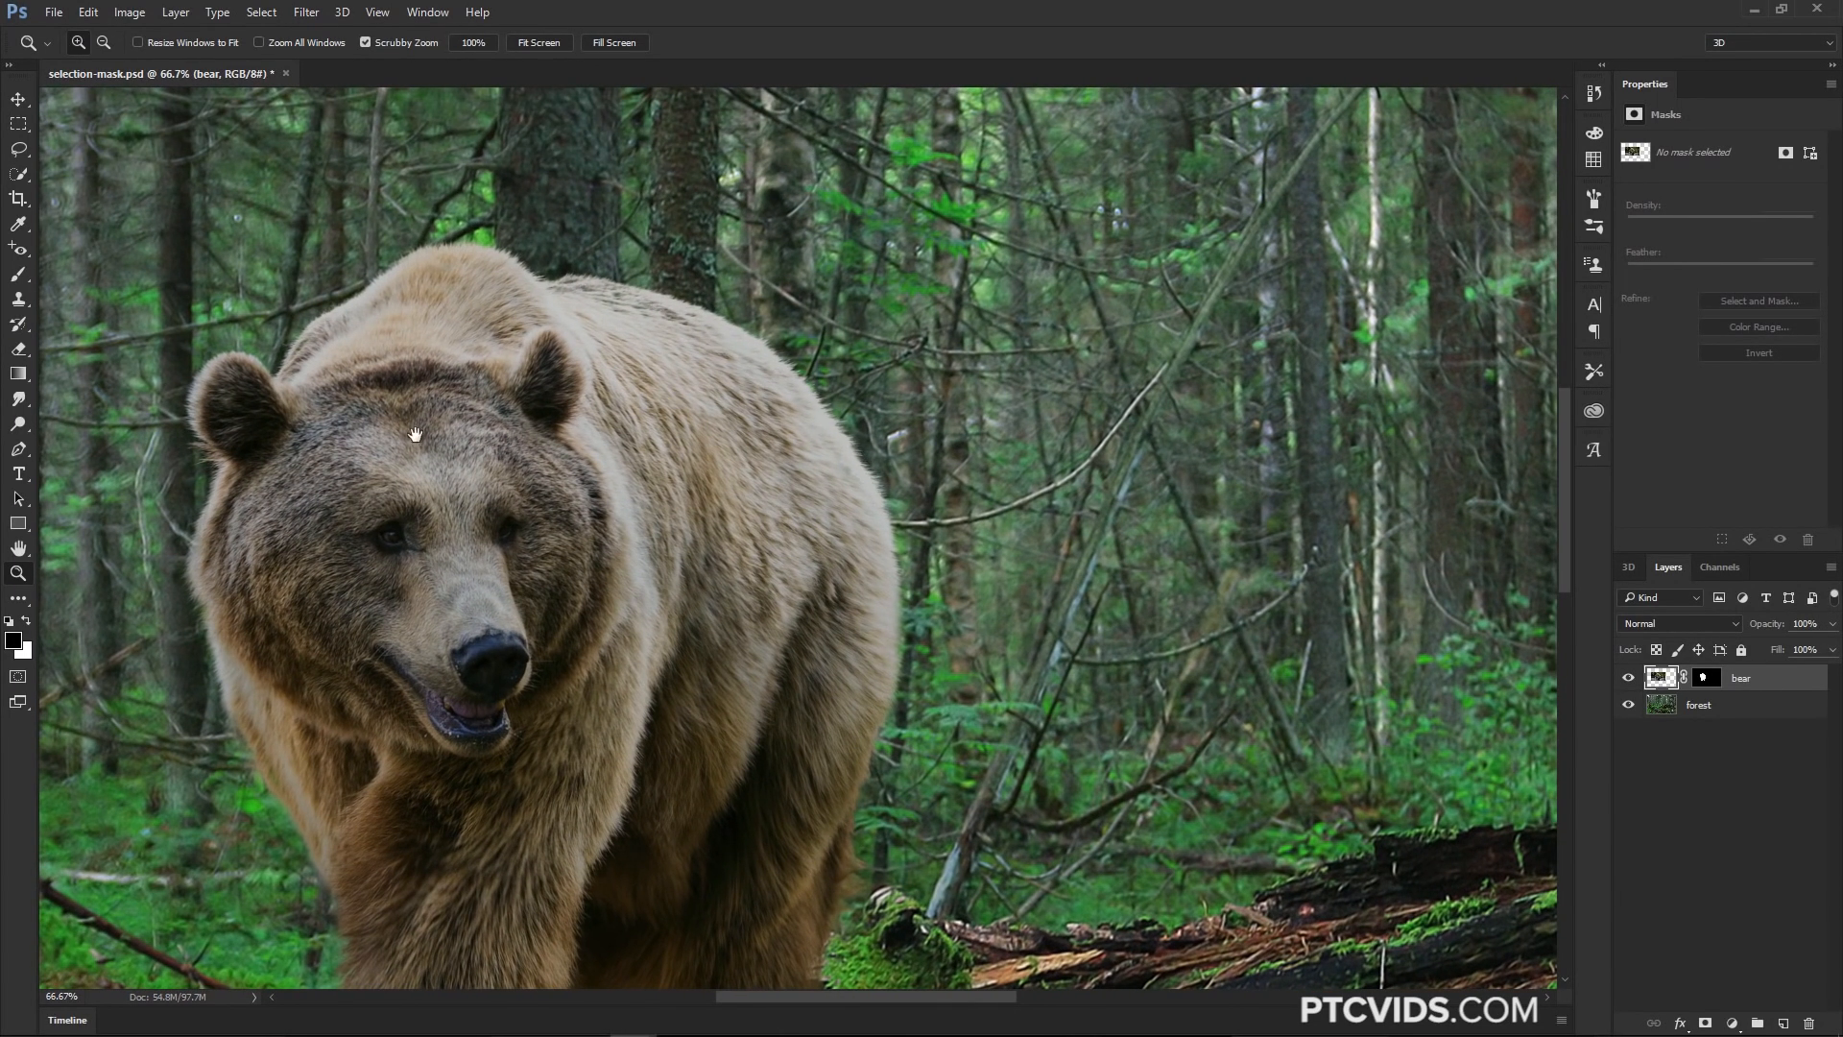
drag(423, 424, 585, 345)
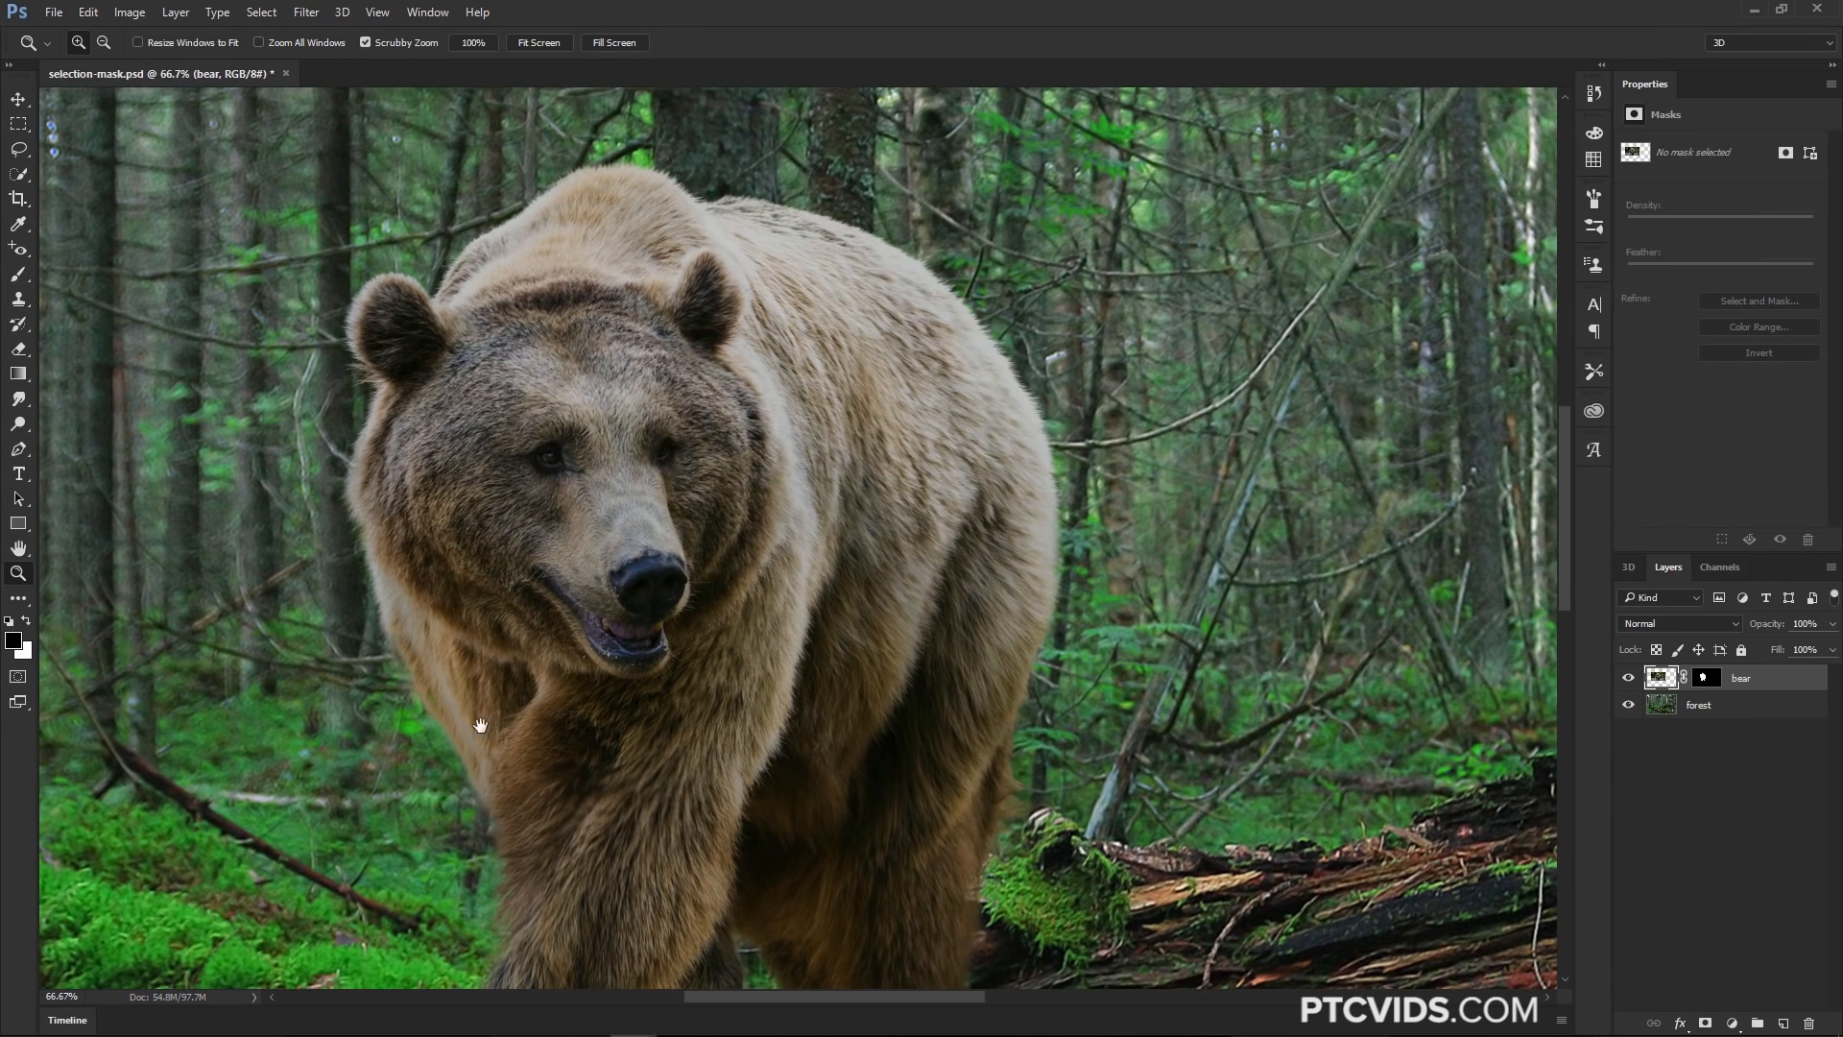
drag(481, 724, 498, 518)
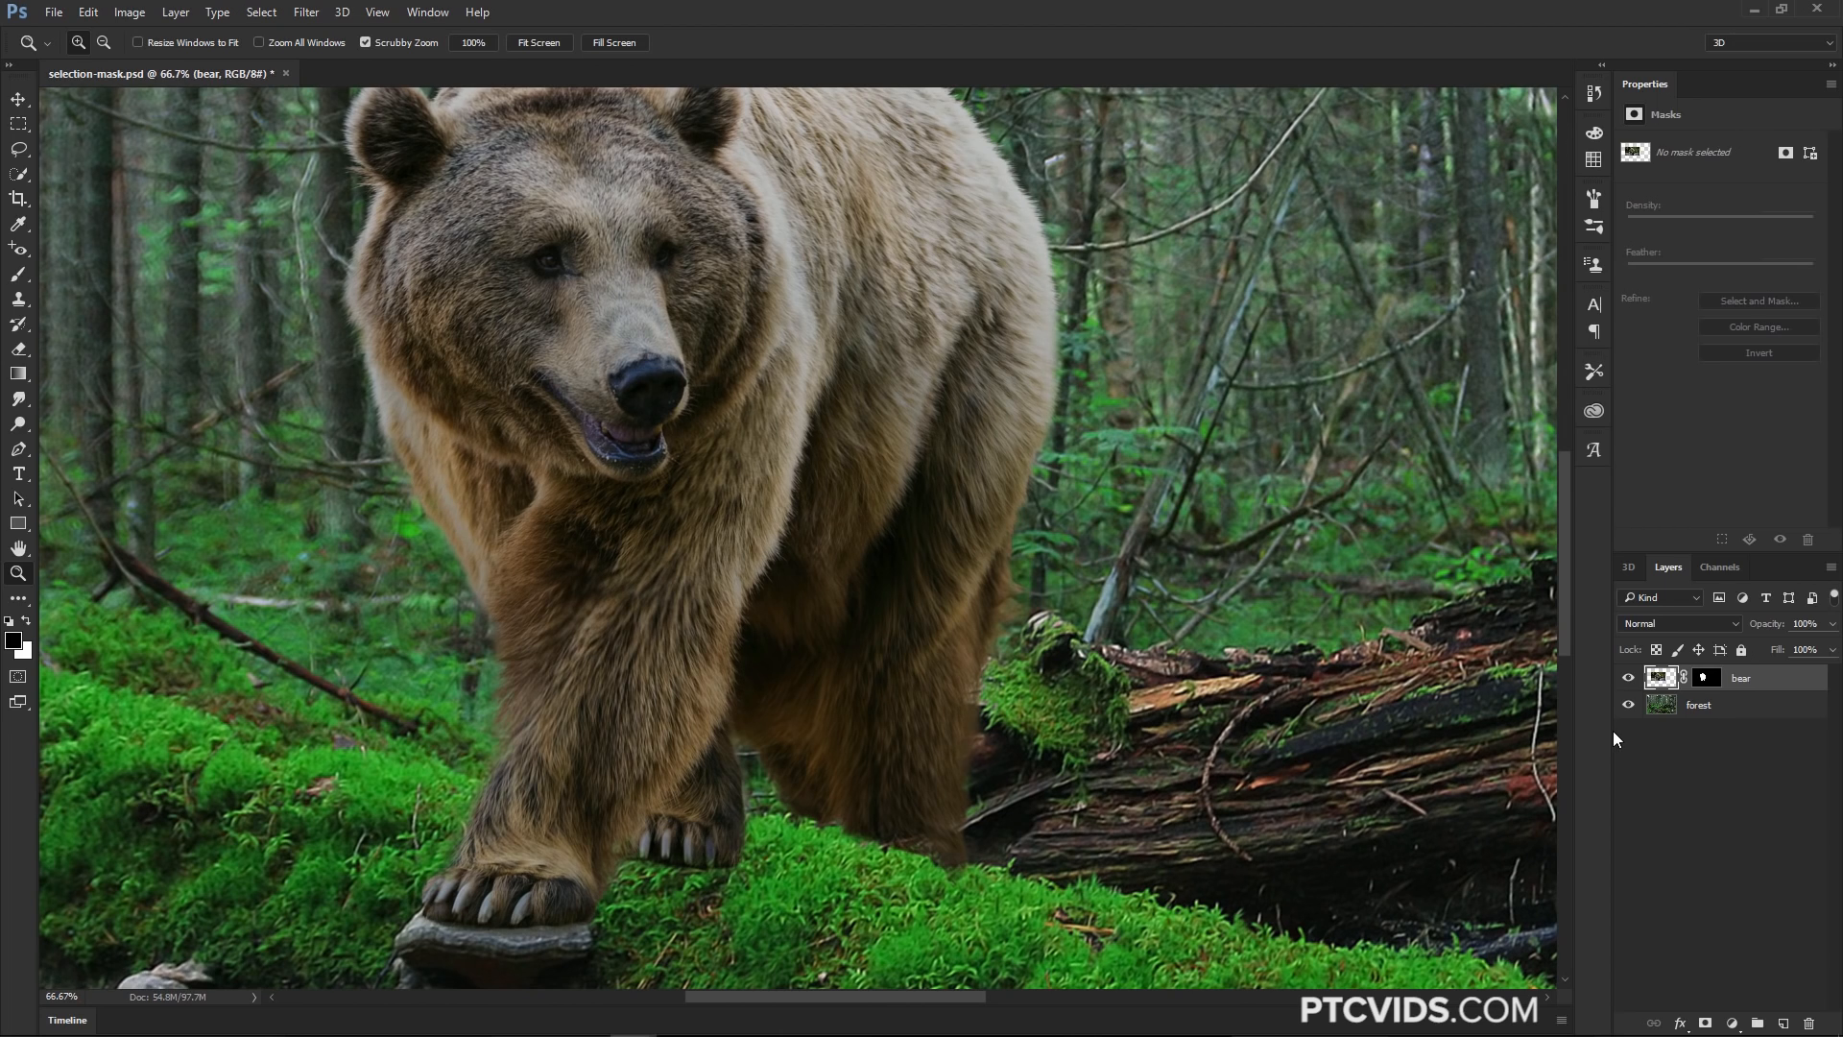
click(1705, 677)
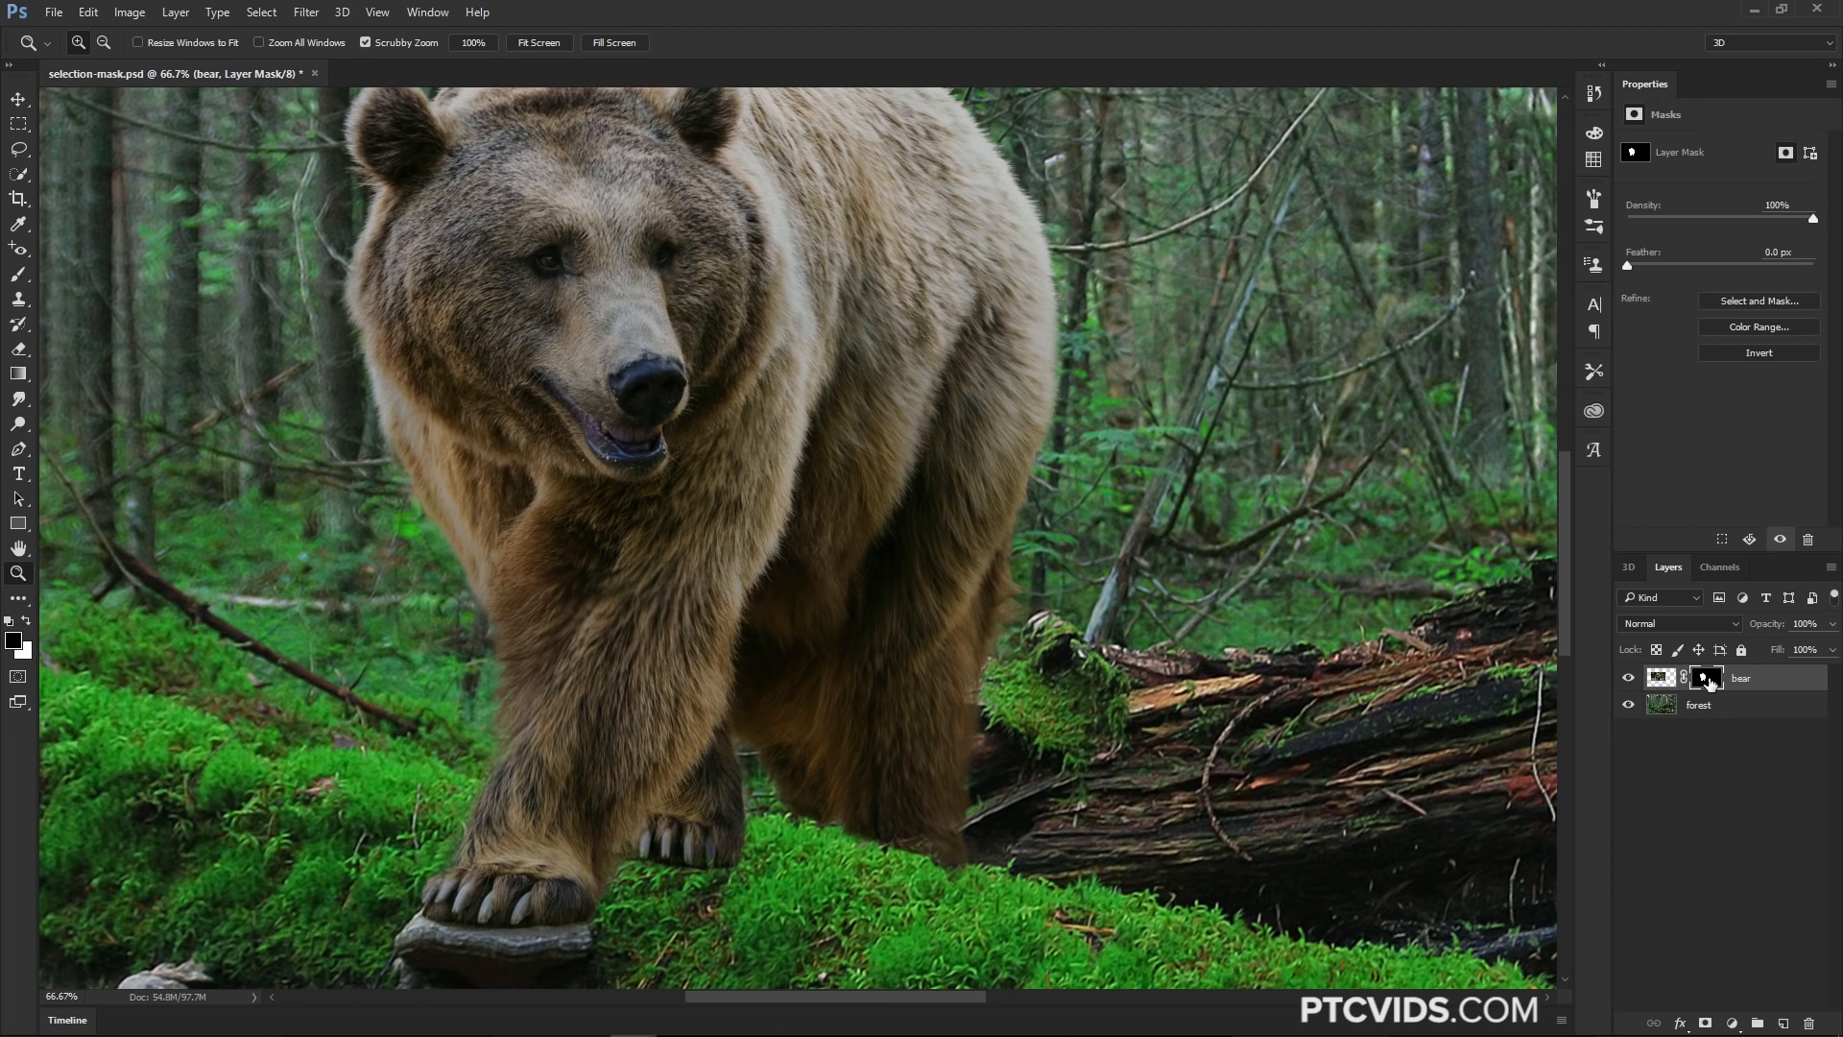
click(18, 275)
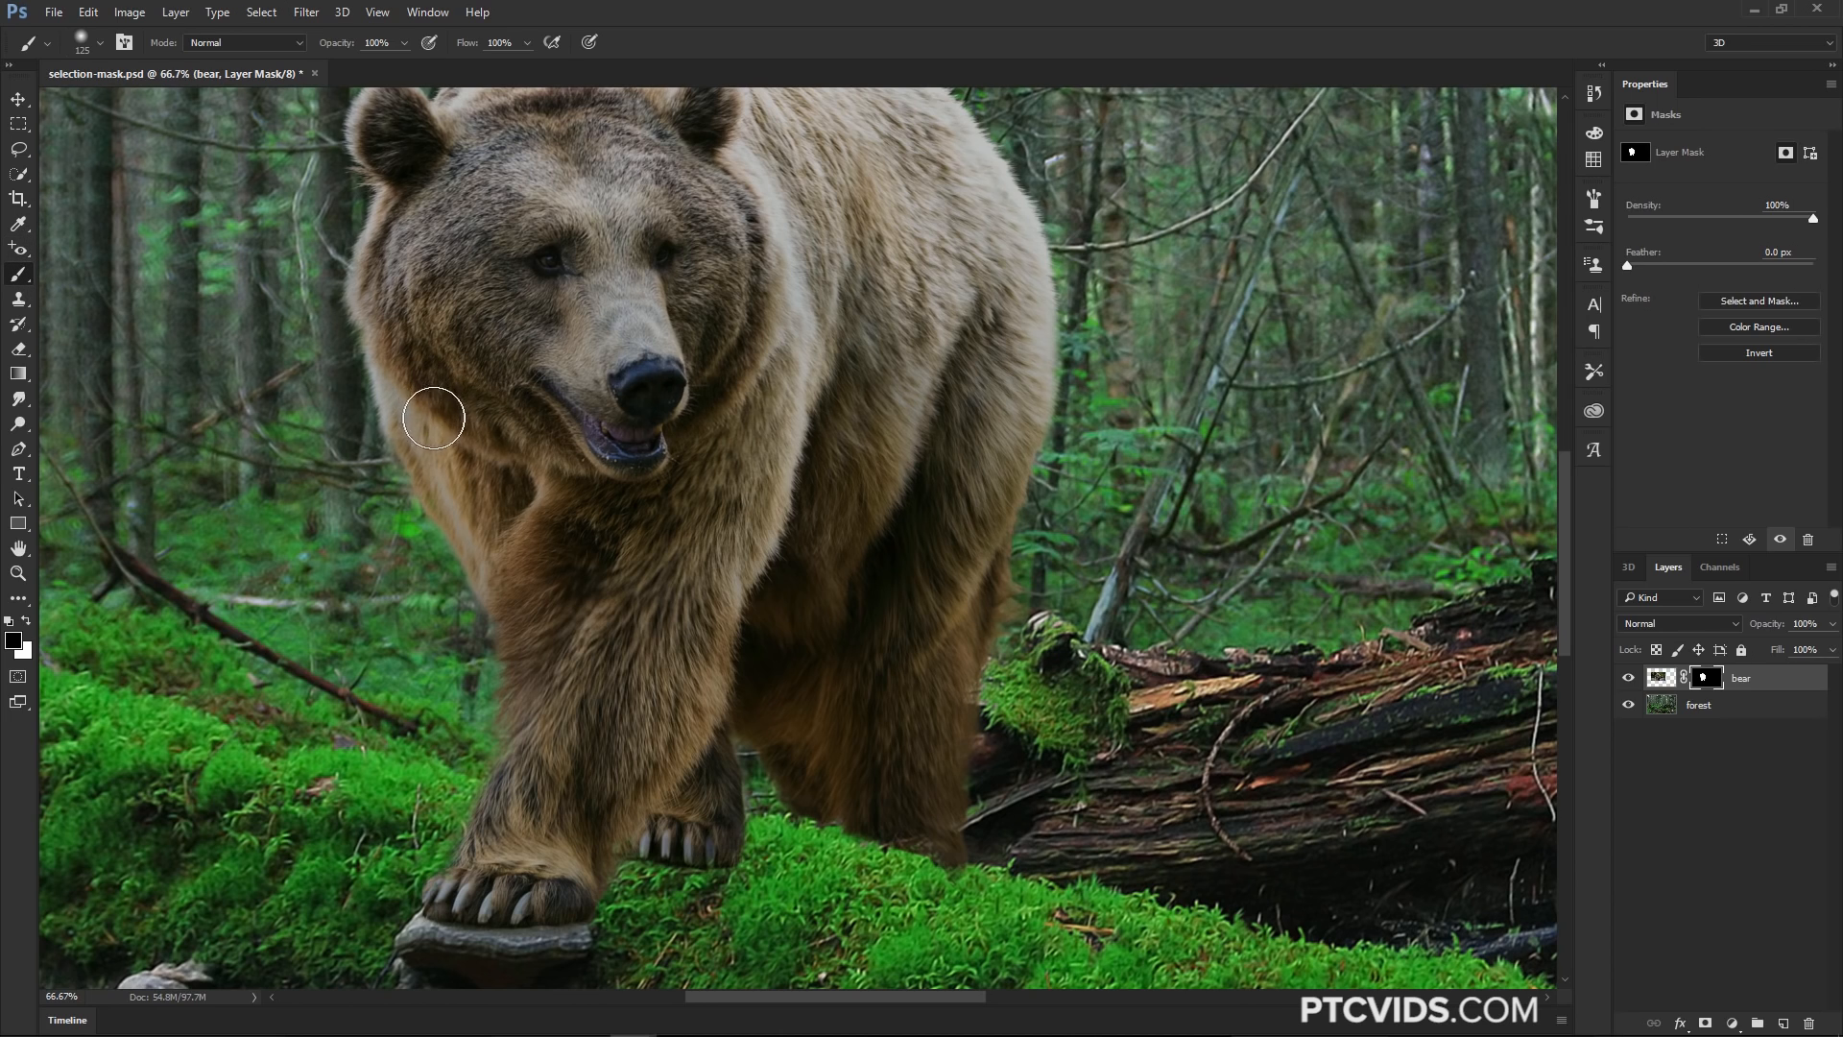
key(x)
key(bracketleft)
key(bracketleft)
key(bracketleft)
key(bracketleft)
key(bracketleft)
key(bracketleft)
drag(842, 540, 798, 470)
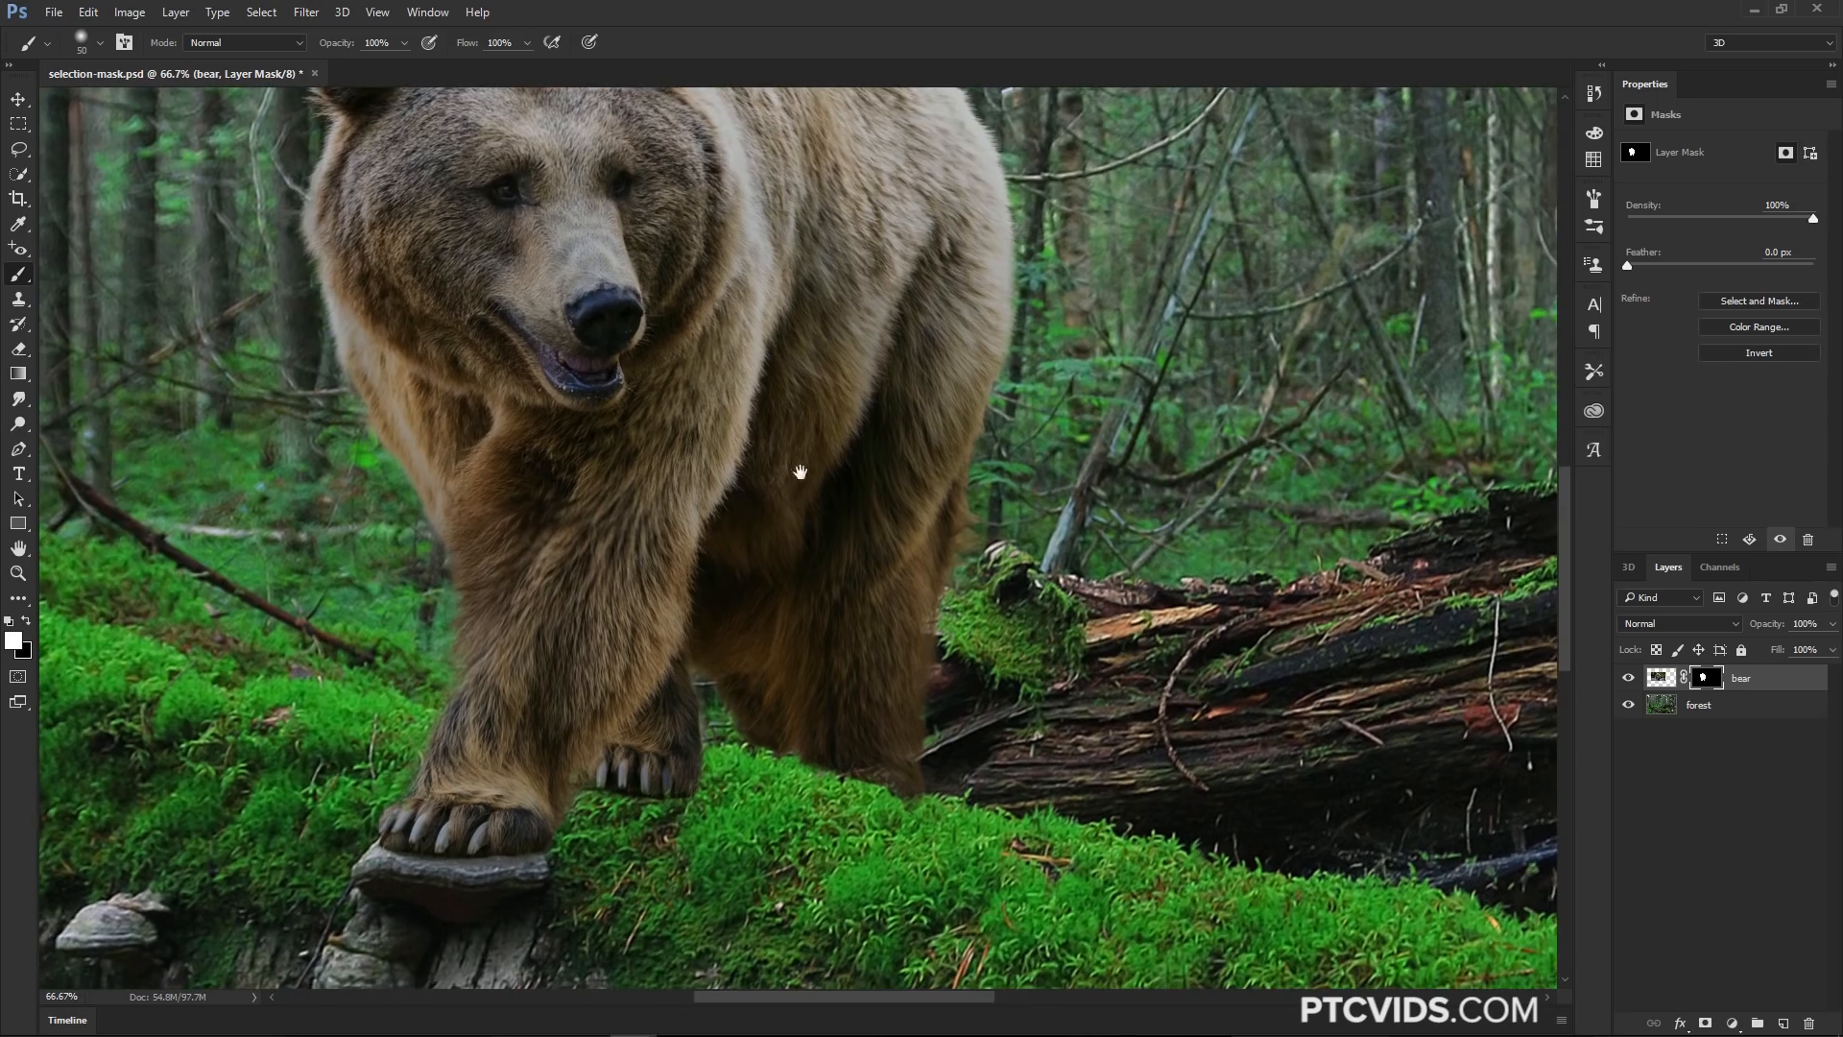
key(ctrl+alt+space)
alt+click(842, 633)
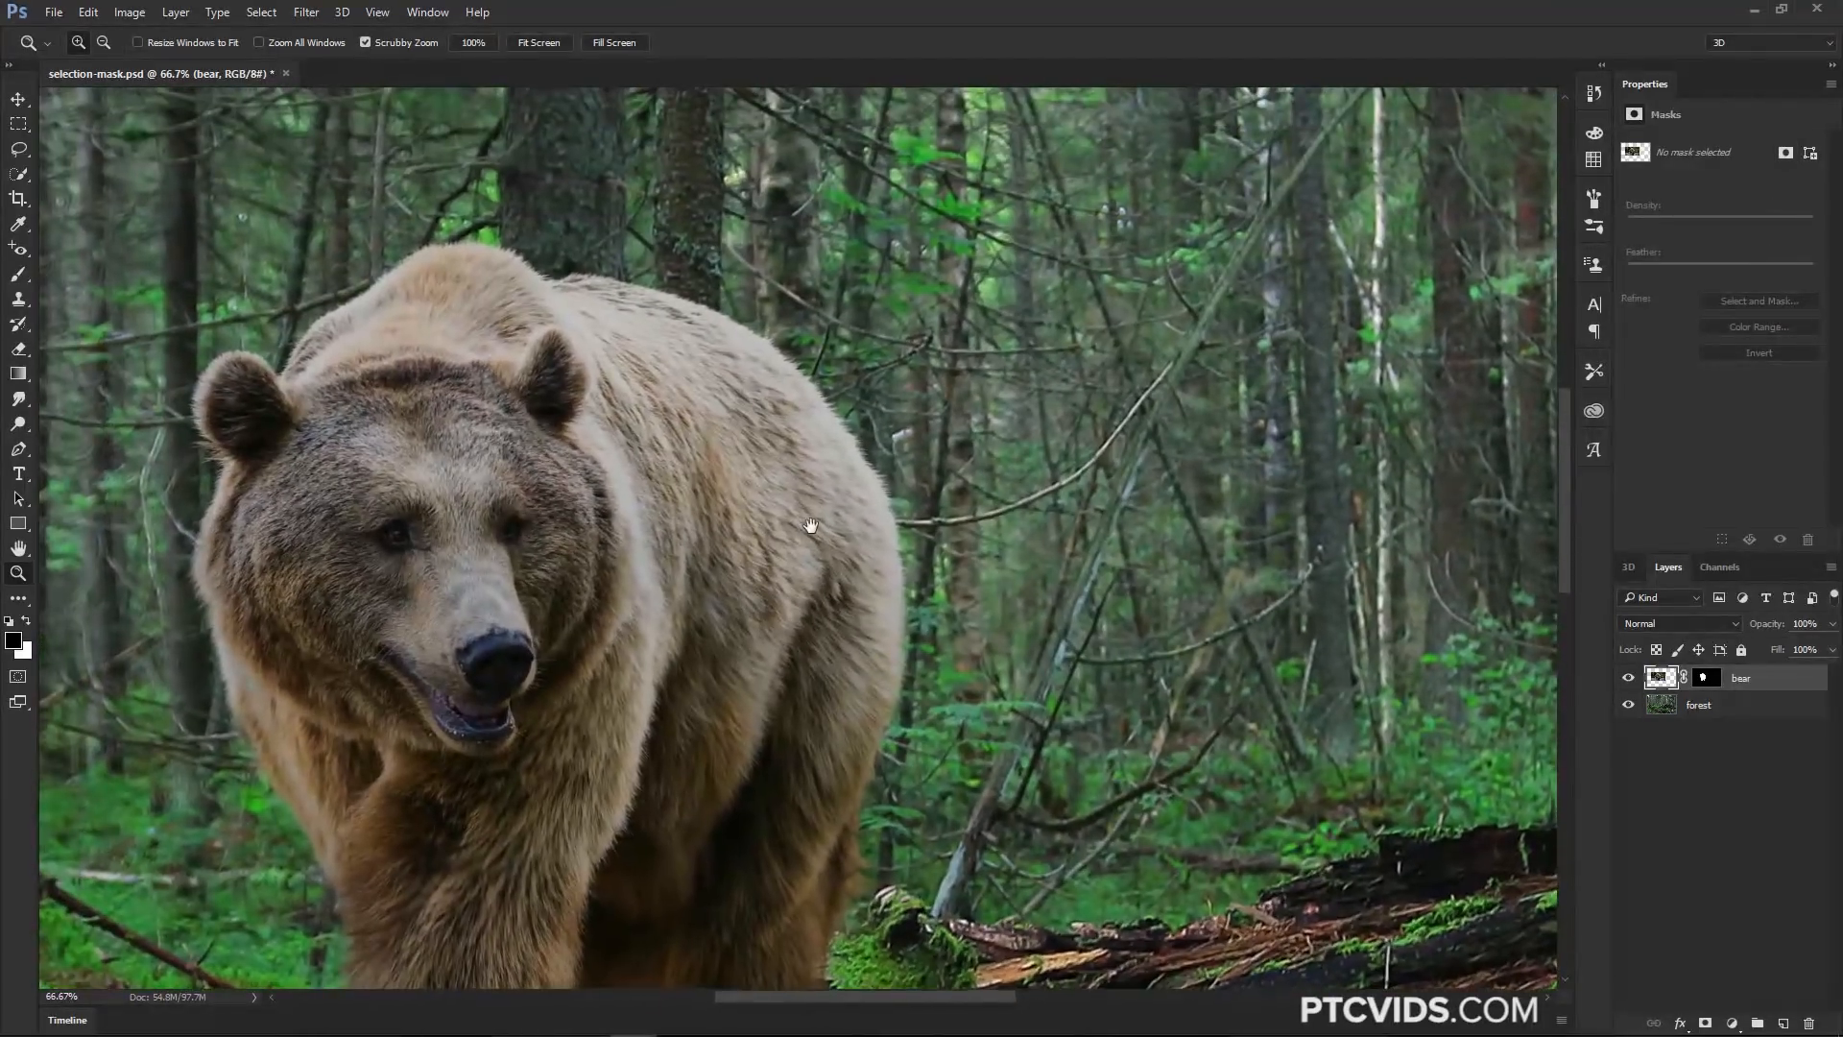
drag(811, 526, 804, 520)
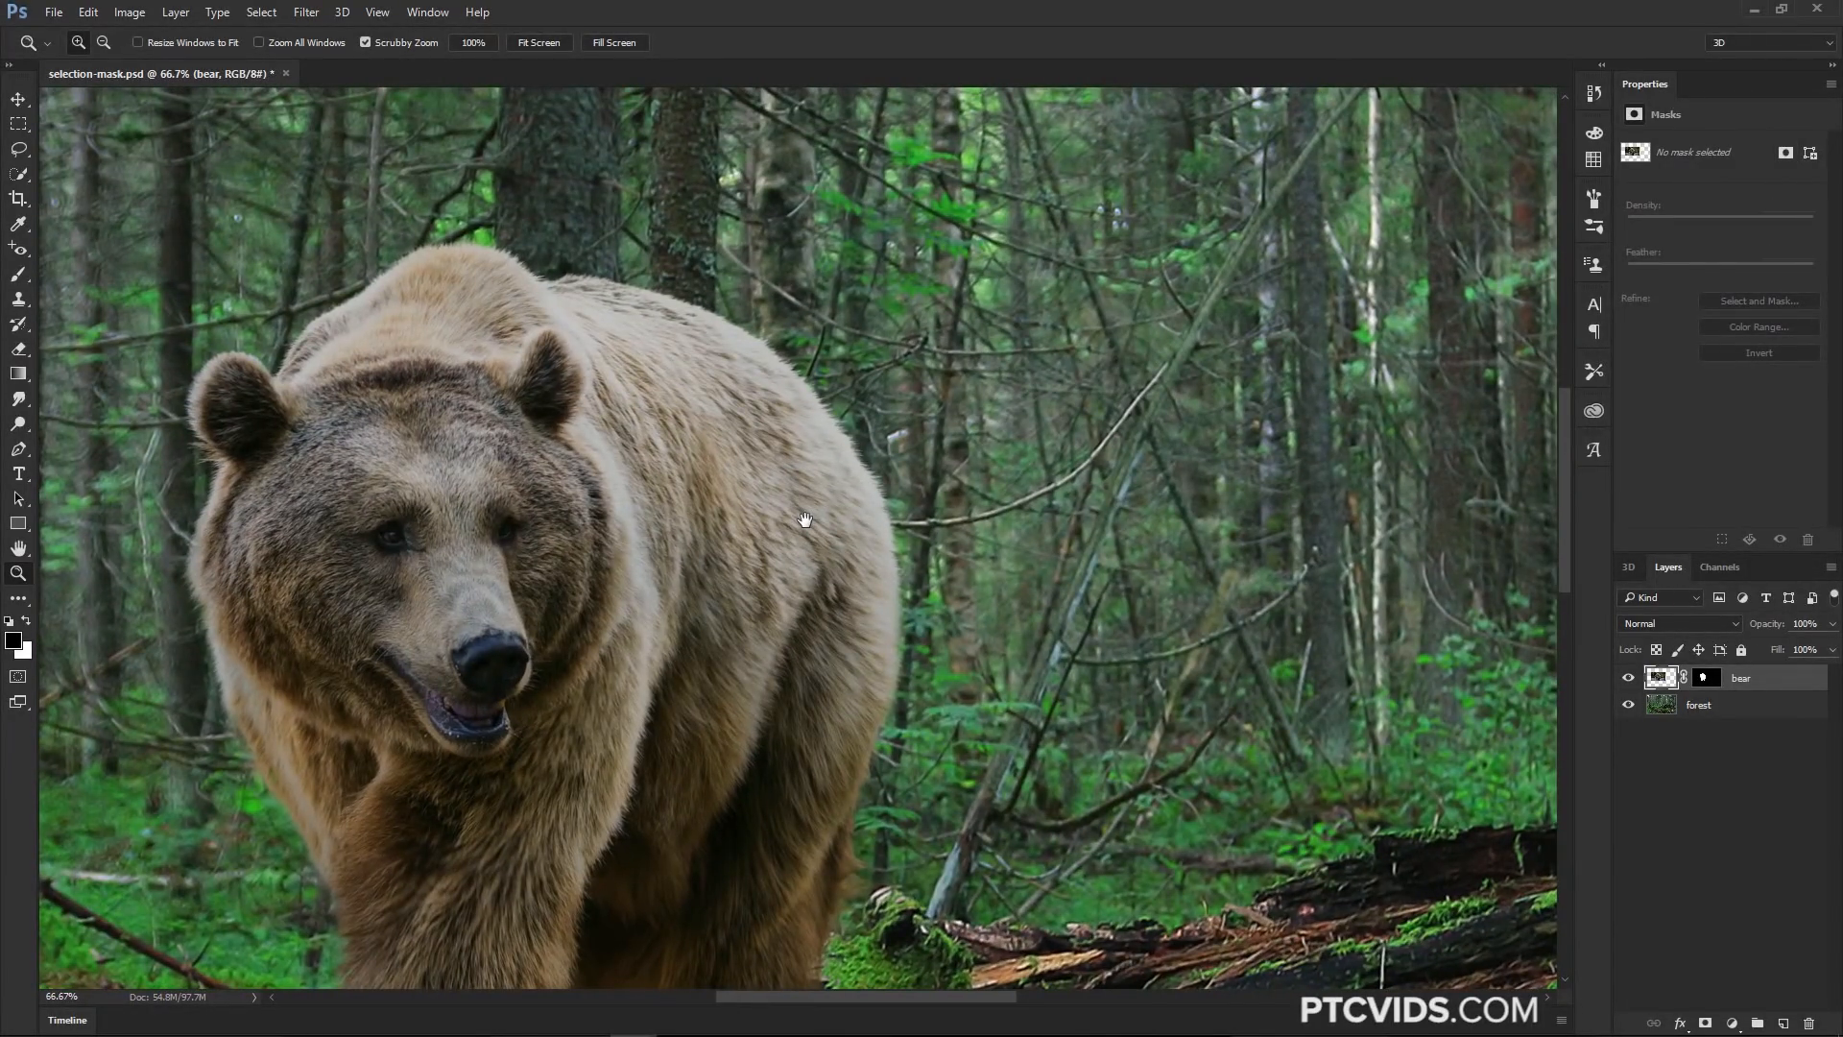